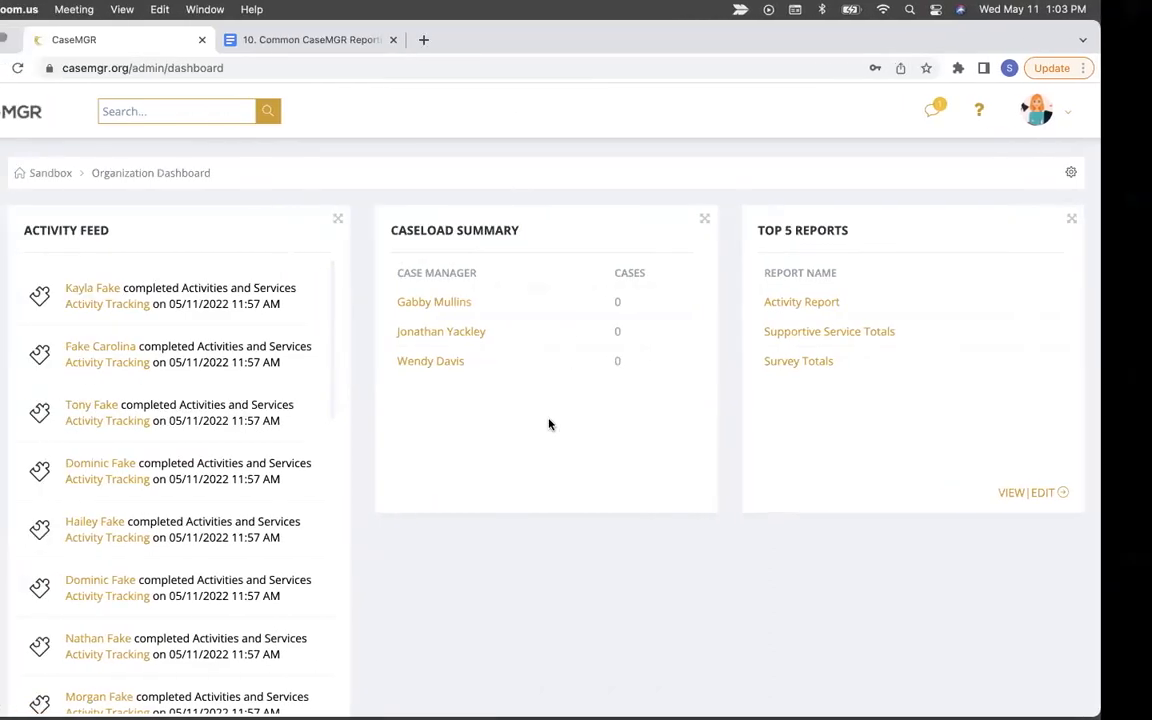
mouse_move(501, 700)
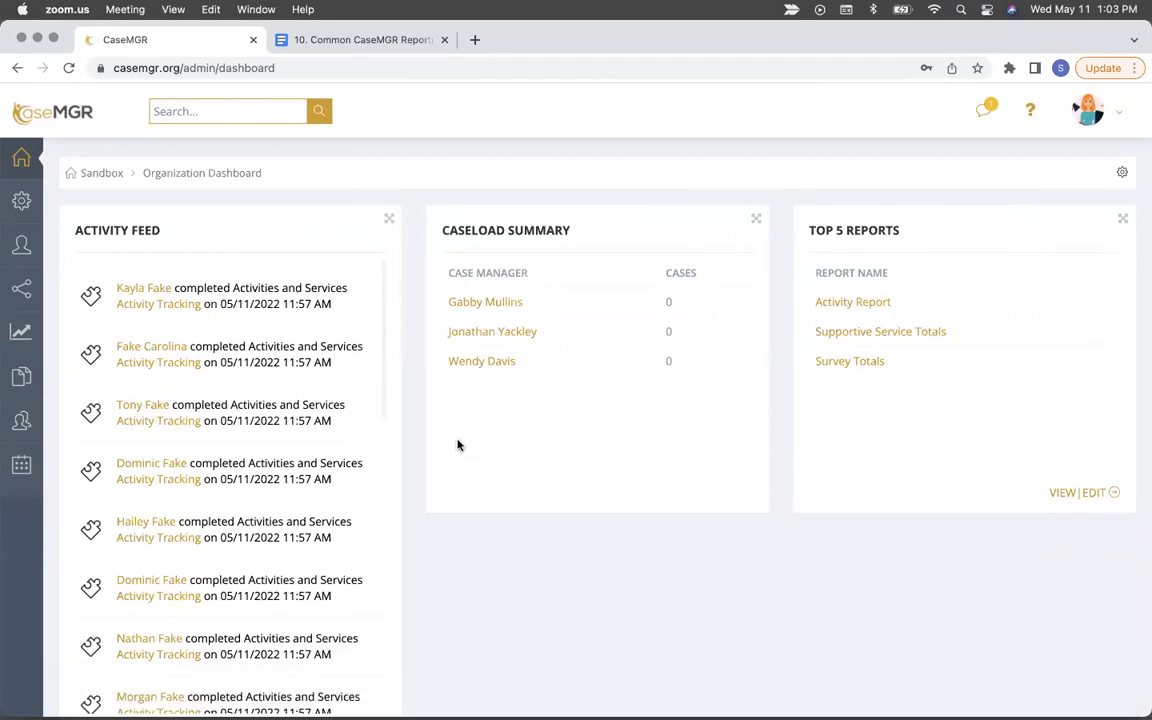
key("ctrl+Right")
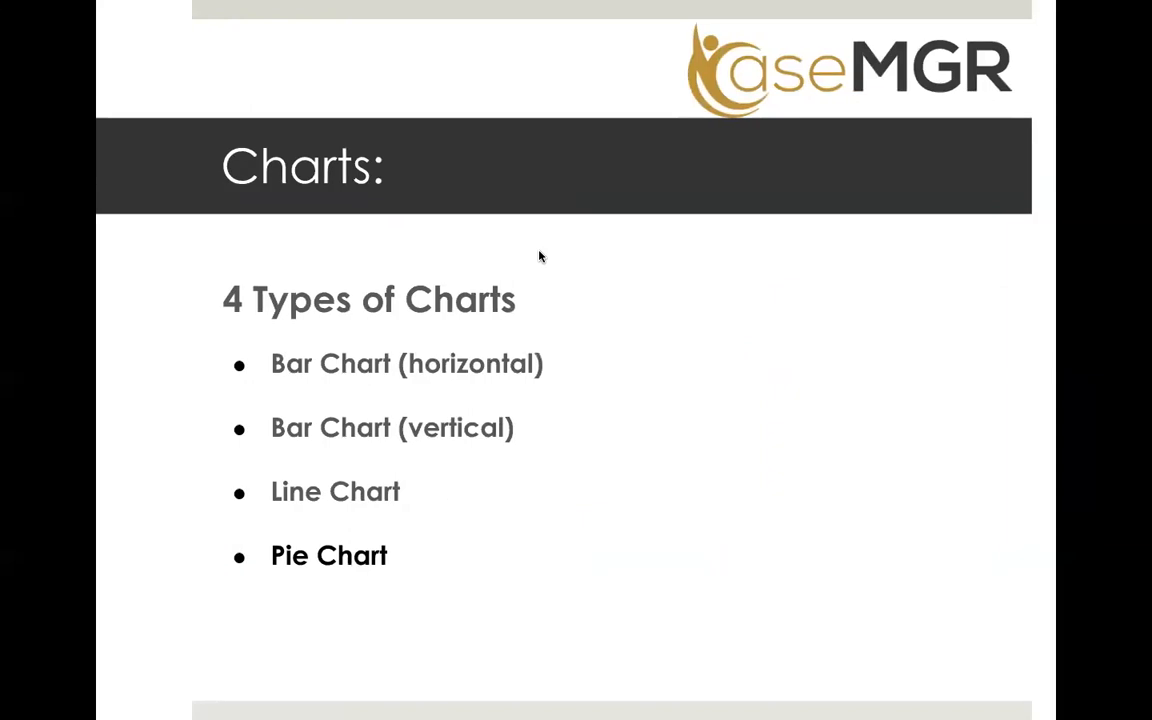
key("ctrl+Left")
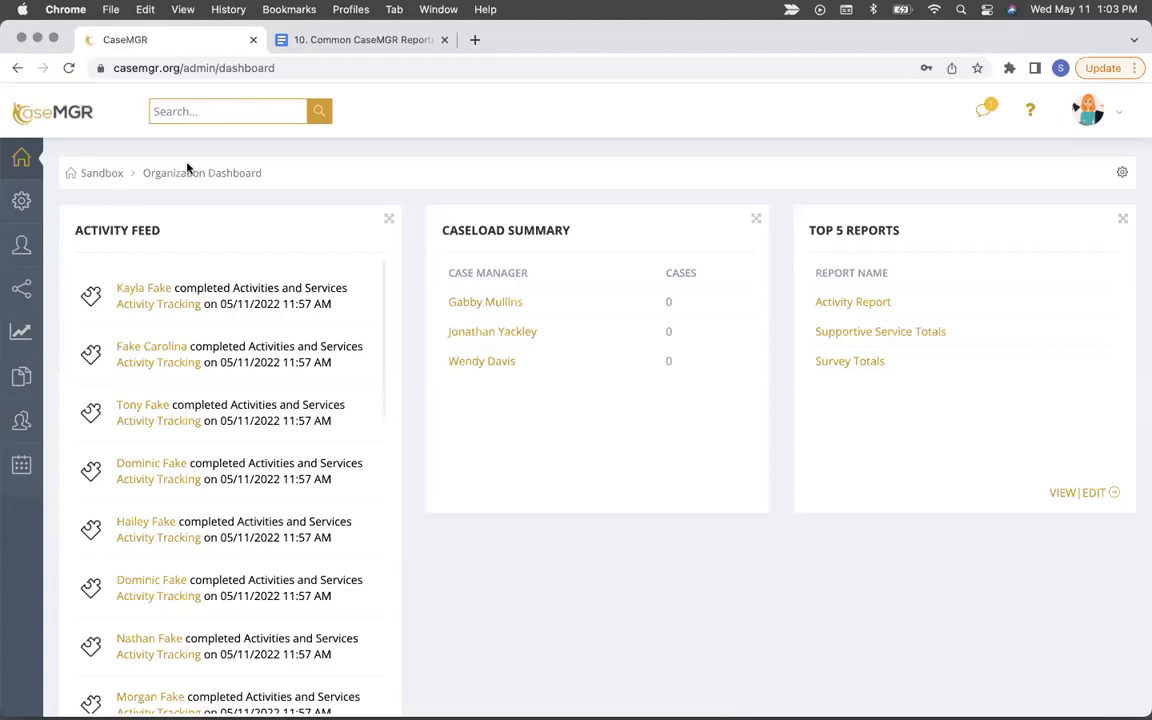
Step: Start a new report inside the existing practice reports folder of the Reports section
mouse_move(25, 193)
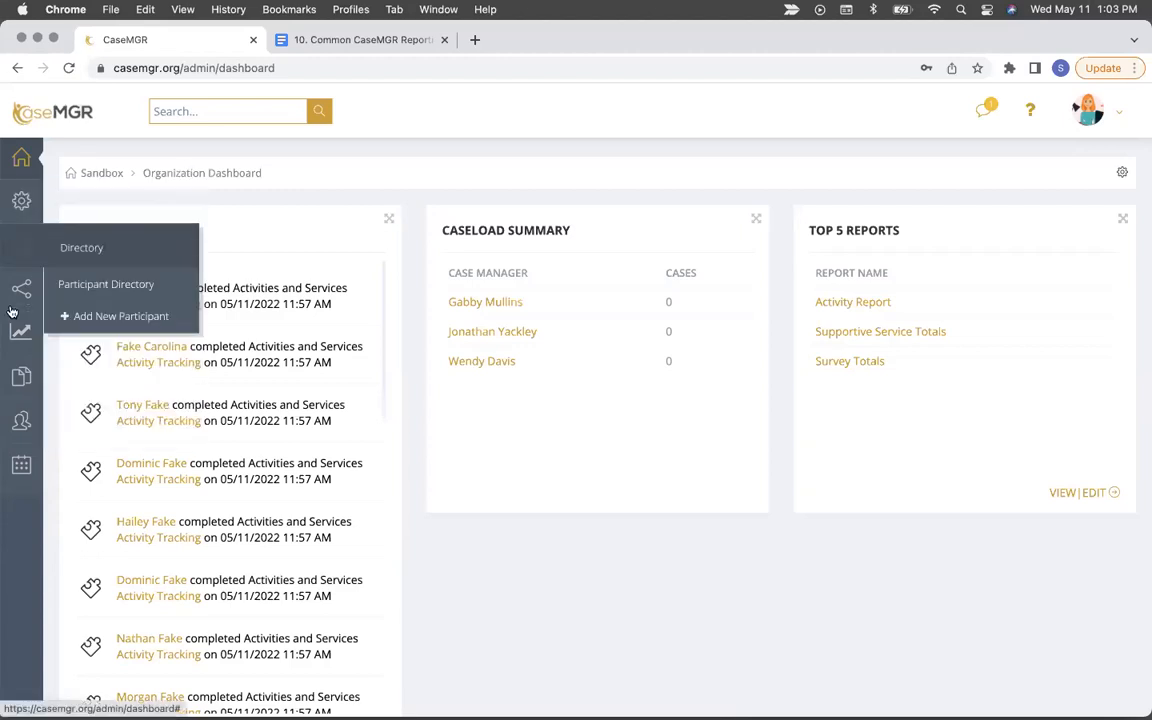
mouse_move(14, 330)
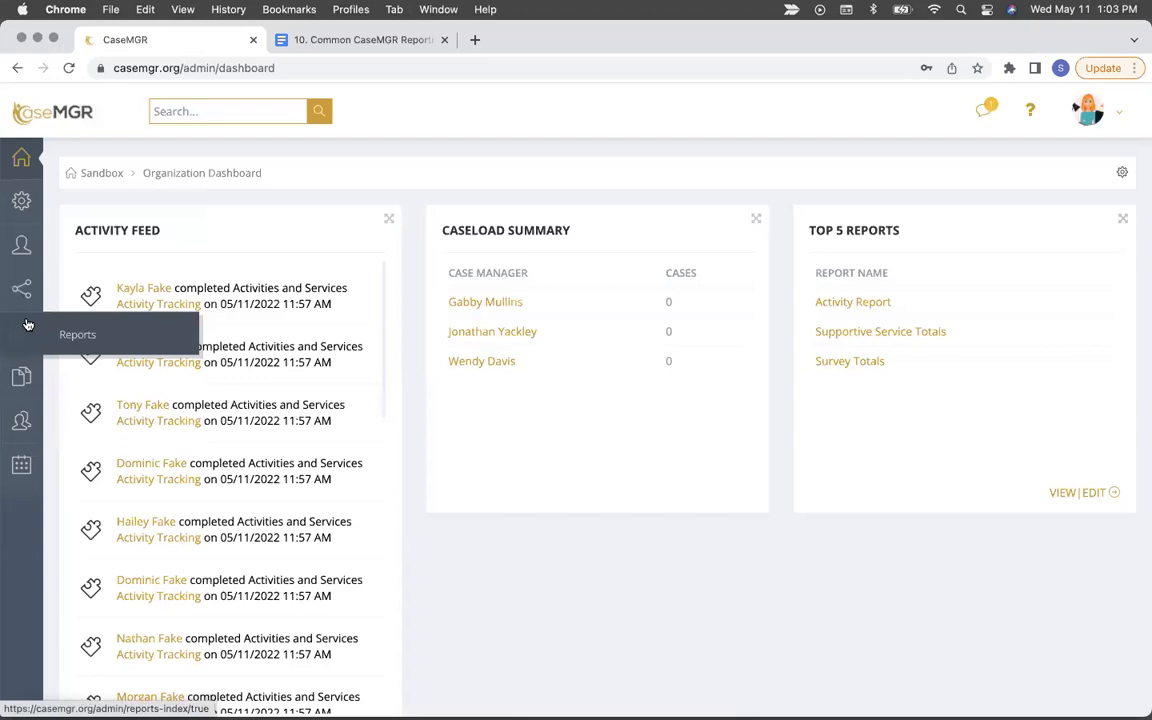
left_click(77, 340)
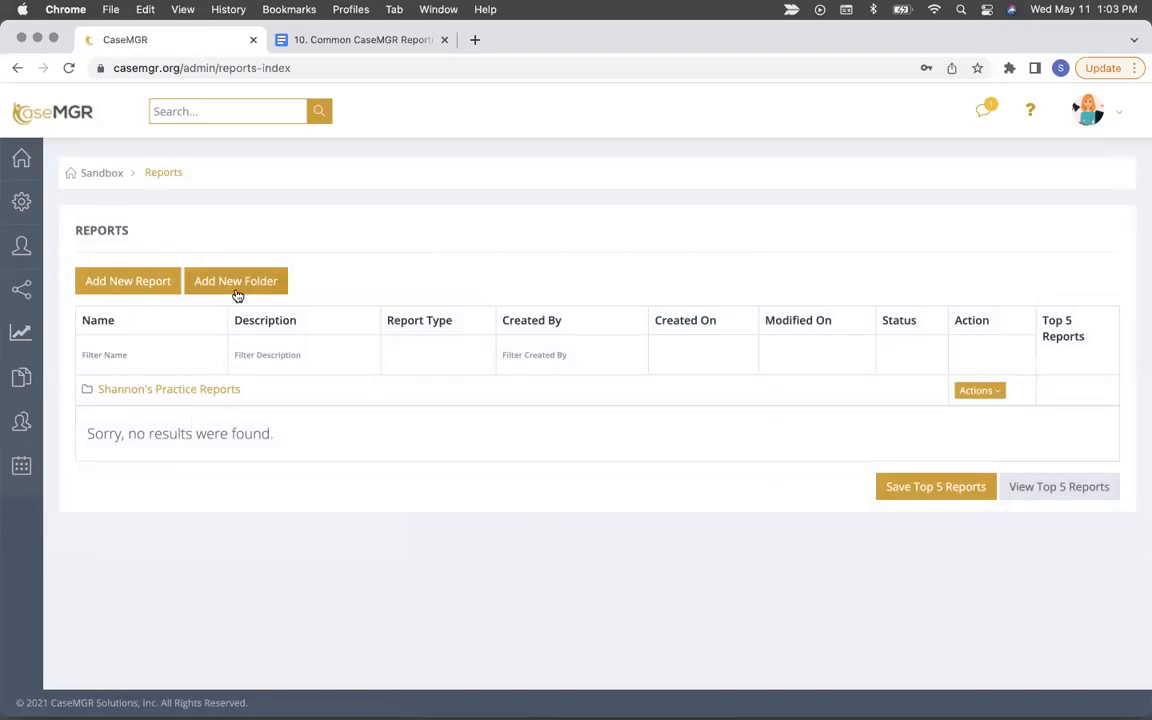
left_click(166, 391)
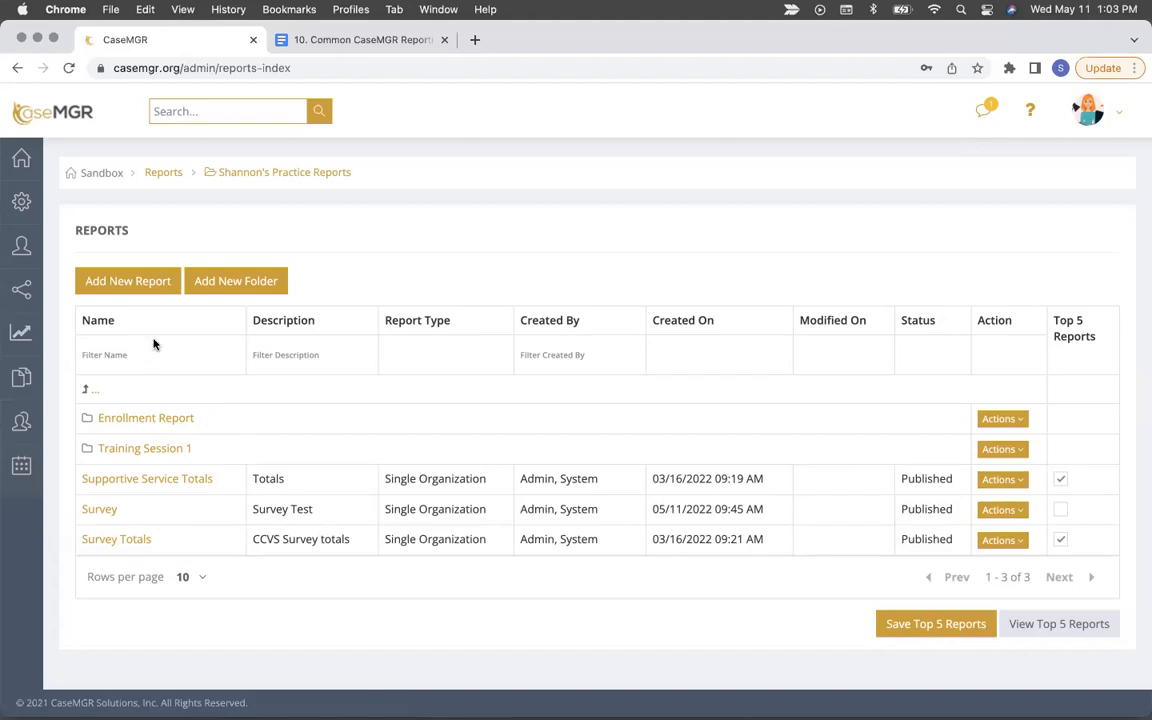
left_click(124, 280)
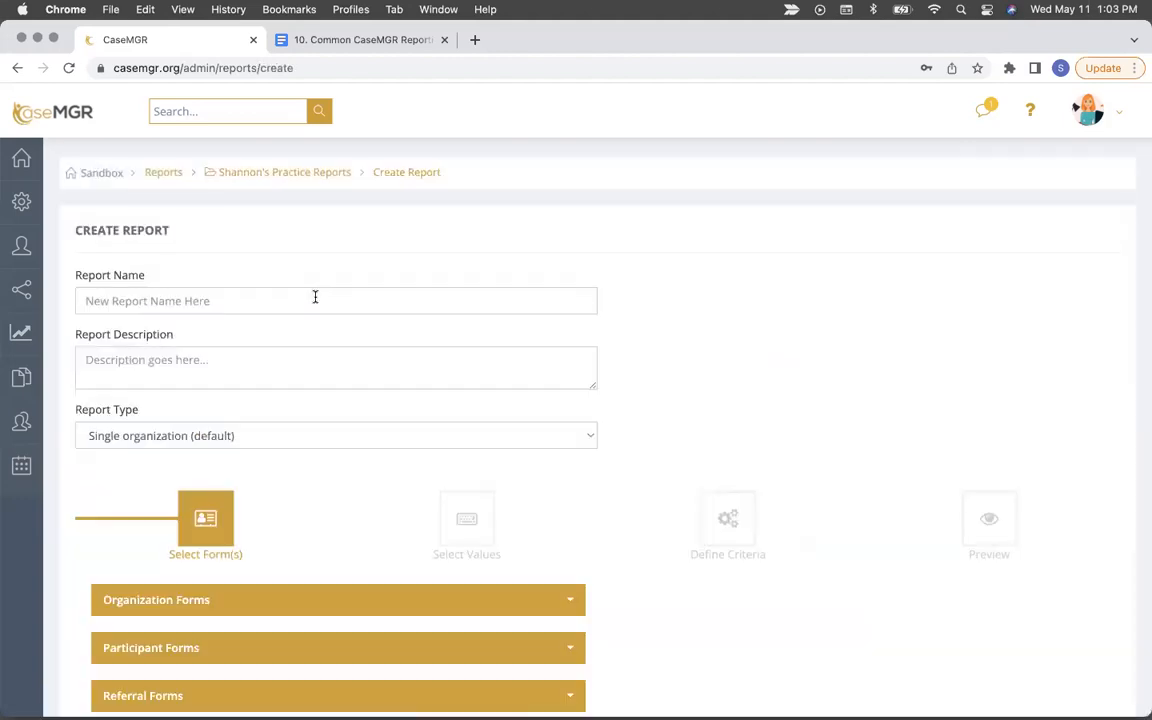
Step: Name the report "Activity Report: with Summaries & Charts" and enter the description "for demonstration"
left_click(244, 300)
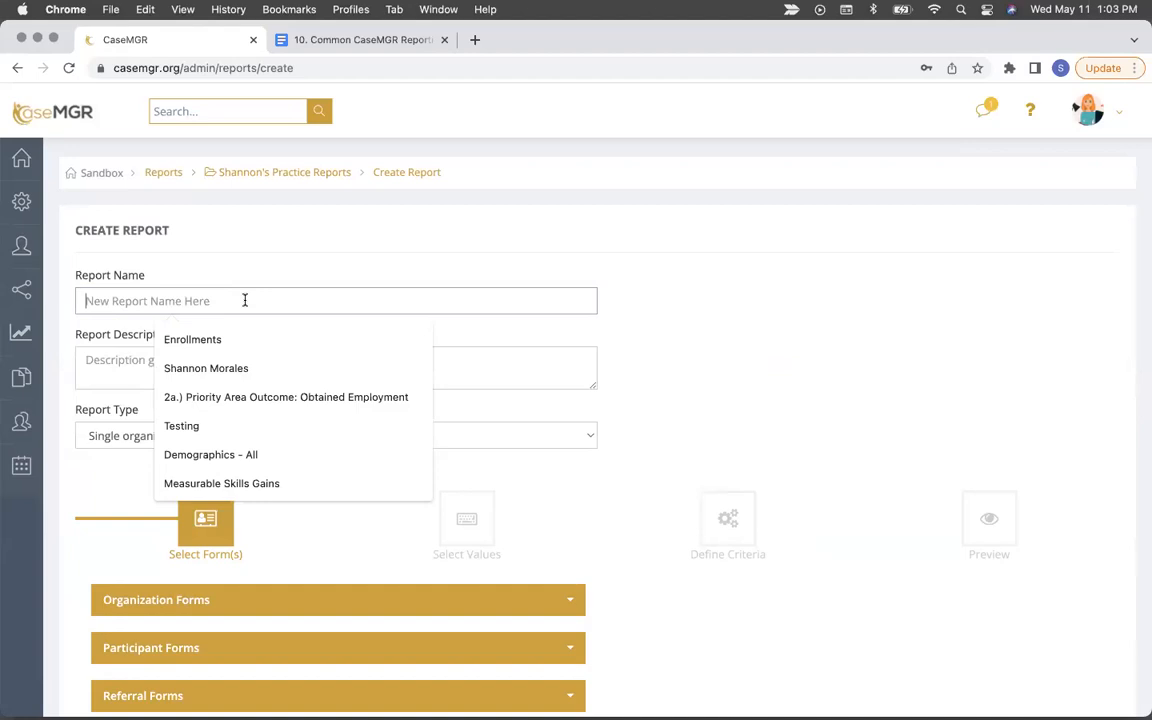
type("Act")
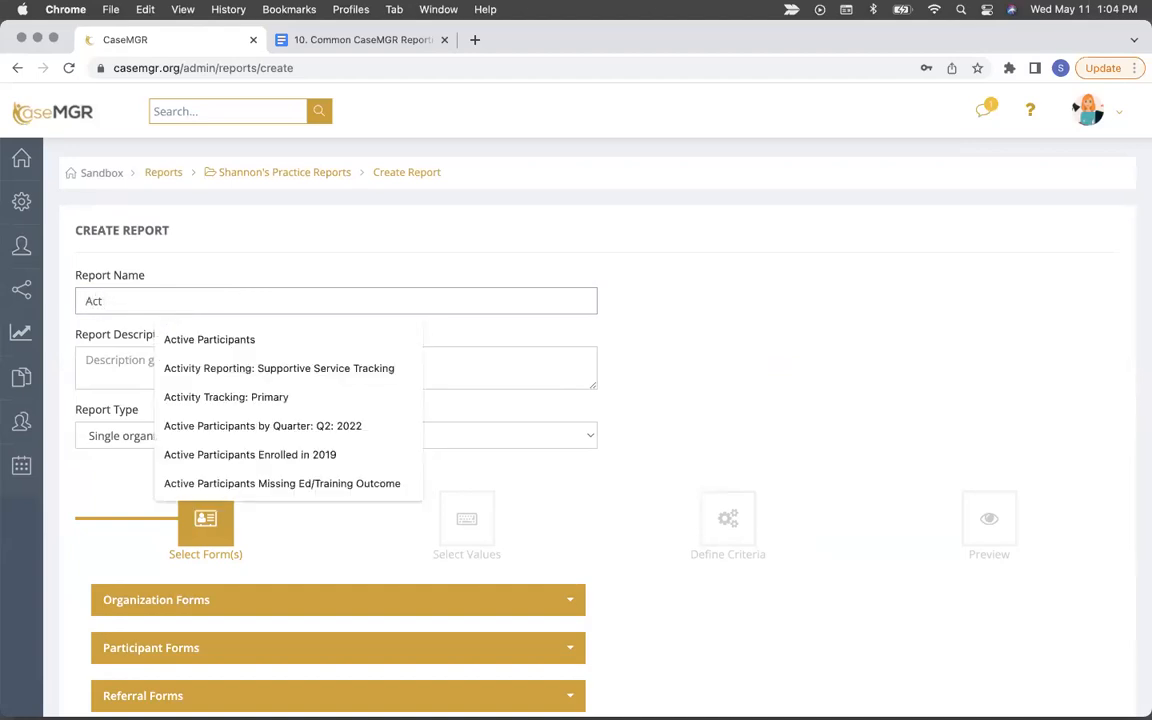
type("ivity Repor")
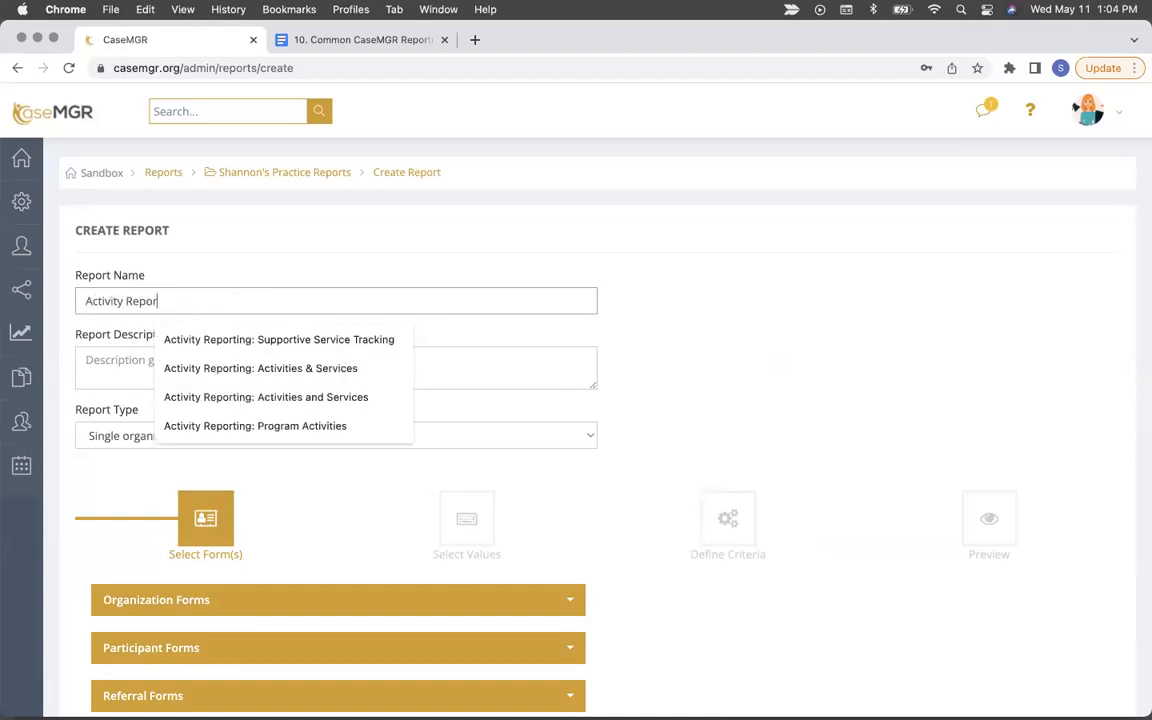
type("t: with Summar")
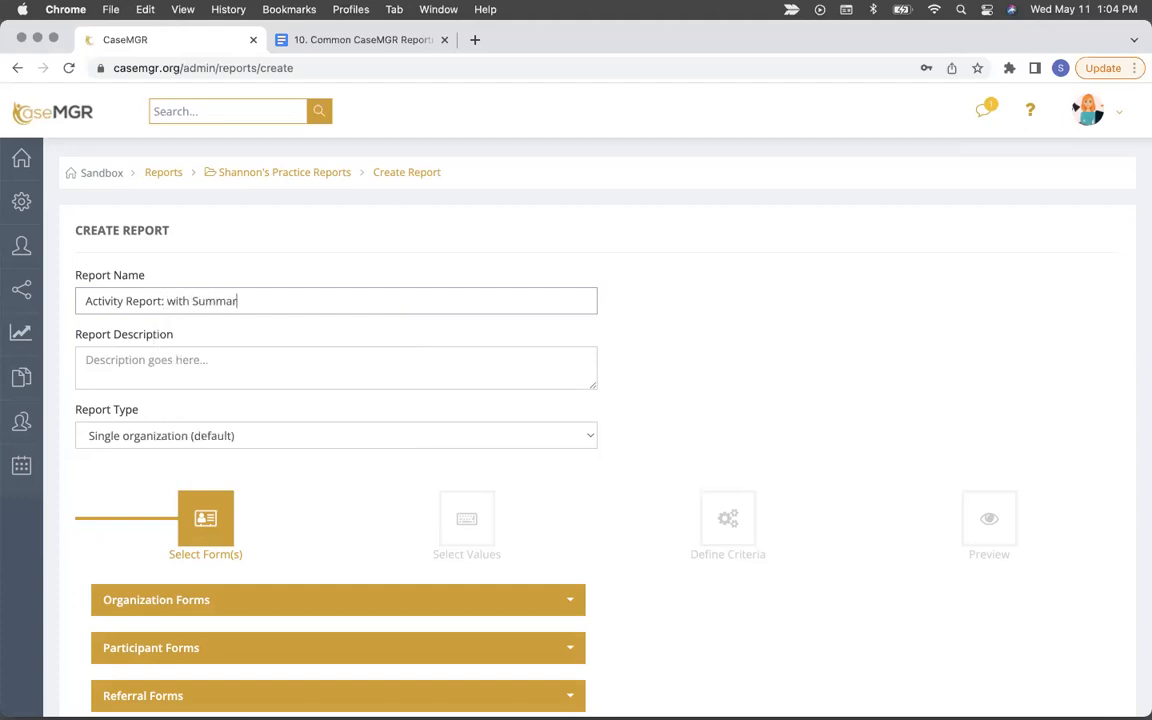
type("ies U&Char")
type("Cahrt")
type("Charts")
left_click(181, 352)
type("for demonstration")
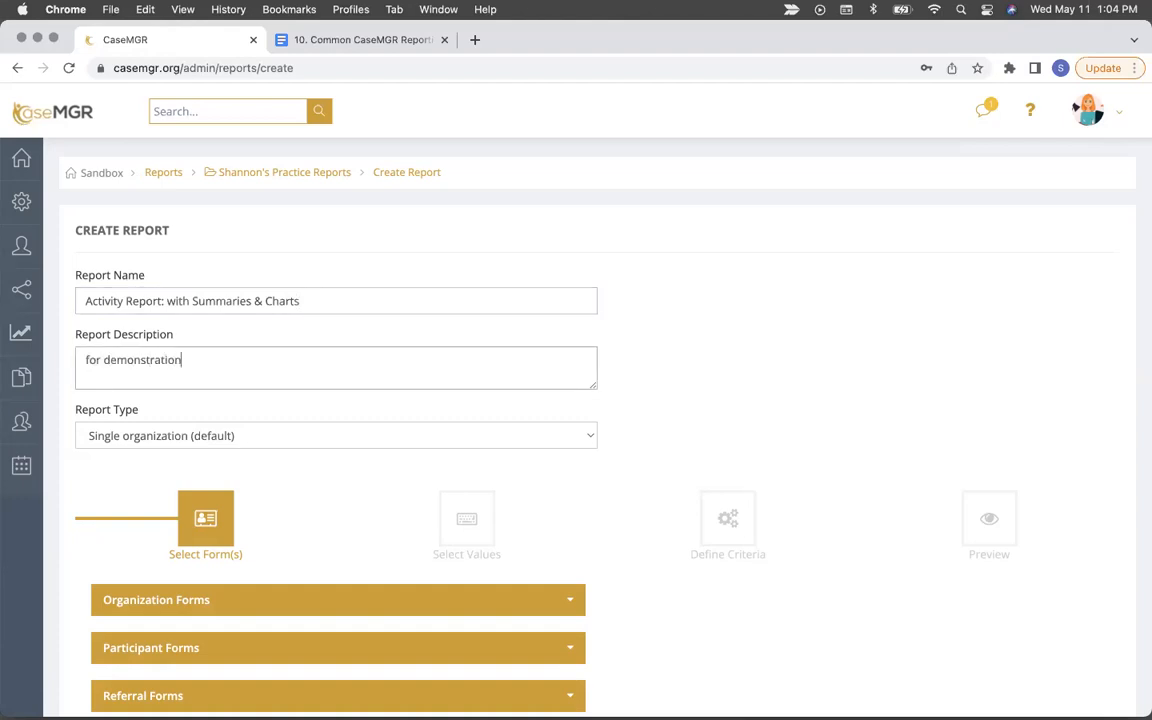
Step: Check the report type options and keep Single organization (default)
scroll(373, 435, "down", 1)
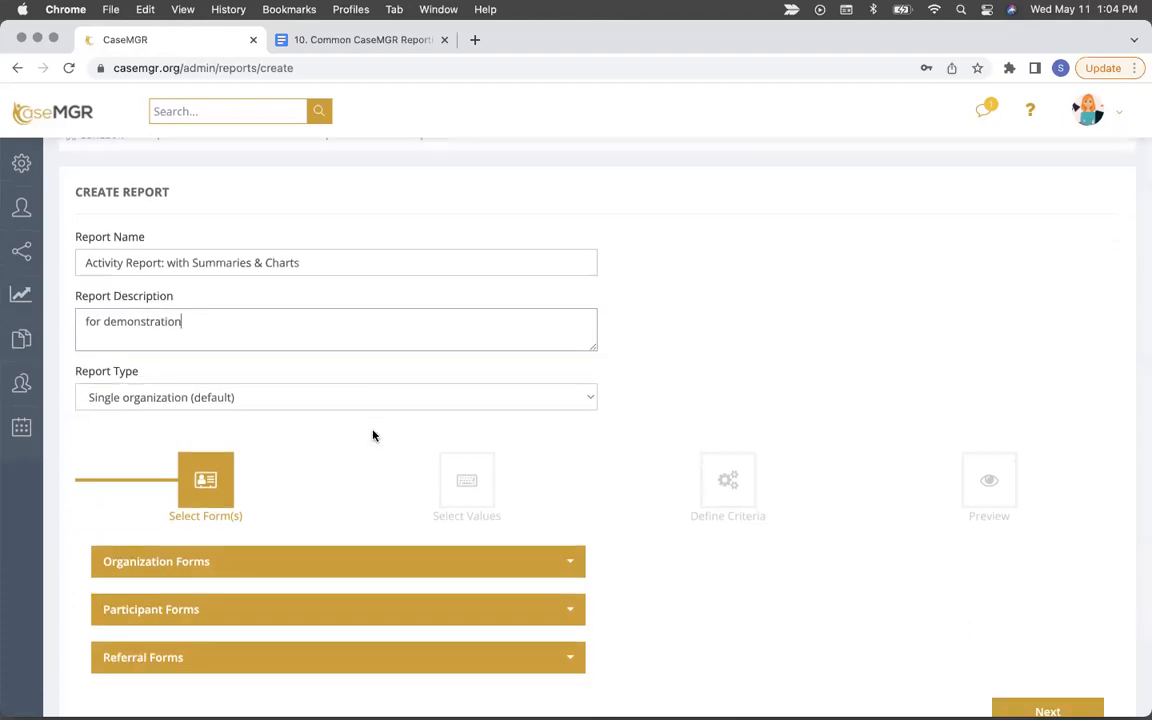
scroll(314, 468, "down", 2)
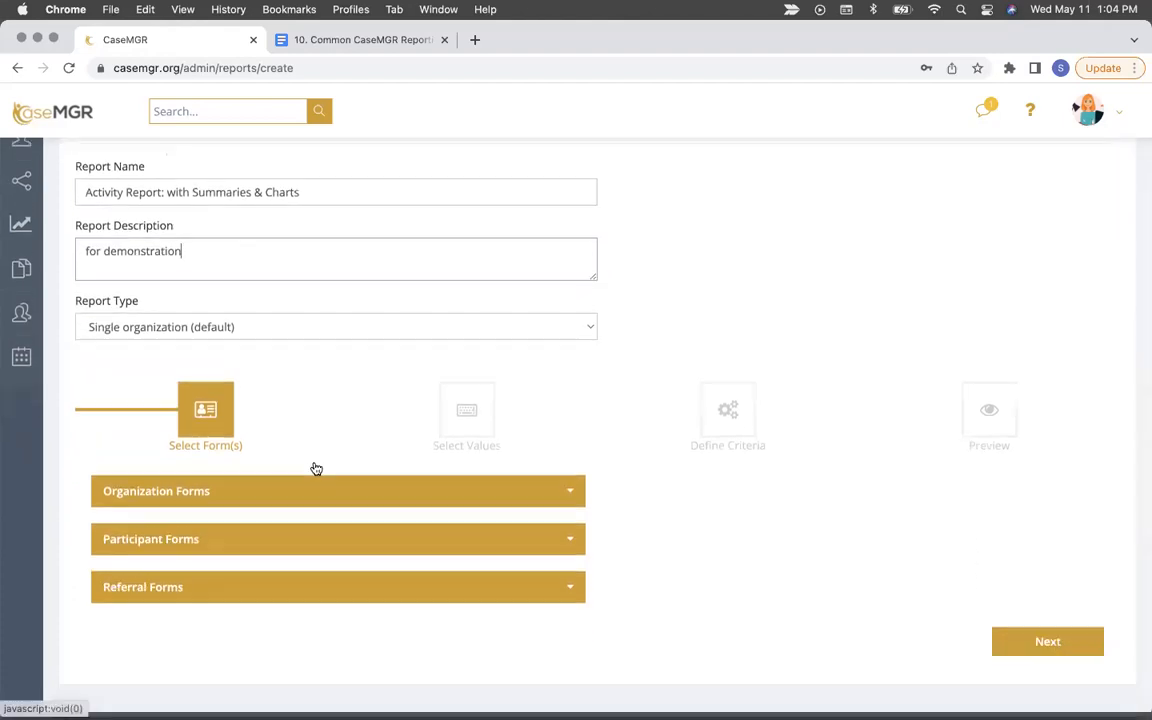
left_click(268, 314)
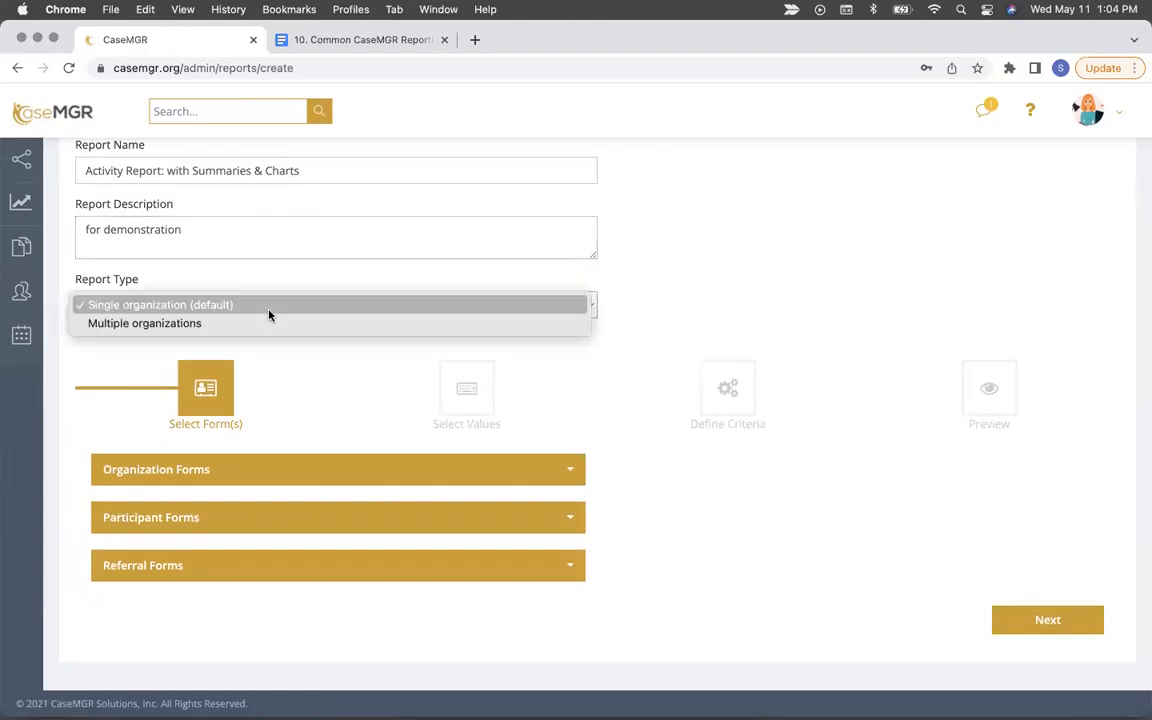
left_click(149, 304)
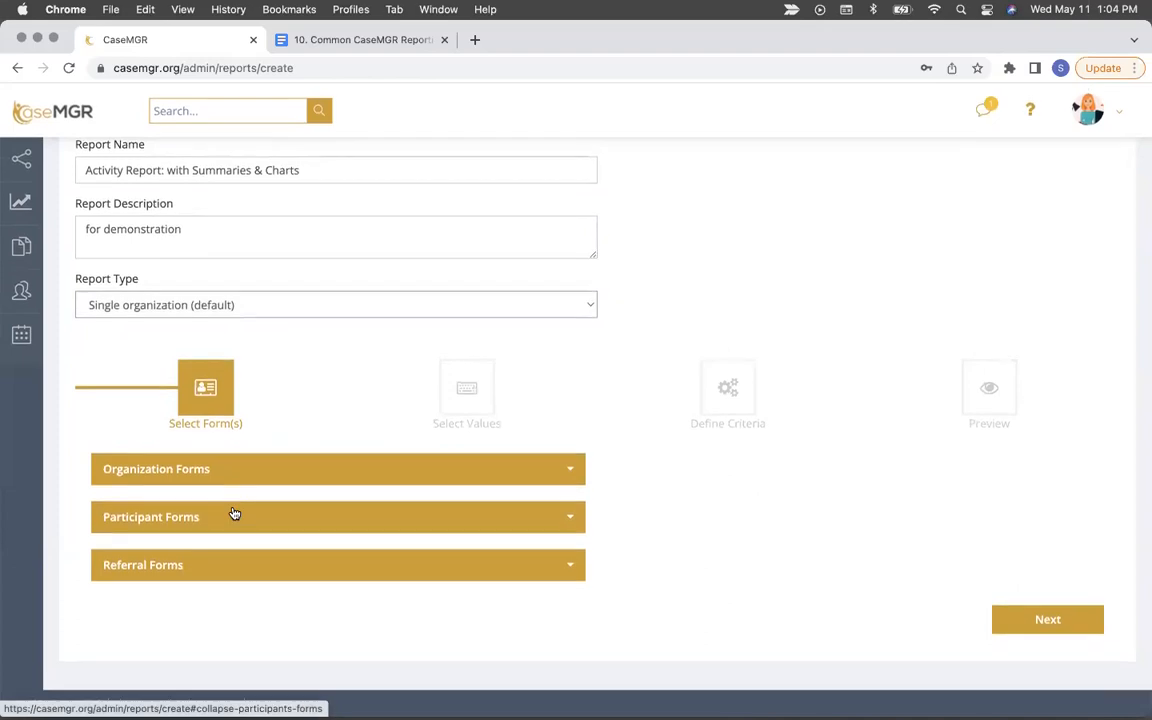
Step: Include the Participant Profile and Activity Tracking participant forms in the report and proceed to value selection
left_click(229, 515)
scroll(226, 514, "down", 3)
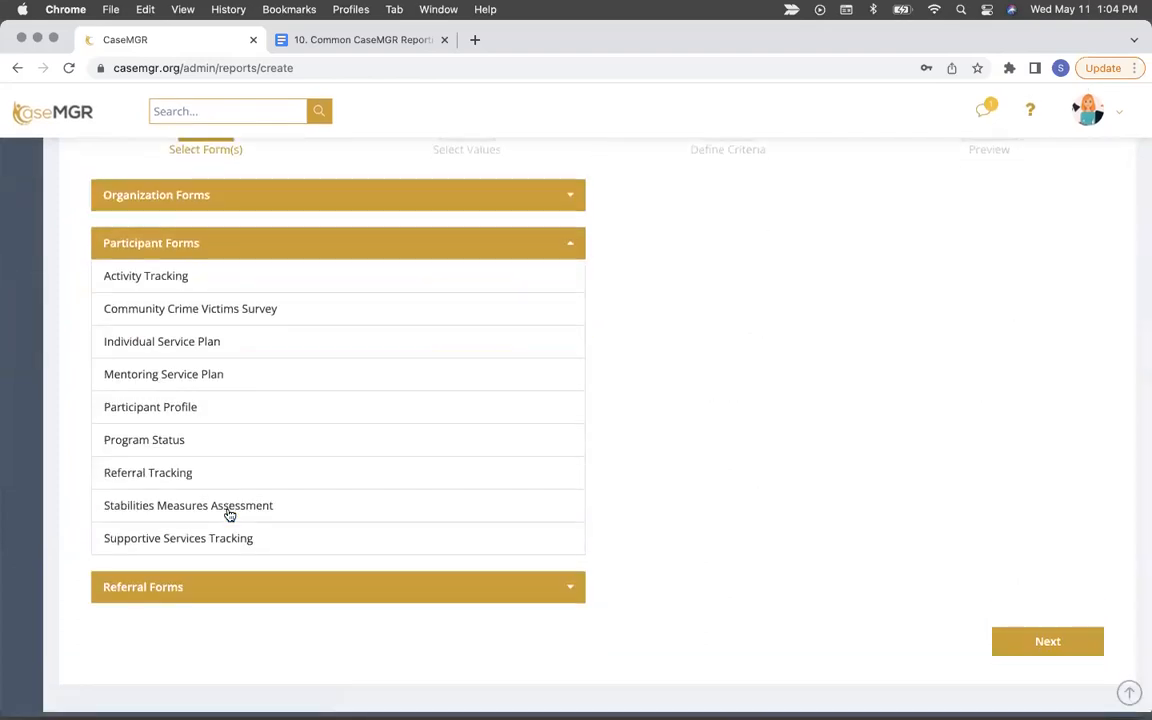
left_click(154, 407)
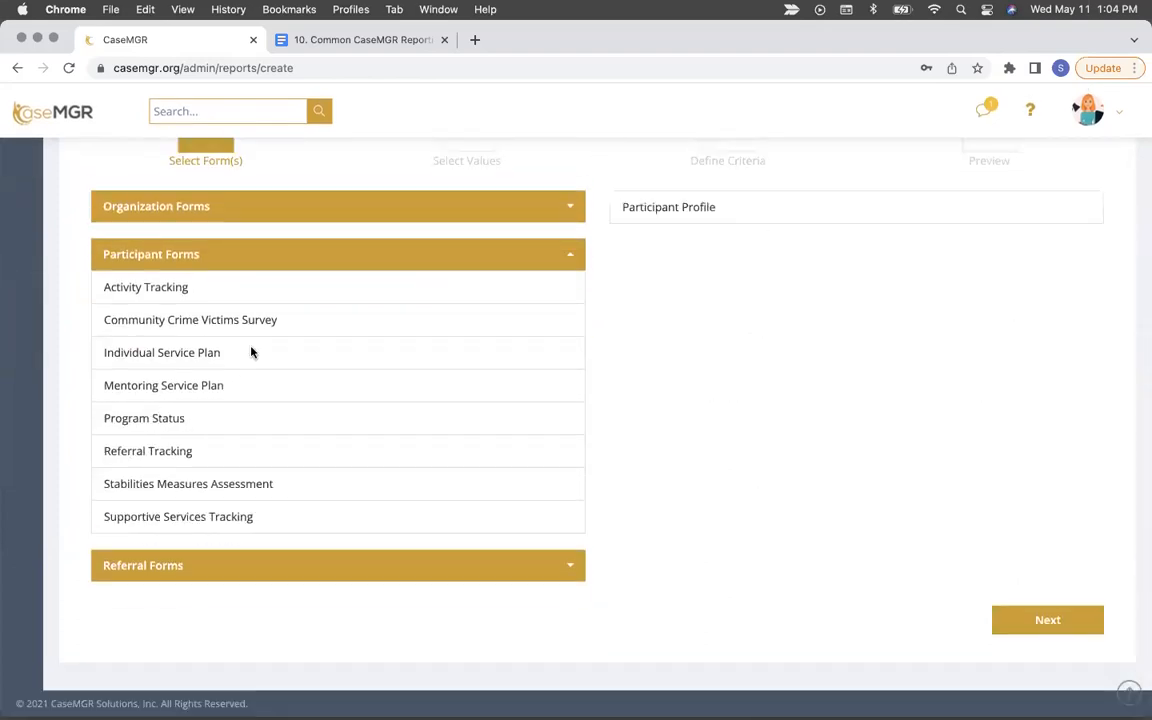
left_click(147, 288)
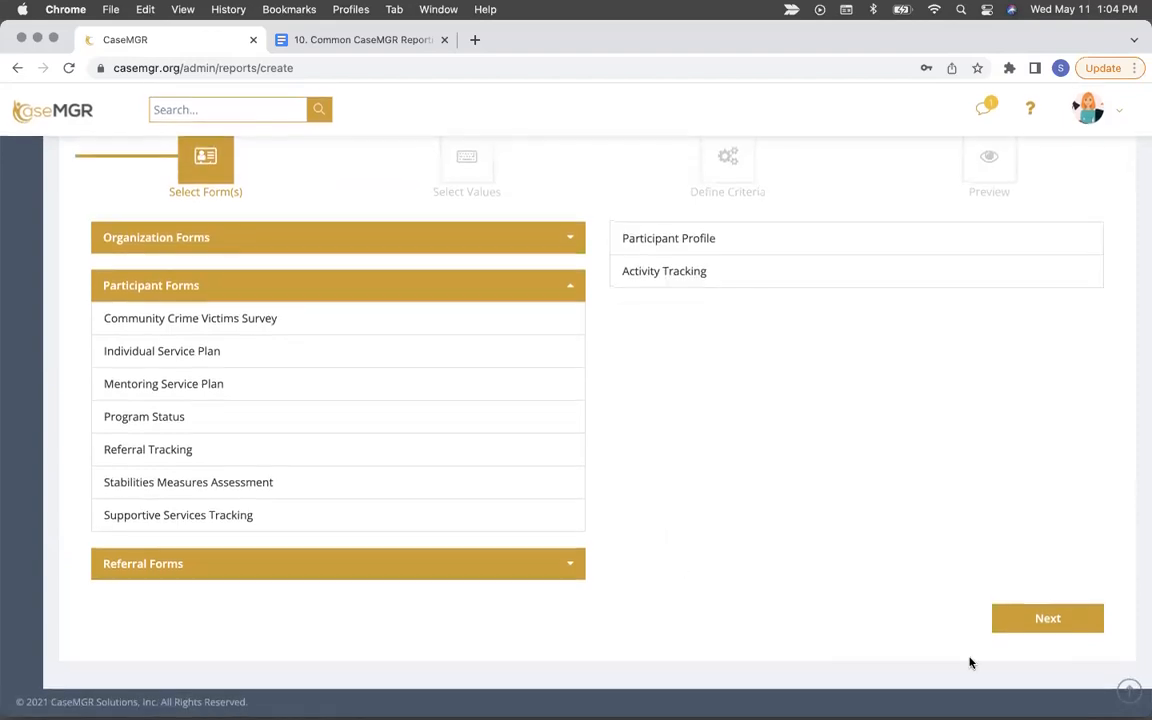
left_click(1031, 628)
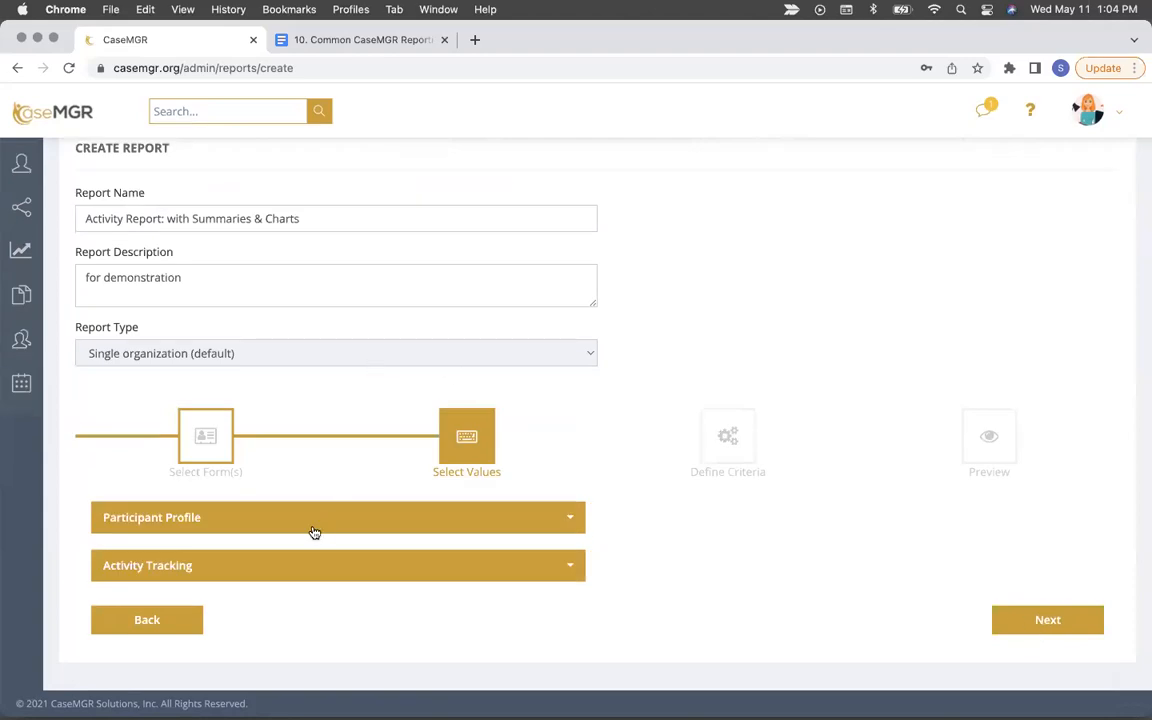
Step: Add the Last Name and First Name values from the Participant Profile form to the report
left_click(312, 529)
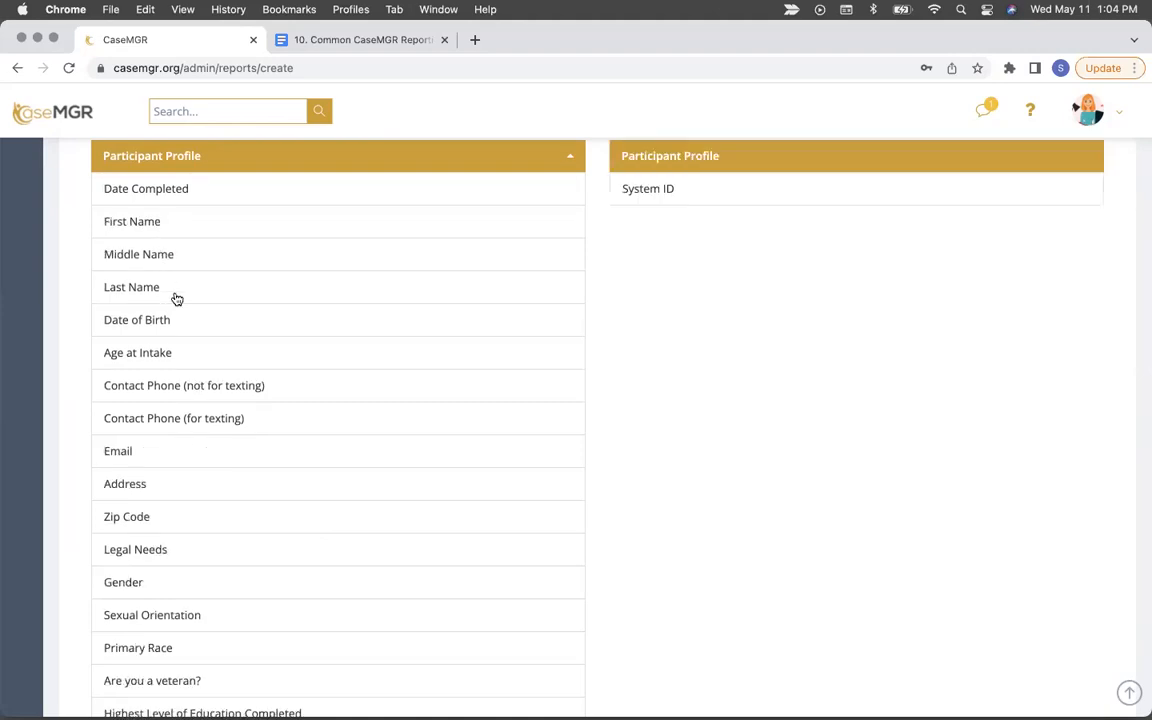
left_click(159, 289)
left_click(167, 230)
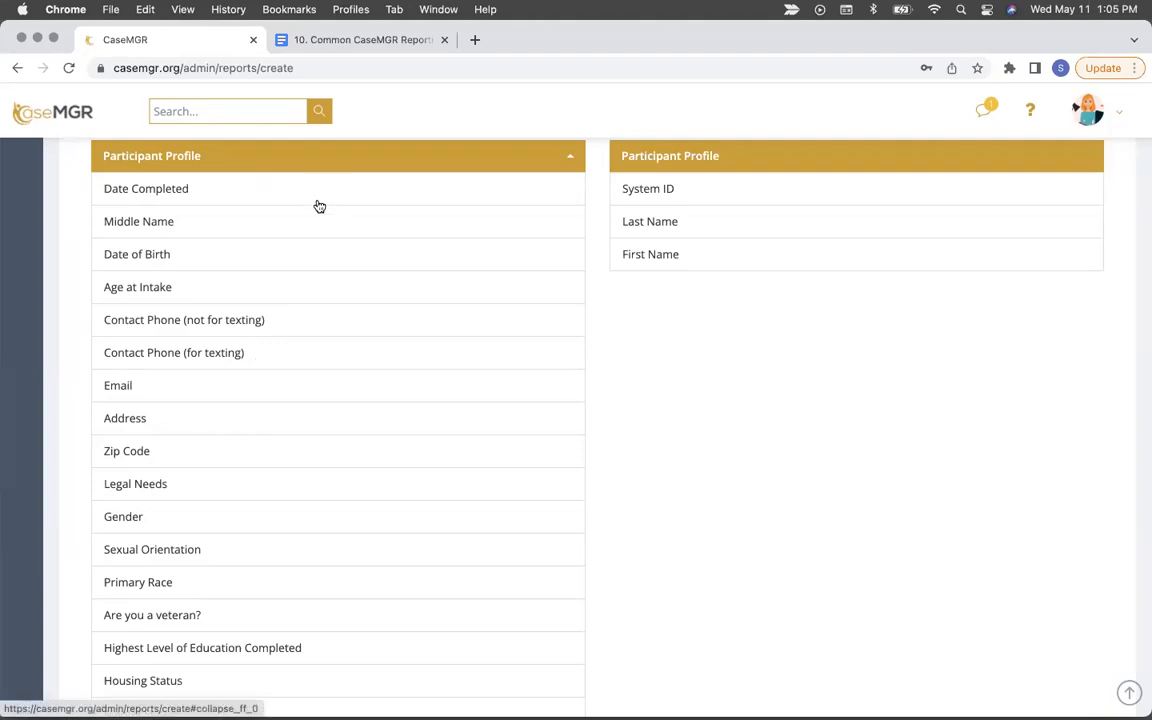
left_click(325, 164)
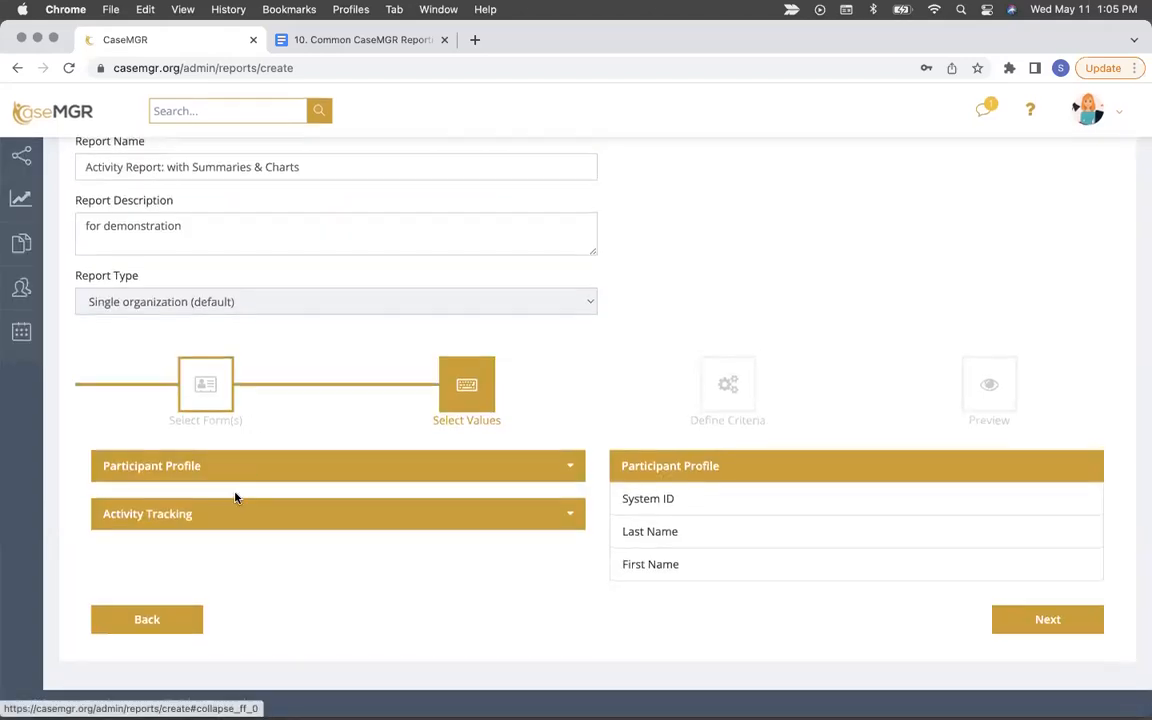
Step: Add Date of Service/Activity, Time Spent (hours), Type of Activity/Service and Completed By from Activity Tracking, and proceed to the criteria
left_click(228, 517)
scroll(226, 517, "down", 5)
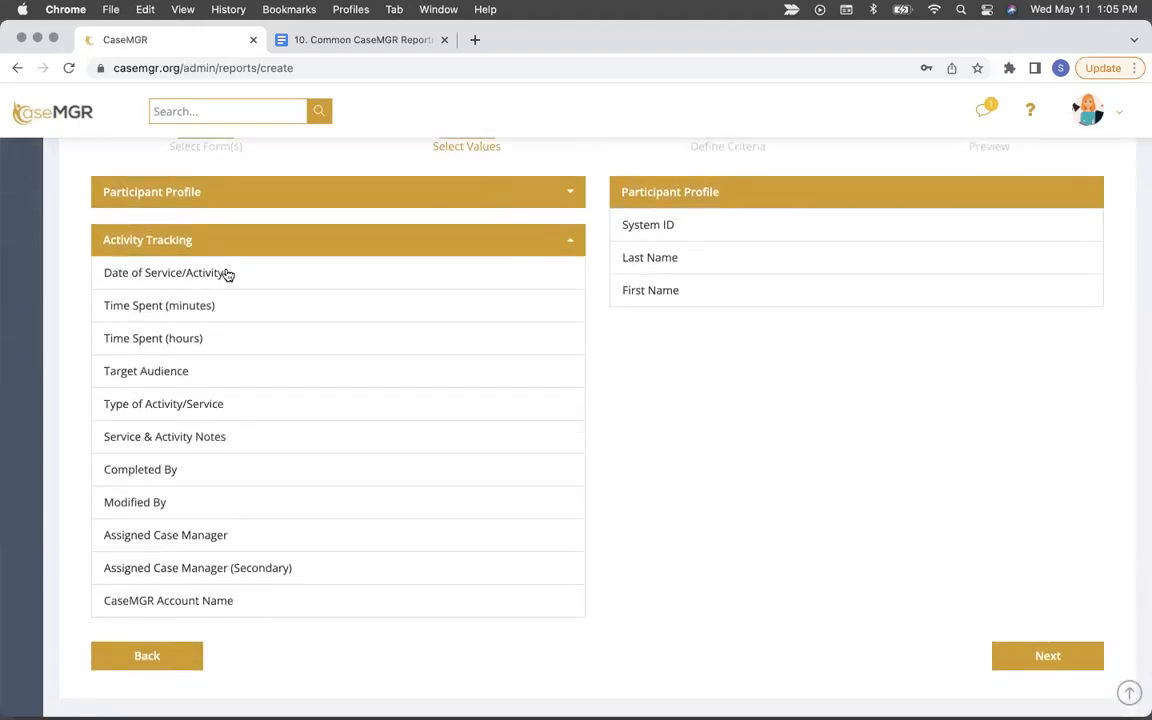
left_click(227, 274)
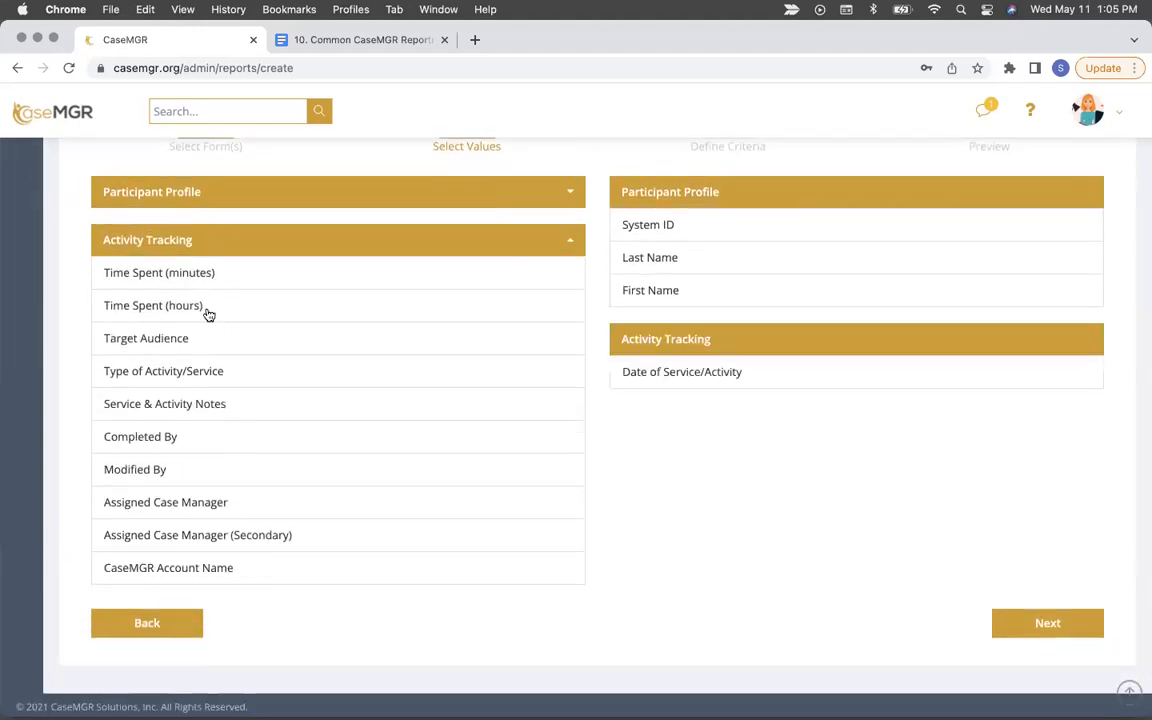
left_click(209, 314)
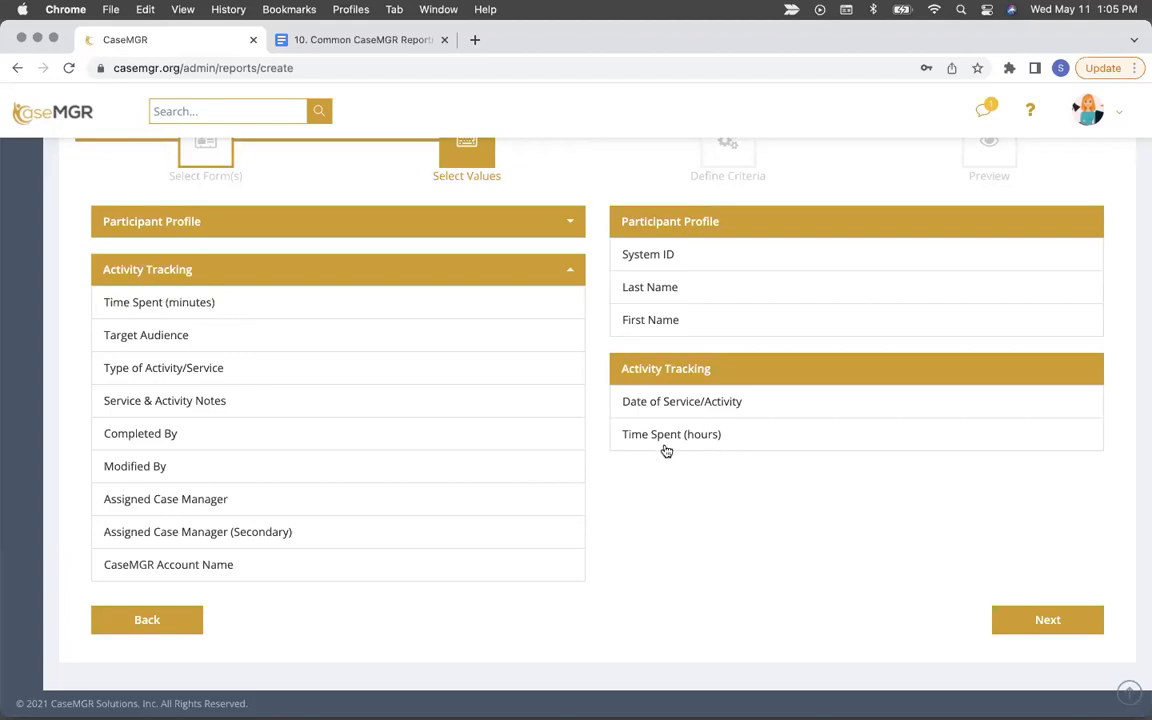
left_click(201, 370)
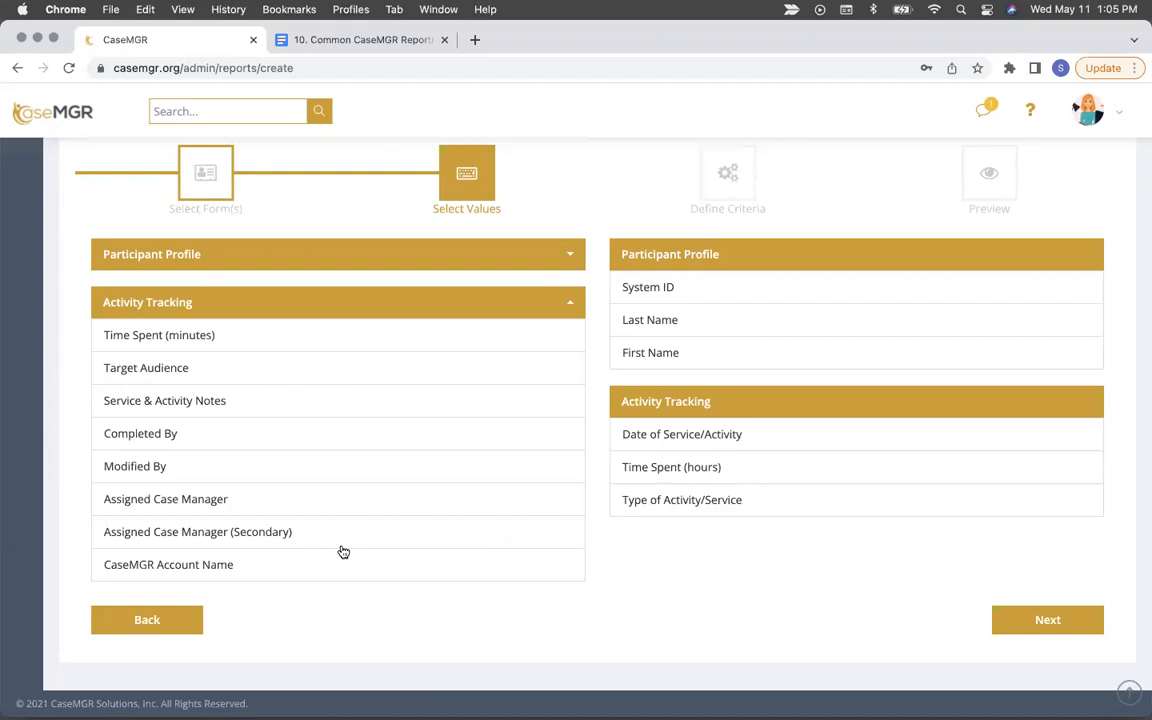
left_click(136, 441)
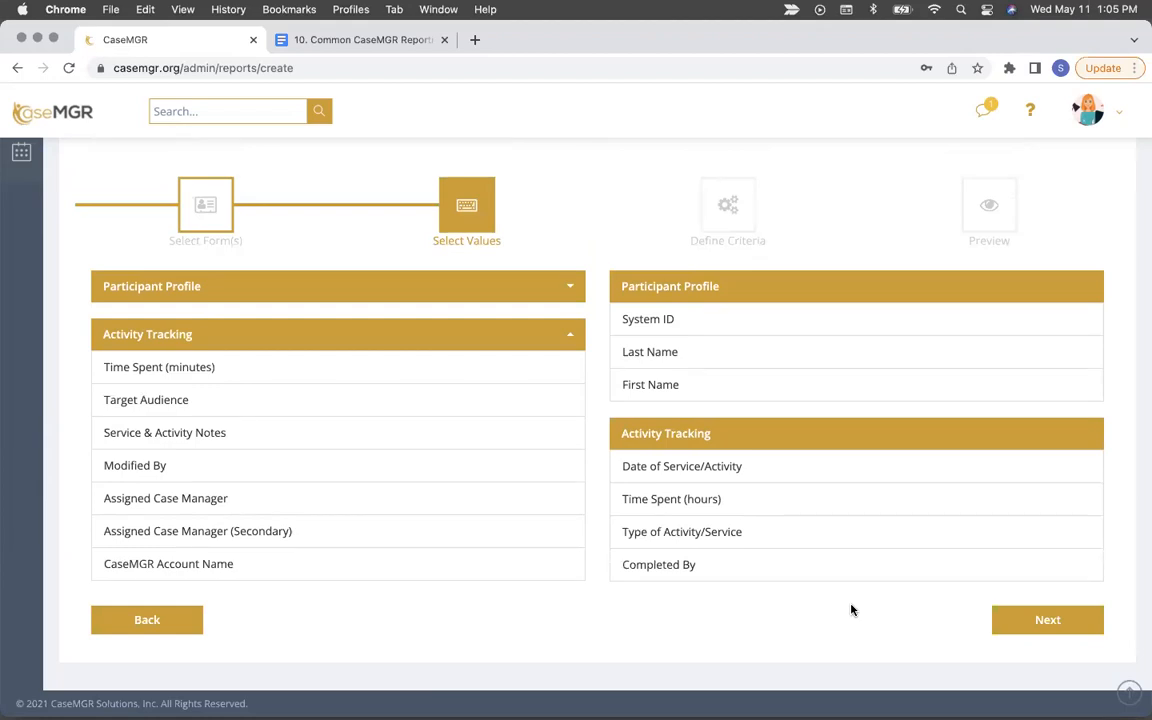
left_click(1045, 621)
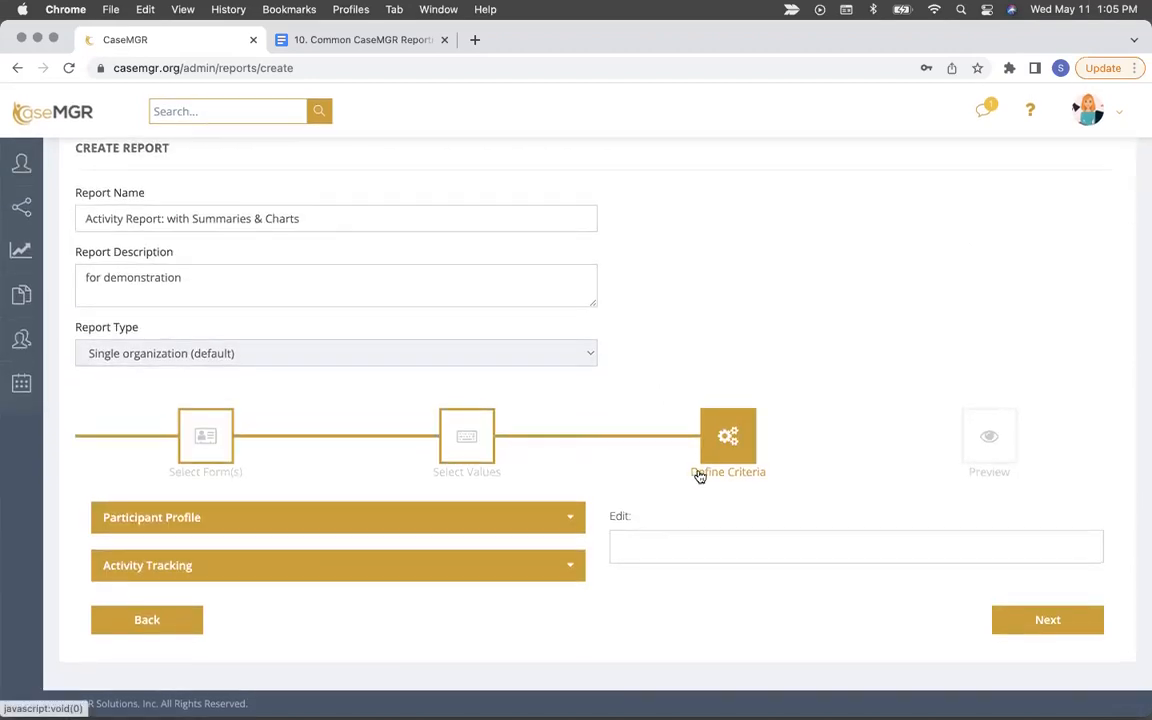
Step: Examine the Activity Tracking criteria options for Date of Service/Activity and Type of Activity/Service without setting any filter
left_click(567, 572)
scroll(567, 572, "down", 3)
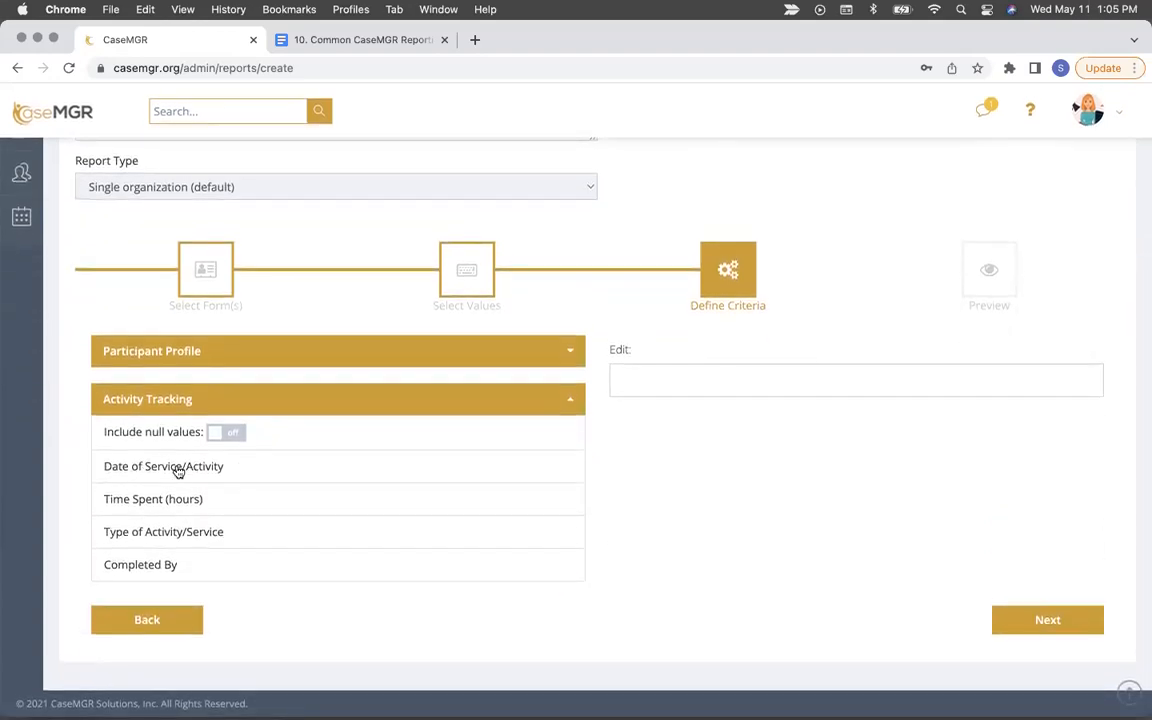
left_click(175, 468)
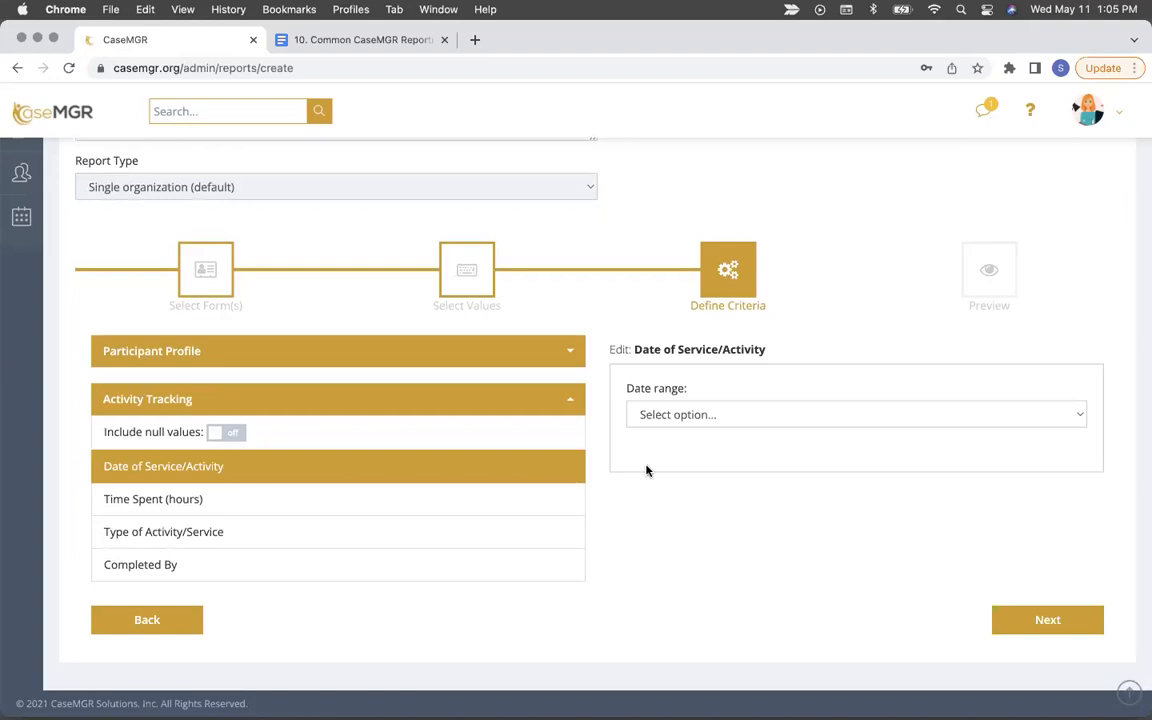
left_click(689, 416)
left_click(689, 415)
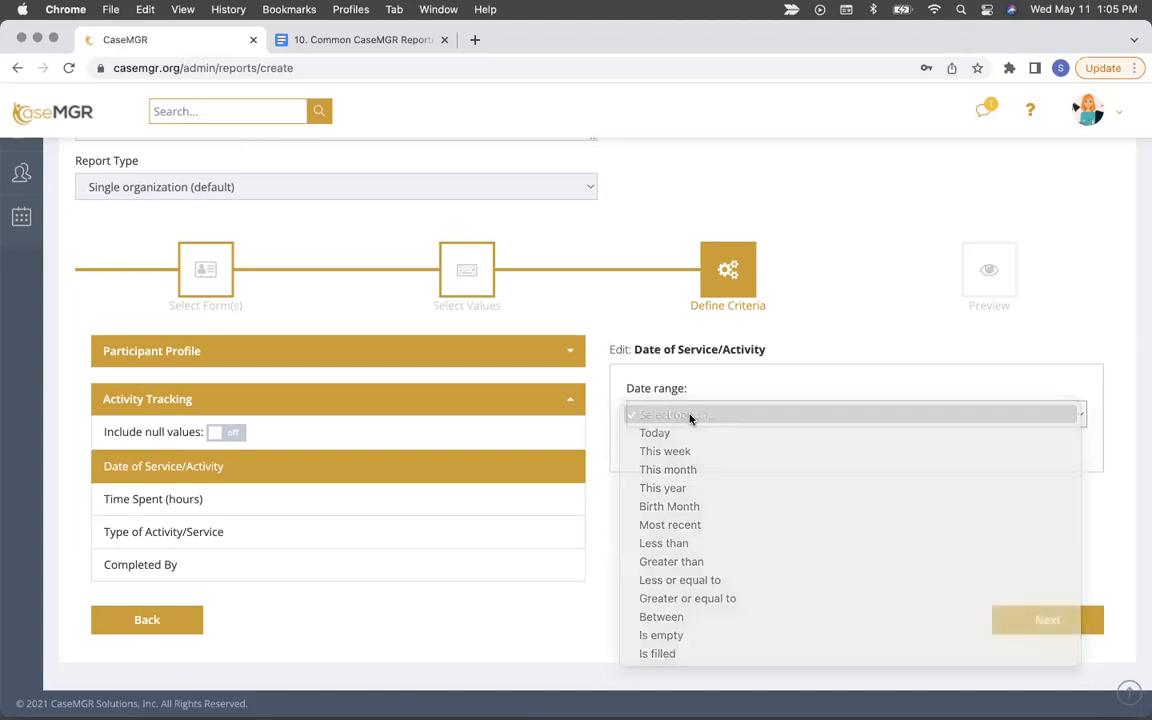
left_click(214, 533)
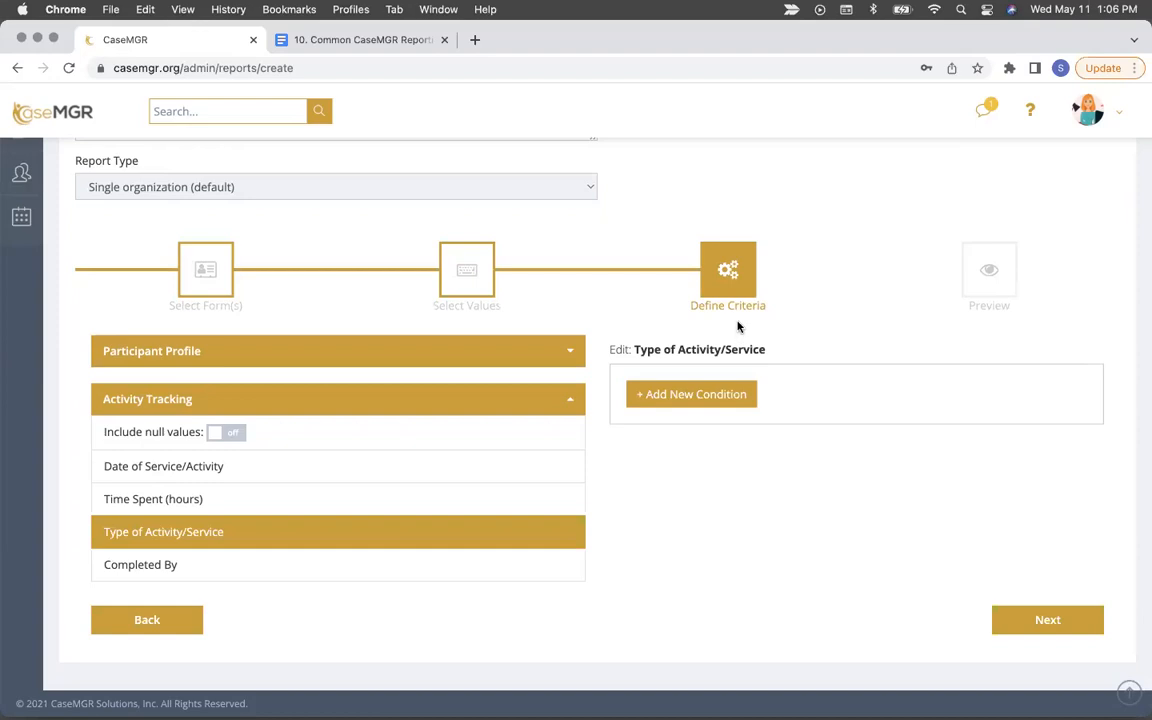
Step: Generate the report preview with no criteria set and view its rows
left_click(1047, 620)
scroll(1052, 625, "down", 3)
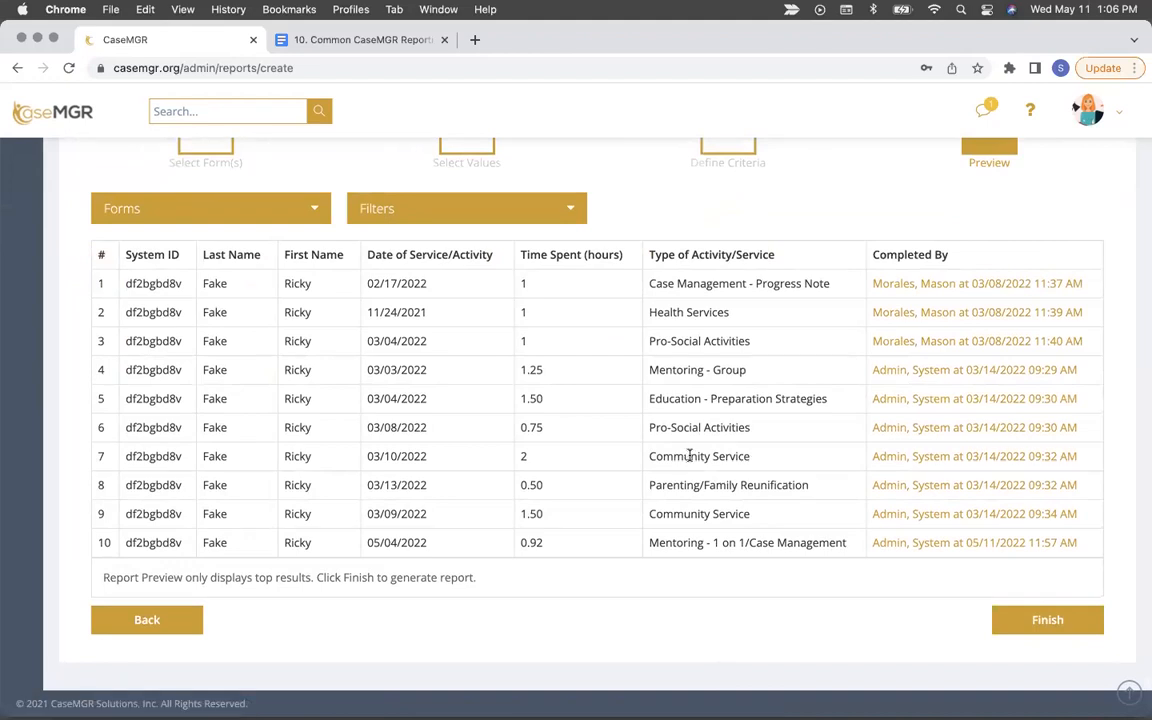
Step: Review the preview rows and finish the activity report to generate its full results
scroll(550, 401, "up", 1)
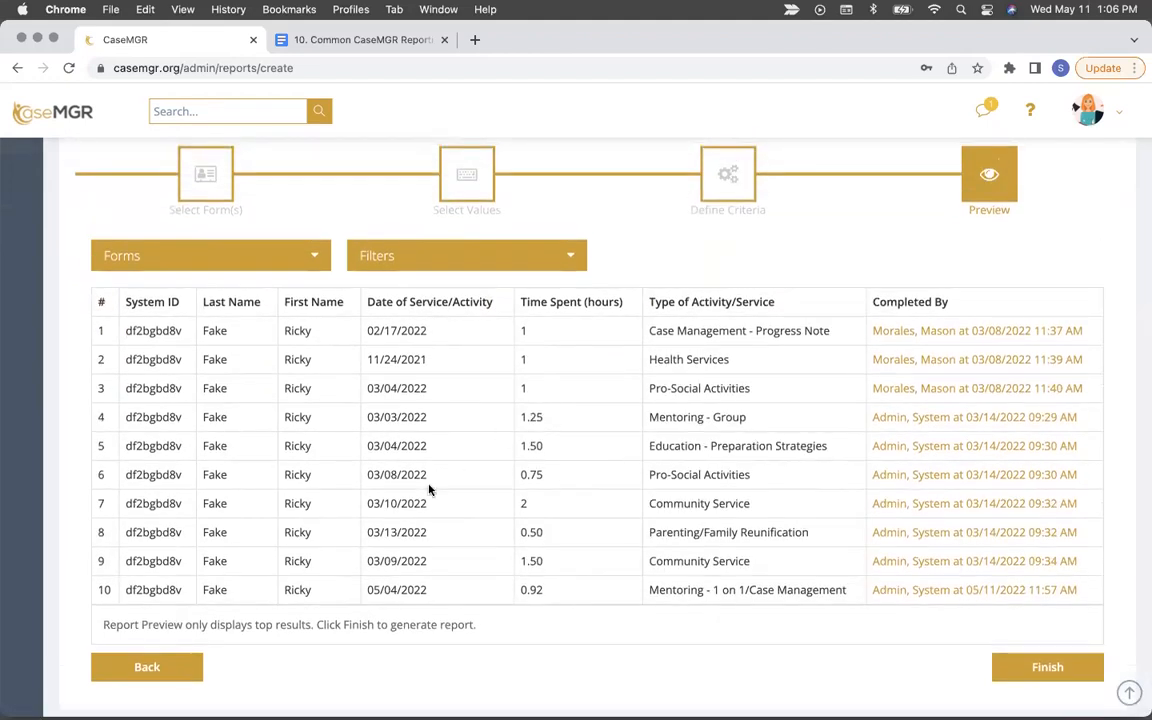
scroll(432, 485, "down", 1)
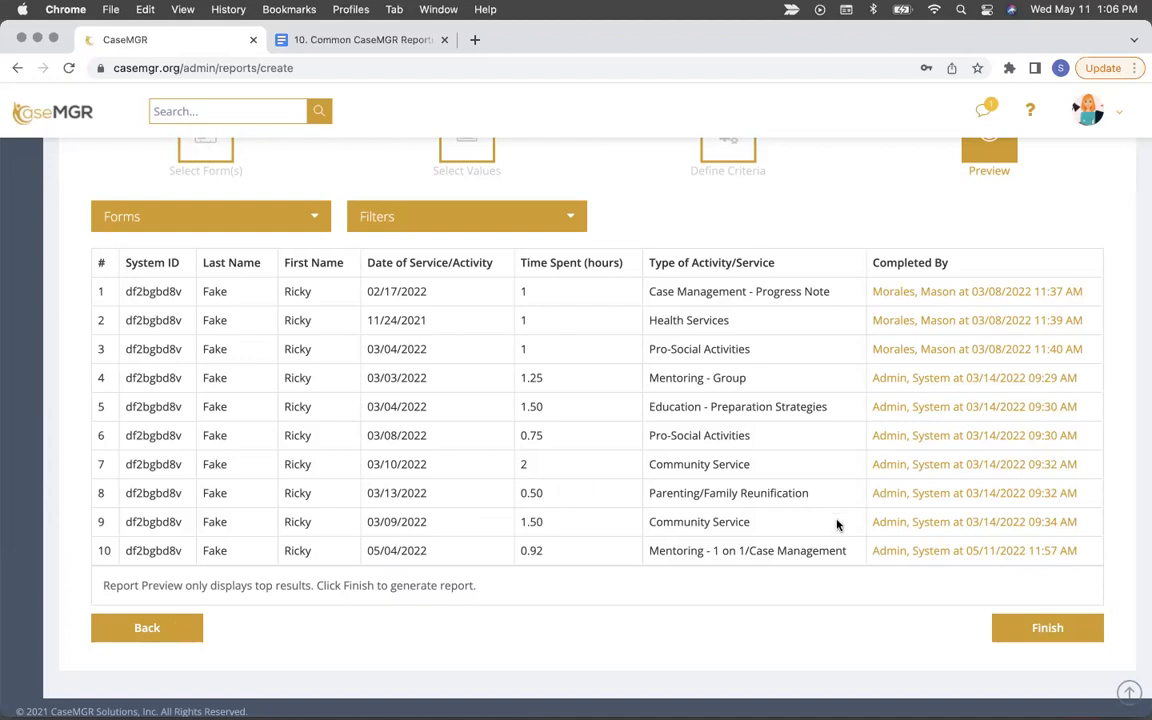
left_click(1045, 627)
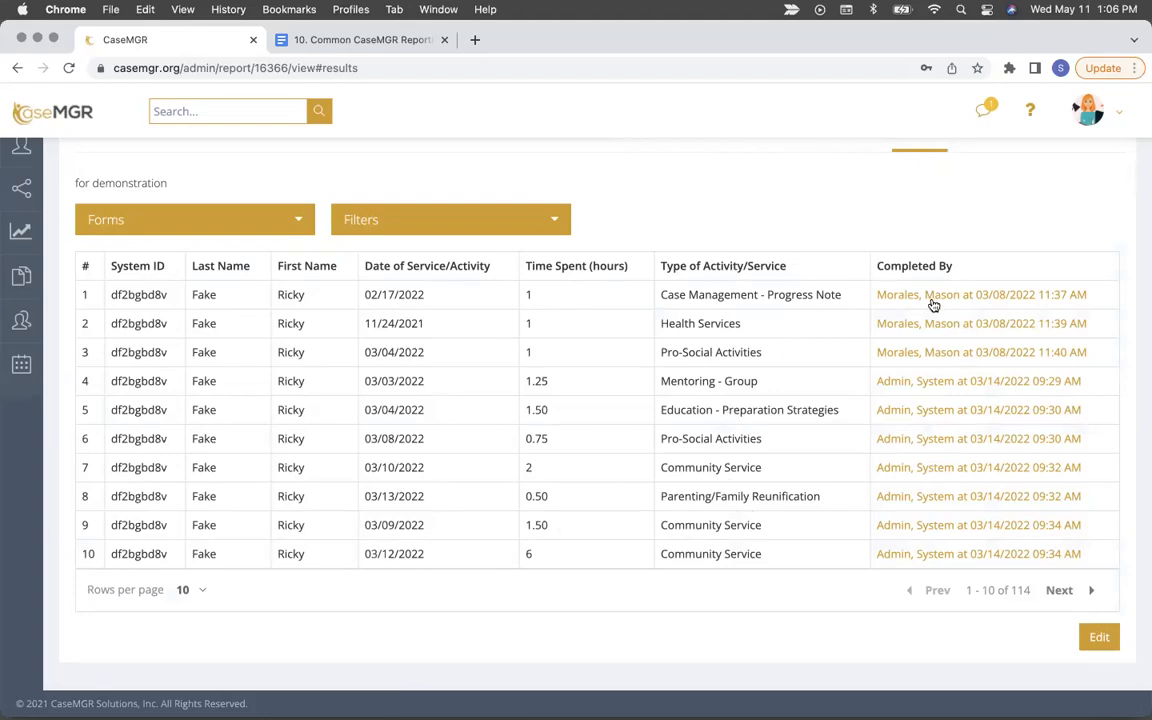
Step: View the source activity record behind the 03/08/2022 Pro-Social Activities row, and return to the report results
left_click(955, 443)
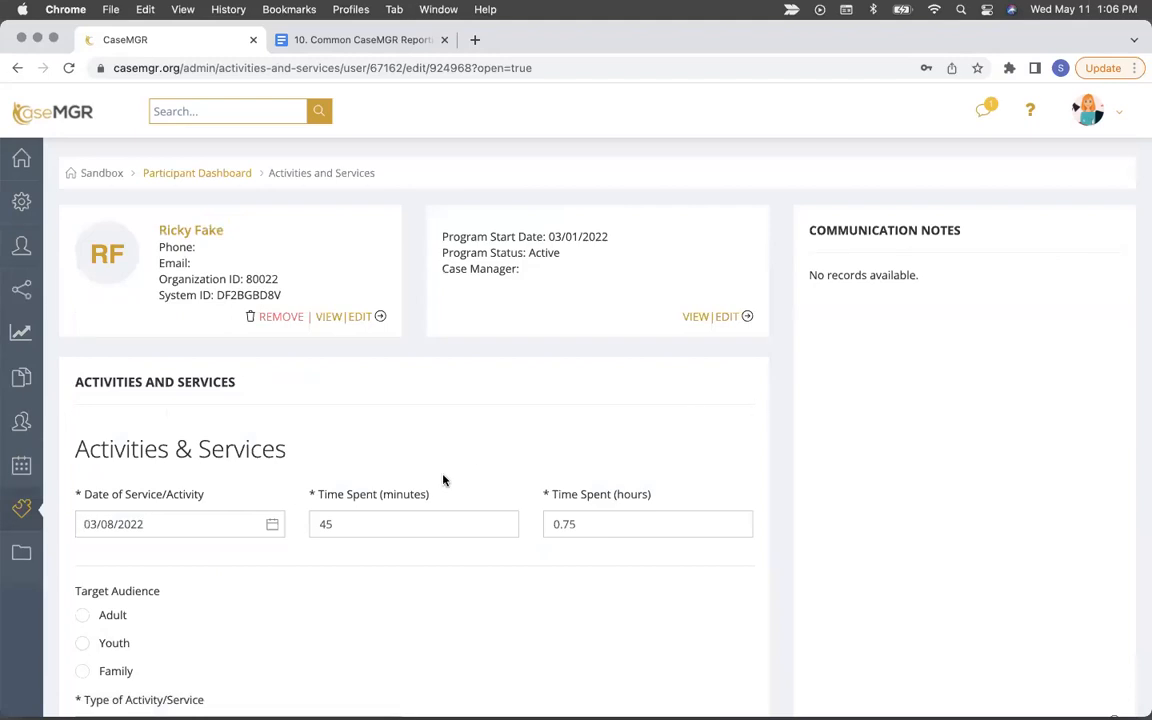
scroll(400, 450, "down", 2)
scroll(558, 395, "up", 2)
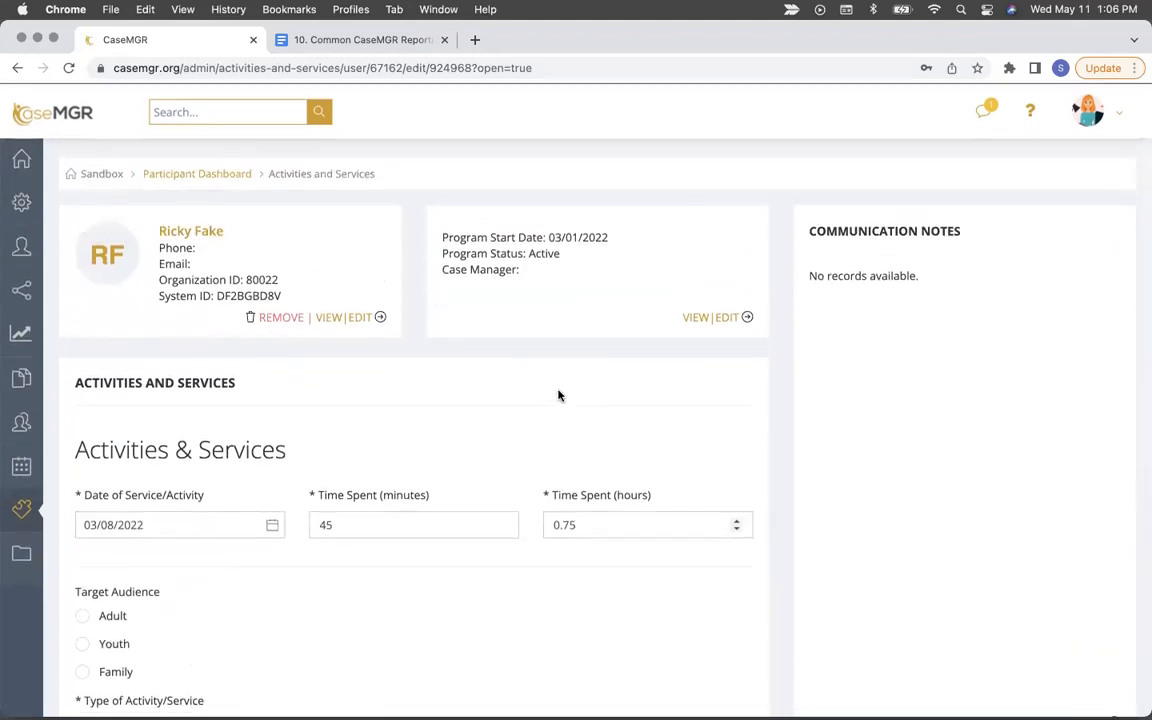
left_click(16, 68)
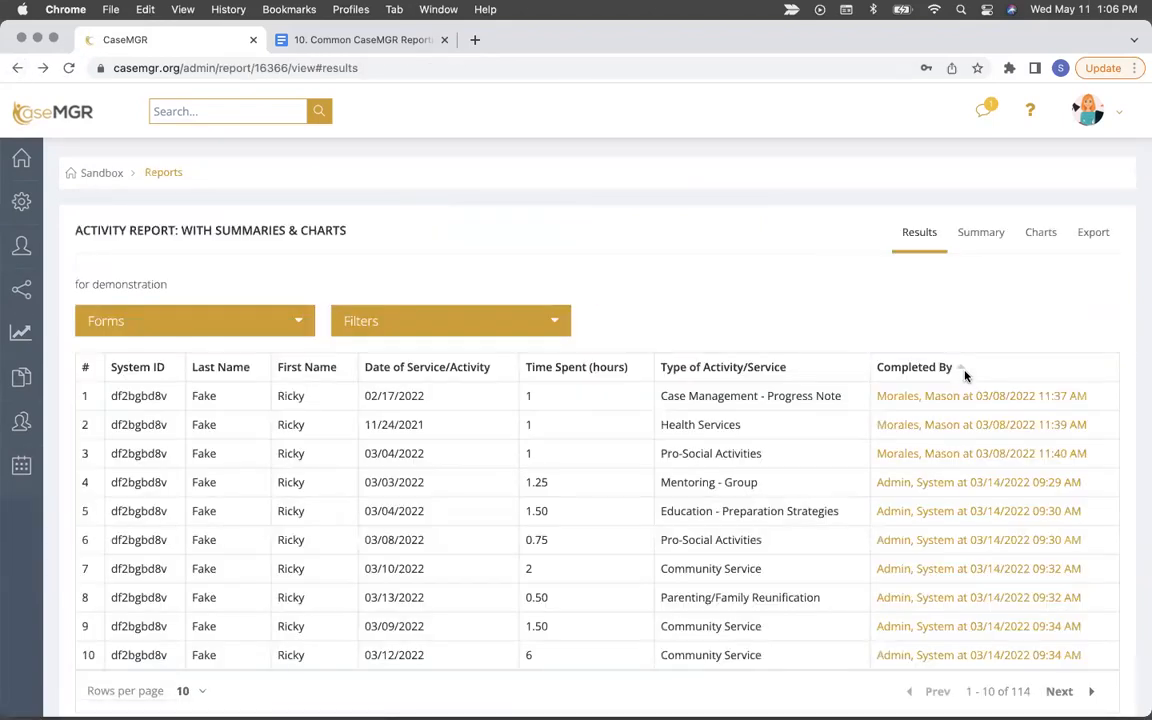
Step: Check the report's XLS and CSV export options without exporting anything
scroll(904, 370, "down", 2)
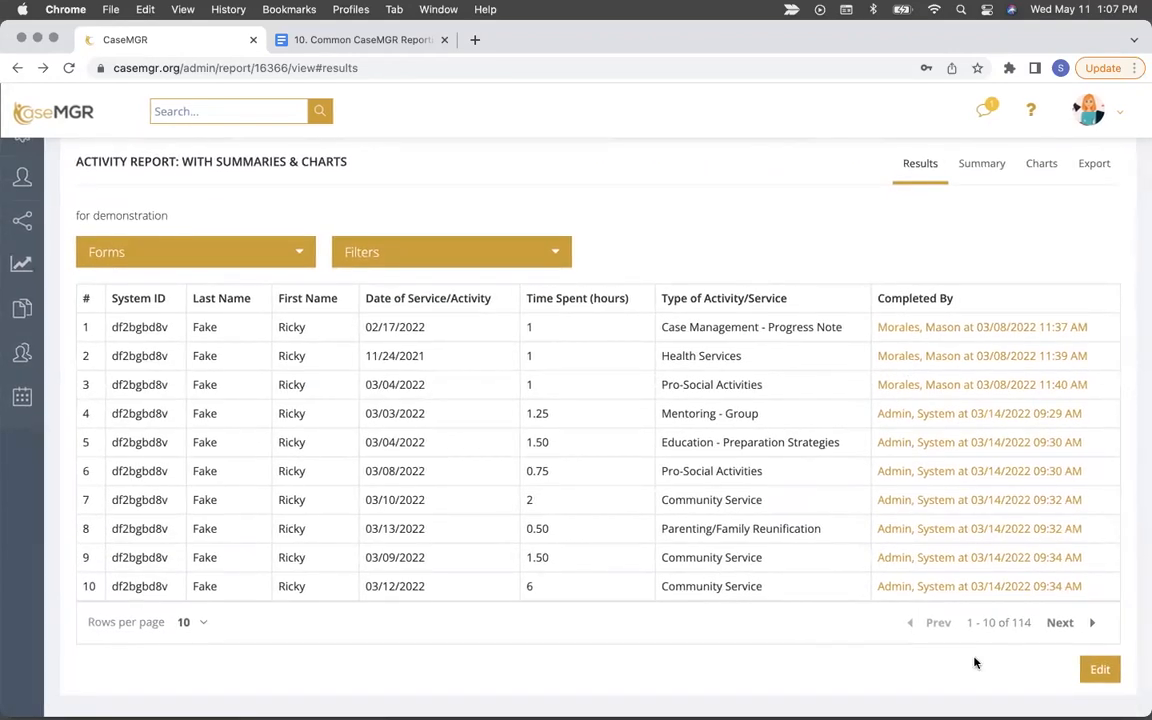
left_click(1094, 164)
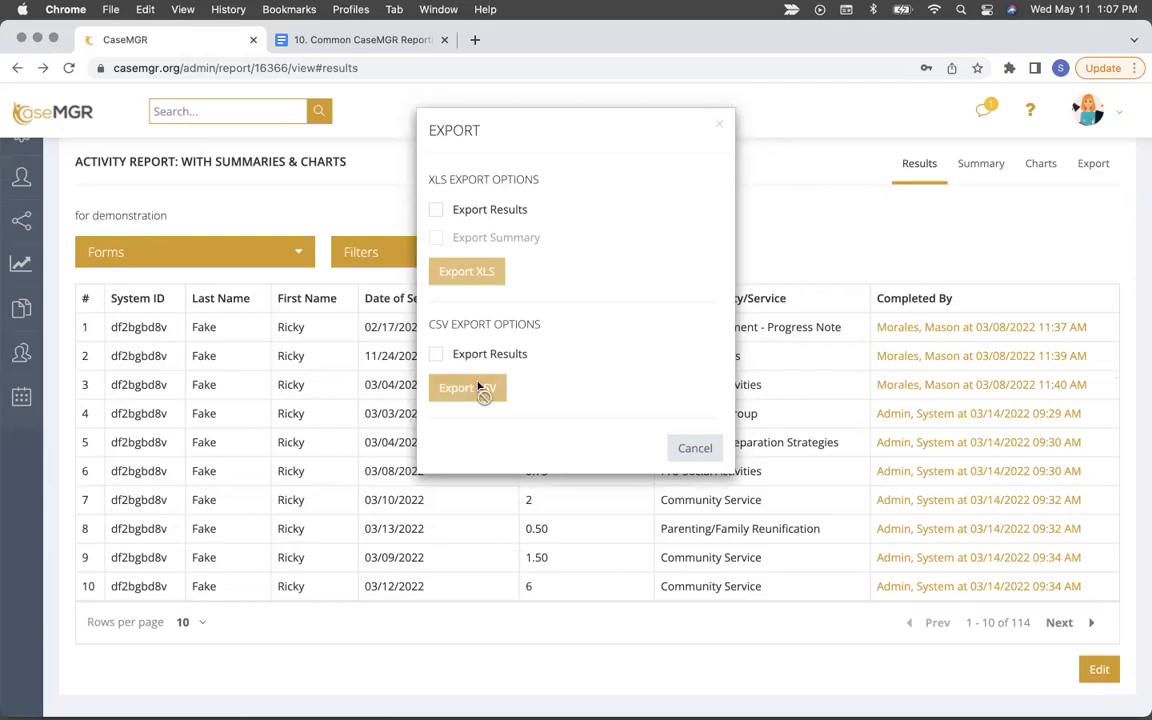
left_click(694, 449)
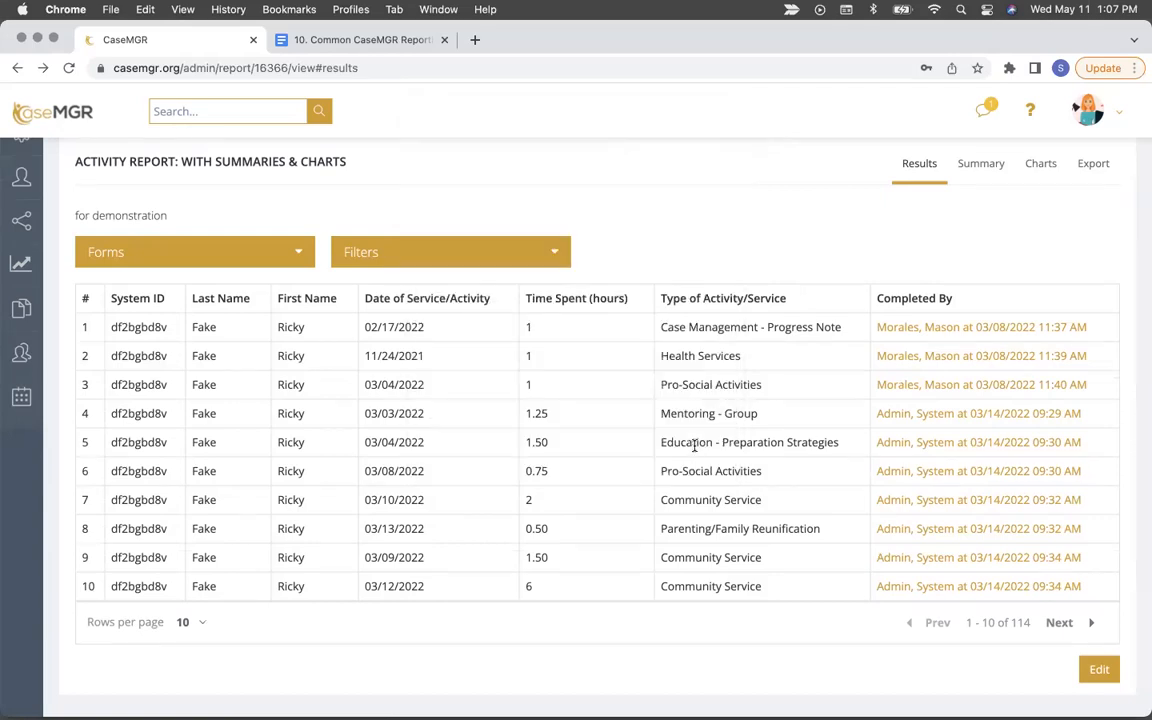
Step: Start a new summary for the activity report and name it Counts by Activity
scroll(818, 384, "up", 2)
left_click(979, 238)
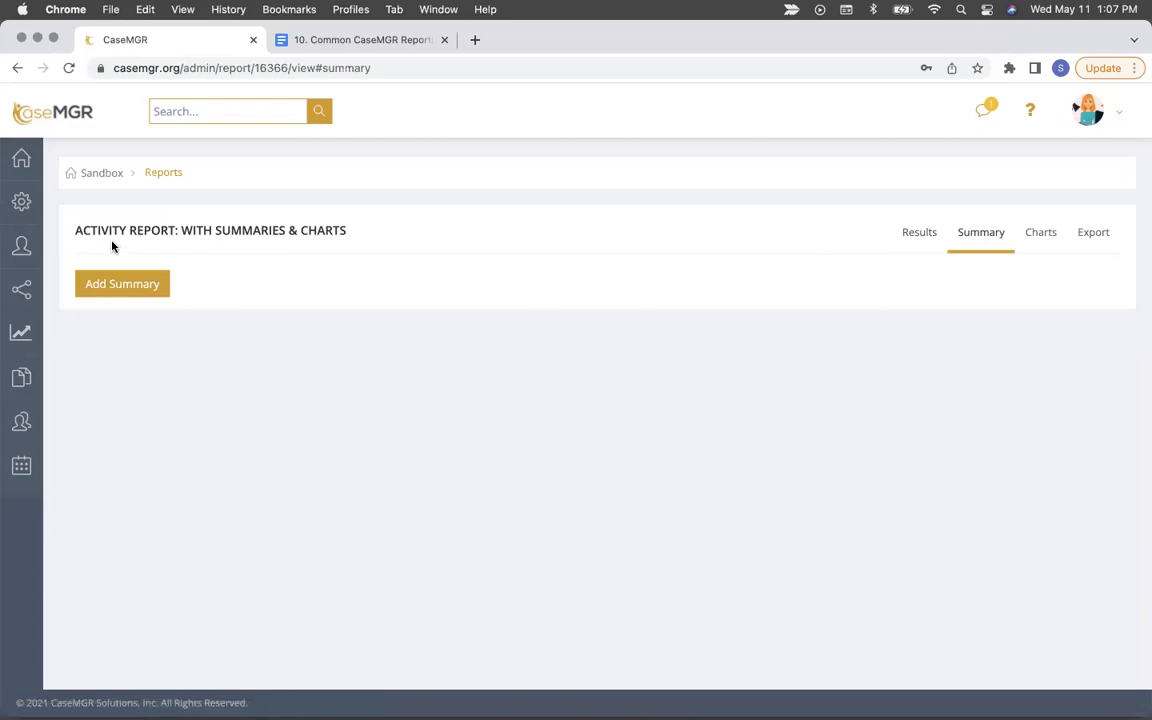
left_click(121, 288)
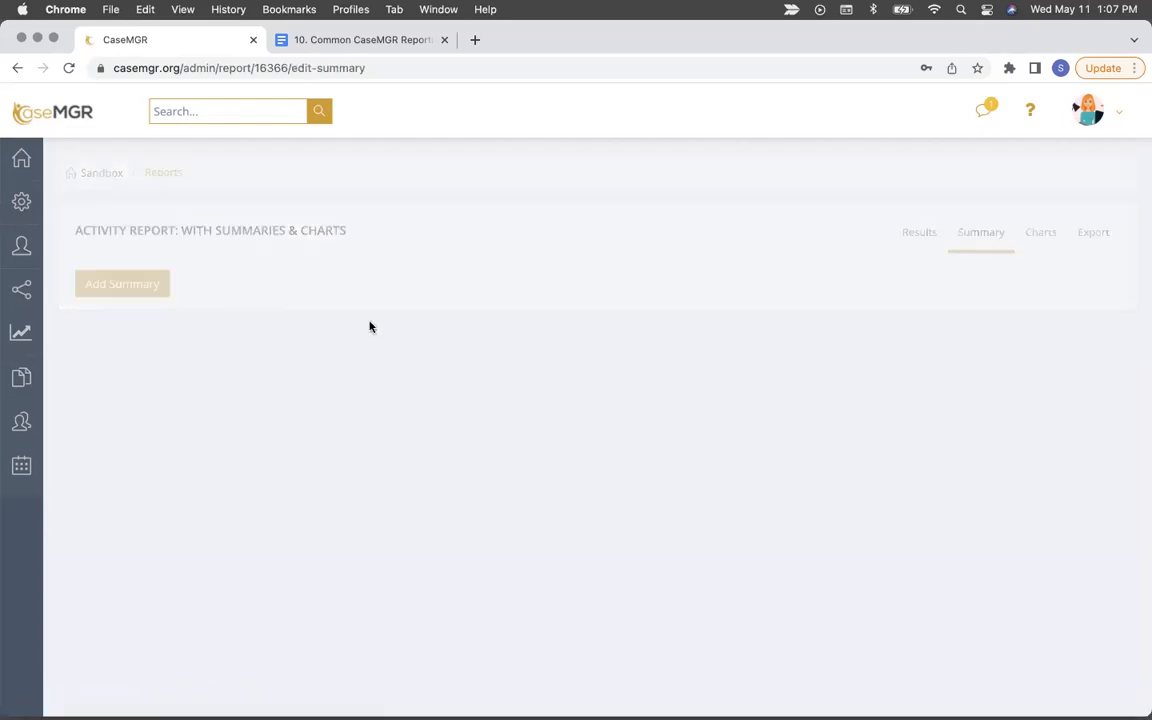
left_click(161, 300)
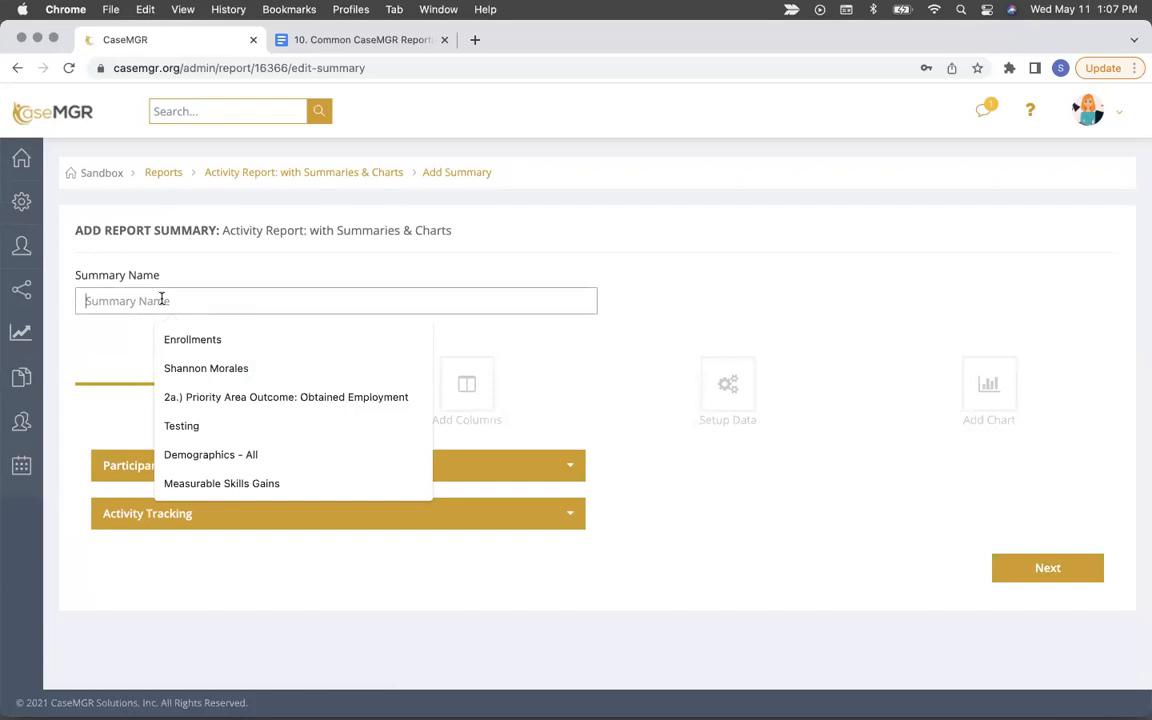
type("Countu")
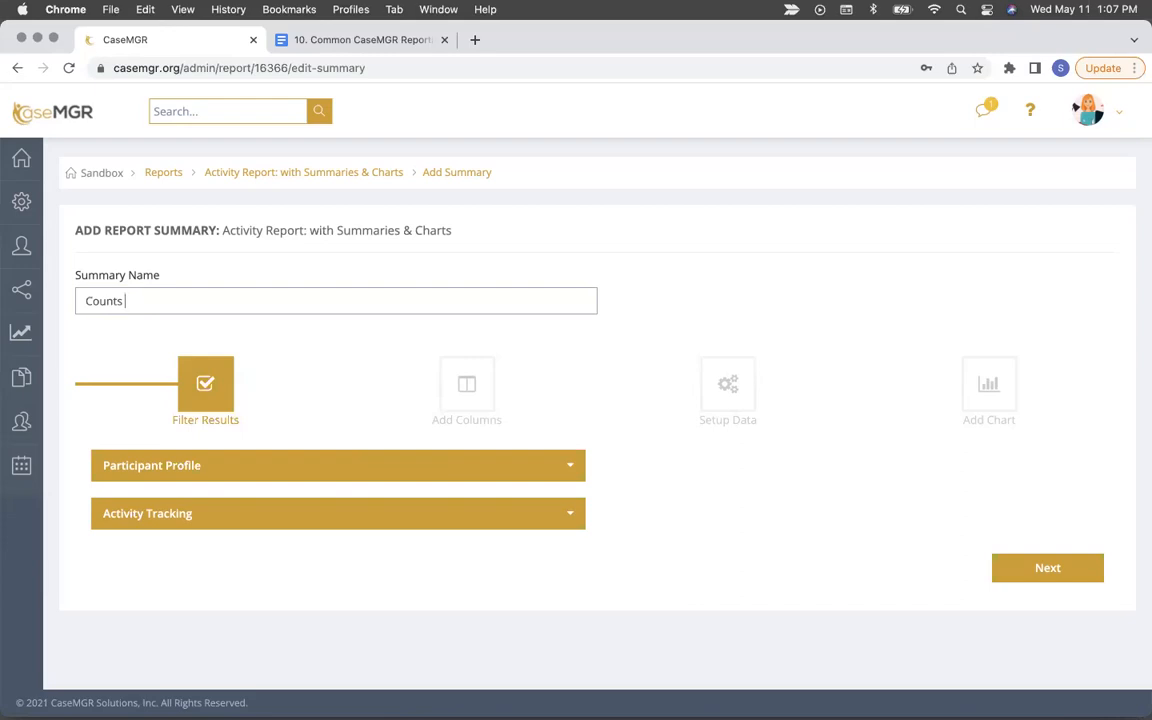
type("by Activity")
Step: Look over the Activity Tracking filter fields and proceed to the summary's columns without setting a filter
scroll(298, 476, "down", 1)
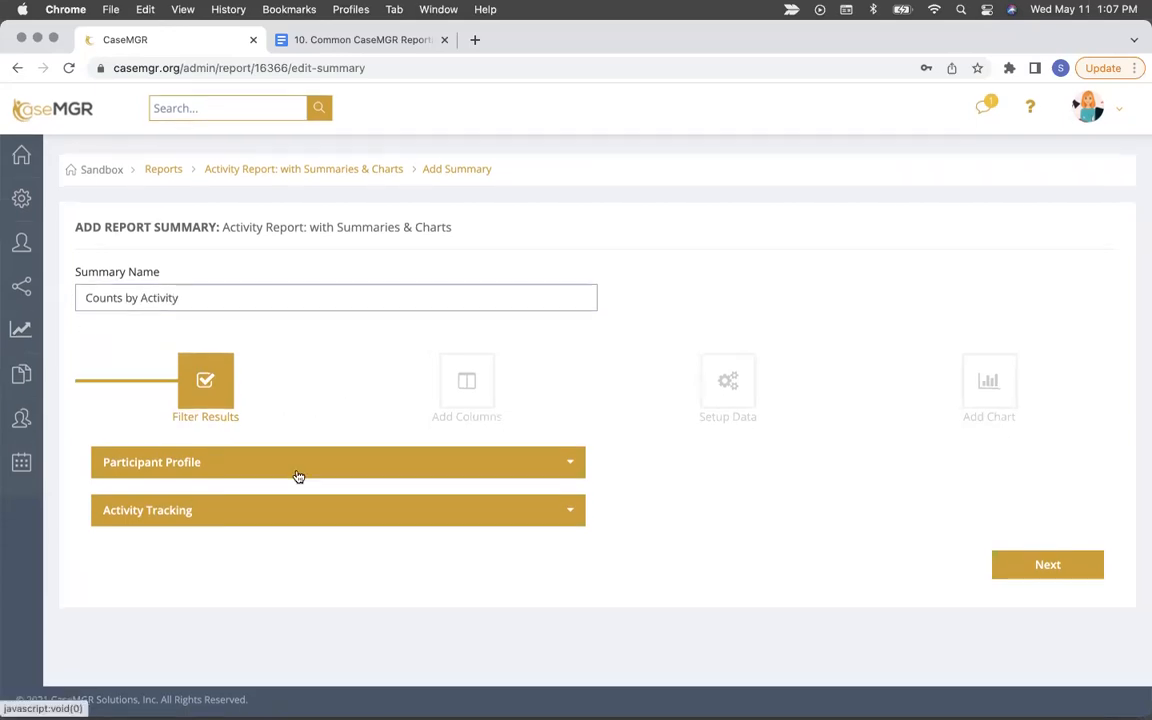
left_click(290, 524)
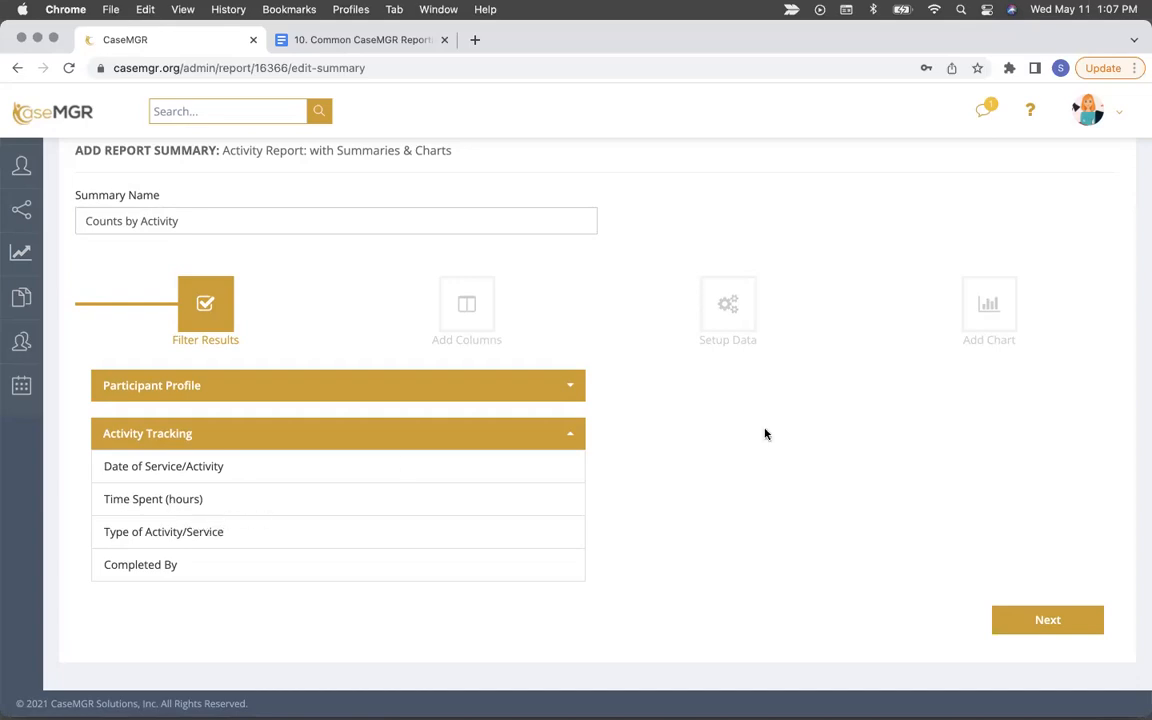
left_click(1042, 621)
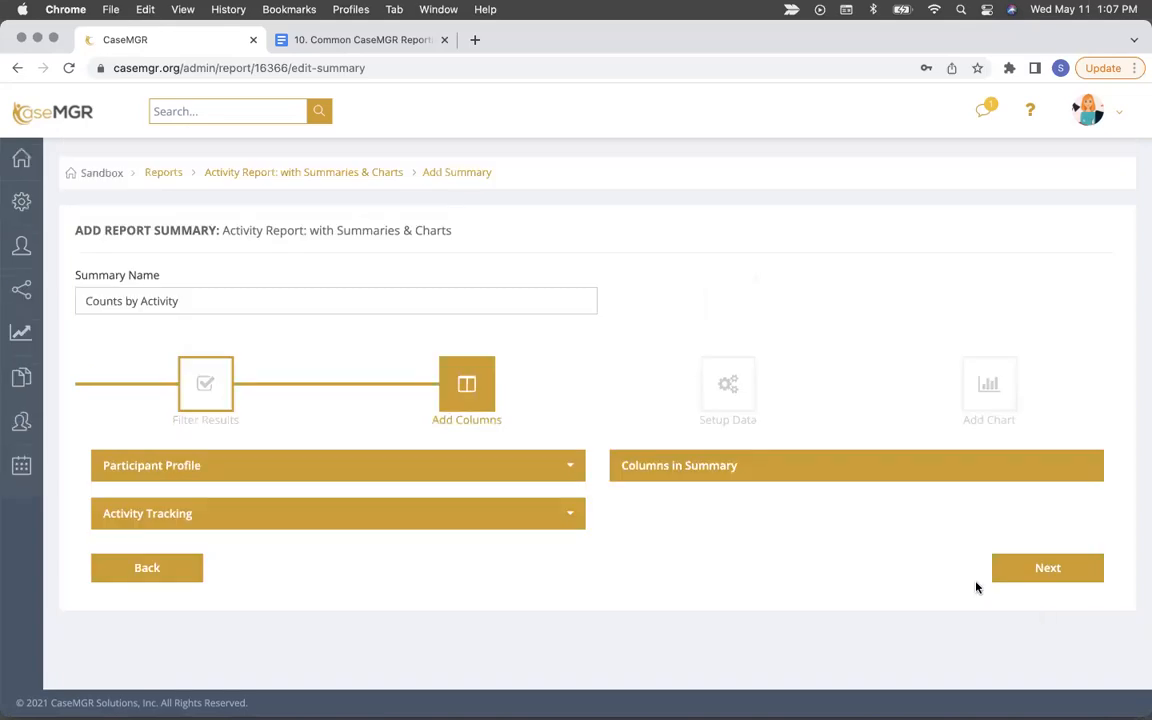
Step: Add Type of Activity/Service, Total Count and Unduplicated Count from Activity Tracking as the summary's columns
left_click(279, 517)
scroll(278, 512, "down", 3)
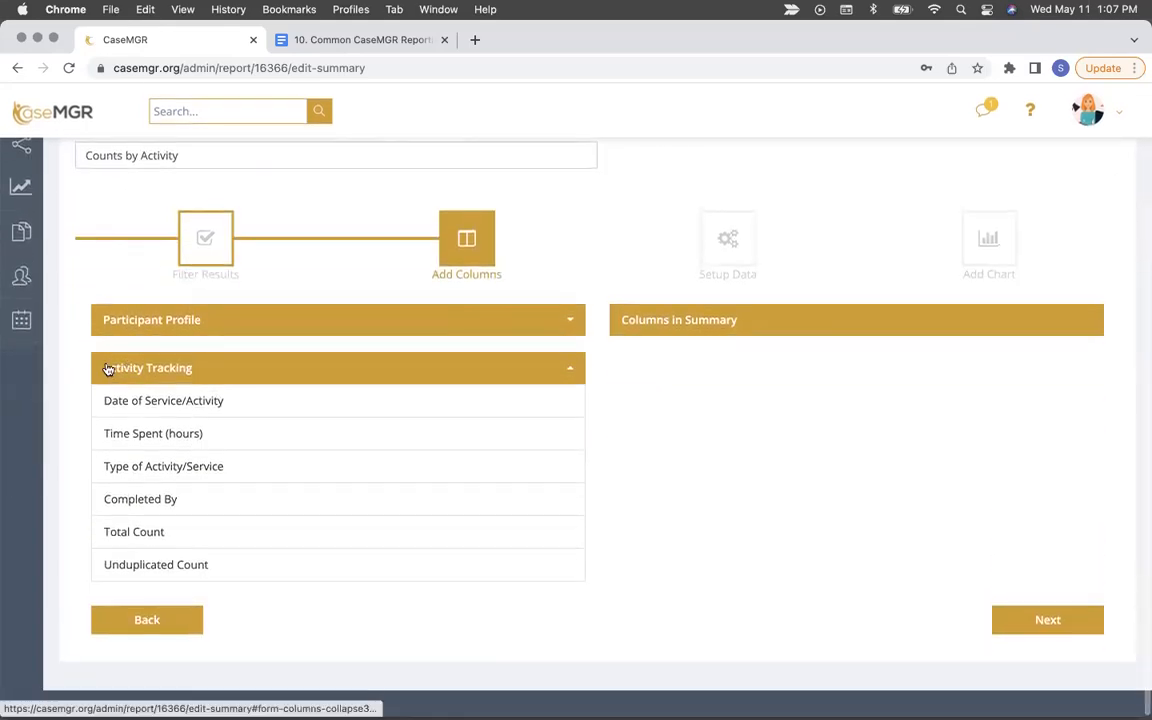
left_click(180, 475)
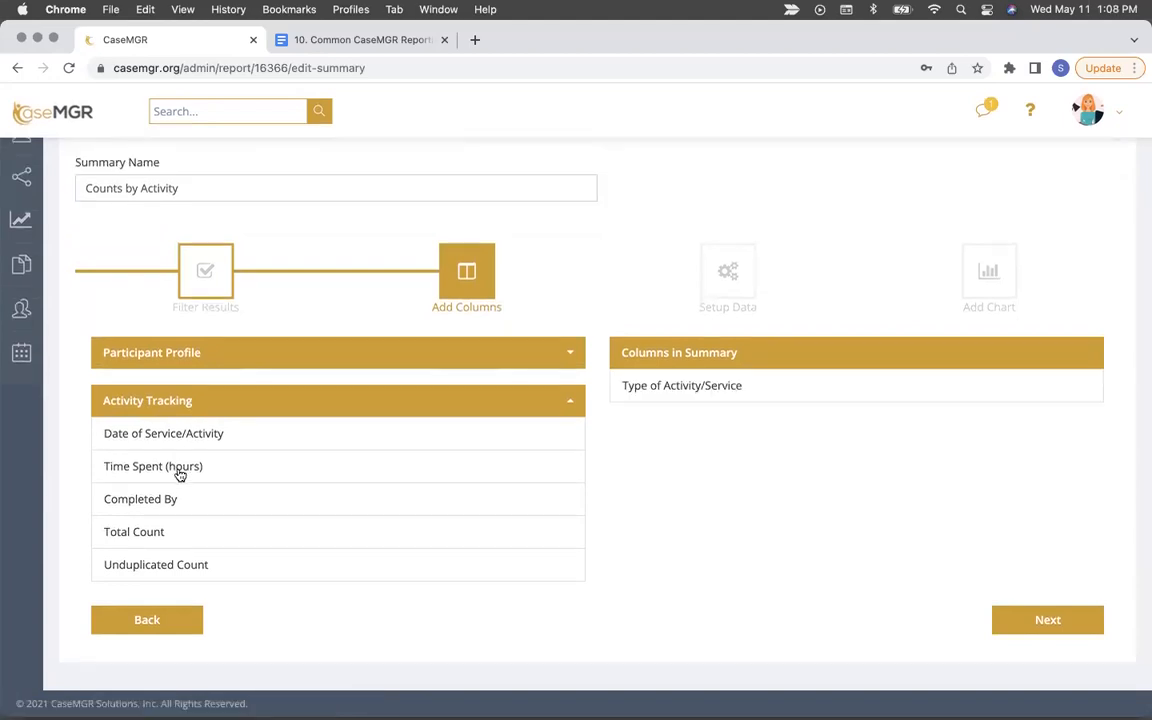
left_click(150, 532)
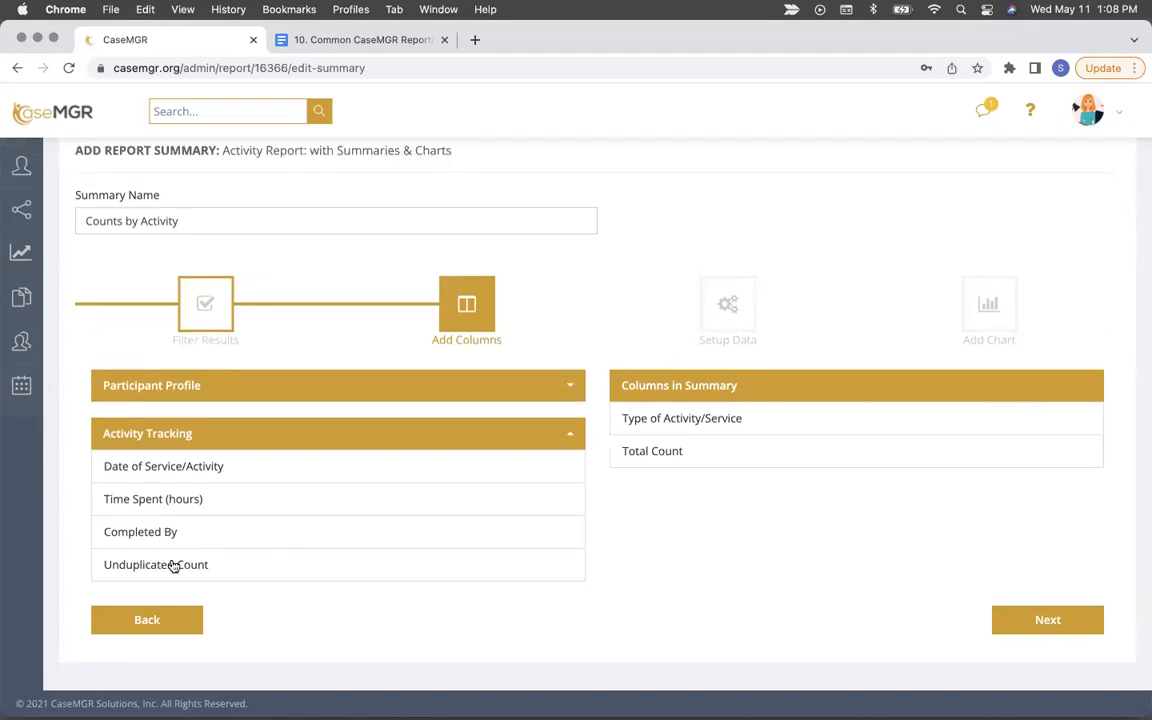
left_click(172, 564)
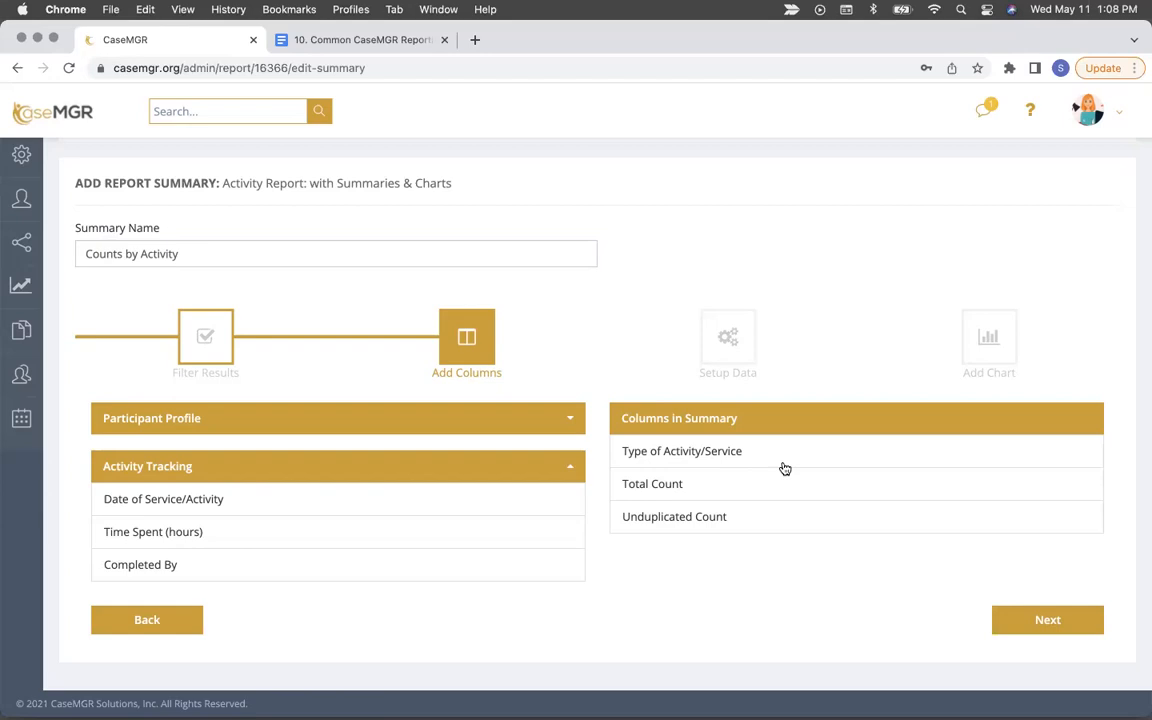
Step: Make Type of Activity/Service the baseline field with Include all possible values off, and finish the summary without a chart
left_click(1043, 620)
left_click(348, 510)
scroll(348, 510, "down", 1)
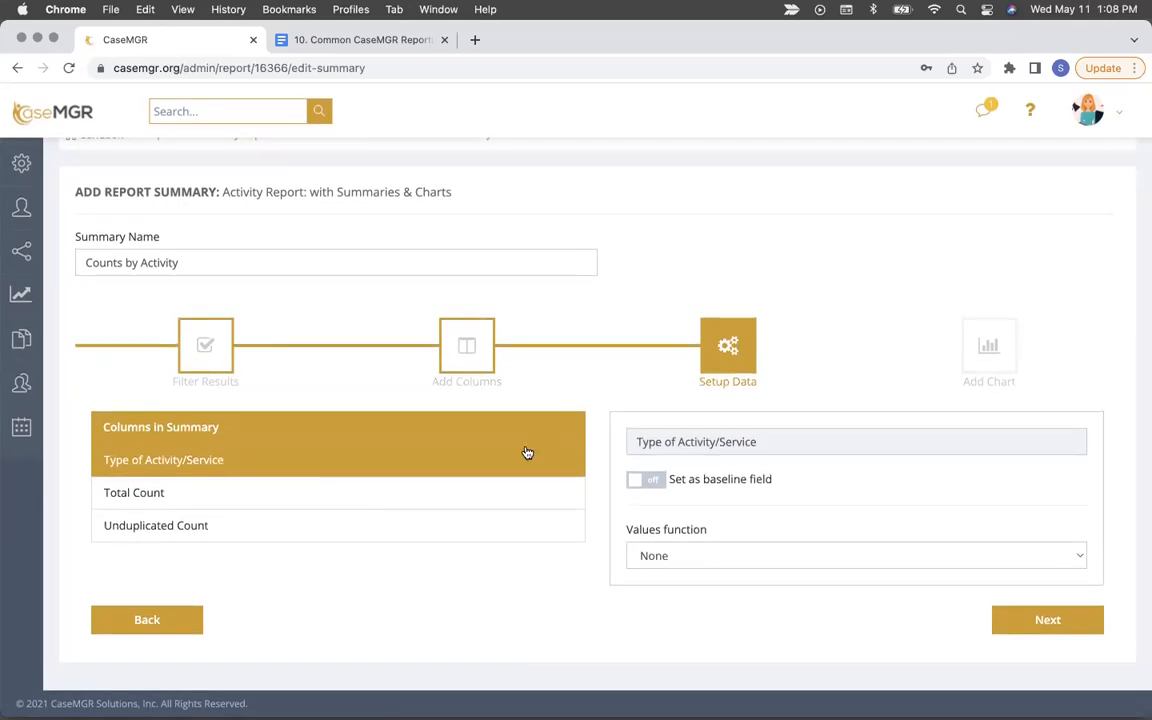
left_click(652, 479)
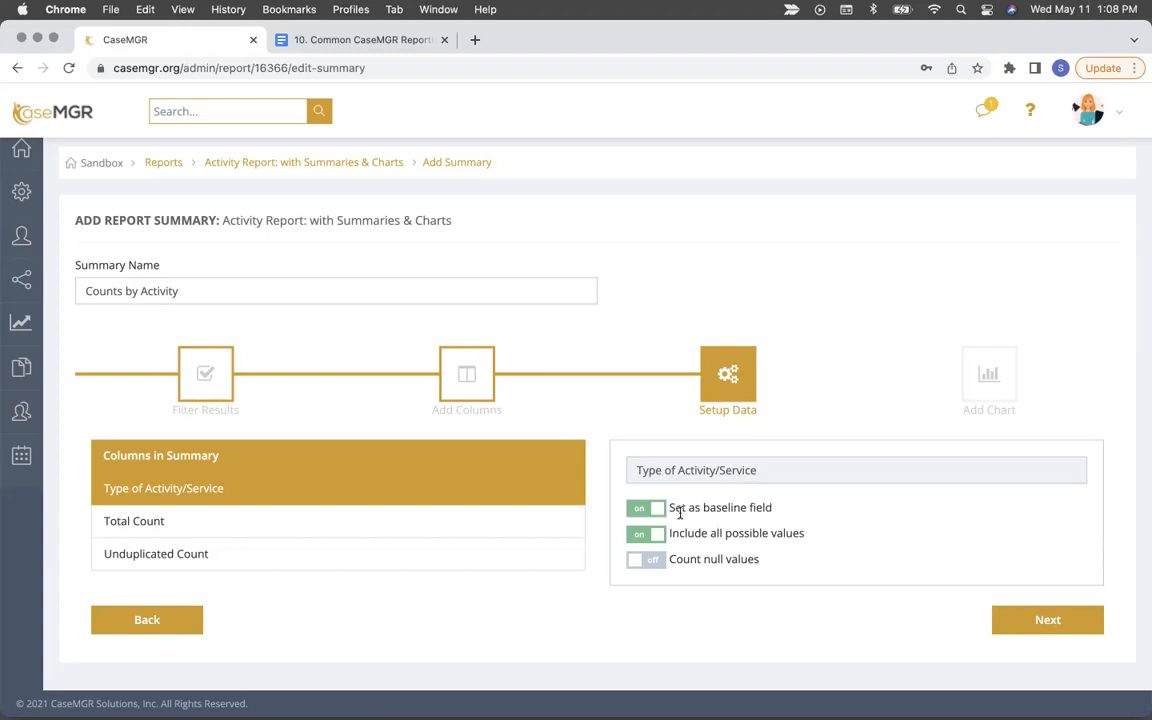
left_click(640, 537)
left_click(1047, 621)
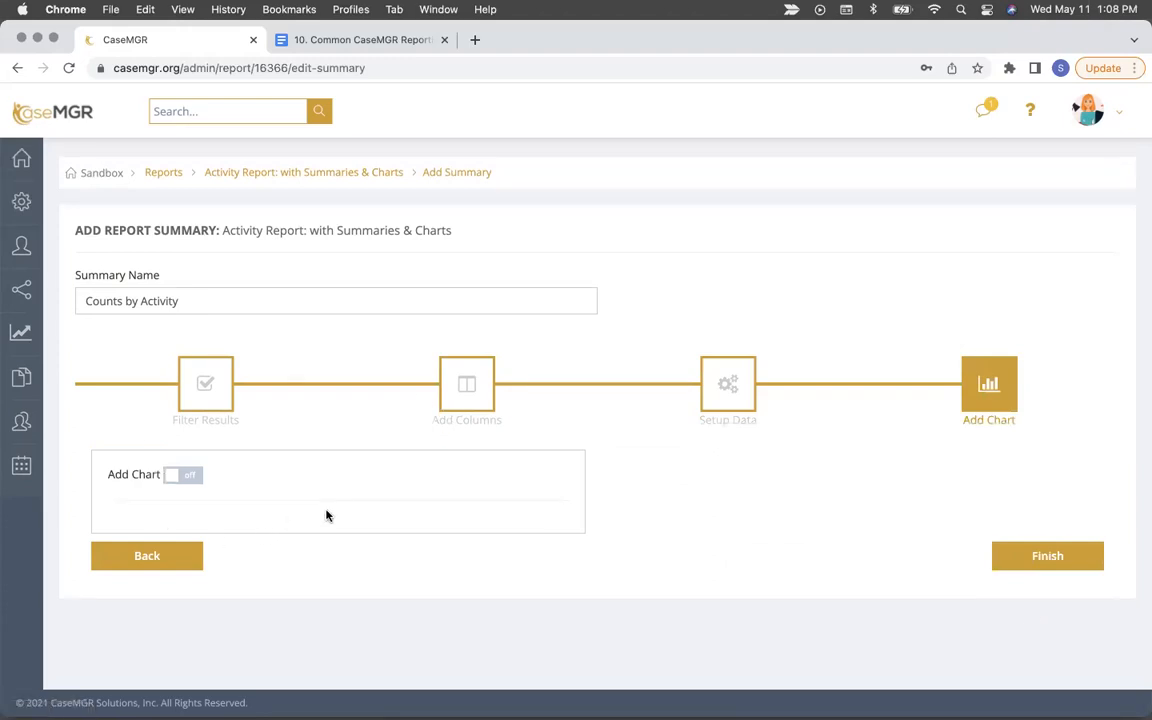
left_click(1061, 555)
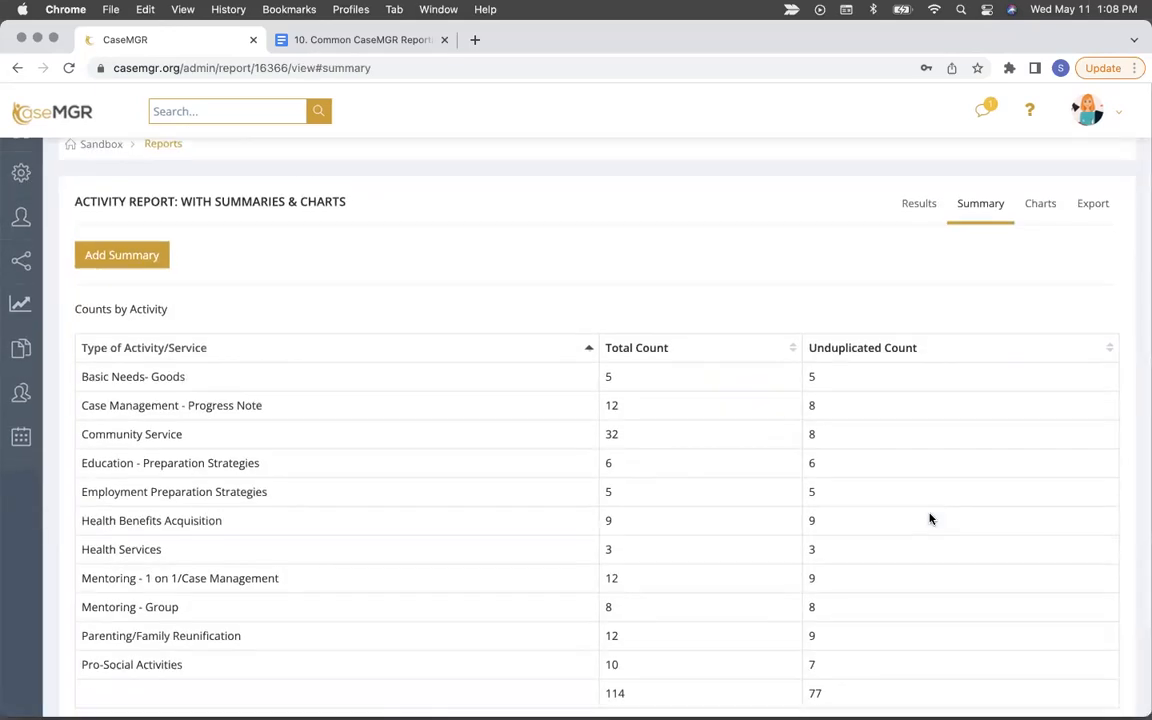
Step: Examine the Counts by Activity summary table, check the report's charts view, and return to the summary
scroll(930, 518, "down", 2)
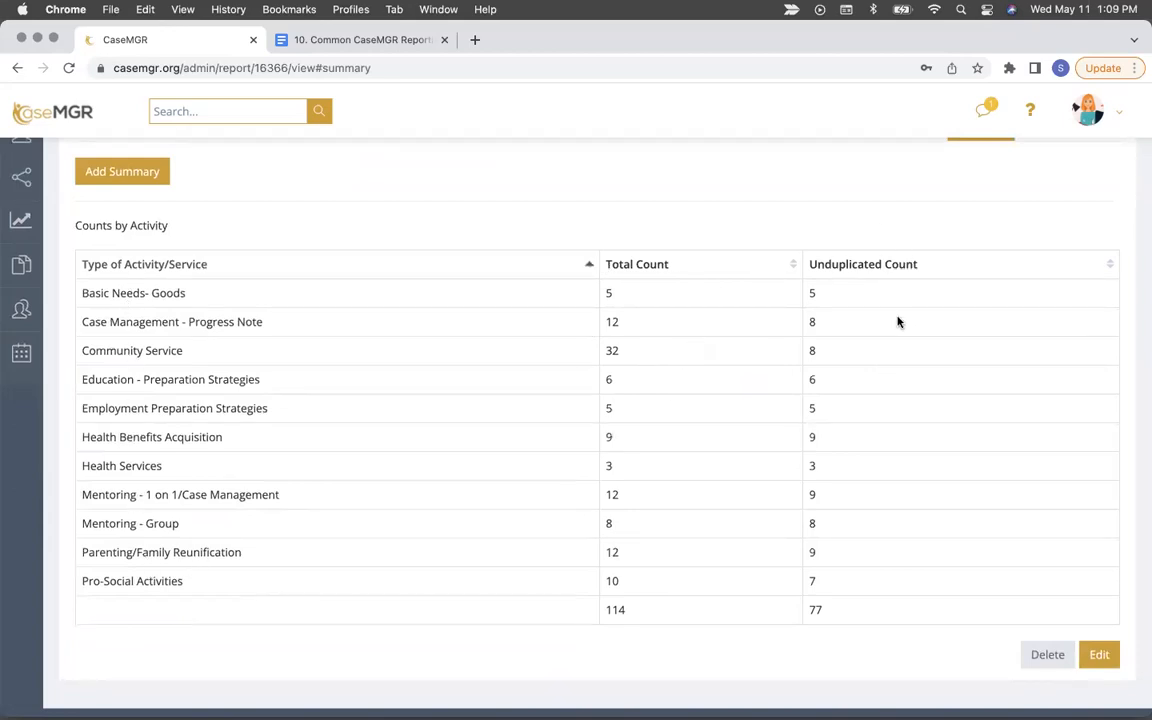
scroll(898, 321, "down", 1)
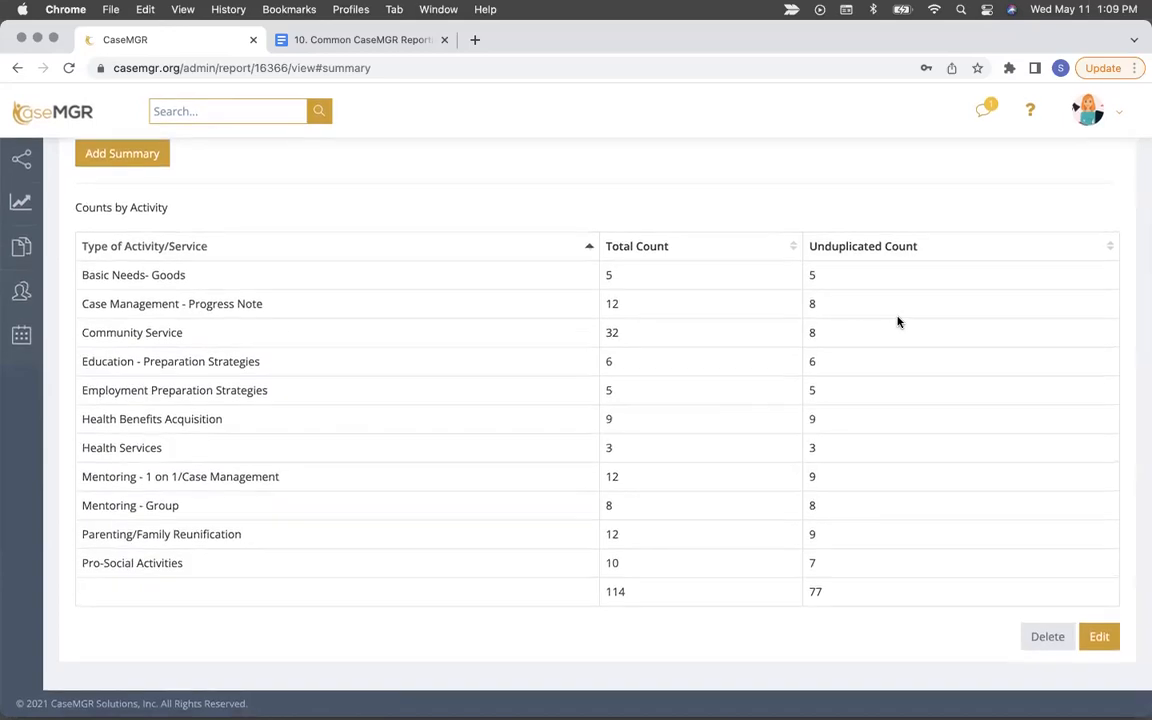
scroll(898, 321, "up", 3)
scroll(899, 322, "down", 2)
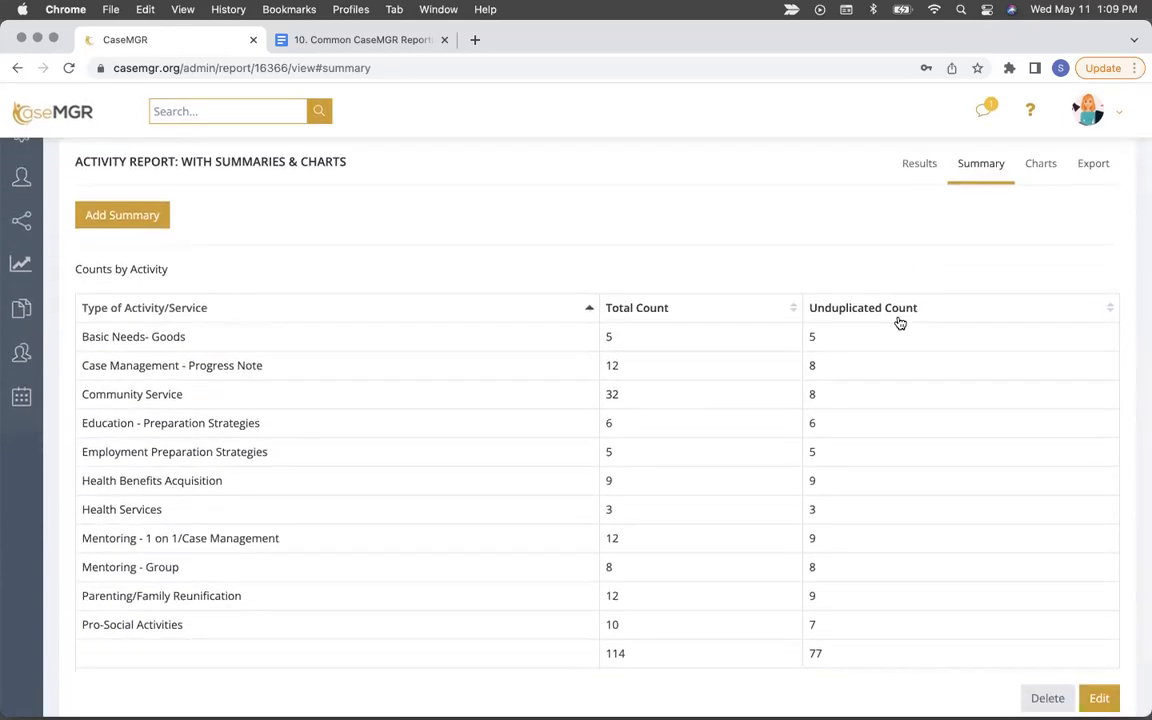
scroll(898, 323, "down", 2)
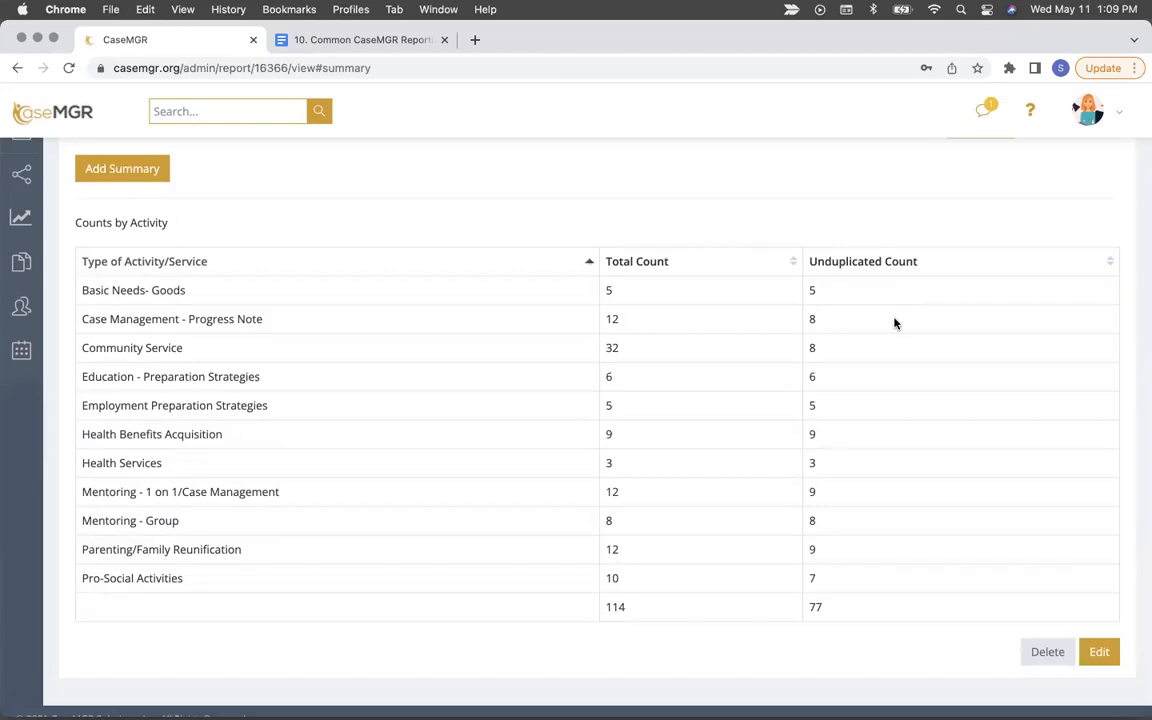
scroll(895, 322, "up", 5)
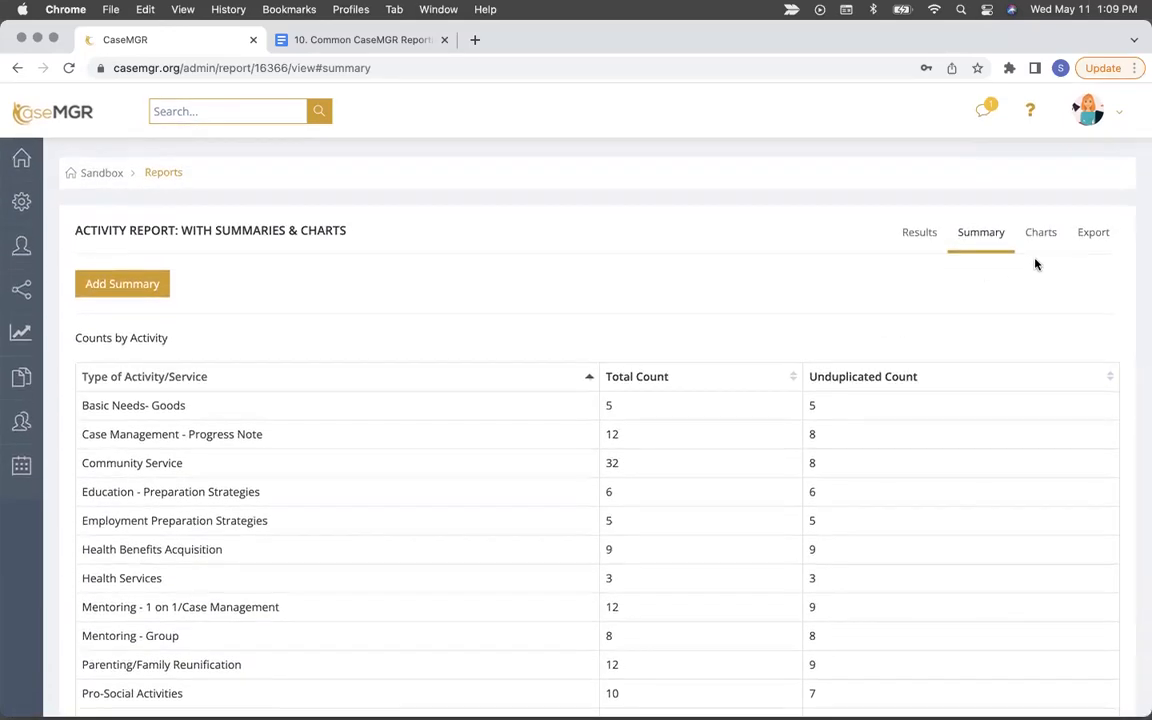
left_click(1046, 231)
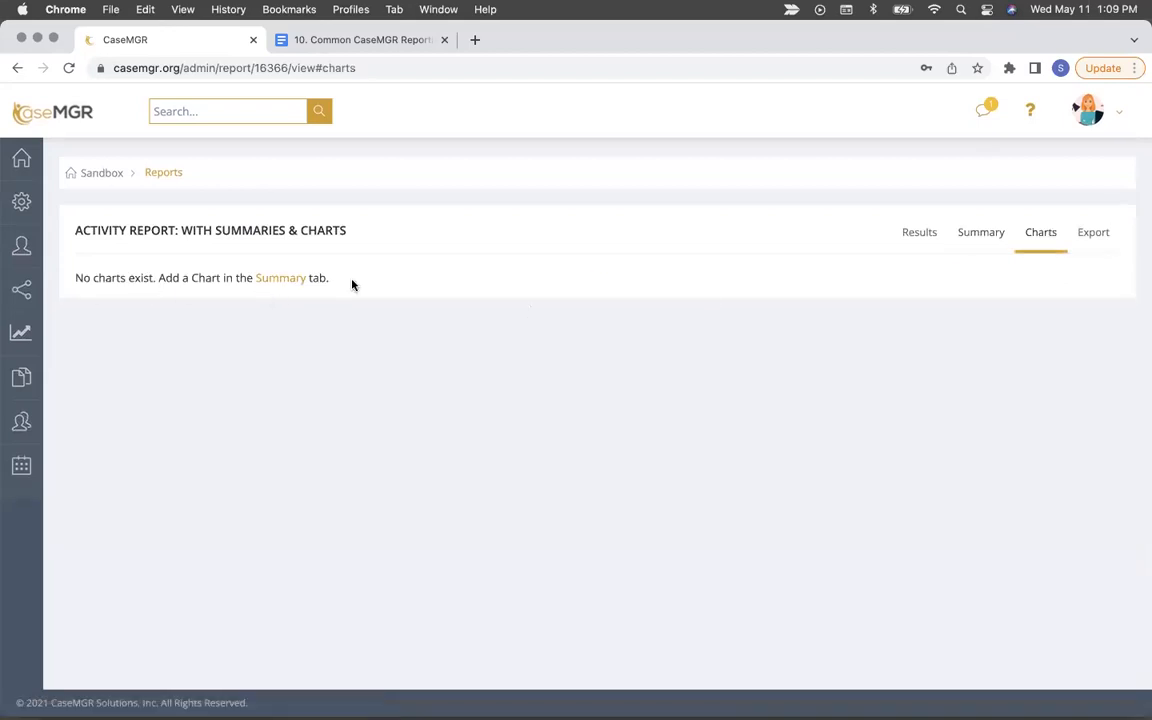
left_click(286, 279)
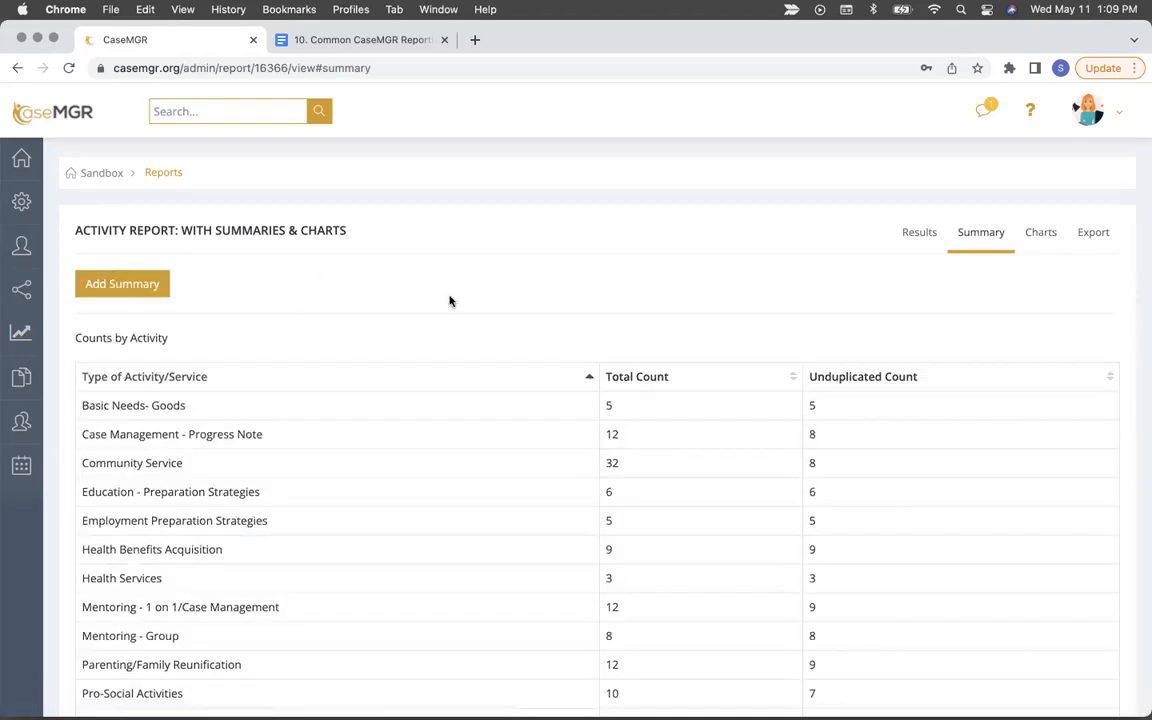
Step: Reopen the Counts by Activity summary for editing, advance to its chart stage and turn Add Chart on
scroll(638, 320, "down", 1)
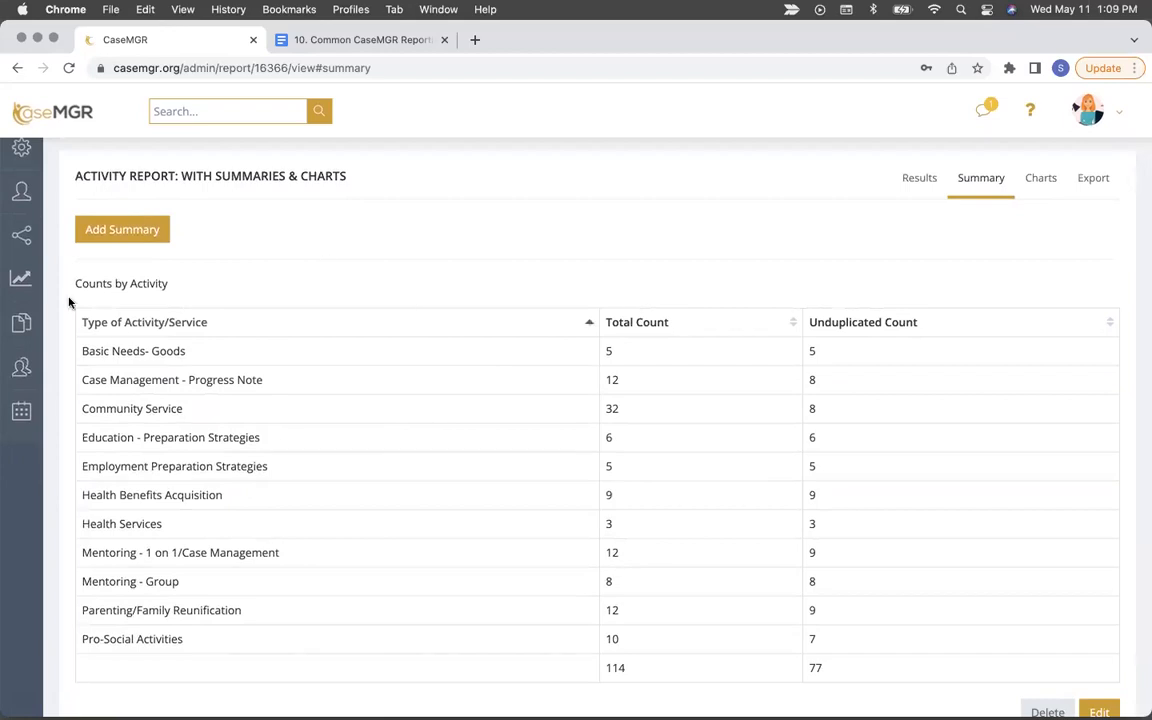
scroll(522, 494, "down", 2)
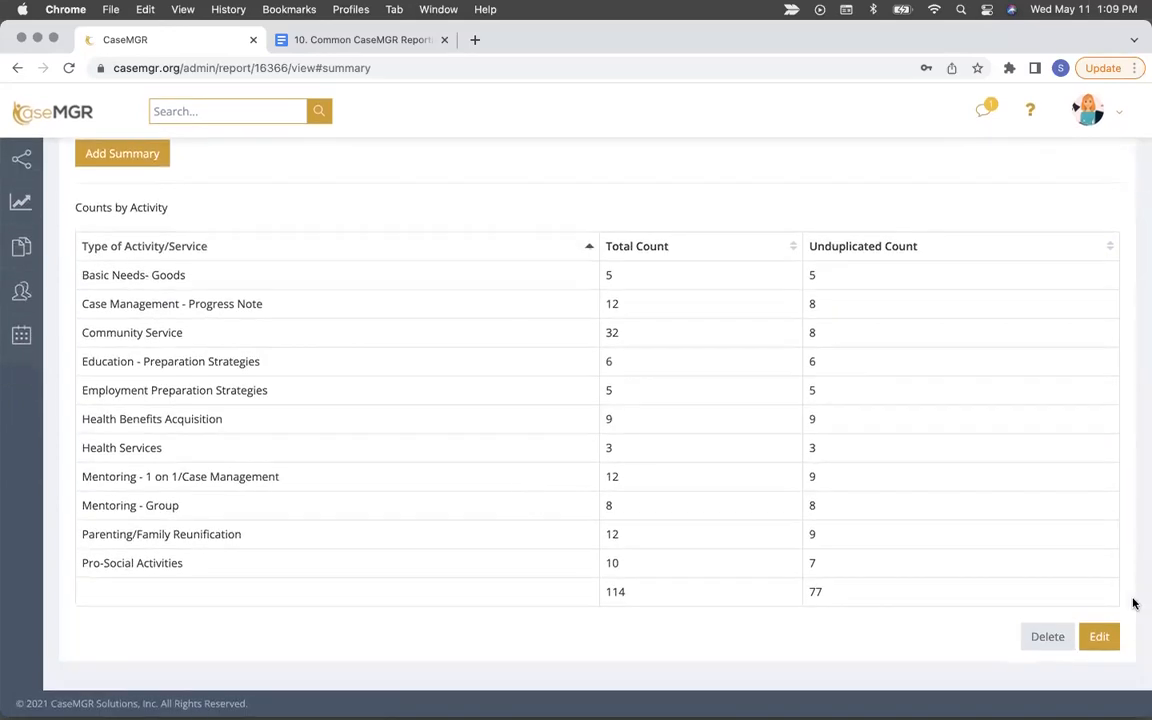
left_click(1104, 638)
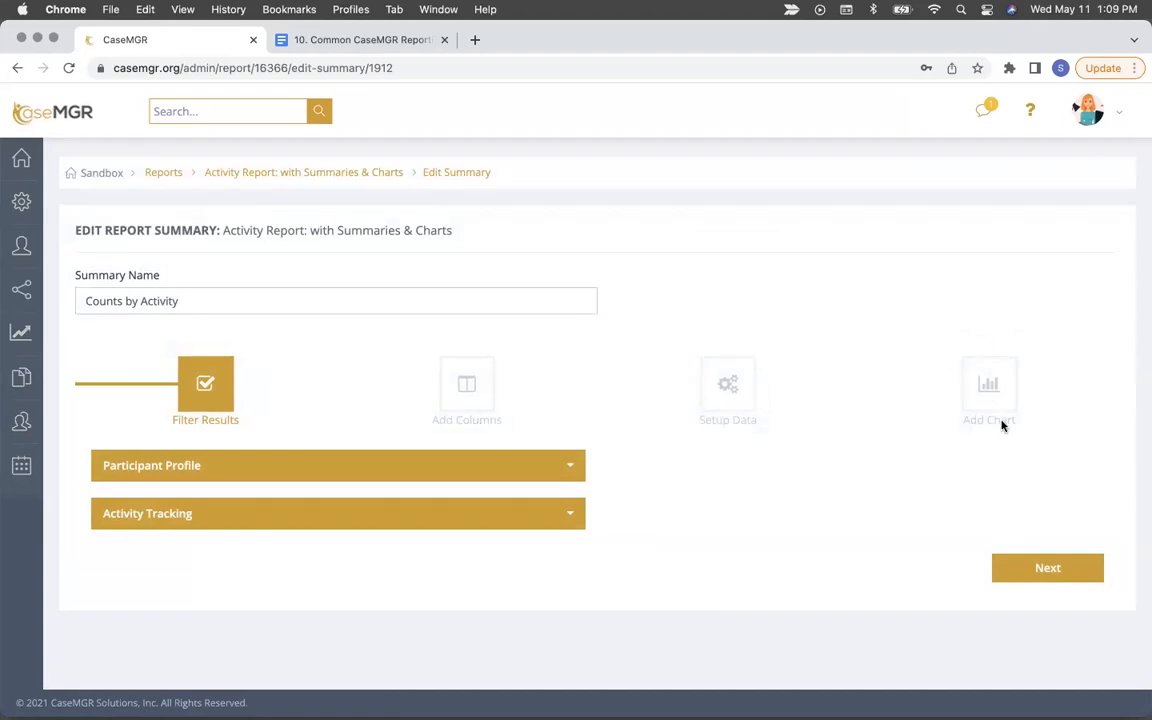
left_click(1038, 574)
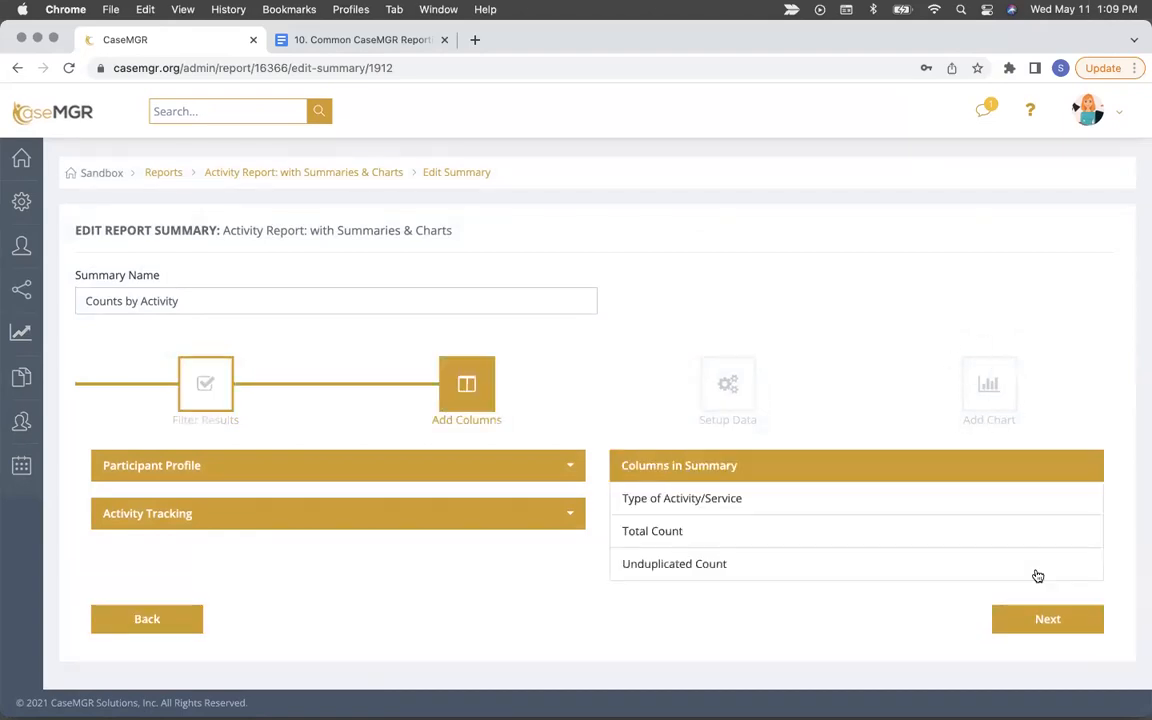
left_click(1044, 619)
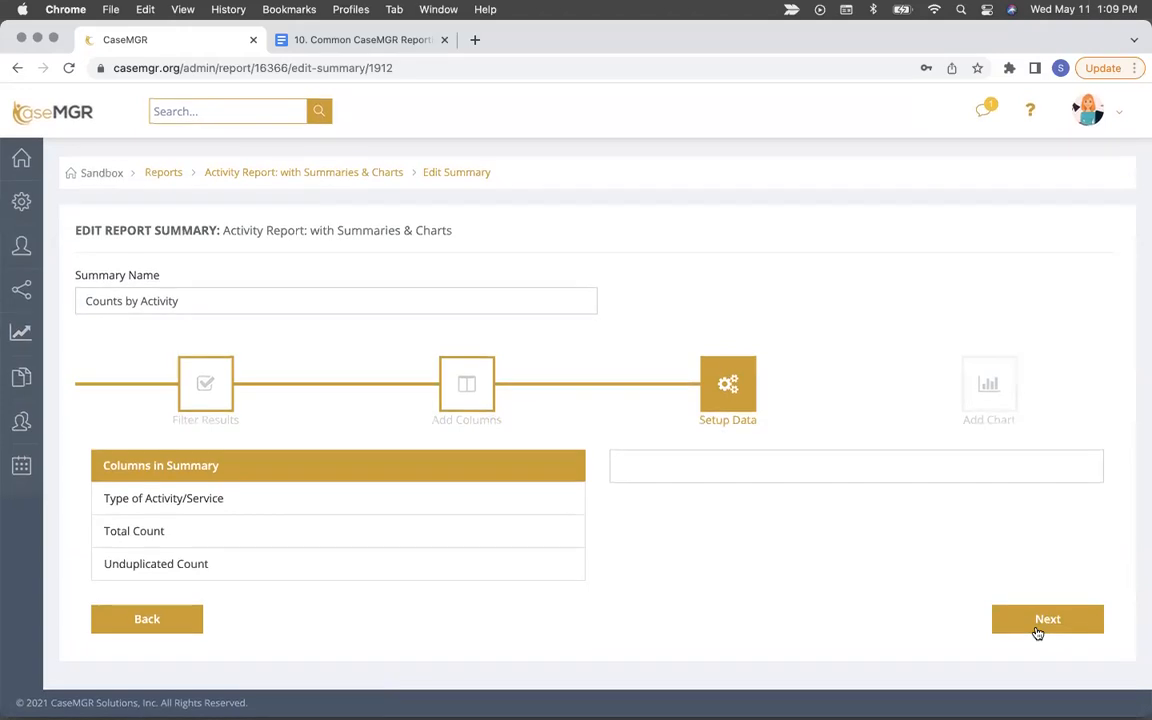
left_click(1044, 619)
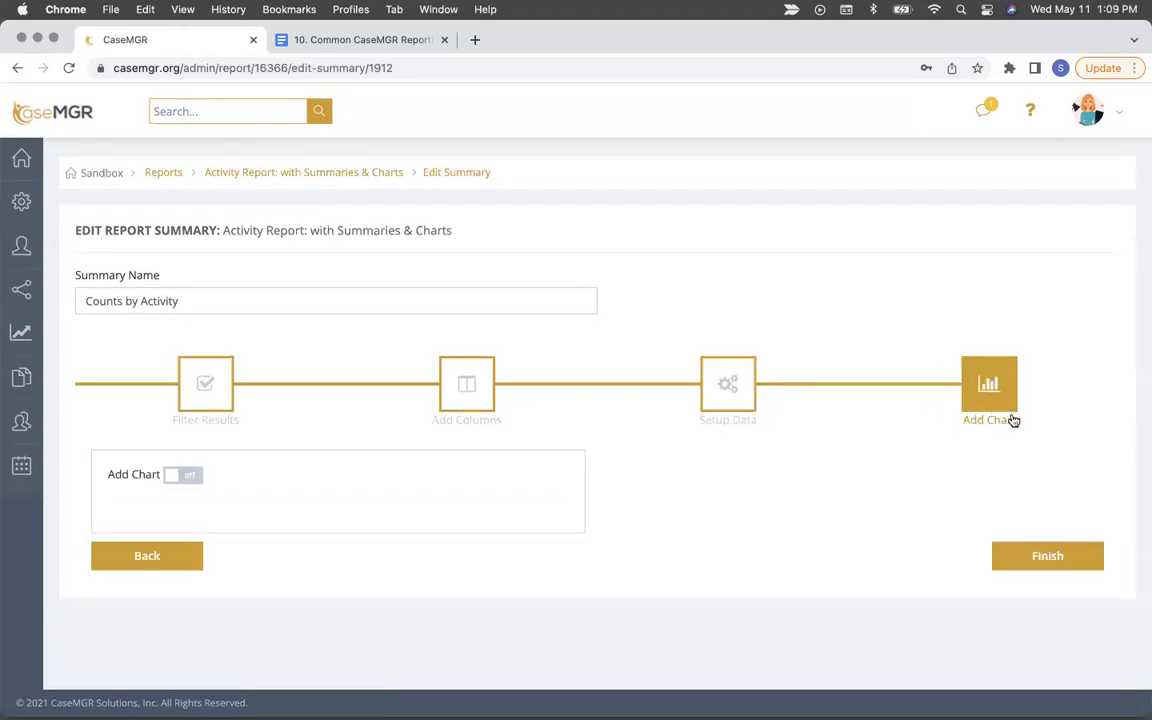
left_click(192, 478)
Step: Copy the summary name Counts by Activity into the chart title
scroll(349, 507, "down", 1)
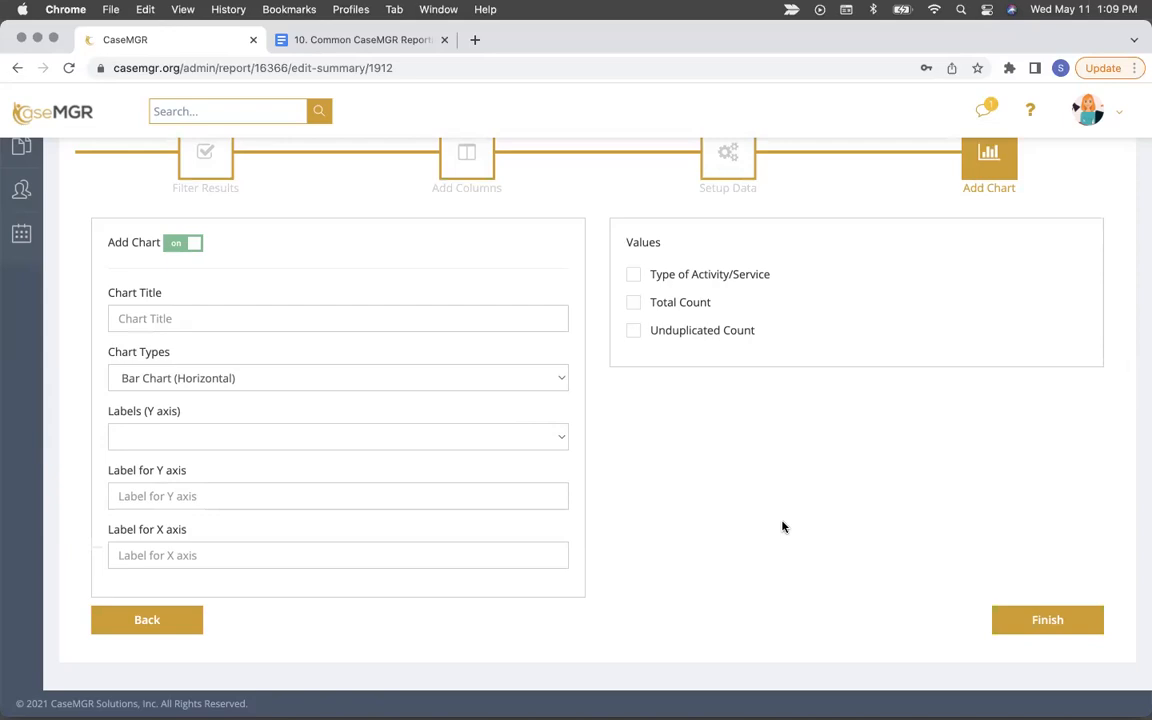
left_click(246, 322)
scroll(321, 311, "up", 3)
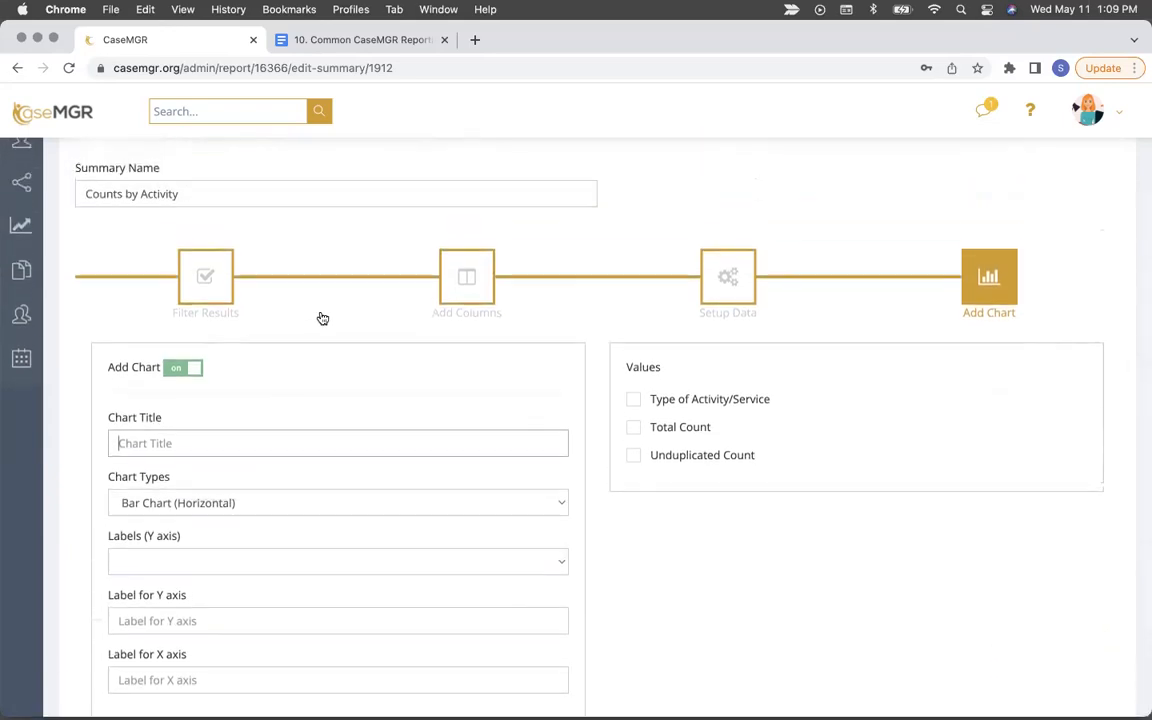
scroll(321, 318, "up", 2)
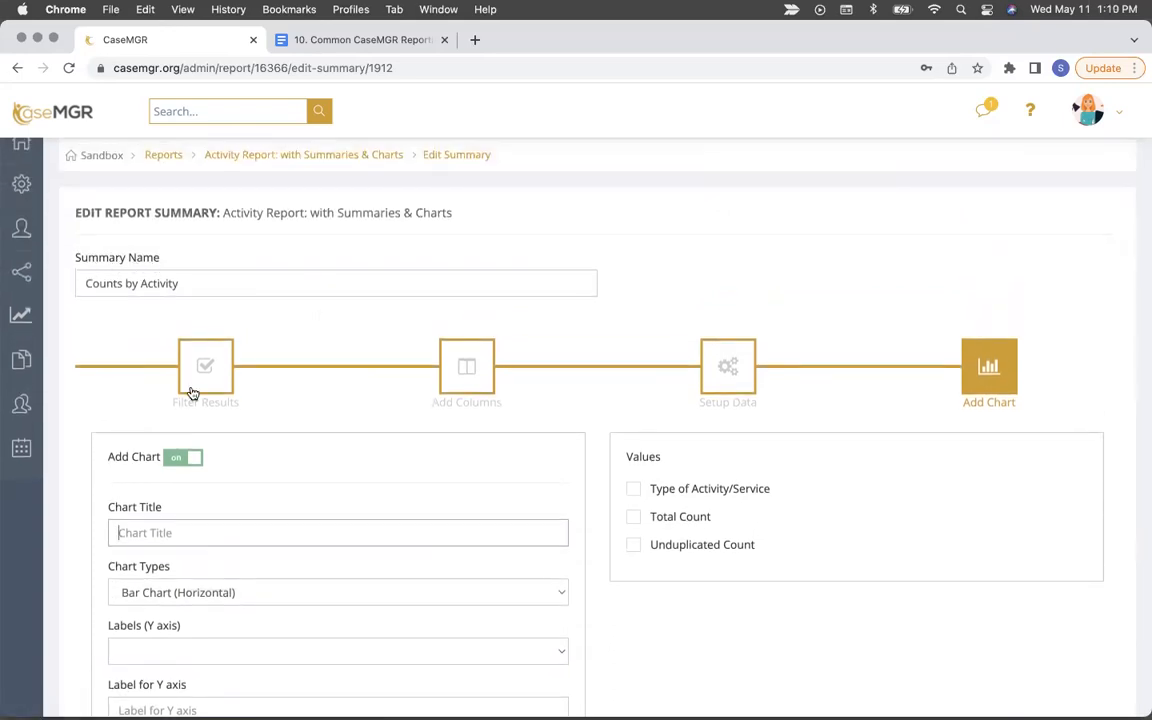
double_click(195, 295)
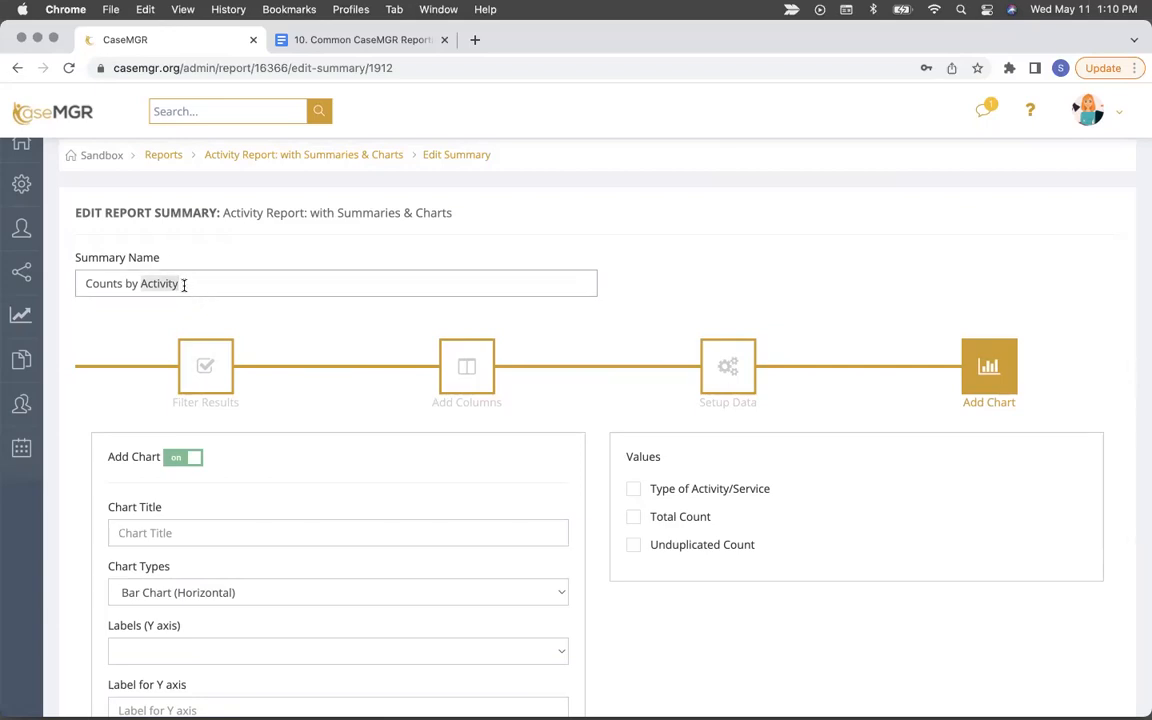
right_click(165, 283)
left_click(117, 283)
left_click_drag(80, 283, 198, 283)
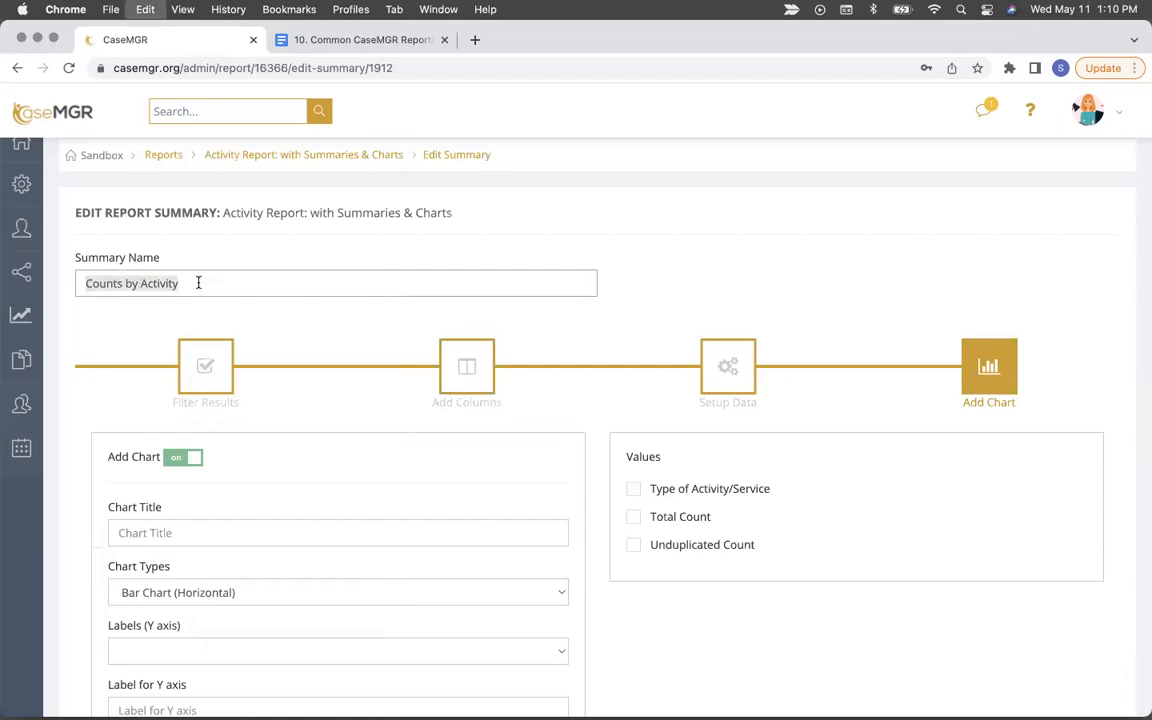
left_click(172, 533)
key("super+v")
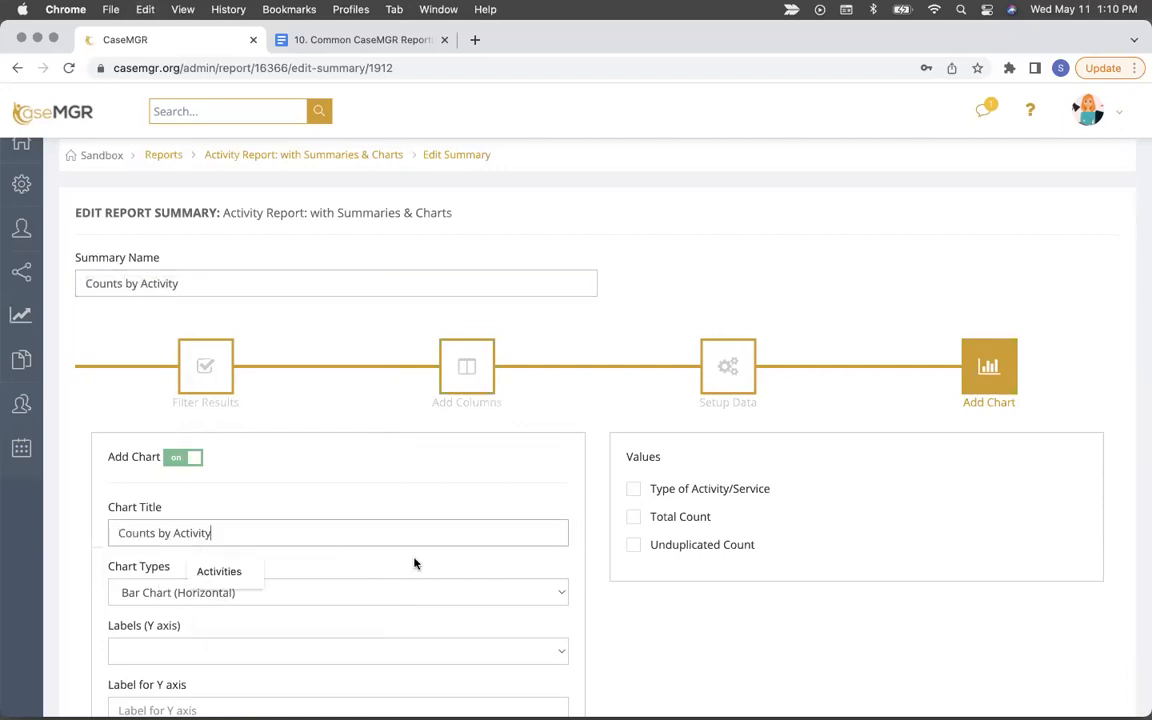
Step: Set the chart type to Bar Chart (Horizontal) and use Type of Activity/Service for the Y-axis labels
scroll(414, 560, "down", 5)
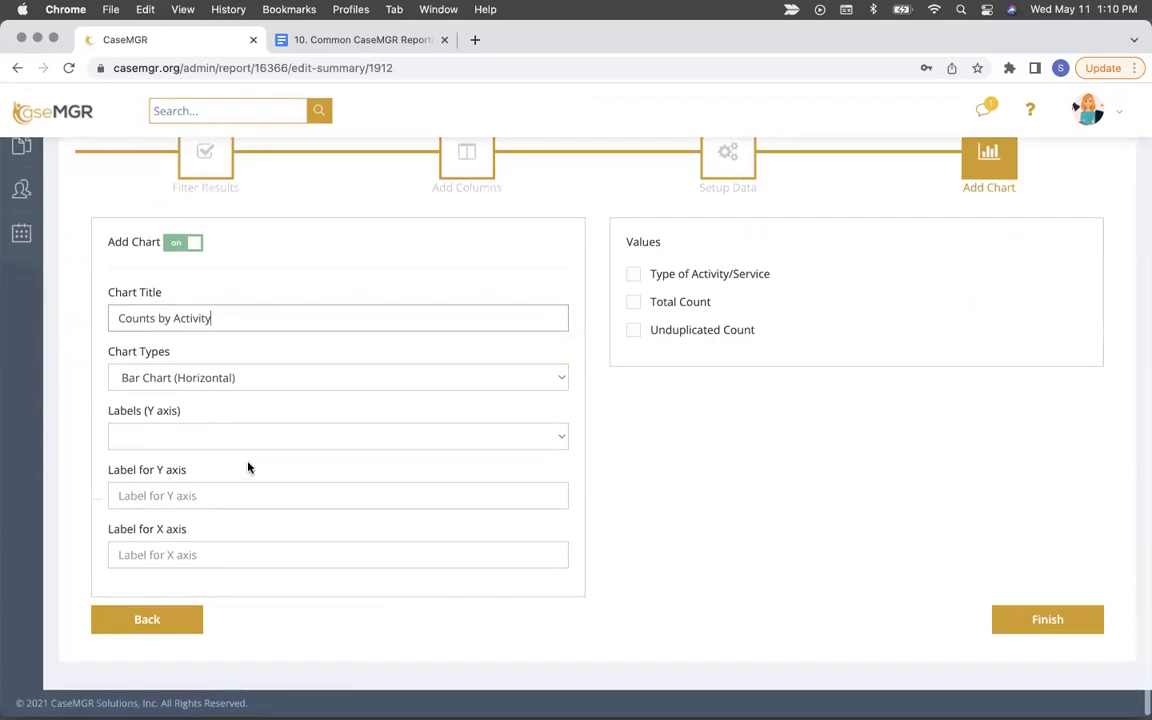
left_click(264, 380)
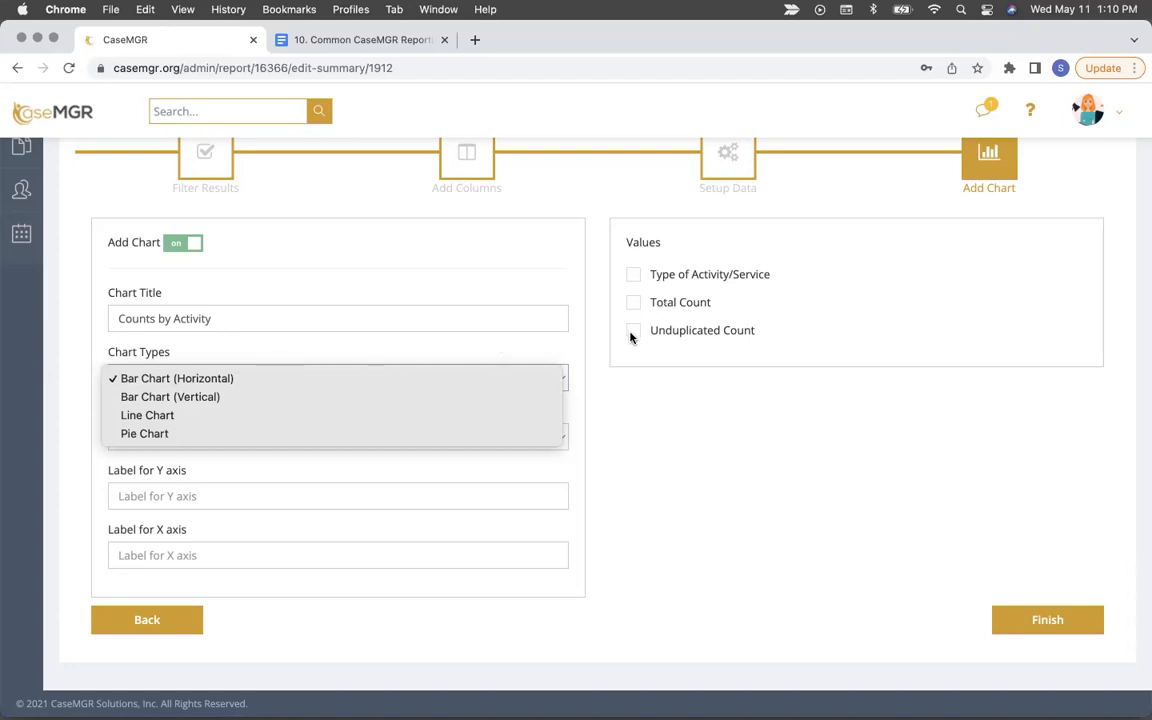
left_click(187, 379)
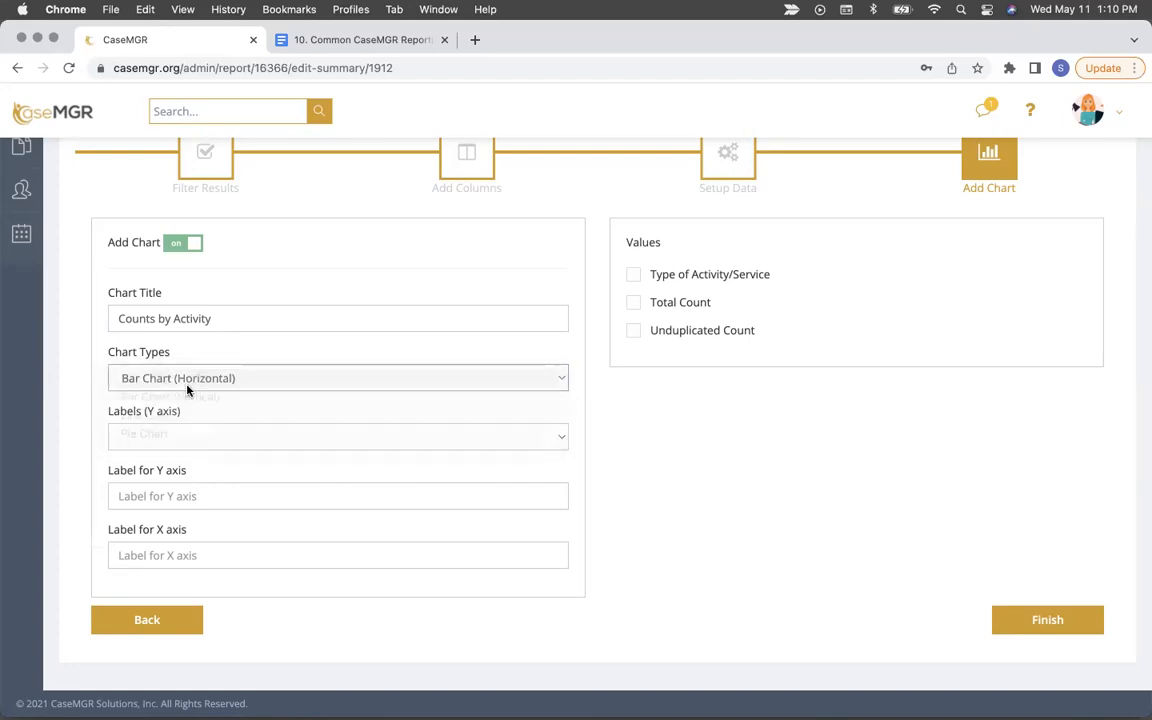
scroll(268, 401, "down", 1)
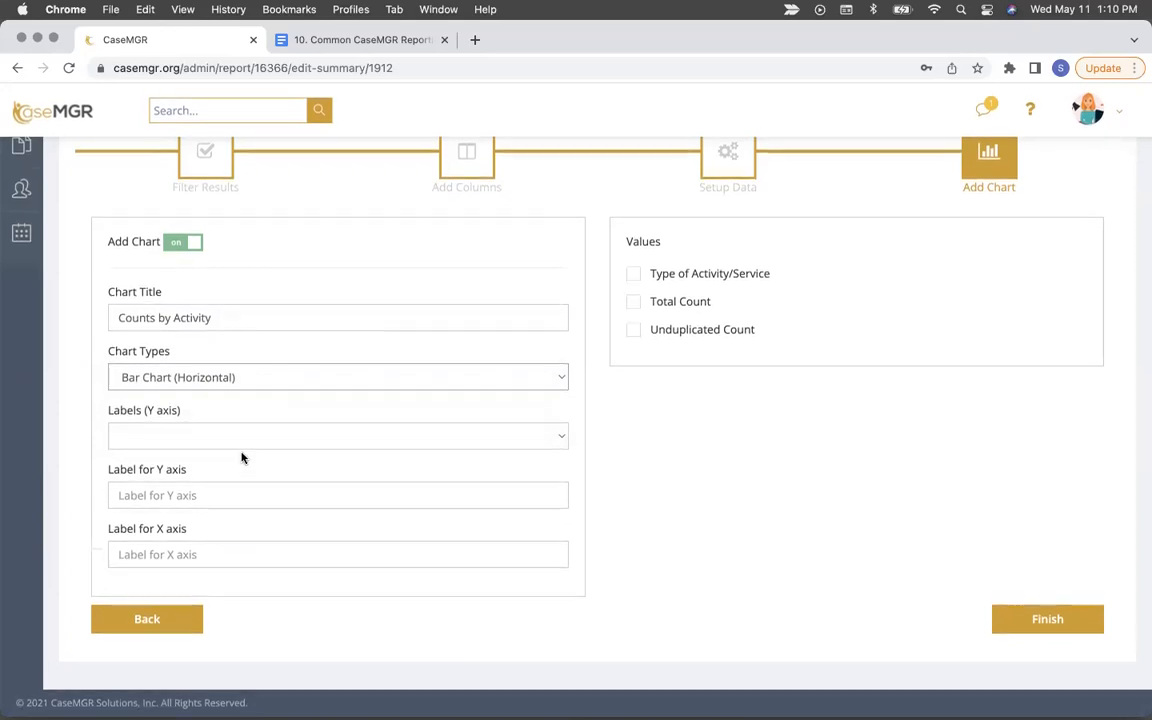
left_click(248, 434)
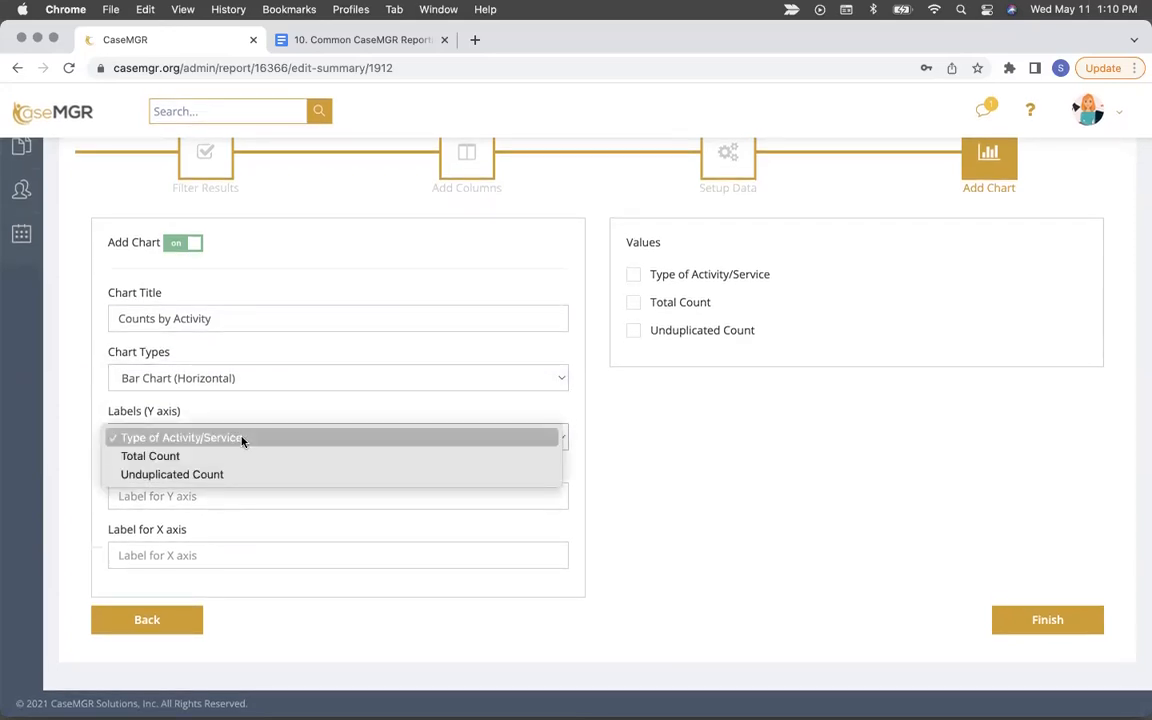
left_click(241, 438)
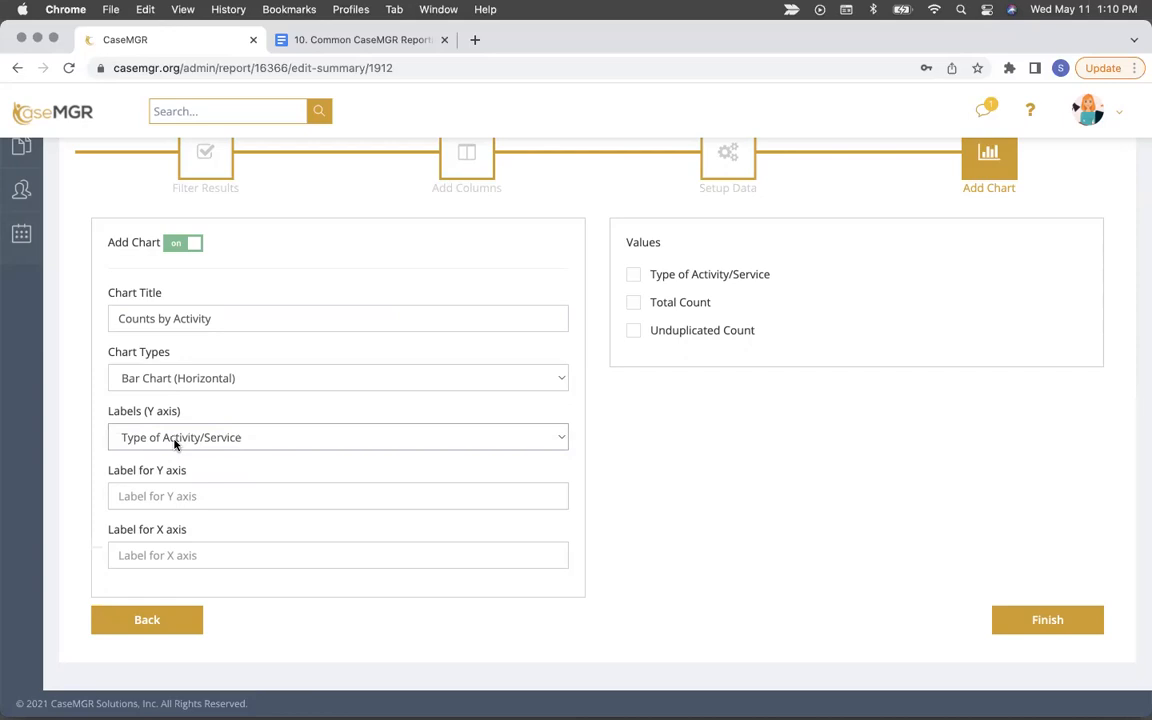
Step: Label the chart's Y axis Activity Type and its X axis Counts
left_click(172, 498)
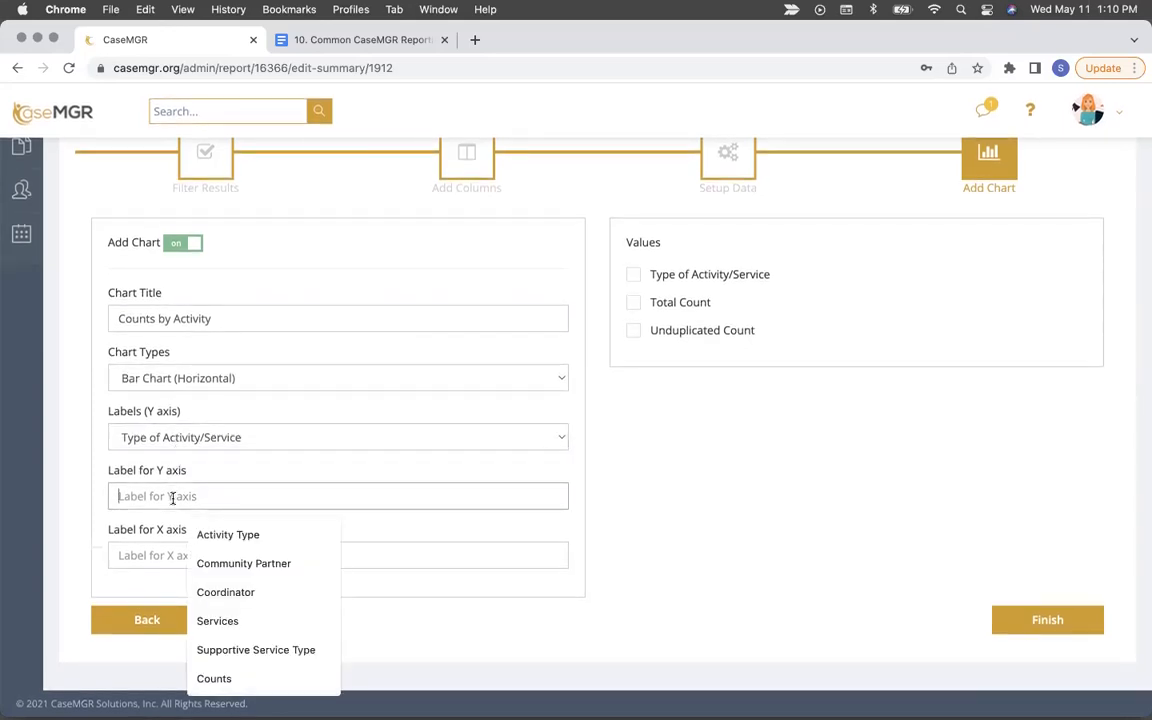
type("Activy")
key("BackSpace")
key("BackSpace")
key("BackSpace")
type("vity")
key("BackSpace")
key("BackSpace")
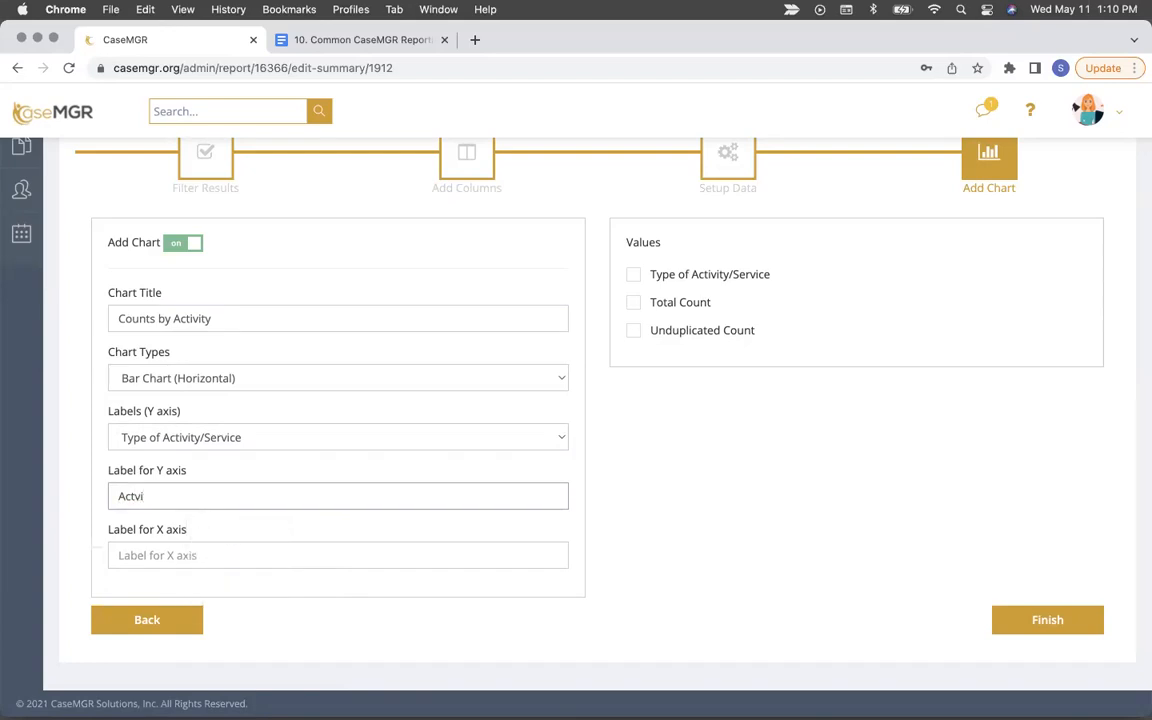
key("BackSpace")
type("ivity")
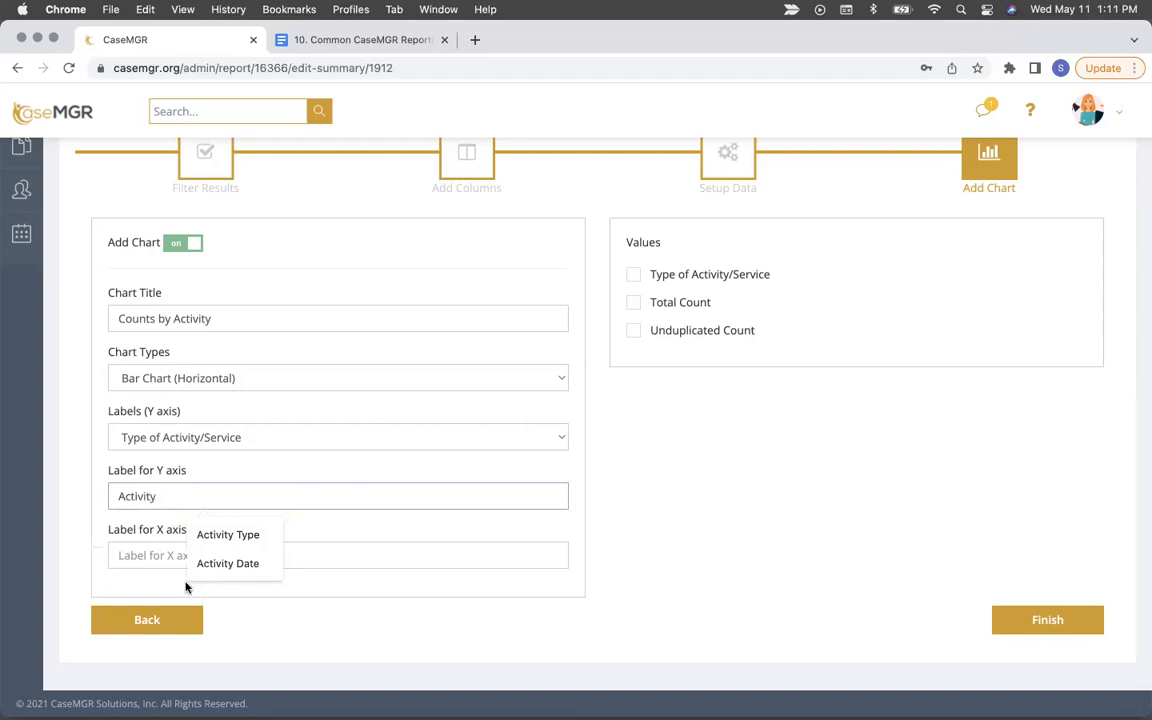
left_click(213, 534)
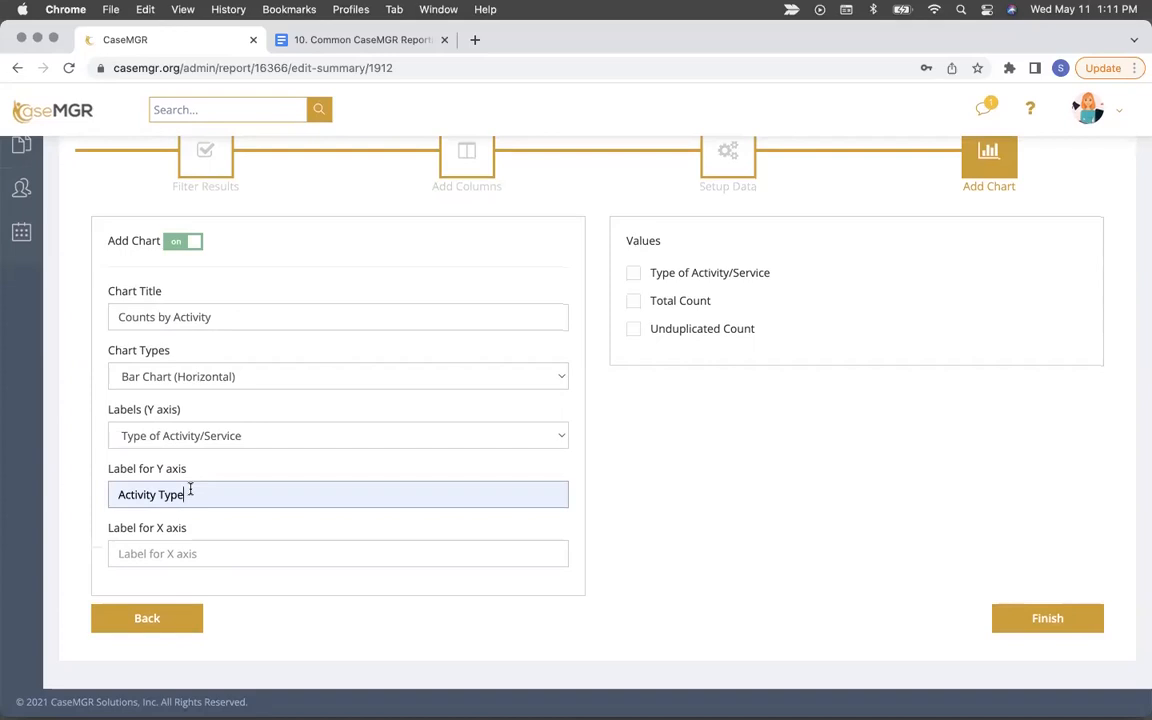
left_click(196, 557)
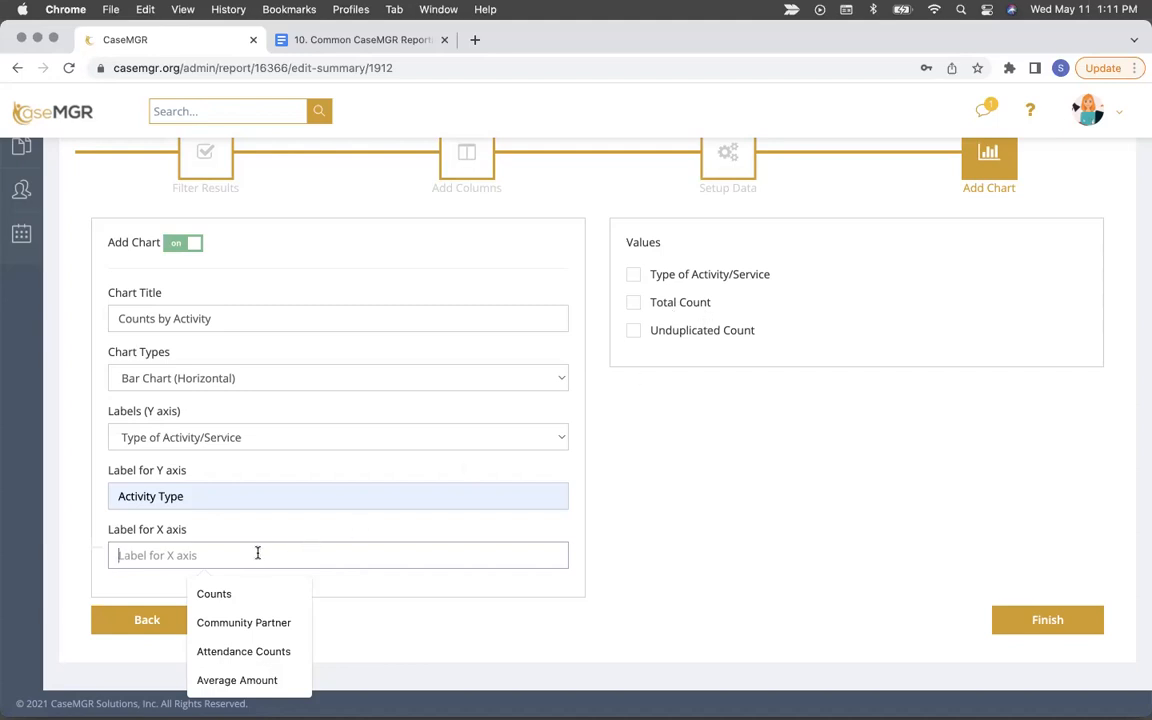
type("Counts")
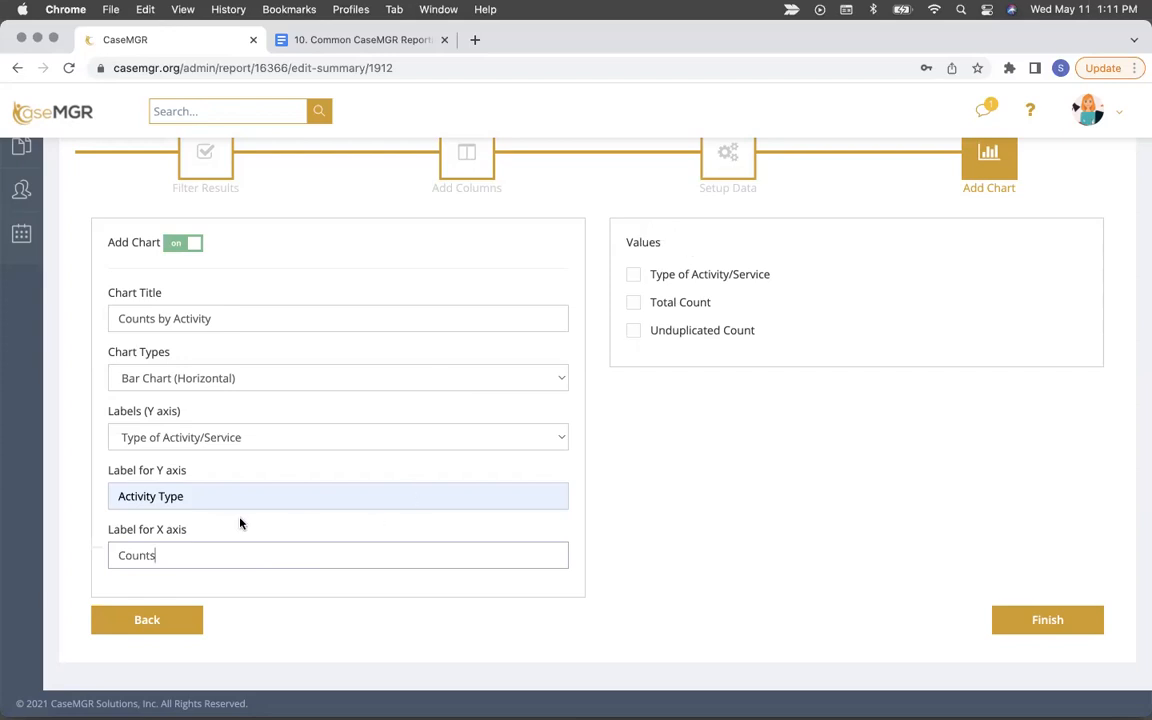
Step: Include Total Count and Unduplicated Count as the chart's values, review the chart settings and finish the summary
left_click(635, 305)
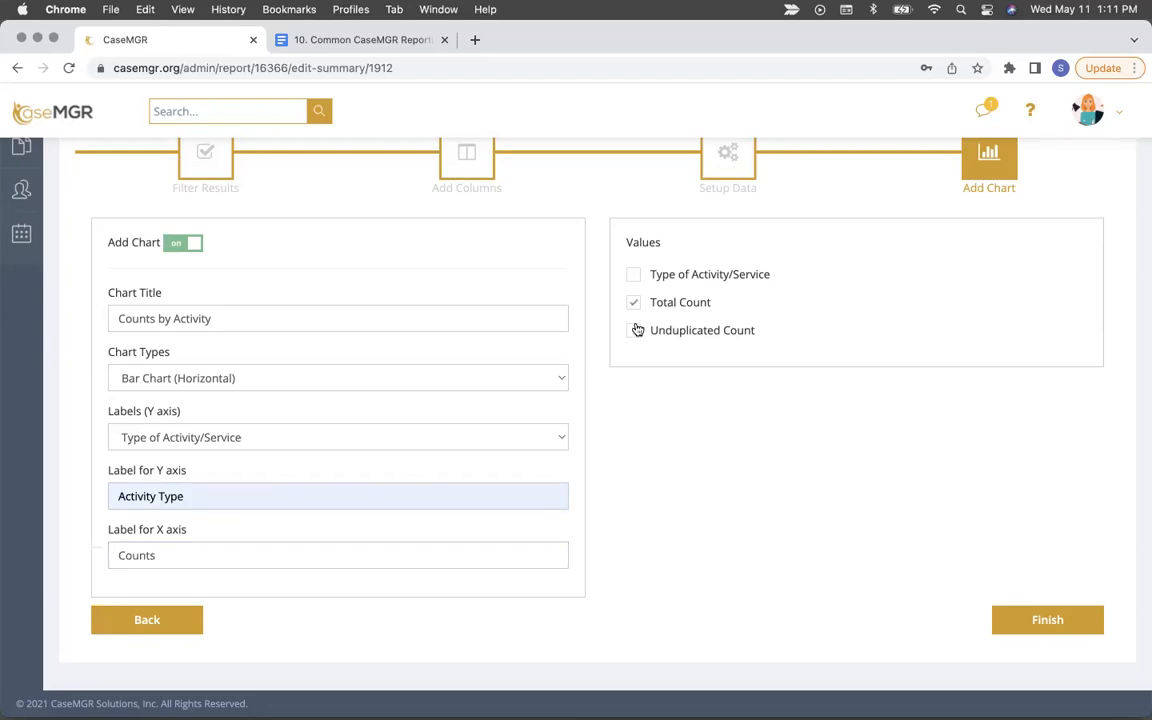
left_click(638, 331)
scroll(168, 265, "up", 3)
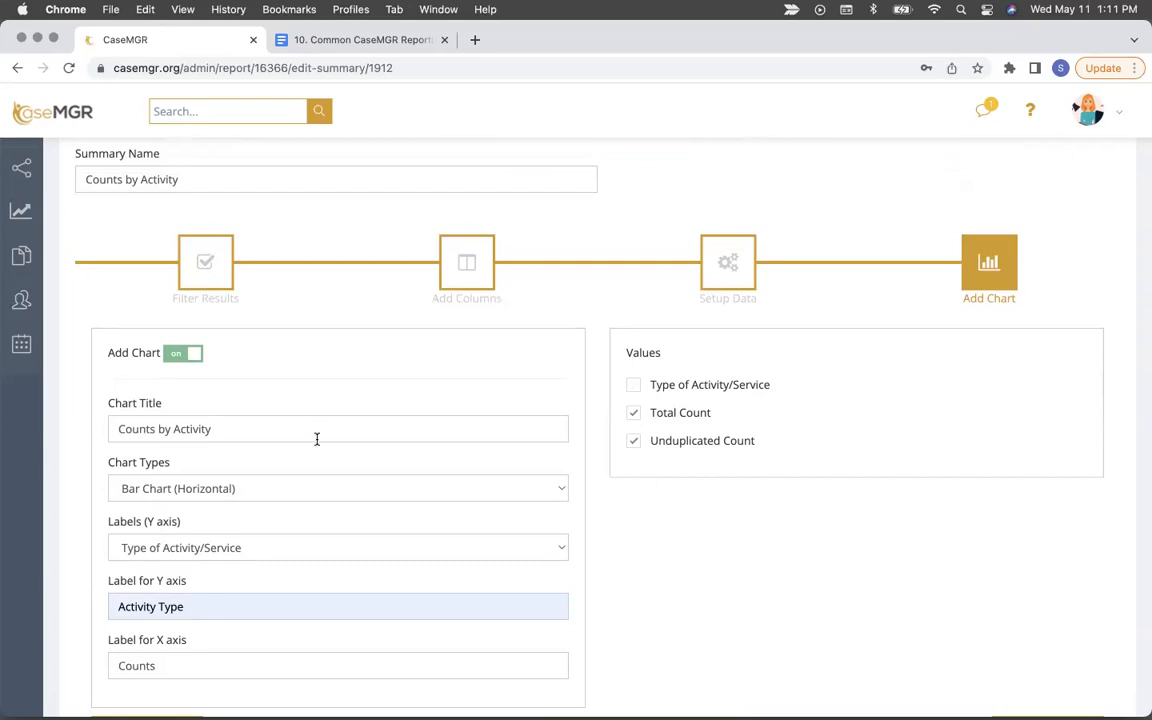
scroll(230, 420, "down", 2)
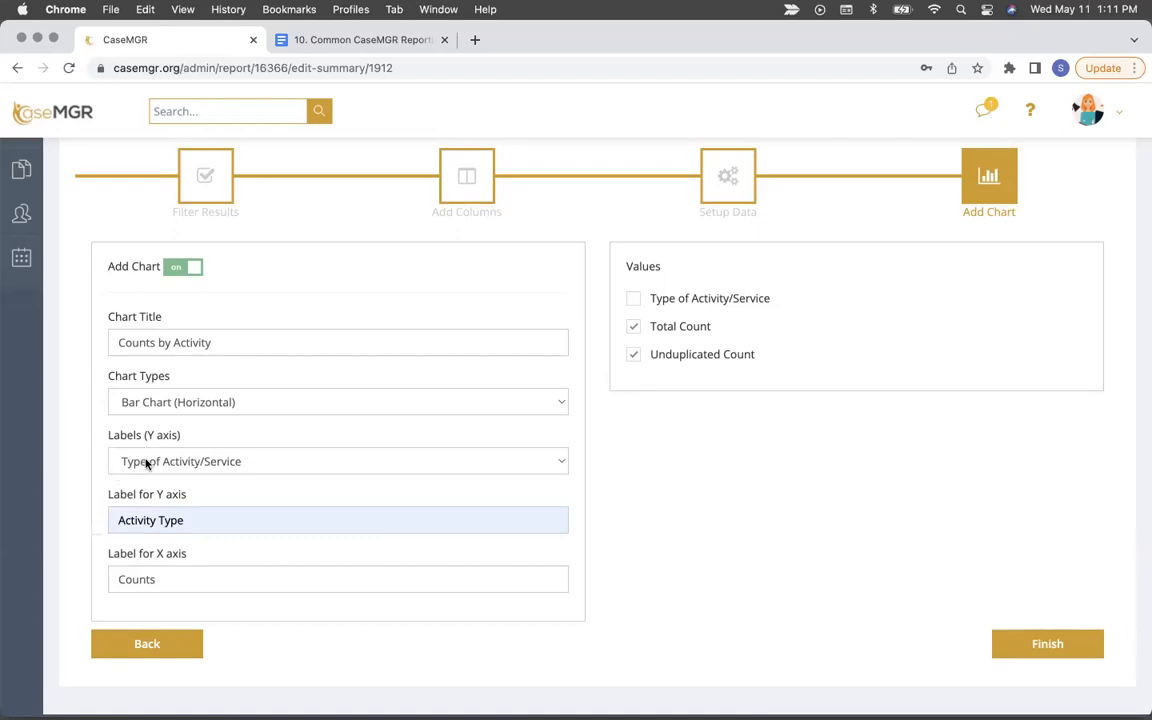
scroll(228, 462, "up", 2)
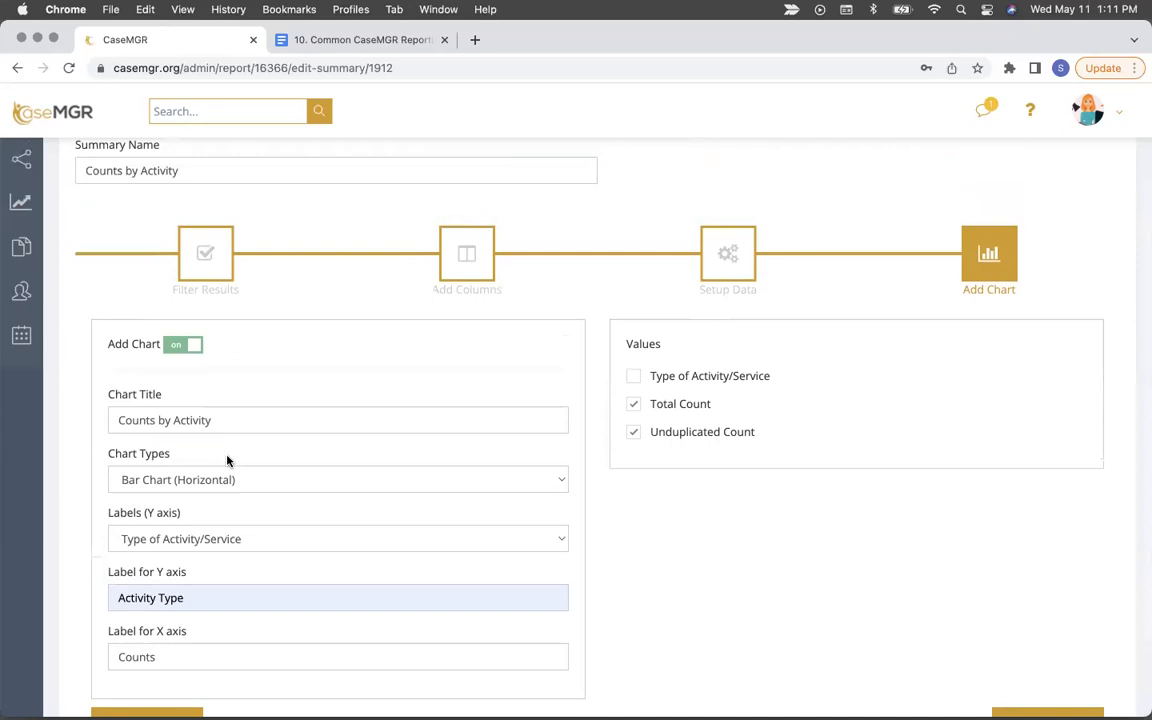
scroll(228, 462, "down", 3)
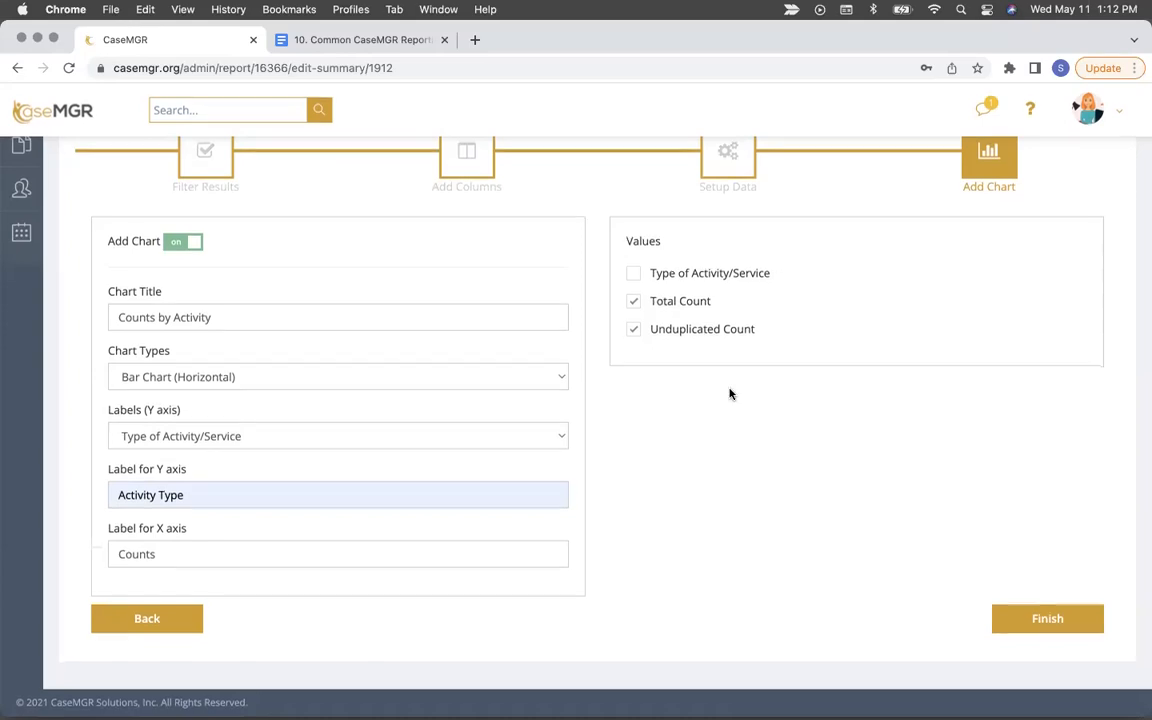
left_click(1050, 622)
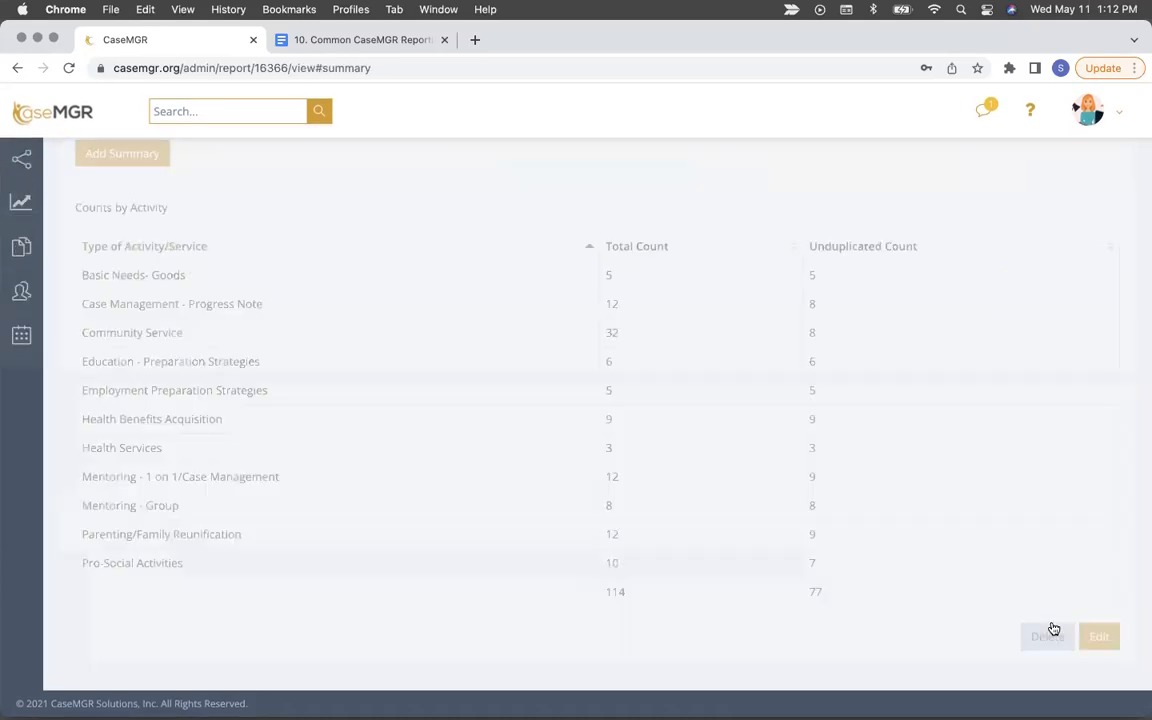
Step: Look over the Counts by Activity summary table, then examine its bar chart in the report's charts view
scroll(971, 494, "up", 2)
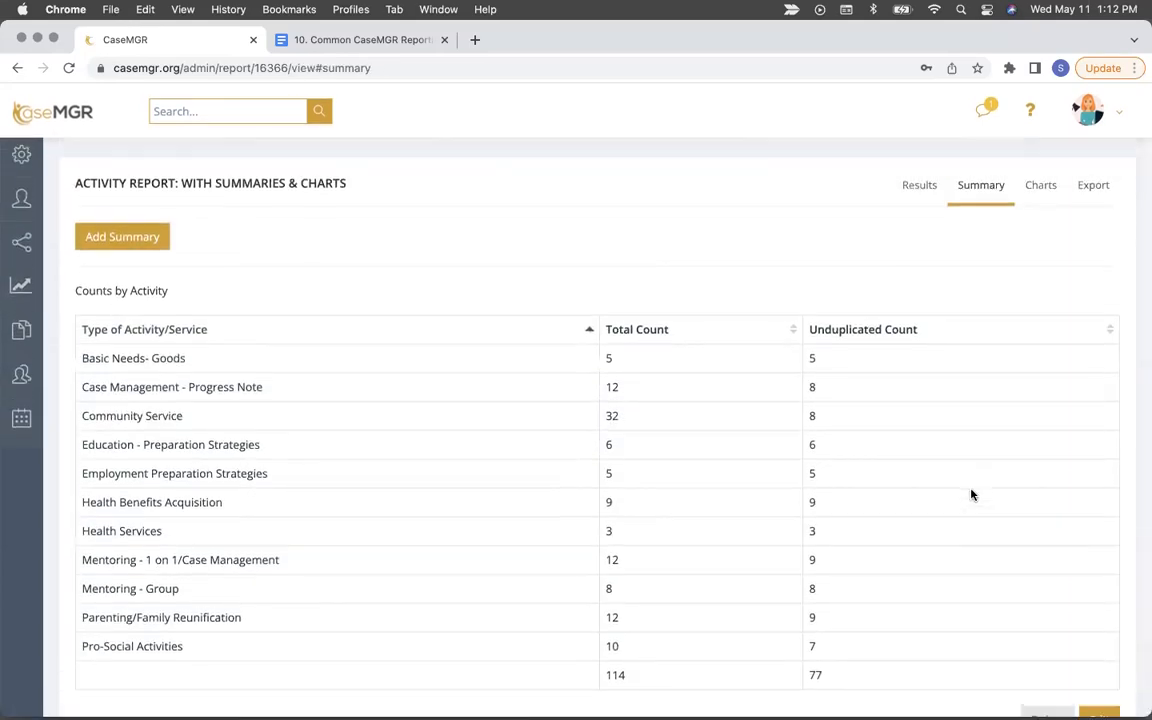
scroll(592, 402, "down", 1)
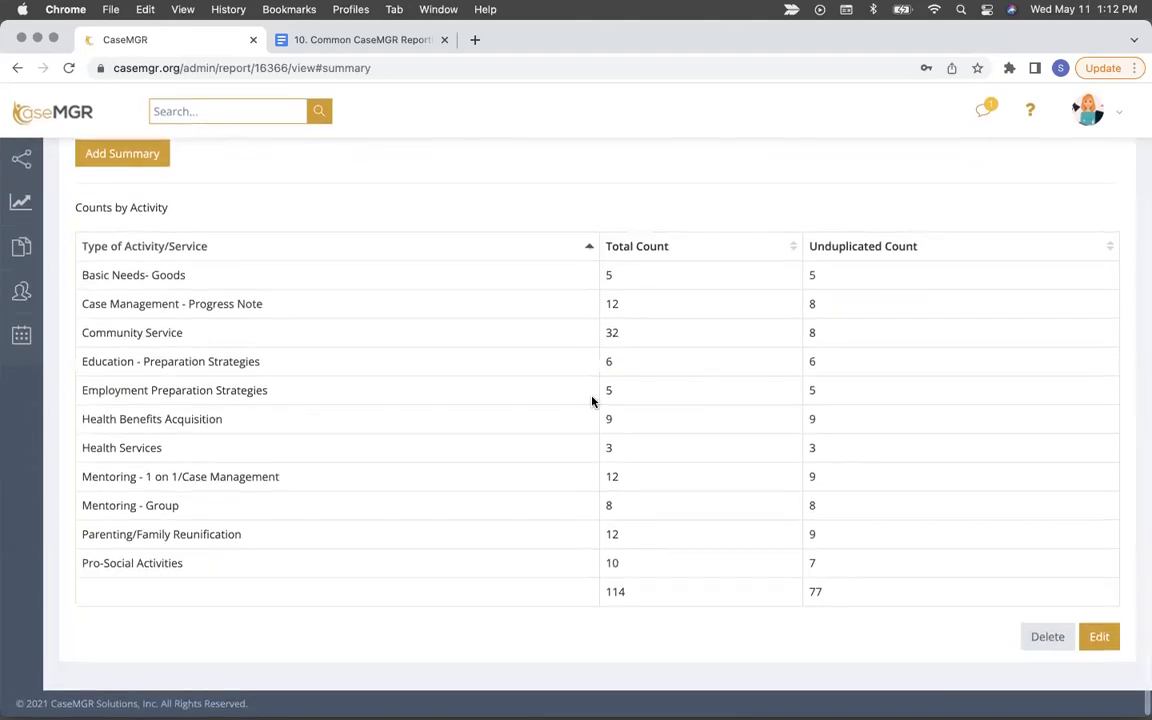
scroll(846, 224, "up", 2)
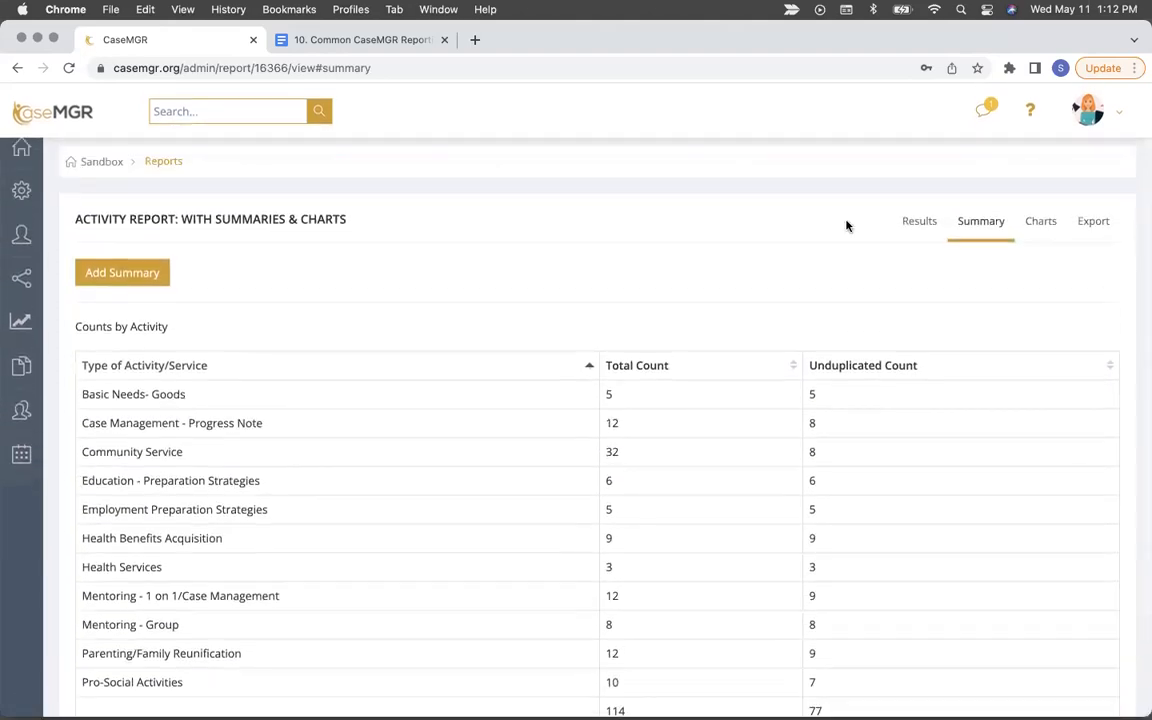
left_click(1041, 224)
scroll(761, 303, "down", 2)
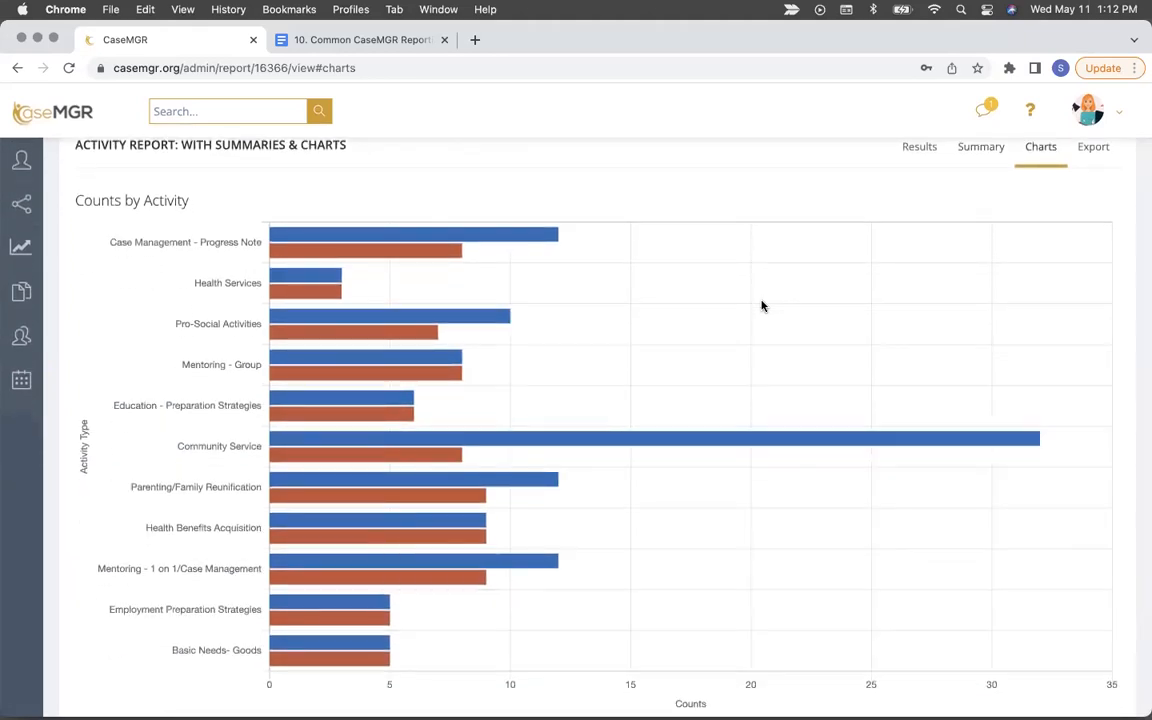
scroll(761, 305, "down", 1)
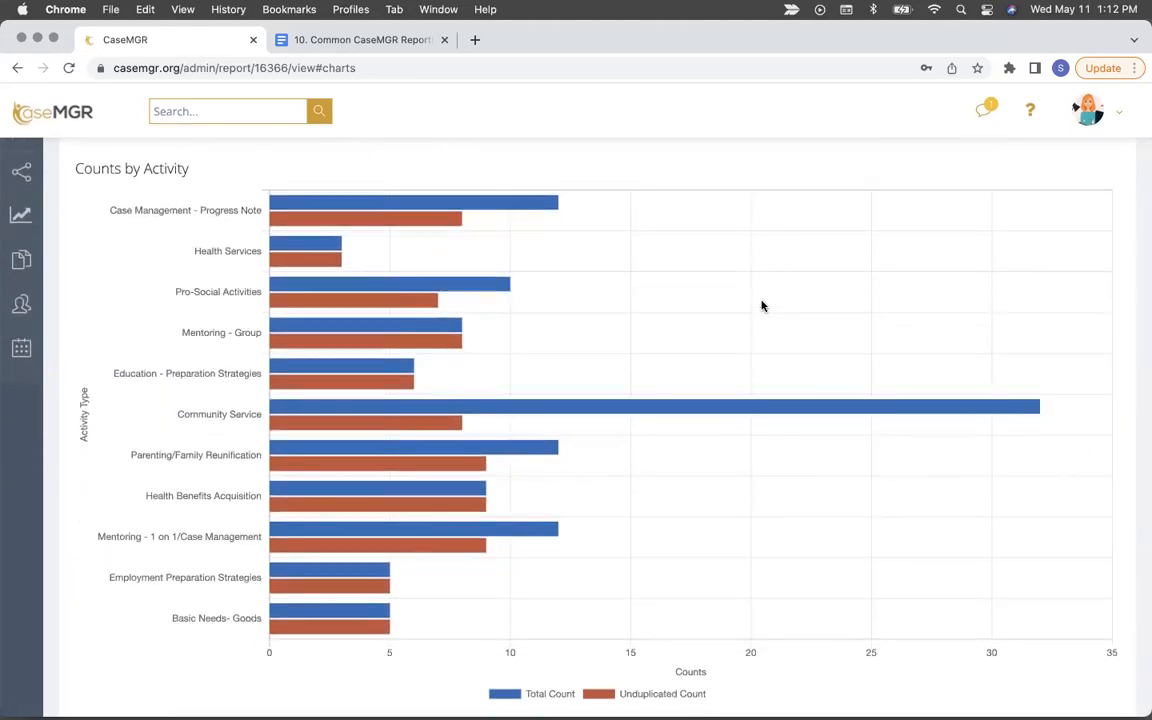
Step: Check the counts of individual activity bars and view the chart with the Unduplicated Count series hidden
mouse_move(420, 207)
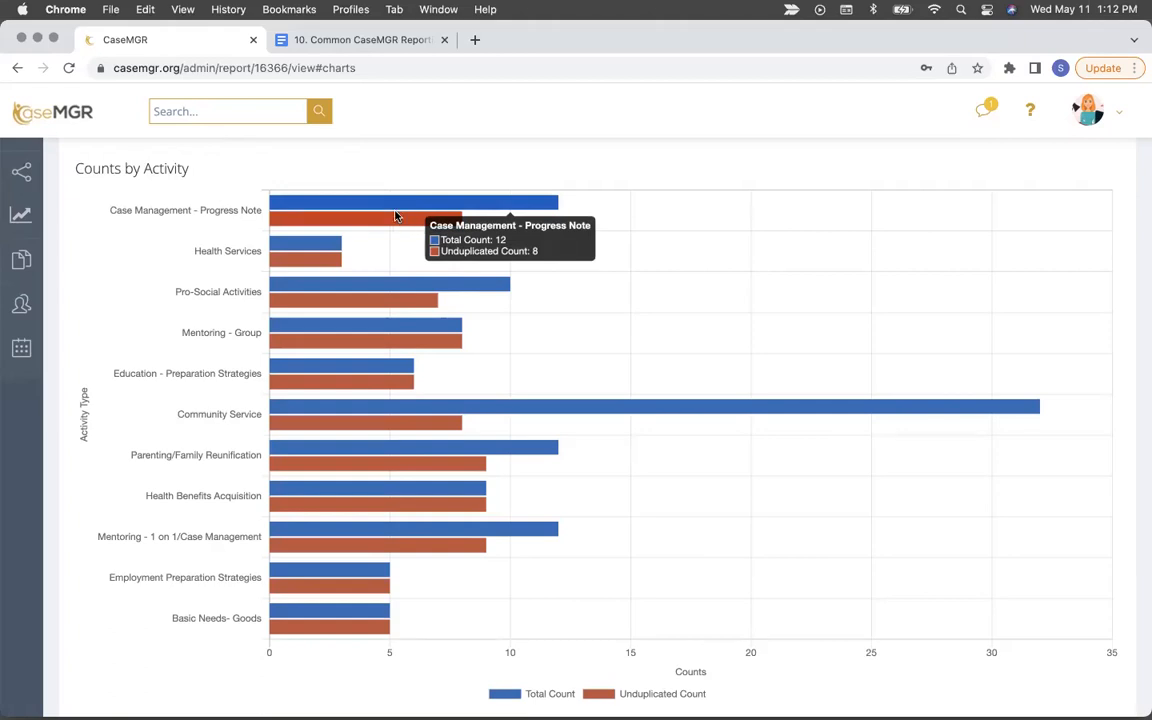
mouse_move(338, 287)
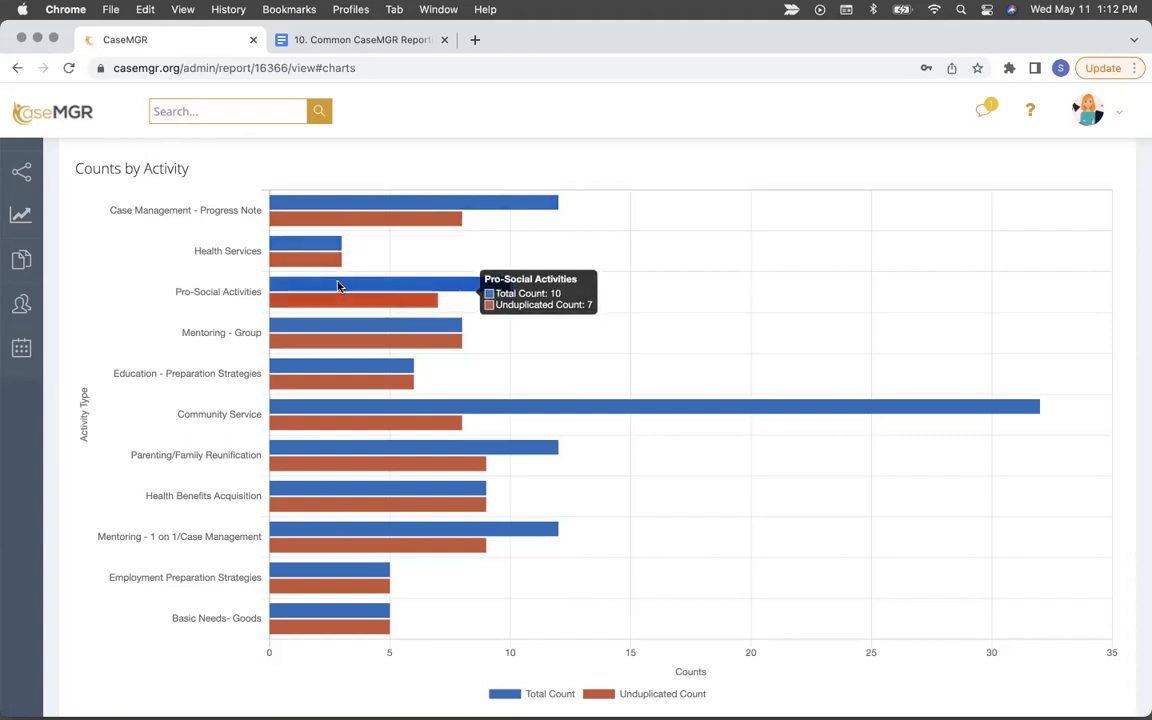
scroll(338, 287, "down", 2)
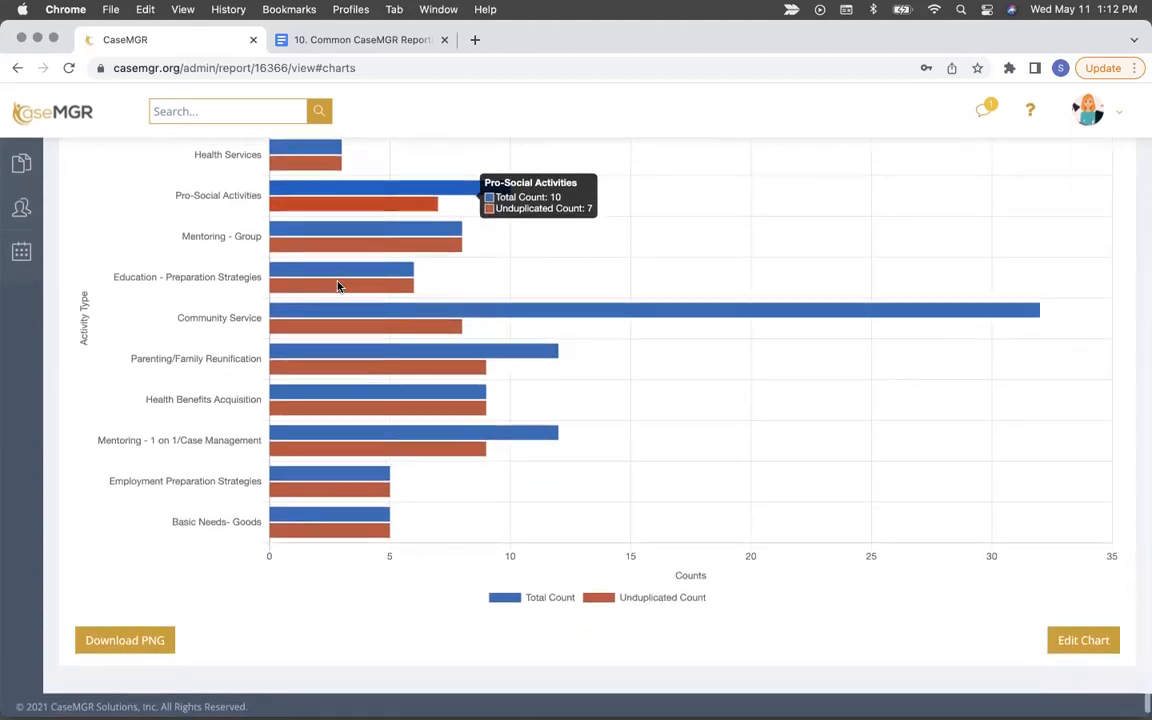
scroll(338, 287, "up", 1)
scroll(338, 287, "down", 1)
left_click(631, 595)
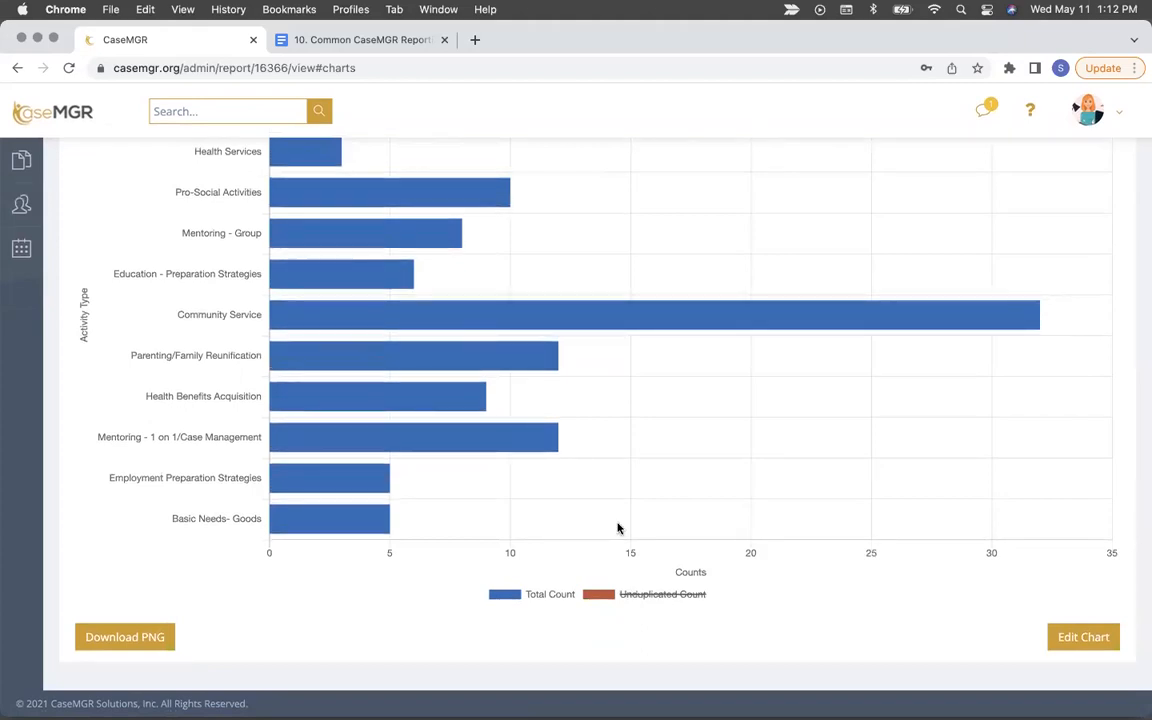
scroll(618, 528, "up", 1)
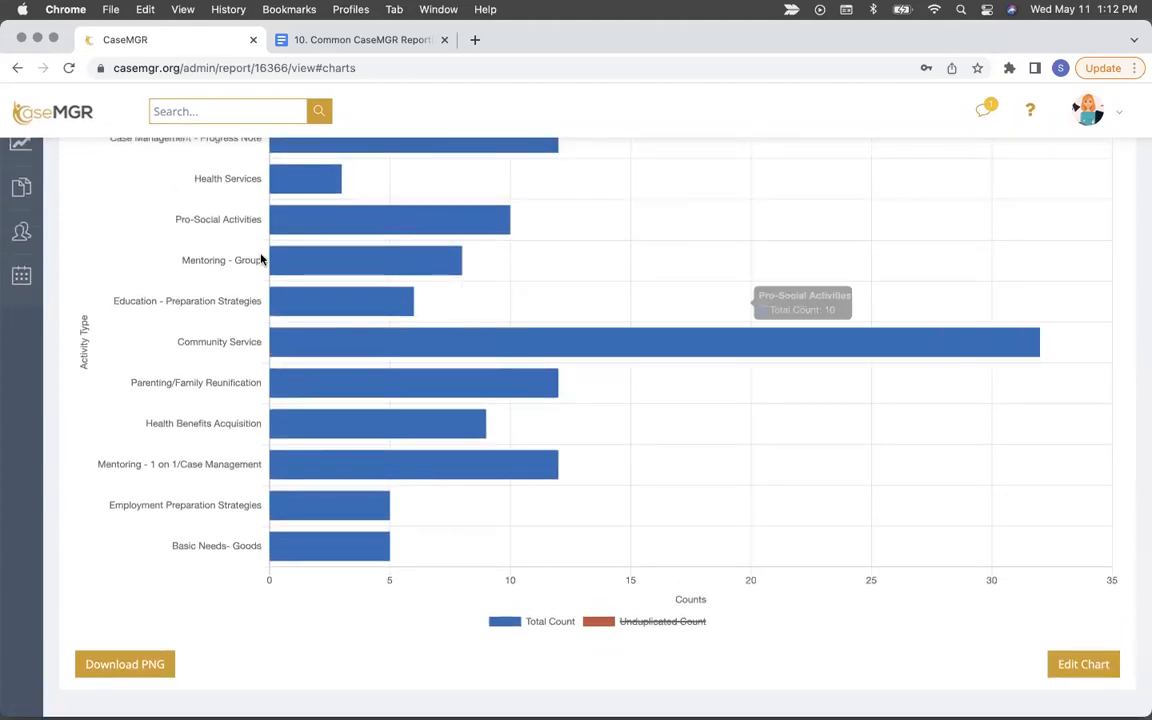
scroll(342, 404, "up", 3)
scroll(342, 404, "down", 4)
Step: Bring back the Unduplicated Count series, view the chart with Total Count hidden, and show Total Count again
left_click(630, 596)
left_click(548, 596)
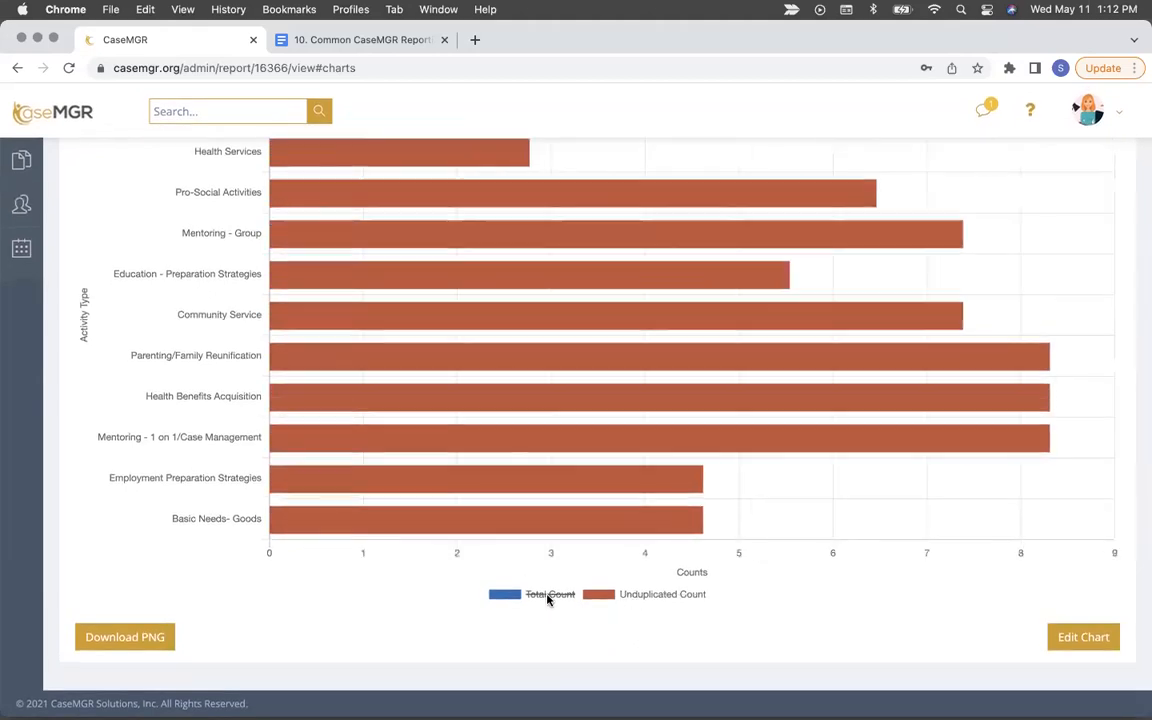
scroll(504, 458, "up", 3)
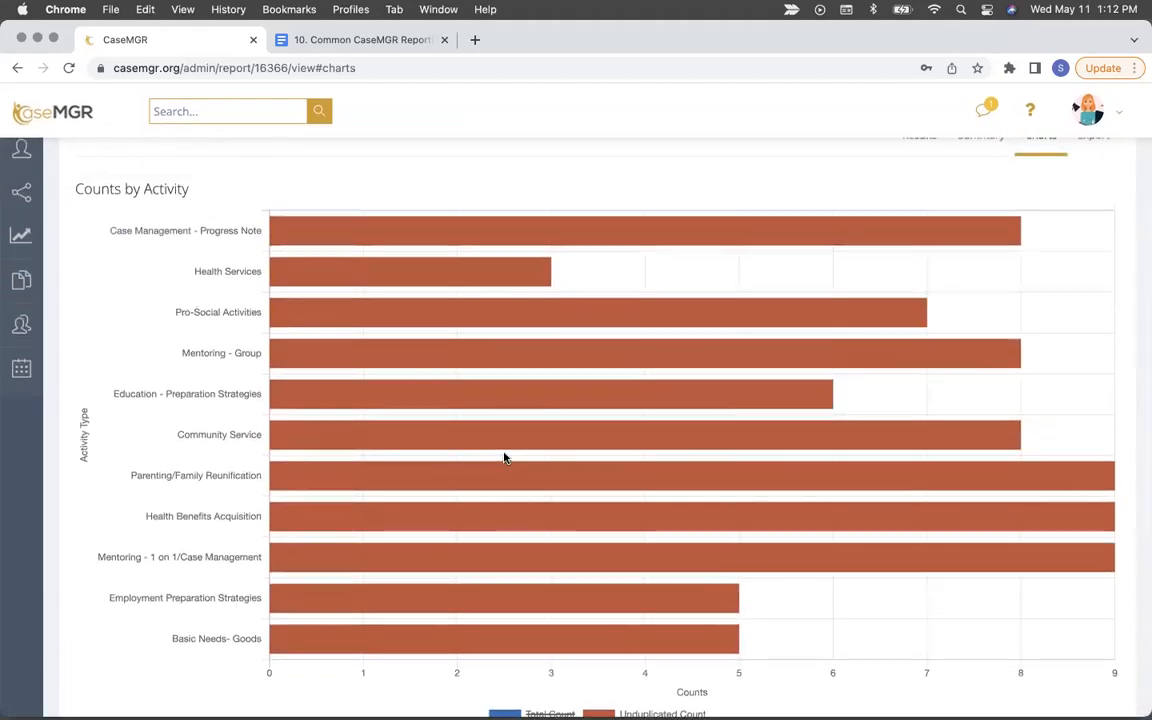
scroll(504, 458, "down", 2)
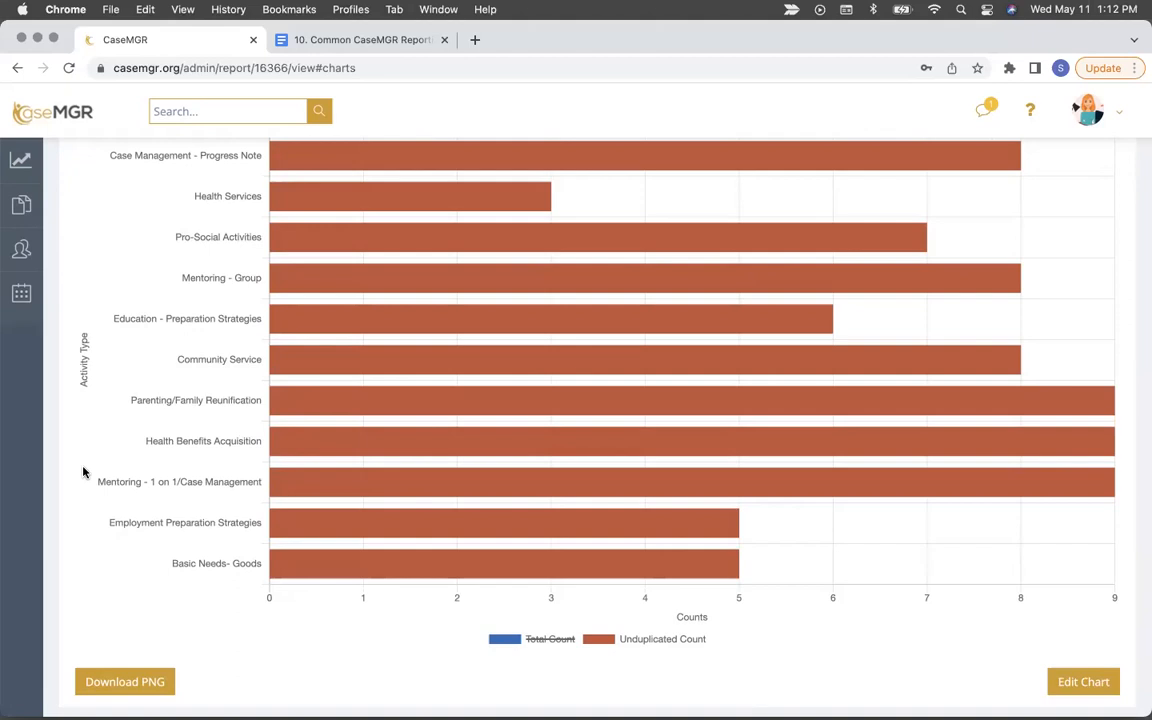
scroll(550, 615, "down", 1)
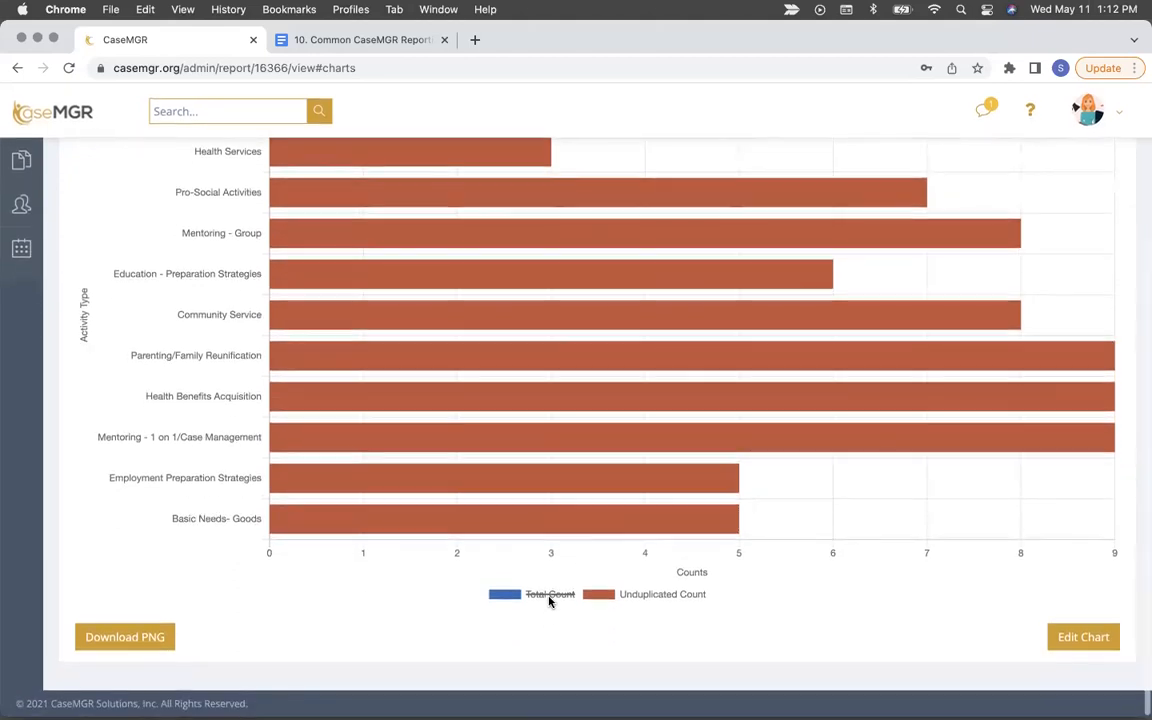
left_click(553, 595)
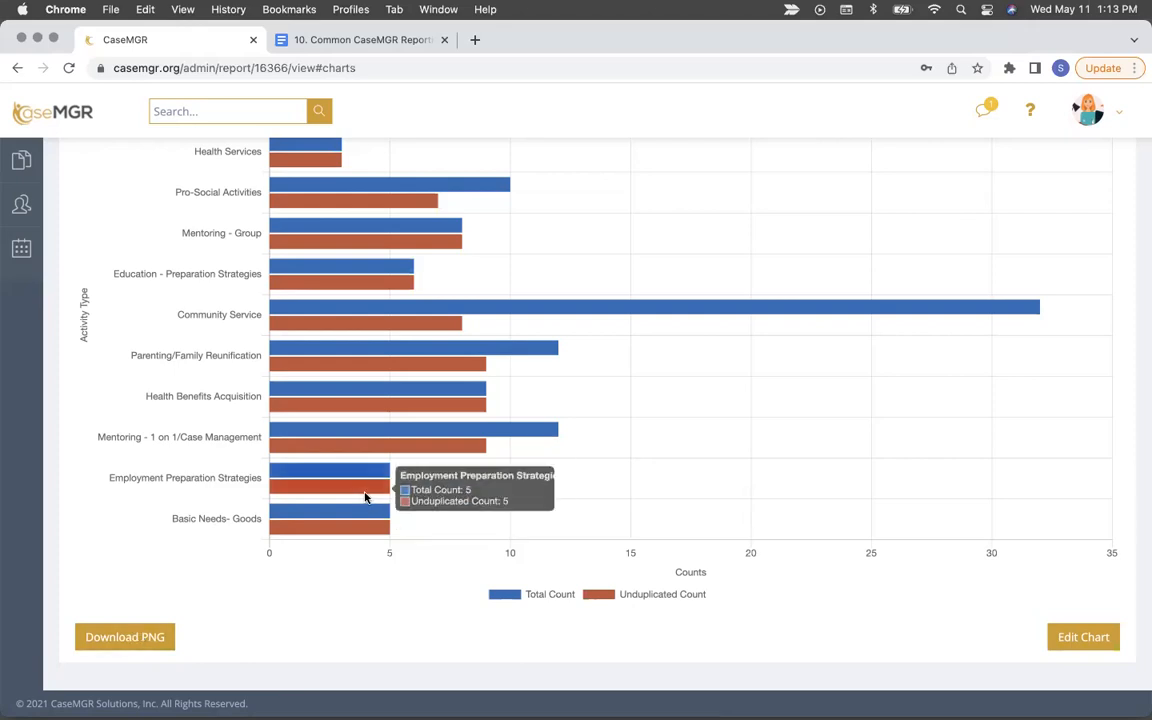
Step: Look over the chart with both count series, then open the chart for editing
scroll(366, 498, "up", 4)
scroll(366, 498, "up", 2)
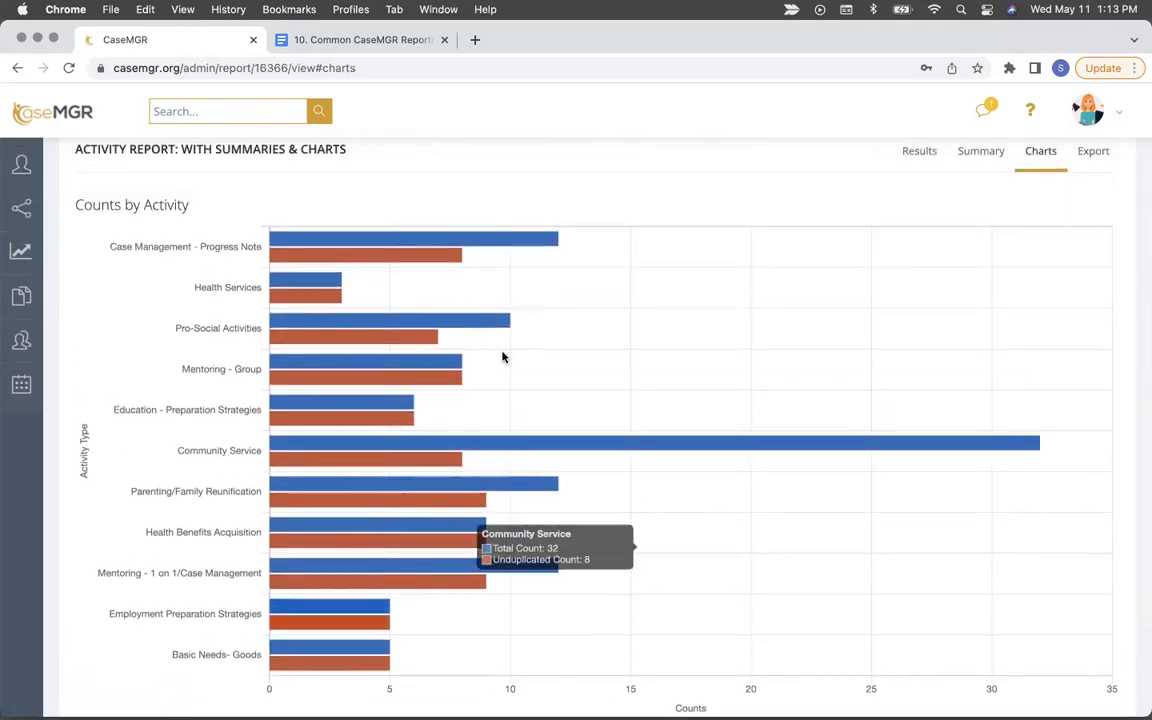
scroll(642, 335, "down", 3)
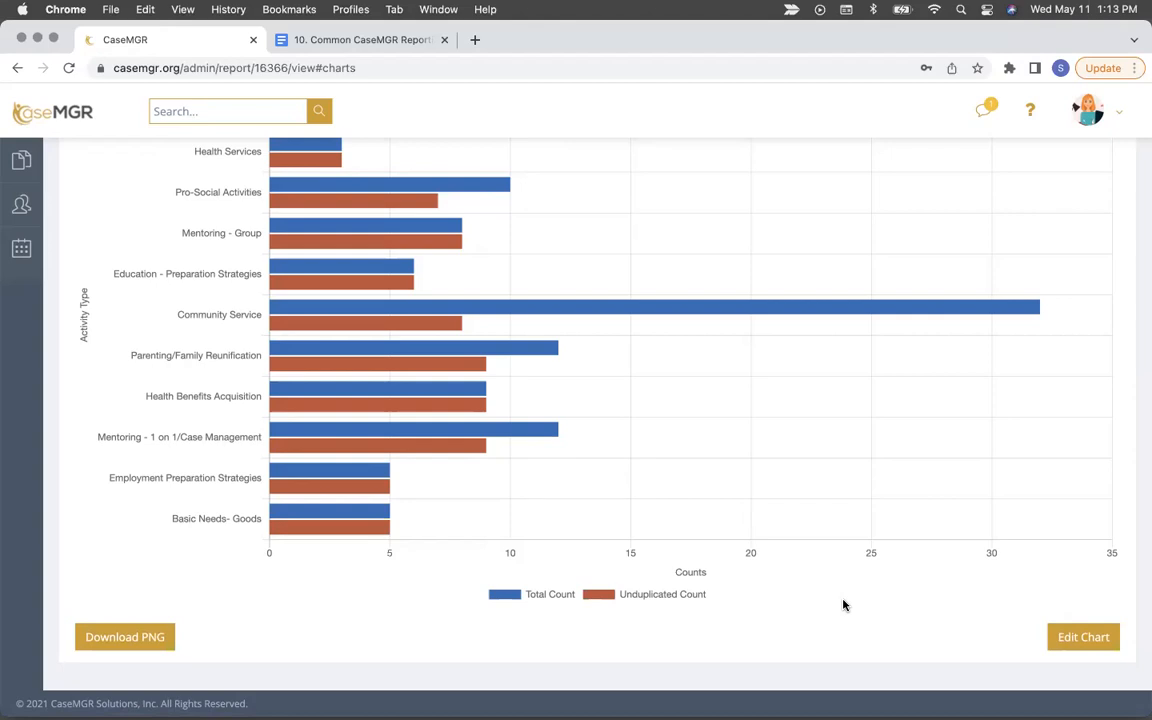
scroll(504, 296, "up", 2)
scroll(503, 294, "down", 2)
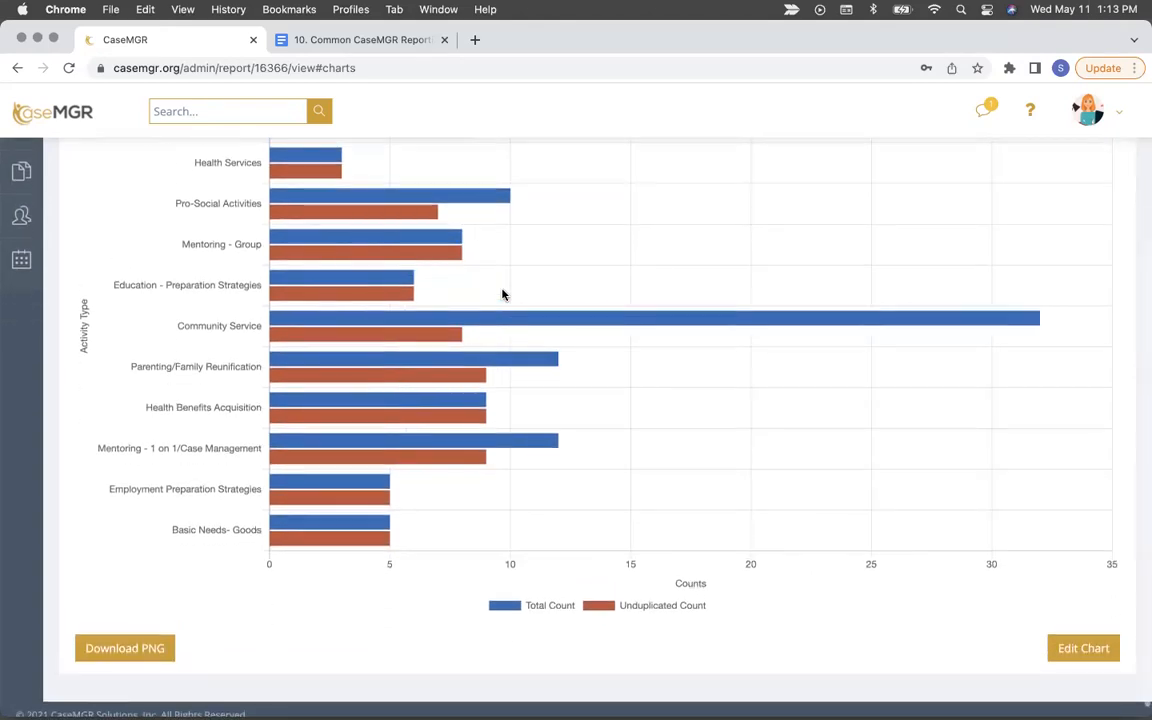
left_click(1074, 651)
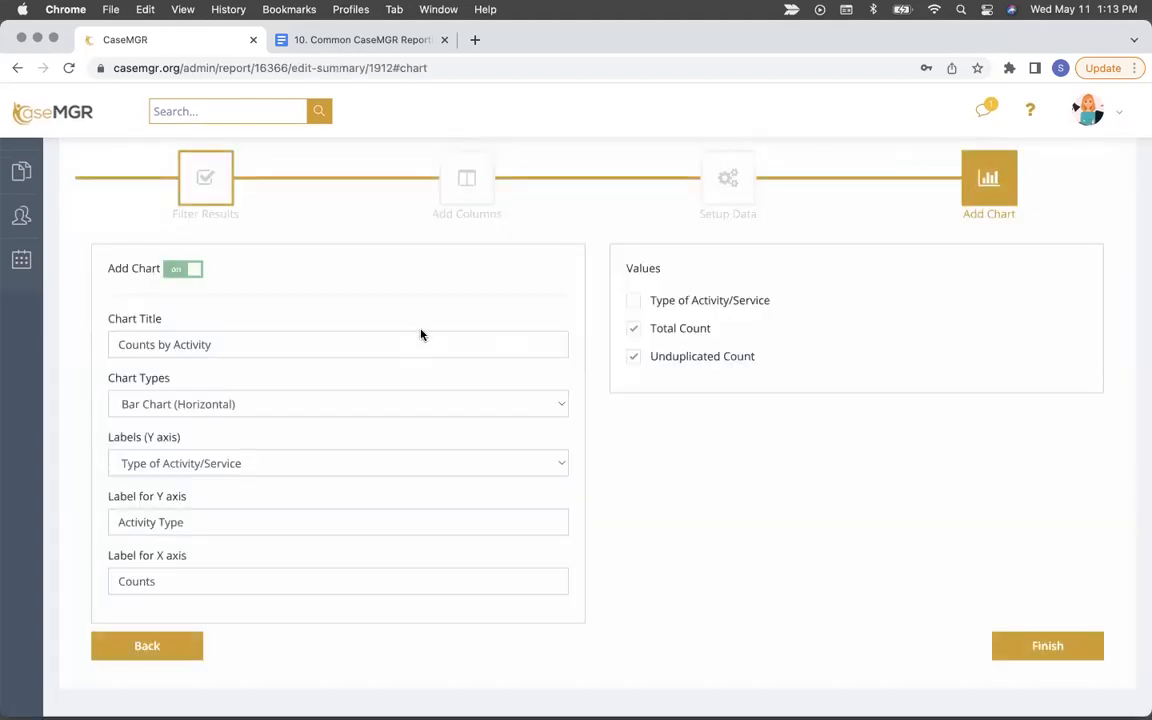
Step: Change the Counts by Activity chart type to Bar Chart (Vertical) and finish the summary
scroll(409, 318, "up", 3)
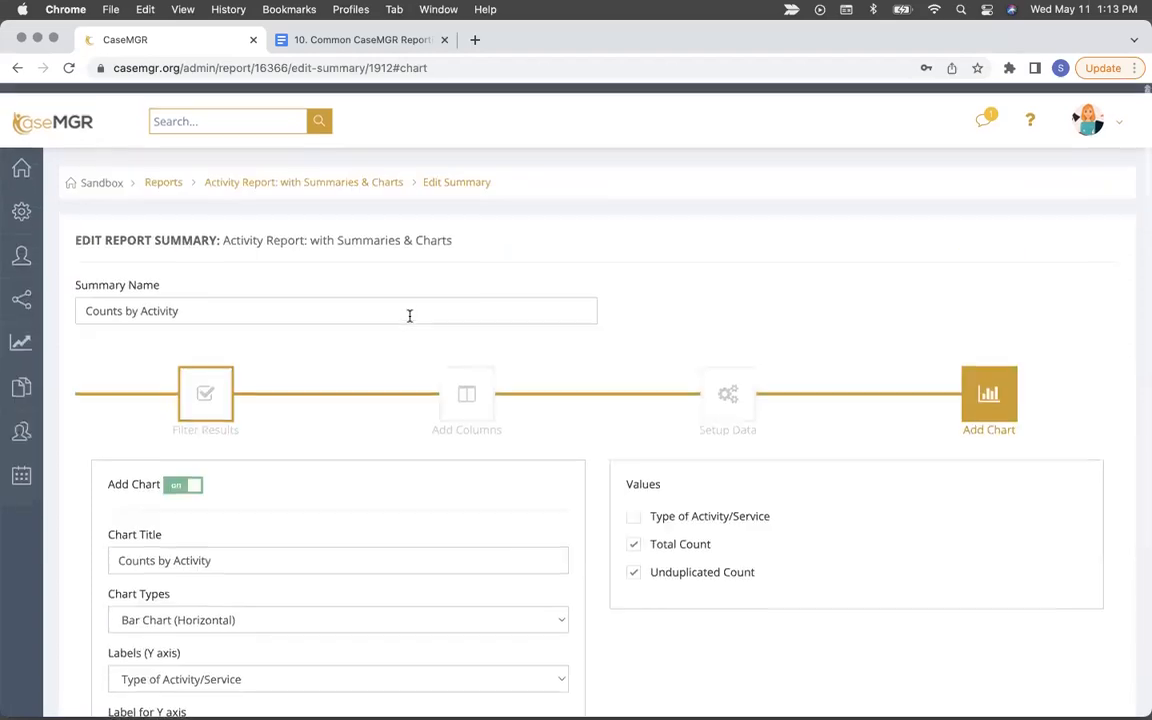
scroll(409, 316, "down", 2)
scroll(409, 316, "down", 2)
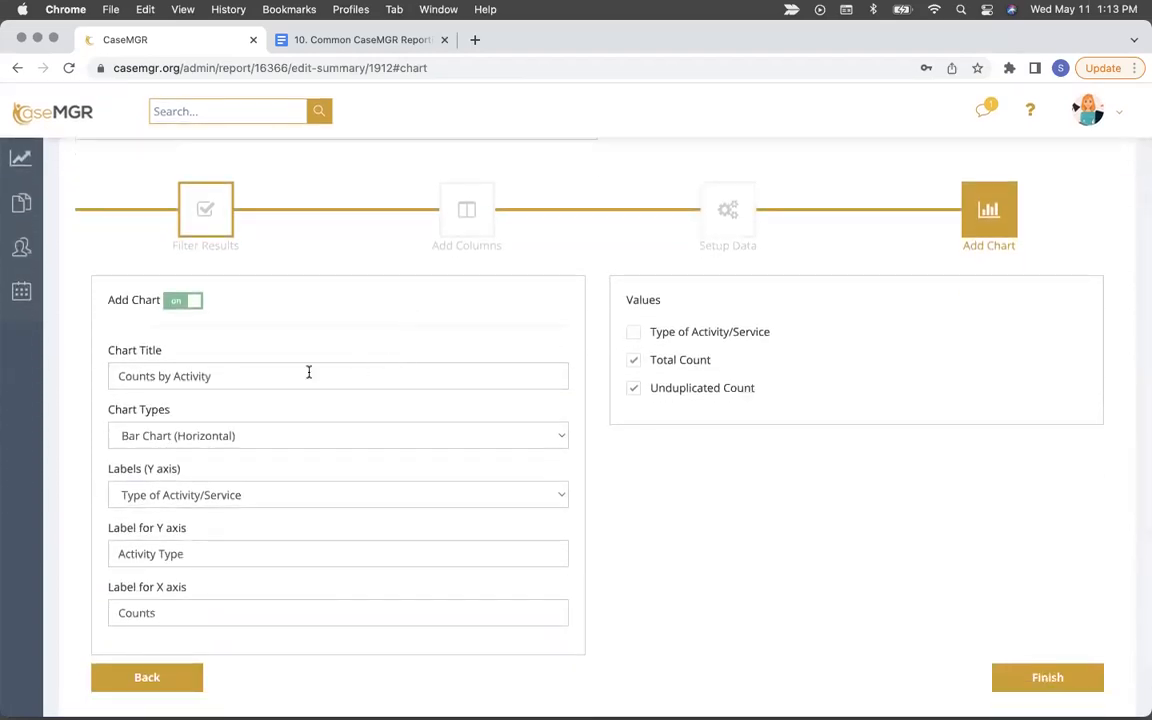
scroll(233, 388, "down", 2)
left_click(249, 377)
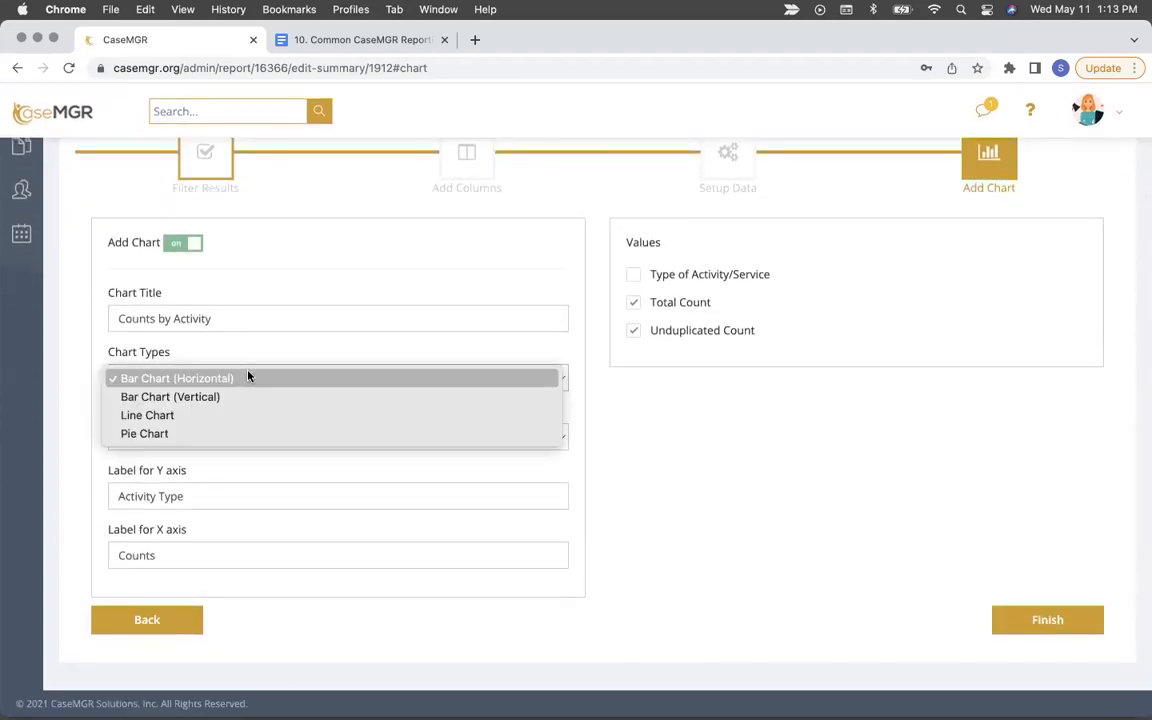
left_click(204, 400)
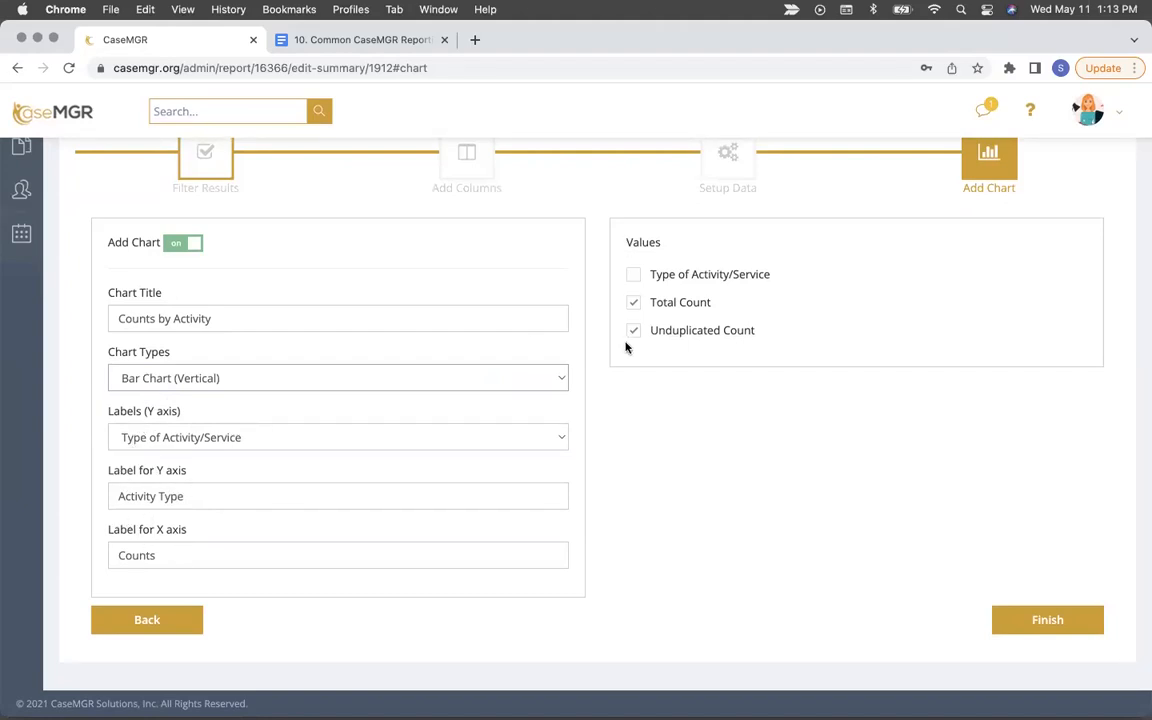
left_click(1063, 626)
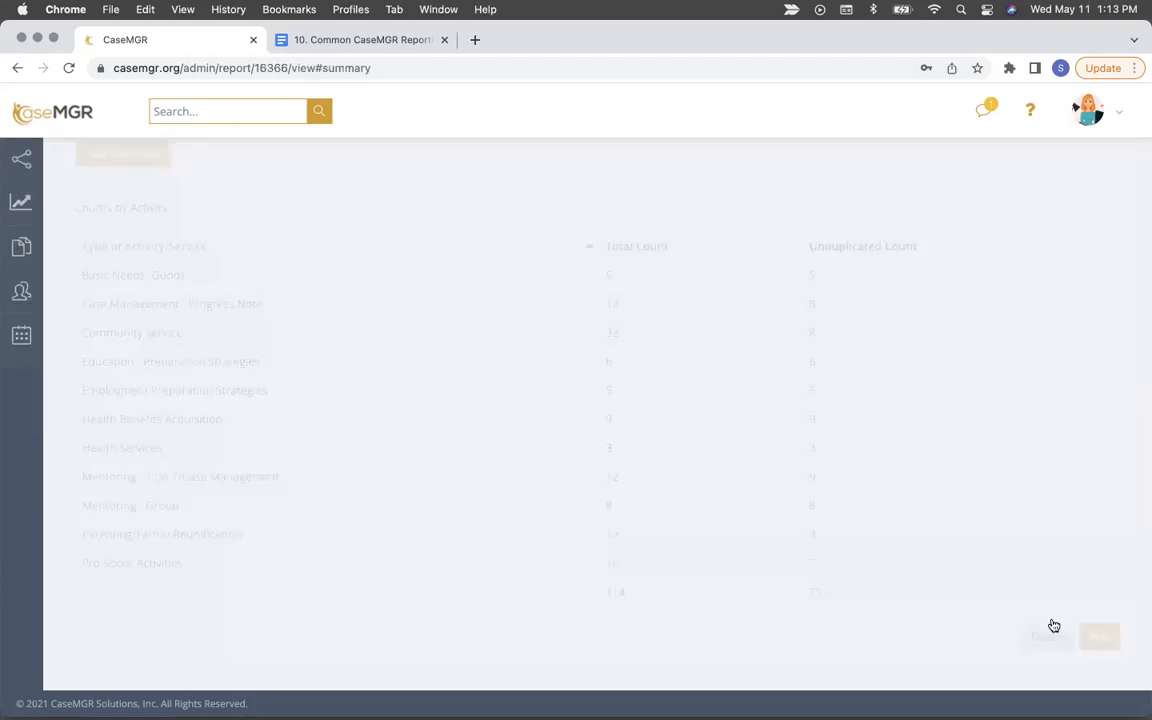
Step: Open the report's charts view and examine the vertical bar chart and its axis labels
scroll(760, 330, "up", 2)
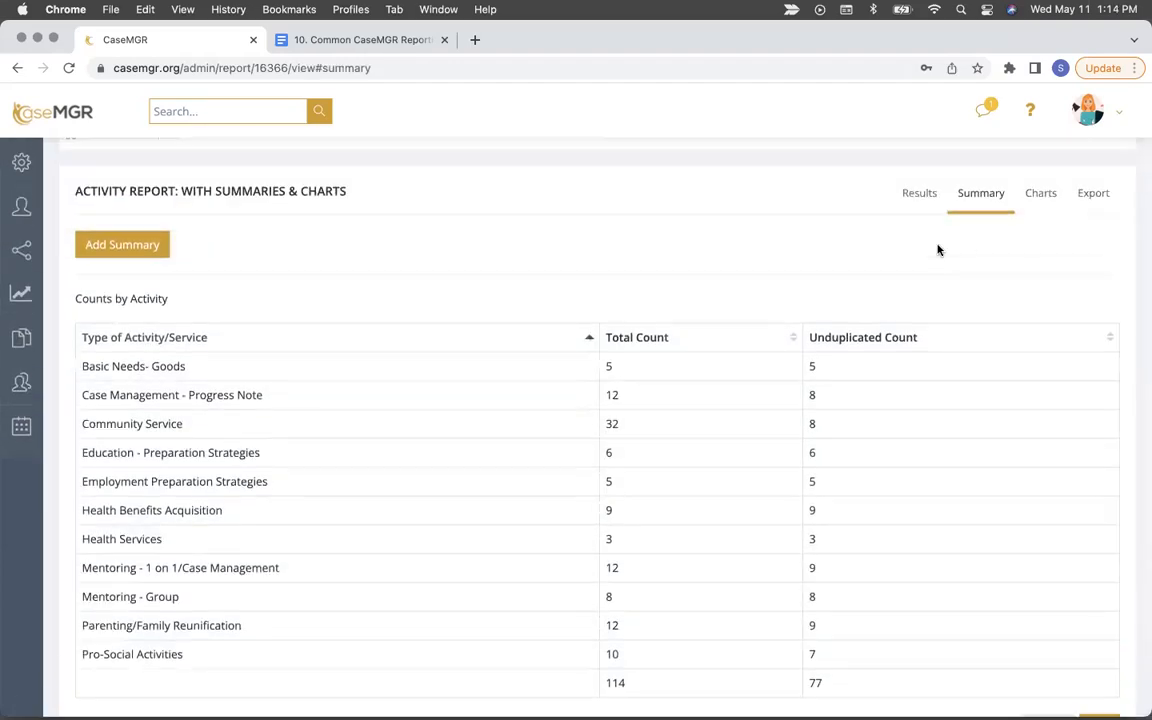
left_click(1030, 198)
scroll(550, 321, "down", 5)
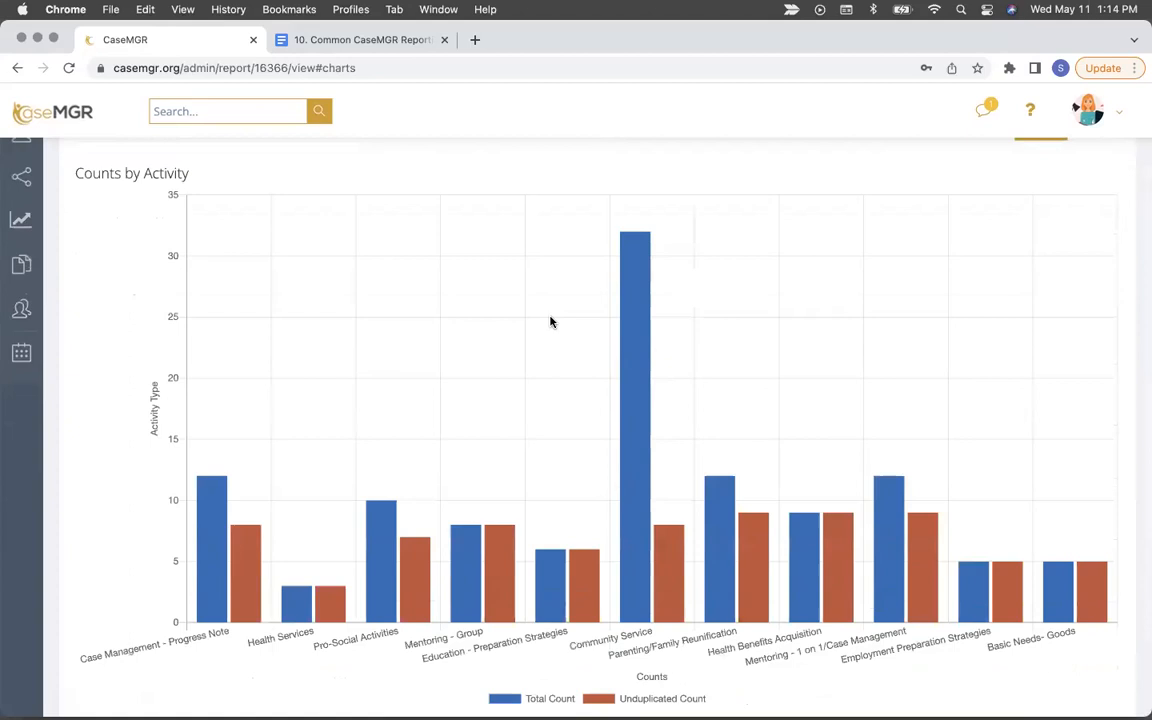
scroll(550, 321, "up", 2)
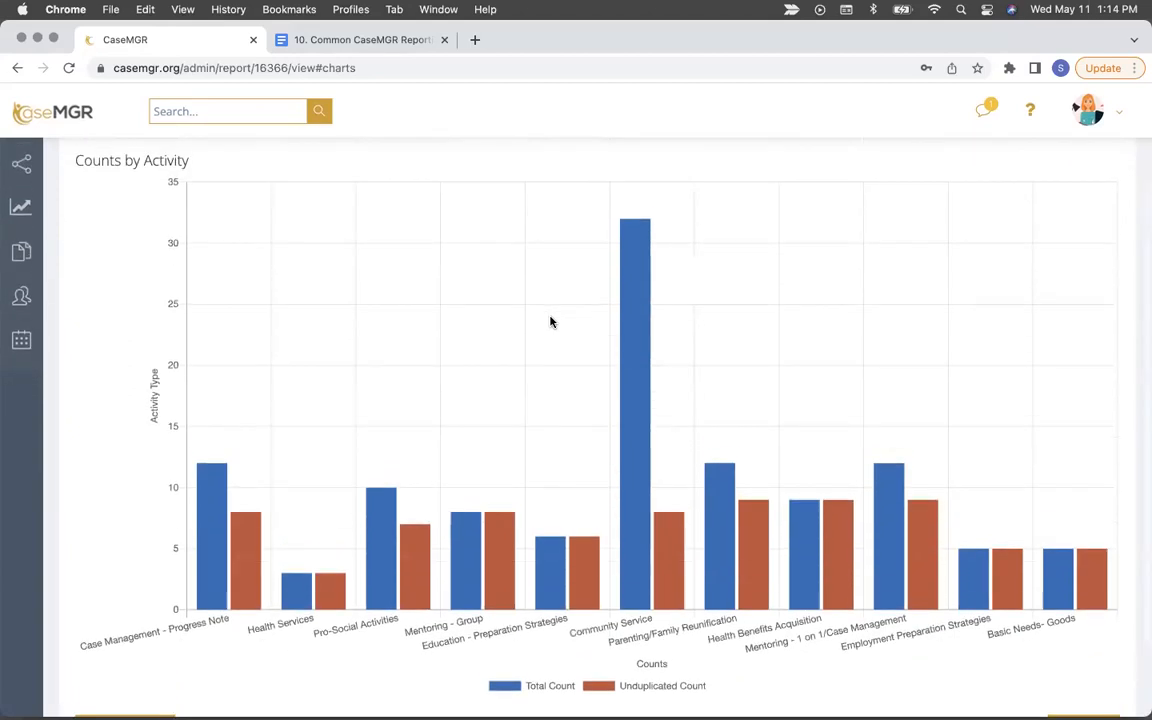
scroll(550, 321, "down", 3)
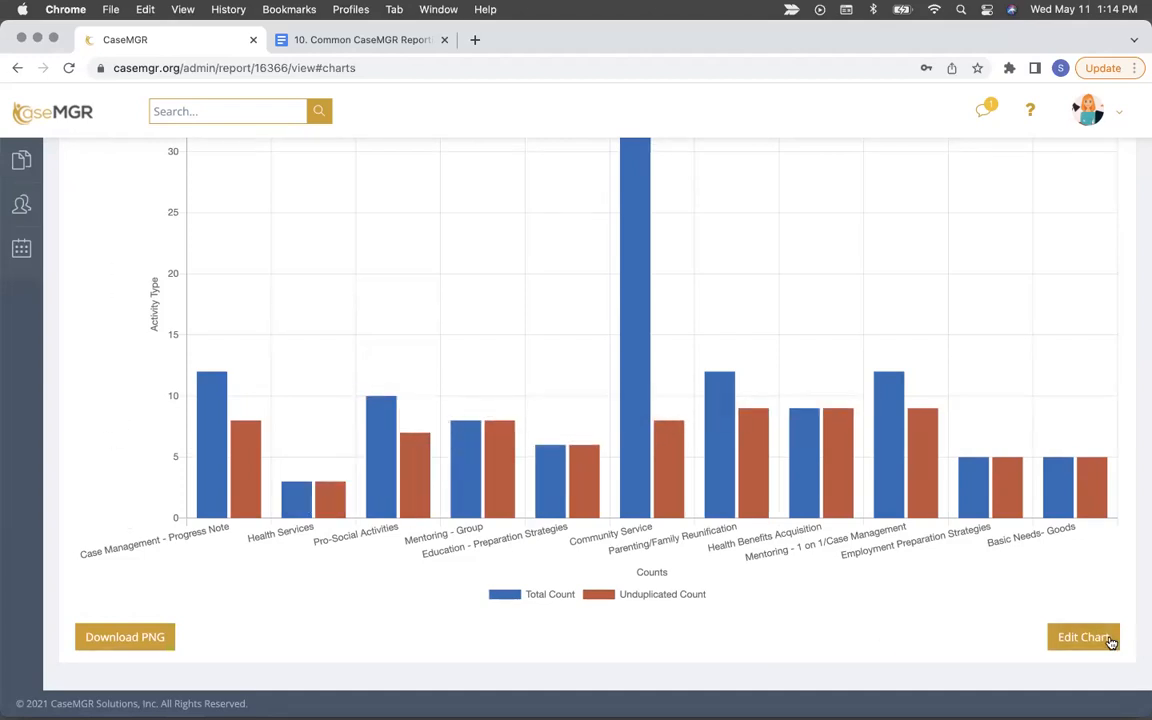
Step: Reopen the chart for editing and use Total Count for the Y-axis labels
left_click(1108, 638)
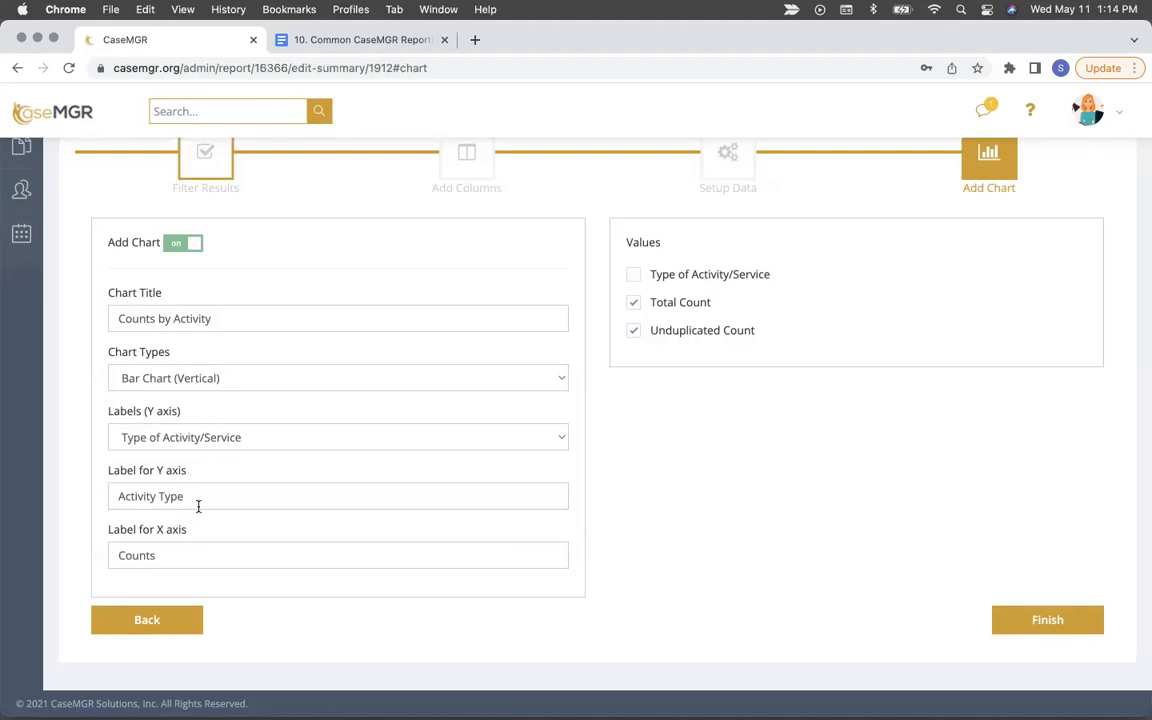
left_click(229, 437)
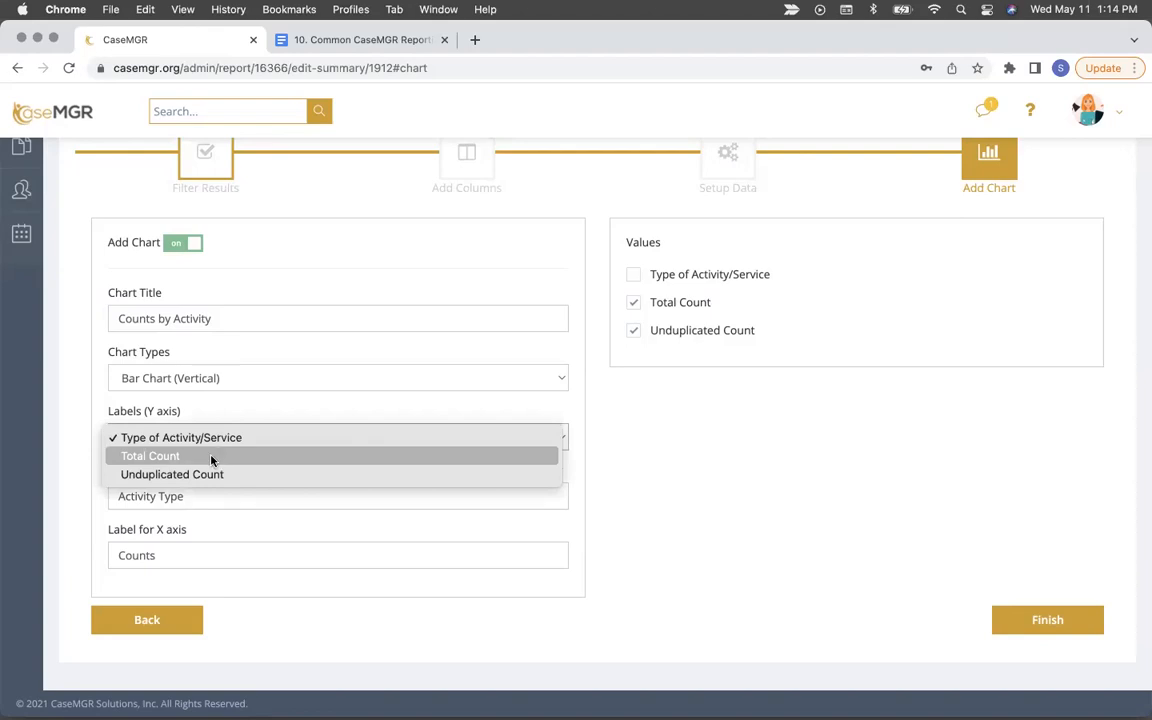
left_click(213, 457)
Step: Rename the Y-axis label to Counts and the X-axis label to Activties, and finish the summary
left_click(198, 493)
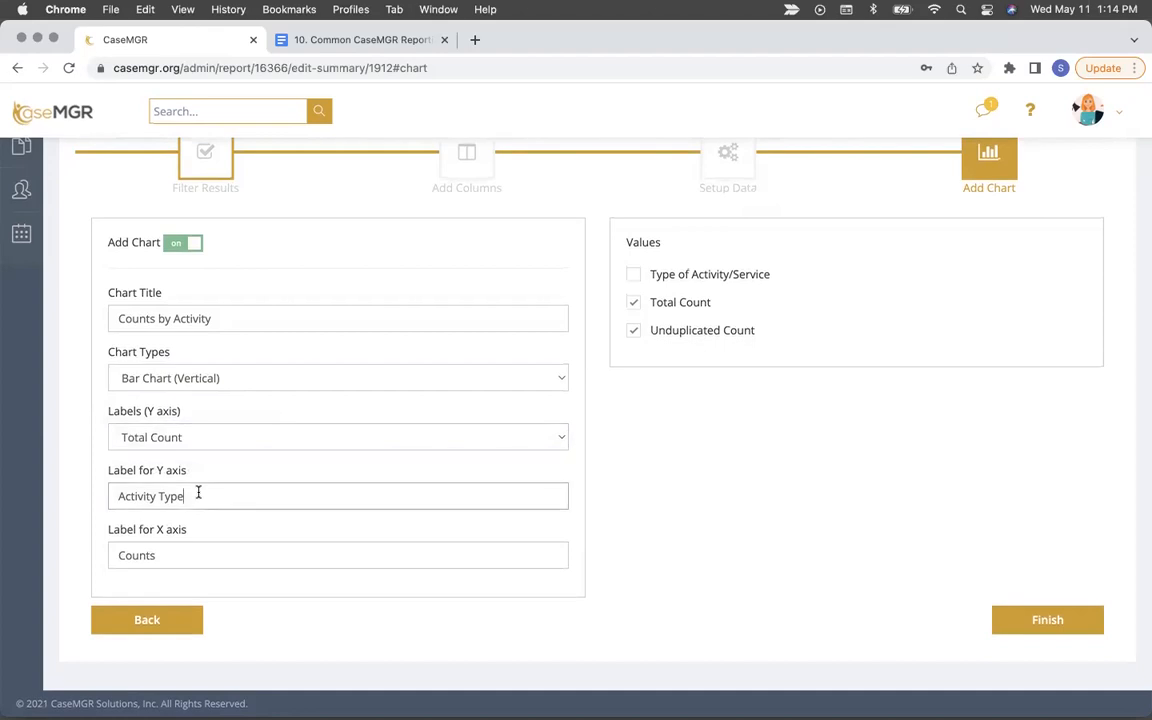
triple_click(203, 497)
type("County")
key("BackSpace")
type("s")
triple_click(168, 556)
type("Ac")
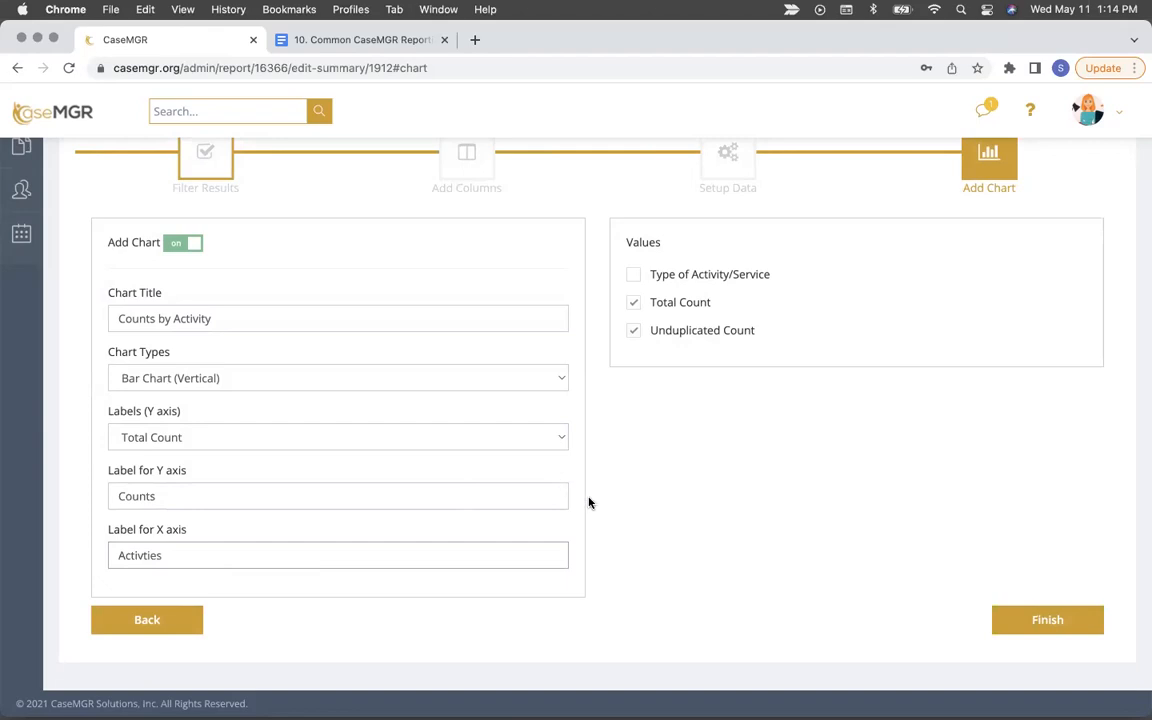
left_click(1023, 626)
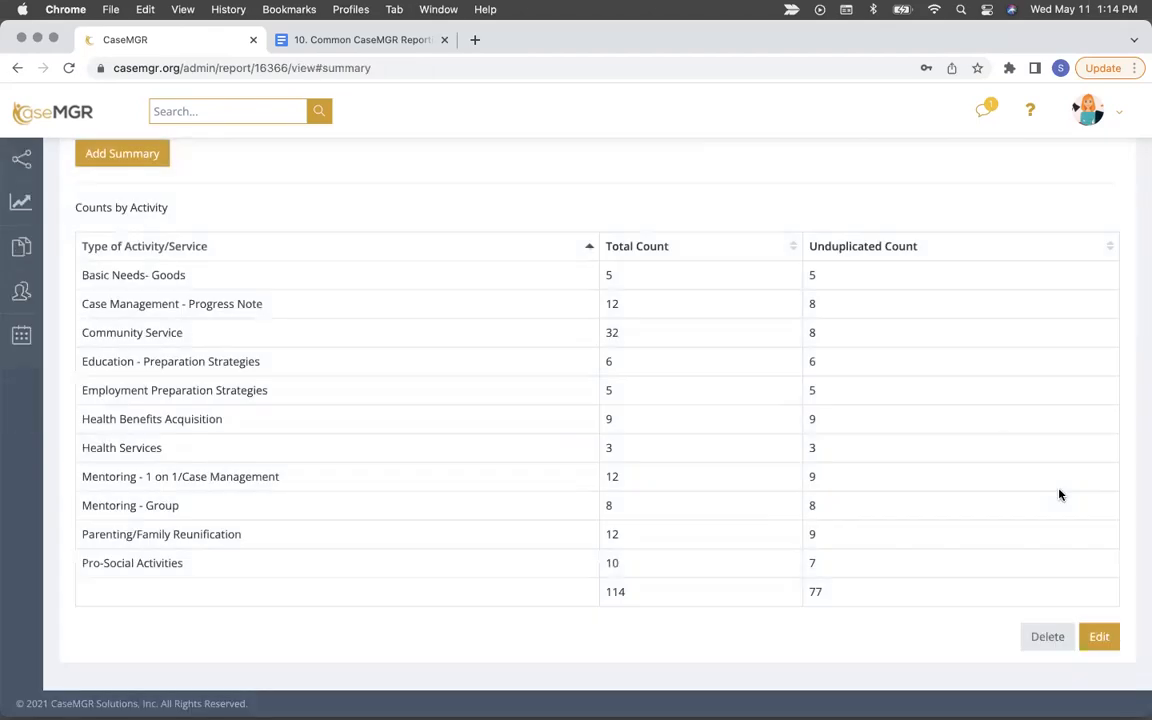
Step: Examine the relabelled vertical bar chart in the report's charts view, checking the values along its X axis
scroll(1039, 404, "up", 3)
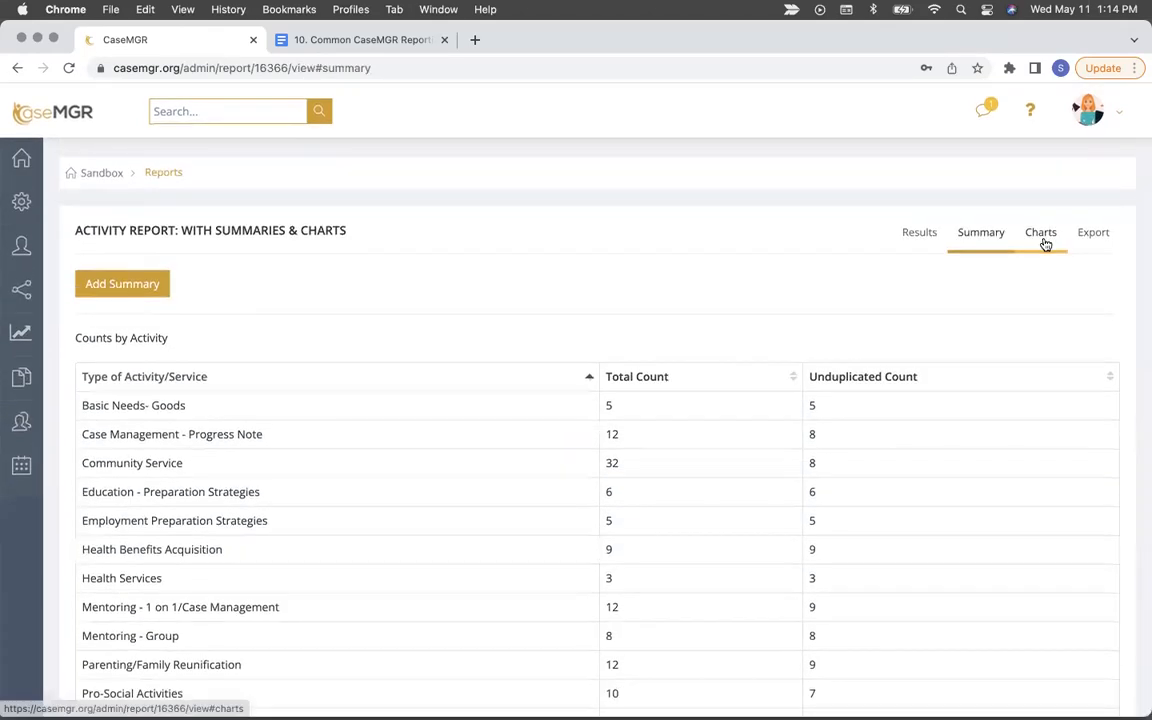
left_click(1043, 247)
scroll(529, 453, "down", 3)
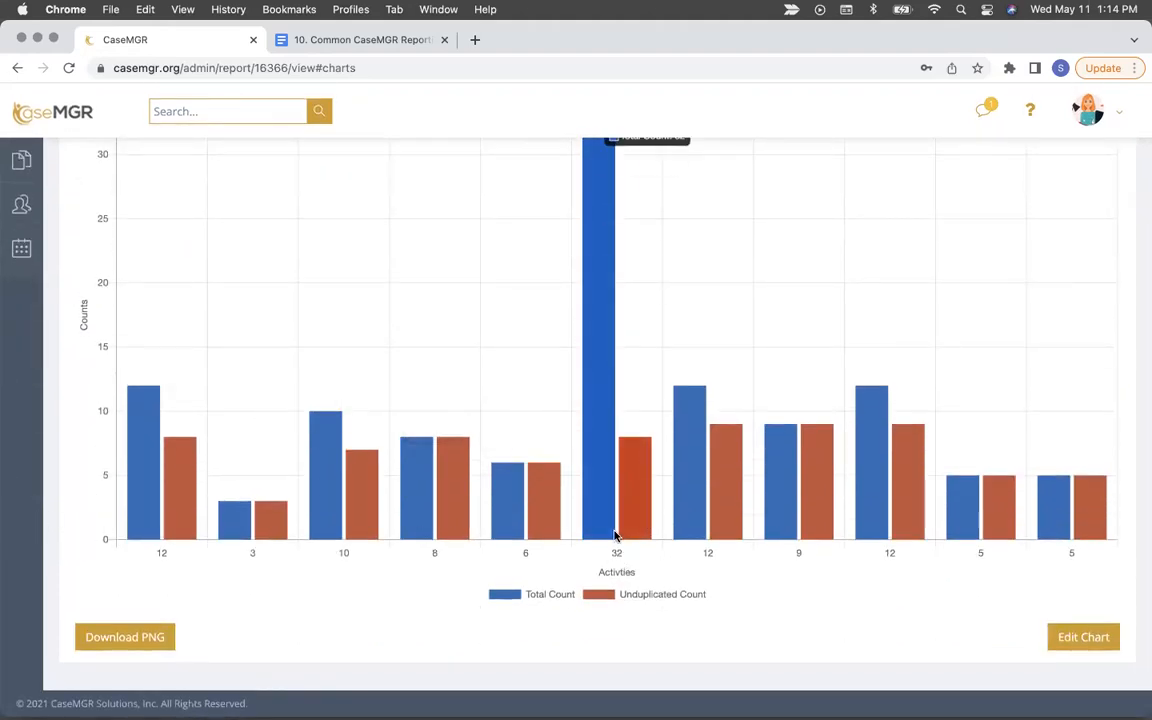
scroll(645, 535, "up", 1)
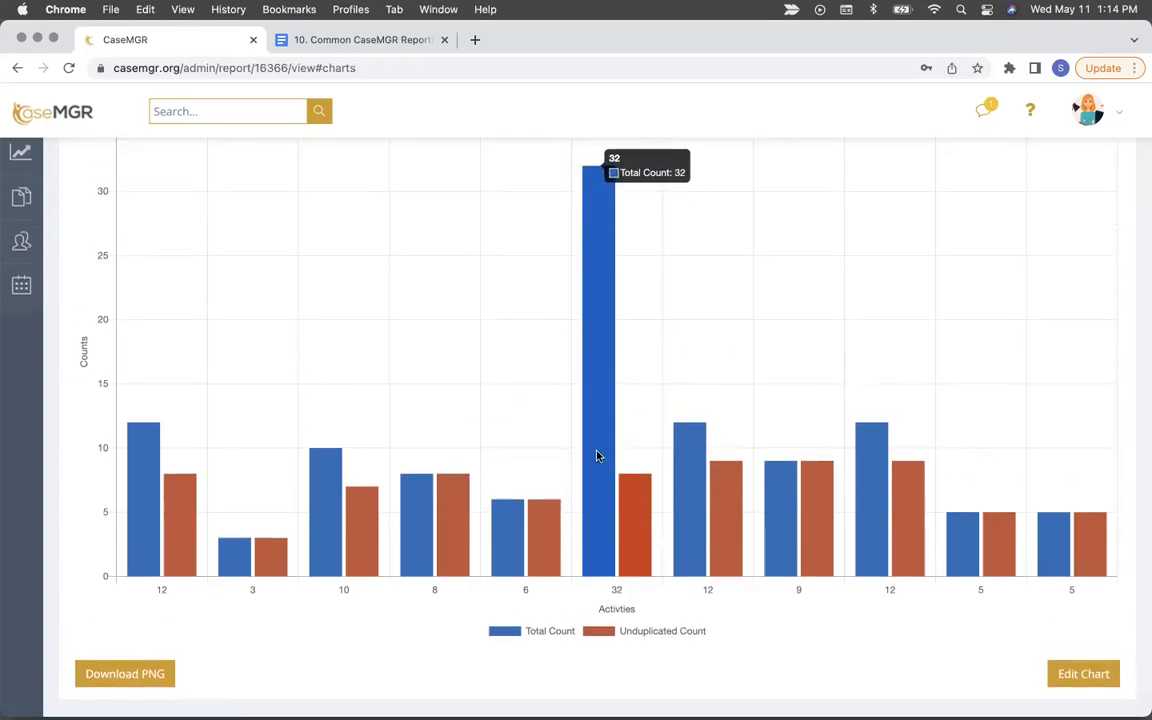
scroll(597, 458, "down", 1)
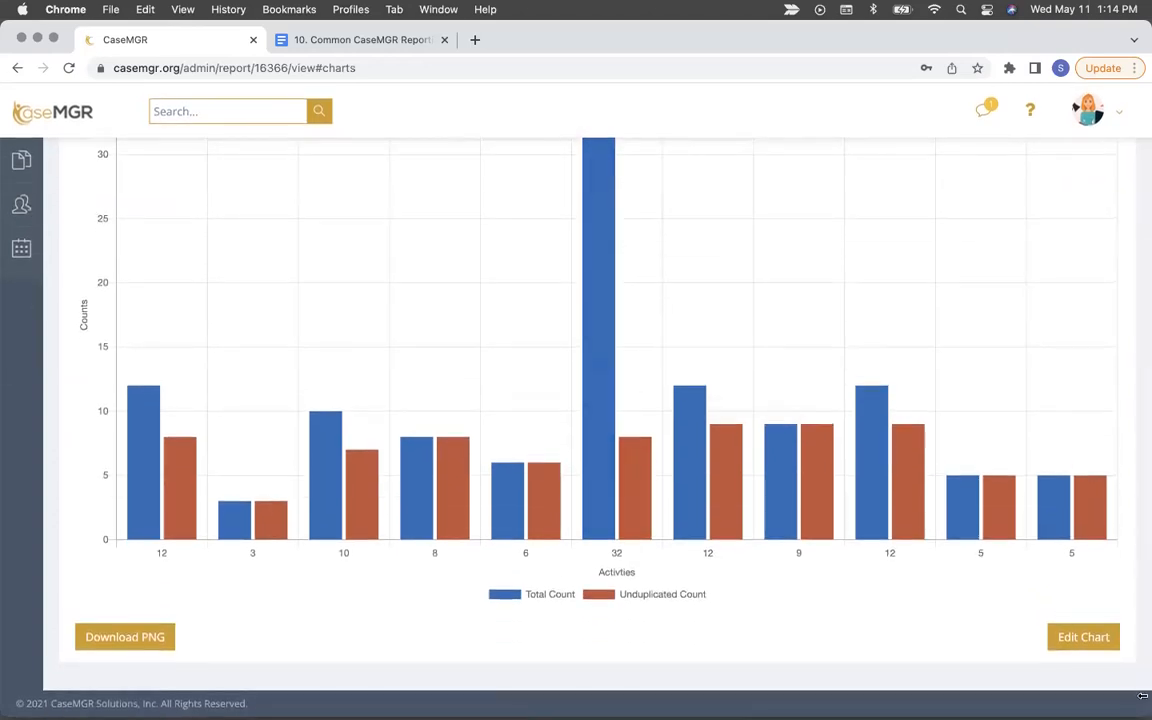
Step: Edit the chart's values to include only Type of Activity/Service, excluding Total Count and Unduplicated Count, and finish the summary
left_click(1099, 641)
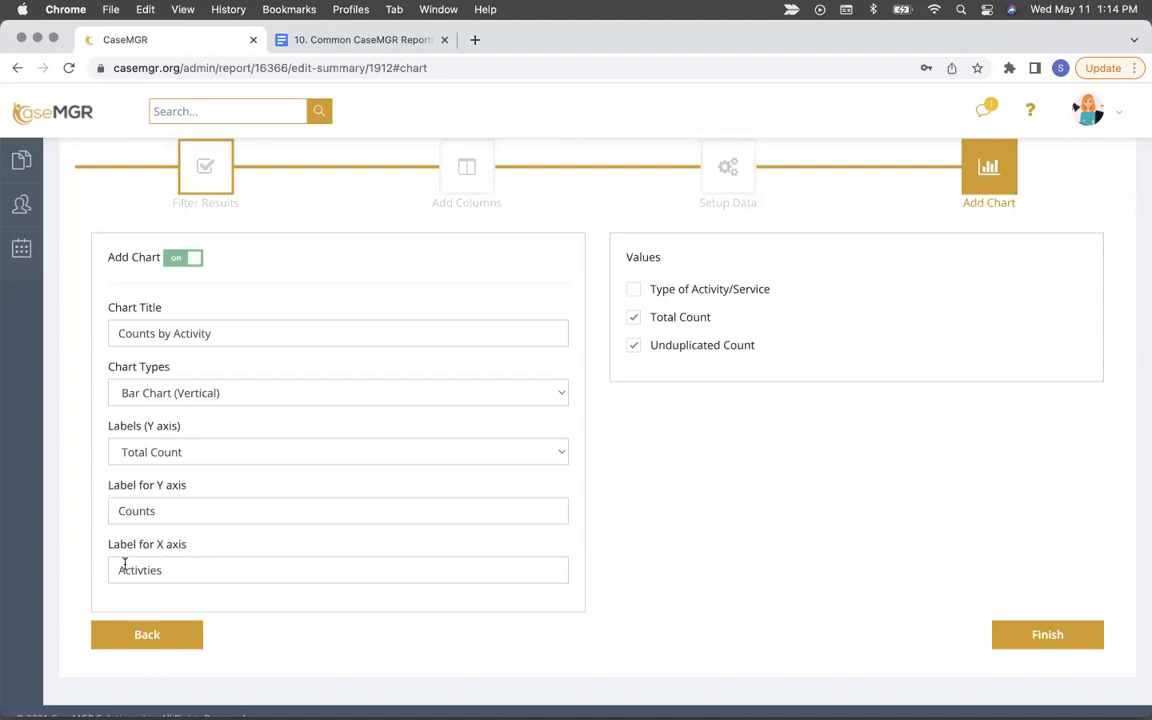
left_click(634, 345)
left_click(633, 317)
left_click(633, 289)
left_click(992, 638)
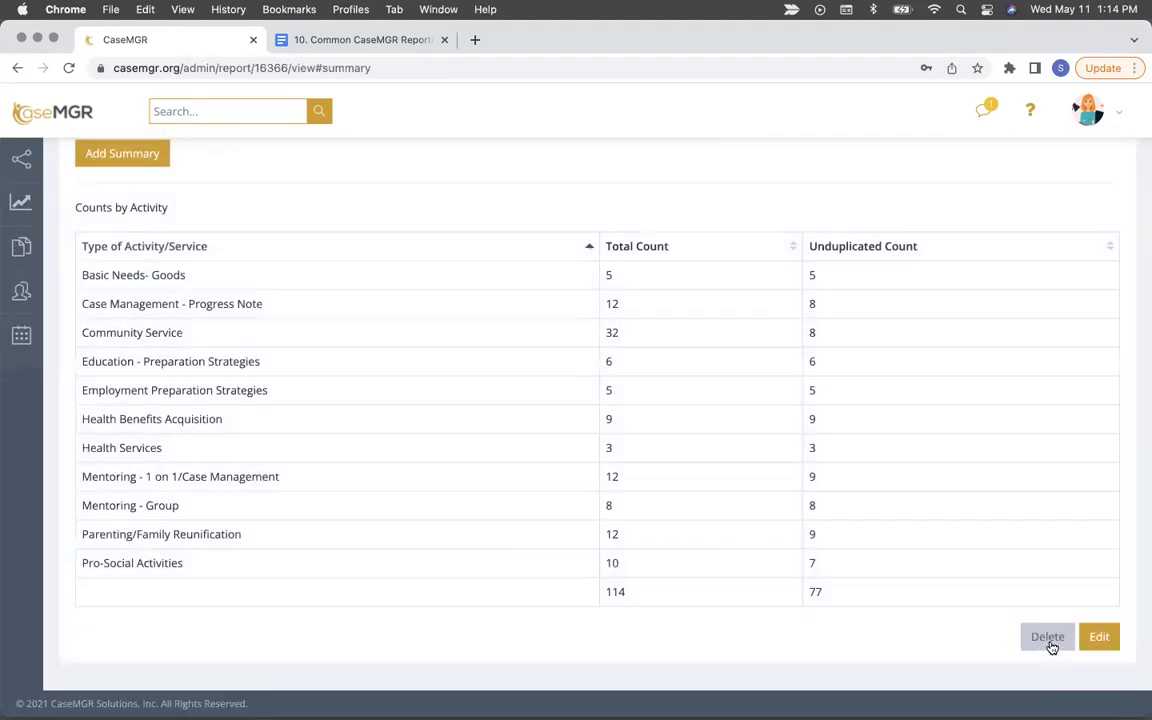
Step: Examine the vertical bar chart plotting only Type of Activity/Service in the report's charts view
scroll(1013, 288, "up", 3)
left_click(1040, 233)
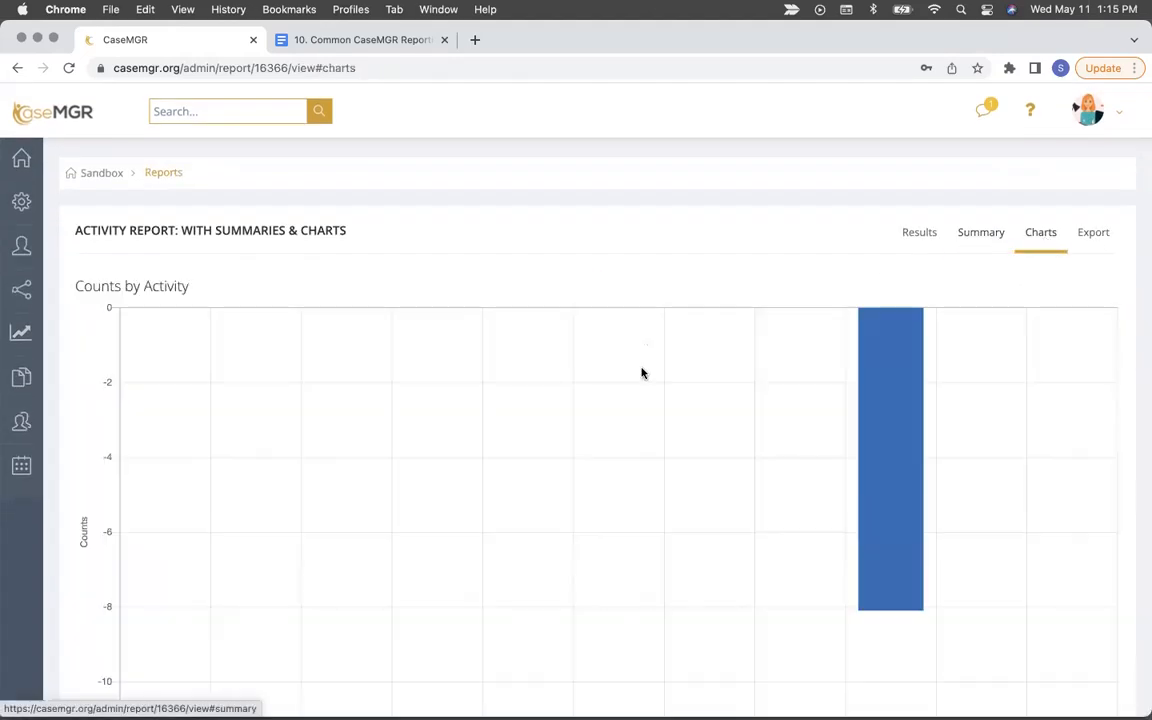
scroll(640, 380, "down", 5)
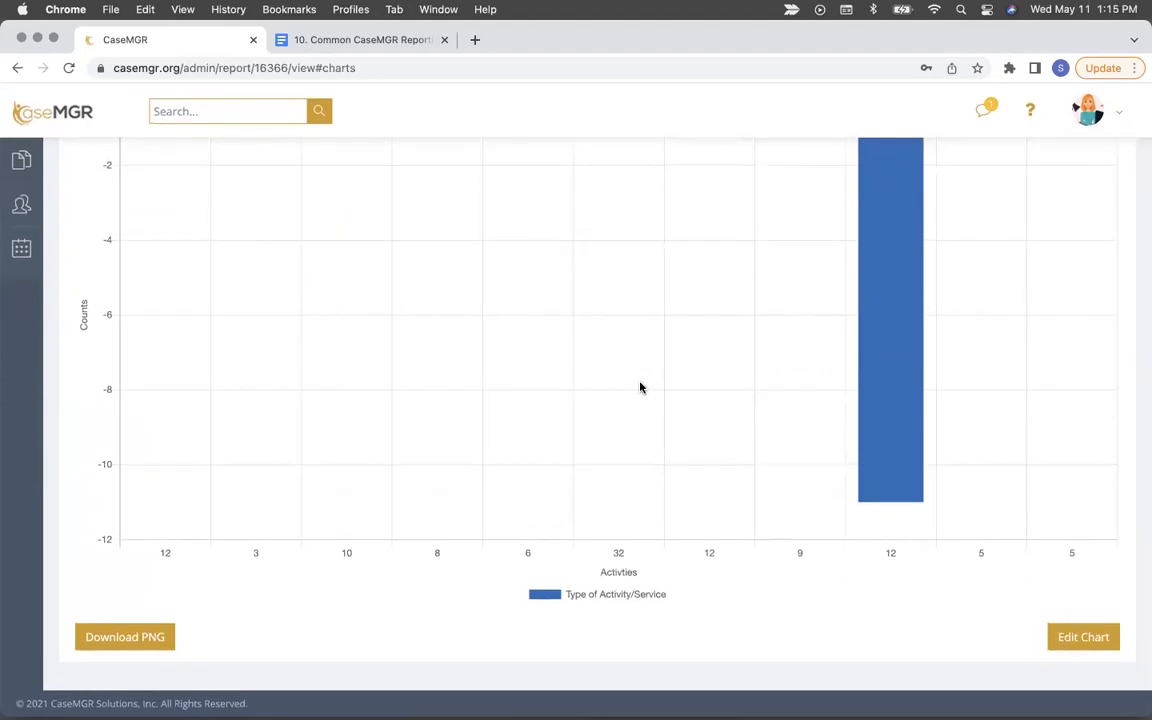
scroll(640, 387, "up", 3)
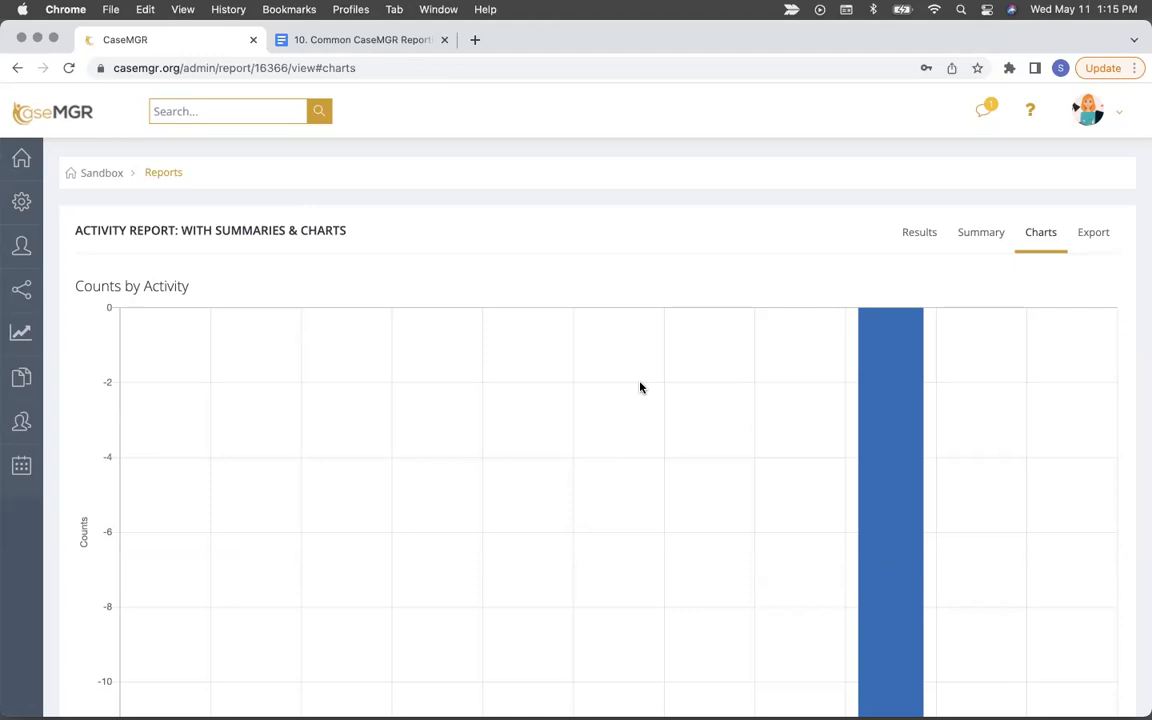
scroll(640, 387, "down", 4)
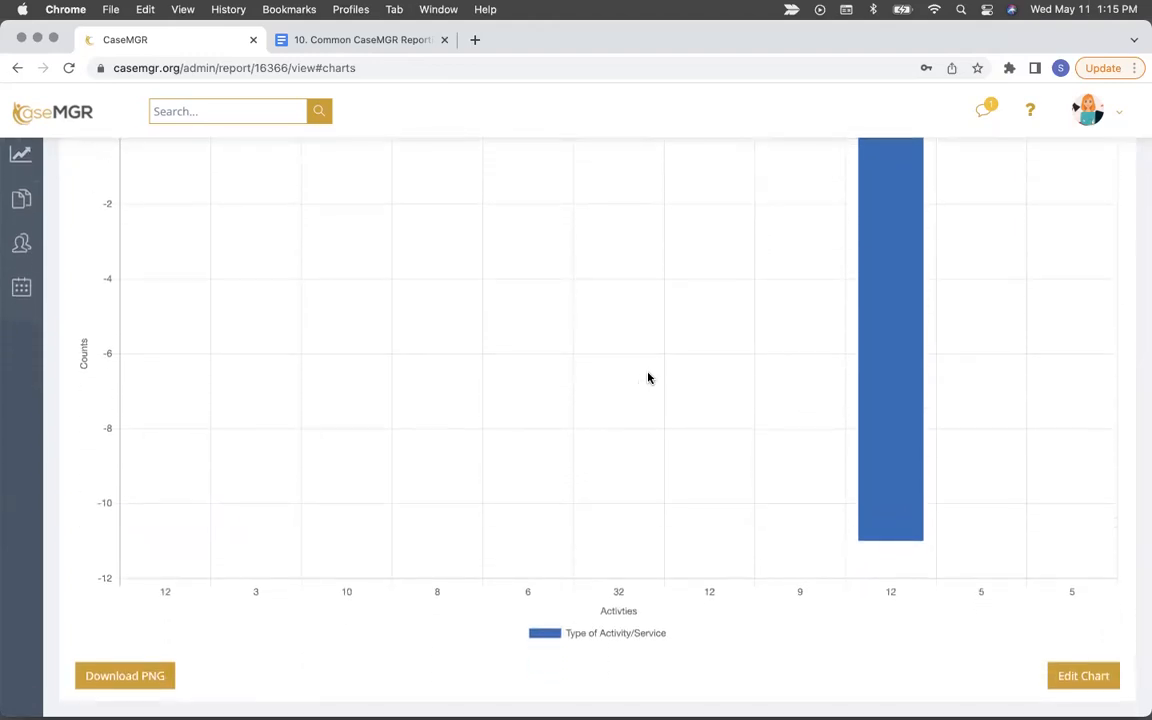
scroll(962, 360, "down", 1)
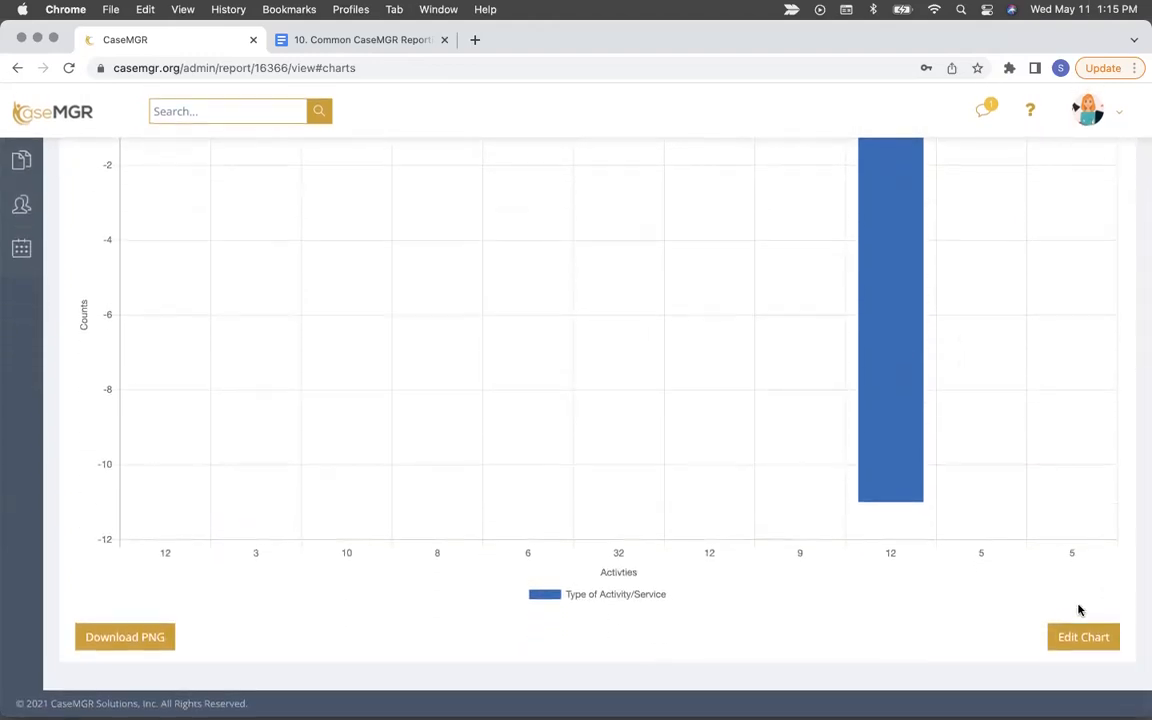
Step: Reopen the chart for editing and set its values to Total Count and Unduplicated Count, excluding Type of Activity/Service
left_click(1082, 642)
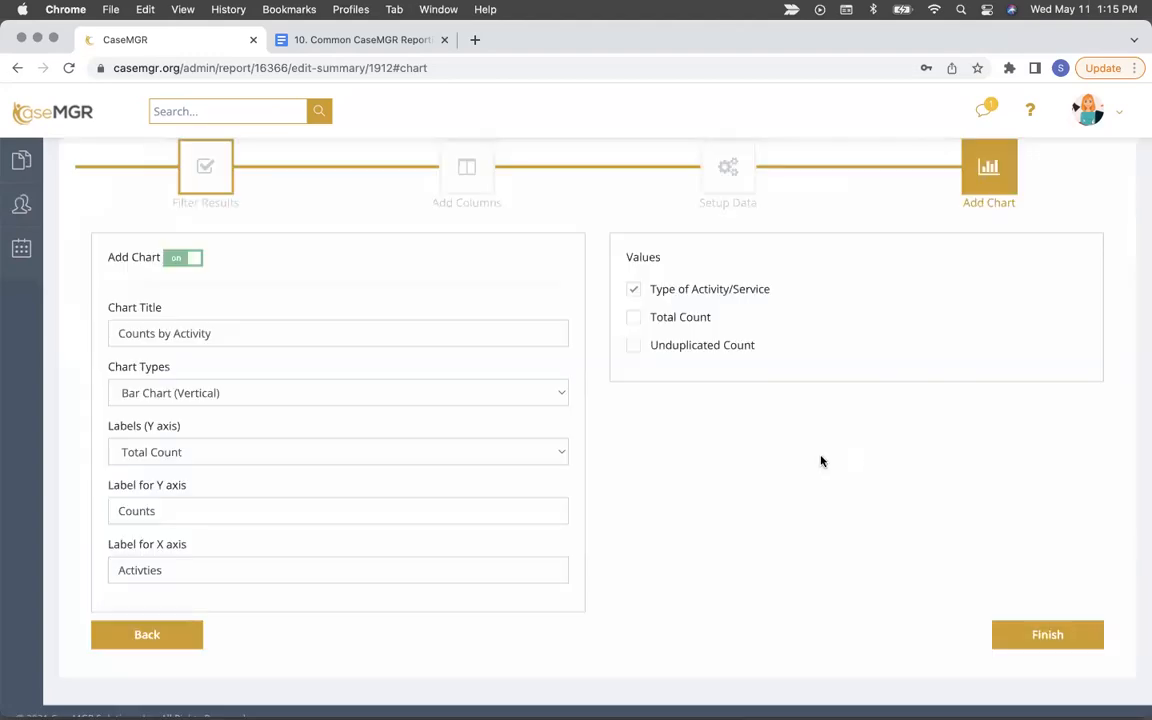
scroll(414, 393, "up", 2)
scroll(304, 424, "down", 2)
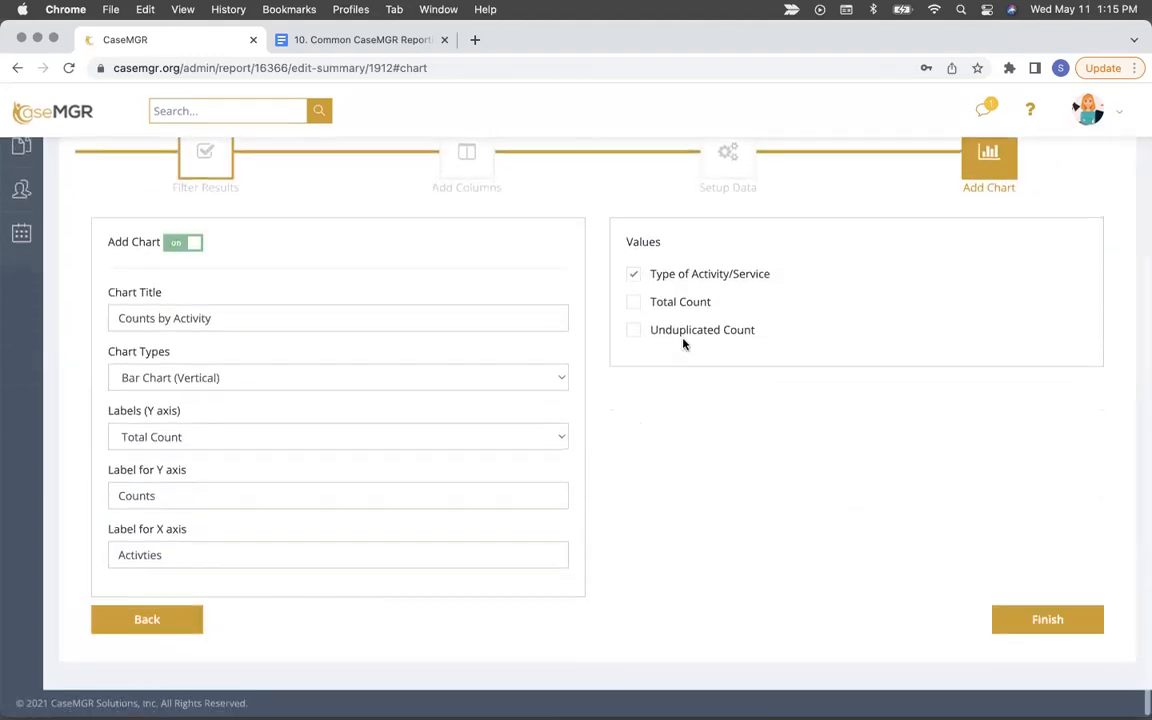
left_click(633, 274)
left_click(633, 303)
Step: Use Type of Activity/Service for the chart's Y-axis labels
left_click(239, 380)
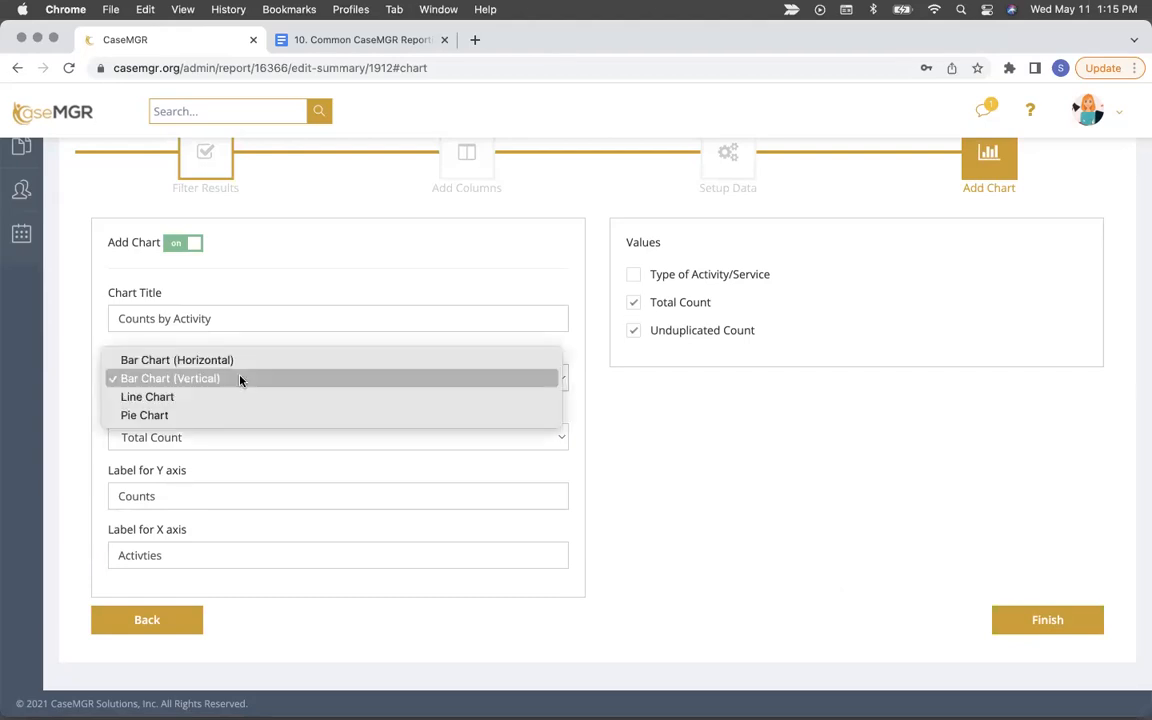
left_click(211, 443)
left_click(211, 443)
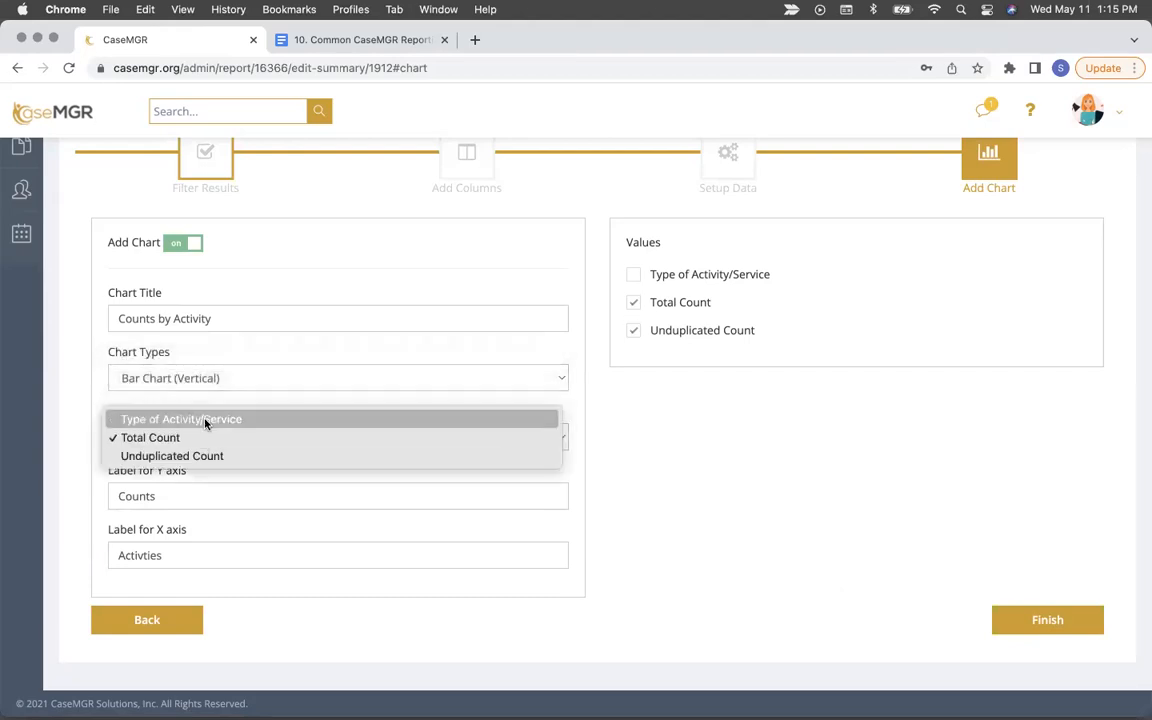
left_click(206, 420)
Step: Clear the custom label text for both the Y axis and the X axis
left_click(200, 491)
double_click(181, 498)
key("BackSpace")
left_click(208, 550)
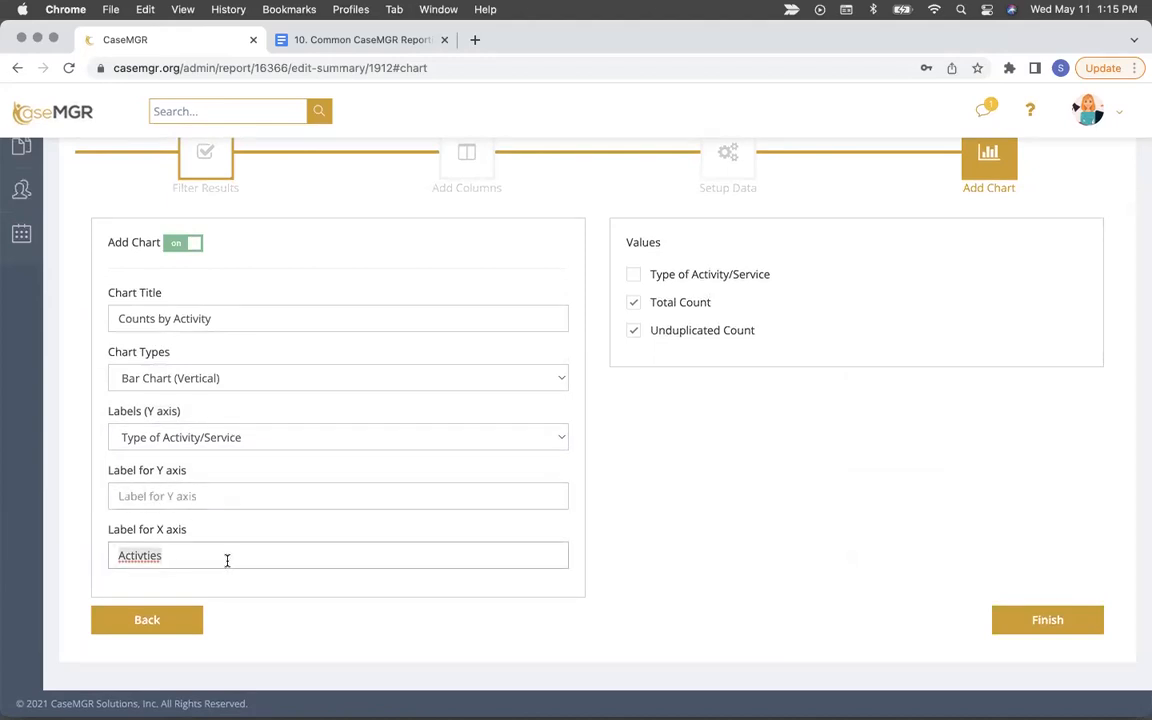
double_click(227, 561)
key("BackSpace")
Step: Review the available chart types and the columns in the Setup Data stage, and finish the summary
scroll(360, 553, "up", 3)
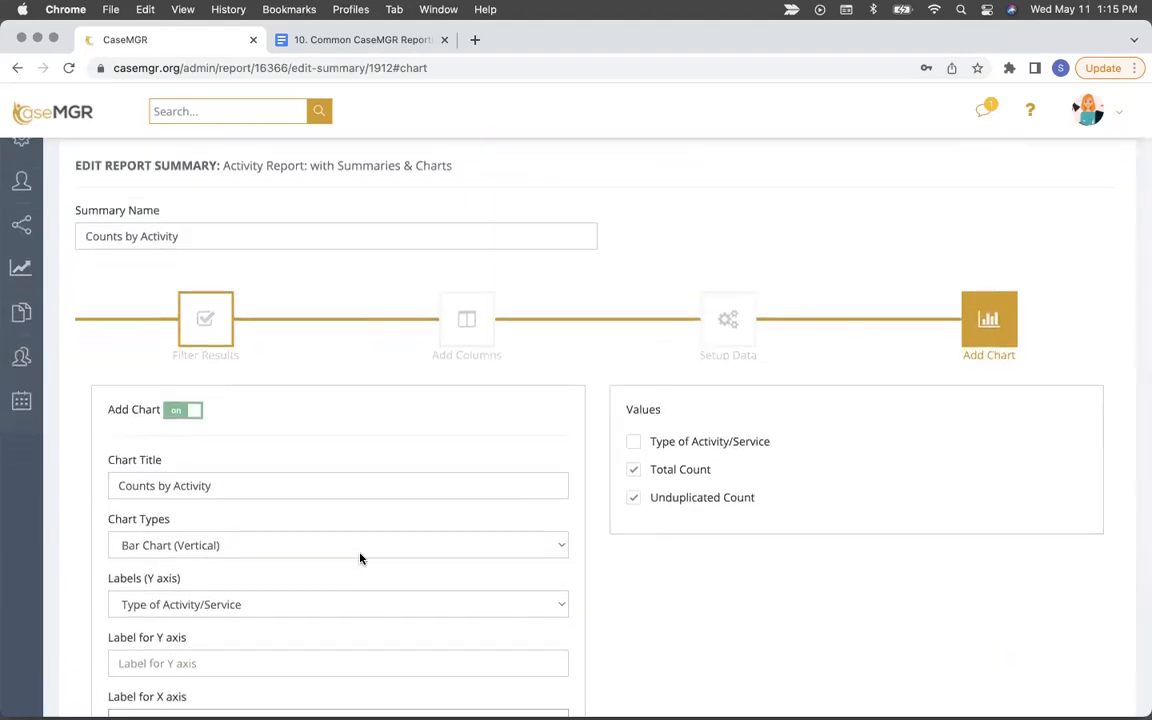
scroll(360, 558, "down", 3)
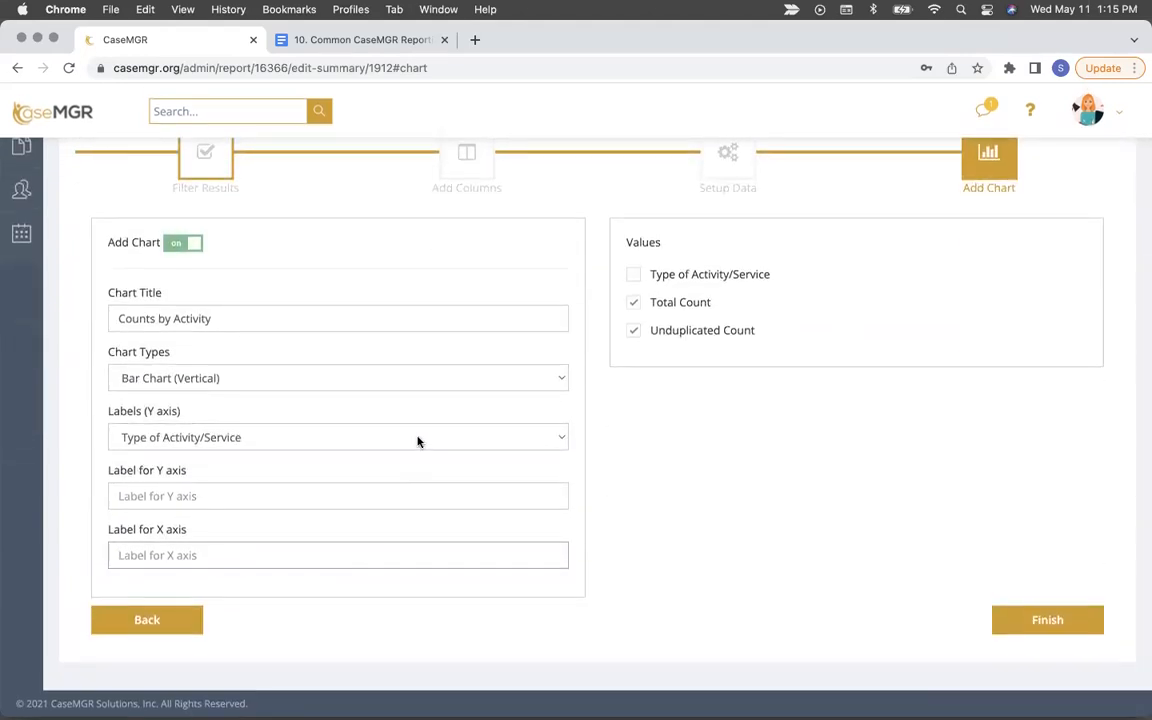
left_click(394, 381)
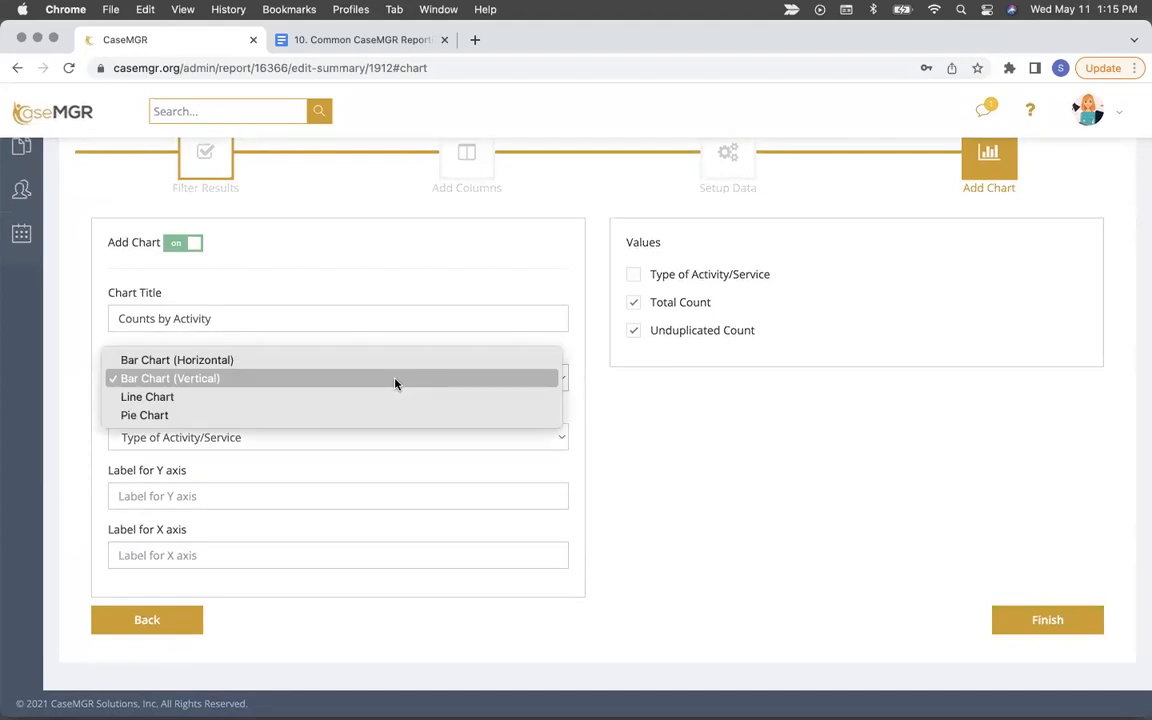
left_click(790, 514)
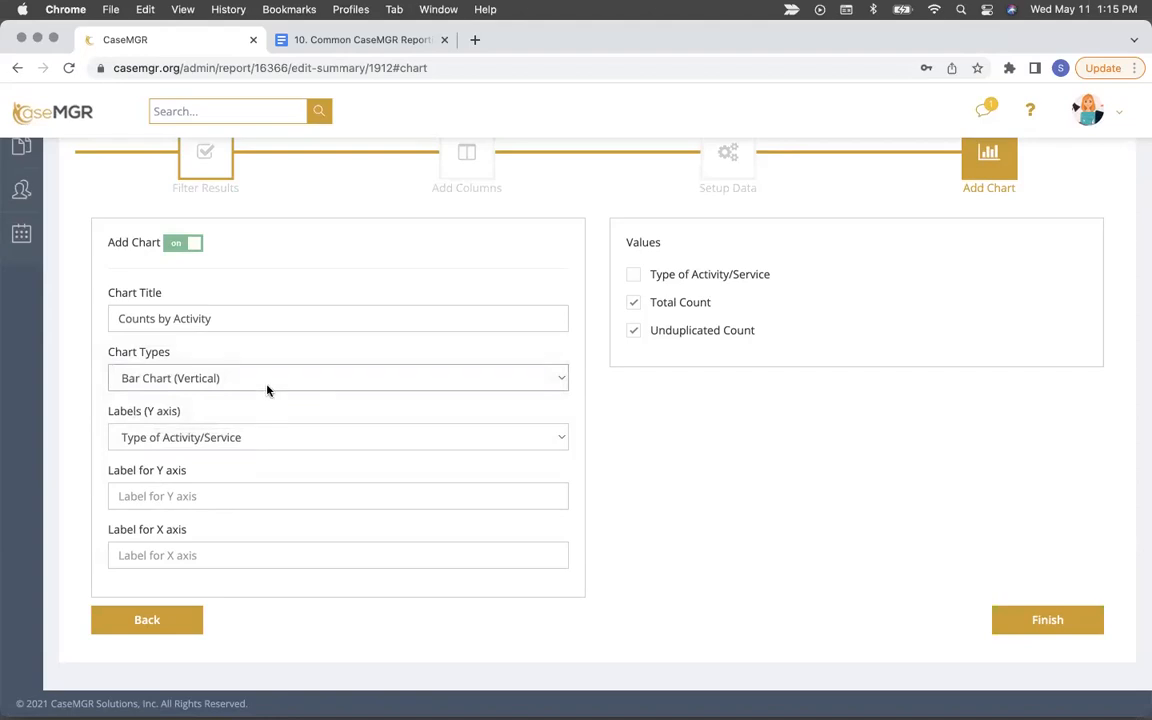
scroll(462, 299, "up", 1)
scroll(464, 300, "down", 1)
left_click(155, 619)
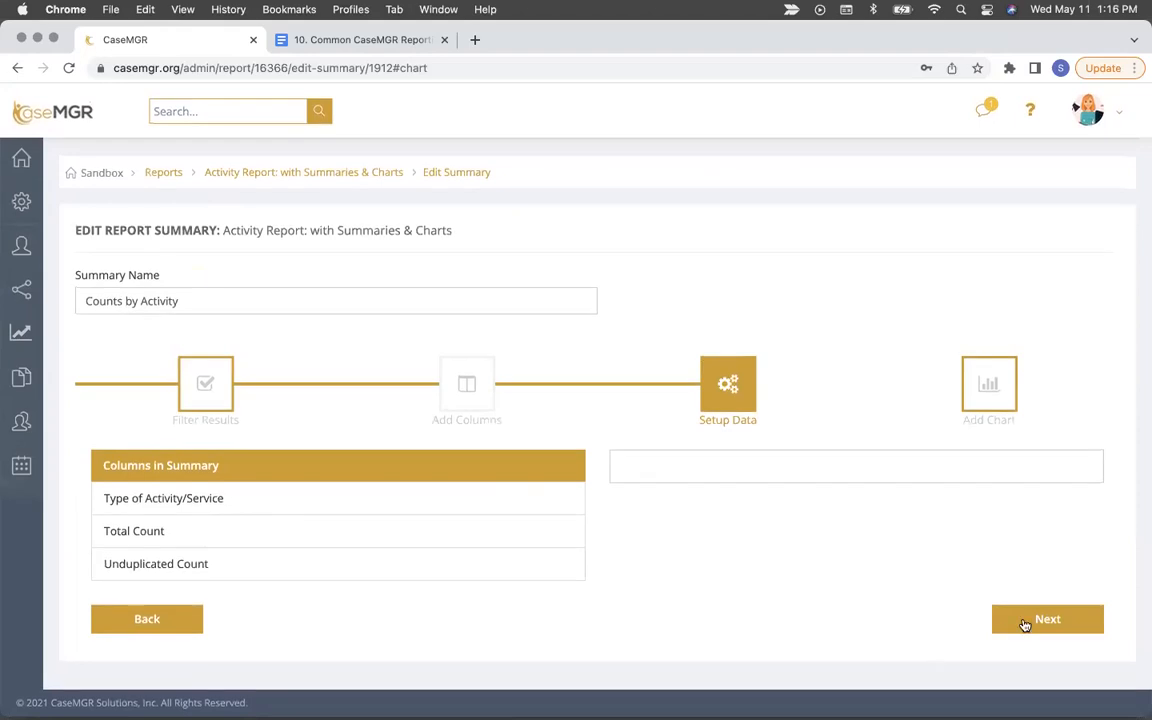
left_click(1023, 621)
scroll(1023, 624, "down", 1)
left_click(1018, 622)
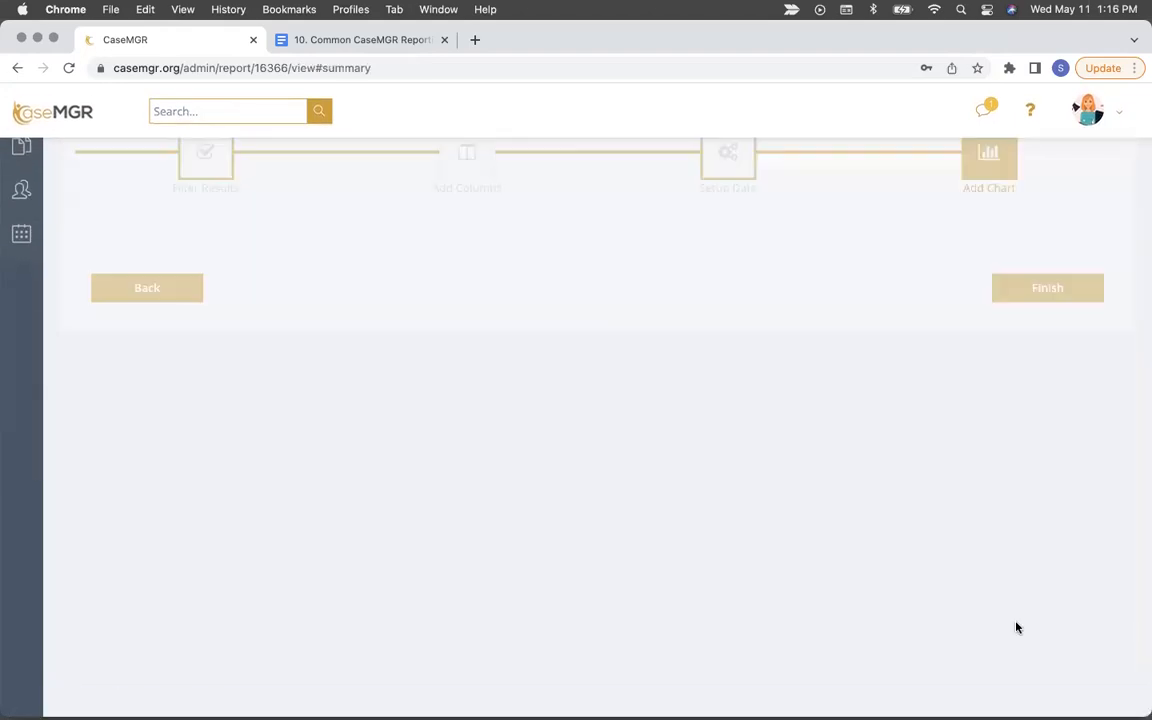
Step: Reopen the Counts by Activity summary for editing and change its chart type to Line Chart
scroll(869, 337, "up", 3)
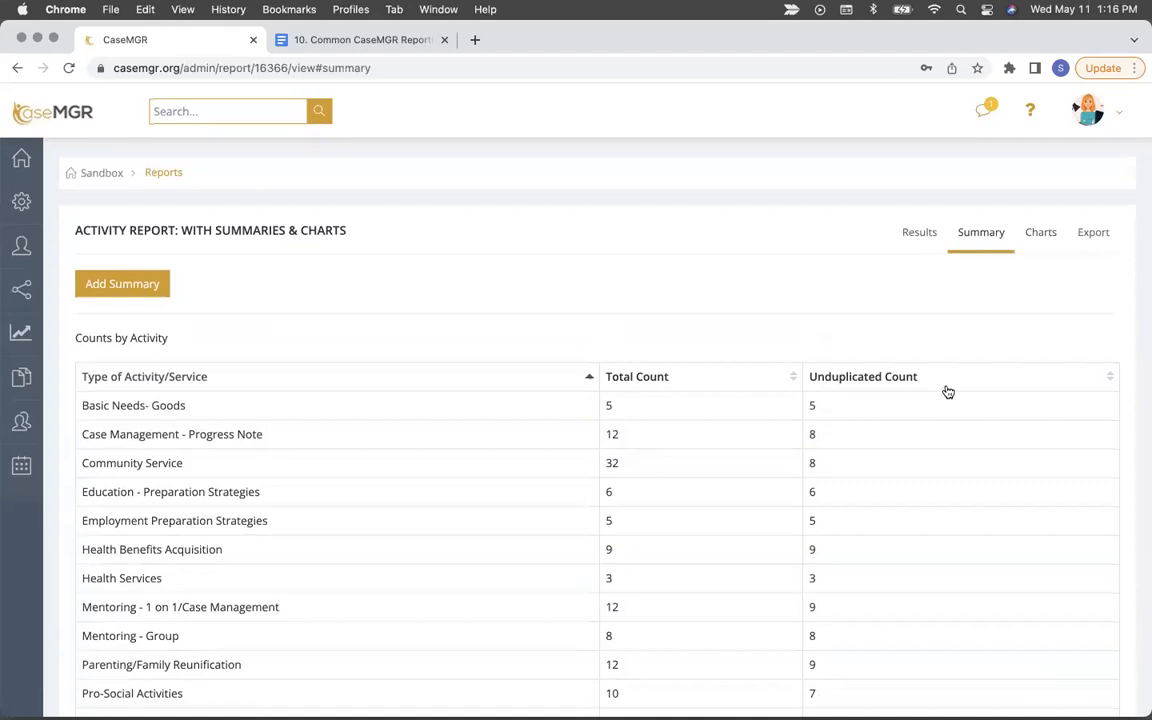
scroll(946, 391, "down", 3)
left_click(1099, 637)
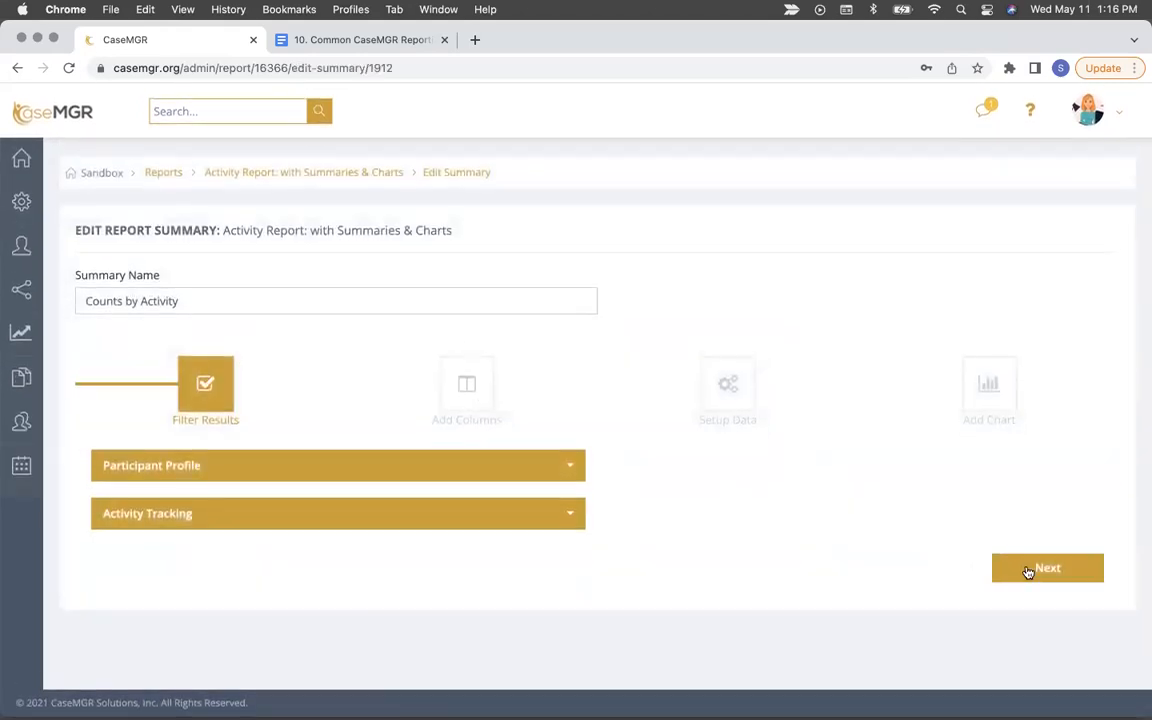
left_click(1024, 568)
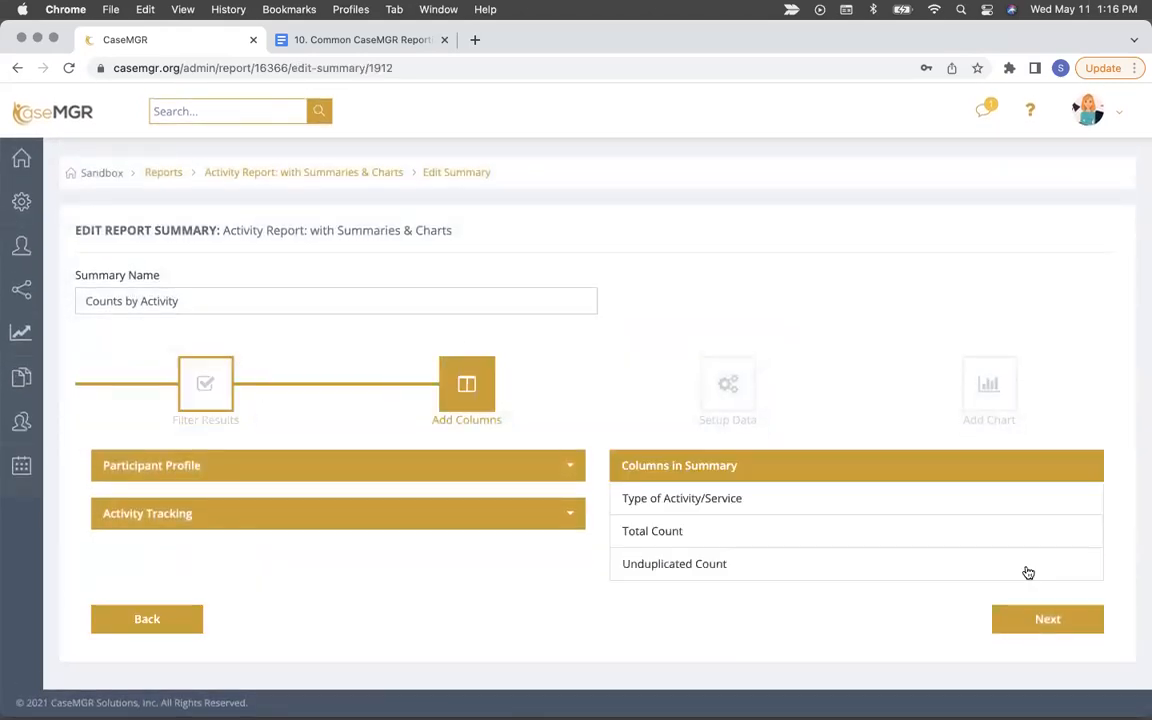
left_click(1023, 624)
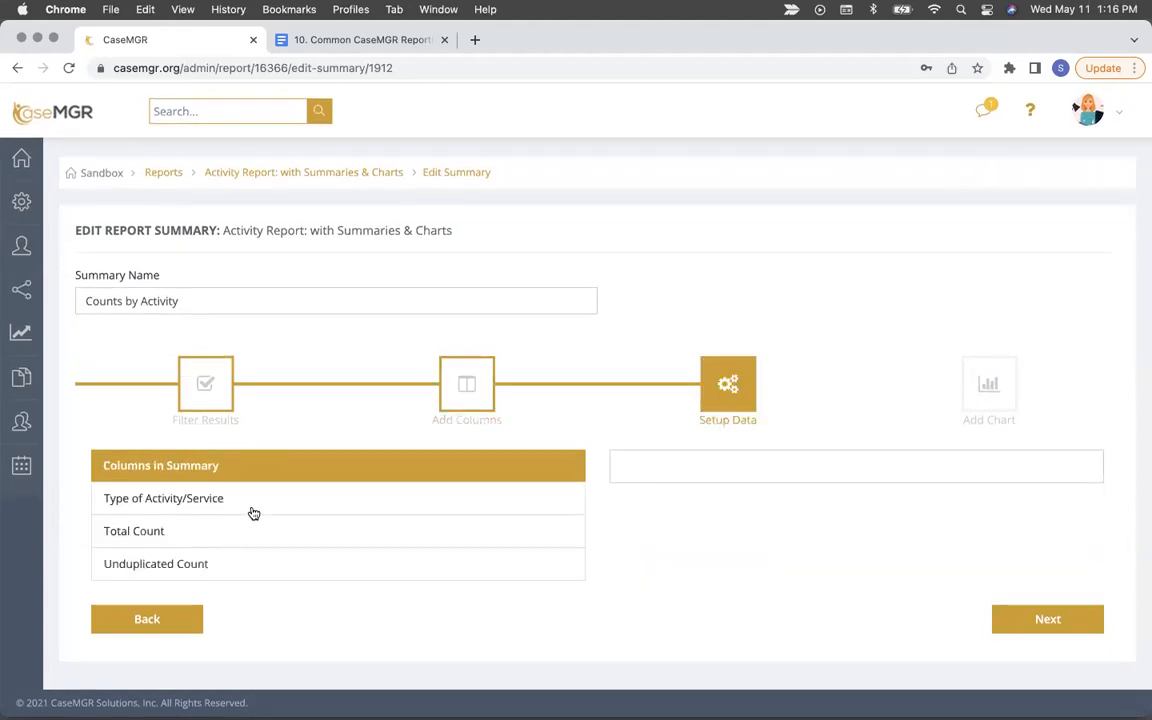
left_click(1047, 619)
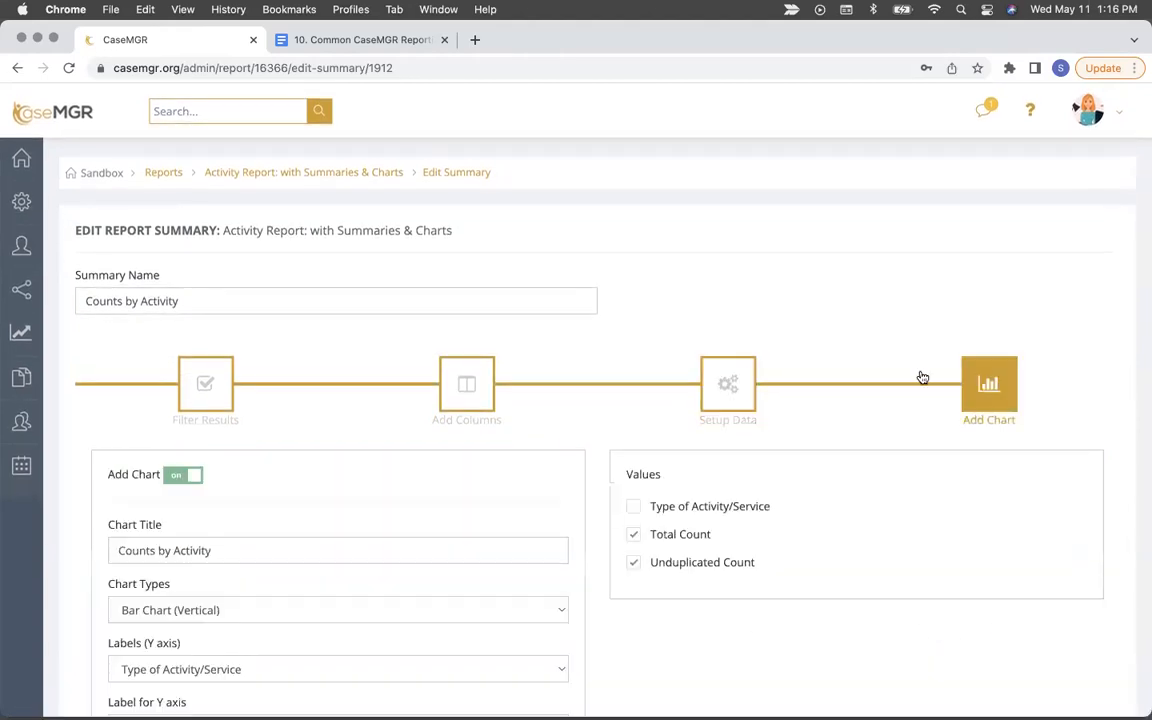
scroll(260, 420, "down", 5)
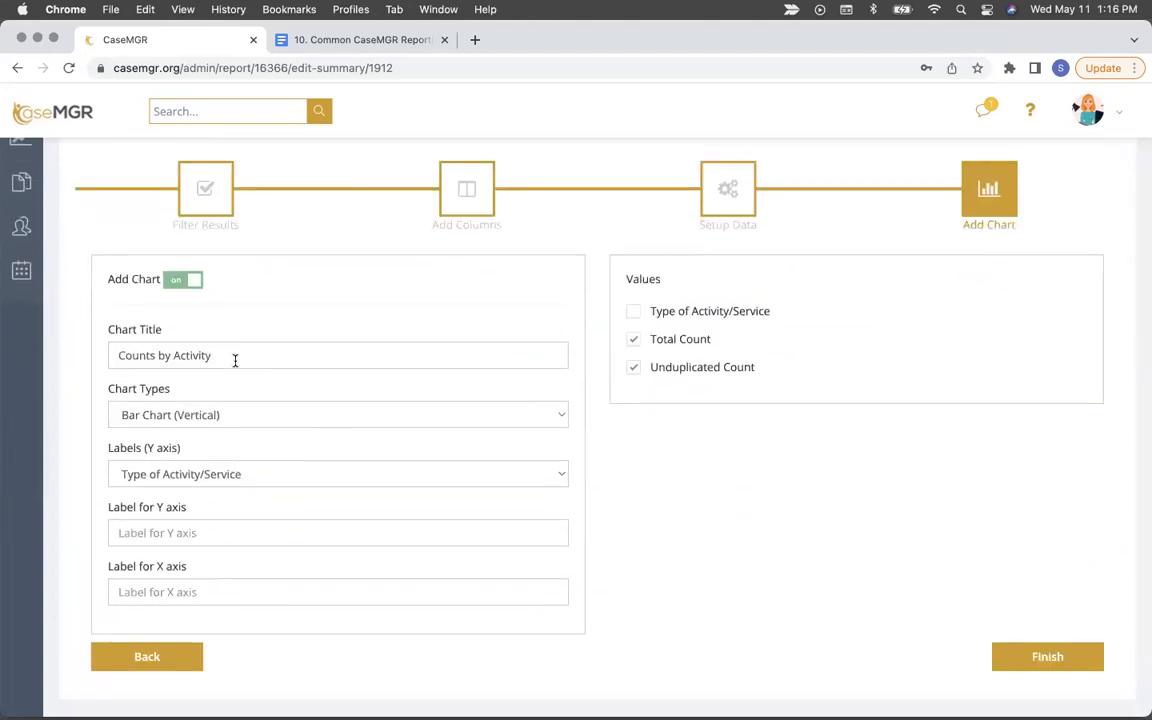
left_click(240, 414)
left_click(215, 432)
scroll(267, 459, "down", 1)
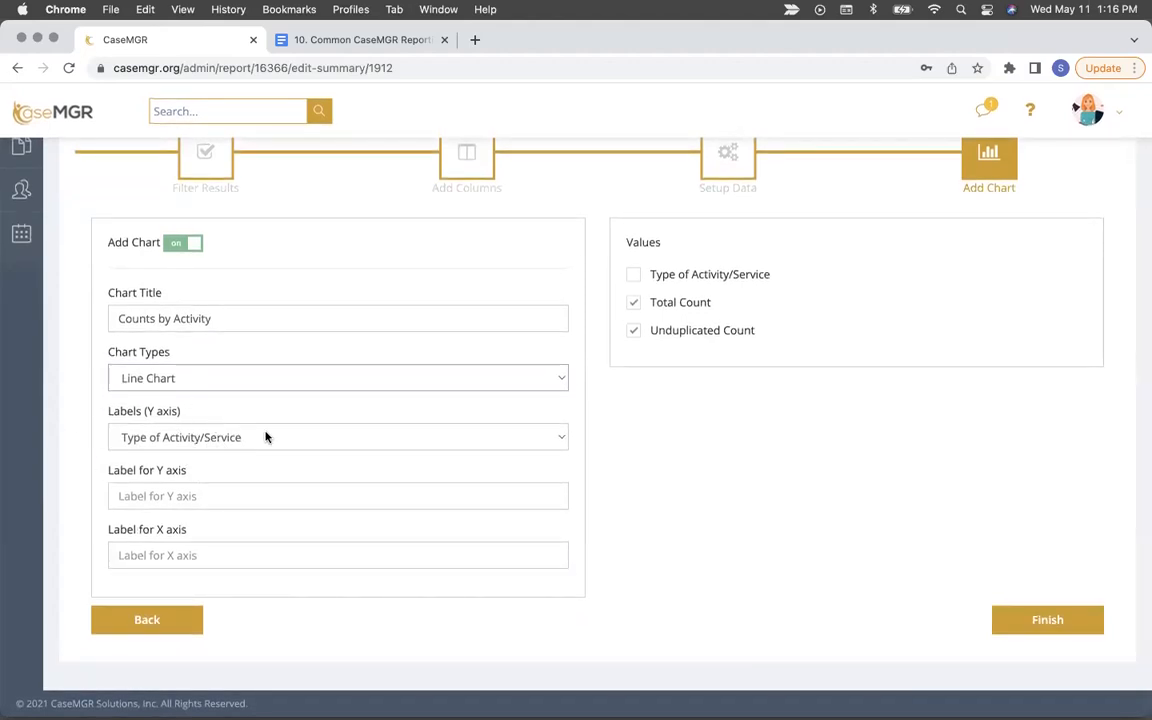
Step: Label the Y axis Activity Type and the X axis Counts, and finish the summary
left_click(251, 501)
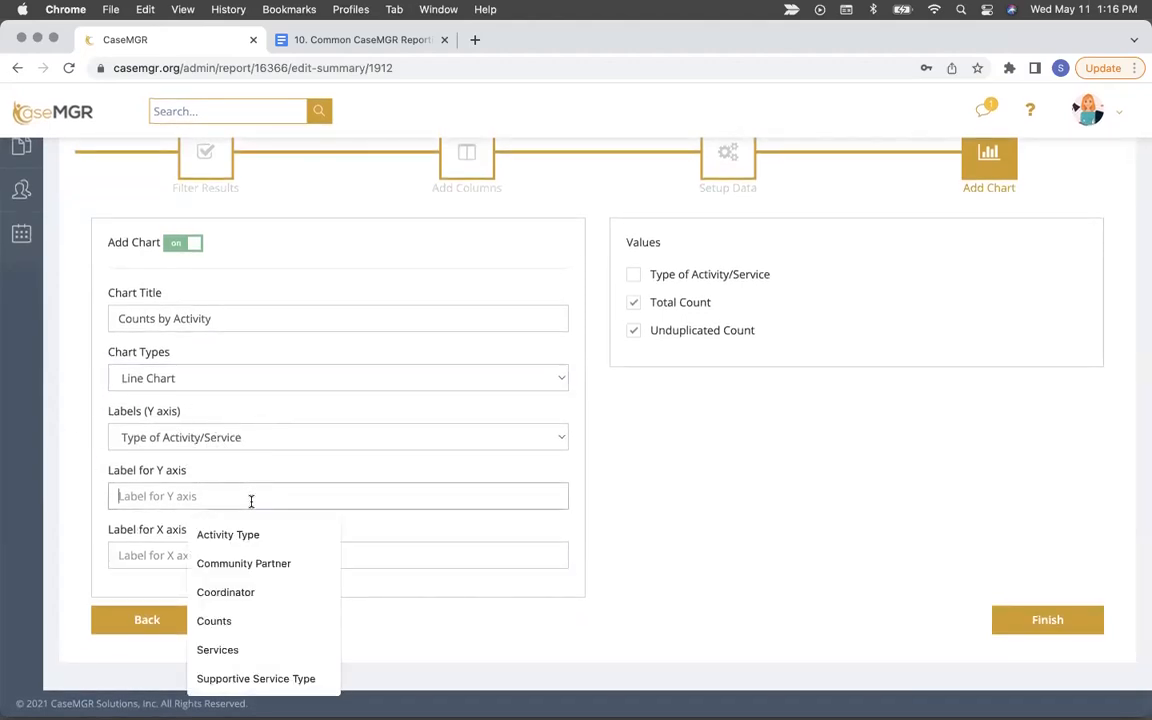
left_click(250, 530)
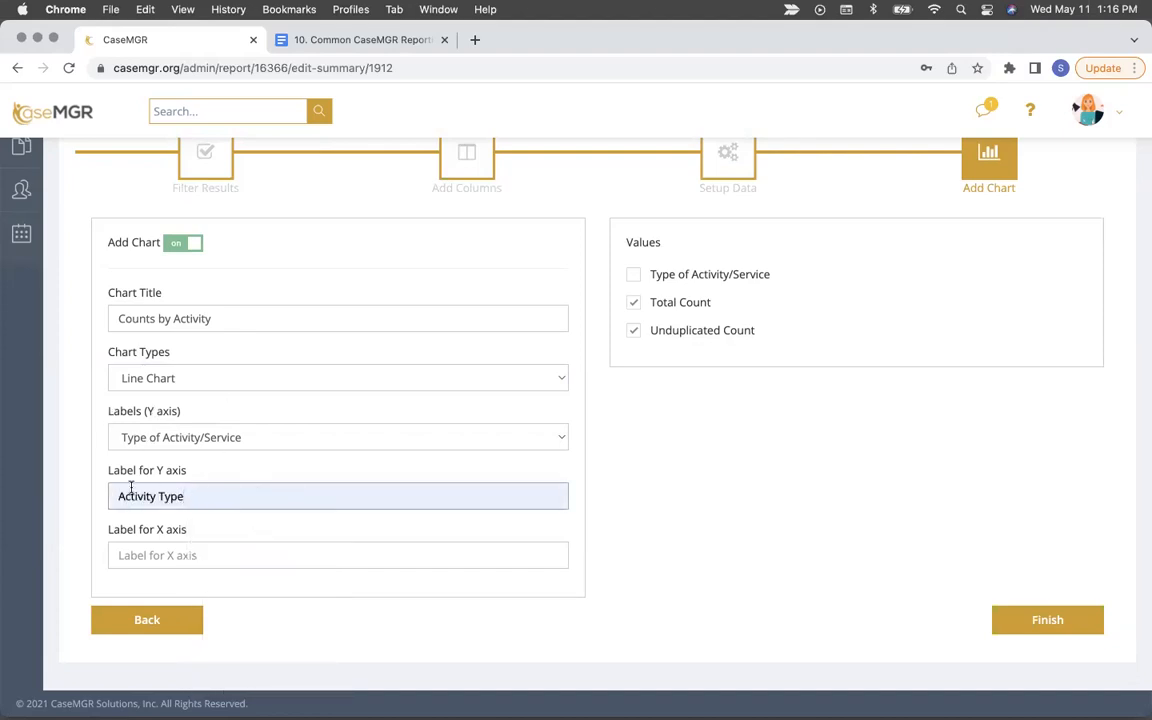
left_click(198, 551)
type("Counts")
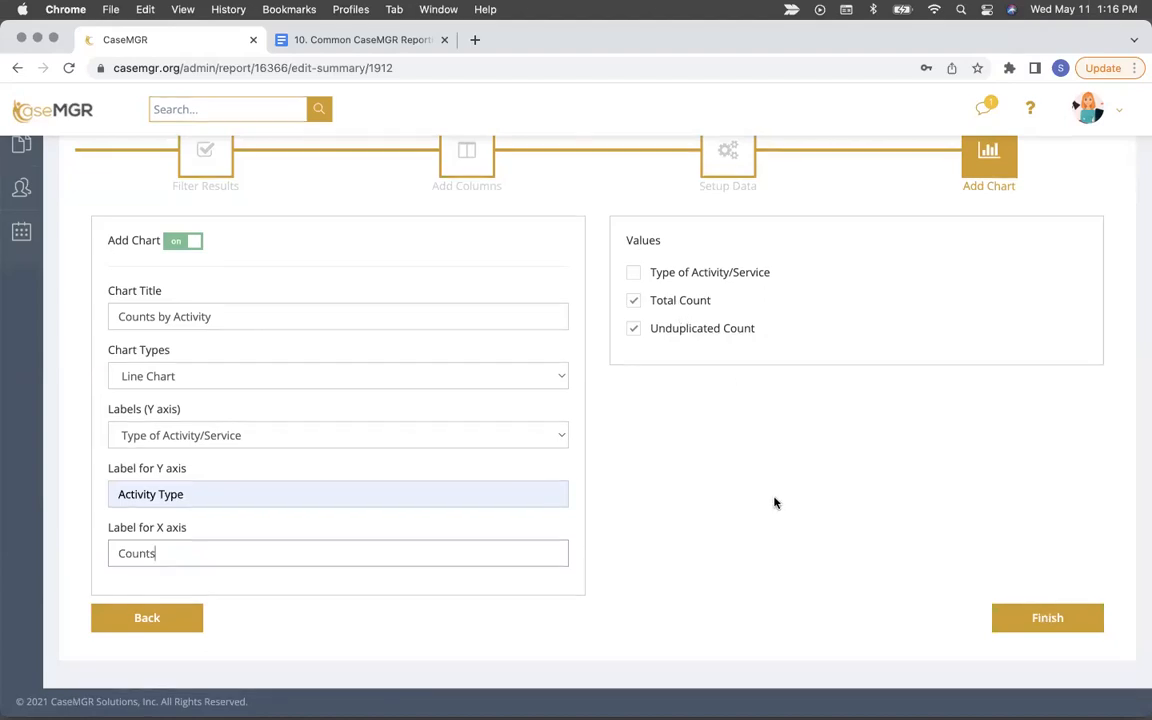
left_click(1040, 621)
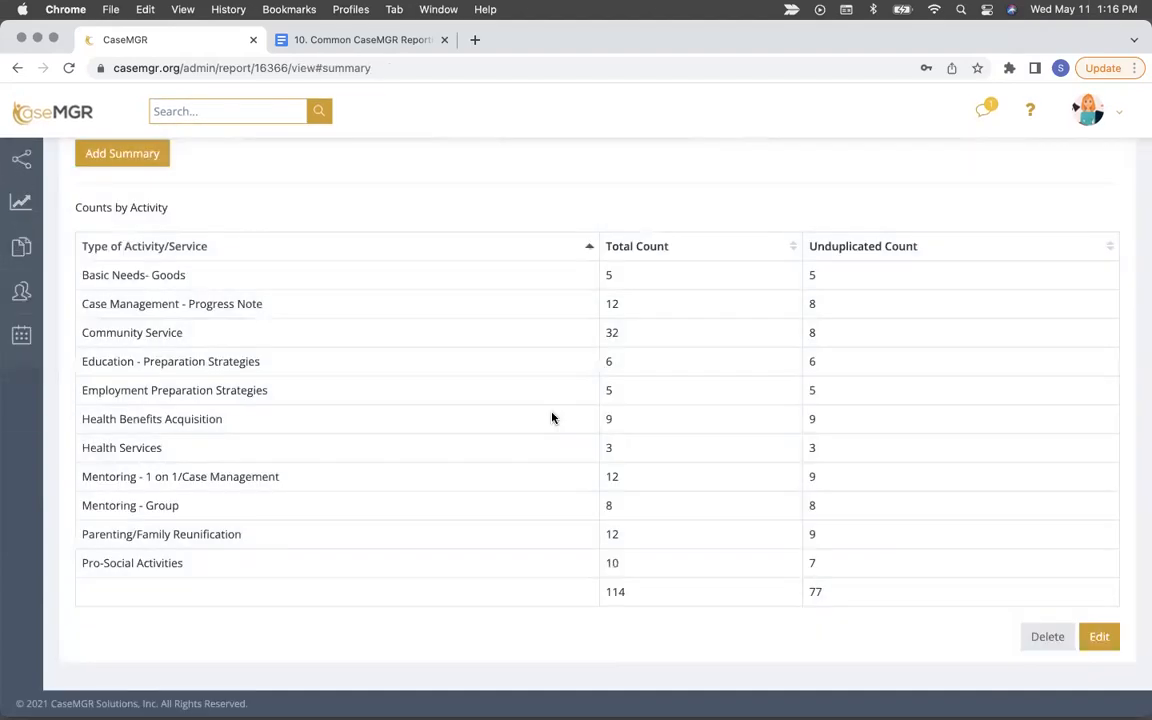
Step: Examine the line chart in the report's charts view, checking the data point for Health Services
left_click(1045, 238)
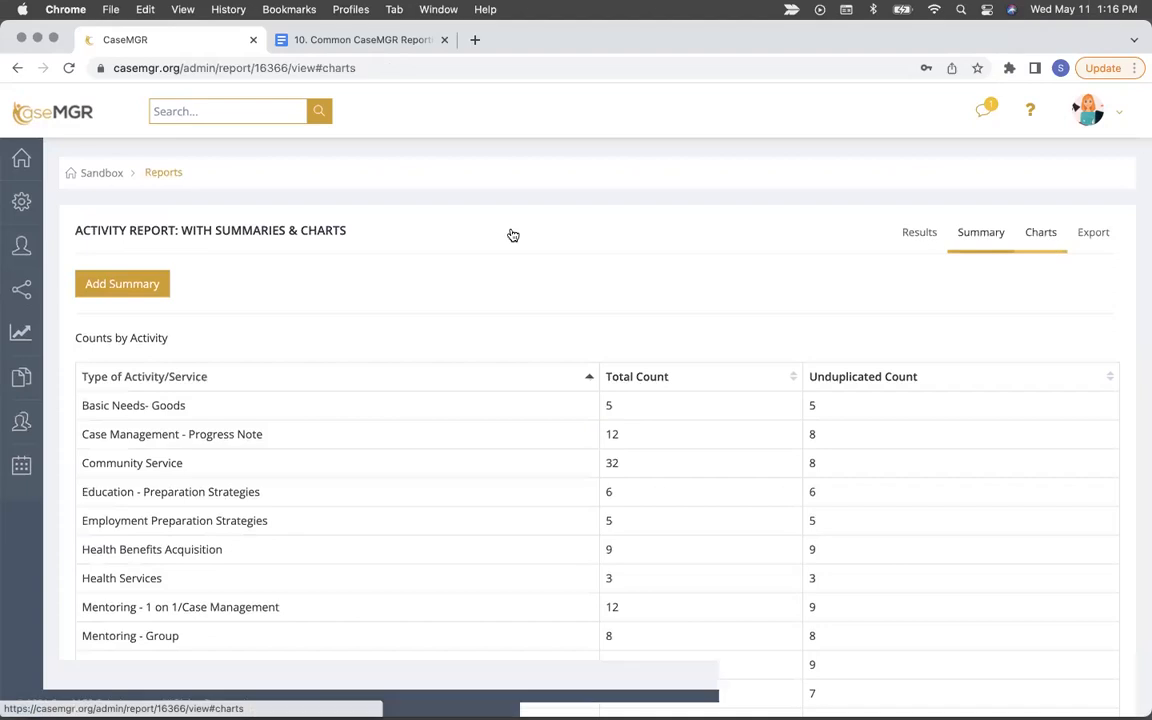
scroll(288, 456, "down", 1)
scroll(288, 456, "down", 2)
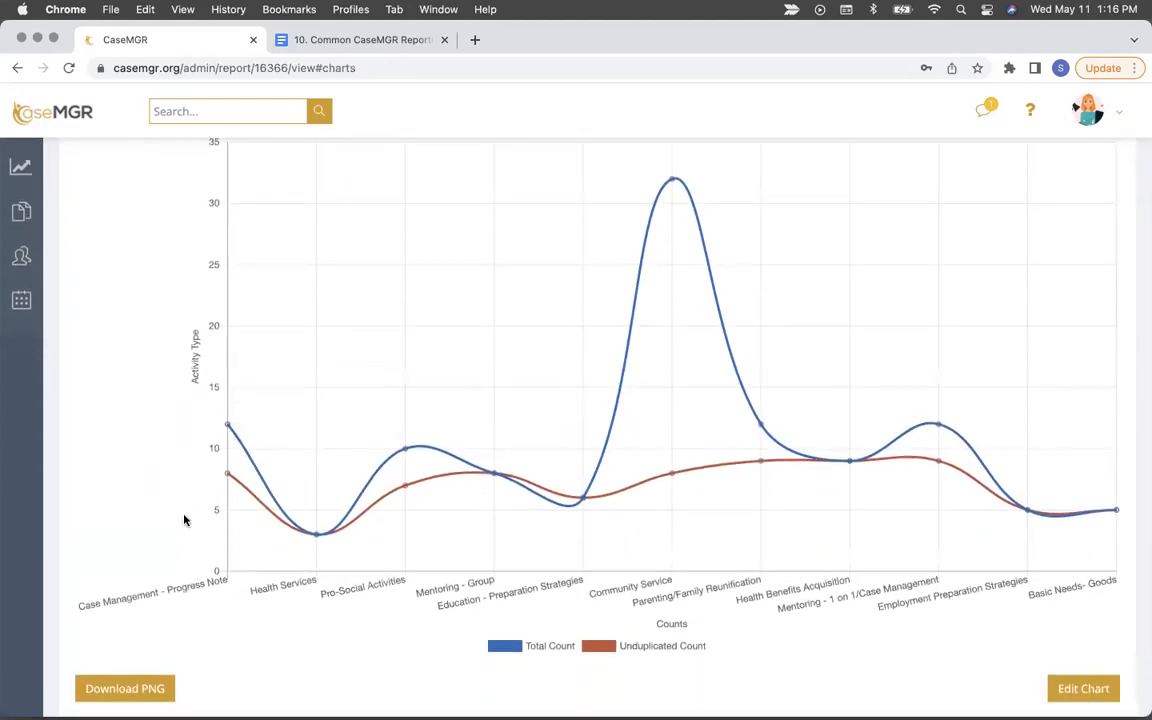
mouse_move(316, 537)
Step: Isolate the Total Count and Unduplicated Count lines in turn, restore both, and inspect the Health Services data point
scroll(663, 609, "down", 2)
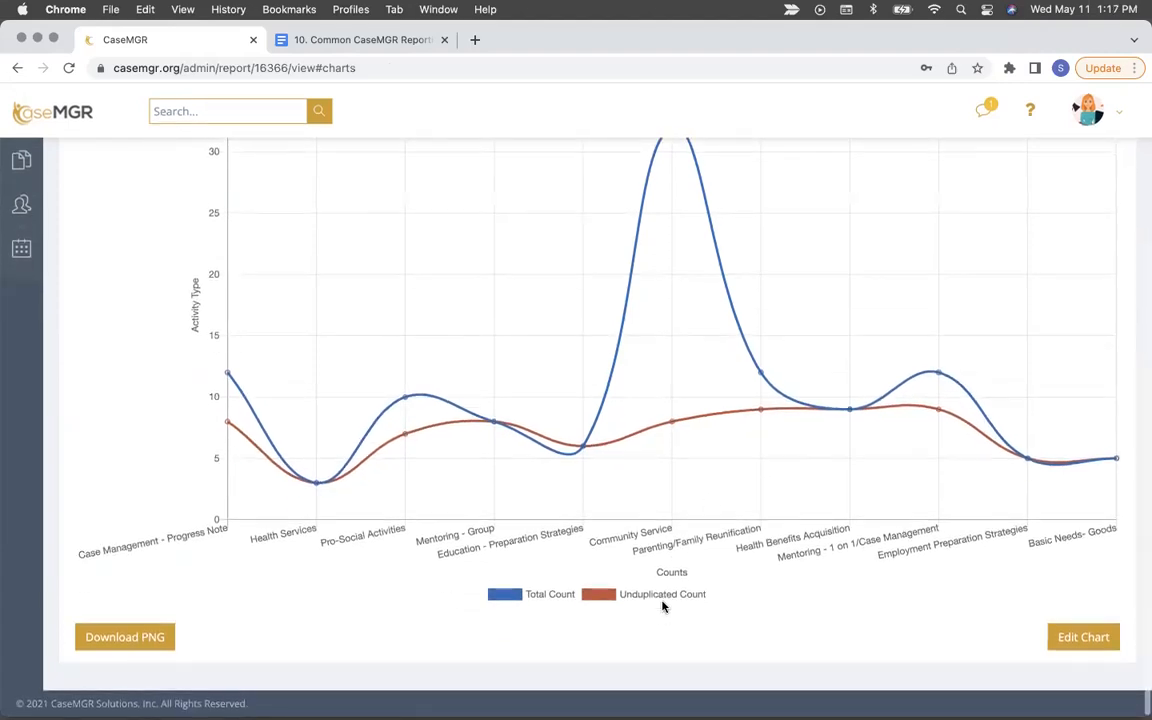
left_click(658, 596)
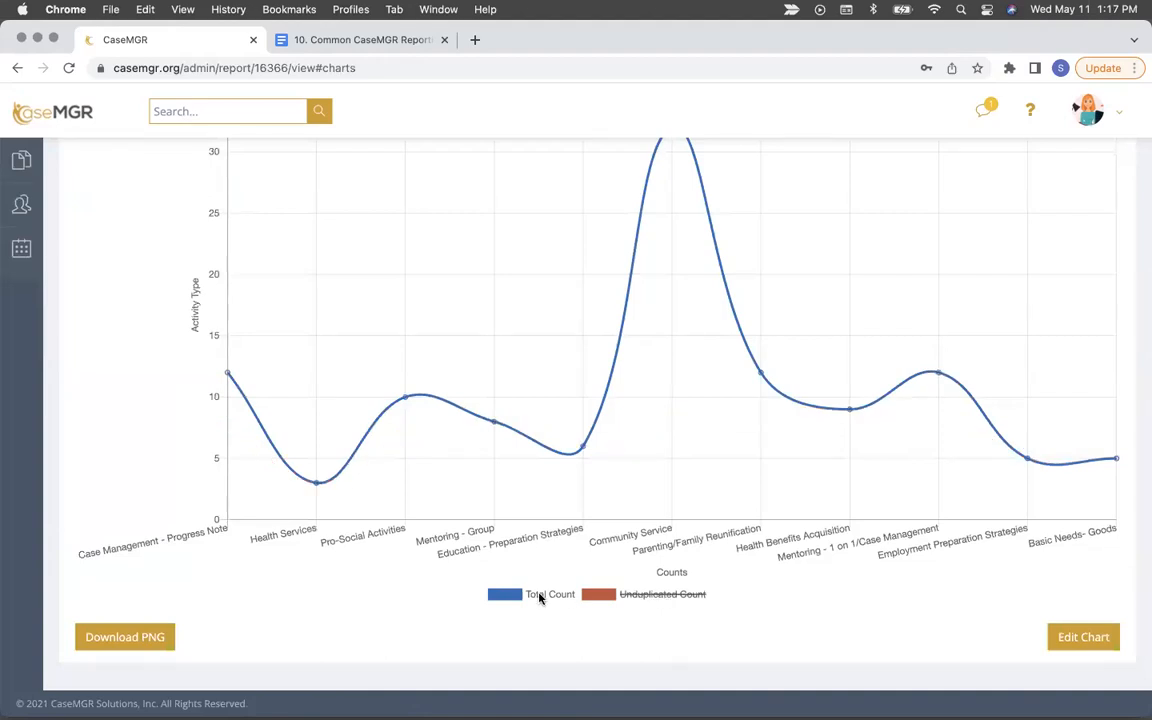
left_click(540, 597)
left_click(654, 597)
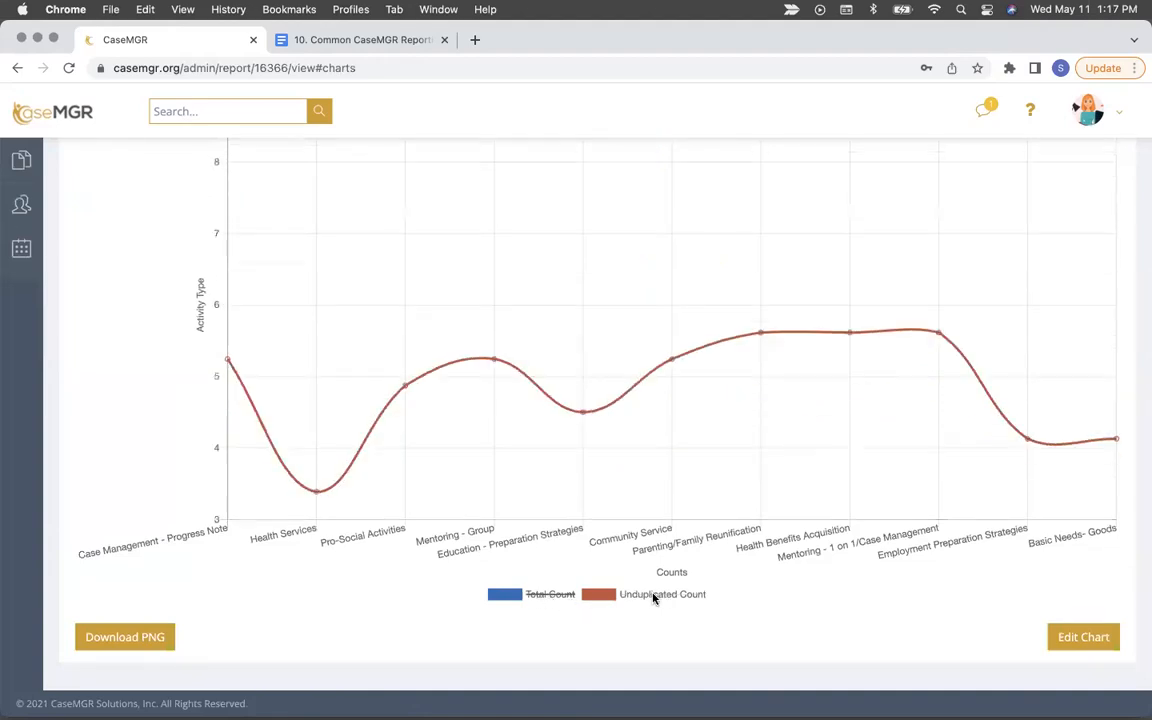
scroll(689, 504, "up", 1)
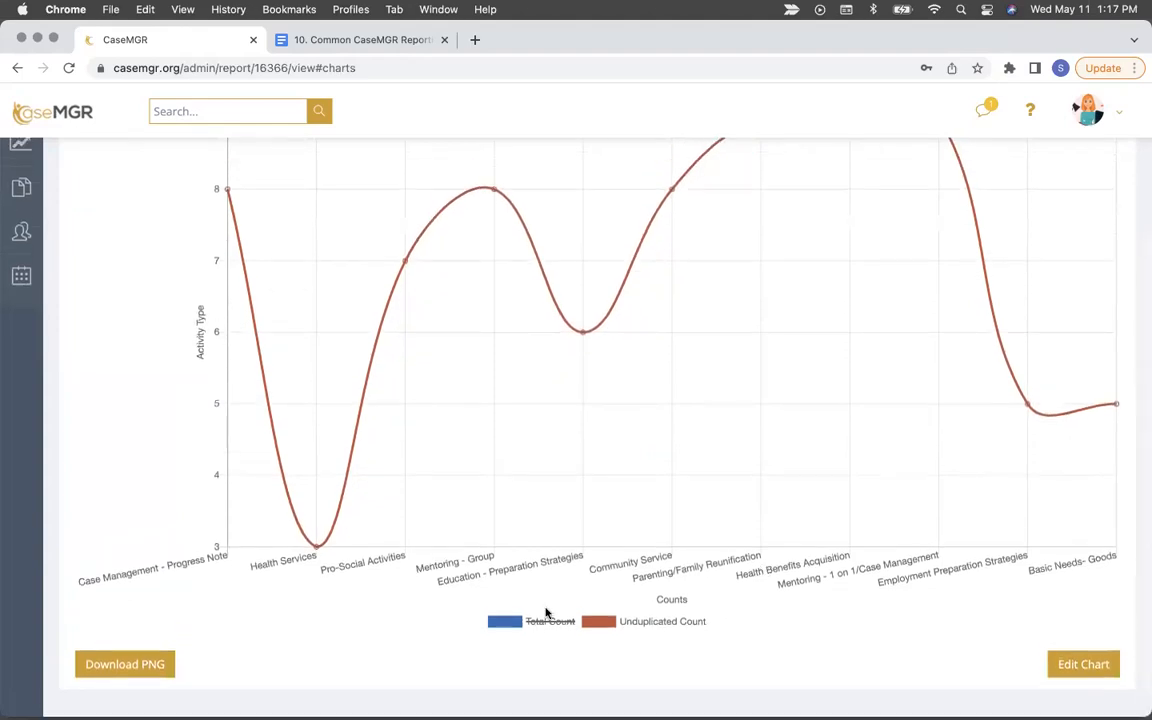
left_click(548, 622)
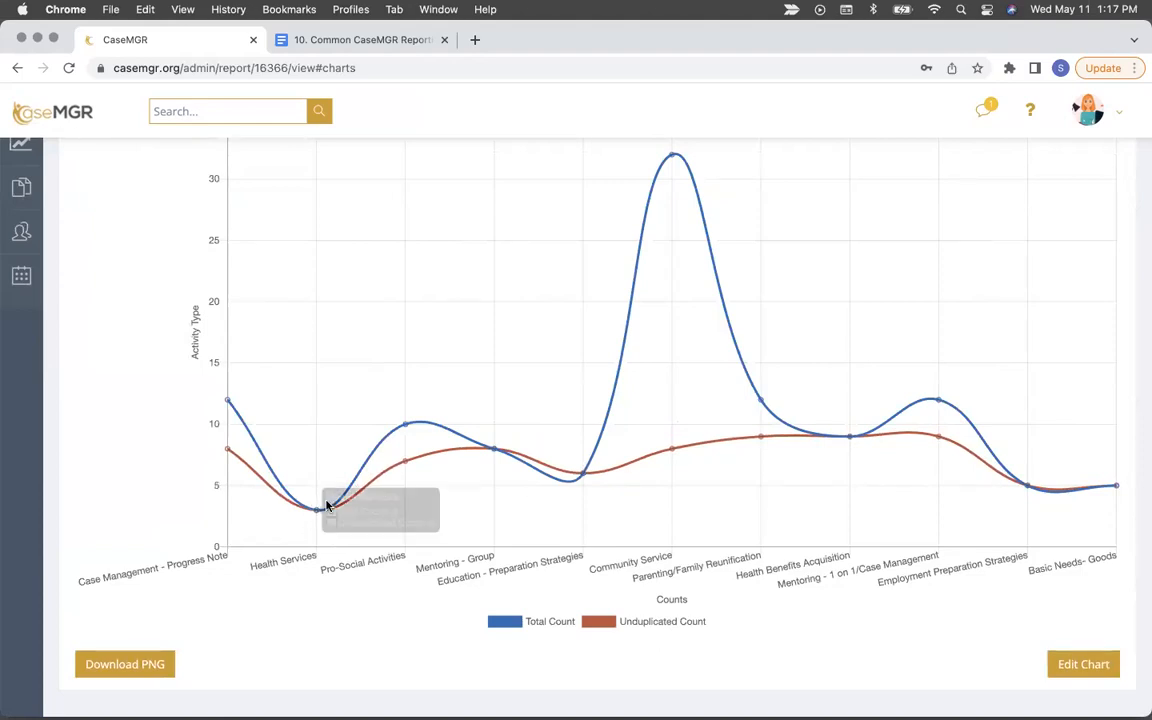
mouse_move(318, 512)
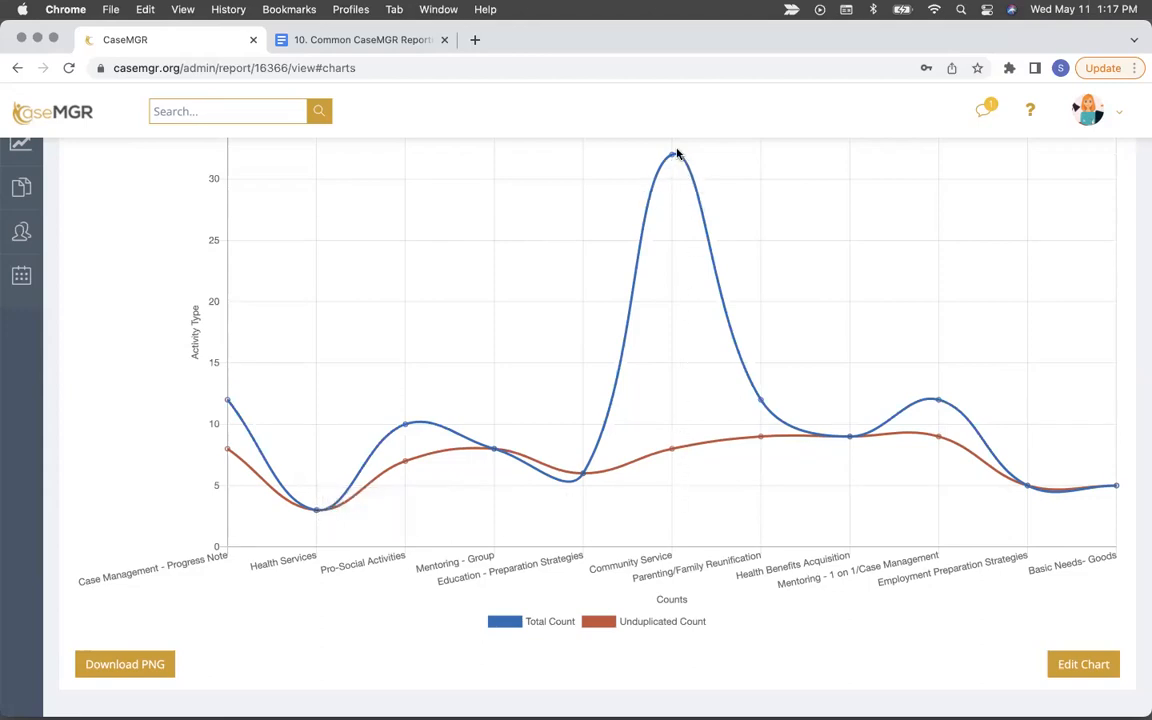
Step: Open the Counts by Activity line chart for editing and change its Y axis label to Counts
mouse_move(674, 450)
scroll(1080, 481, "up", 3)
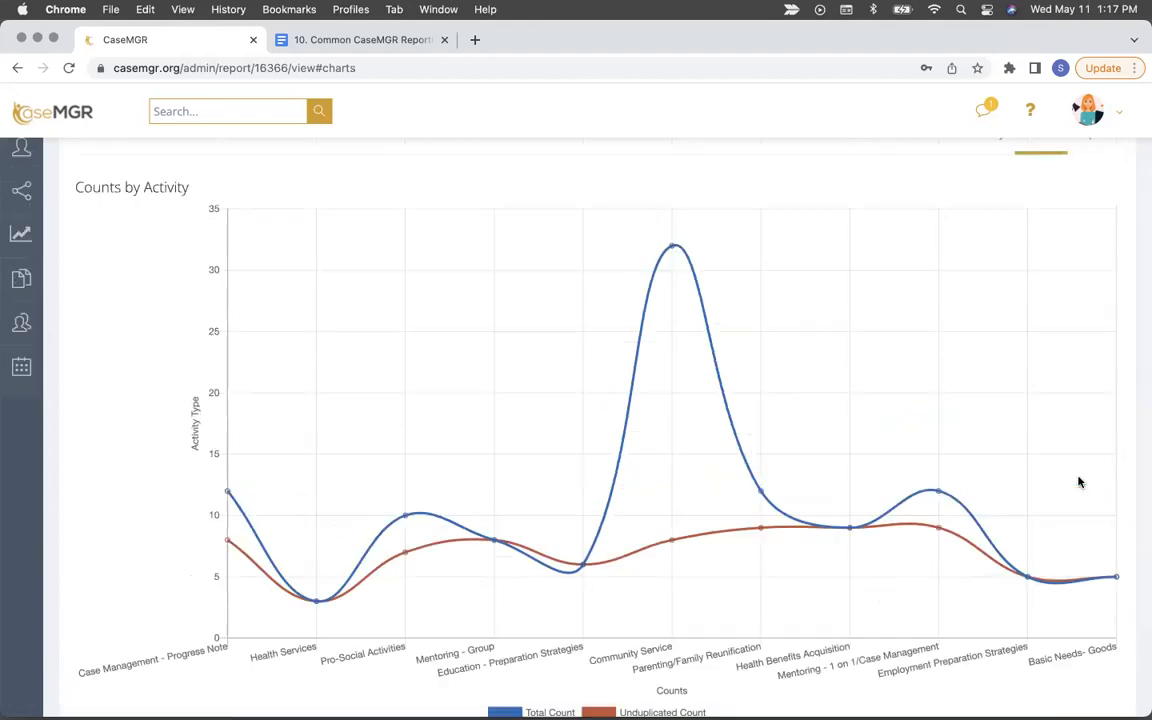
scroll(459, 700, "down", 4)
scroll(916, 465, "up", 1)
scroll(953, 540, "down", 1)
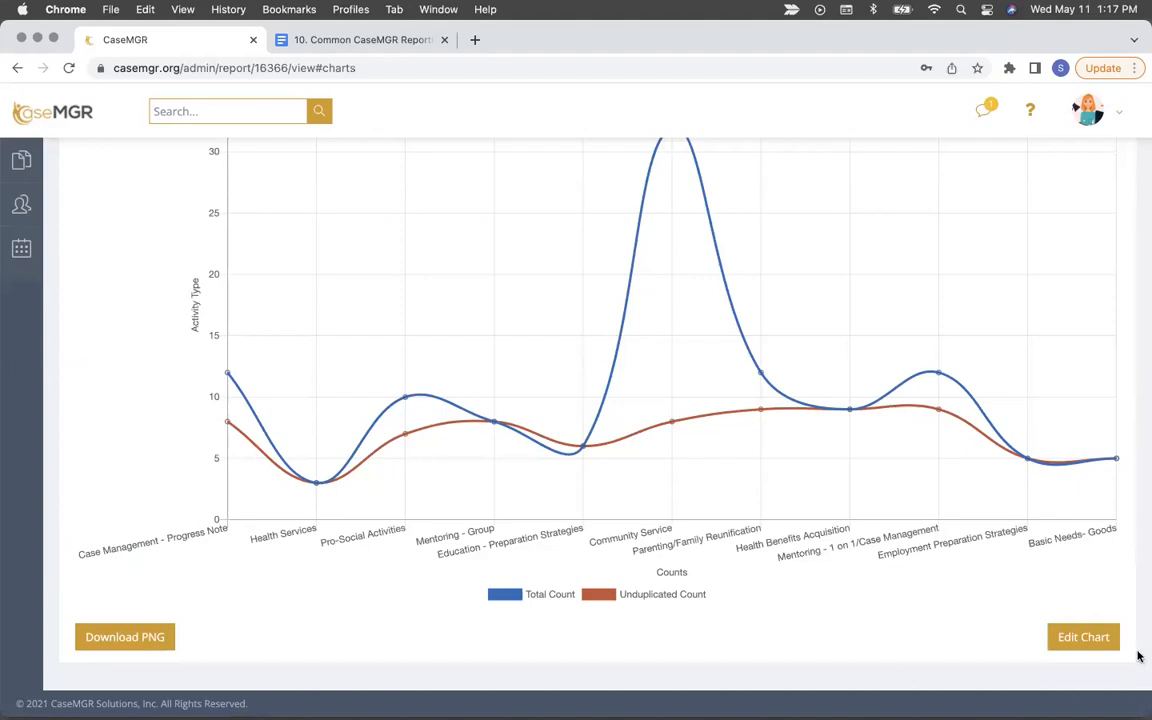
left_click(1083, 637)
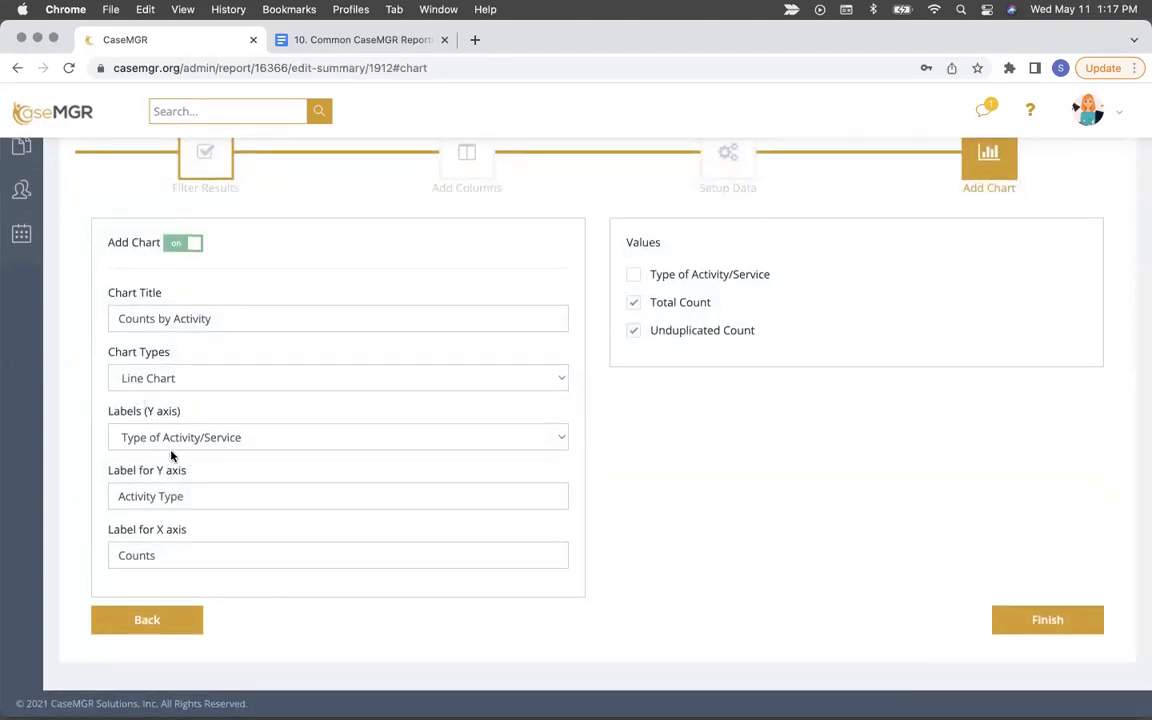
left_click_drag(190, 496, 131, 483)
type("Counts")
Step: Change the chart's X axis label to Activities and finish the summary
left_click(165, 557)
double_click(165, 557)
type("A")
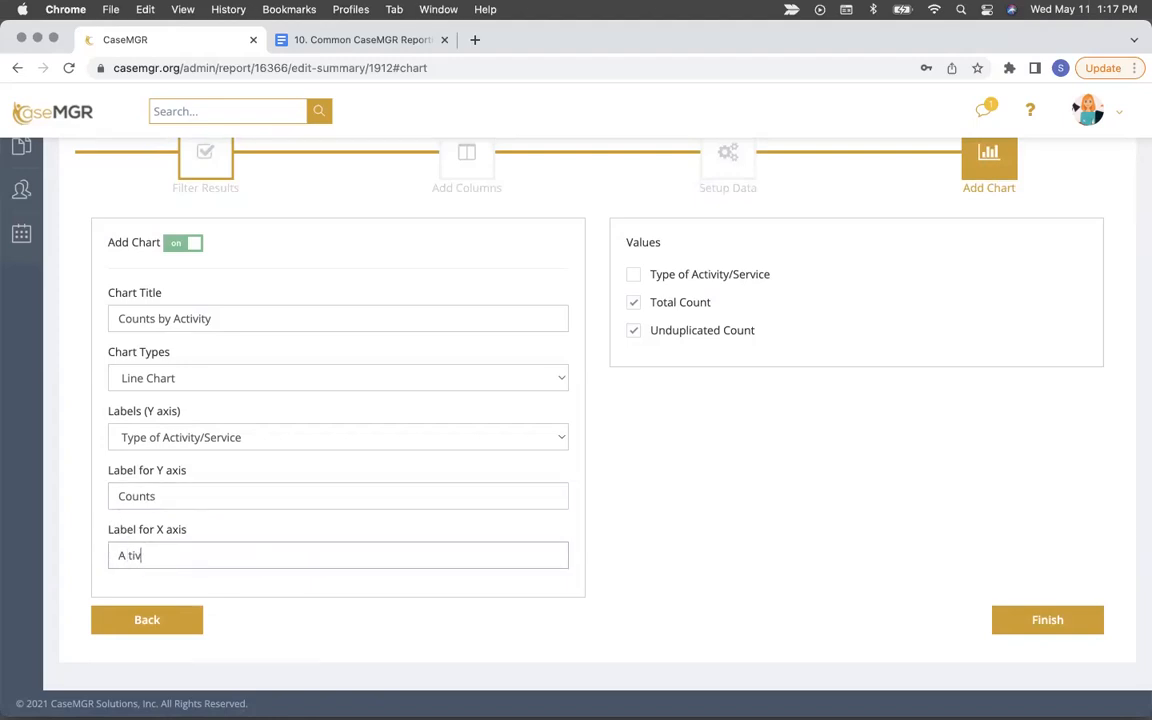
type("ctivities")
left_click(1033, 615)
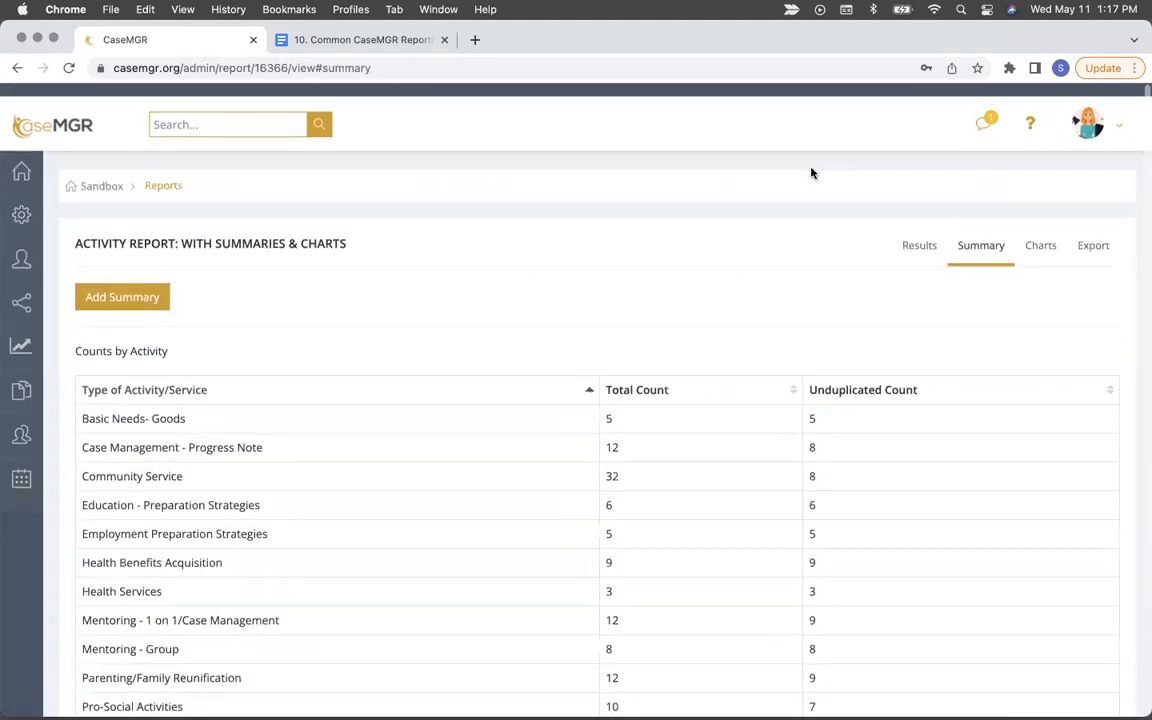
Step: Check the axis labels on the report's line chart, hiding and restoring the Unduplicated Count and Total Count lines in turn
left_click(1040, 232)
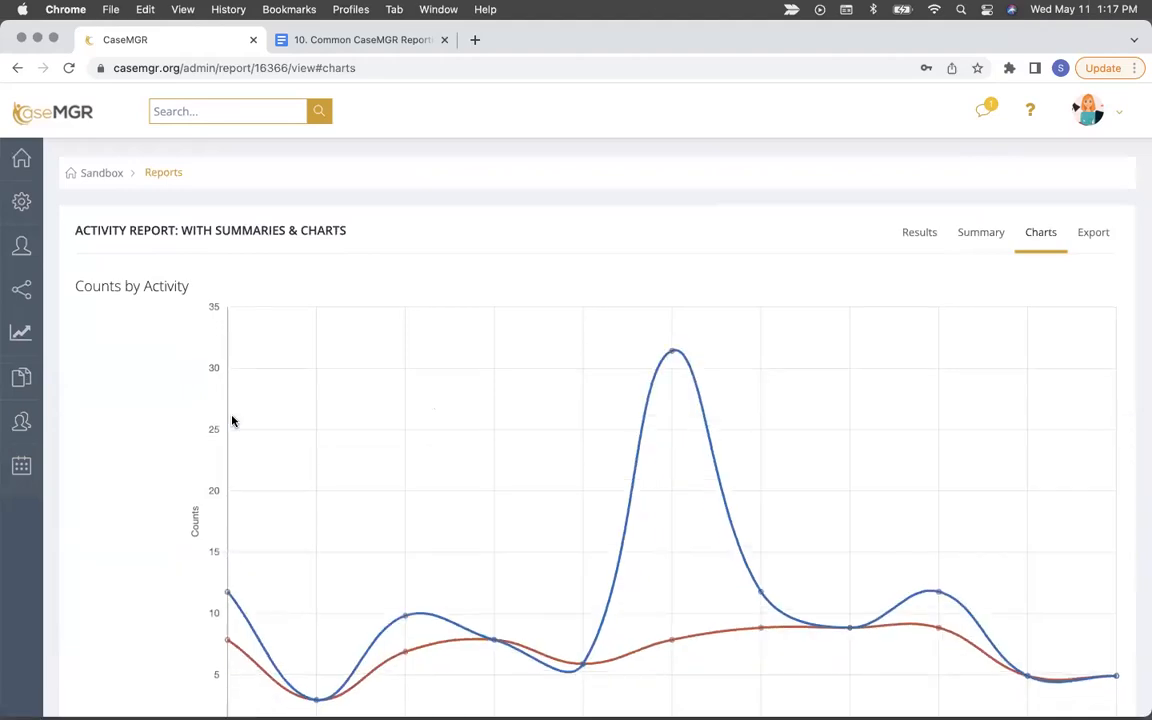
scroll(231, 420, "down", 4)
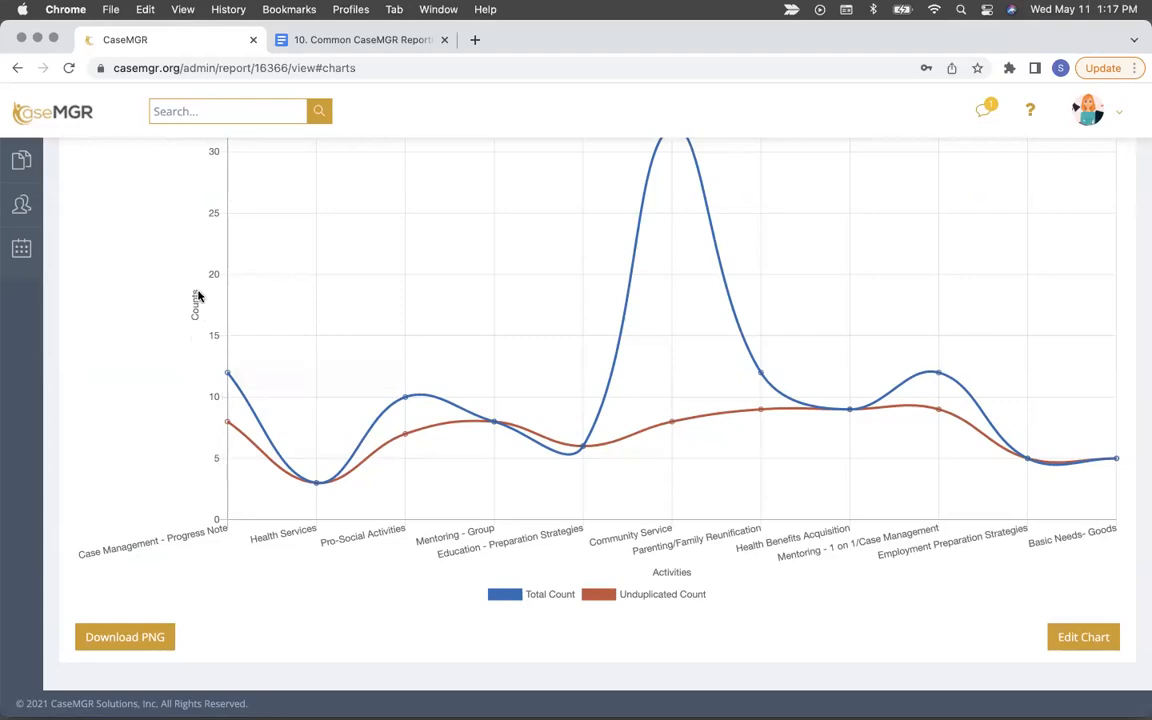
left_click(660, 600)
left_click(660, 600)
left_click(576, 600)
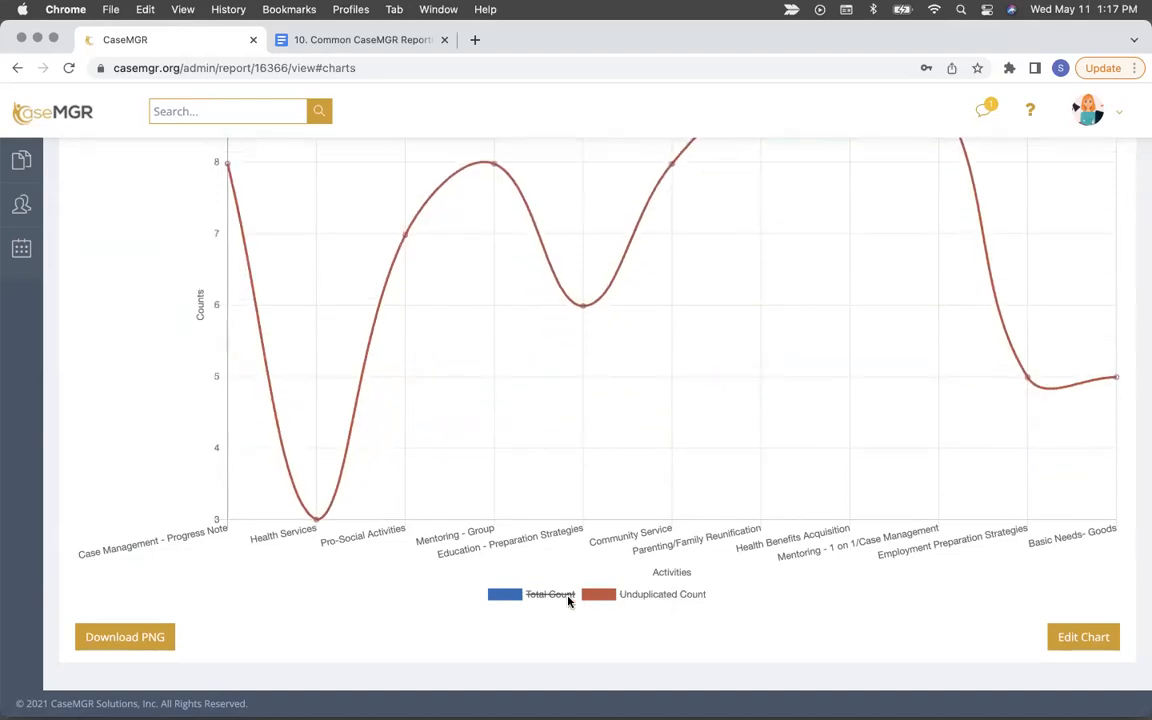
left_click(565, 597)
scroll(755, 573, "up", 1)
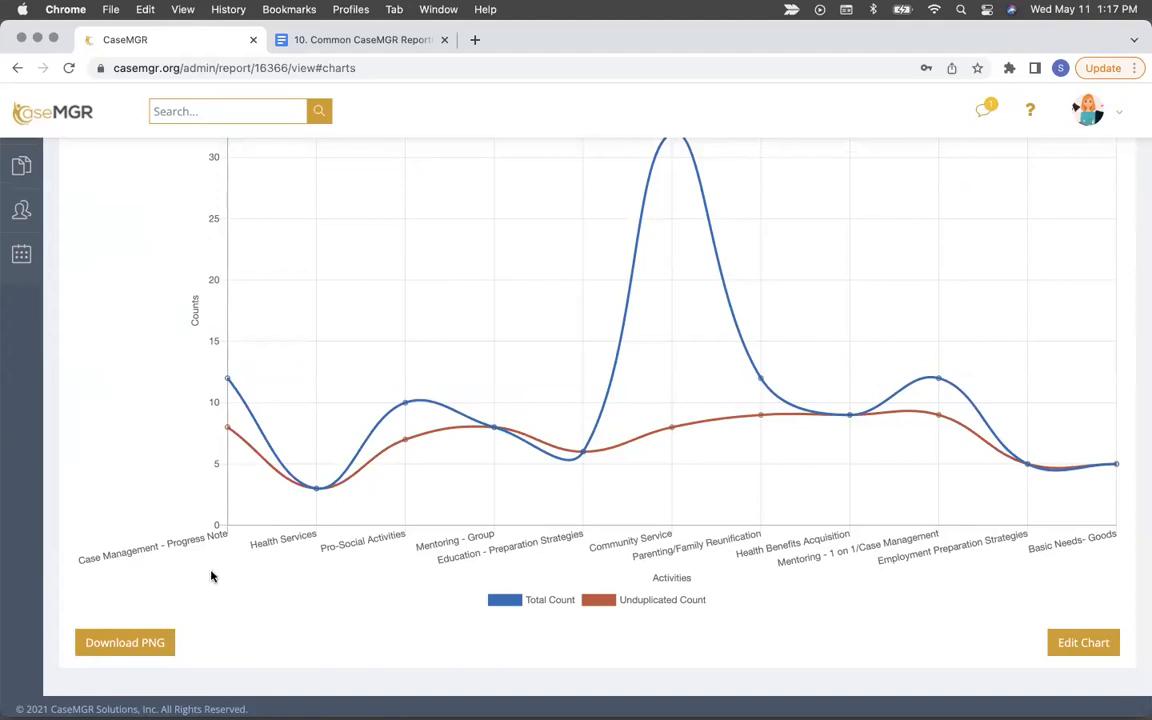
scroll(797, 336, "up", 5)
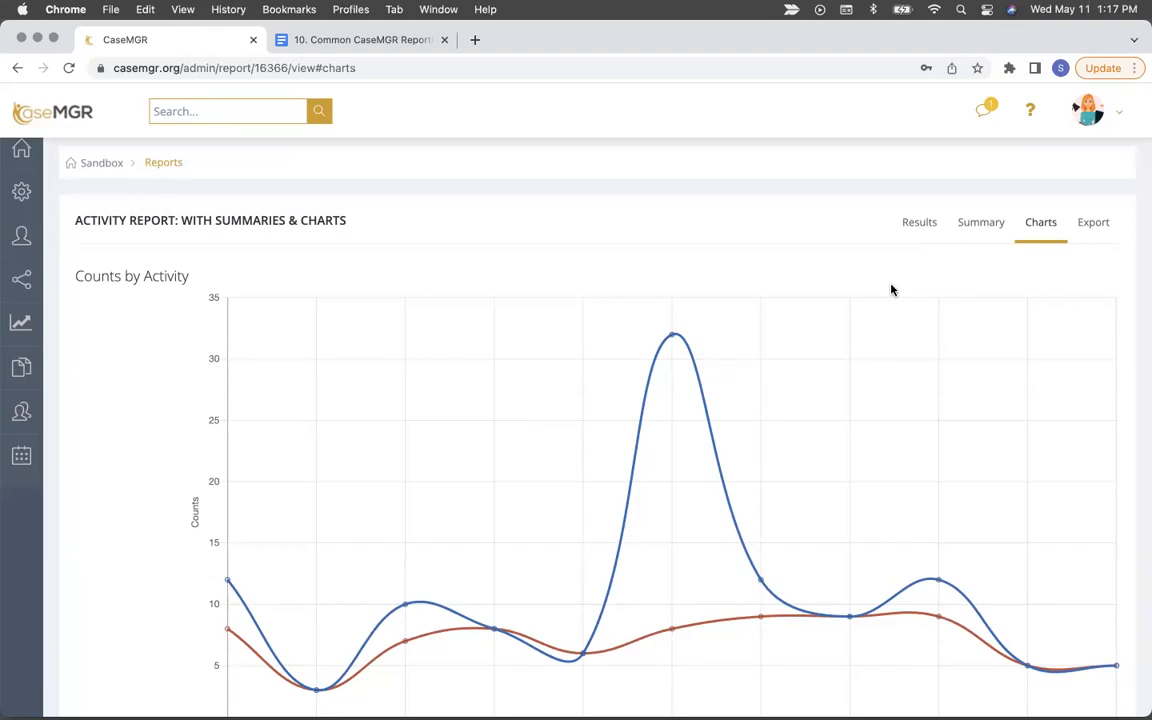
scroll(899, 291, "down", 1)
scroll(901, 291, "down", 3)
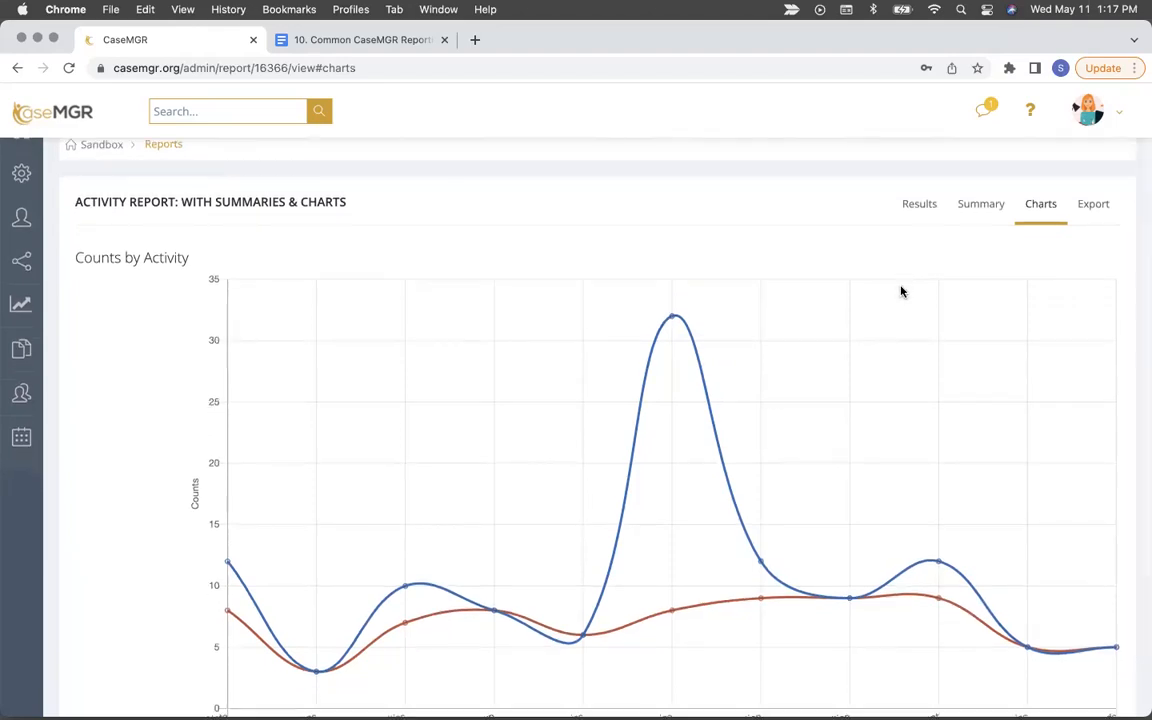
scroll(901, 291, "up", 2)
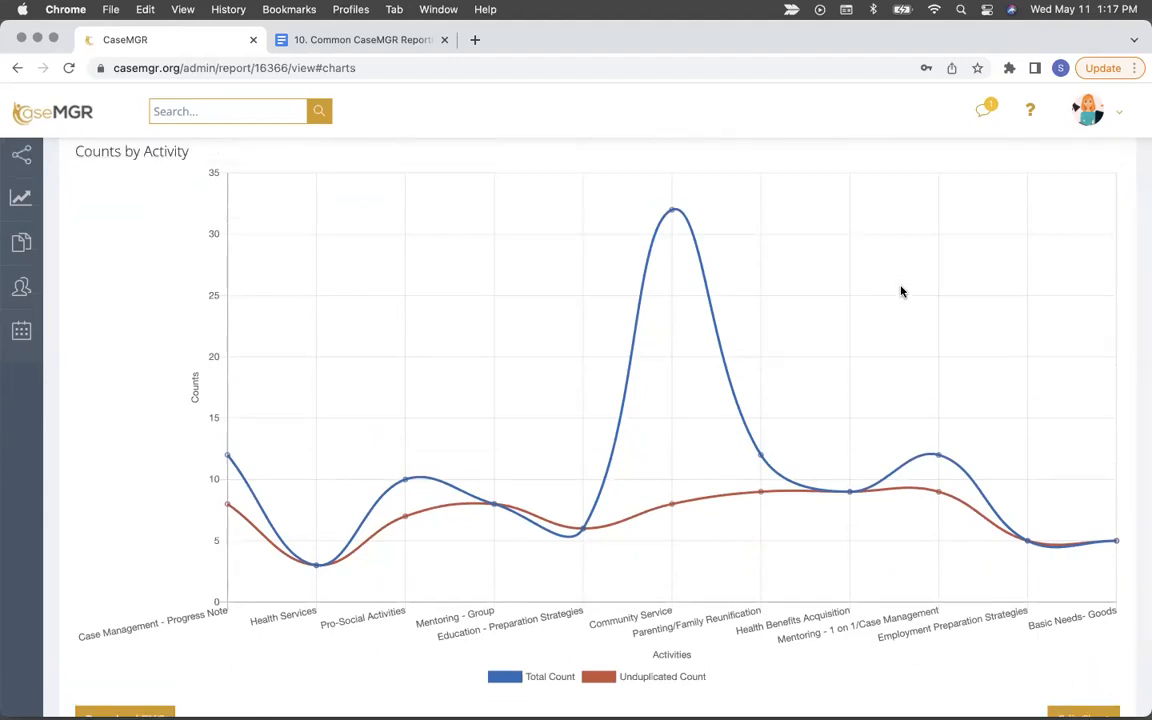
scroll(901, 291, "up", 1)
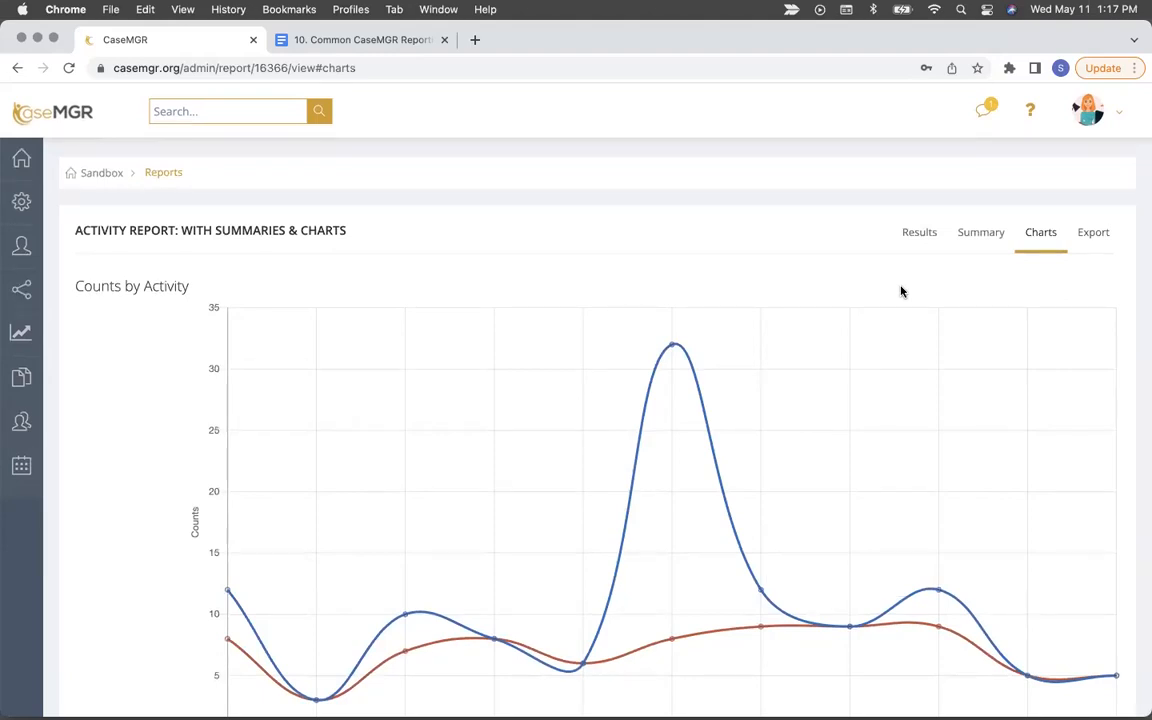
Step: Edit the chart to be a Pie Chart with only Unduplicated Count as its value, and finish the summary
scroll(910, 388, "down", 4)
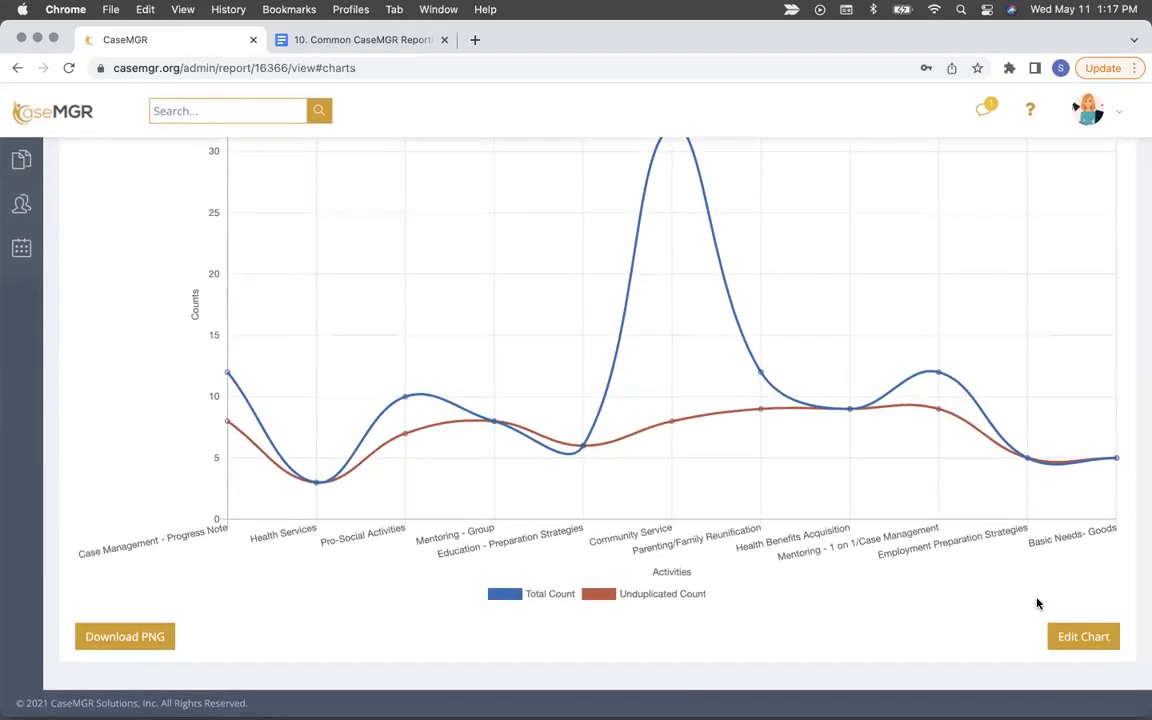
left_click(1078, 635)
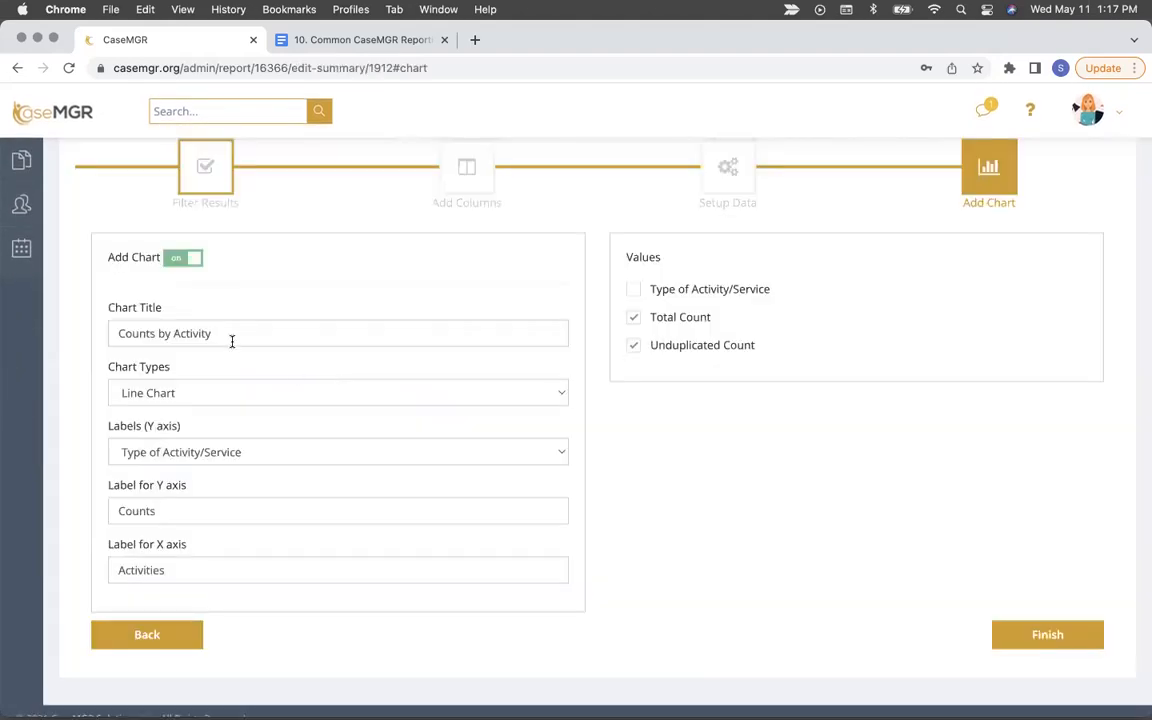
left_click(200, 398)
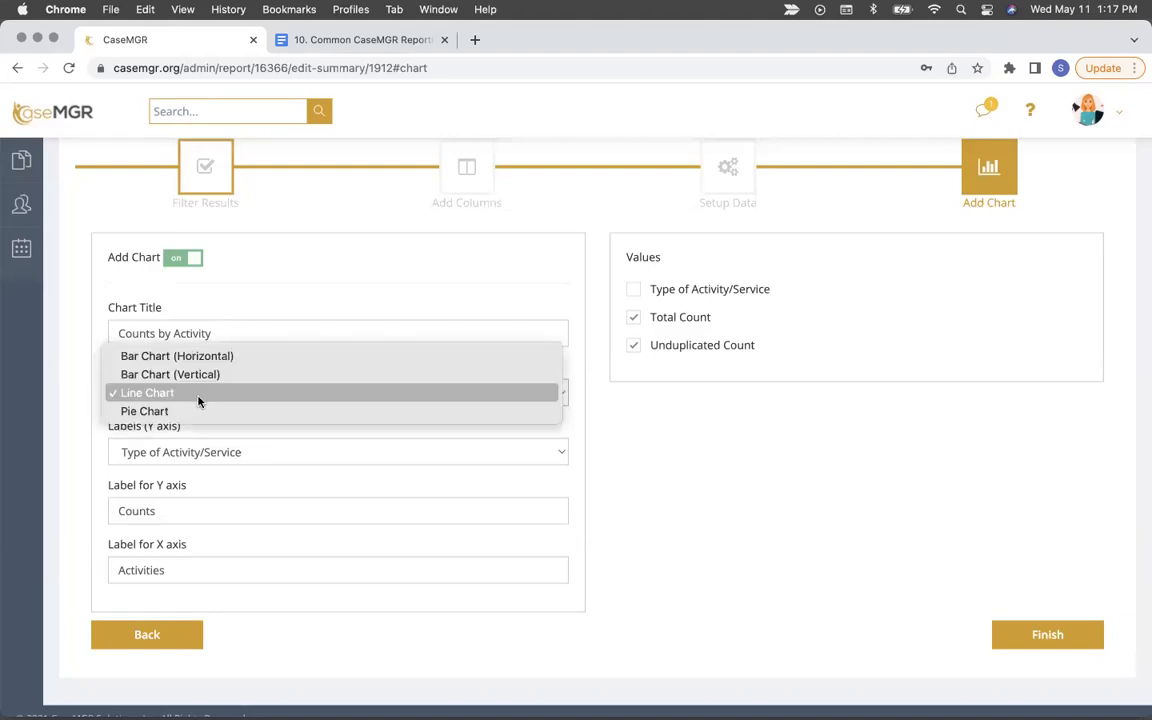
left_click(271, 426)
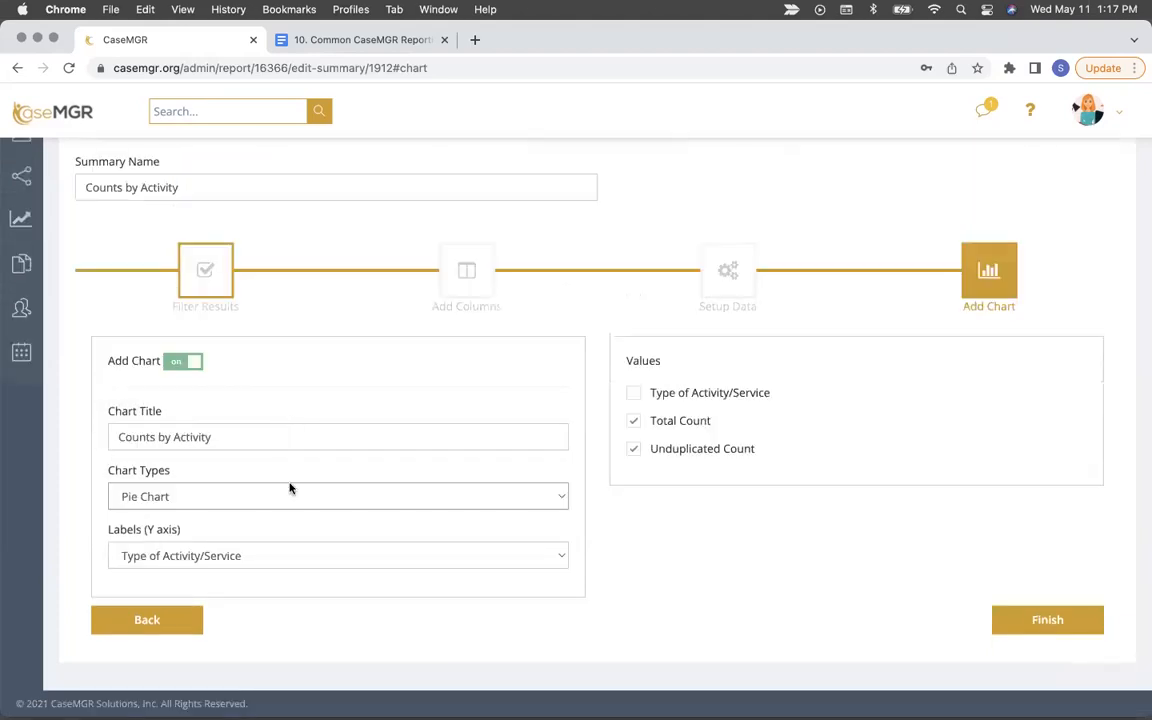
left_click(633, 421)
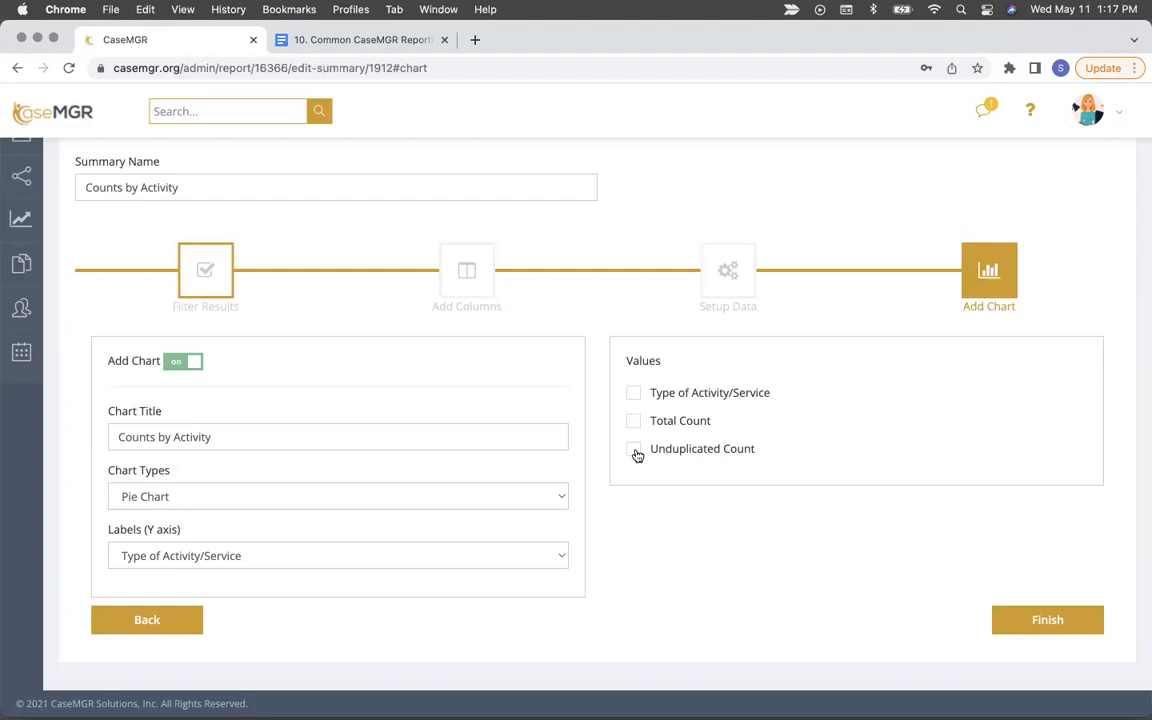
left_click(635, 452)
left_click(1047, 620)
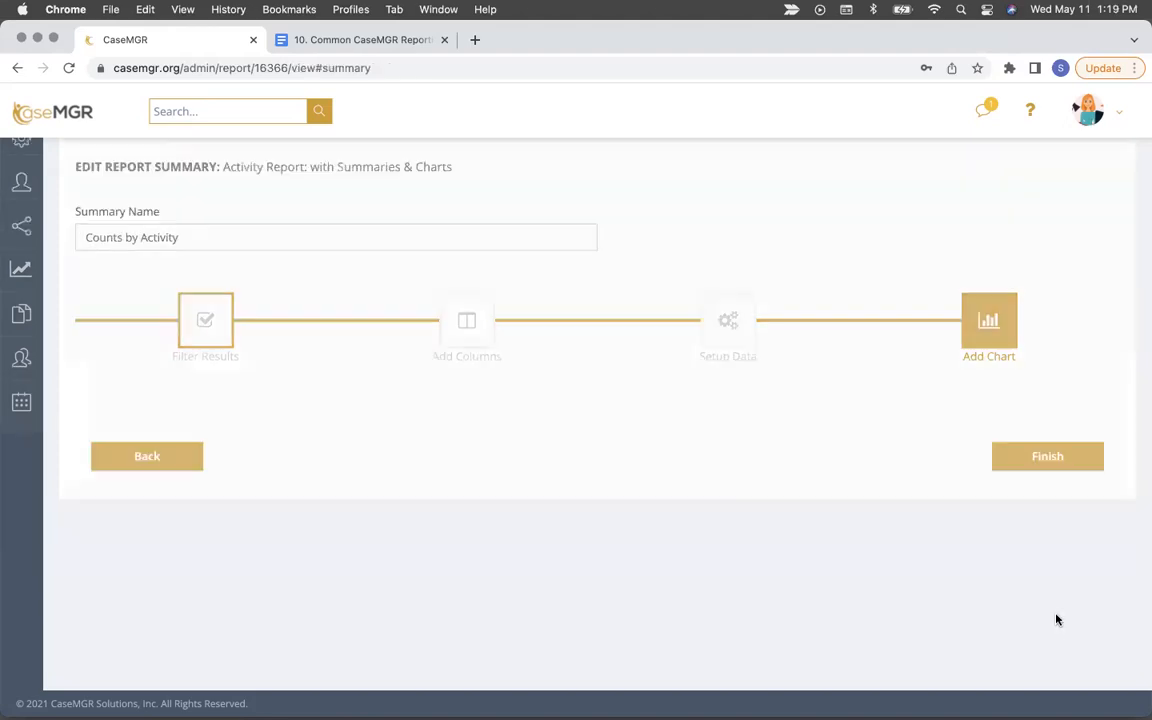
Step: Examine the pie chart in the charts view, checking the Parenting/Family Reunification, Mentoring - 1 on 1/Case Management and Health Benefits Acquisition slices
left_click(1045, 235)
scroll(946, 460, "down", 5)
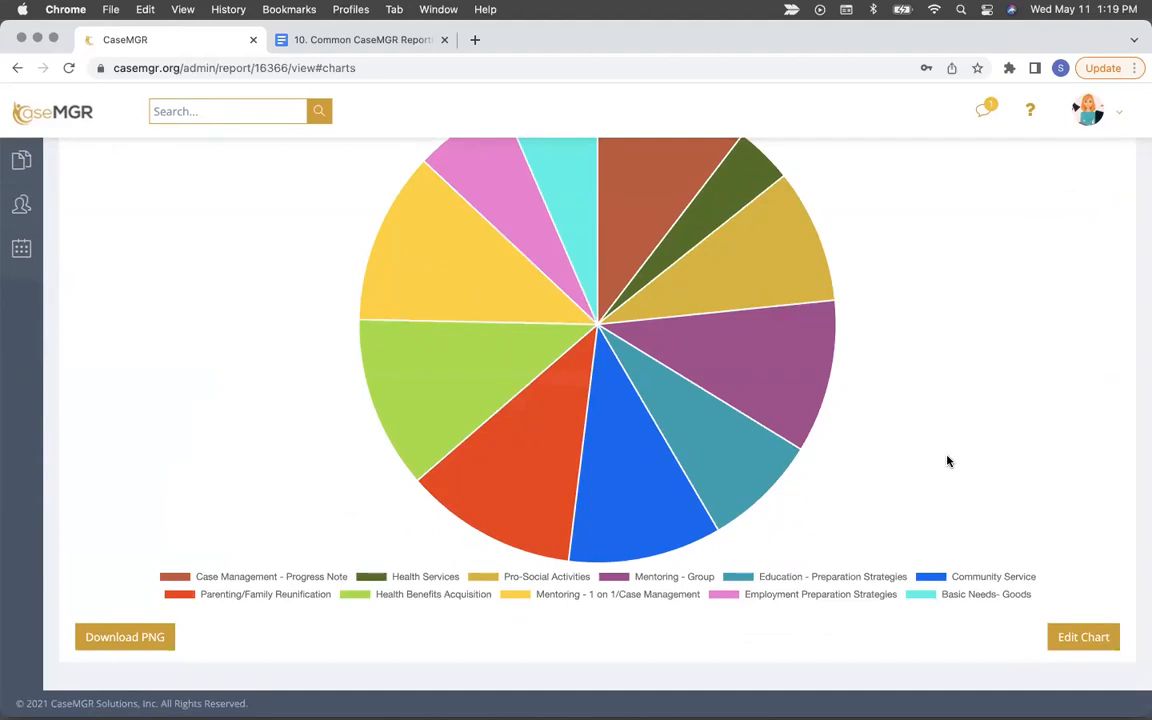
scroll(948, 461, "up", 1)
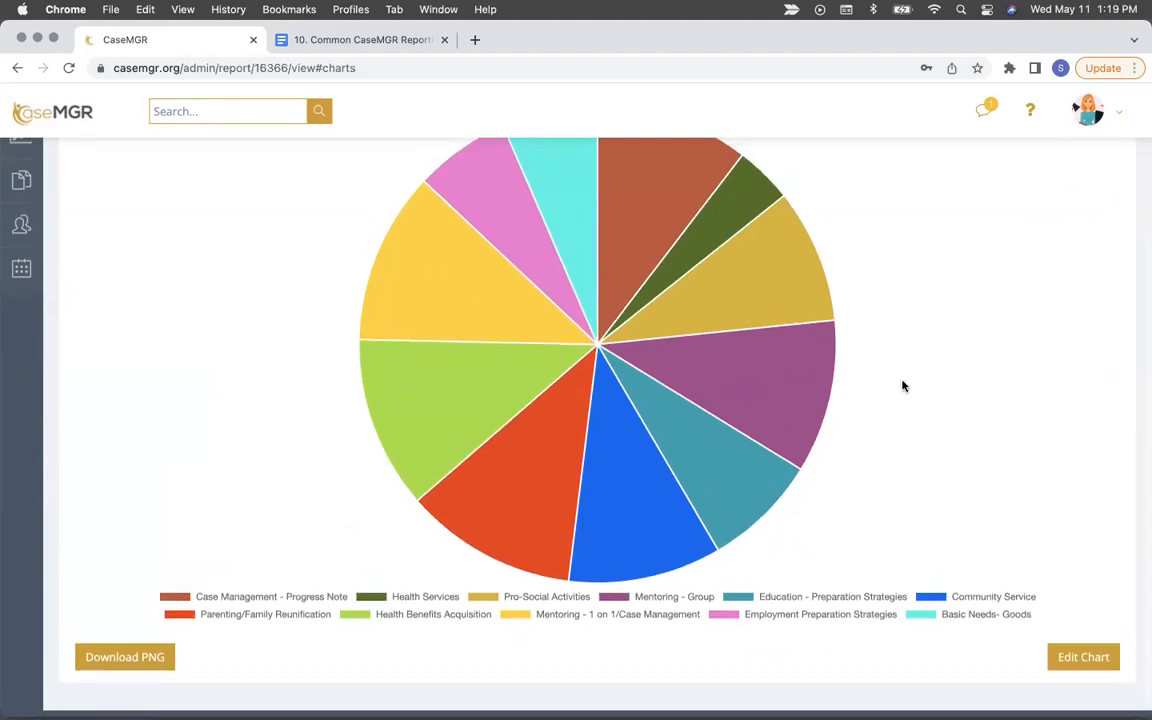
scroll(944, 360, "up", 1)
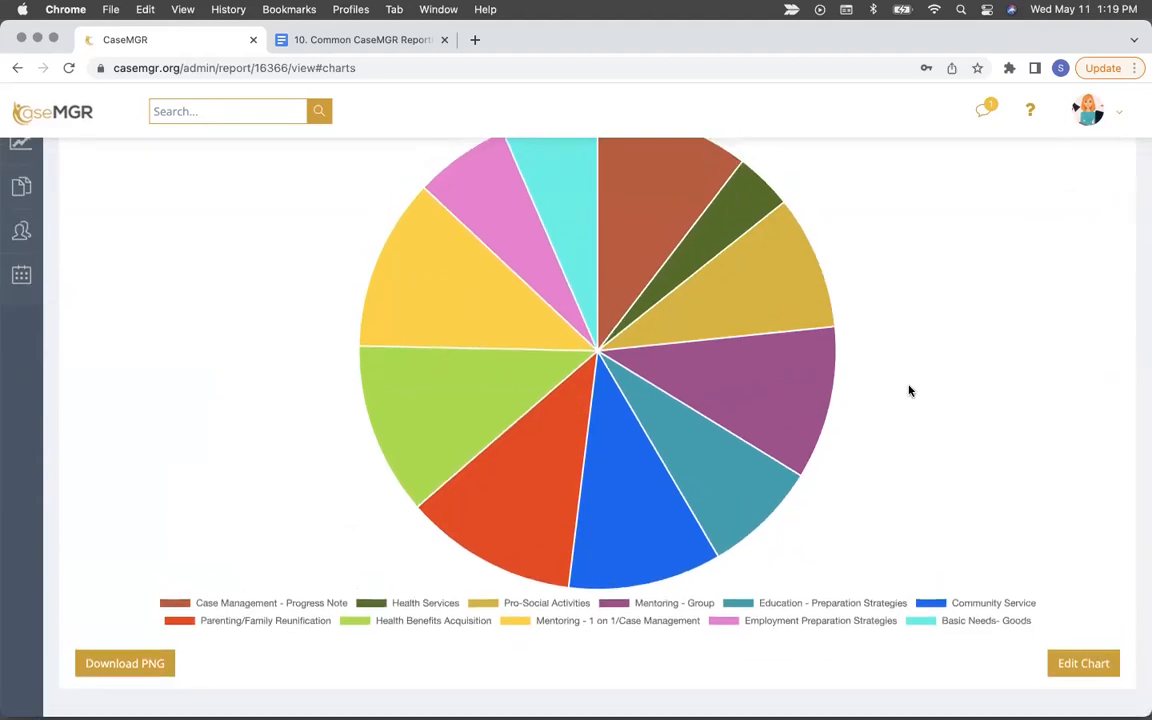
mouse_move(476, 469)
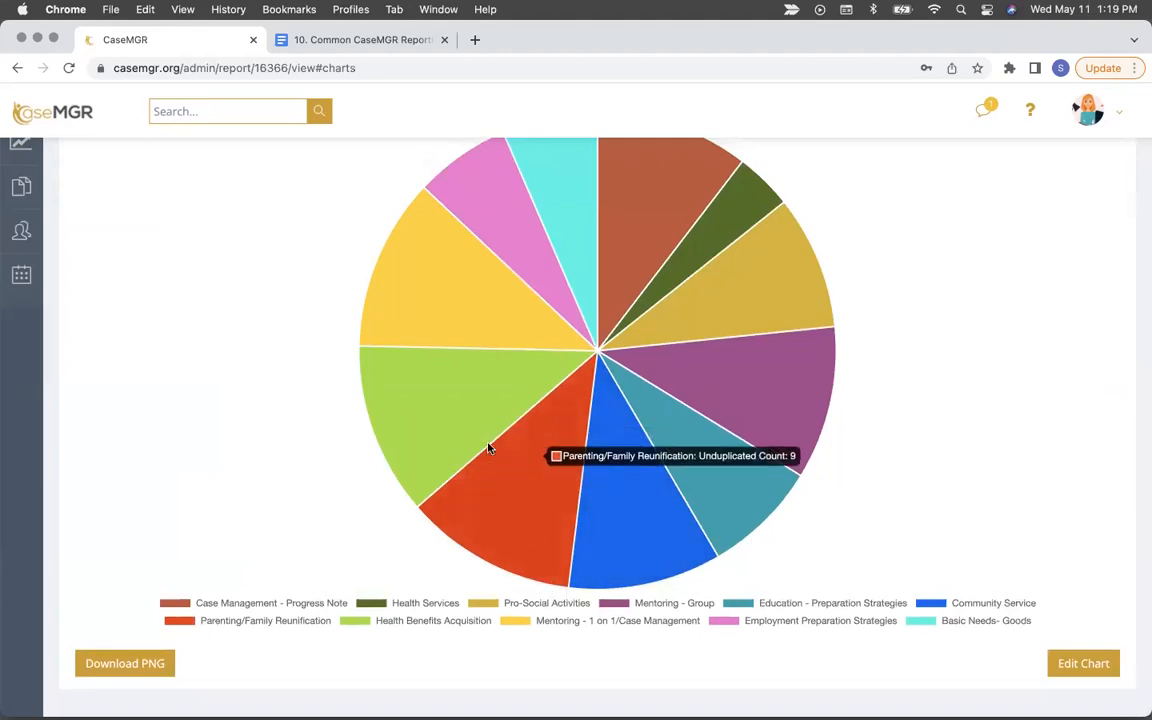
mouse_move(466, 315)
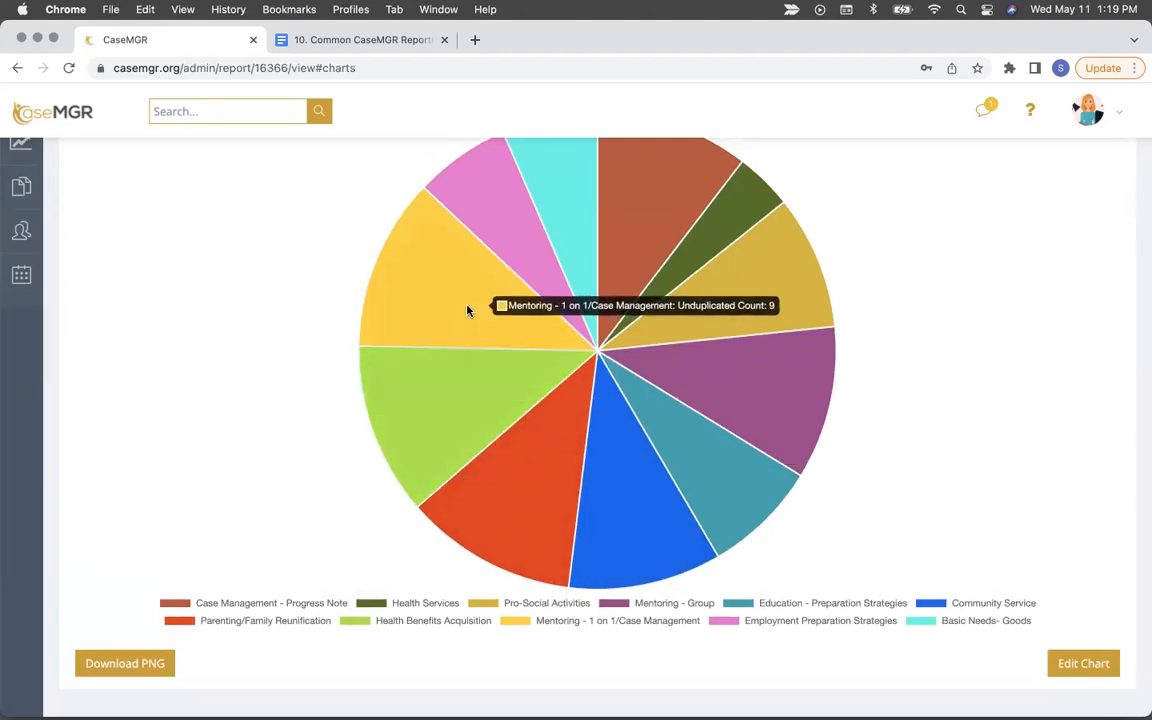
mouse_move(489, 390)
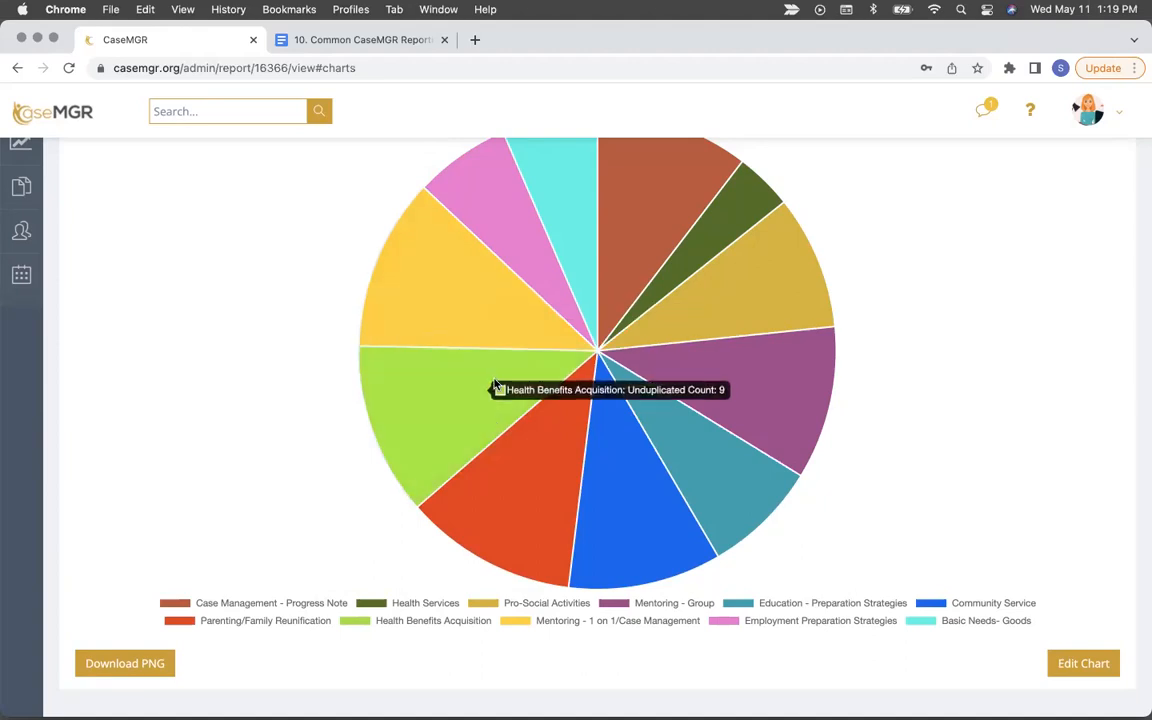
scroll(495, 385, "down", 1)
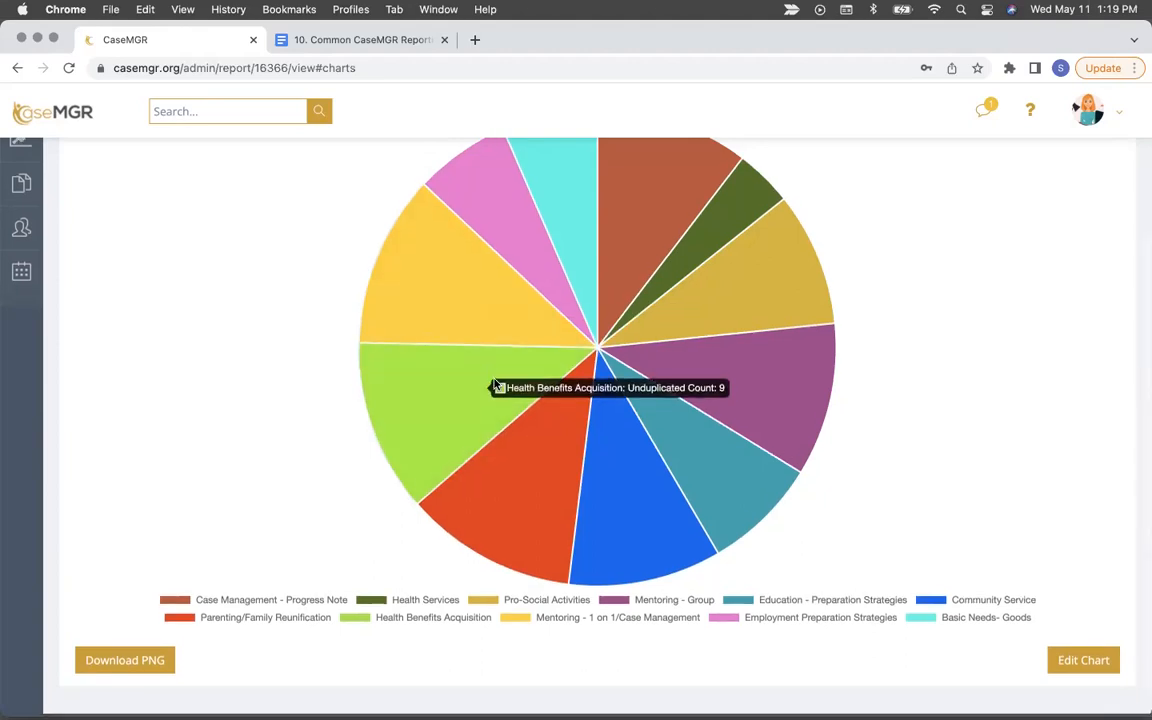
Step: Hide the Basic Needs- Goods and Mentoring - 1 on 1/Case Management slices from the pie chart
left_click(974, 618)
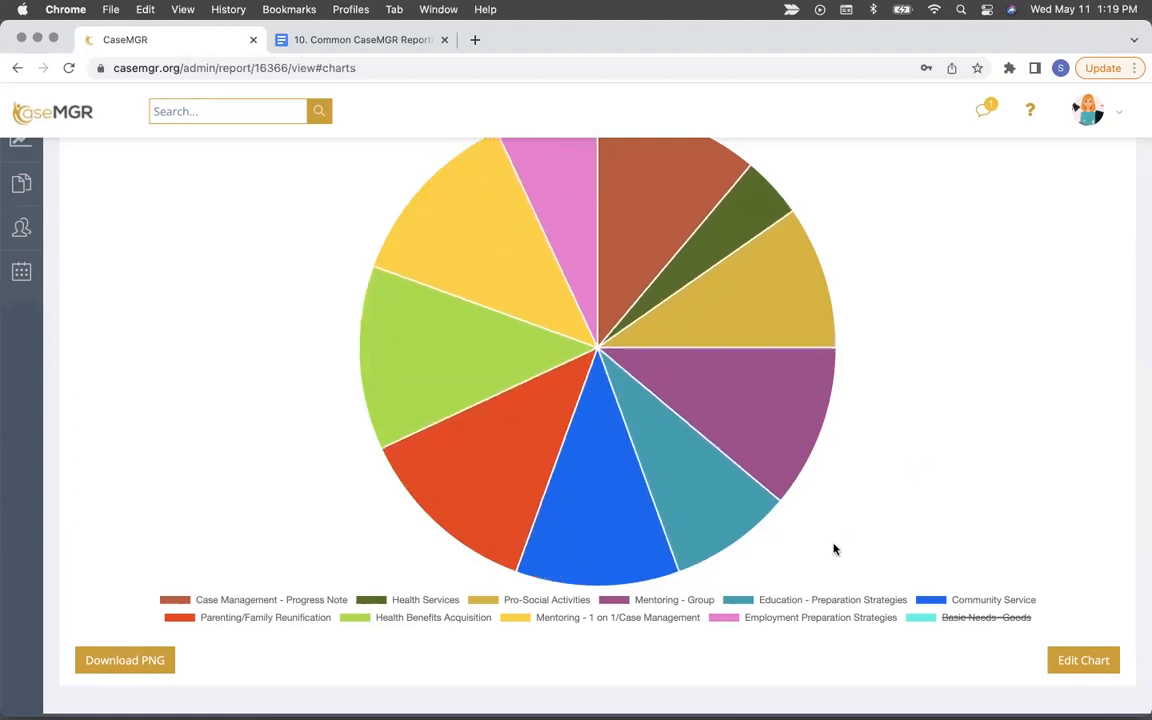
left_click(655, 619)
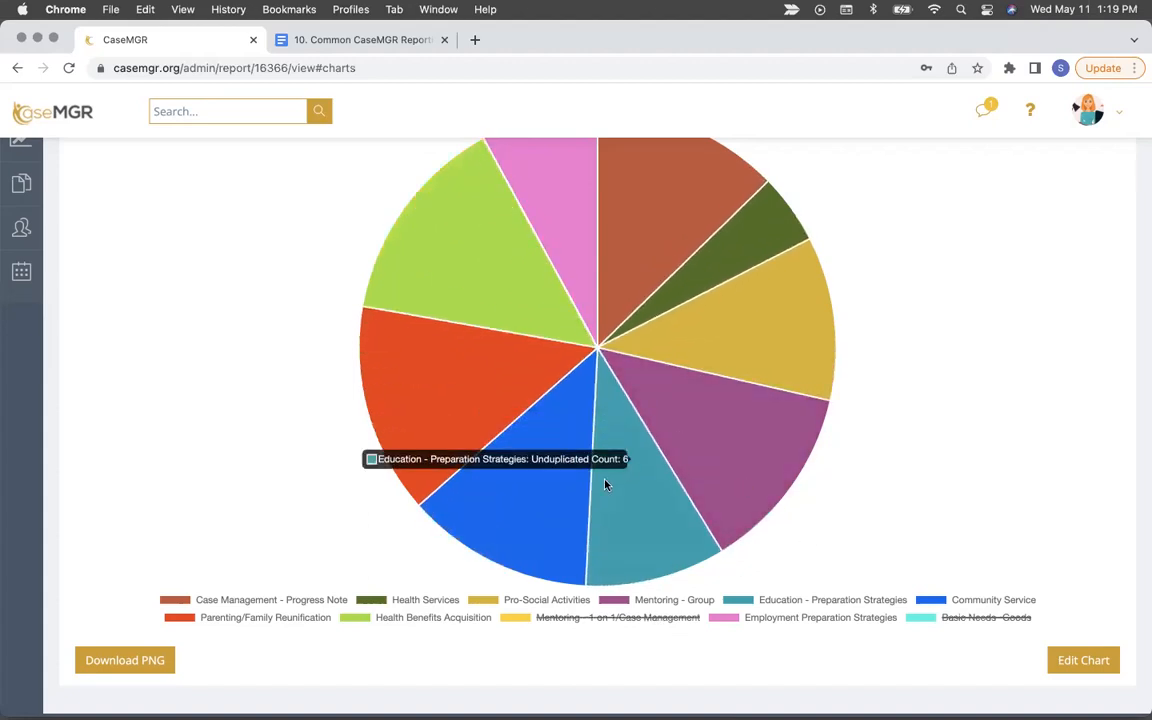
scroll(541, 436, "down", 1)
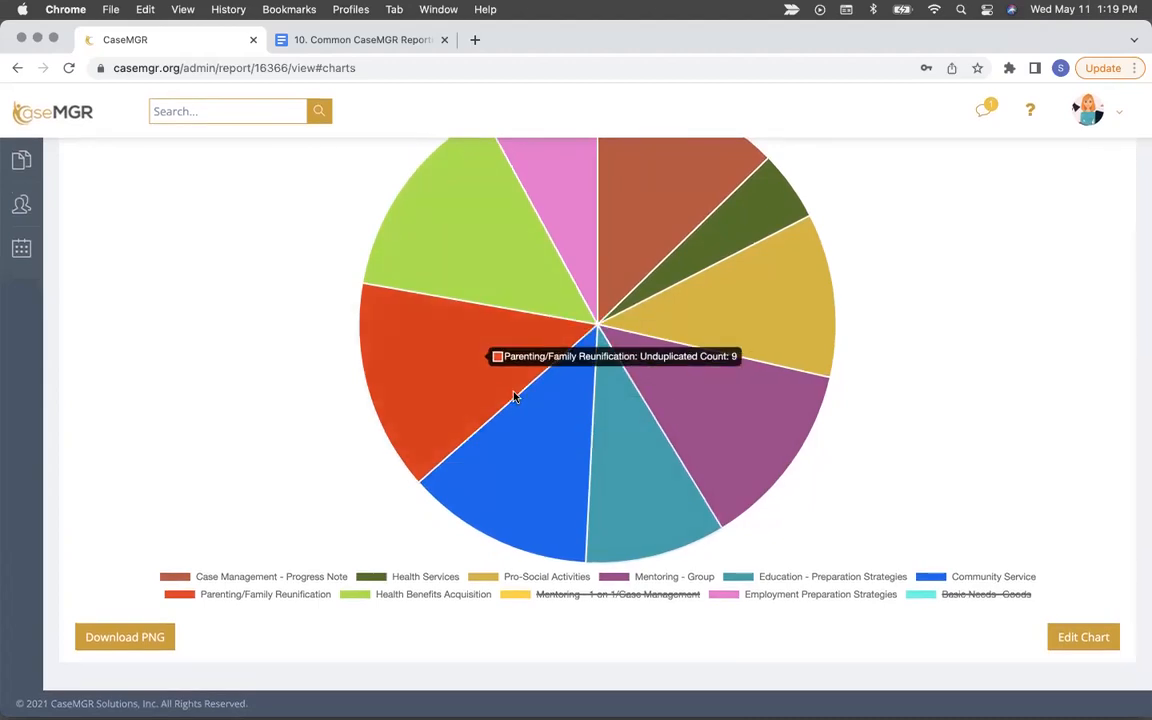
scroll(912, 408, "up", 3)
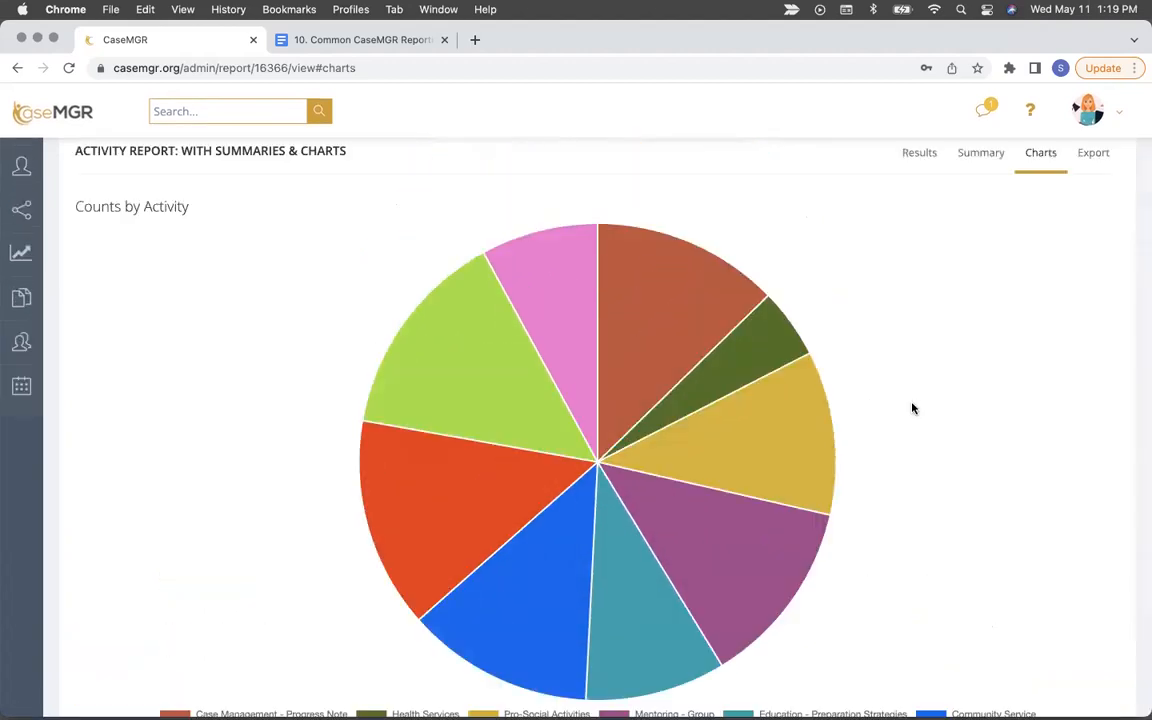
scroll(912, 408, "down", 3)
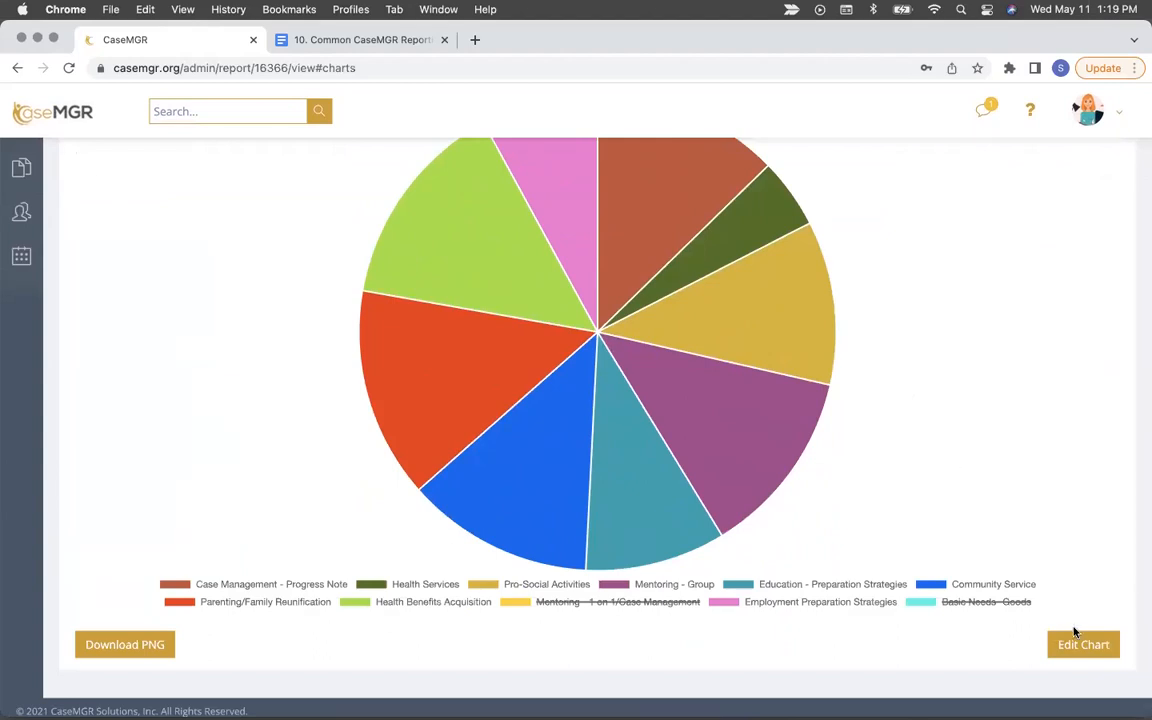
Step: Return to the report's summary view and review the Counts by Activity table
scroll(1041, 345, "up", 5)
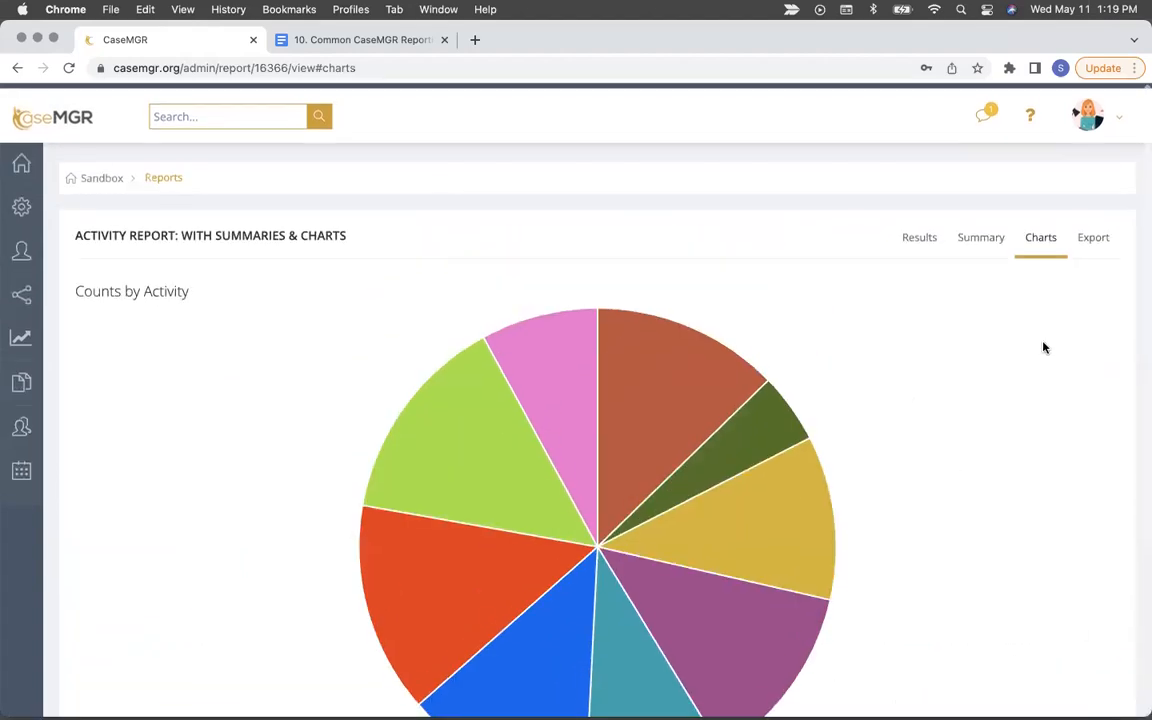
left_click(969, 232)
scroll(609, 380, "down", 3)
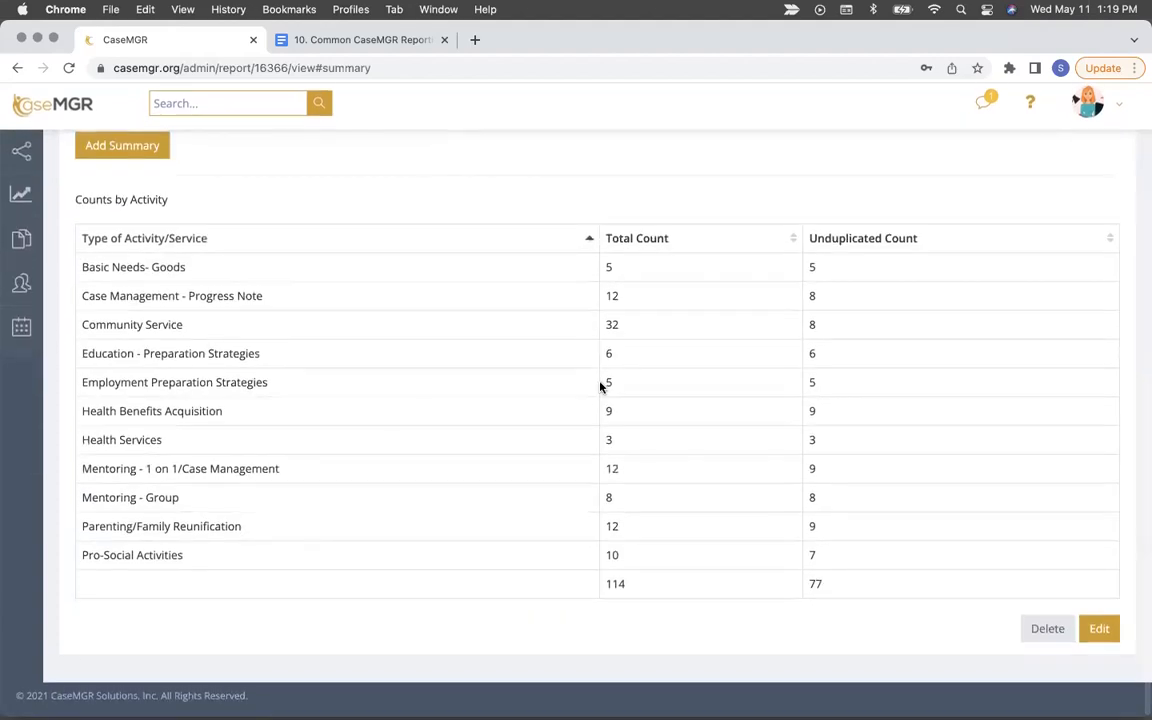
scroll(683, 346, "up", 3)
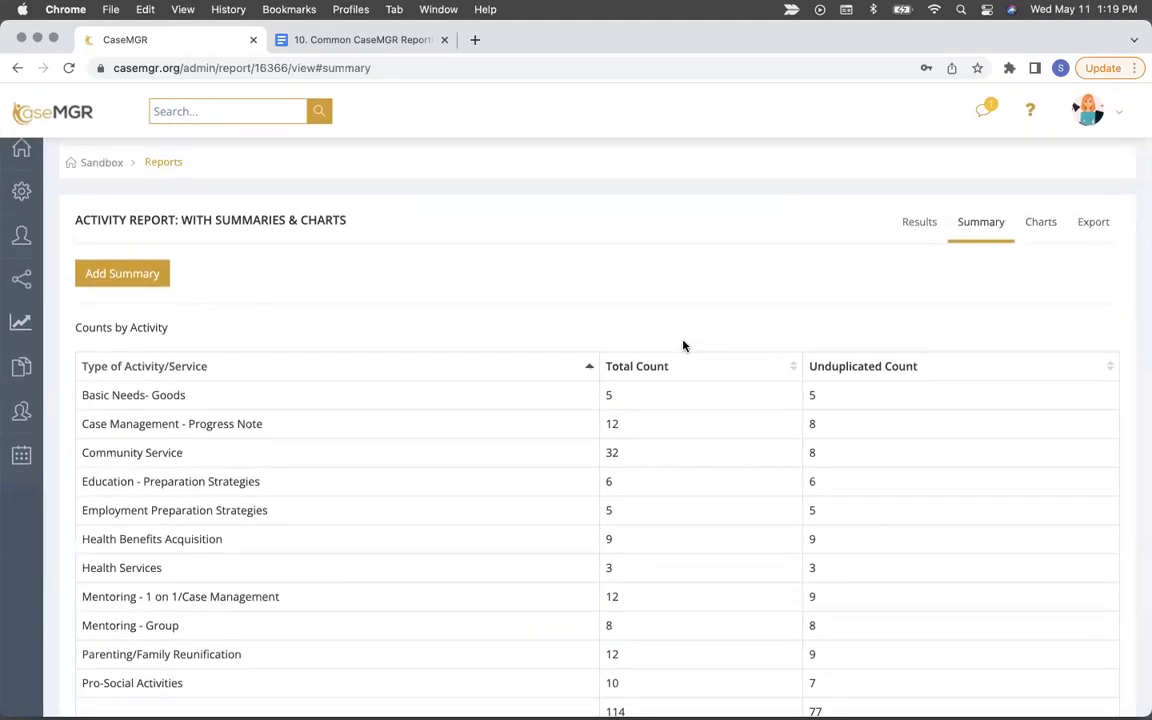
scroll(683, 346, "down", 2)
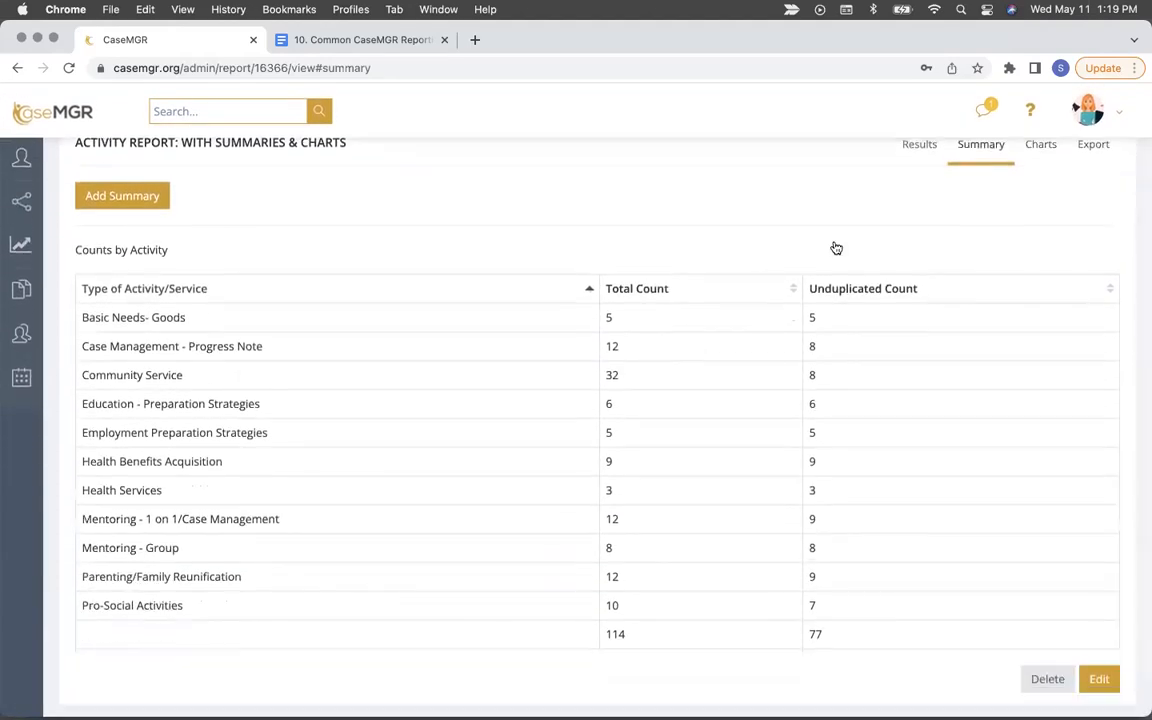
Step: Look over the pie chart in the charts view, and return to the Counts by Activity summary table
left_click(1043, 146)
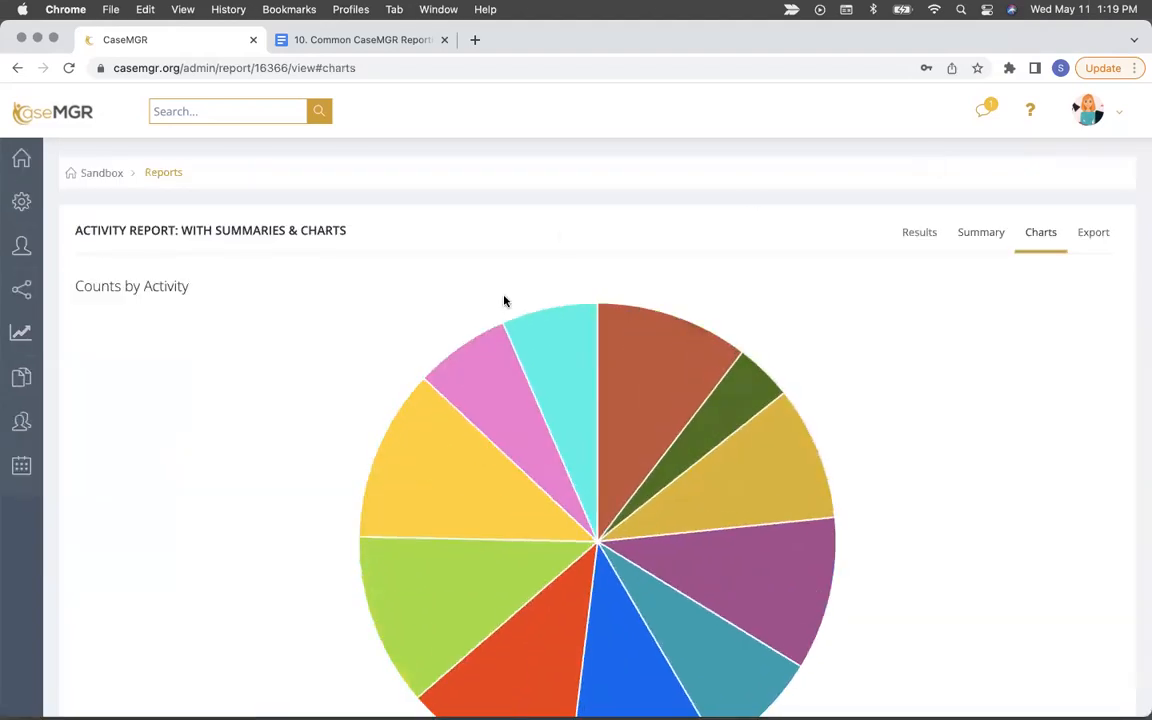
scroll(741, 491, "down", 4)
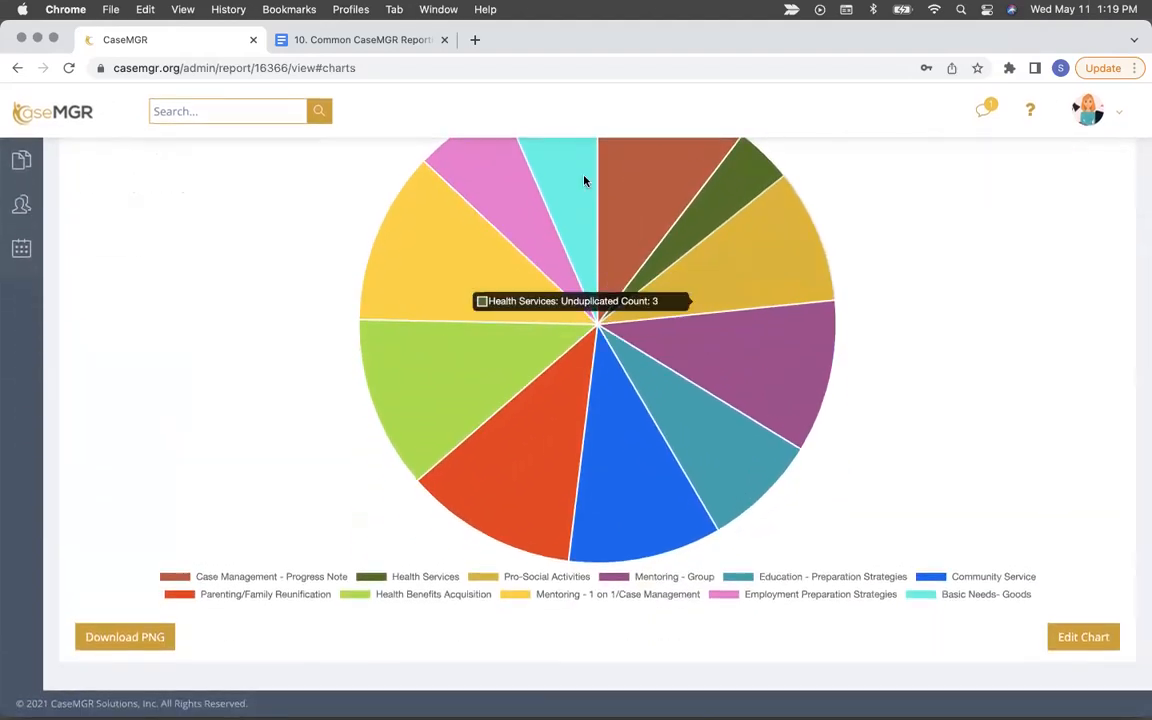
scroll(779, 391, "up", 3)
scroll(779, 391, "up", 2)
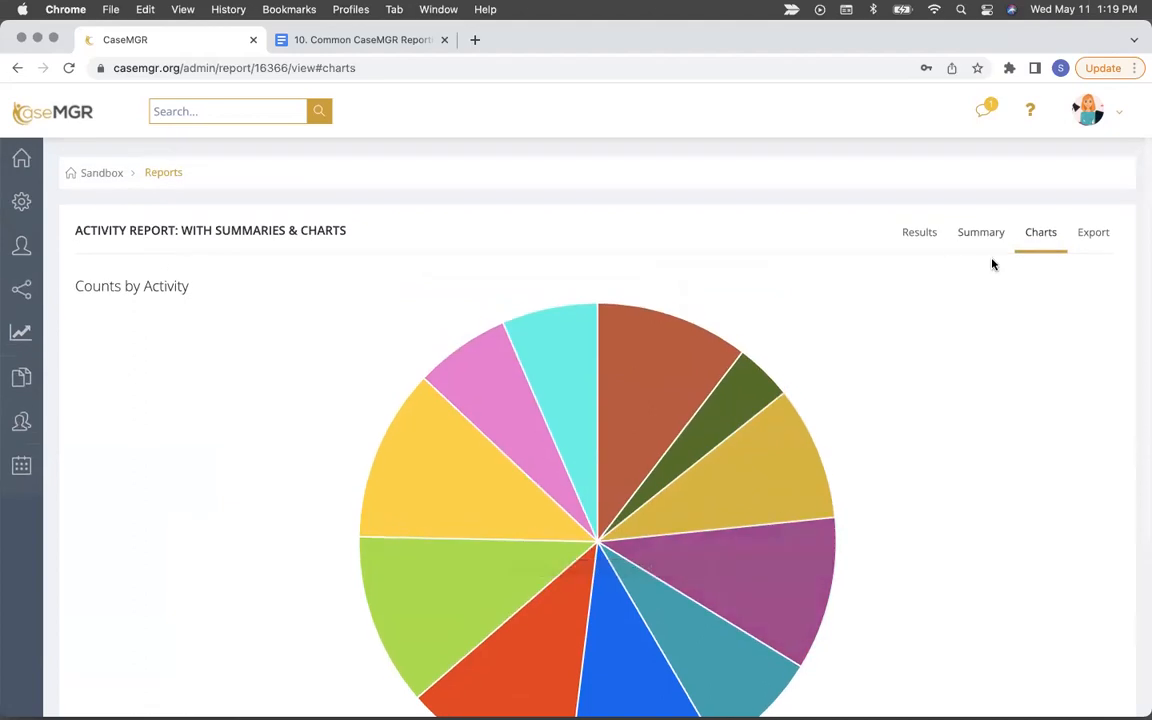
left_click(968, 237)
scroll(806, 304, "down", 3)
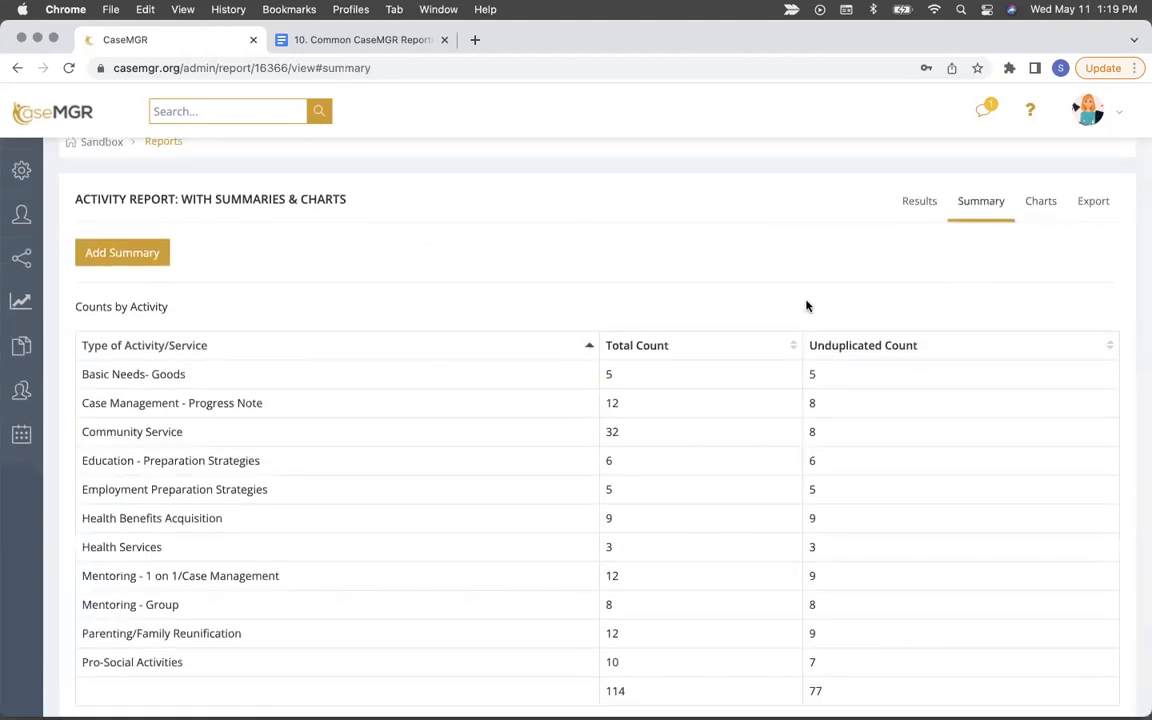
scroll(808, 303, "up", 1)
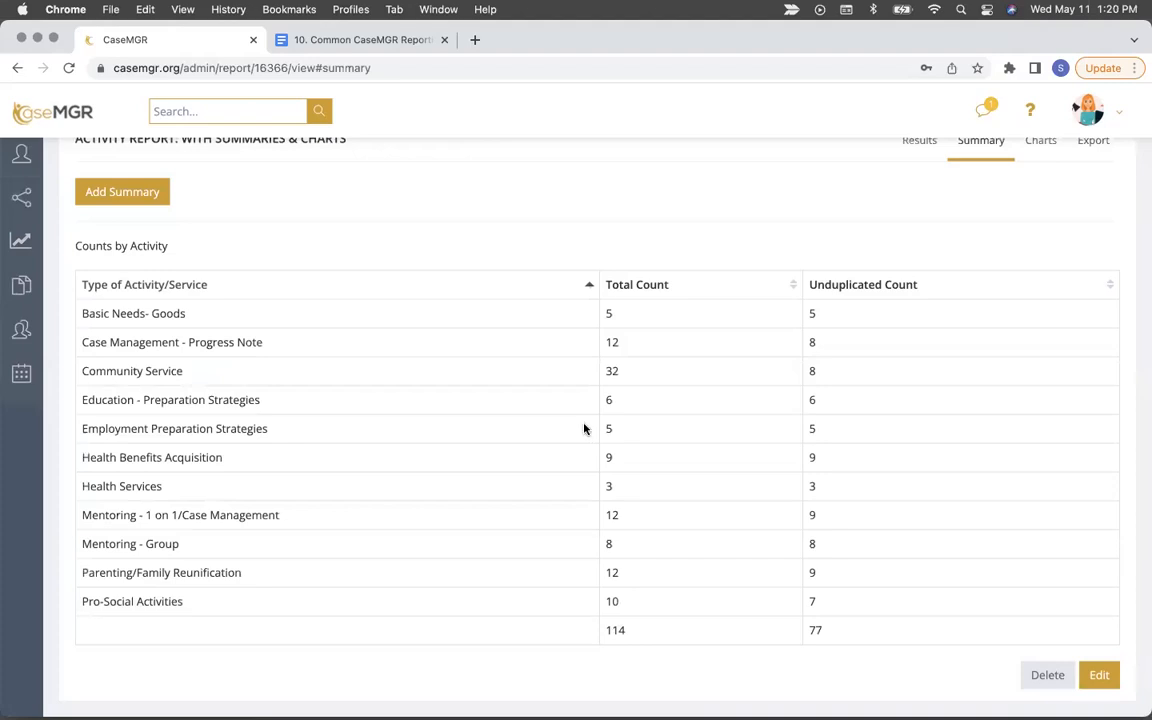
Step: Add a second report summary named "Activity Summary: Counts Duplicated & Unduplicated: Line Chart"
left_click(145, 190)
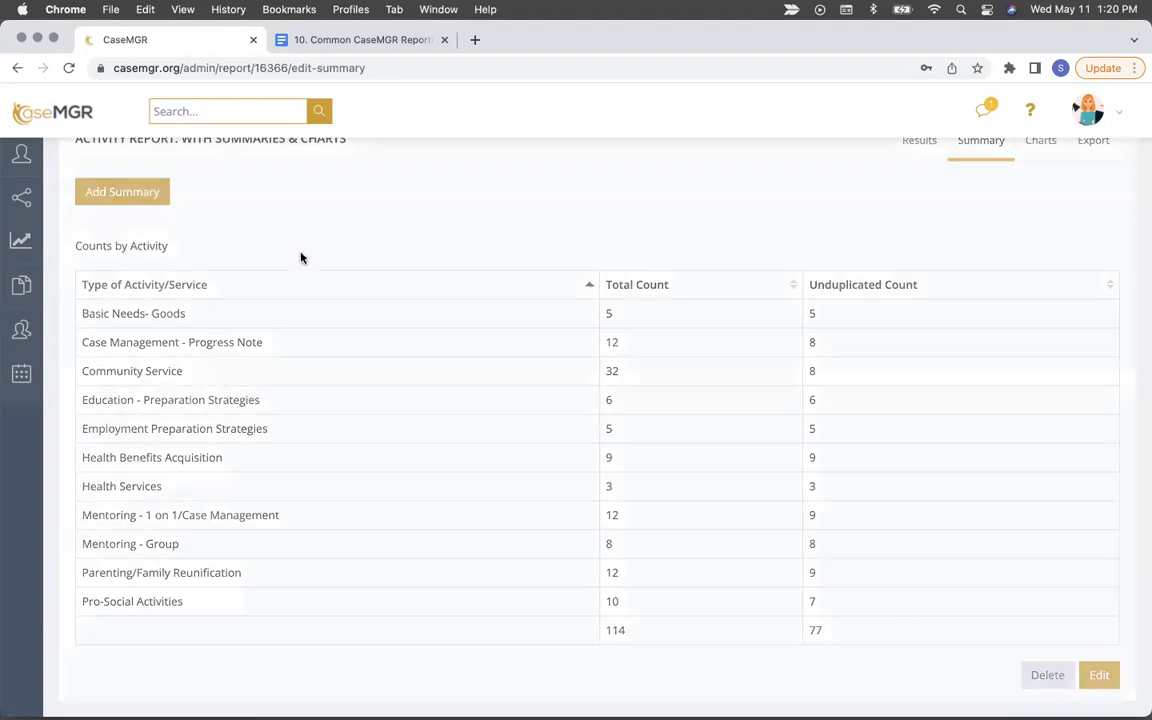
left_click(248, 290)
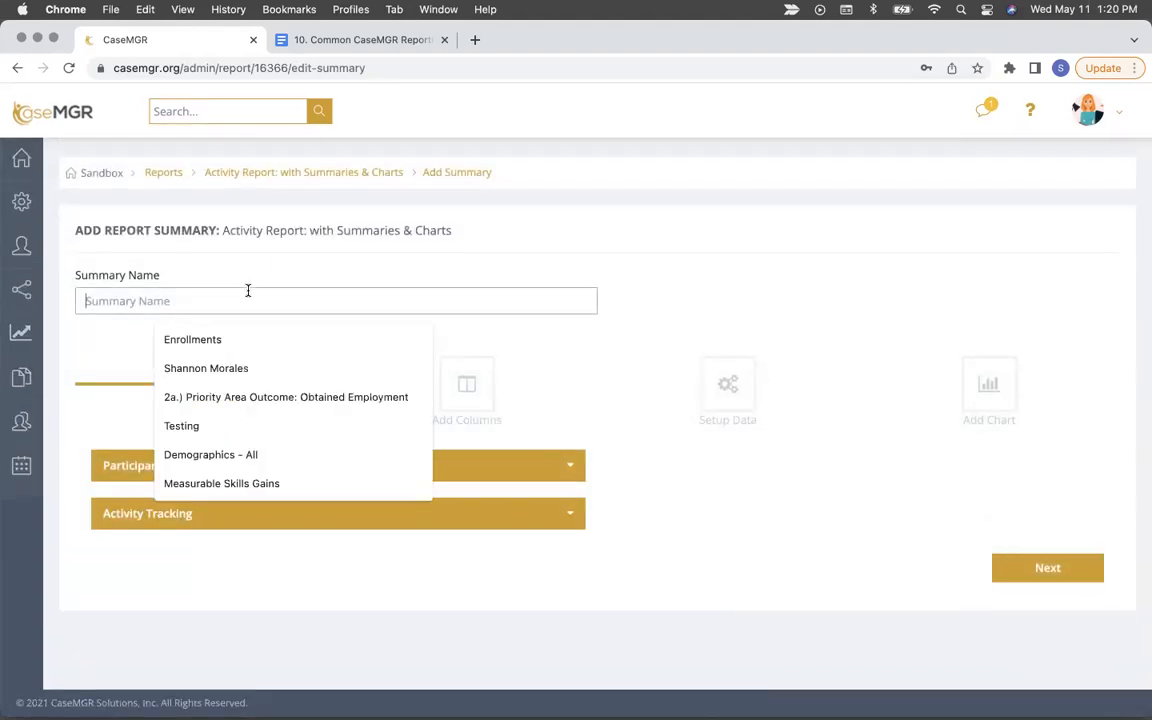
type("Activty Su")
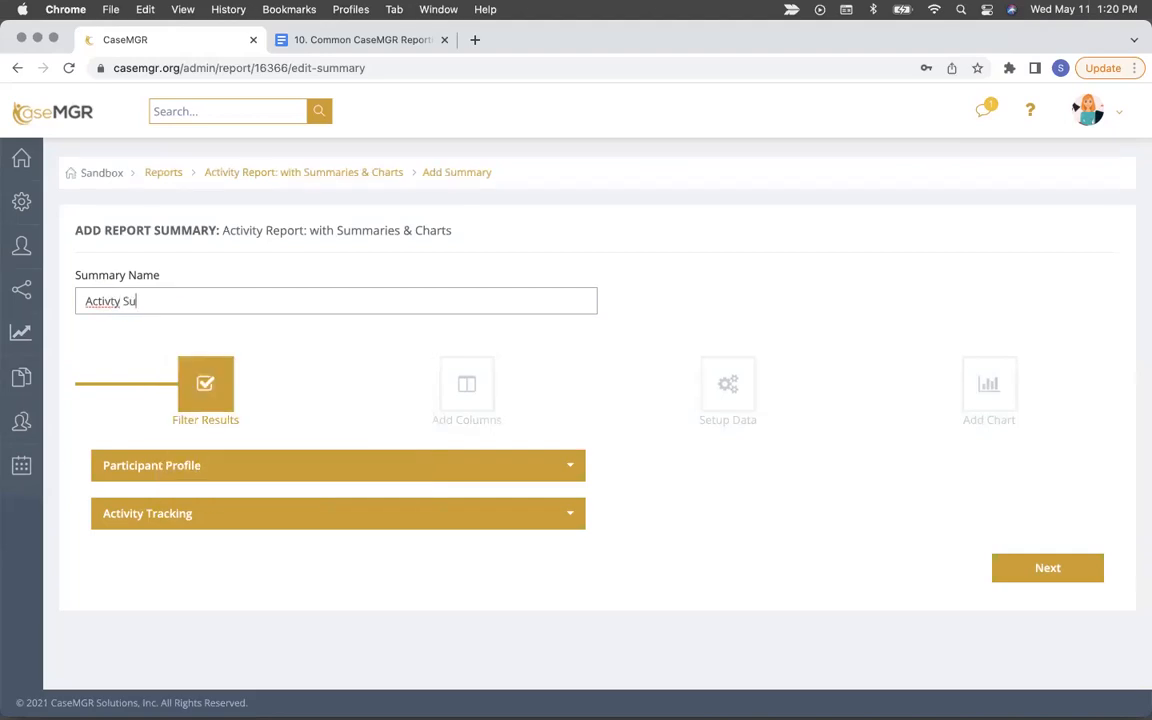
key("BackSpace")
key("BackSpace")
key("BackSpace")
key("BackSpace")
key("BackSpace")
type("ity ")
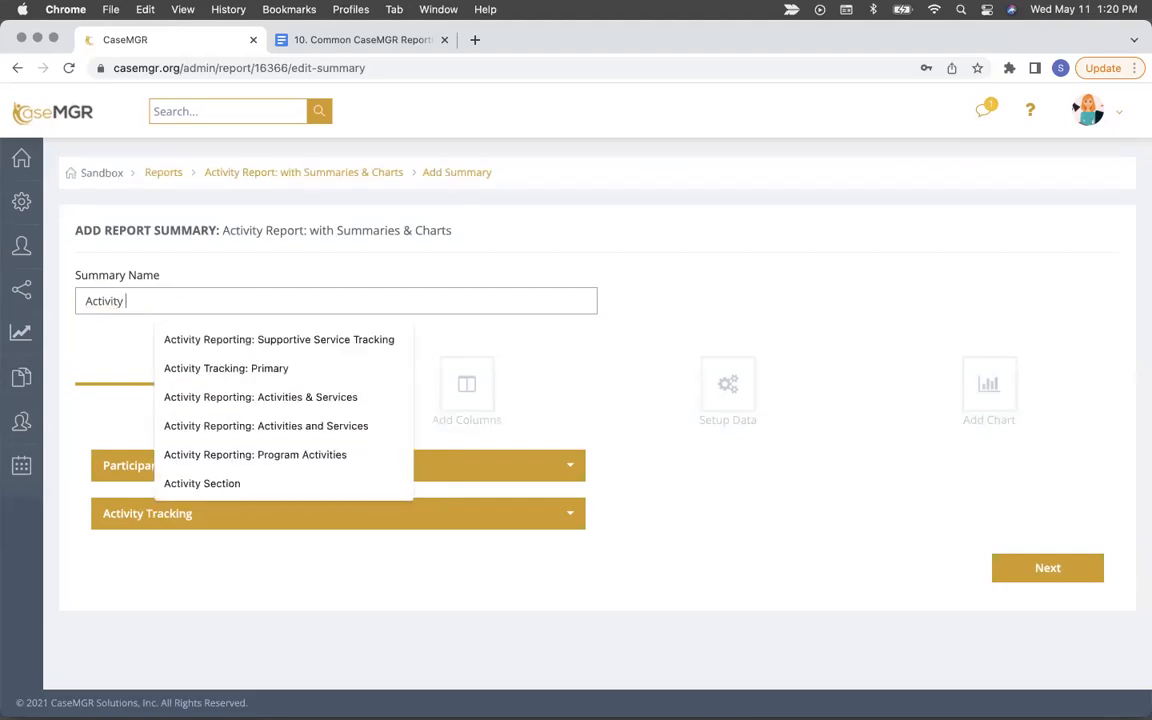
type("Summary: ")
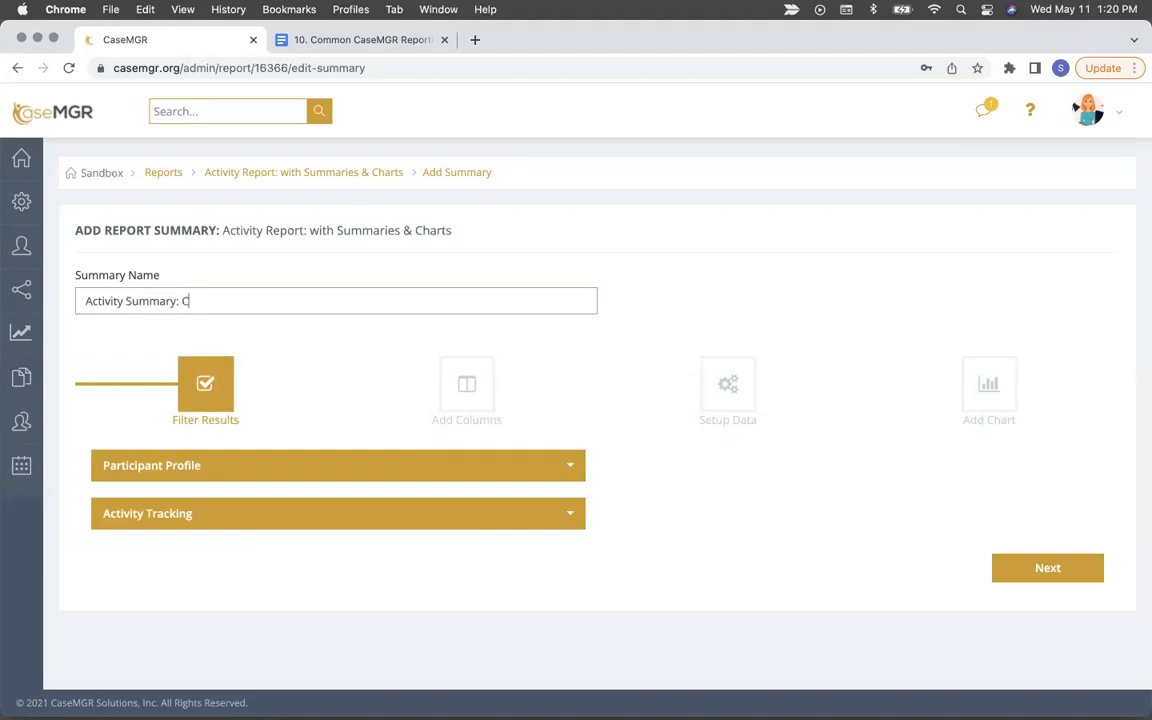
type("Counts Duplicated & Unduplicated")
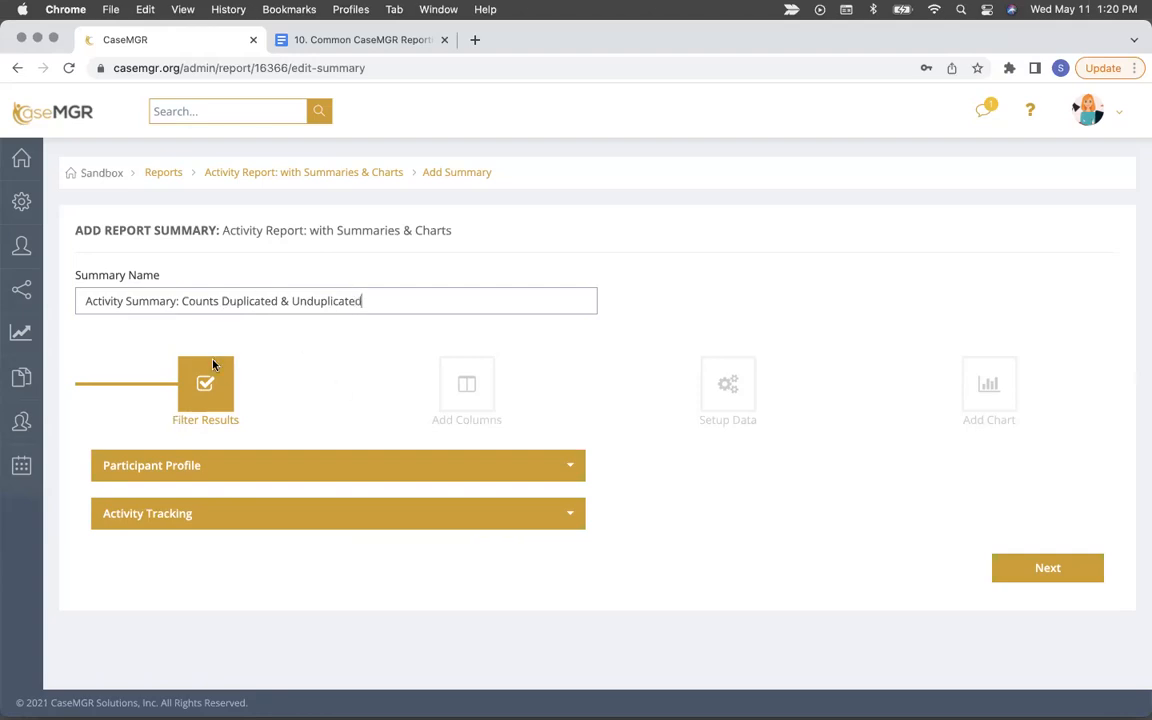
type(": LIne ")
type(" Cah")
type("hart")
Step: Leave the summary results unfiltered and add the Type of Activity/Service, Total Count and Unduplicated Count columns
left_click(501, 474)
scroll(303, 481, "down", 1)
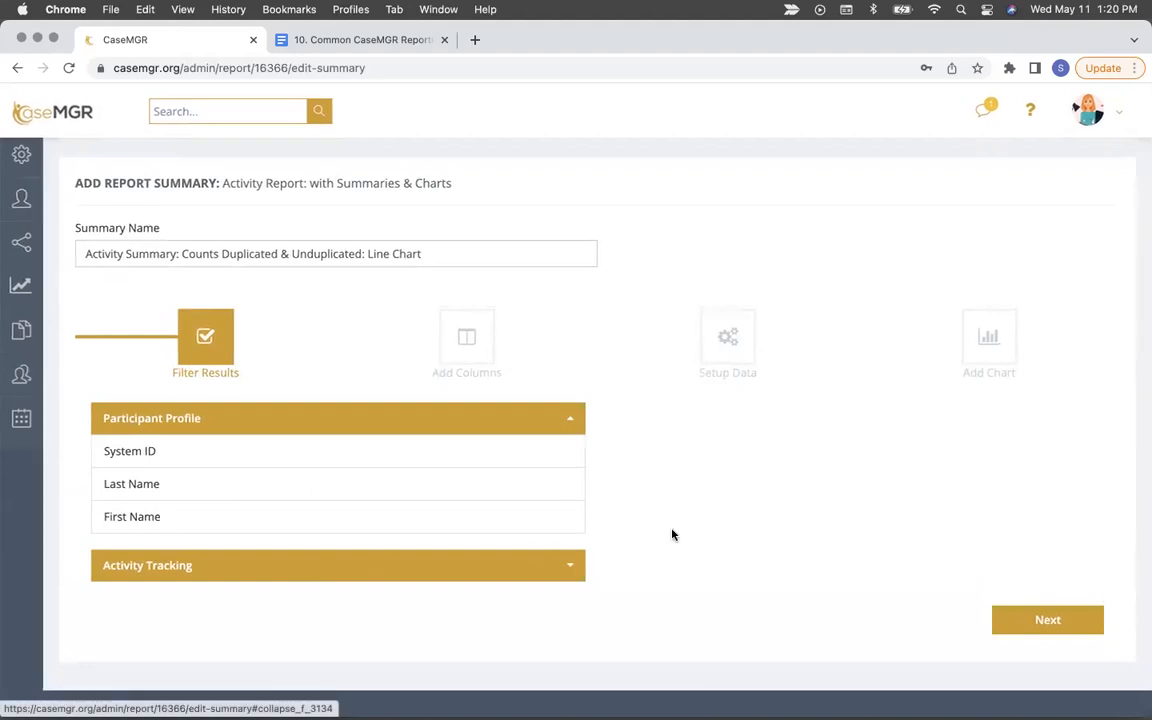
left_click(1040, 620)
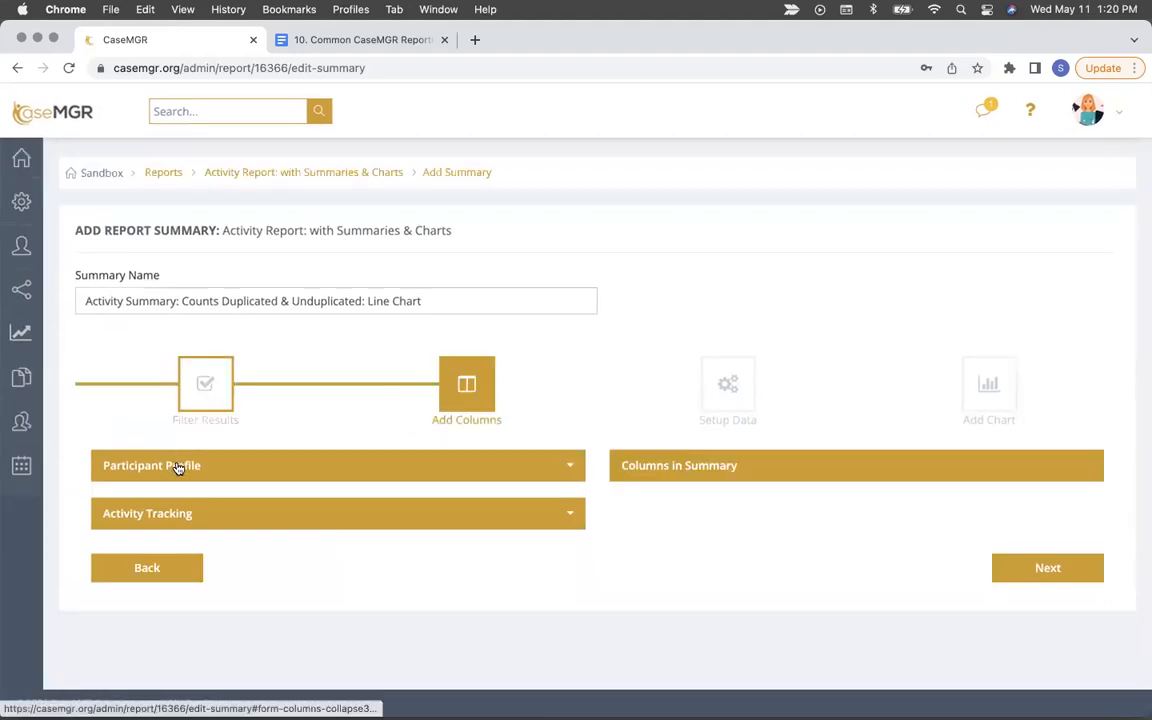
left_click(259, 513)
scroll(240, 505, "down", 2)
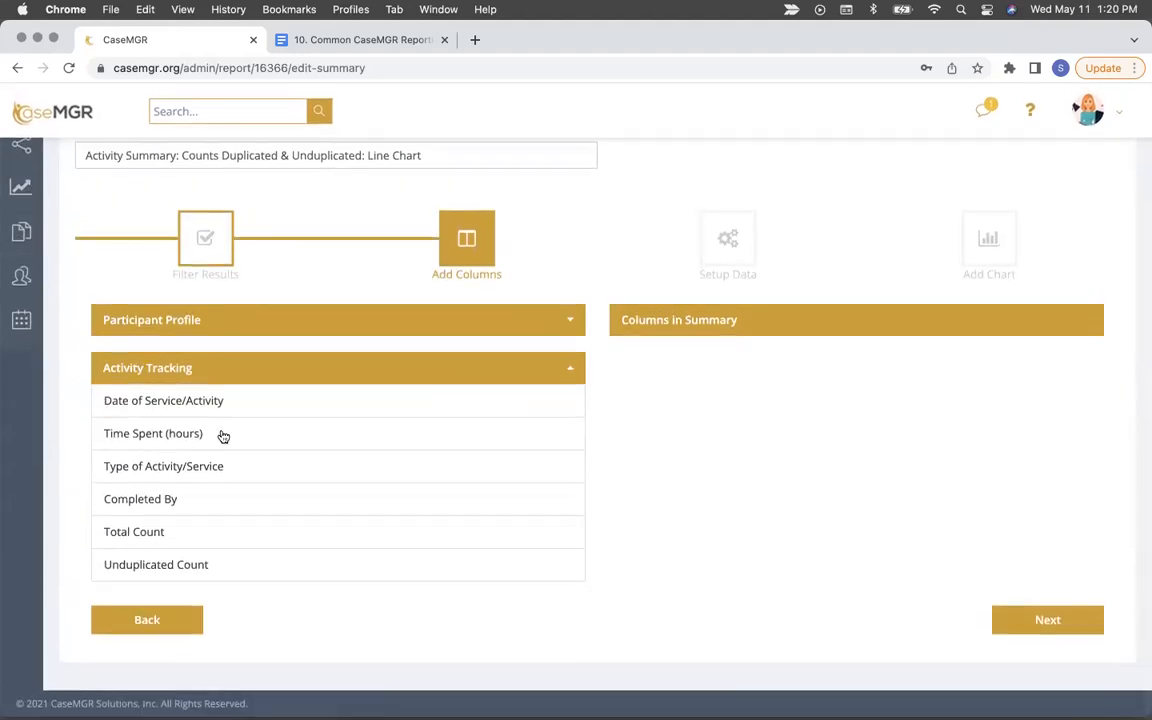
left_click(216, 499)
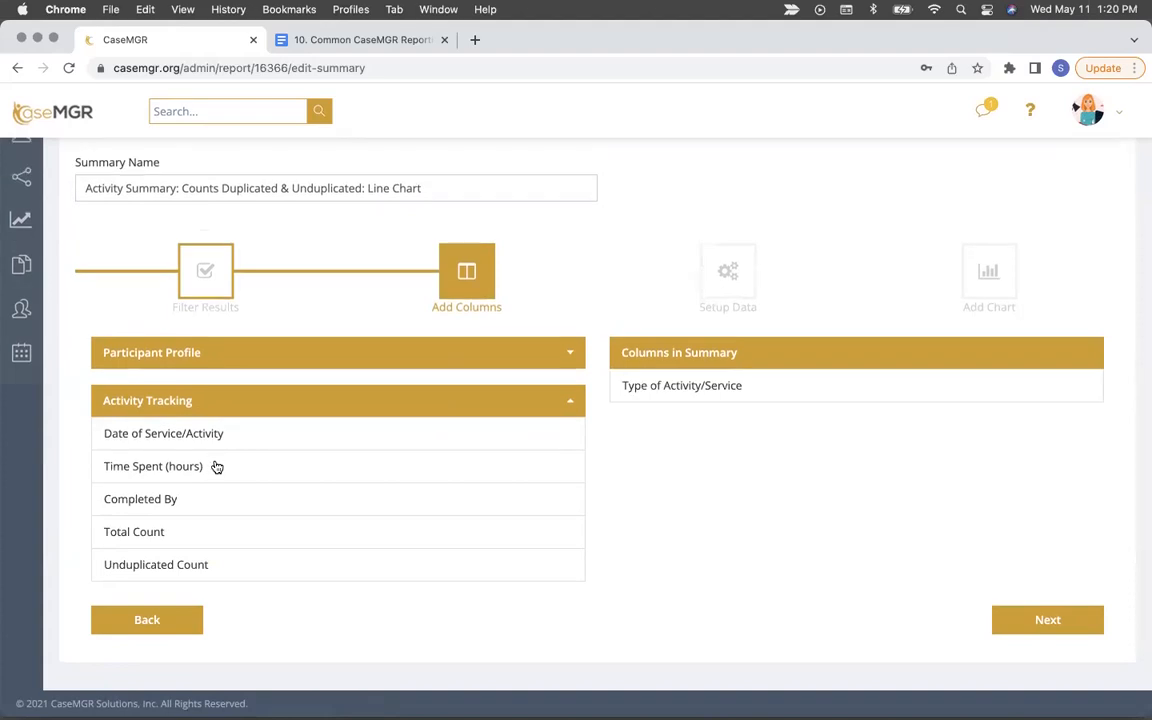
left_click(188, 532)
left_click(195, 565)
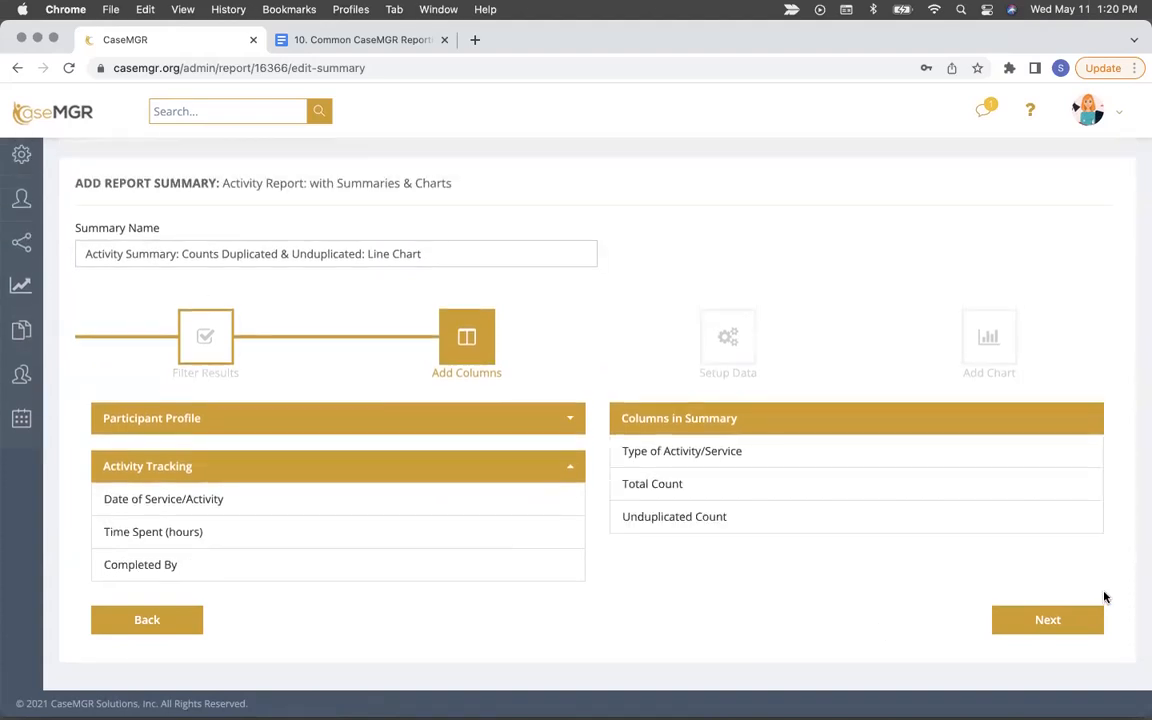
left_click(1062, 618)
Step: Set Type of Activity/Service as the baseline field with all possible values included, and proceed to the chart setup
left_click(245, 501)
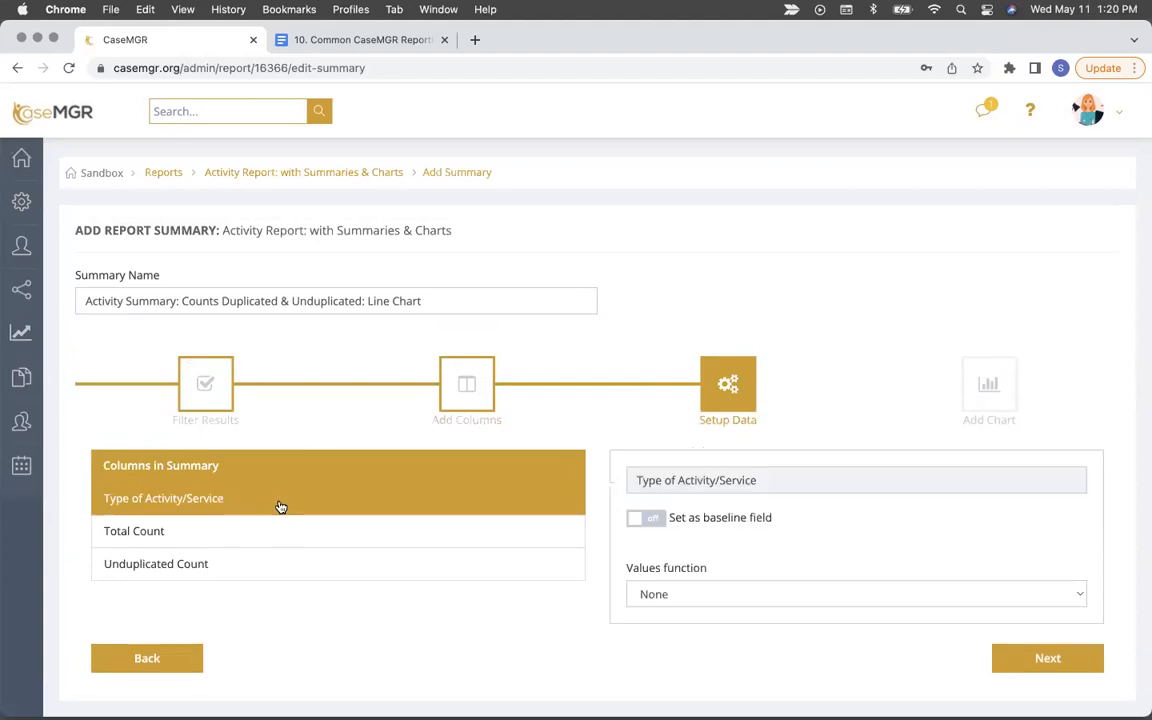
left_click(647, 521)
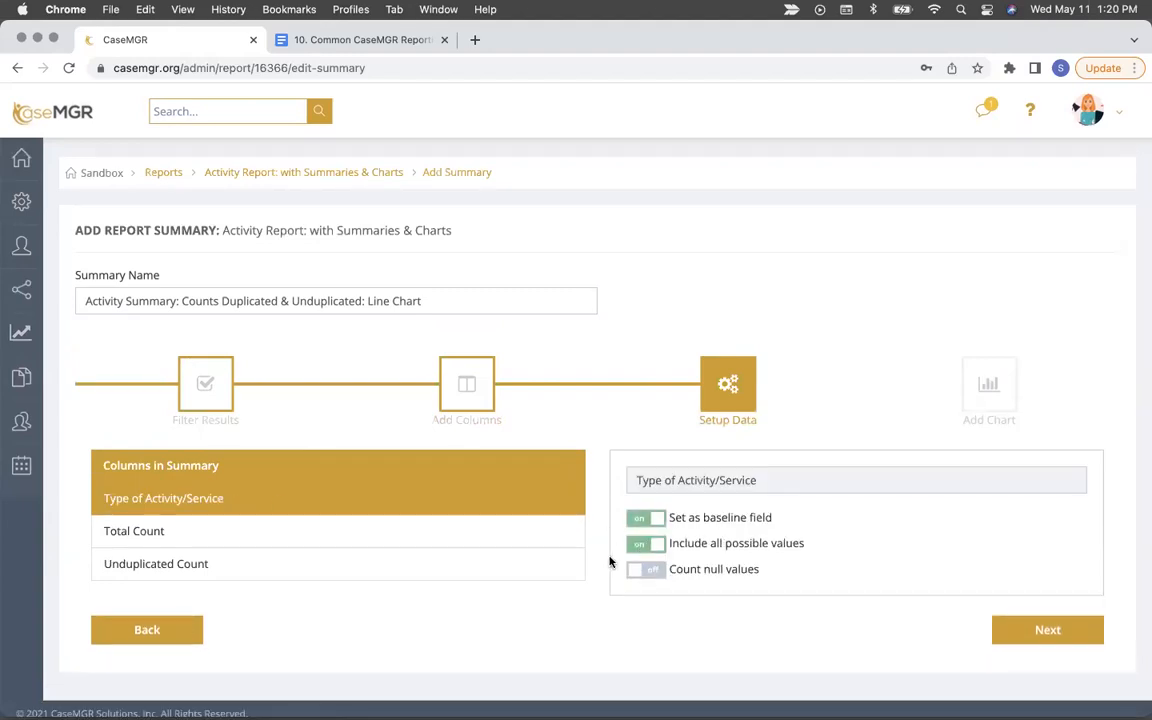
scroll(765, 550, "down", 1)
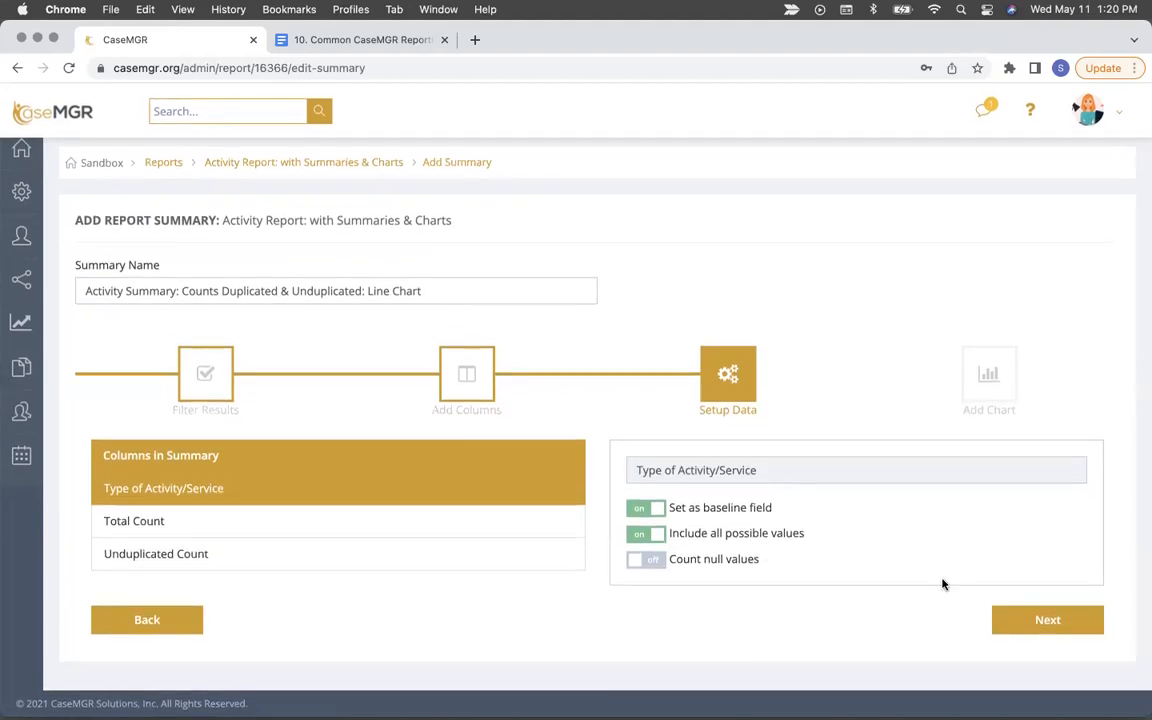
left_click(1047, 623)
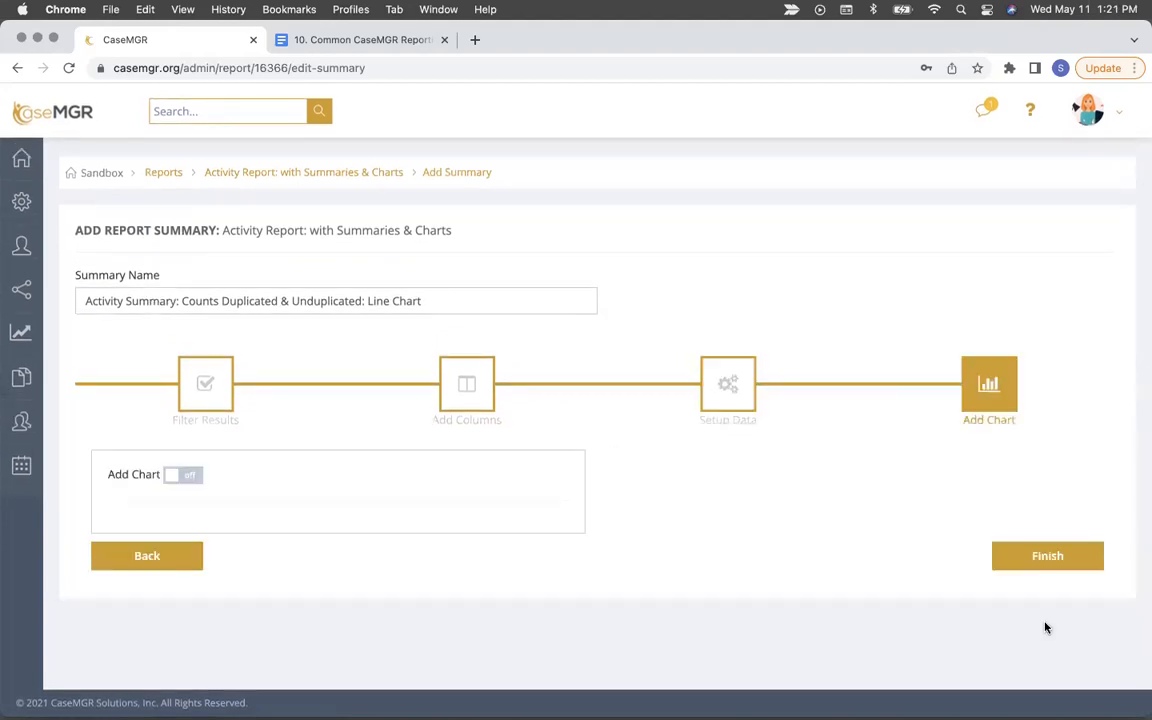
Step: Enable a chart for the summary and reuse the summary name as its chart title
left_click(196, 477)
scroll(330, 495, "down", 5)
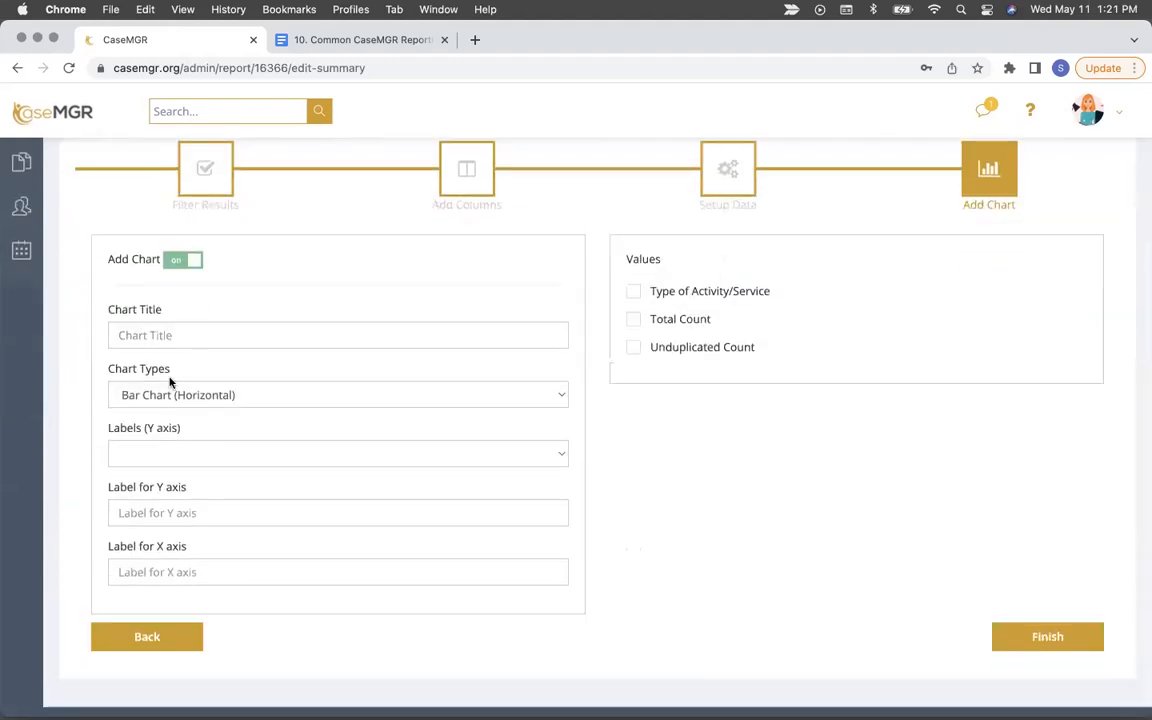
left_click(156, 334)
scroll(380, 230, "up", 3)
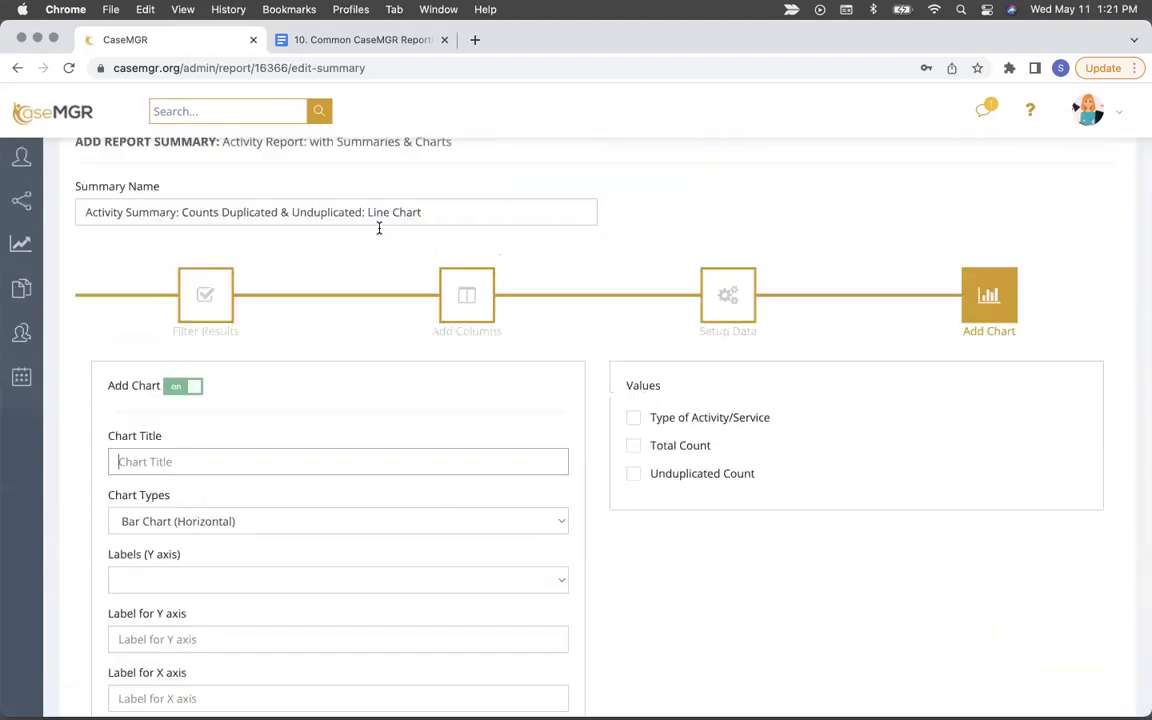
left_click_drag(449, 233, 77, 228)
key("ctrl+c")
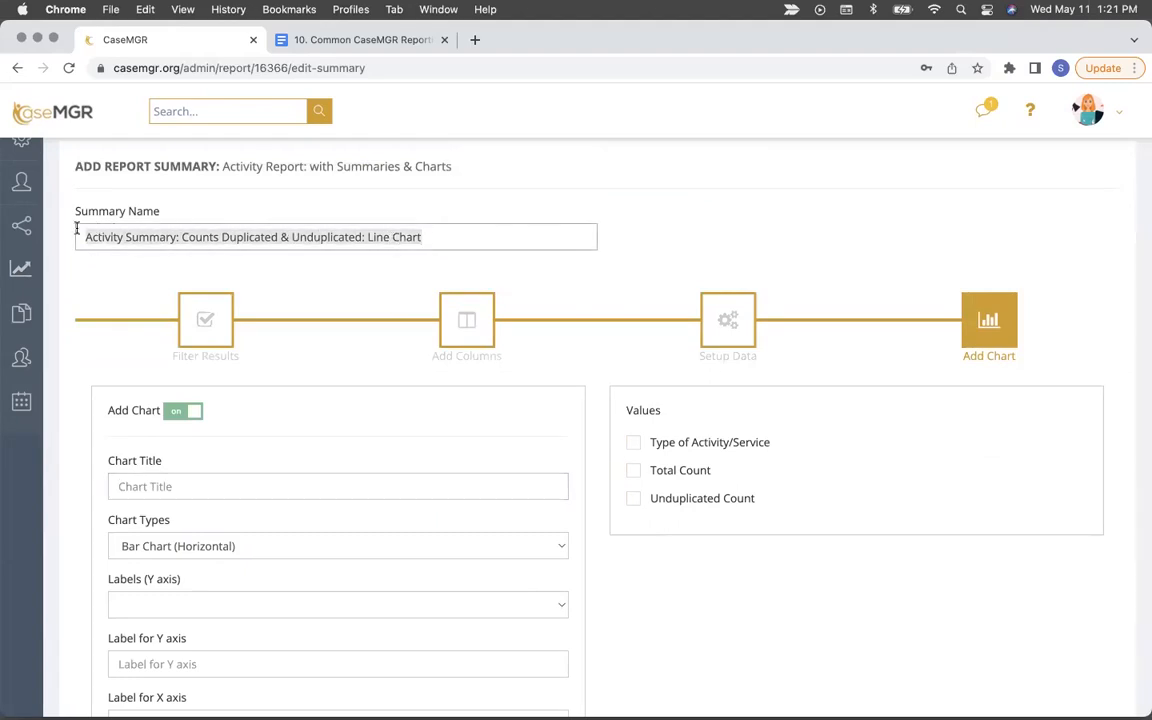
left_click(163, 485)
key("ctrl+v")
scroll(380, 455, "down", 2)
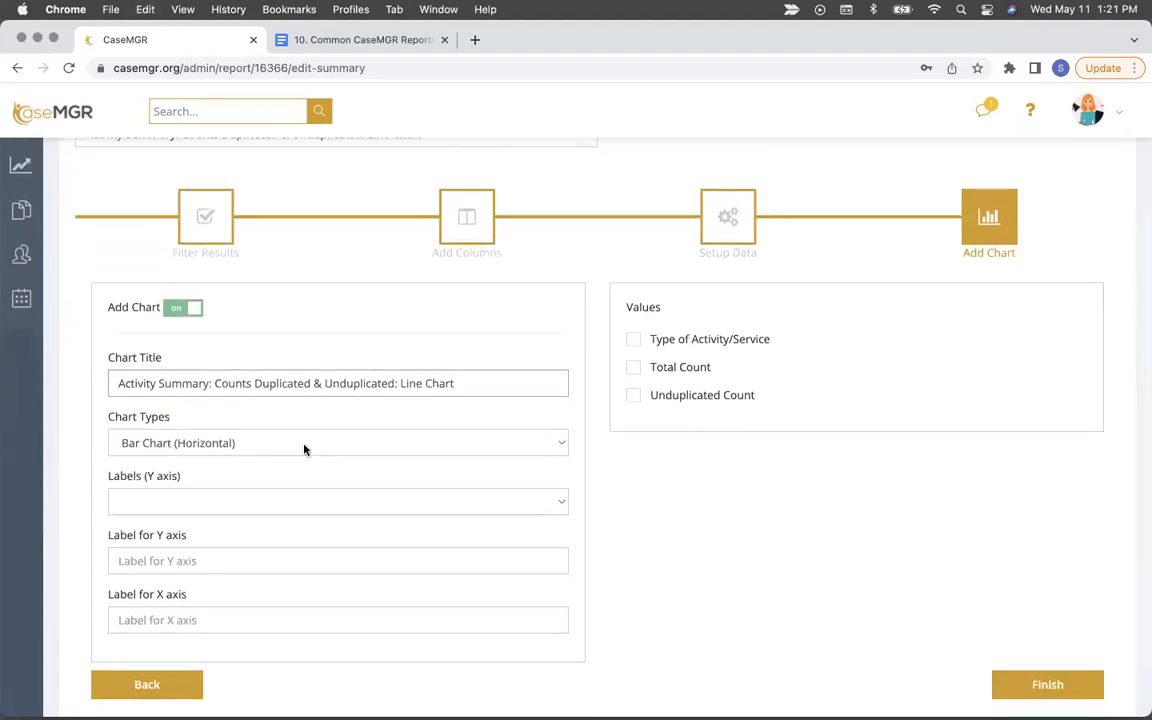
Step: Make the chart a Line Chart with Type of Activity/Service as its labels
left_click(304, 449)
left_click(301, 478)
scroll(280, 440, "down", 1)
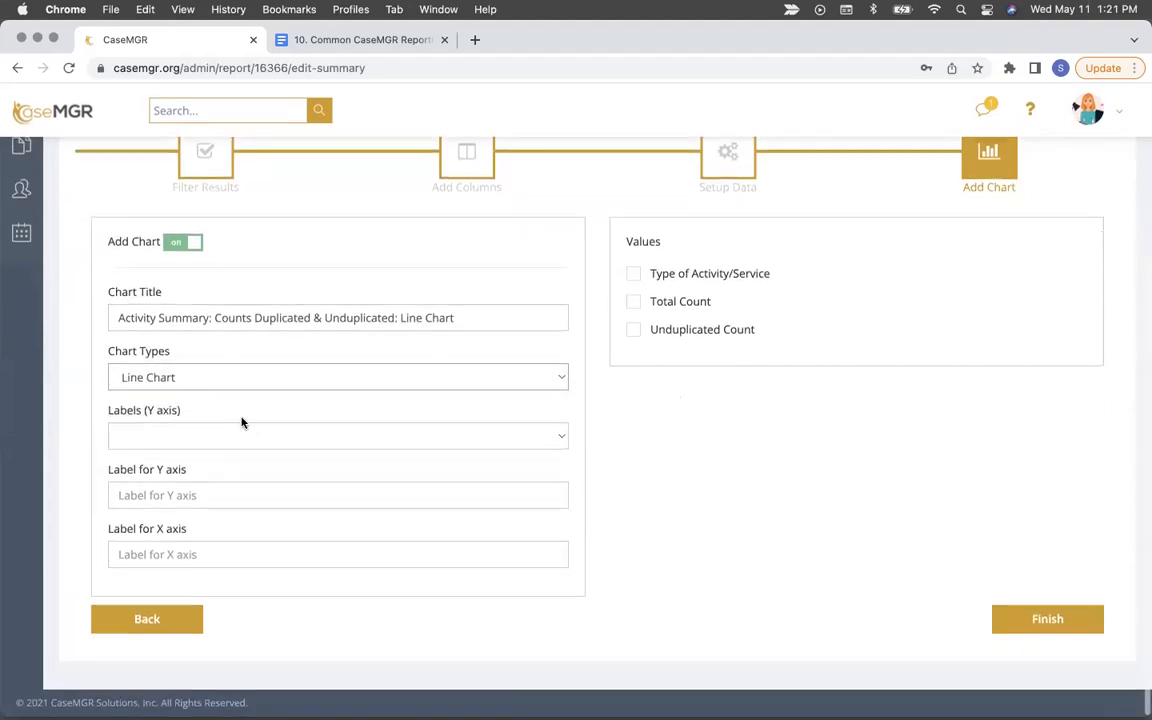
left_click(241, 432)
left_click(281, 439)
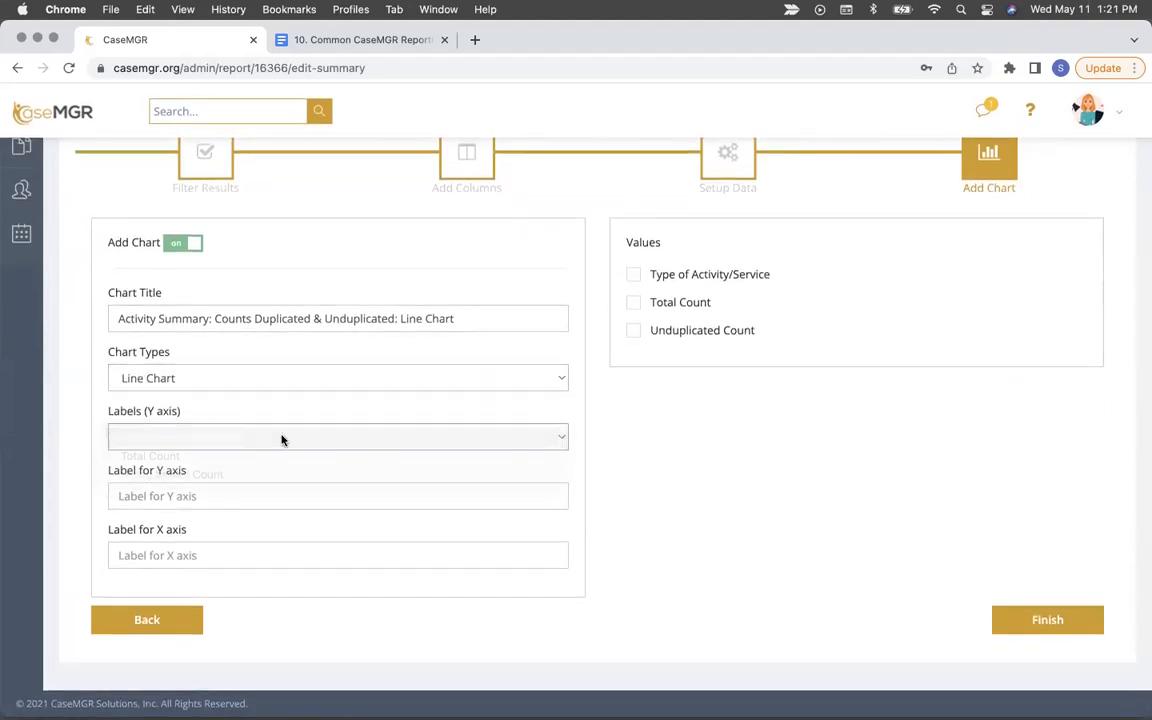
Step: Label the chart's Y axis "Count" and its X axis "Type of Activity/Service"
left_click(195, 495)
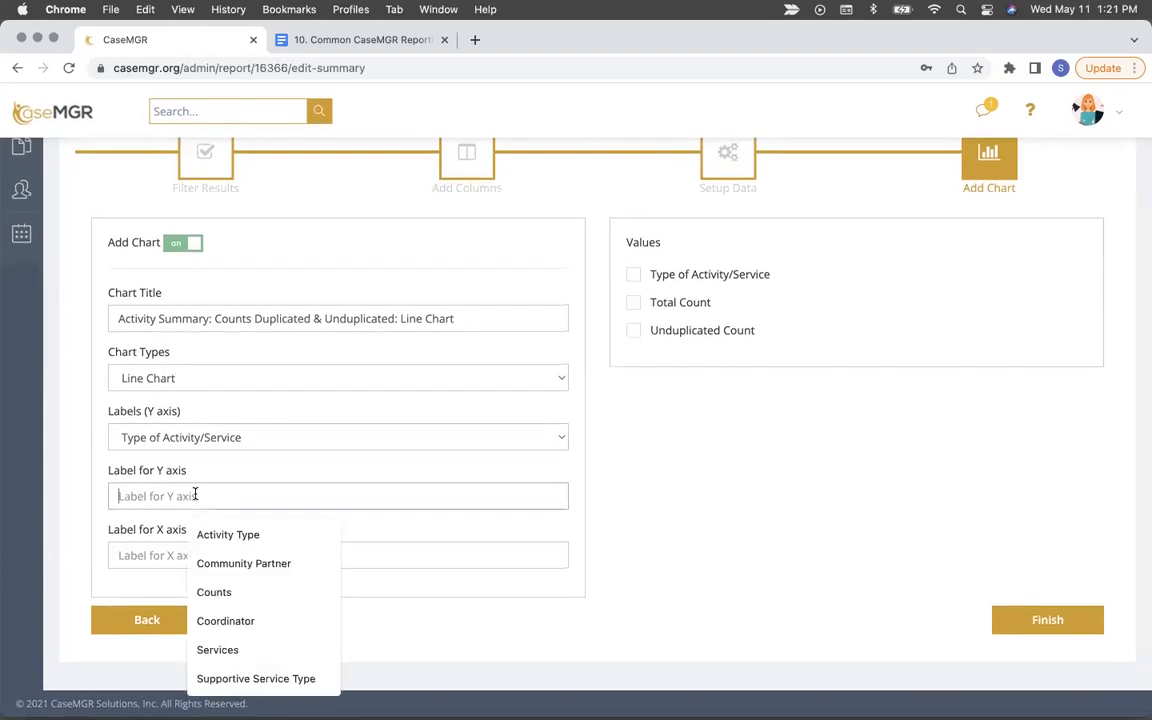
type("Count")
left_click(193, 555)
type("Type of")
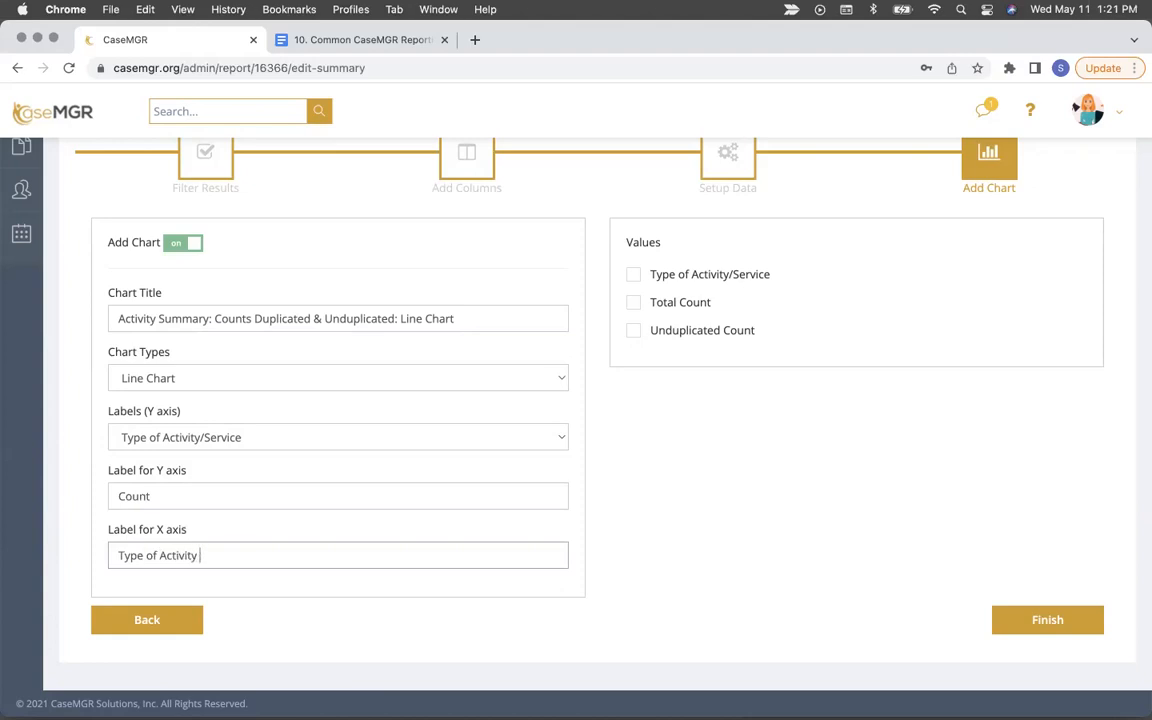
type(" Activity/Serv")
Step: Include Total Count and Unduplicated Count as the chart's values, and finish the summary
left_click(633, 302)
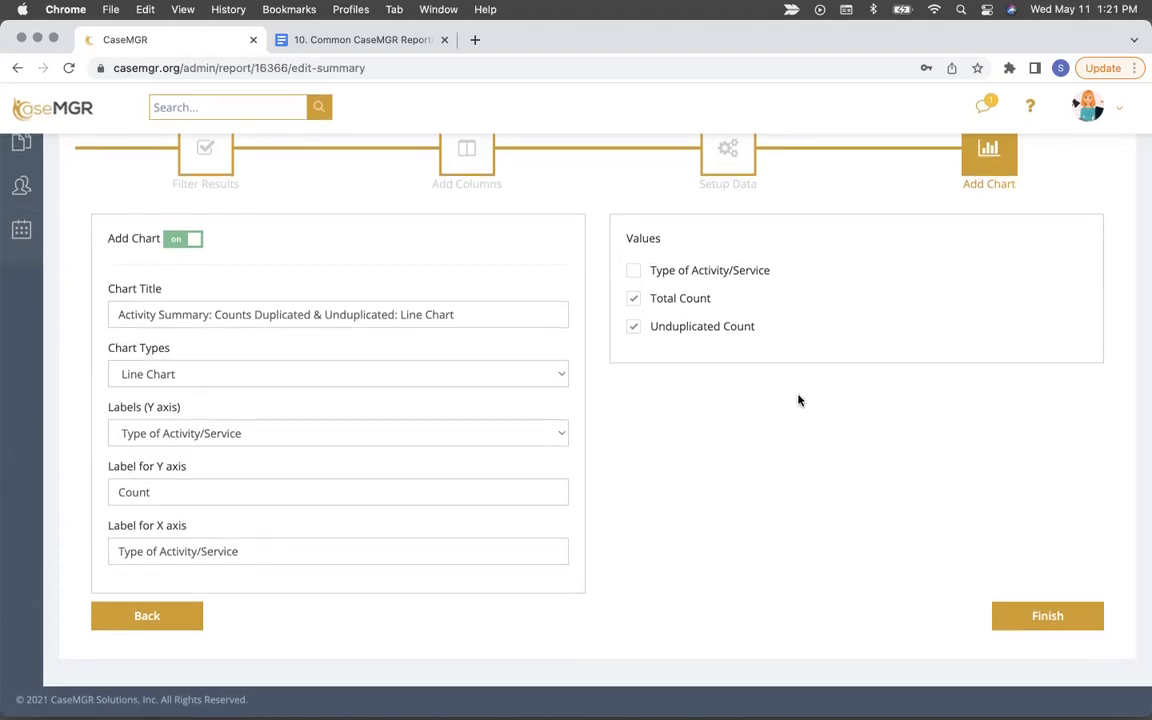
scroll(798, 400, "up", 3)
scroll(798, 400, "down", 3)
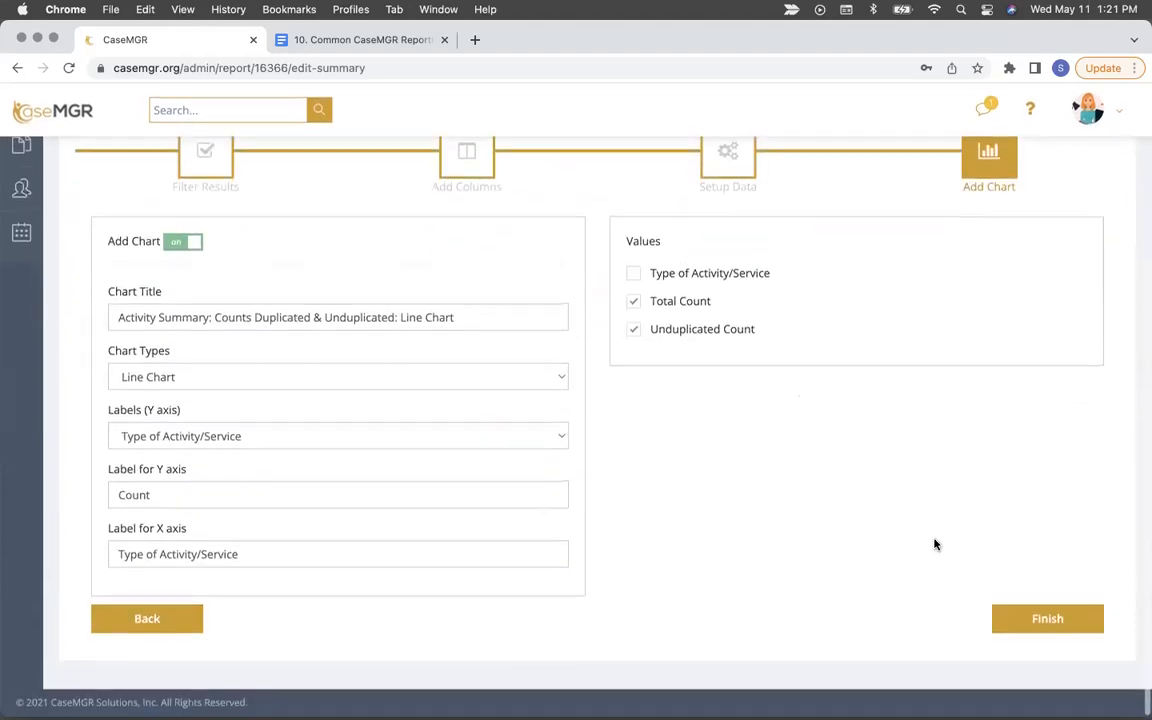
left_click(1047, 620)
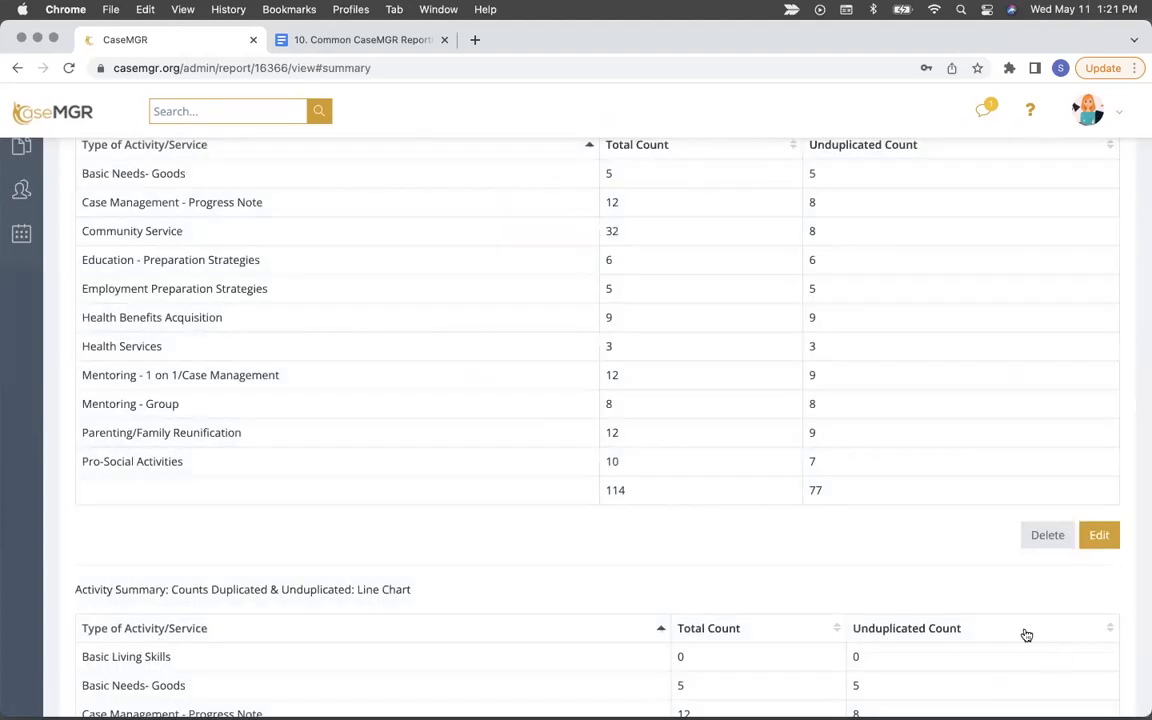
Step: Compare the new line chart summary table with the Counts by Activity table, including its zero-count activity types
scroll(962, 563, "down", 5)
scroll(963, 565, "down", 1)
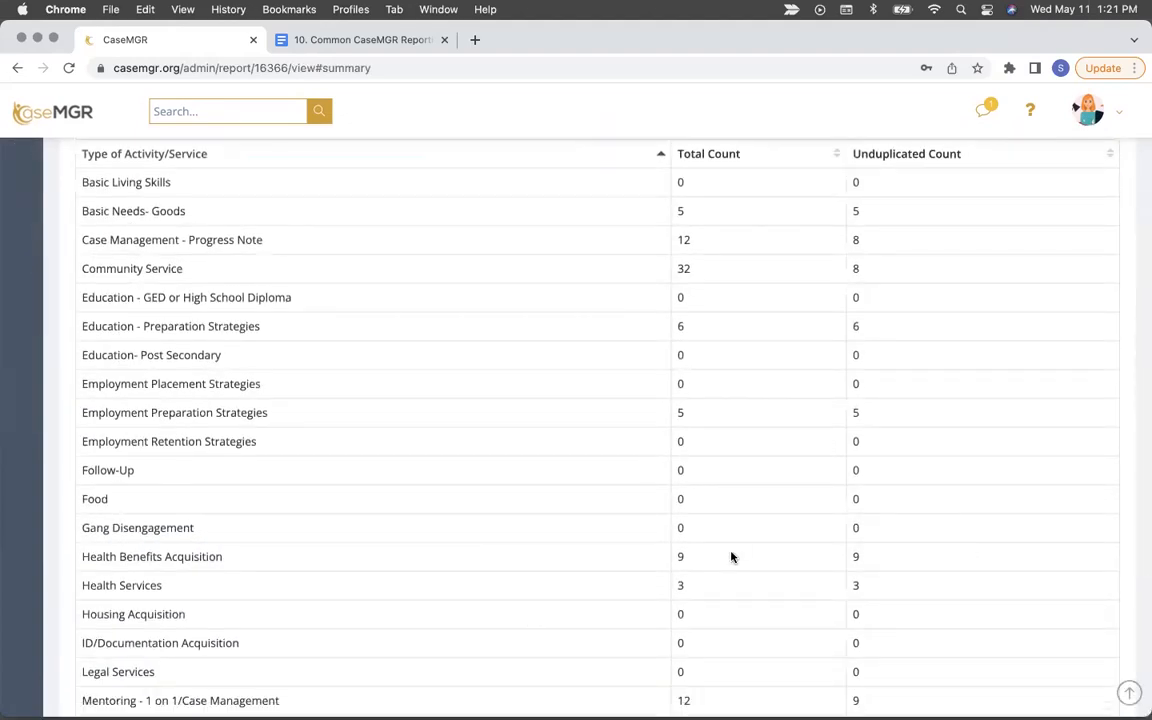
scroll(731, 557, "up", 5)
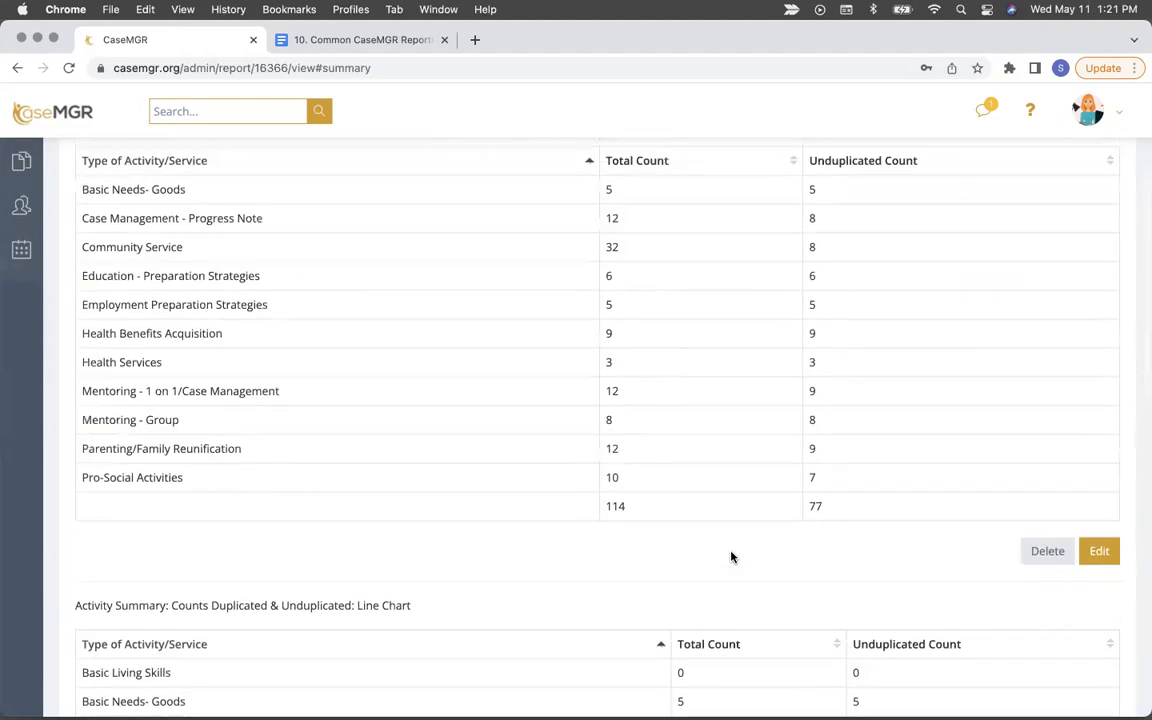
scroll(731, 557, "up", 2)
scroll(681, 517, "down", 1)
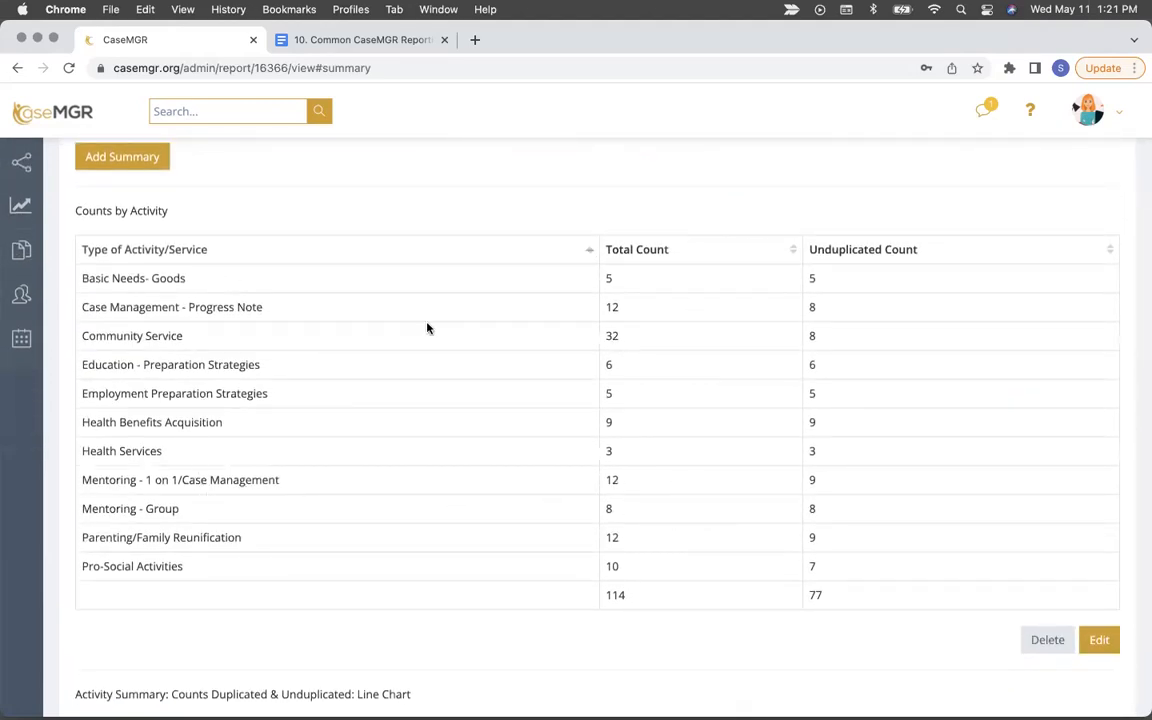
scroll(576, 548, "down", 7)
scroll(576, 548, "down", 3)
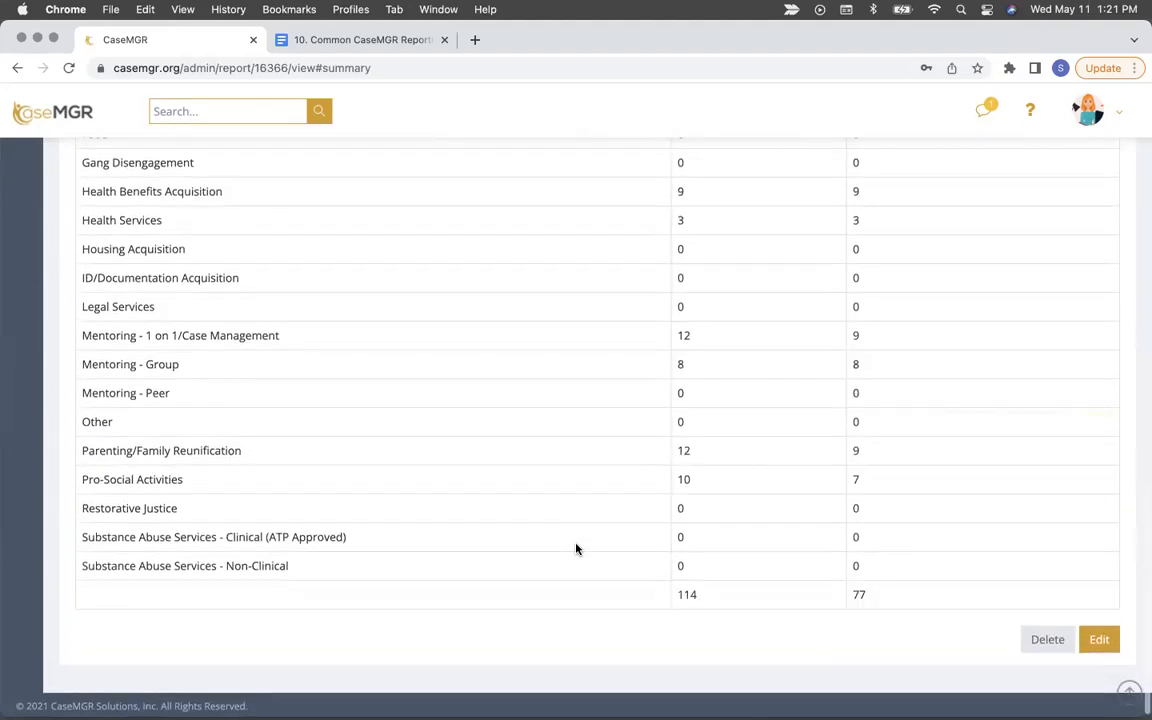
Step: Examine the report's charts, comparing the Counts by Activity pie chart with the line chart of duplicated and unduplicated counts
scroll(576, 548, "up", 7)
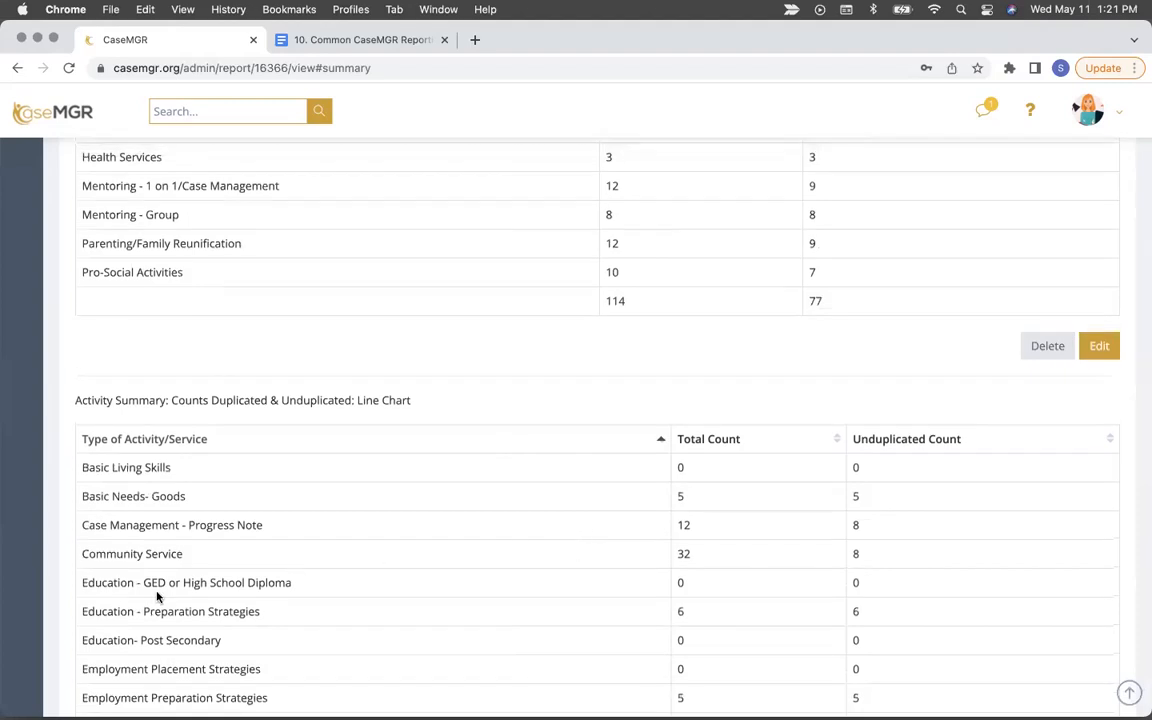
scroll(256, 513, "up", 5)
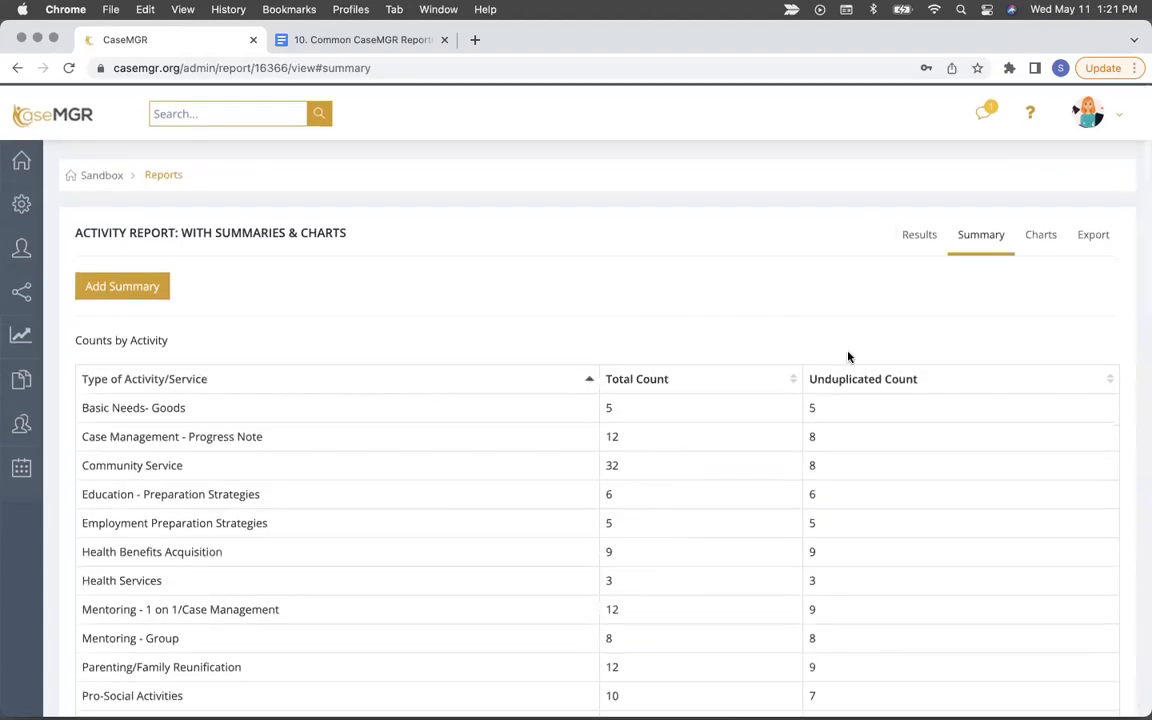
left_click(1049, 236)
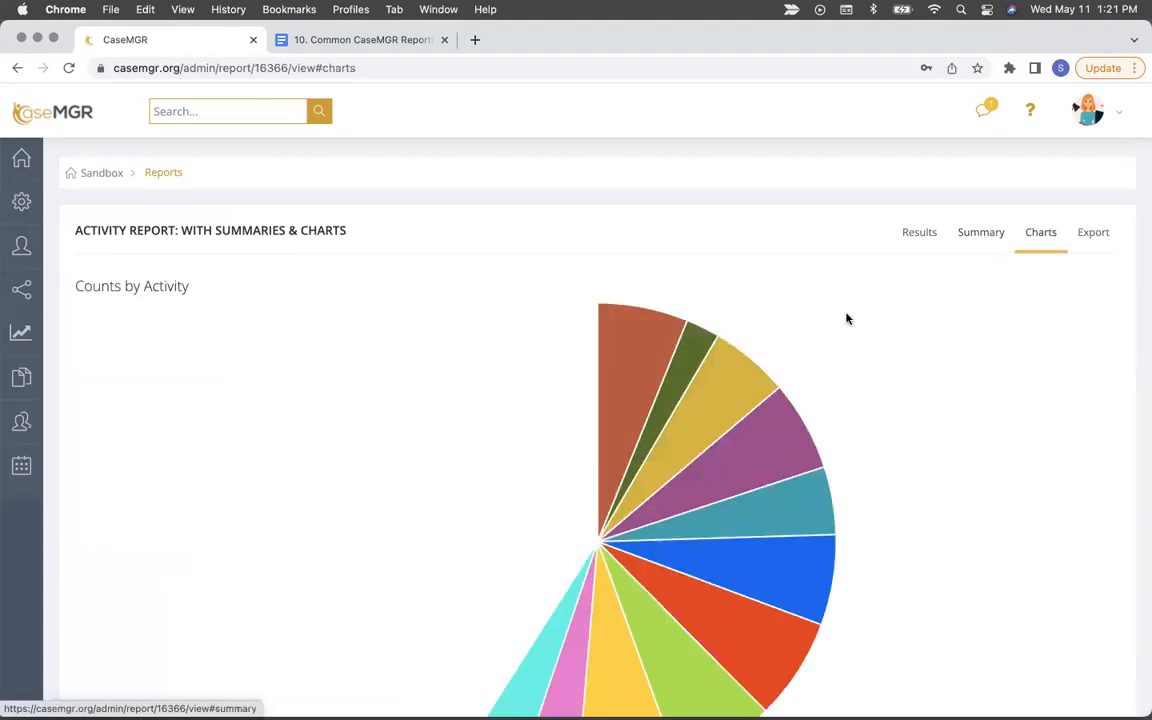
scroll(760, 340, "down", 2)
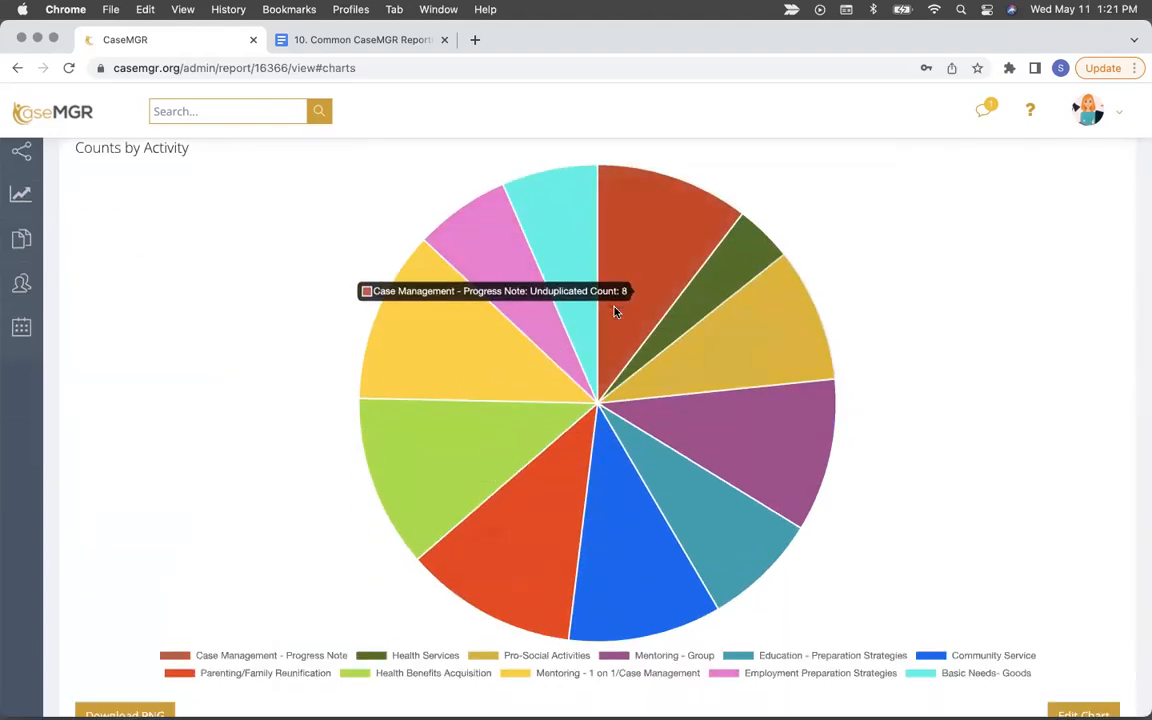
scroll(880, 437, "down", 3)
scroll(880, 437, "down", 6)
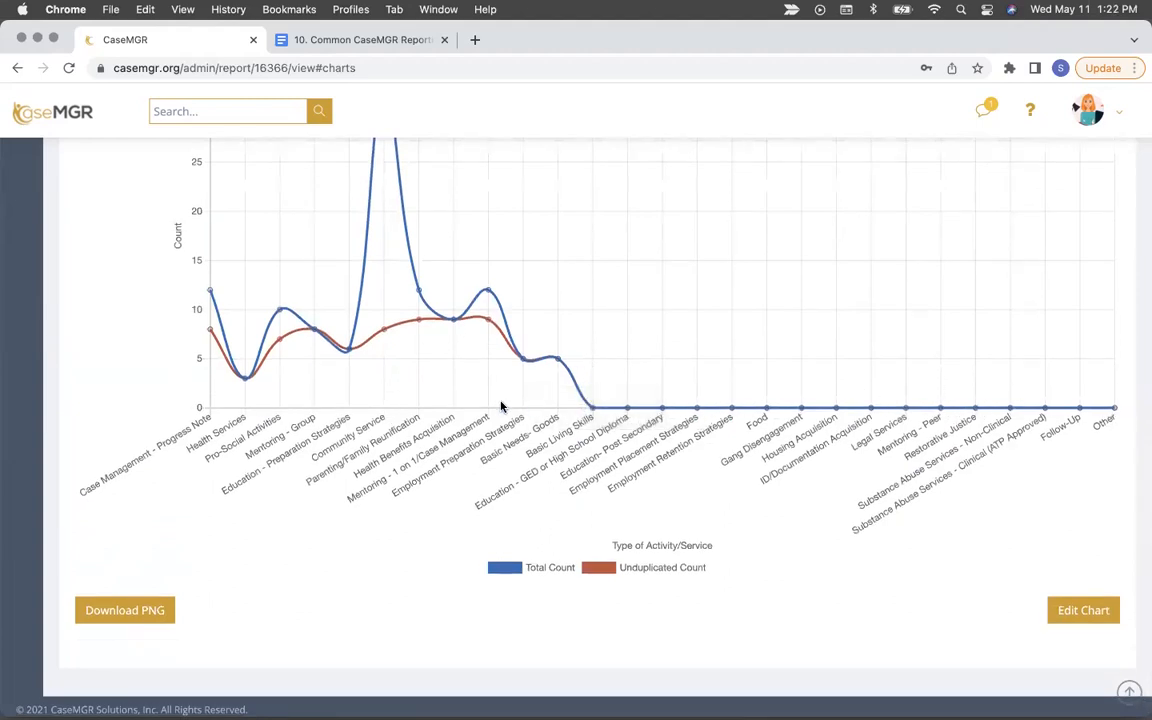
scroll(502, 406, "up", 1)
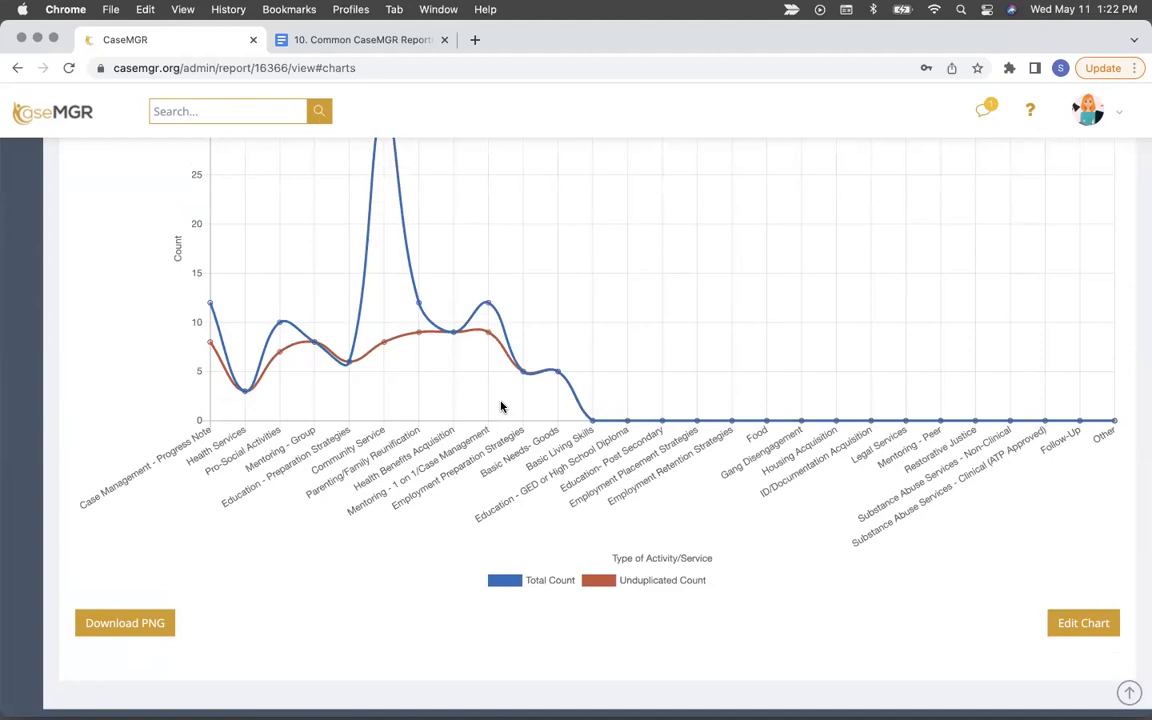
scroll(502, 406, "up", 5)
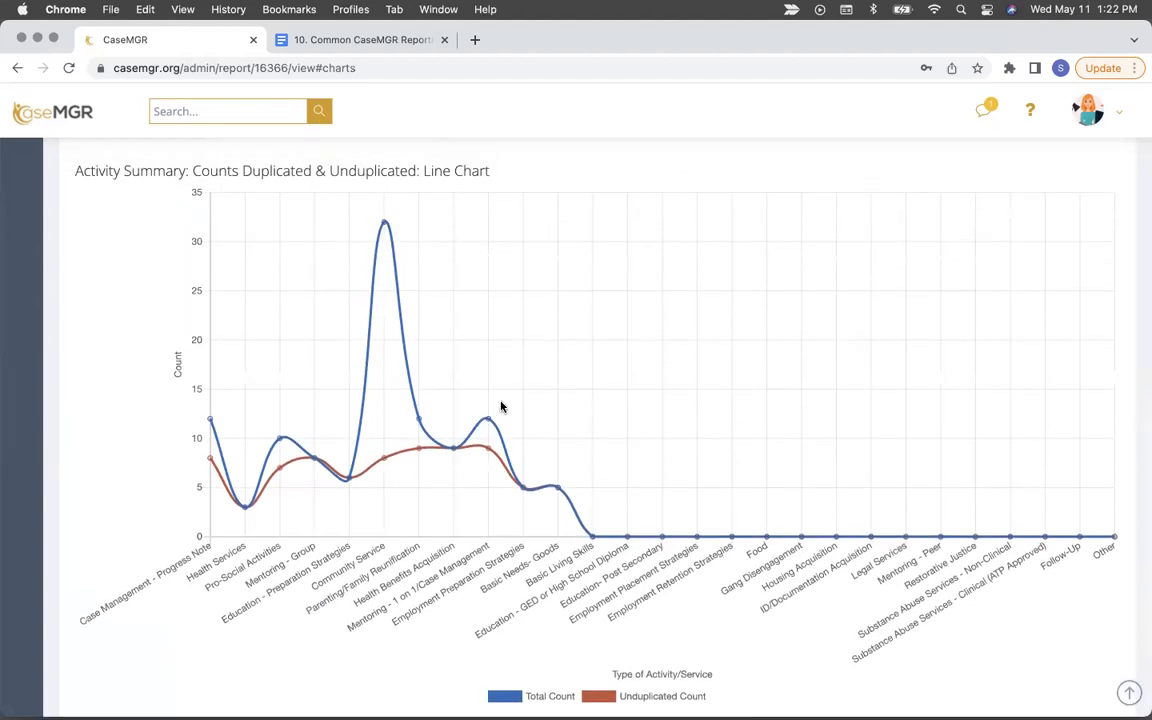
scroll(502, 406, "up", 8)
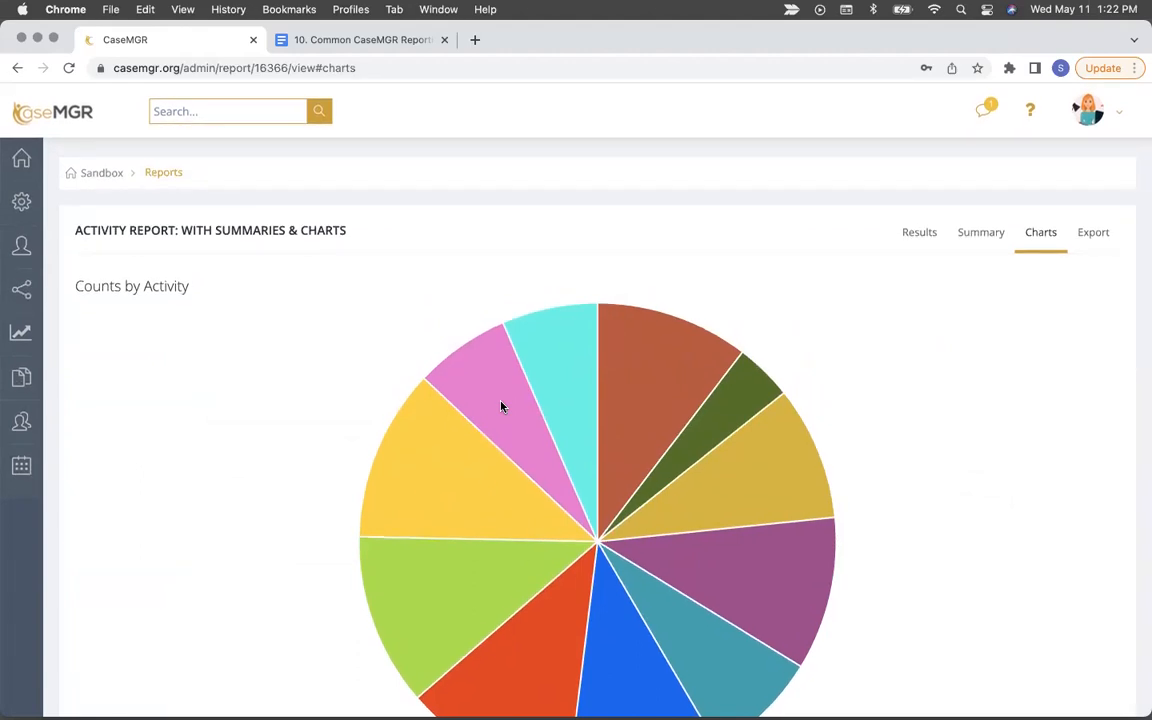
Step: Start a new report in the Practice Reports folder, named "Activities by Time Spent" with the description "Testing"
left_click(168, 175)
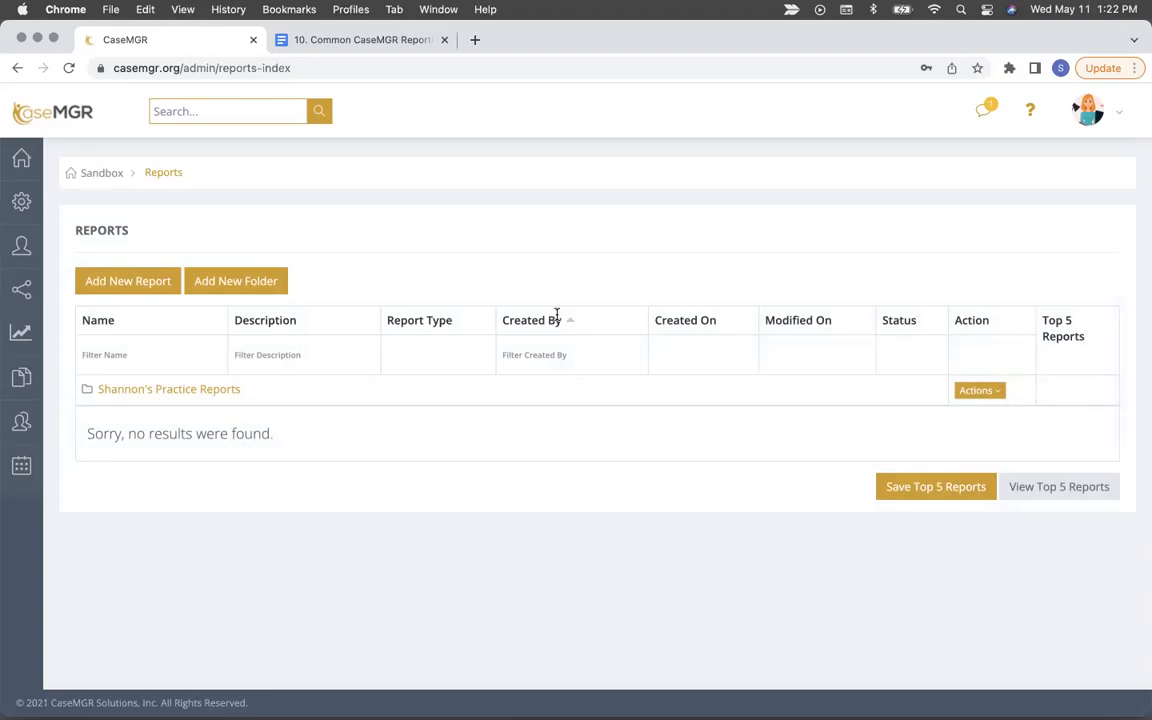
left_click(188, 391)
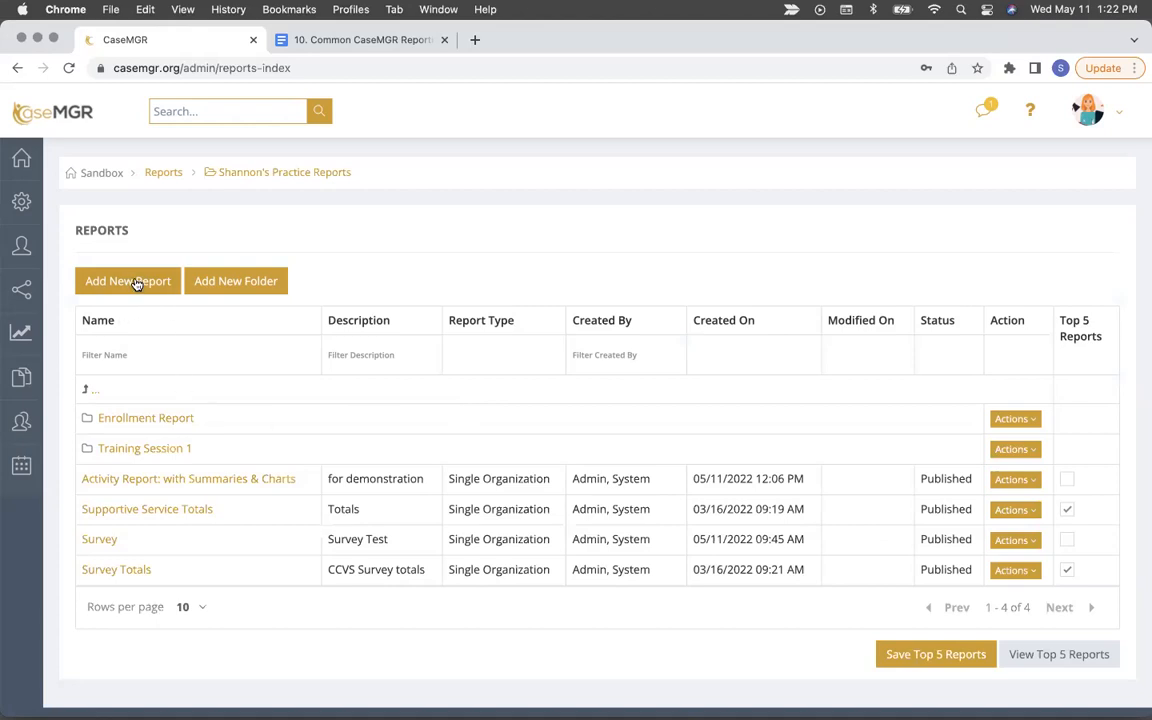
left_click(138, 283)
left_click(270, 295)
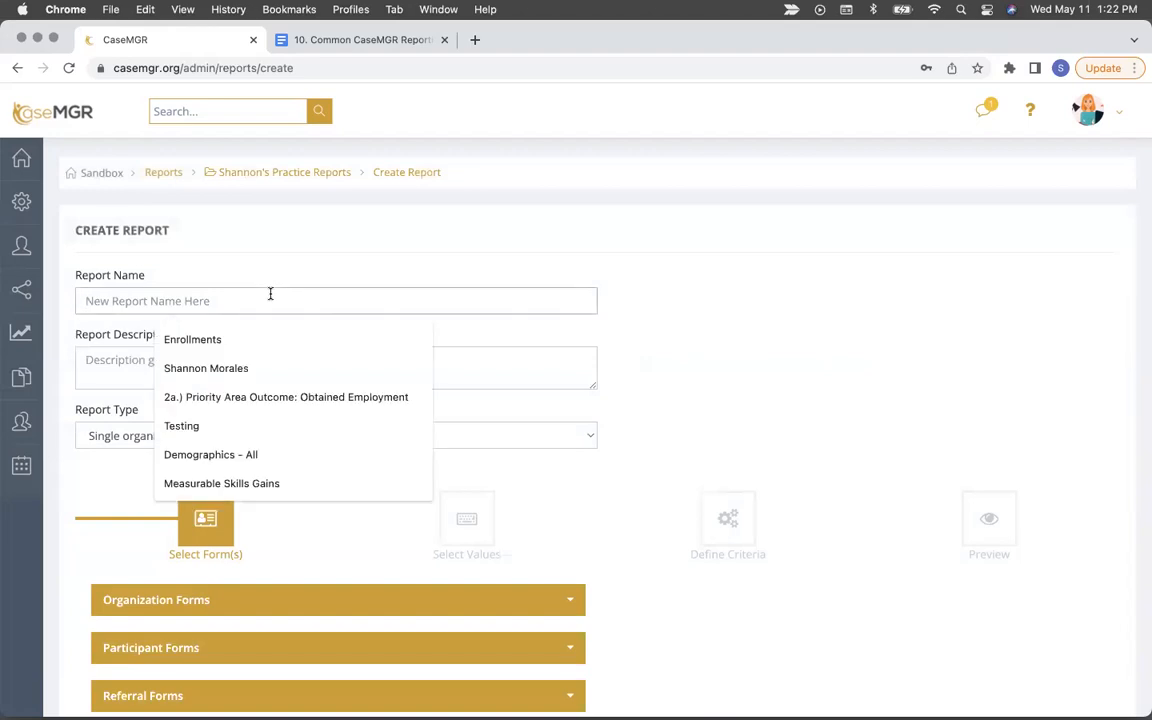
type("Activities")
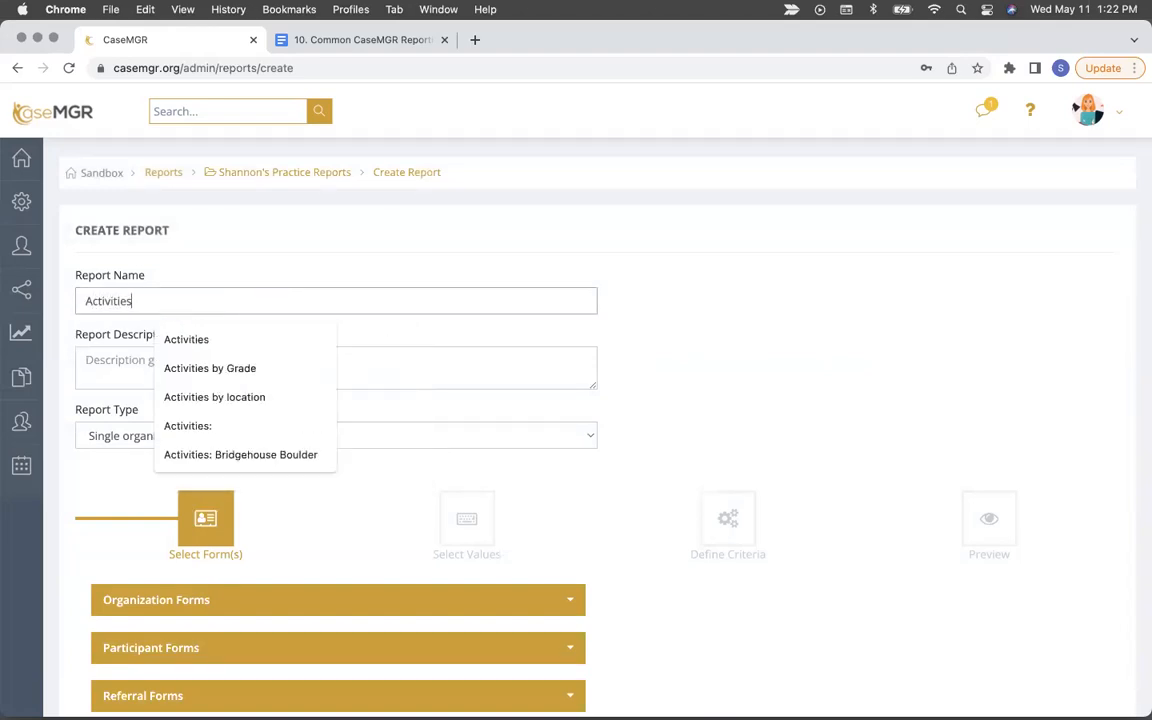
type(" by Time spent")
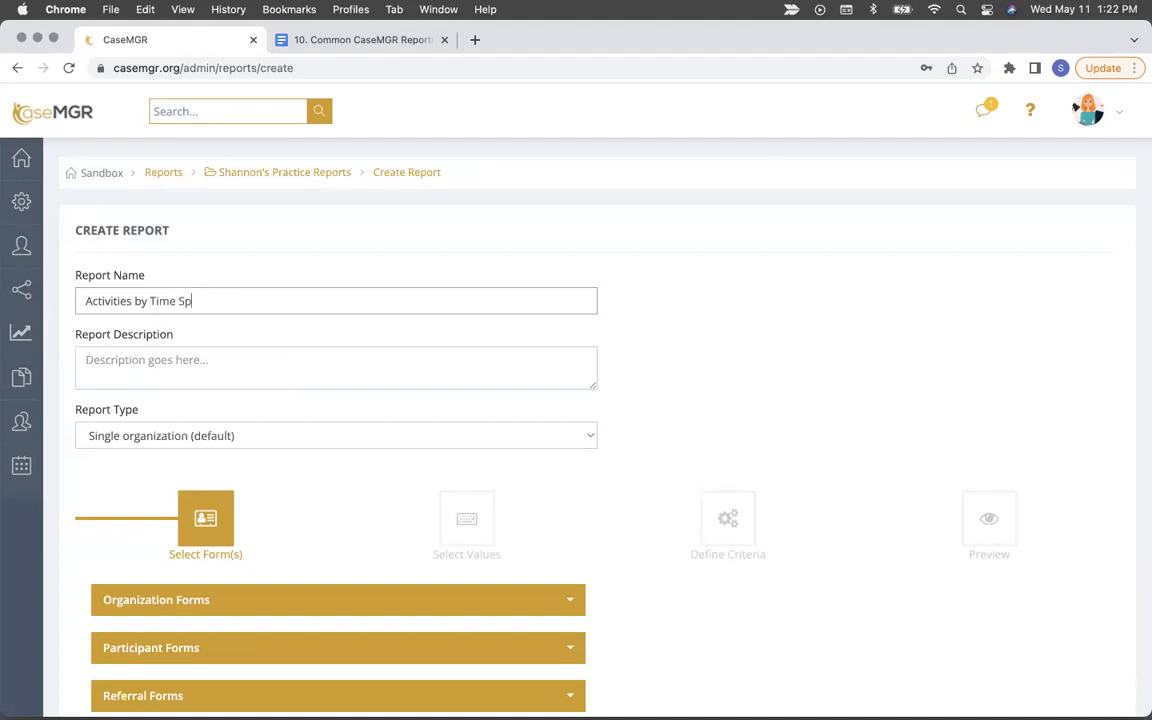
key("Tab")
type("TESting")
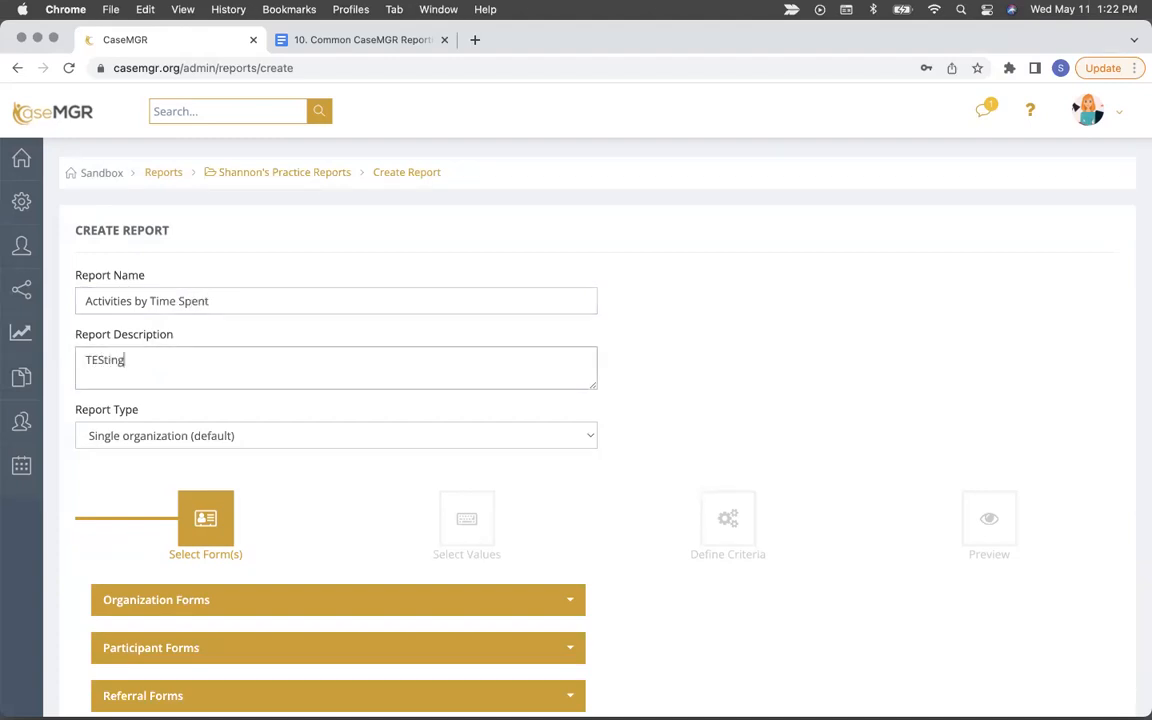
type("estin")
Step: Add the Participant Profile and Activity Tracking participant forms to the report and continue to value selection
scroll(496, 296, "down", 3)
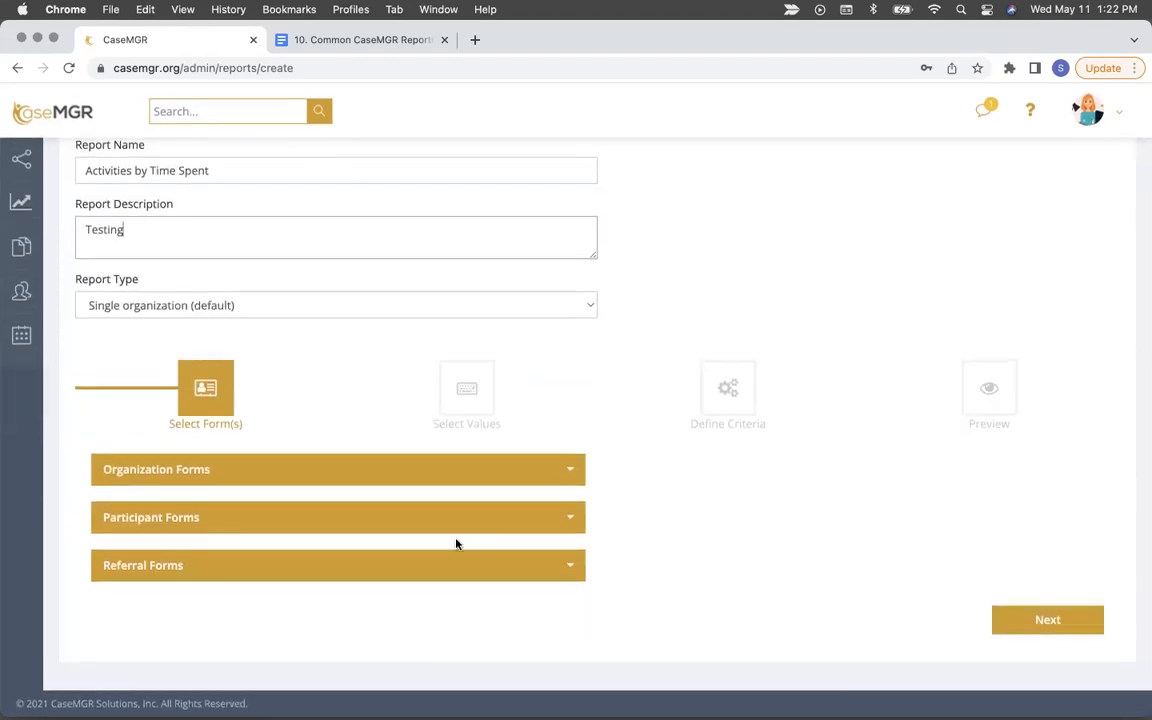
left_click(446, 534)
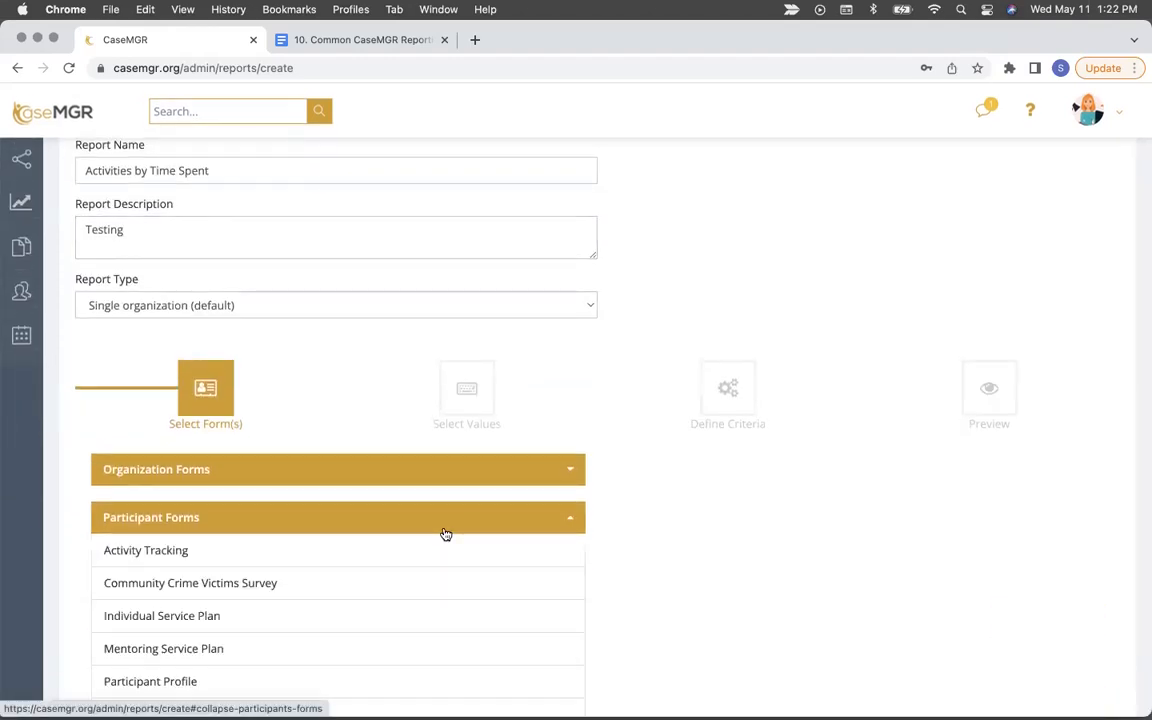
scroll(445, 535, "down", 5)
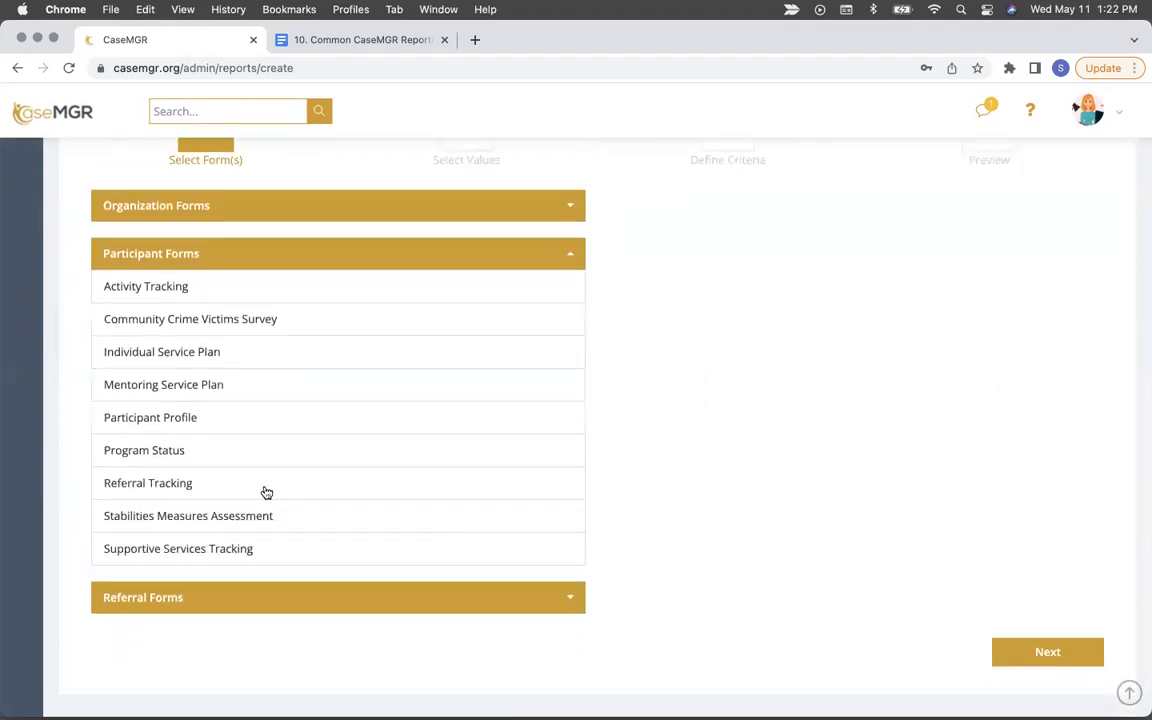
left_click(180, 420)
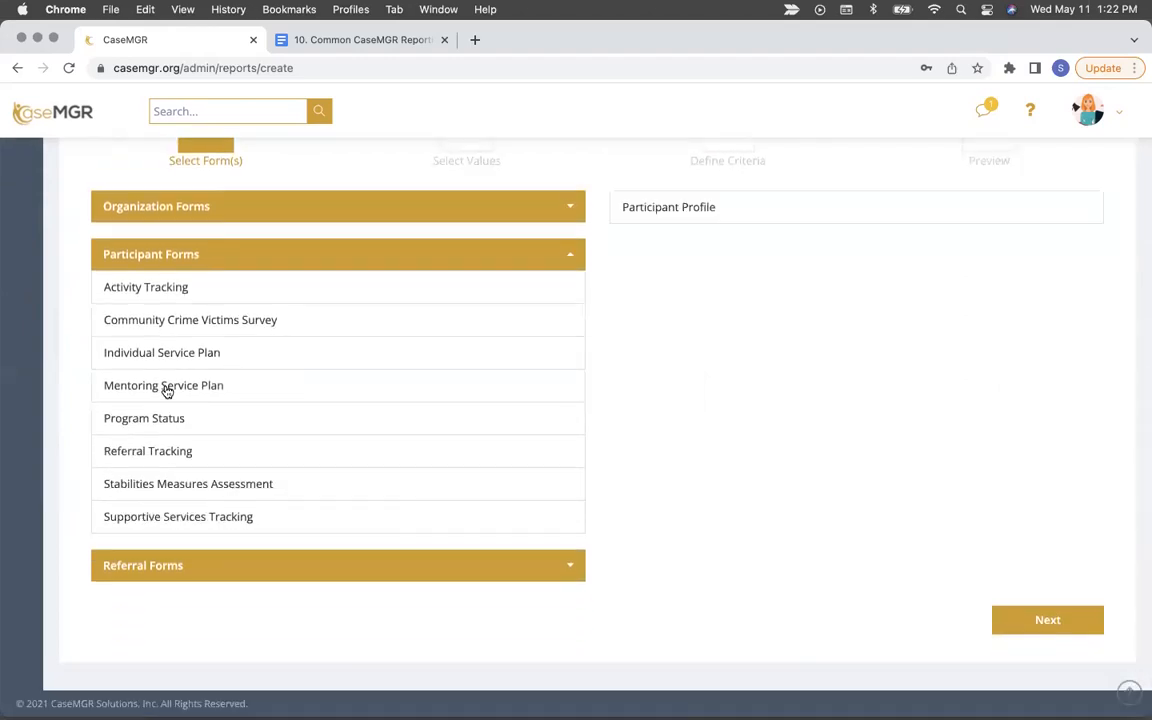
left_click(165, 296)
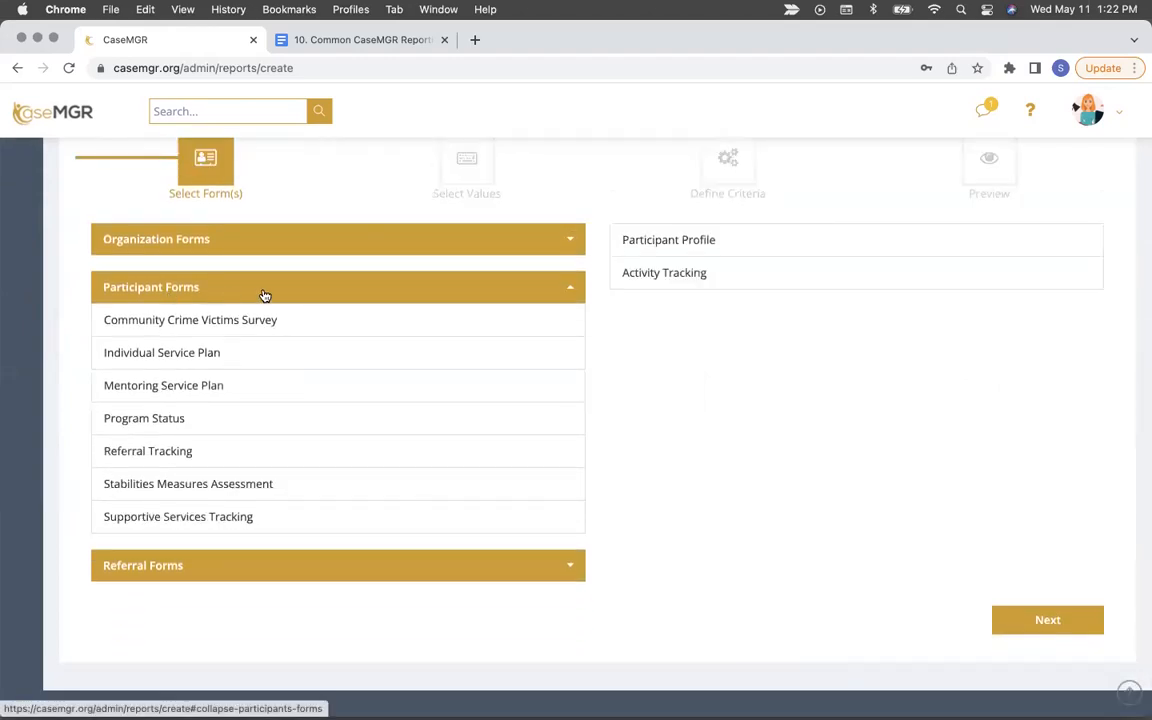
left_click(337, 297)
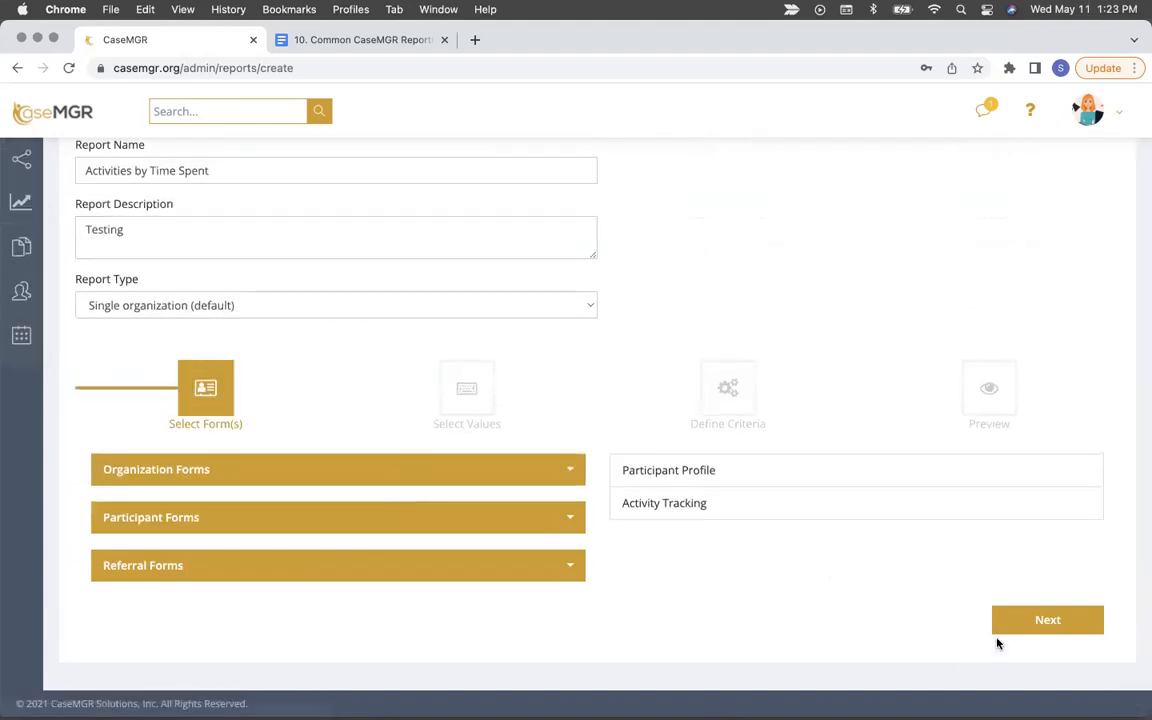
left_click(1015, 622)
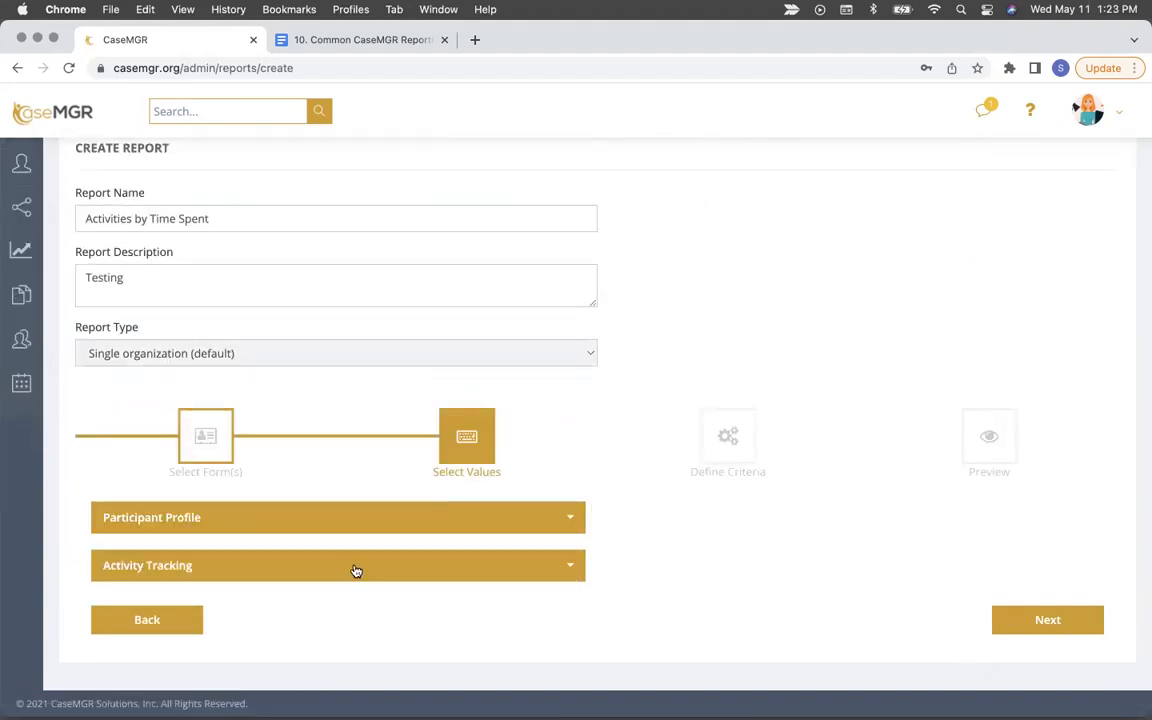
Step: Include System ID, Last Name and First Name from the Participant Profile form as report values
left_click(316, 523)
scroll(316, 523, "down", 3)
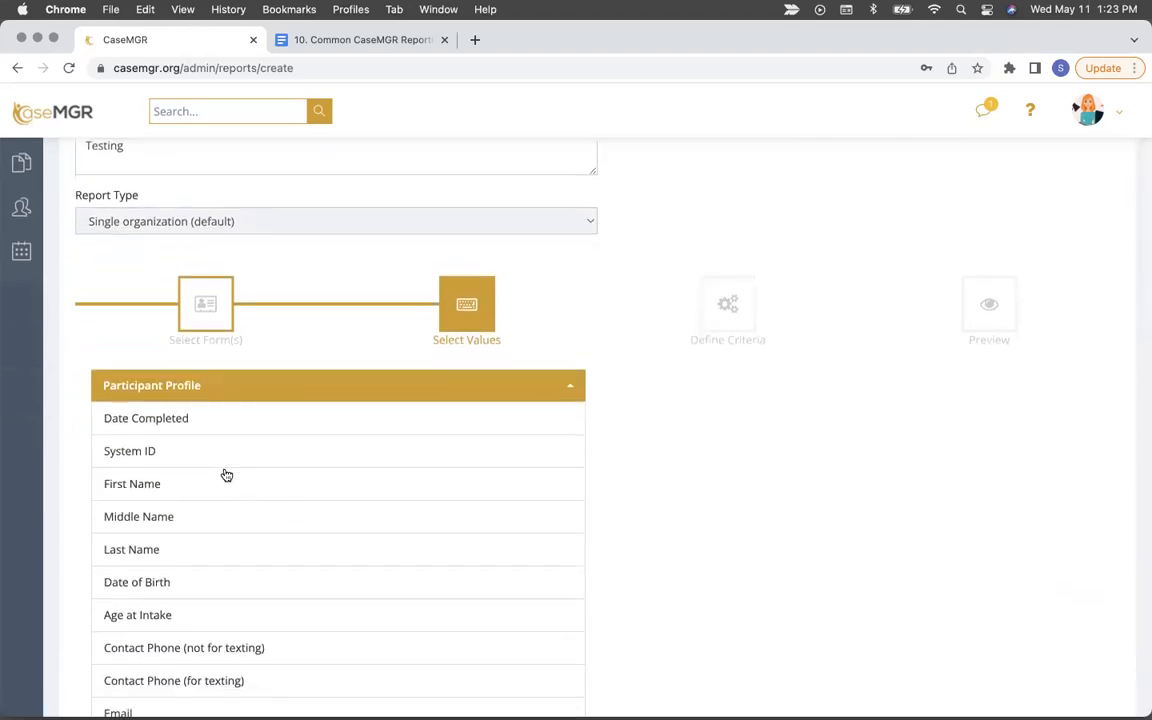
left_click(224, 458)
left_click(200, 515)
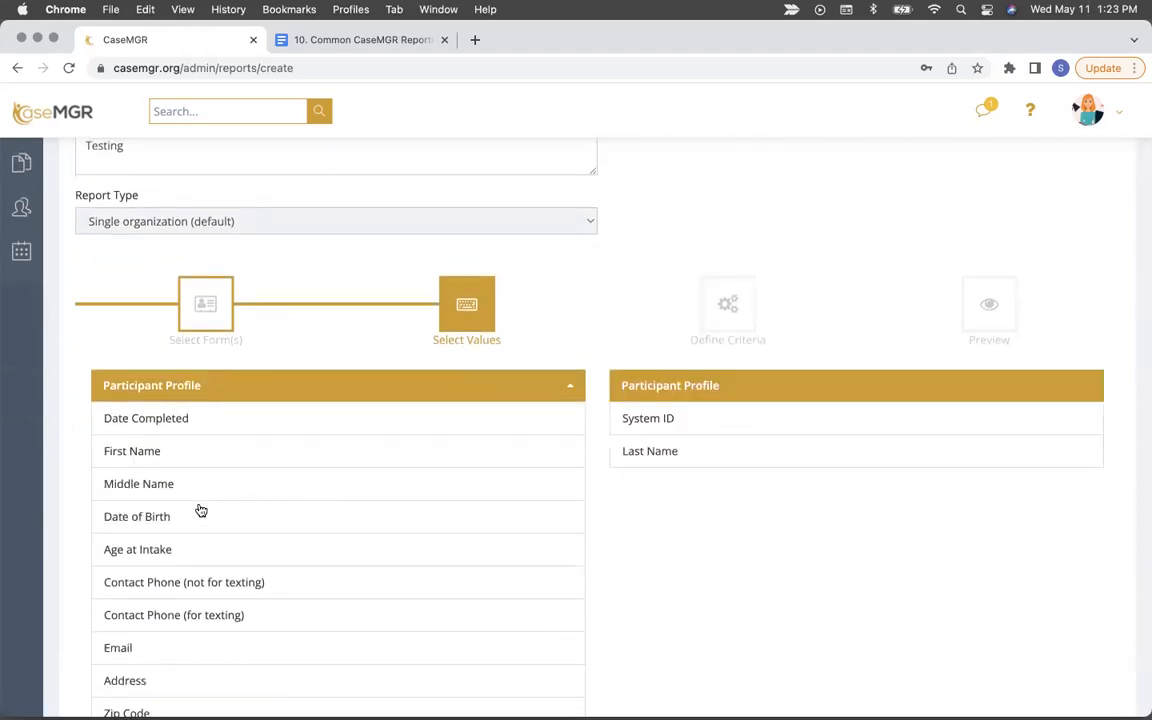
left_click(204, 452)
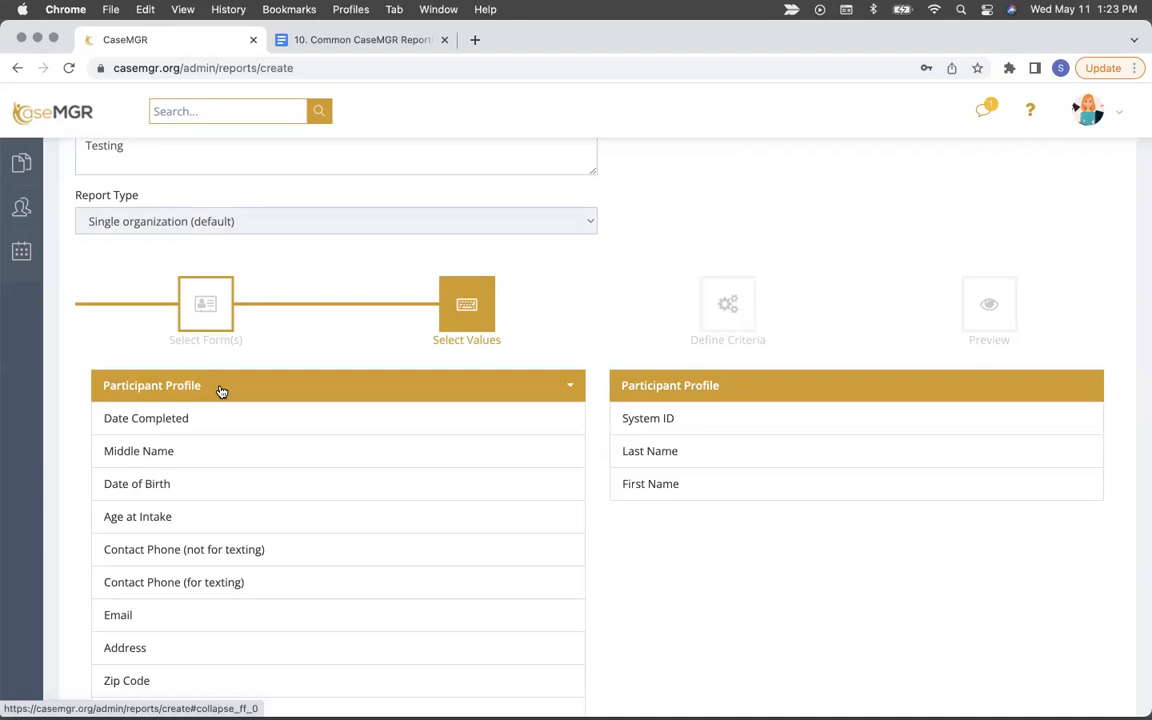
left_click(221, 391)
Step: Include Date of Service/Activity, Time Spent (hours), Type of Activity/Service and Completed By from Activity Tracking, and continue to the criteria
left_click(252, 525)
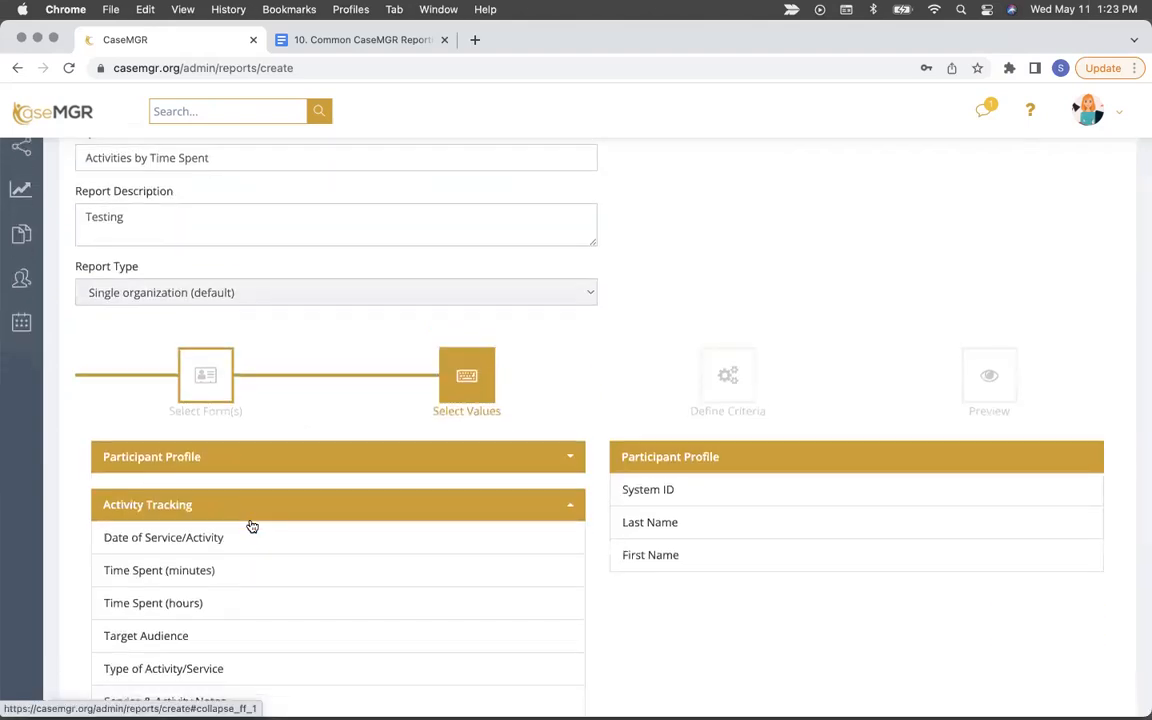
scroll(245, 480, "down", 3)
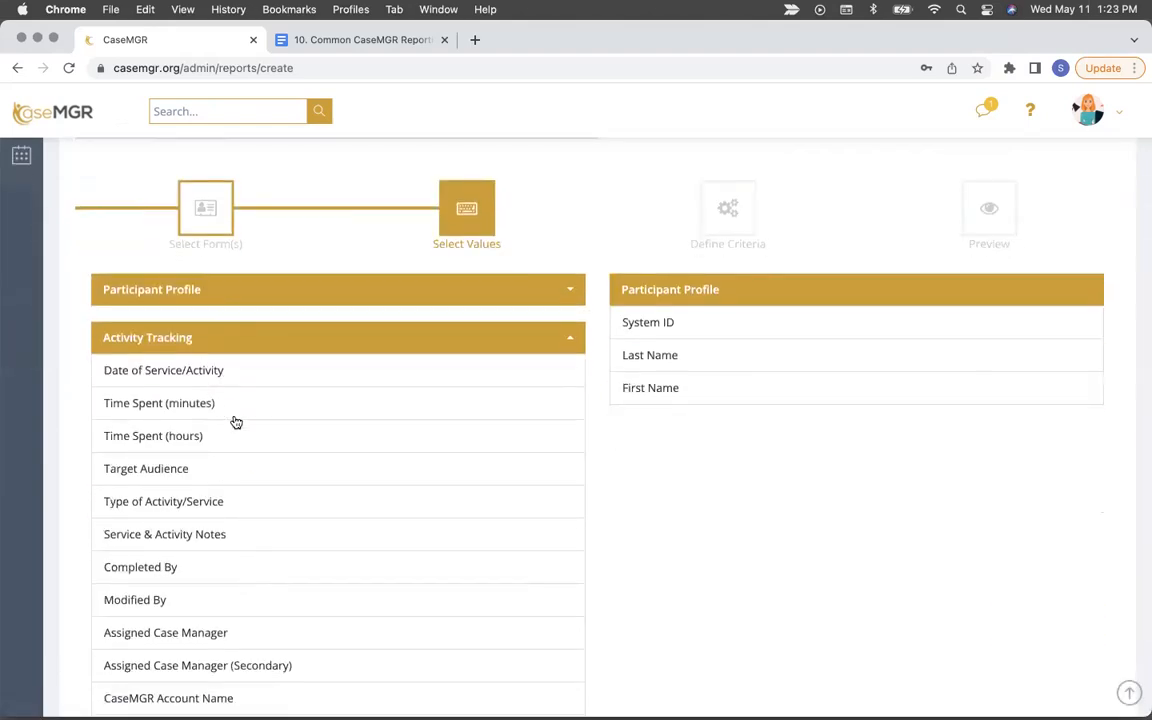
left_click(224, 373)
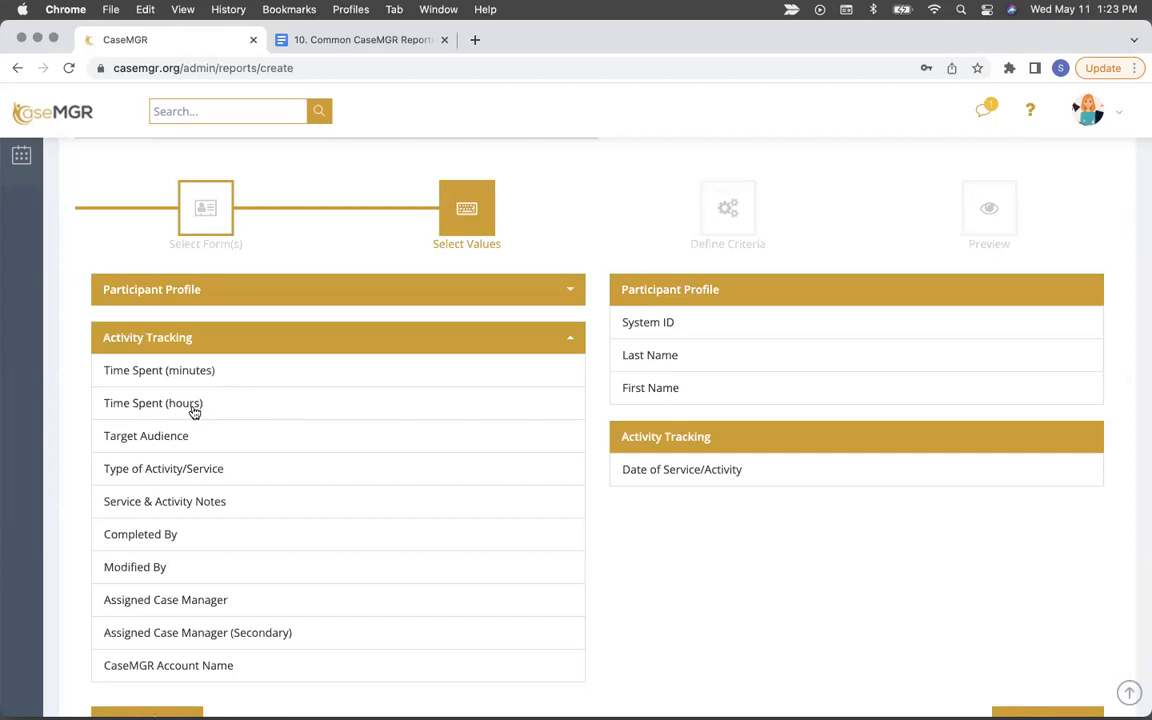
left_click(194, 410)
left_click(205, 440)
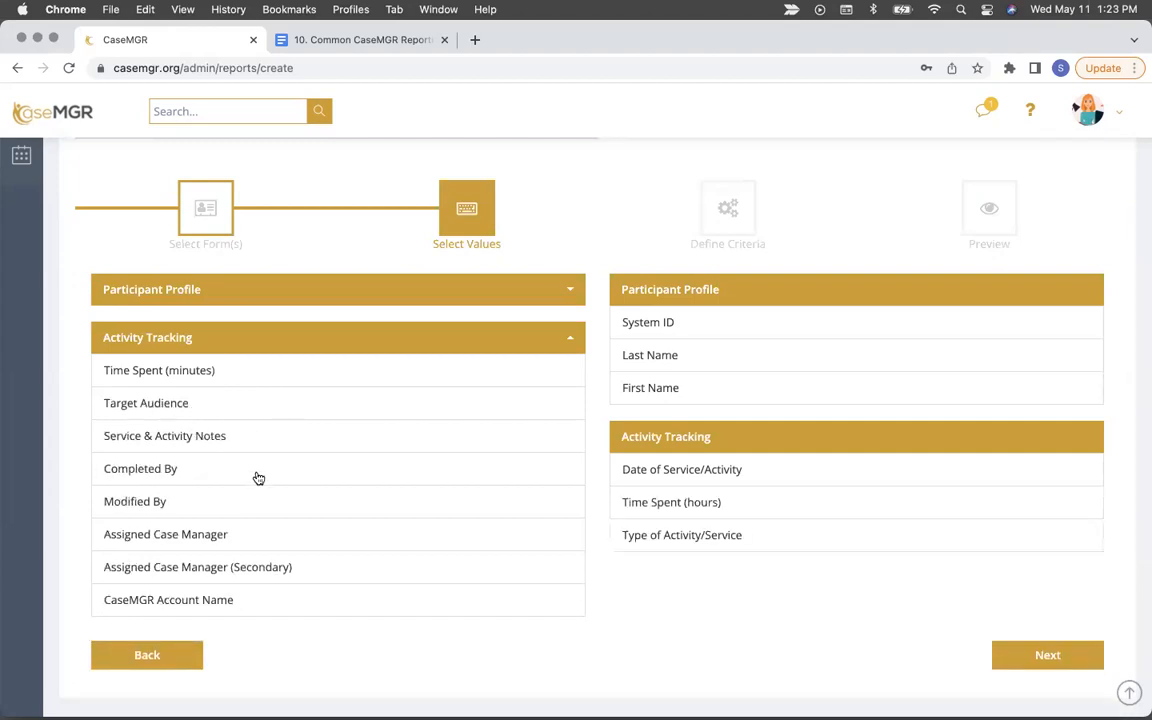
left_click(239, 474)
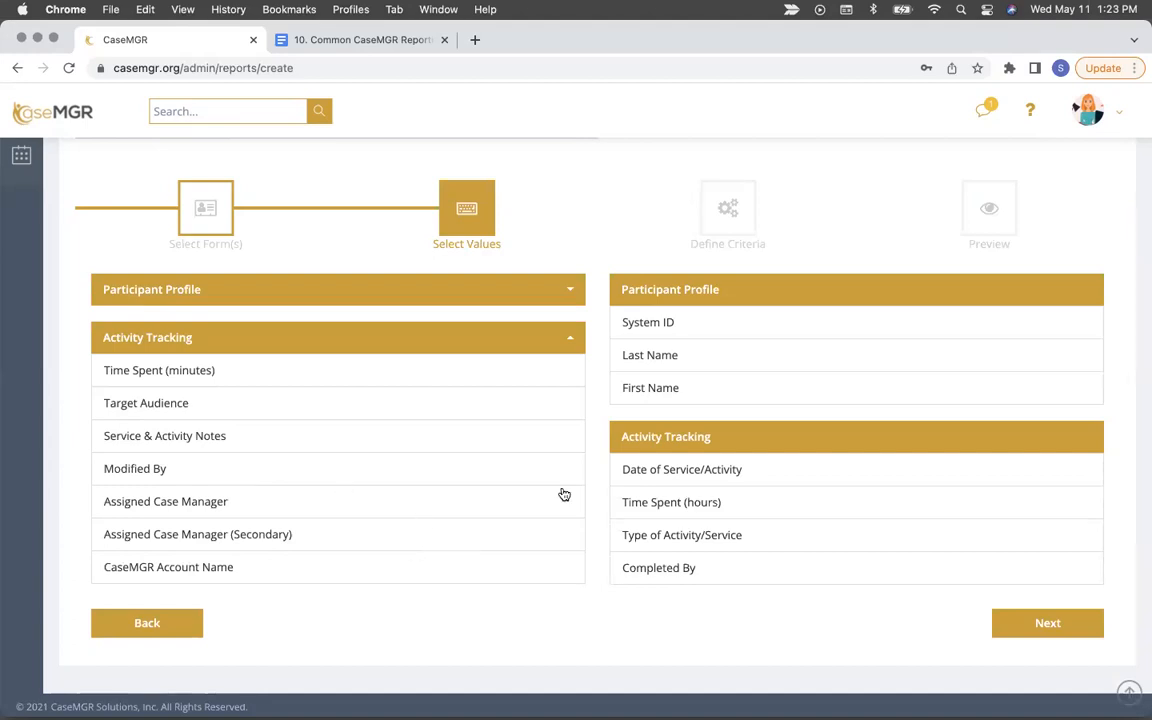
left_click(1037, 624)
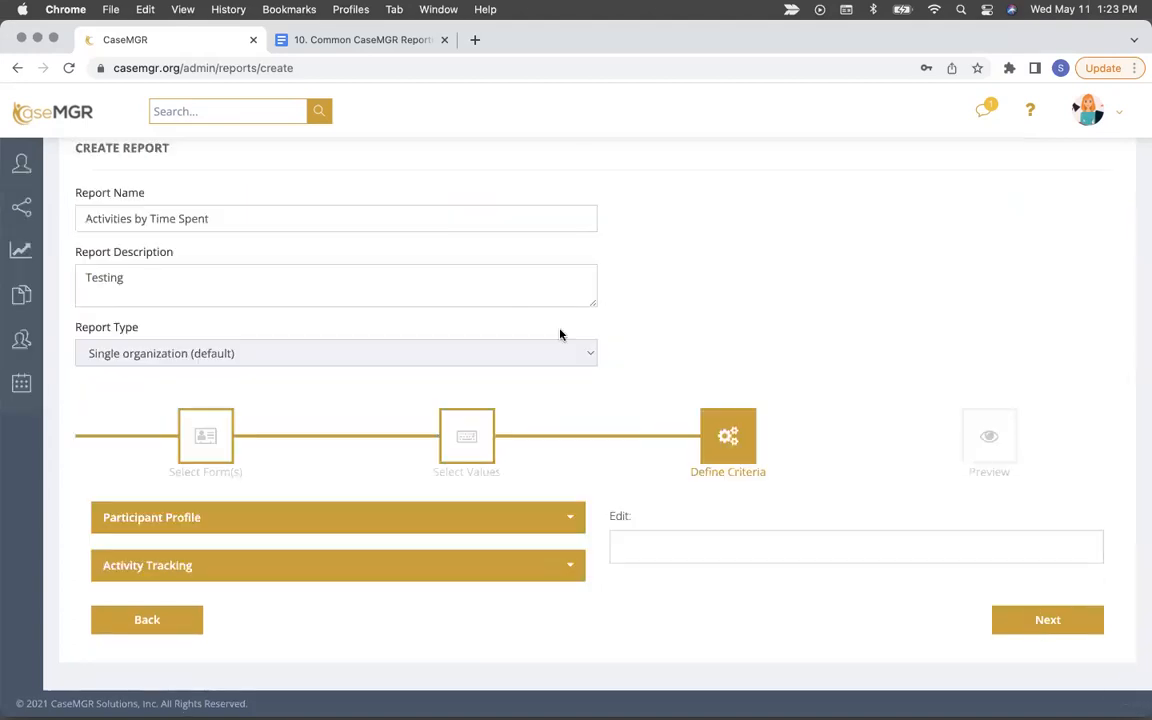
Step: Leave the Activity Tracking criteria unfiltered and generate the report from its preview
left_click(363, 566)
scroll(363, 571, "down", 3)
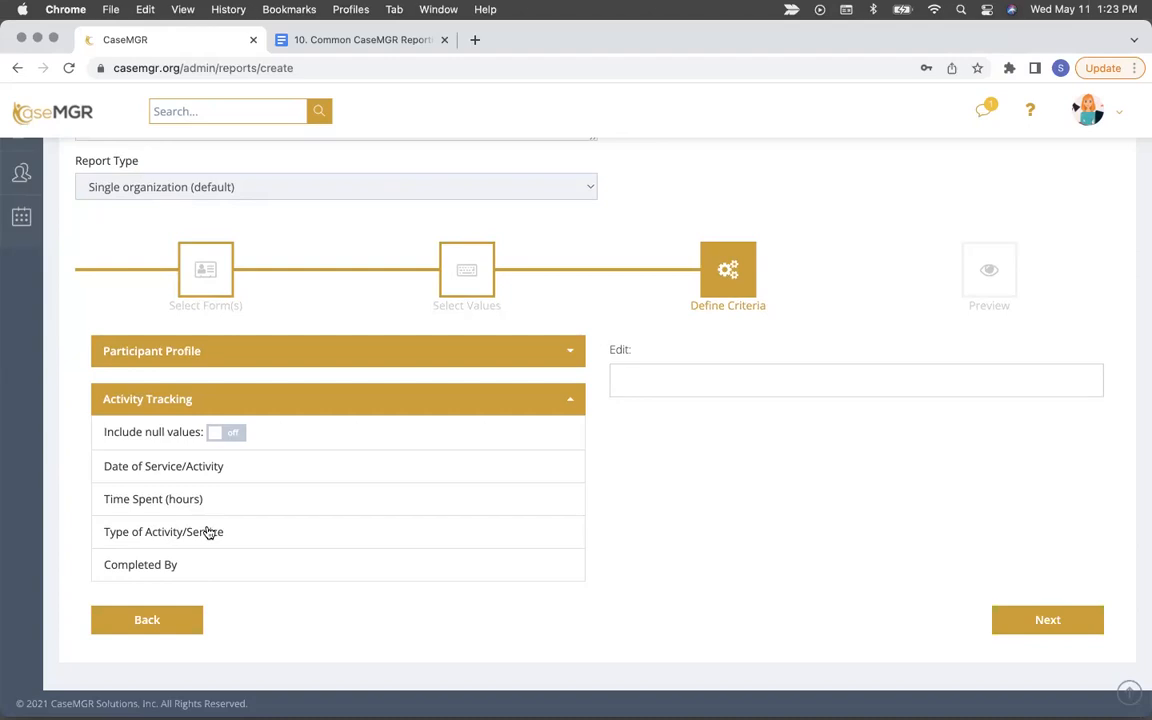
left_click(442, 402)
left_click(1040, 619)
scroll(460, 455, "down", 3)
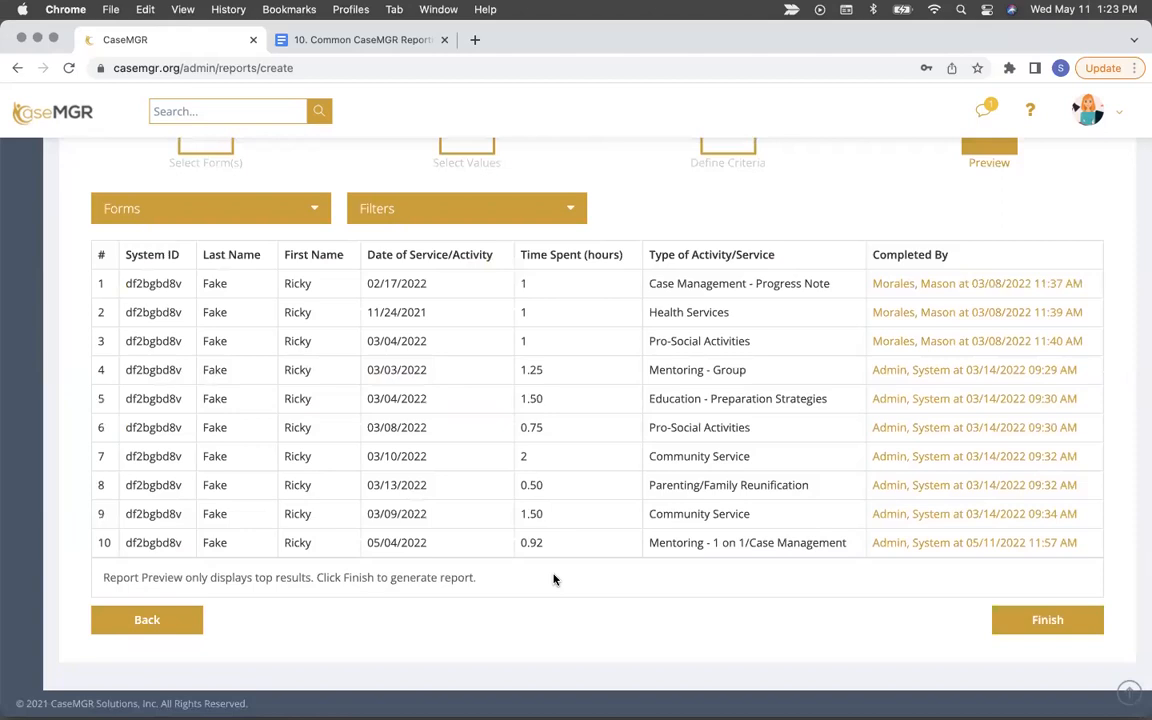
left_click(1055, 624)
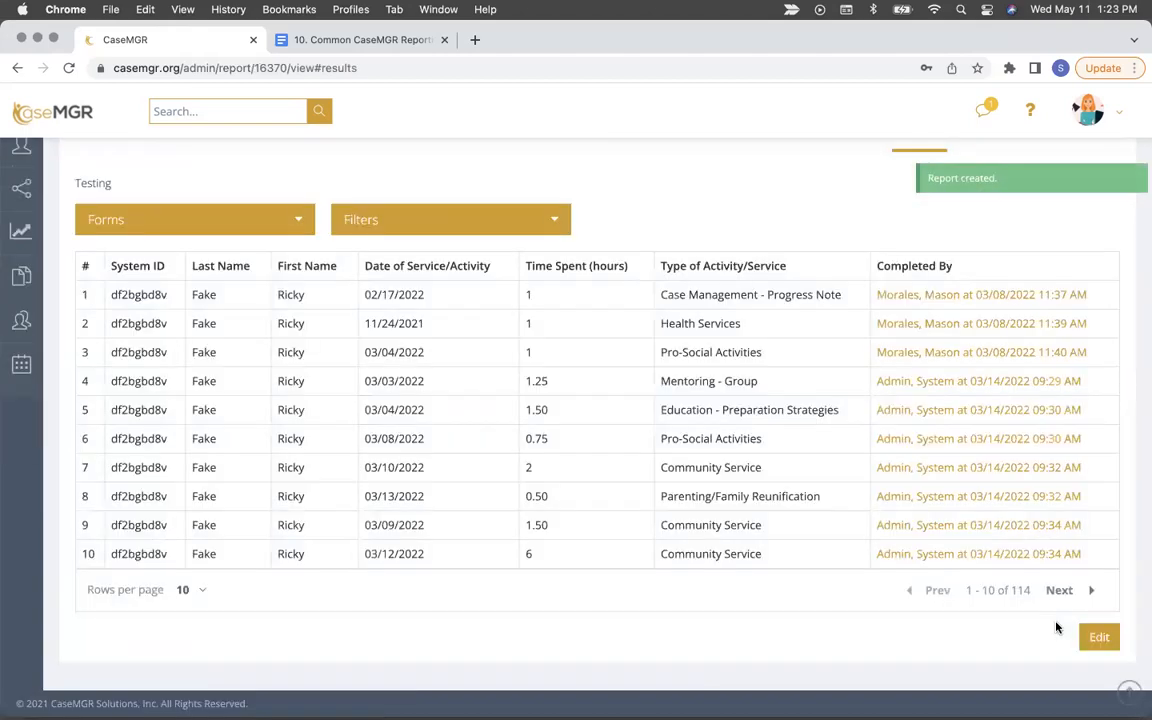
scroll(882, 448, "up", 2)
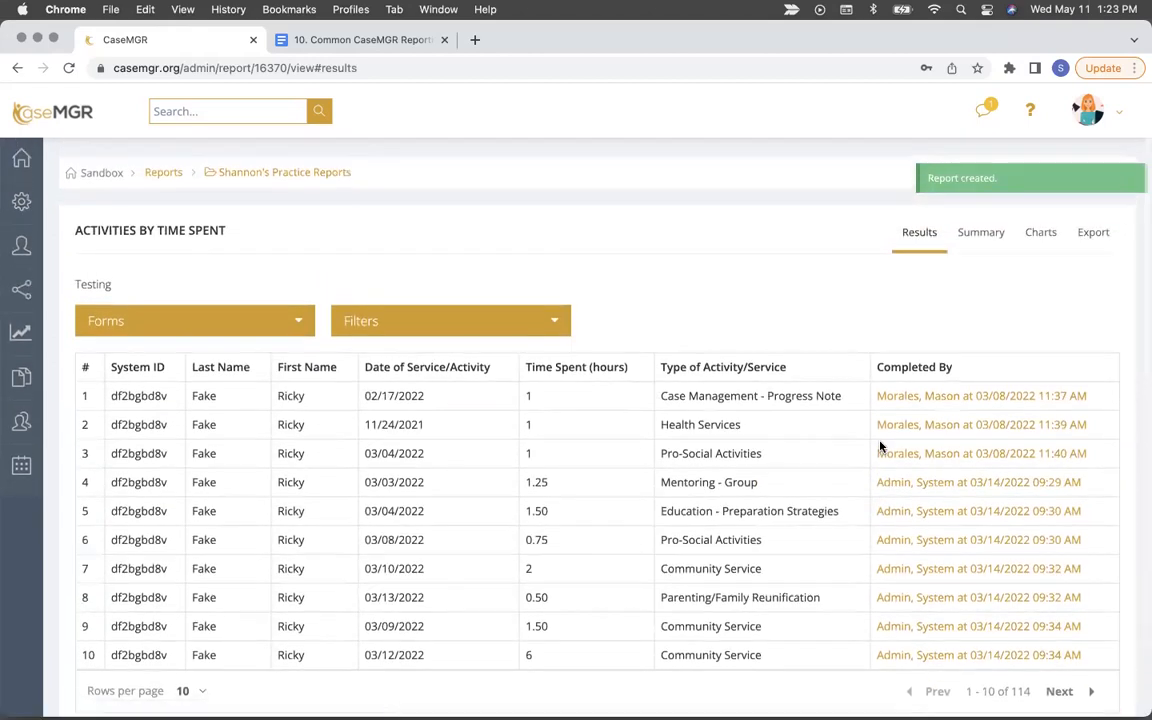
scroll(875, 442, "down", 1)
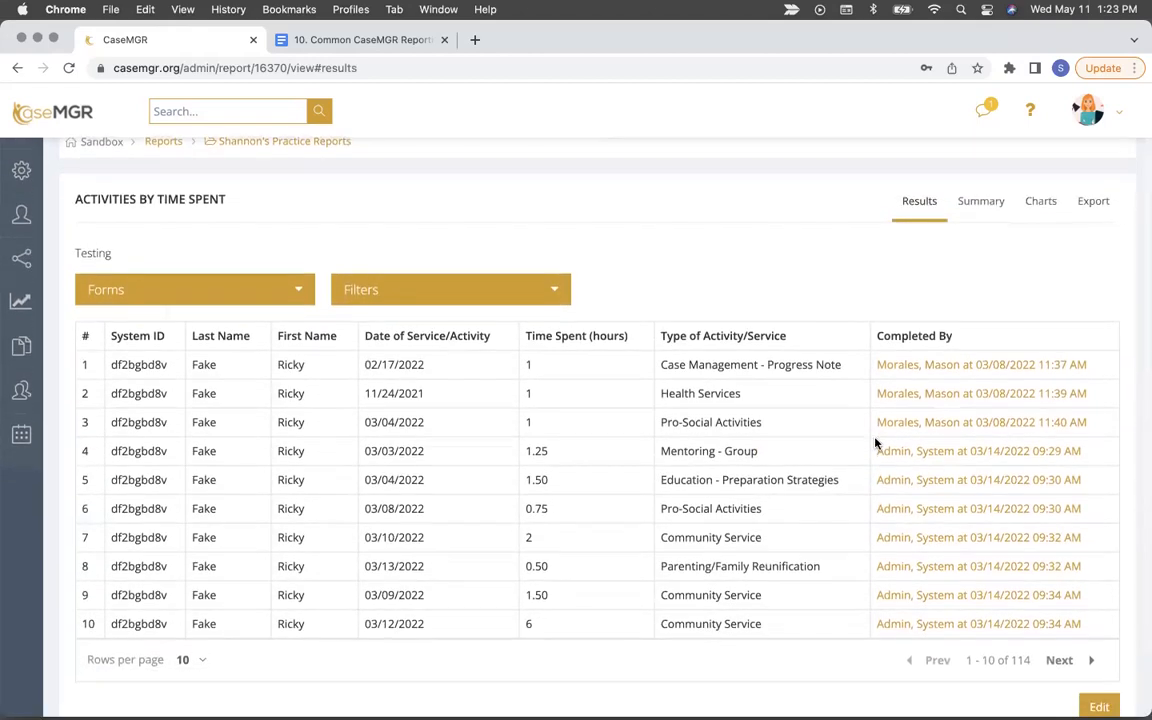
Step: Add a report summary named "Time Spent" and continue to its columns without filtering the results
left_click(981, 200)
left_click(98, 286)
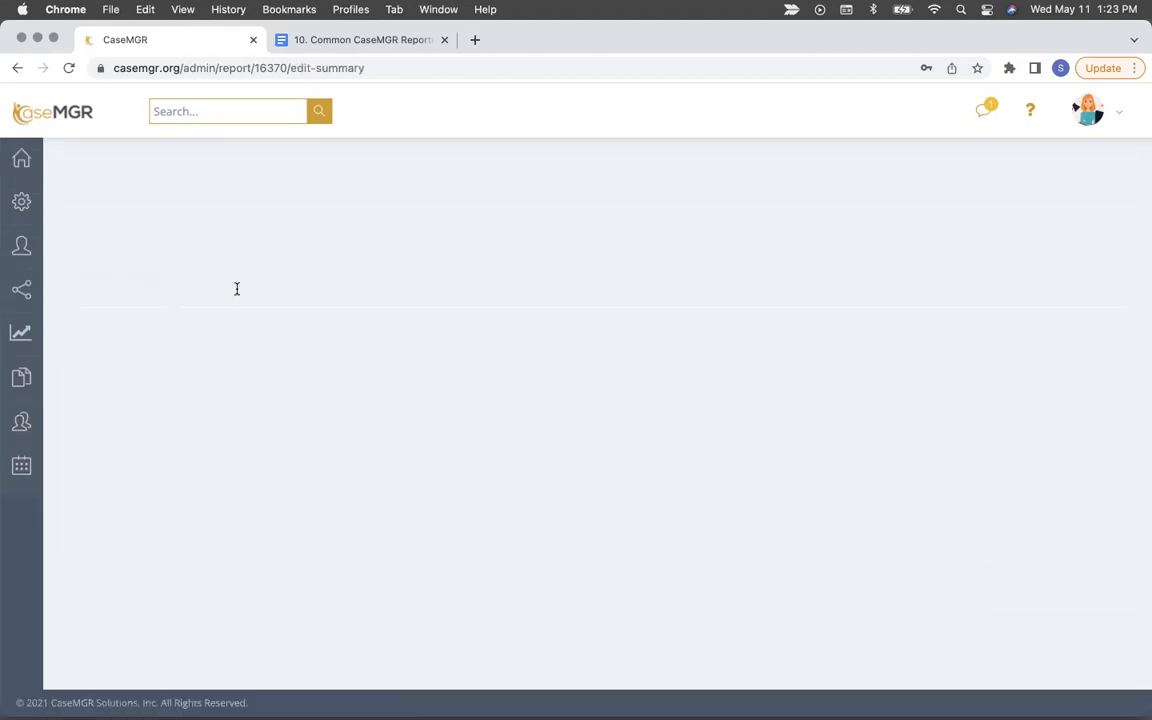
left_click(225, 302)
type("Time Spent")
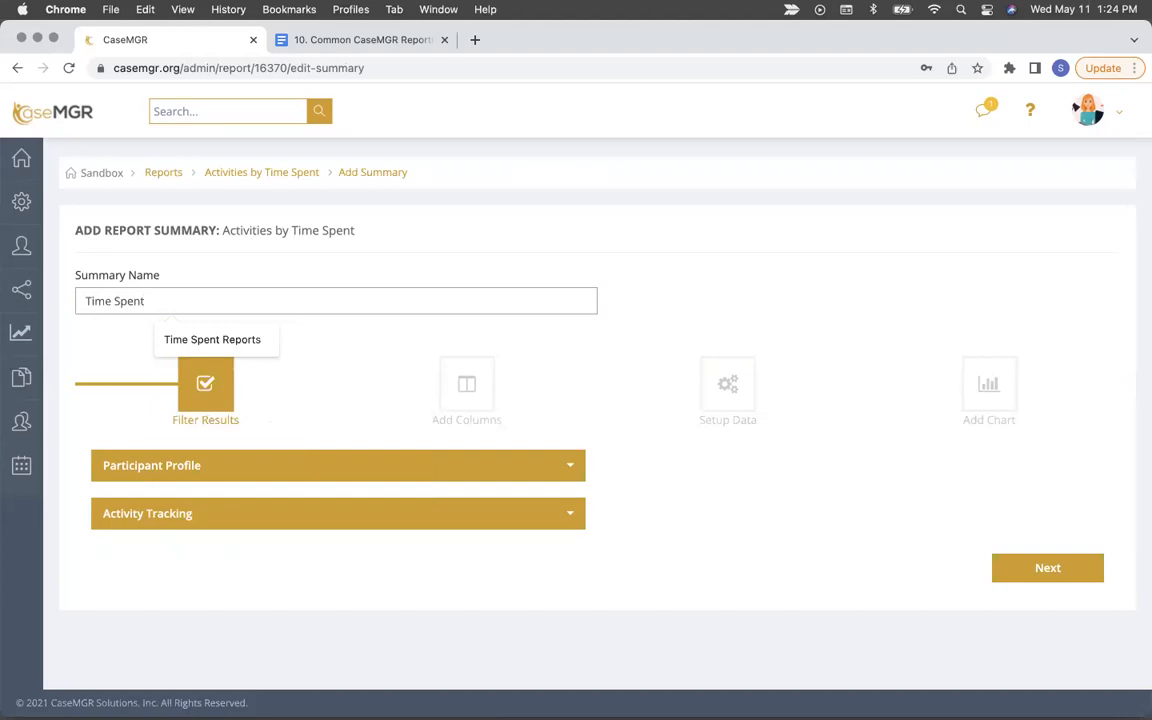
key("BackSpace")
left_click(746, 287)
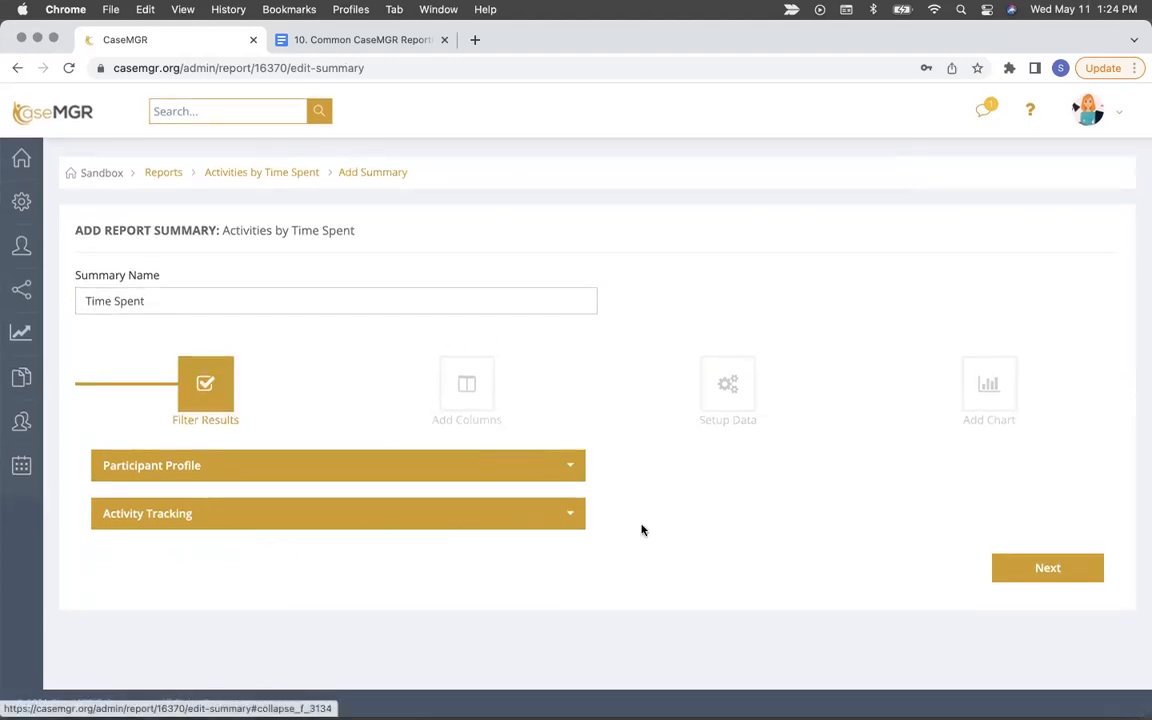
left_click(1044, 566)
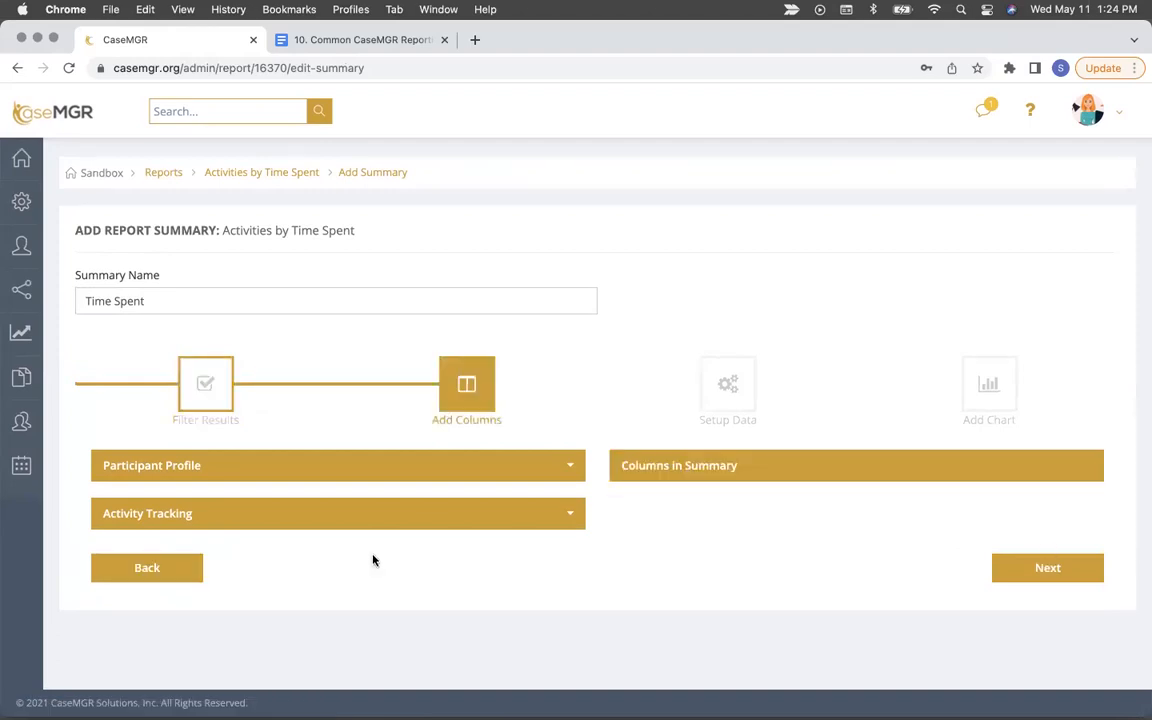
Step: Add Type of Activity/Service and Time Spent (hours) from Activity Tracking as summary columns and continue to the data setup
left_click(363, 524)
scroll(290, 490, "down", 3)
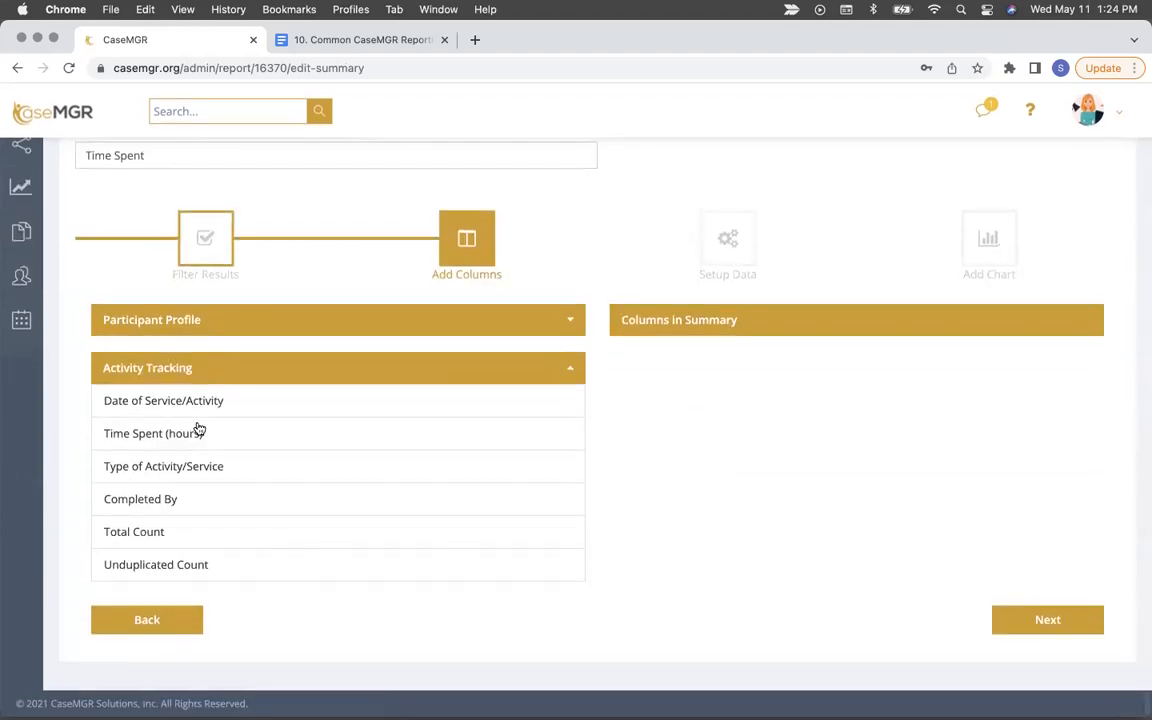
left_click(182, 466)
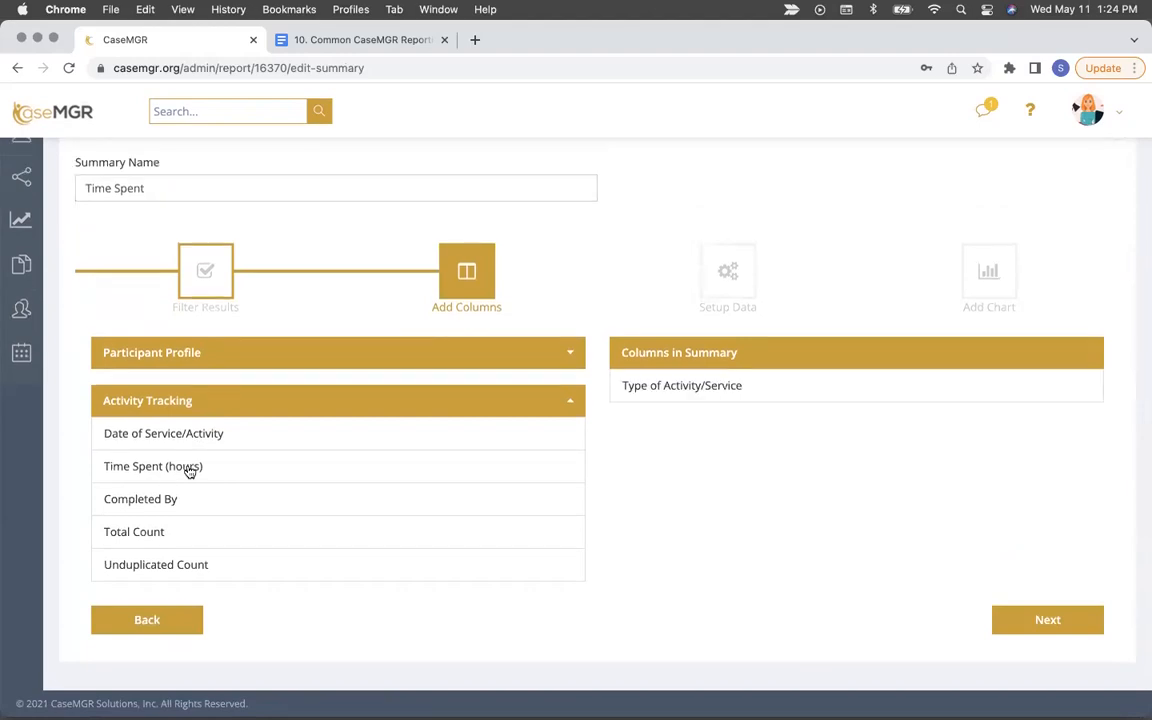
left_click(180, 467)
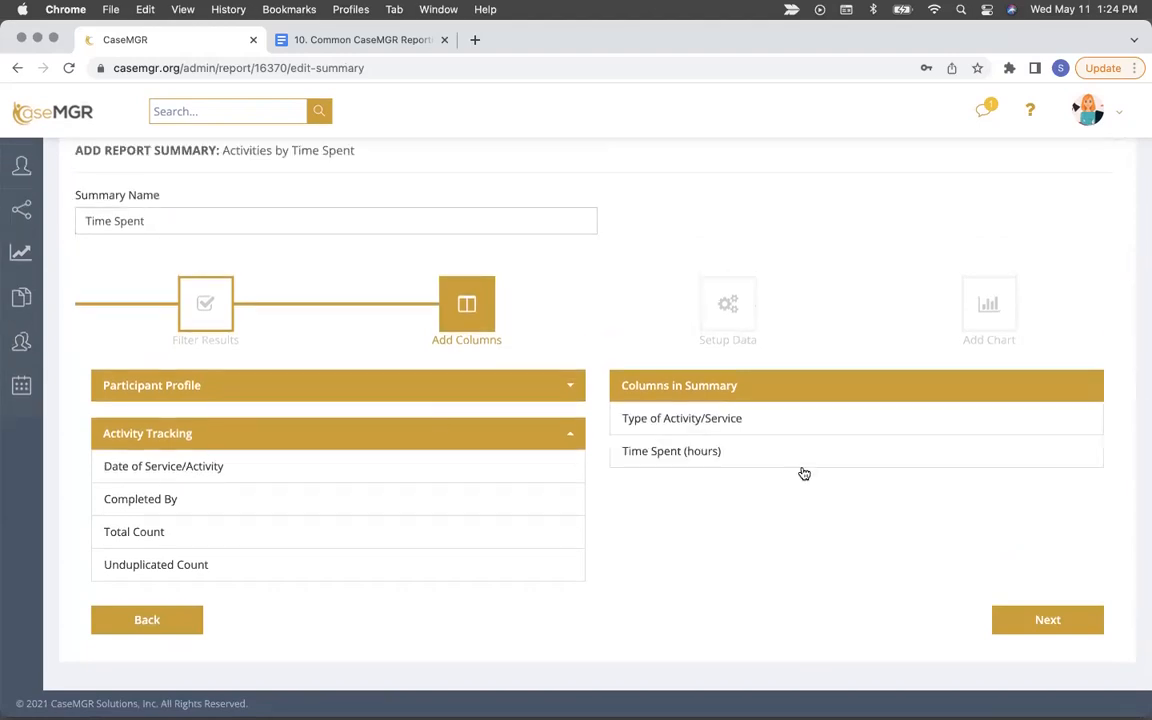
left_click(1047, 620)
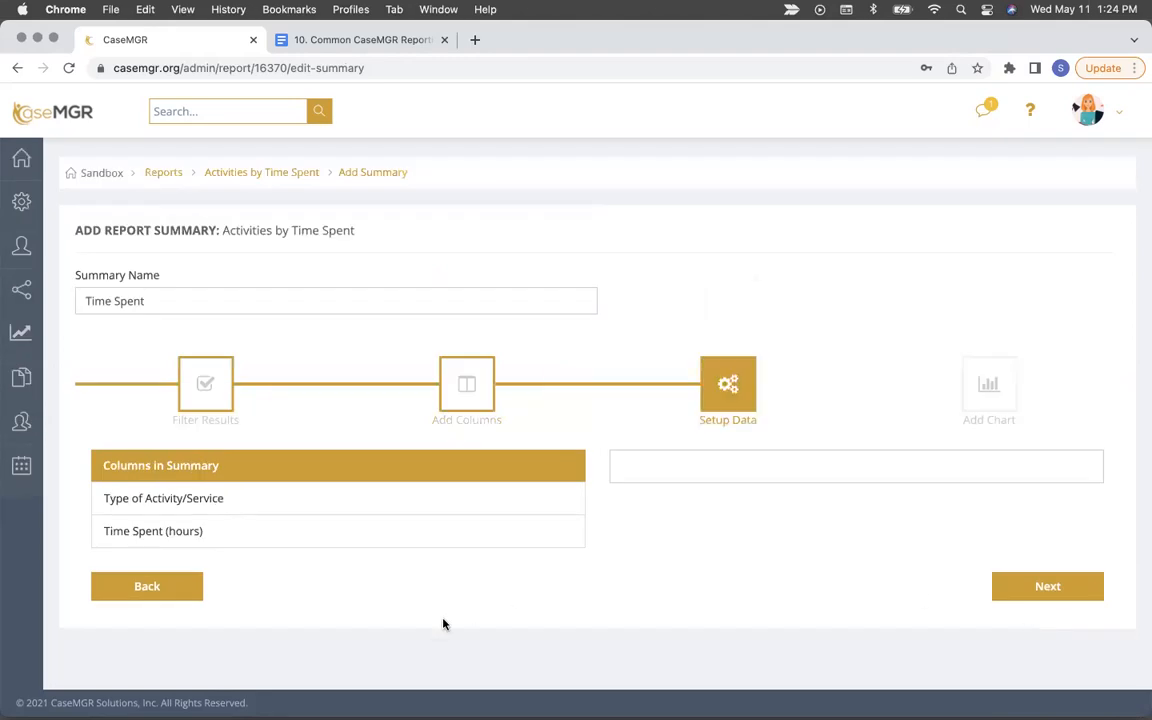
Step: Set Type of Activity/Service as the baseline field, leaving Include all possible values and Count null values off
left_click(333, 502)
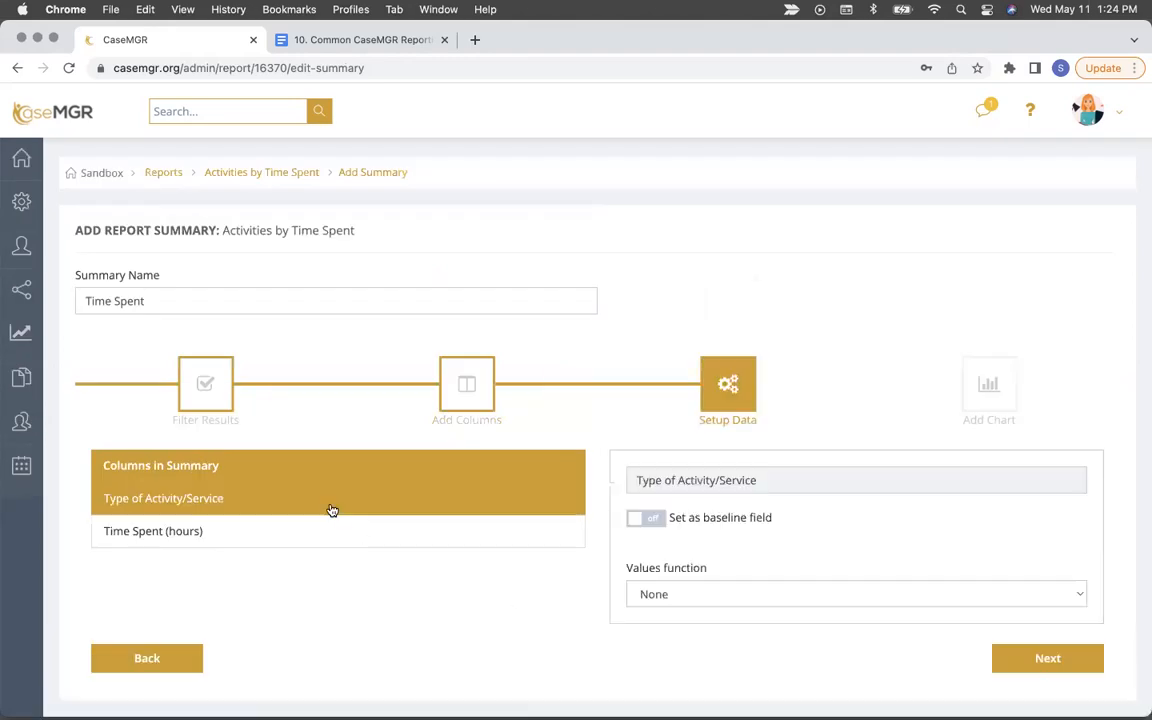
left_click(646, 518)
left_click(642, 546)
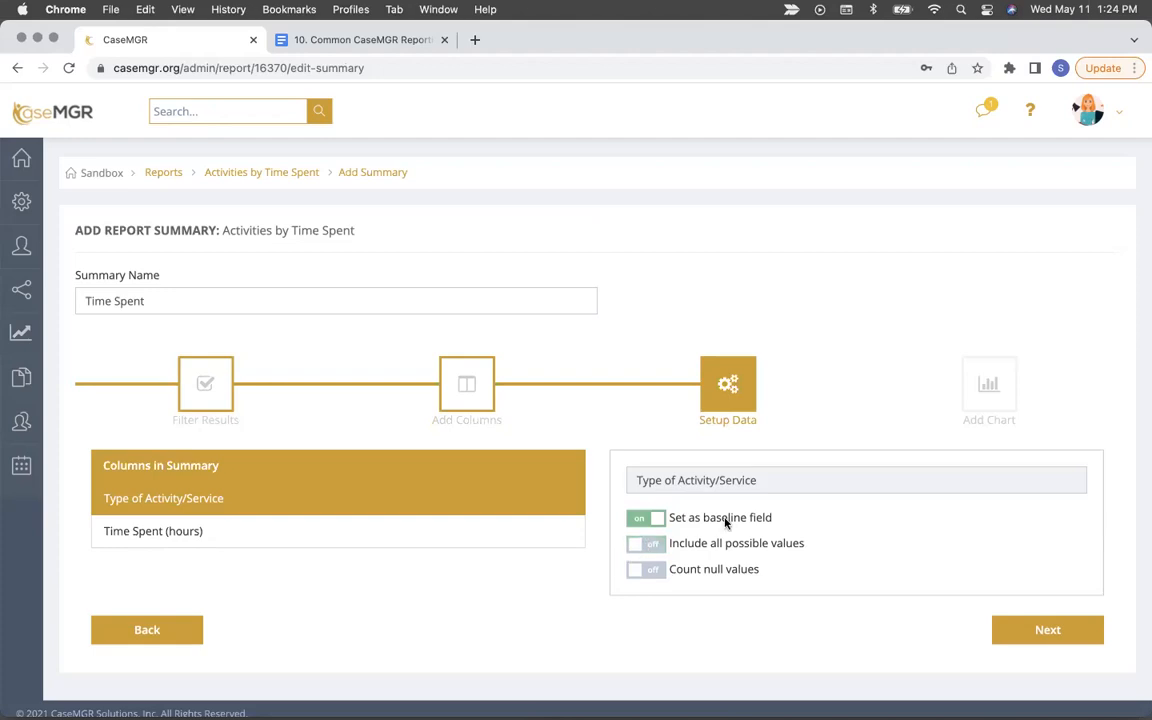
scroll(760, 540, "down", 1)
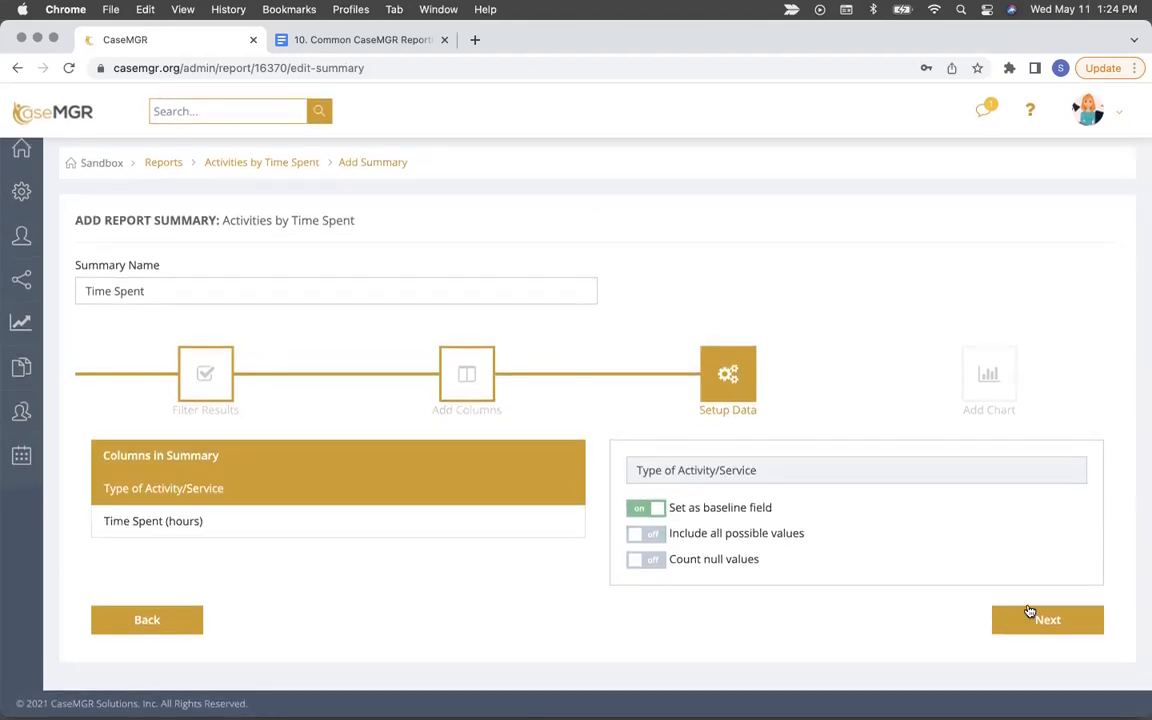
Step: Set the Time Spent (hours) values function to Sum, and rename the summary "Time Spent: Sum" before continuing to the chart setup
left_click(351, 530)
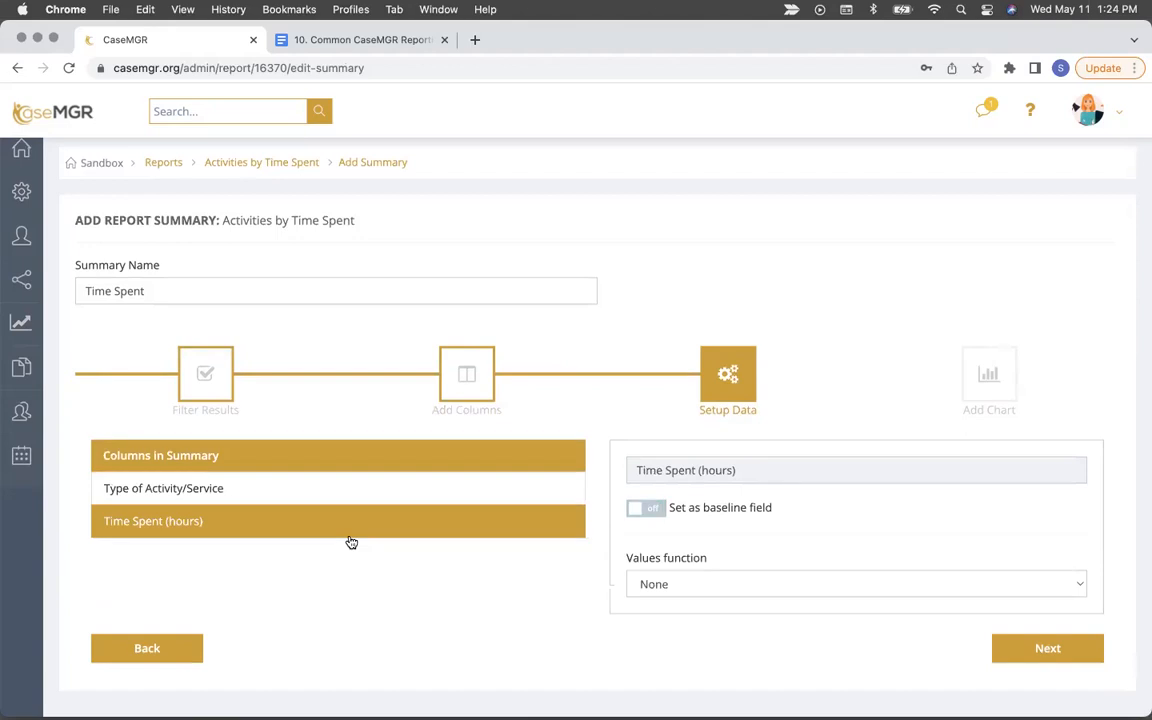
left_click(668, 583)
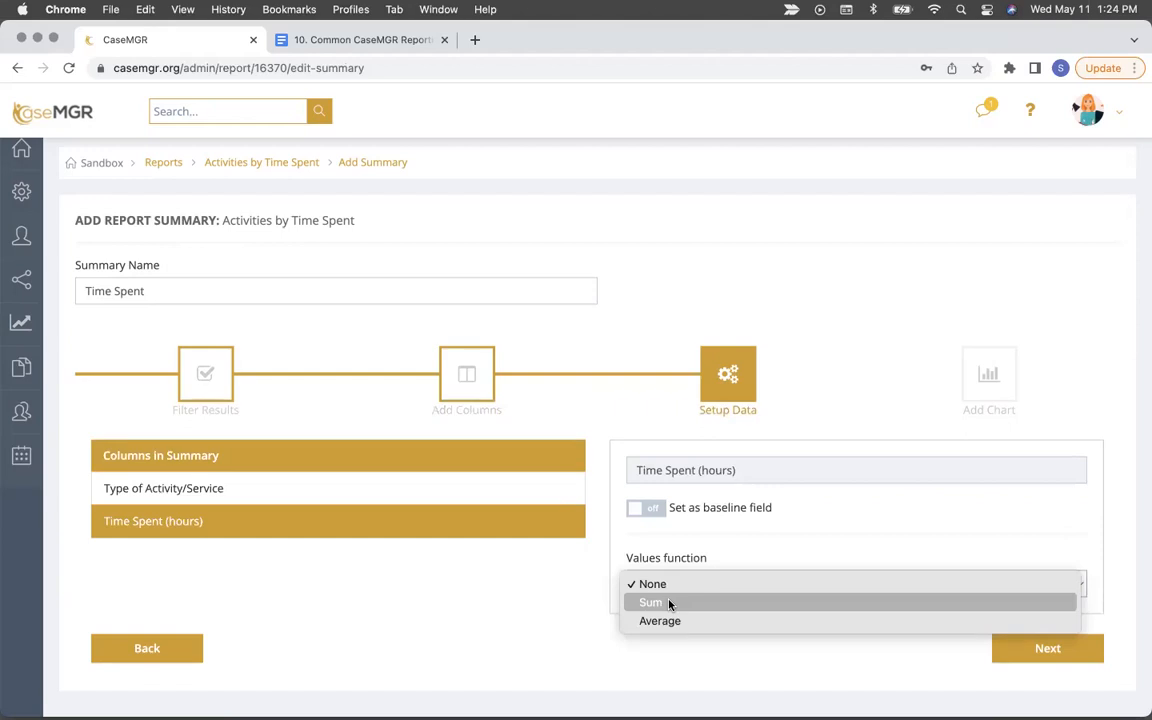
left_click(668, 603)
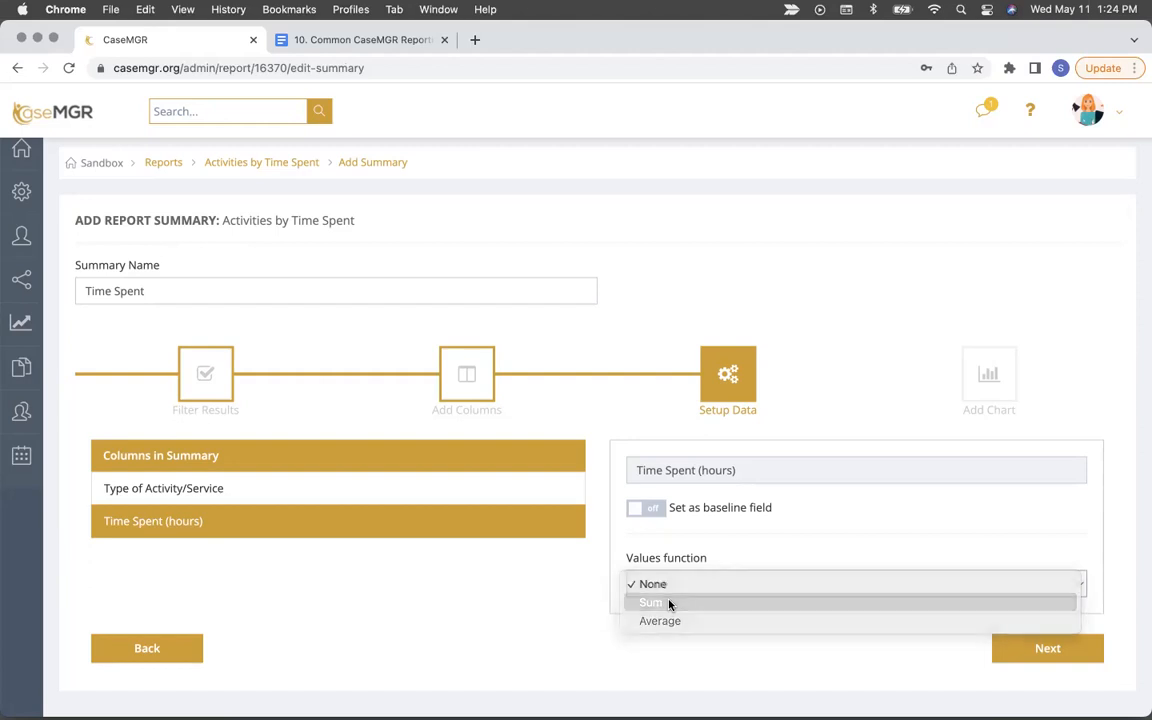
left_click(179, 288)
type(": Sum")
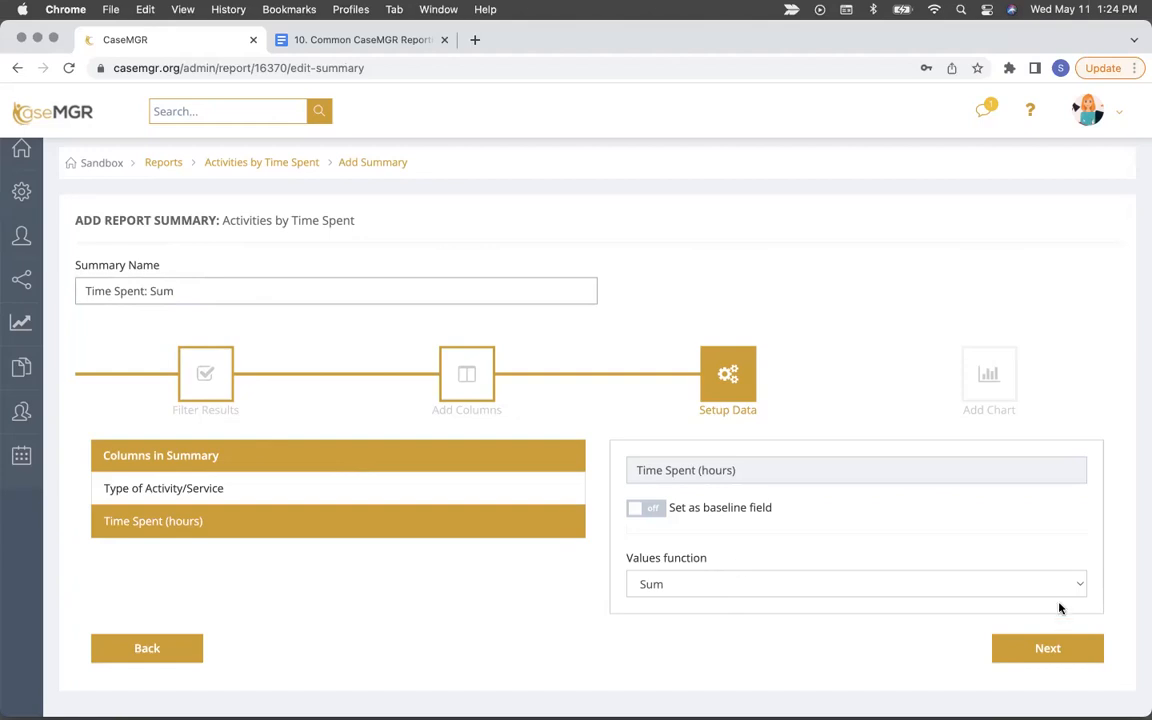
left_click(1058, 642)
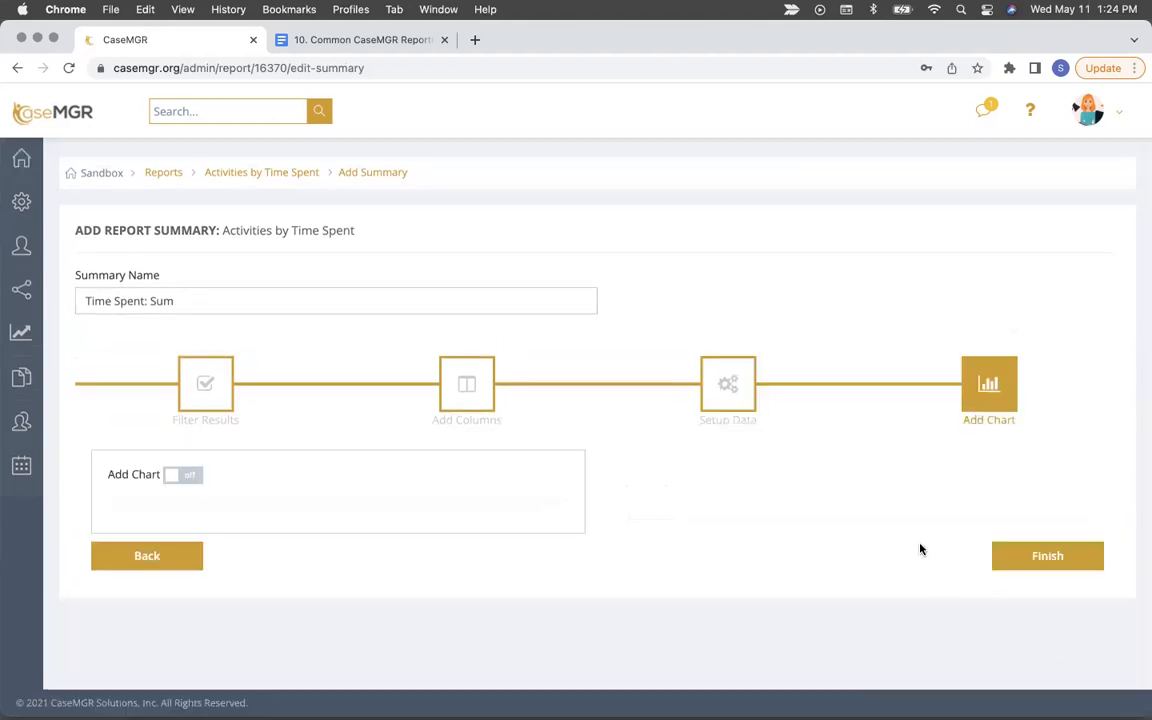
Step: Enable a chart for the summary and reuse the summary name "Time Spent: Sum" as its title
left_click(196, 482)
scroll(210, 475, "down", 3)
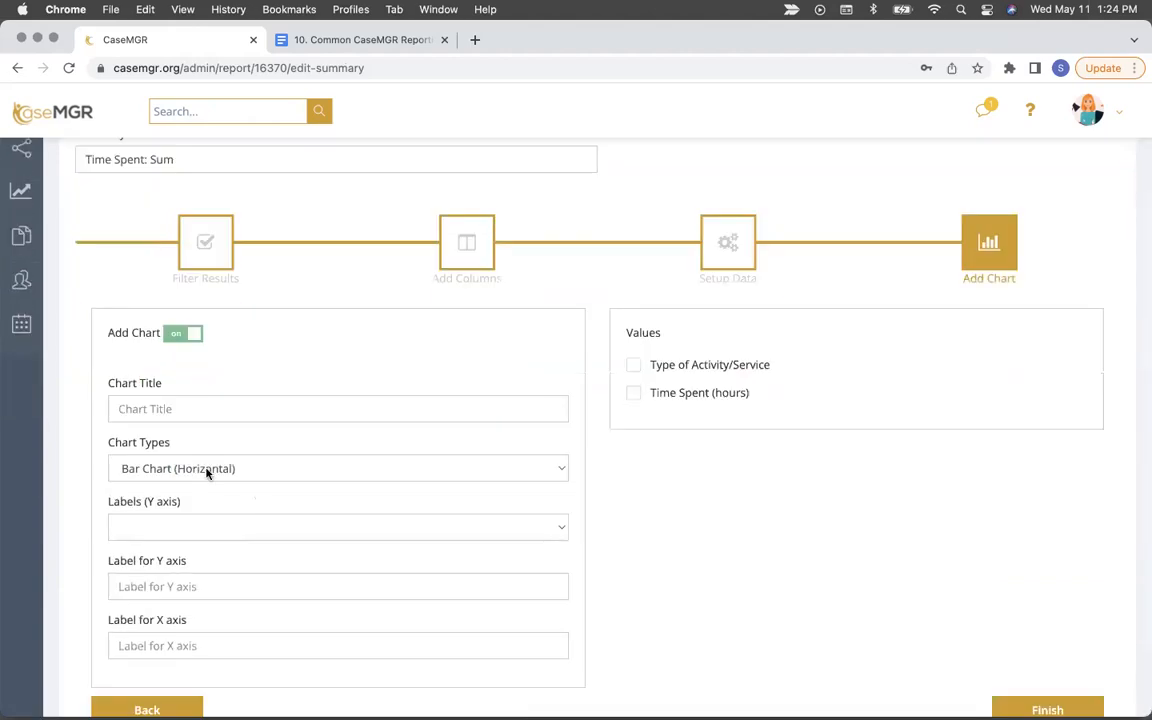
double_click(190, 146)
triple_click(190, 146)
key("cmd+c")
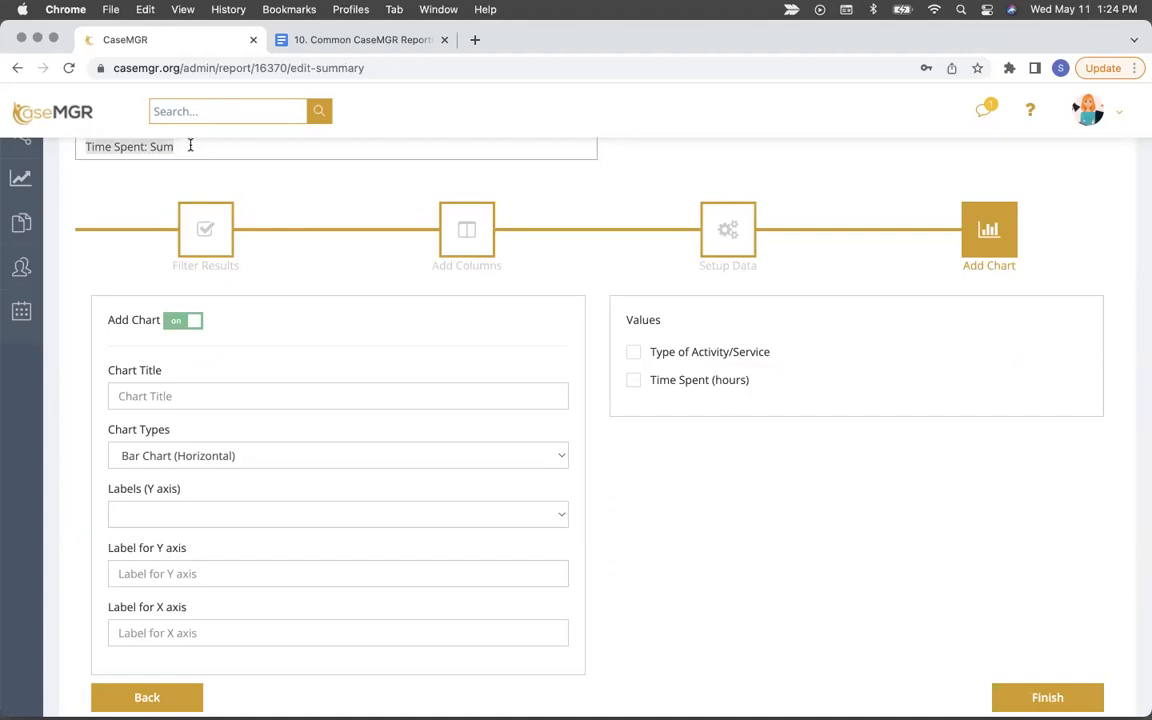
left_click(144, 392)
key("cmd+v")
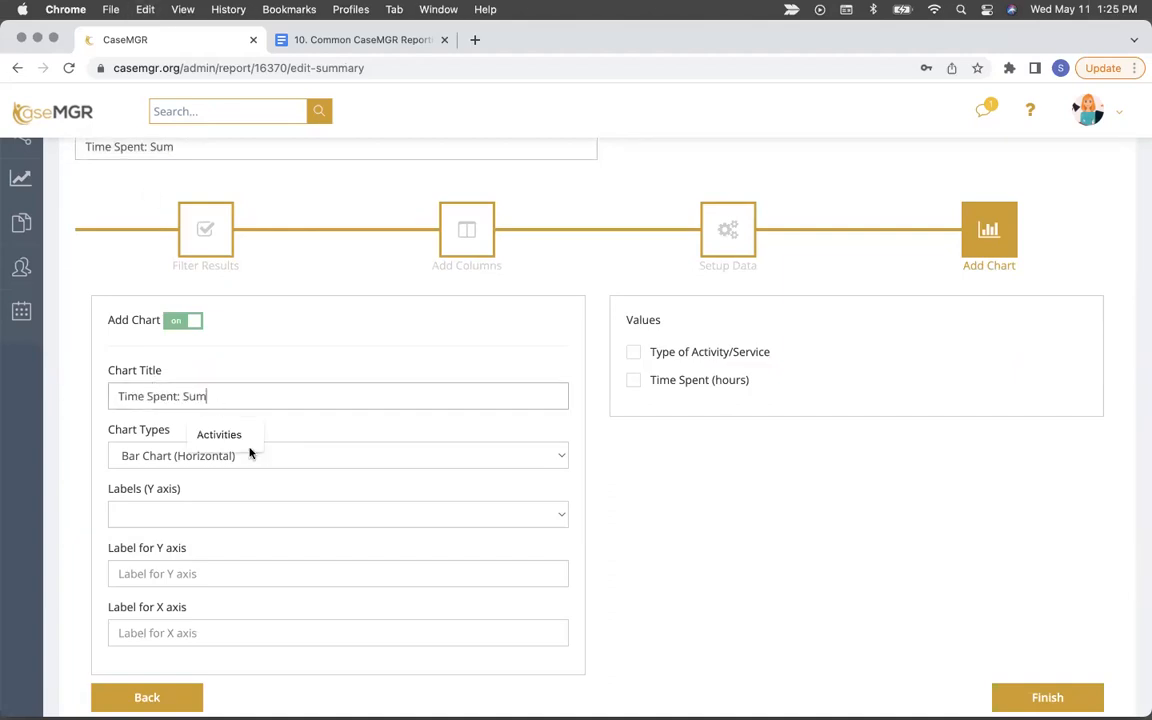
Step: Use Type of Activity/Service for the horizontal bar chart's Y-axis labels and name that axis "Type of Activity"
scroll(142, 466, "down", 1)
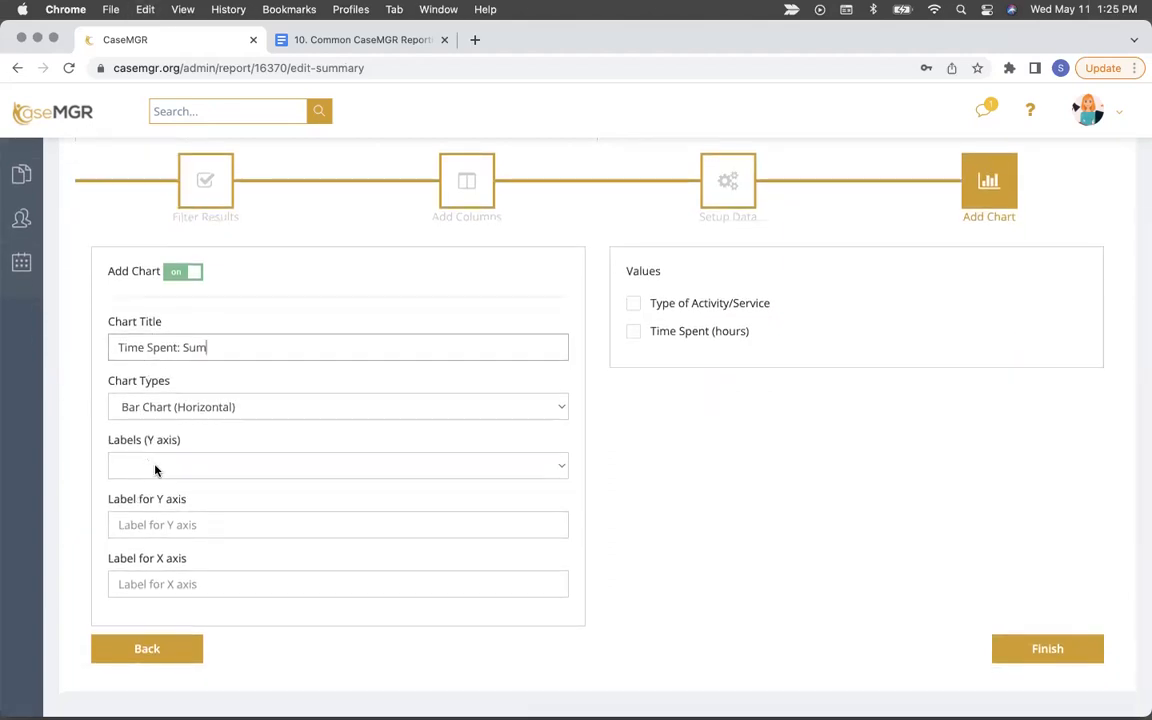
left_click(156, 470)
left_click(156, 468)
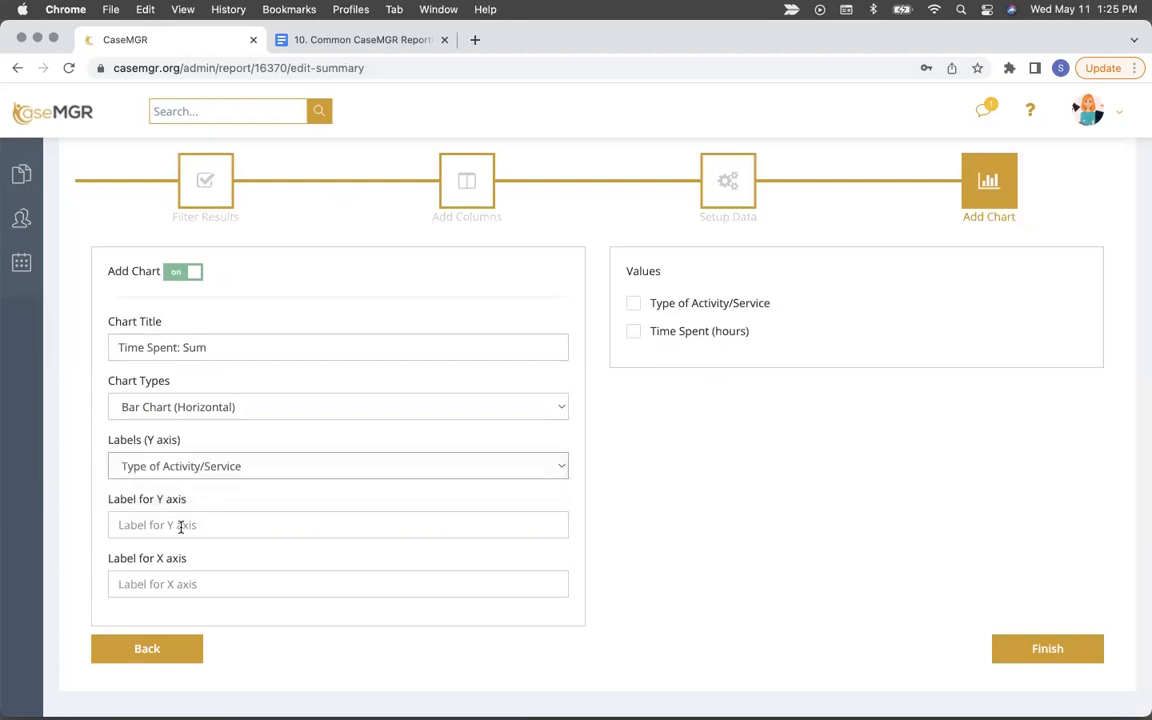
left_click(180, 525)
type("Type of Activity")
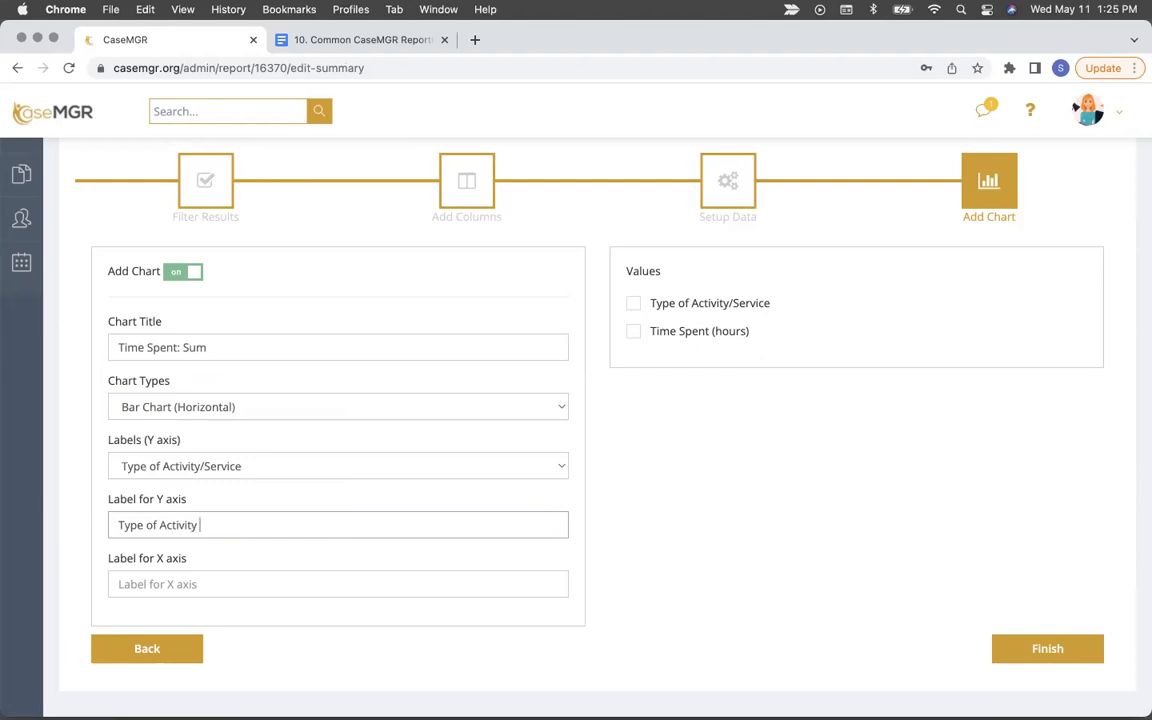
Step: Name the X axis "Time Spent", plot Time Spent (hours) as the chart value and finish the summary
left_click(152, 583)
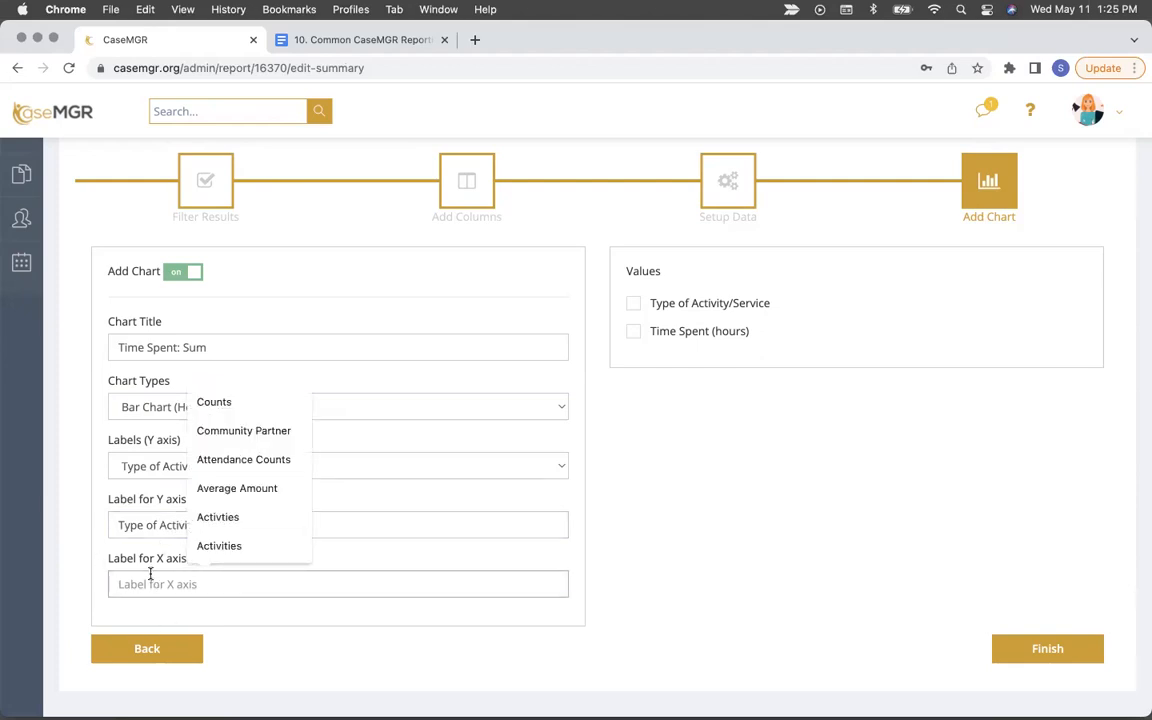
type("Time Spent")
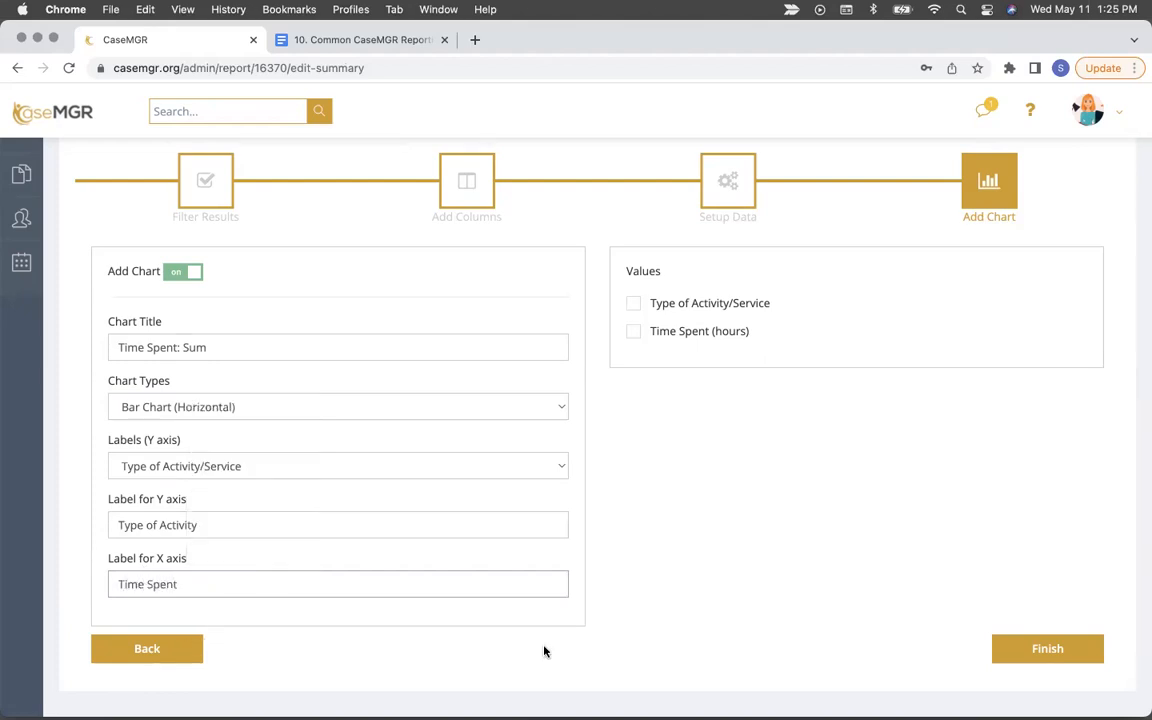
left_click(633, 333)
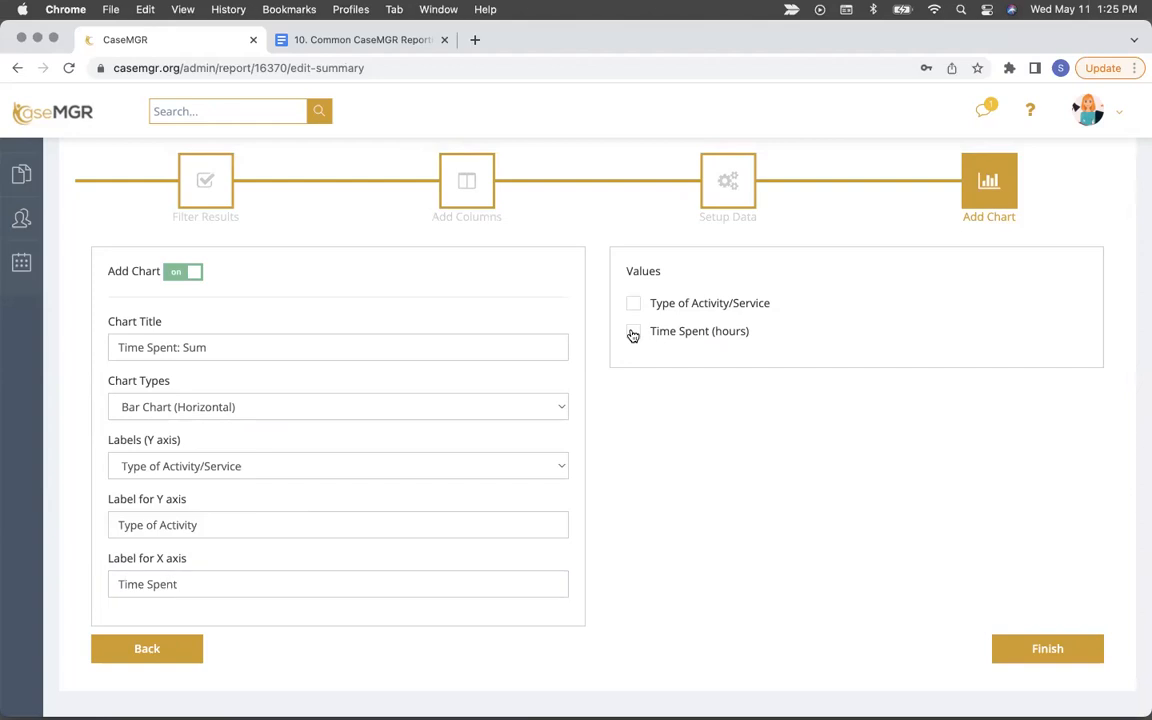
left_click(1047, 649)
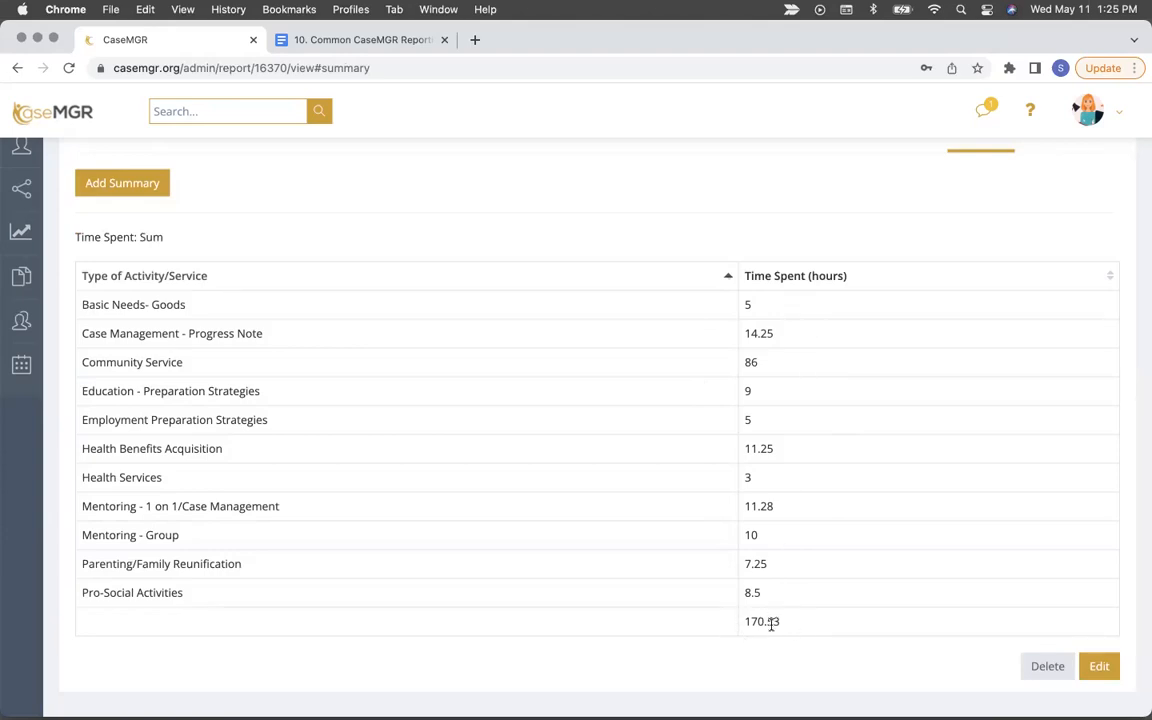
Step: Examine the finished summary and its bar chart, checking the hours plotted for individual activity types
scroll(800, 607, "up", 2)
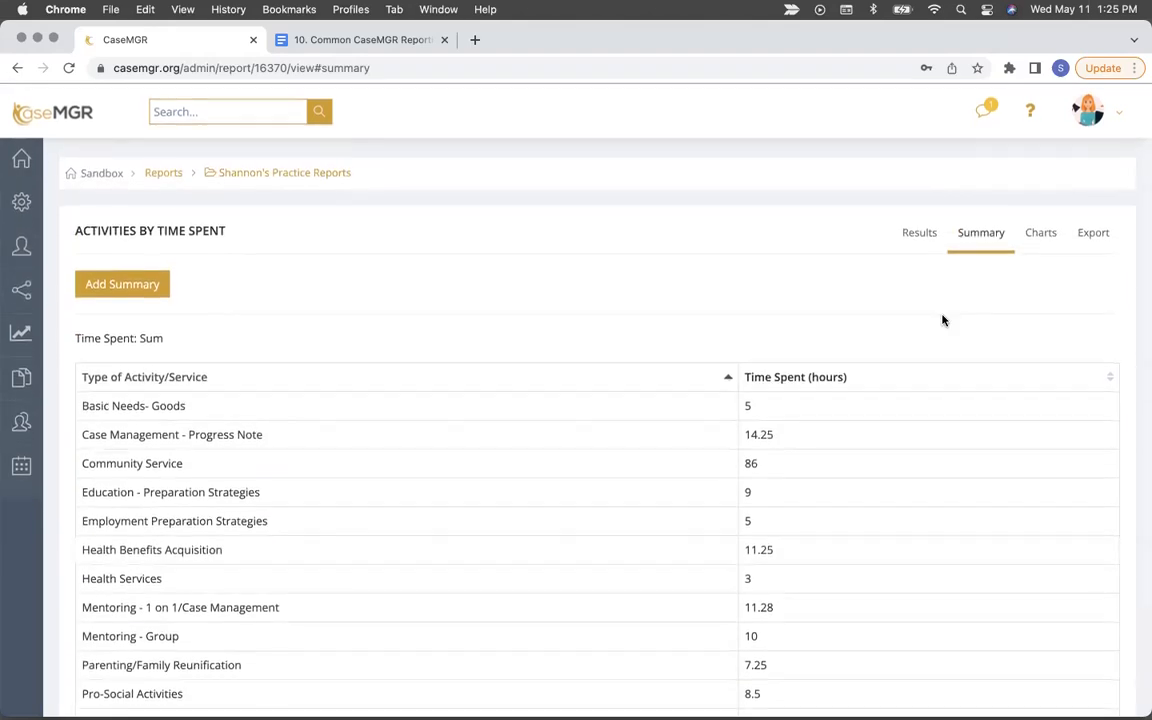
left_click(1044, 233)
scroll(686, 322, "down", 3)
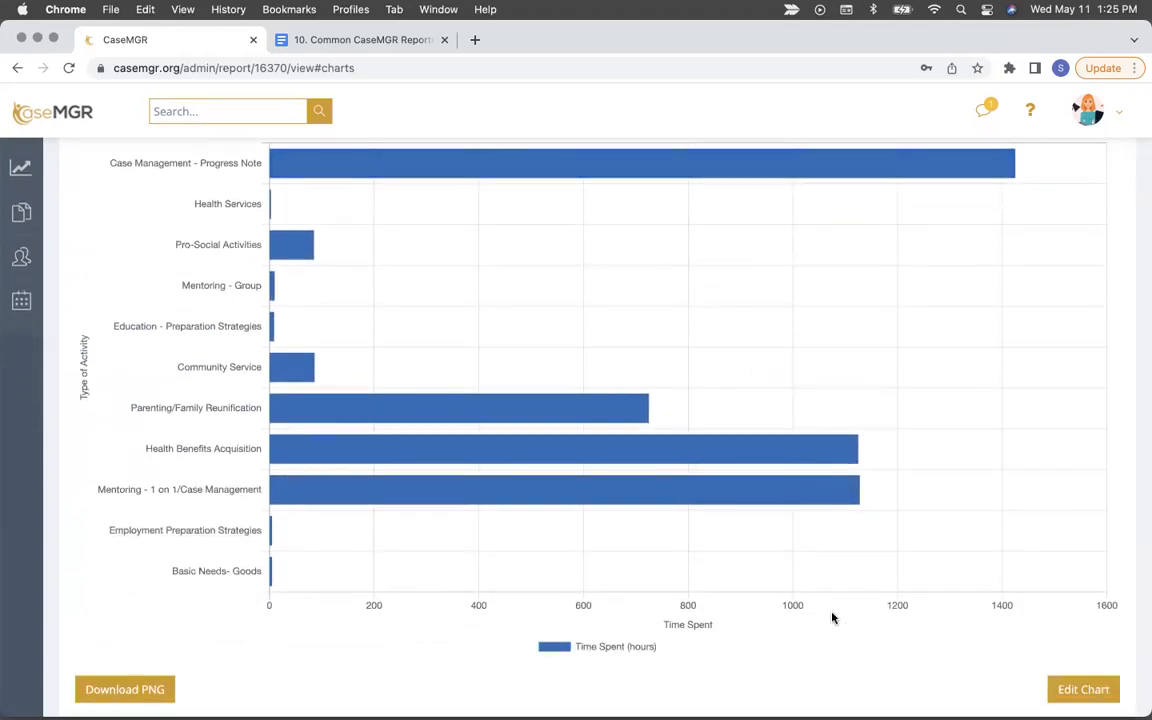
scroll(880, 340, "up", 1)
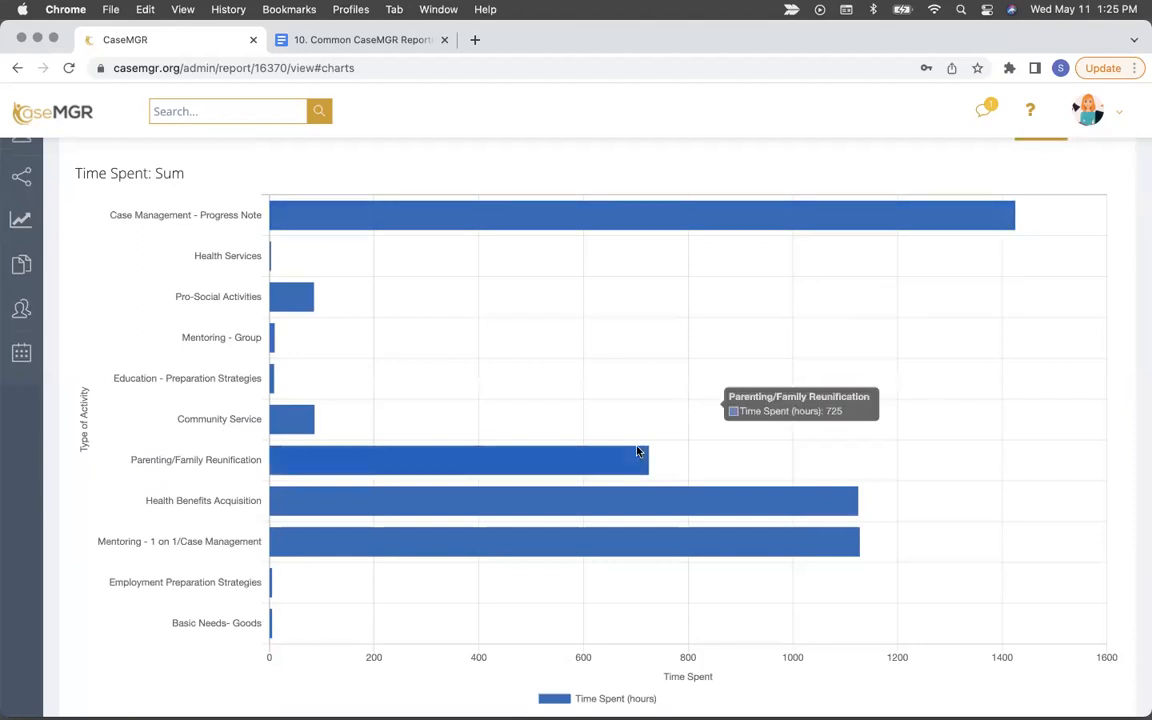
mouse_move(299, 302)
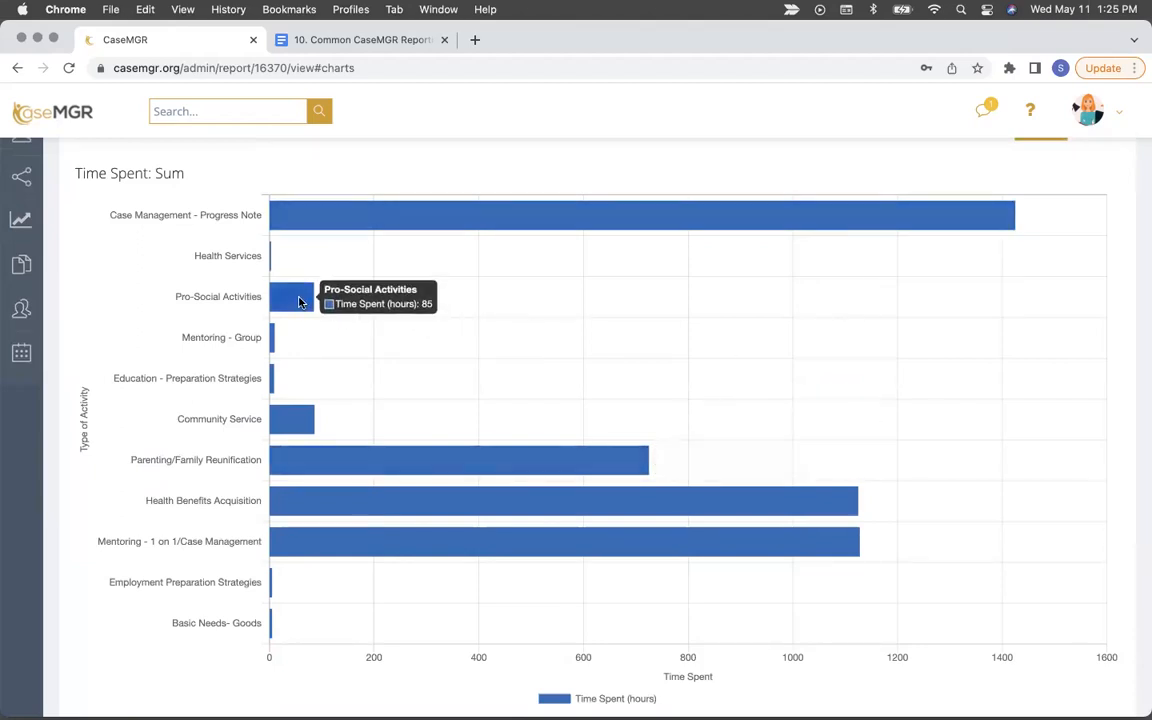
scroll(299, 302, "down", 2)
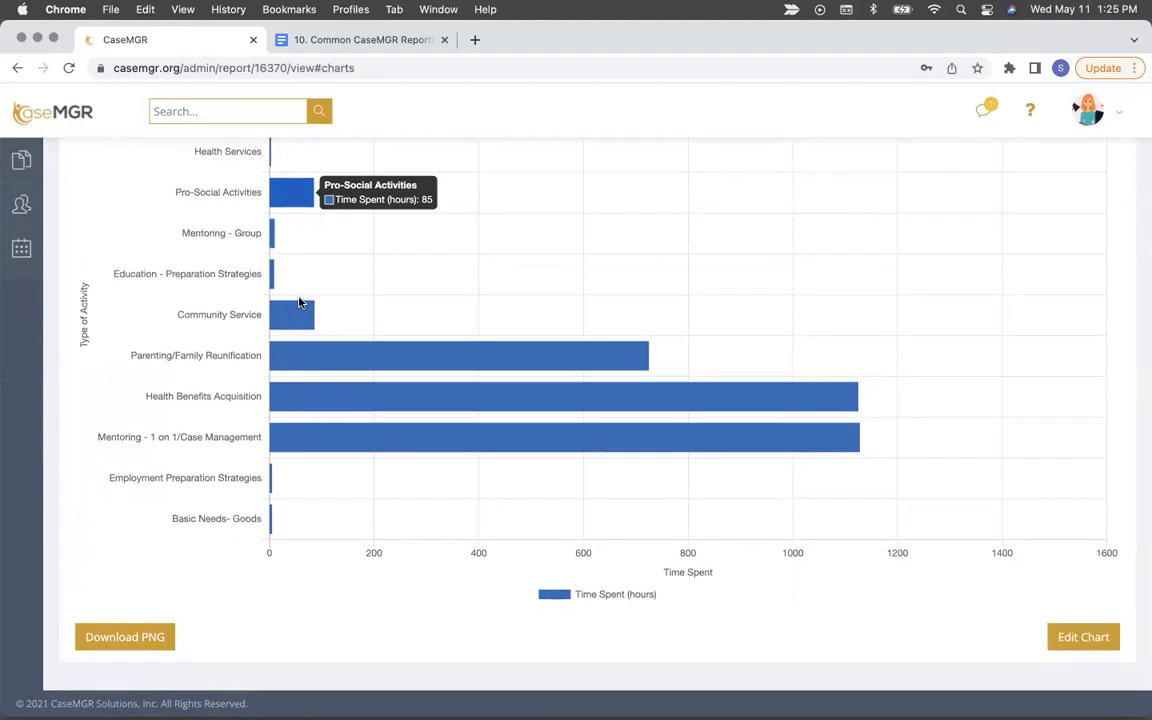
scroll(299, 302, "up", 3)
scroll(299, 302, "up", 1)
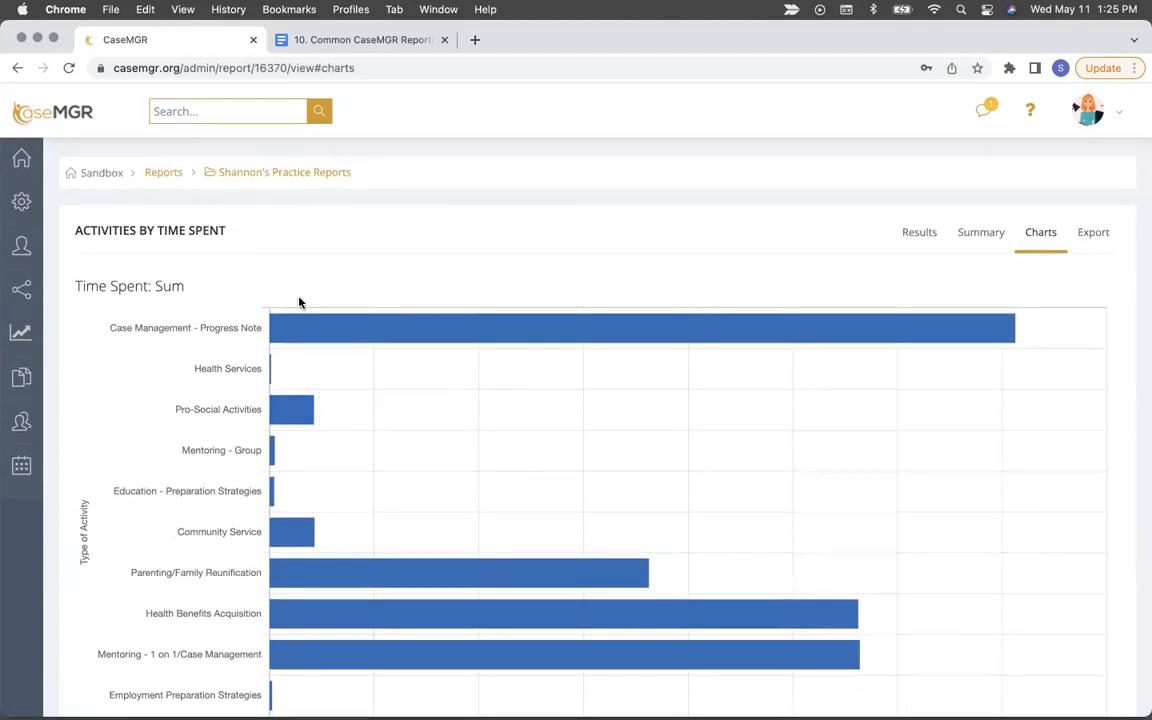
scroll(299, 302, "down", 1)
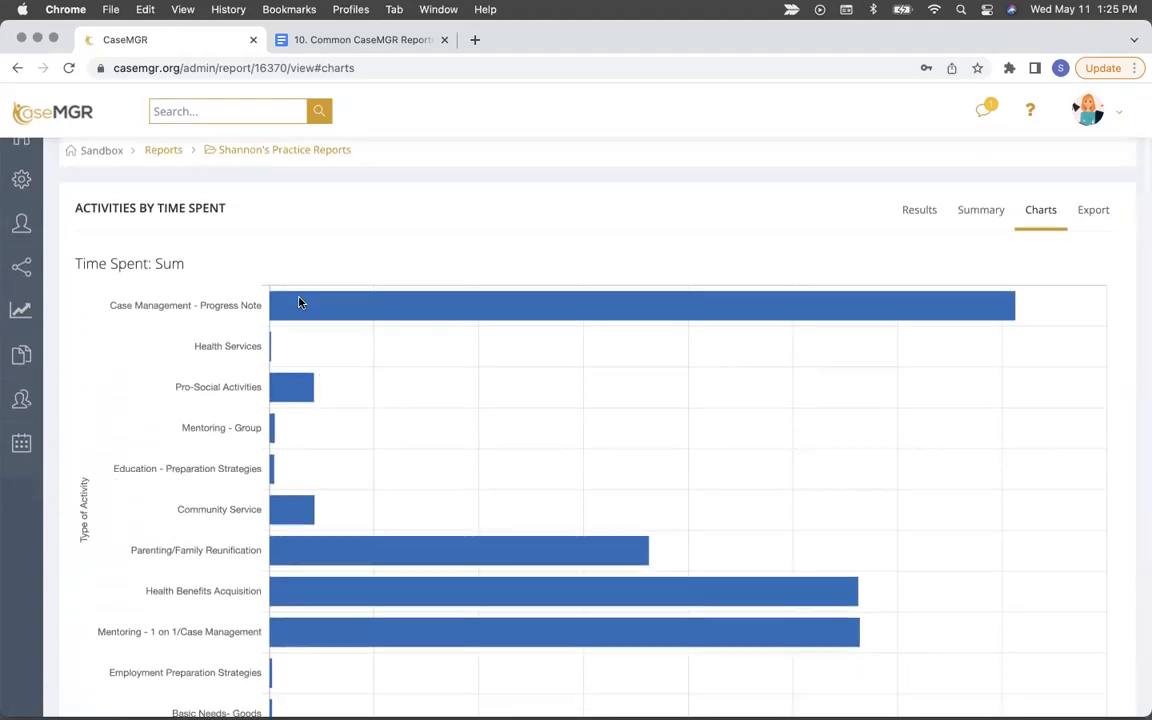
Step: Start another summary for the Activities by Time Spent report and name it "Time Spent: Average"
left_click(956, 211)
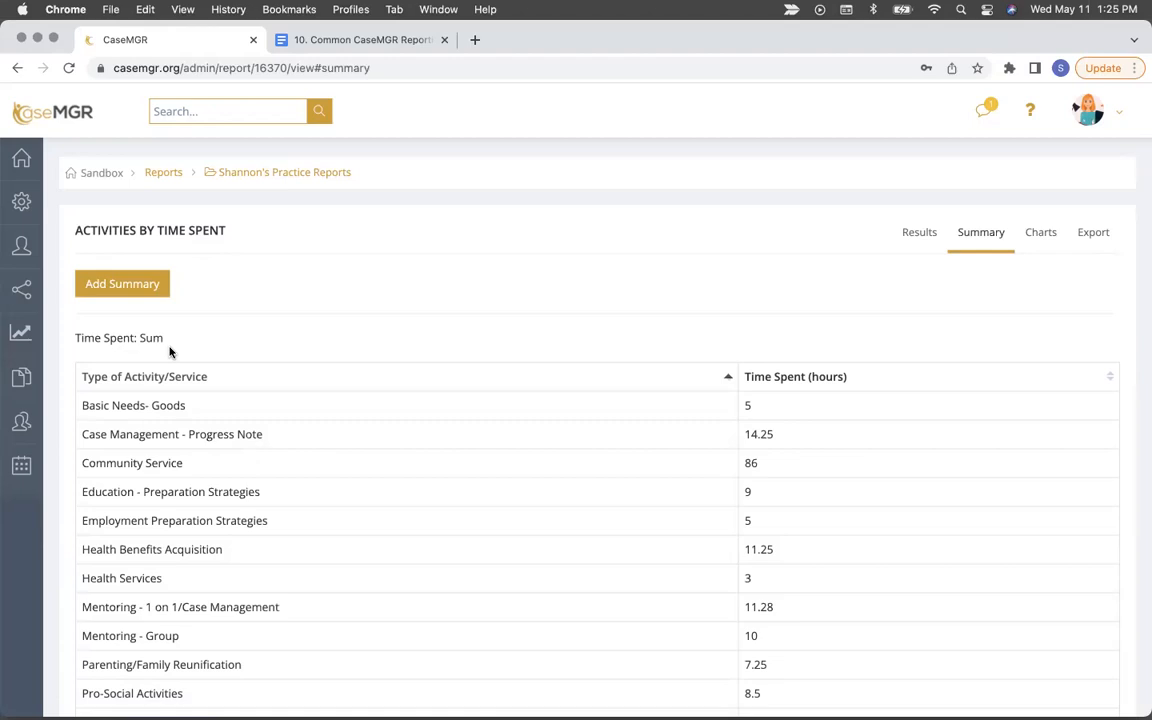
left_click(117, 288)
left_click(214, 305)
type("Ti")
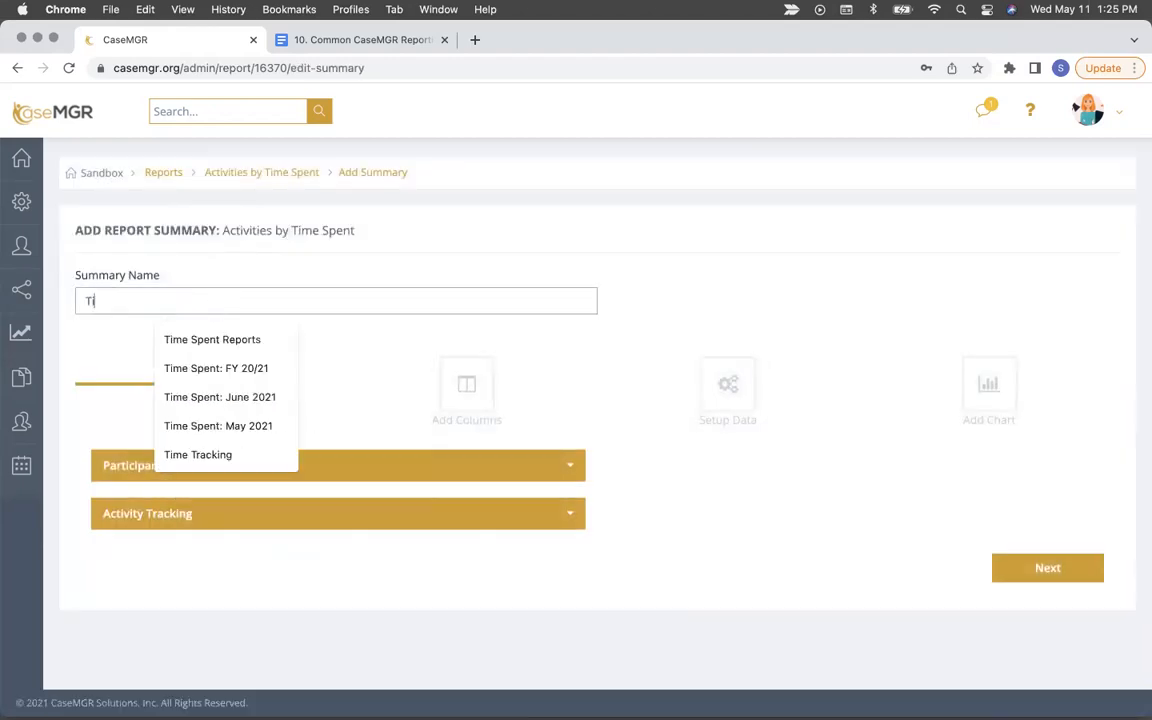
type("me Spent: Avear")
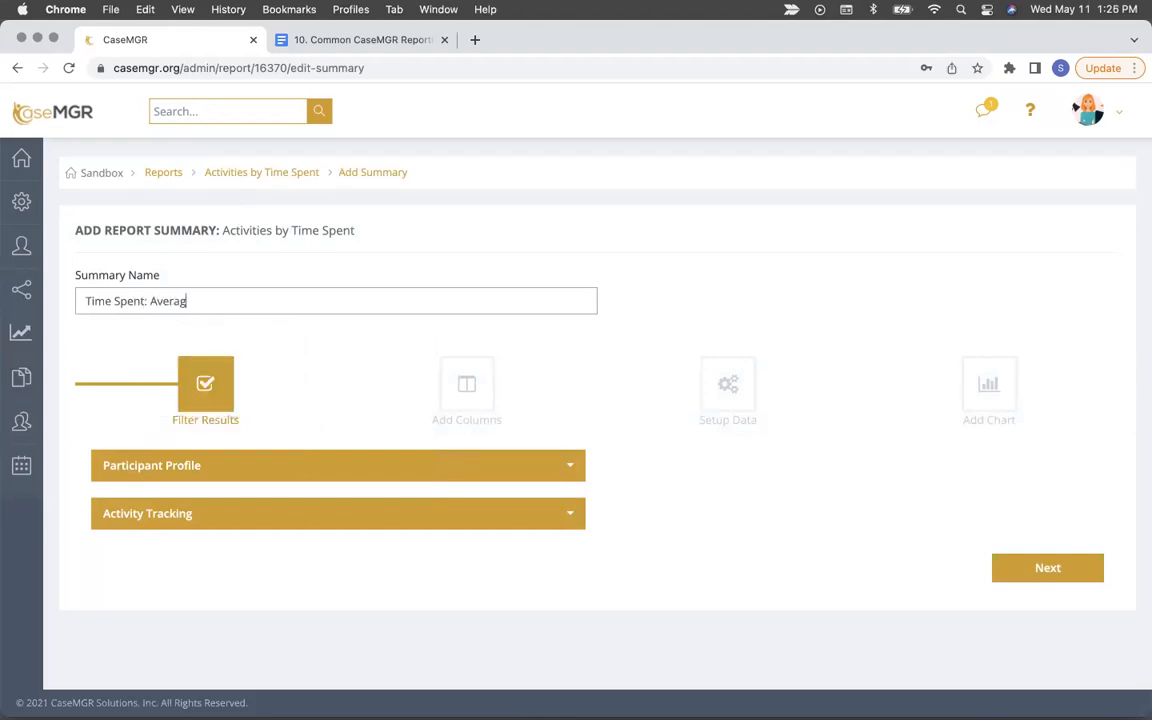
Step: Skip the result filters and add the Activity Tracking columns Type of Activity/Service and Time Spent (hours) to the summary
left_click(1060, 570)
left_click(368, 515)
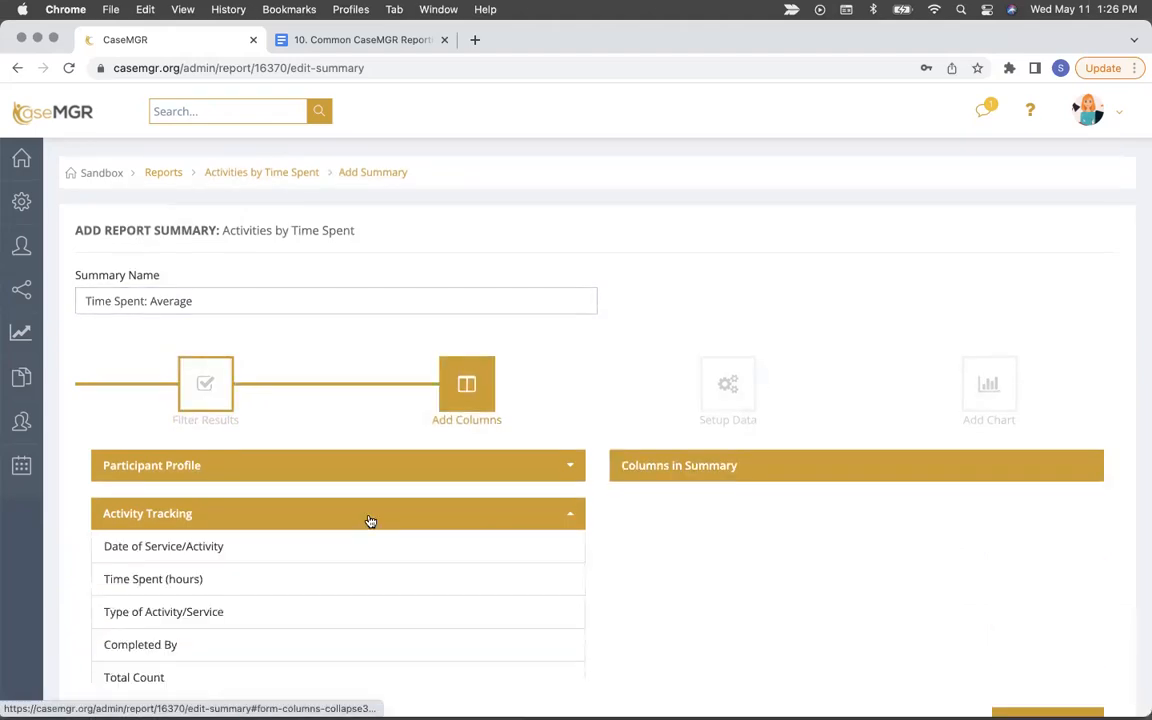
scroll(250, 490, "down", 3)
left_click(189, 468)
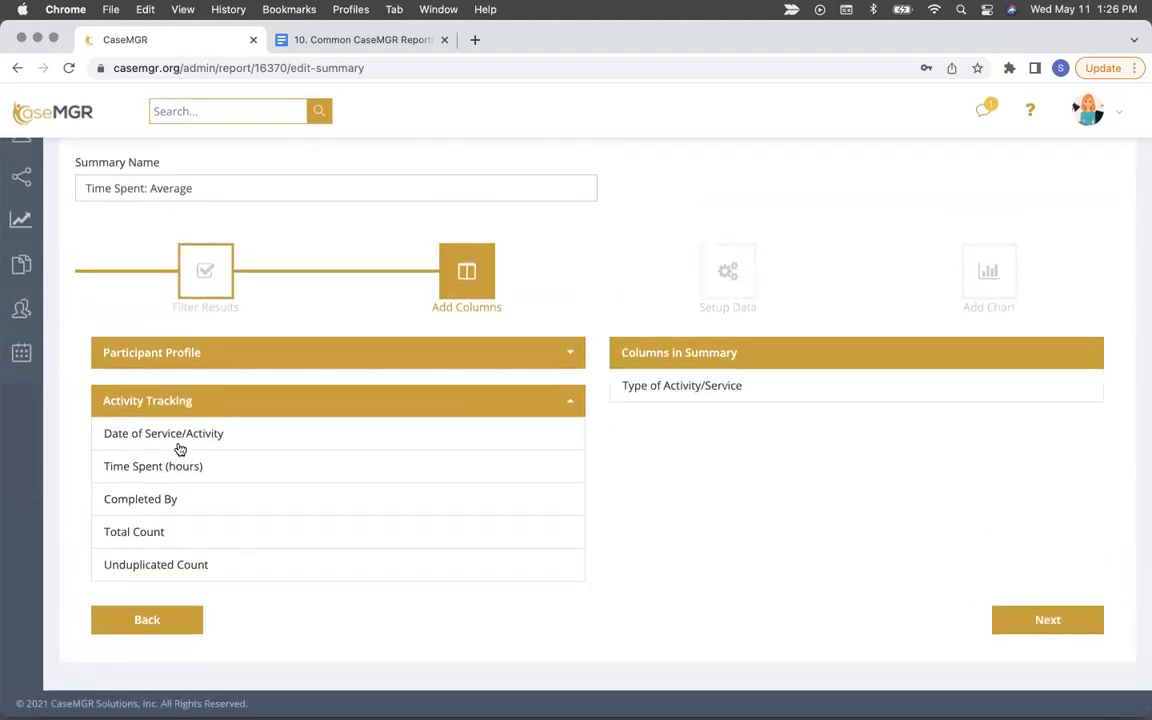
left_click(178, 471)
left_click(1050, 622)
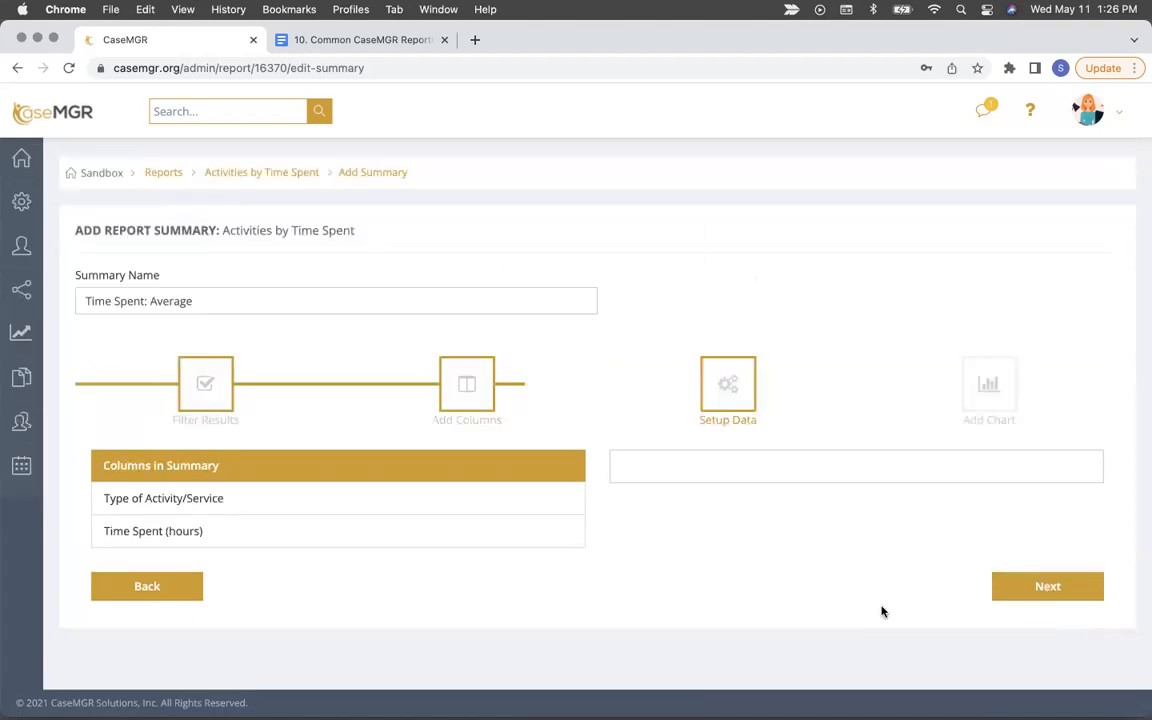
Step: Set Type of Activity/Service as the baseline field and exclude the option to include all possible values
left_click(270, 502)
left_click(645, 518)
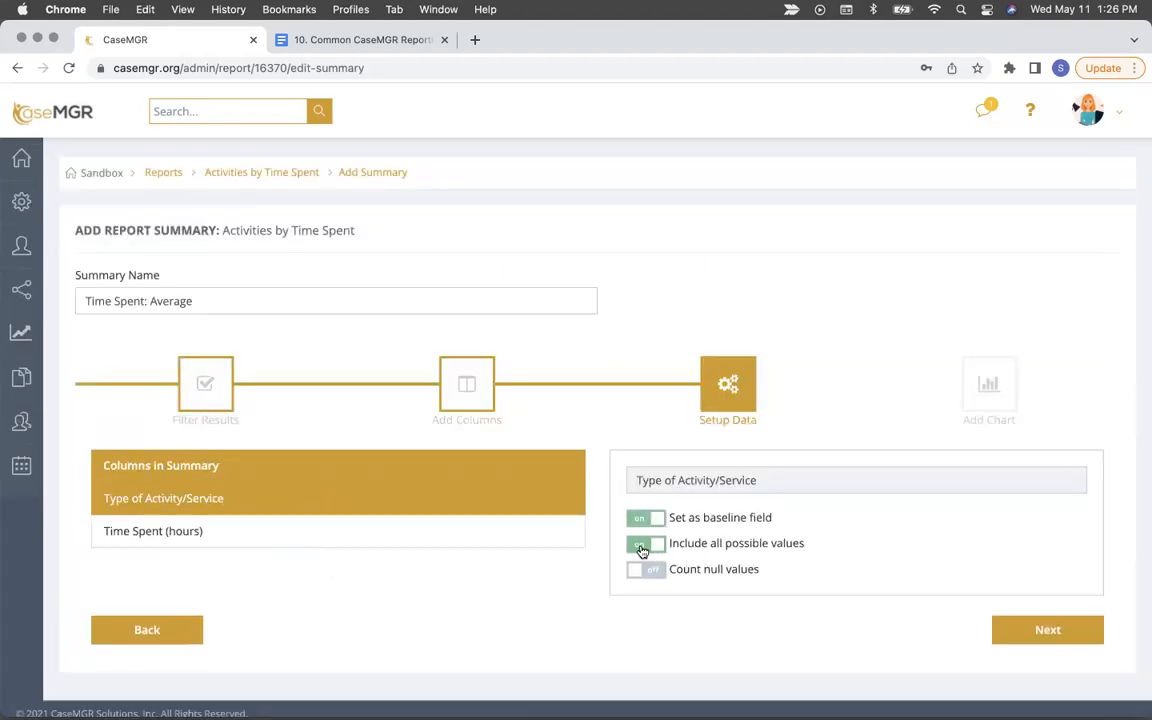
left_click(645, 544)
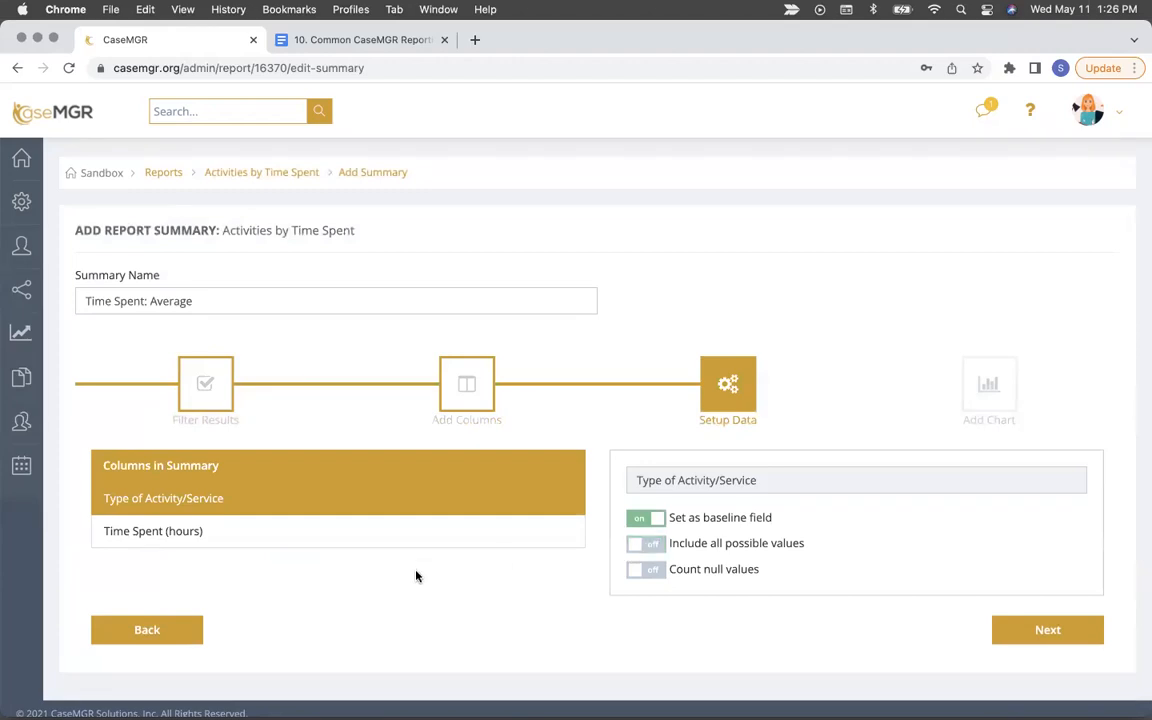
Step: Apply the average values function to Time Spent (hours) and proceed to the chart setup
left_click(268, 538)
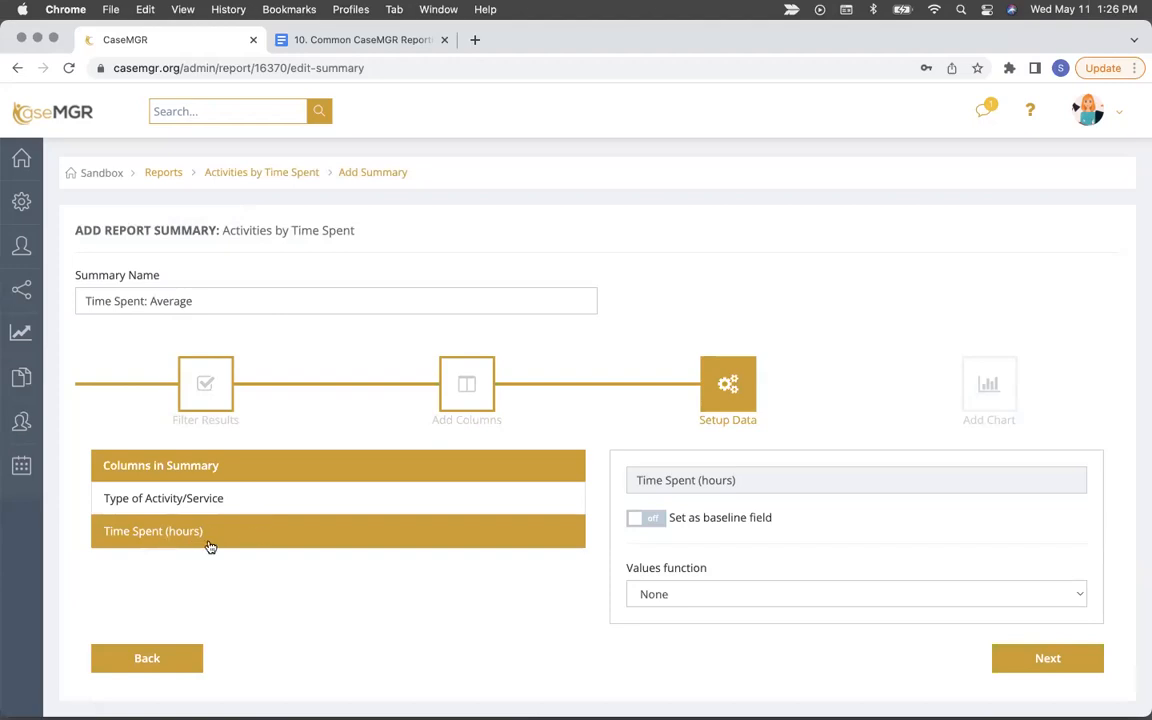
left_click(756, 625)
scroll(764, 625, "down", 1)
left_click(1048, 620)
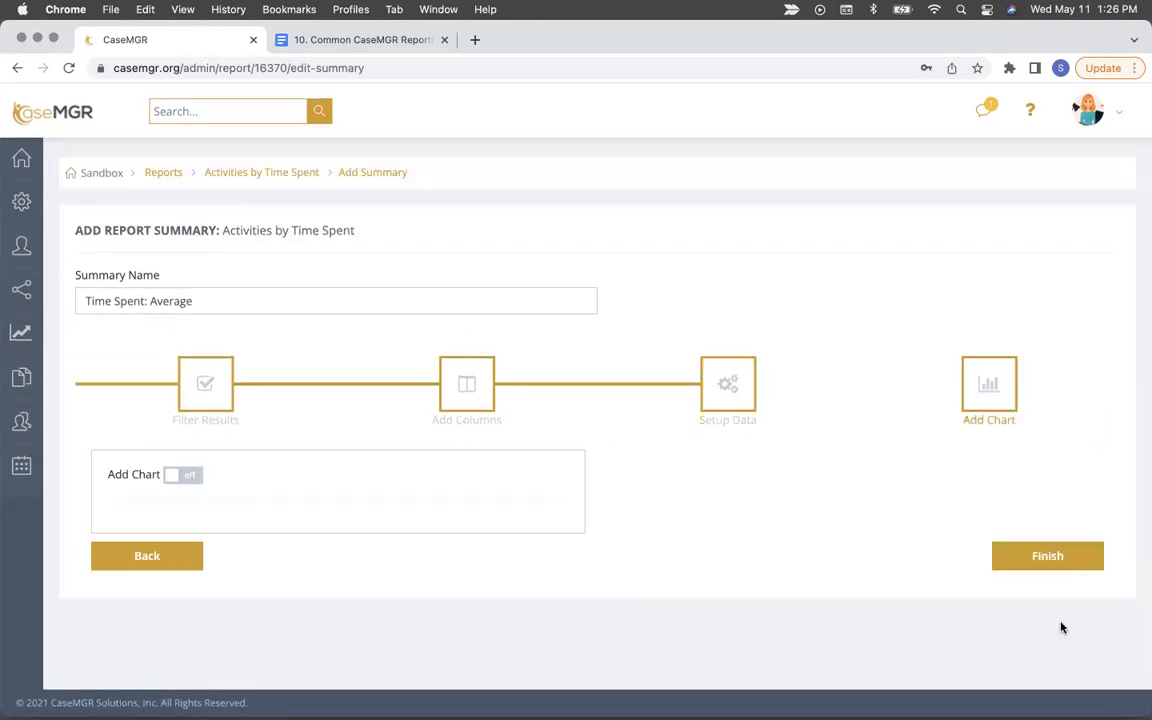
Step: Enable a chart for the summary and reuse the summary name "Time Spent: Average" as its title
left_click(196, 476)
scroll(217, 549, "down", 5)
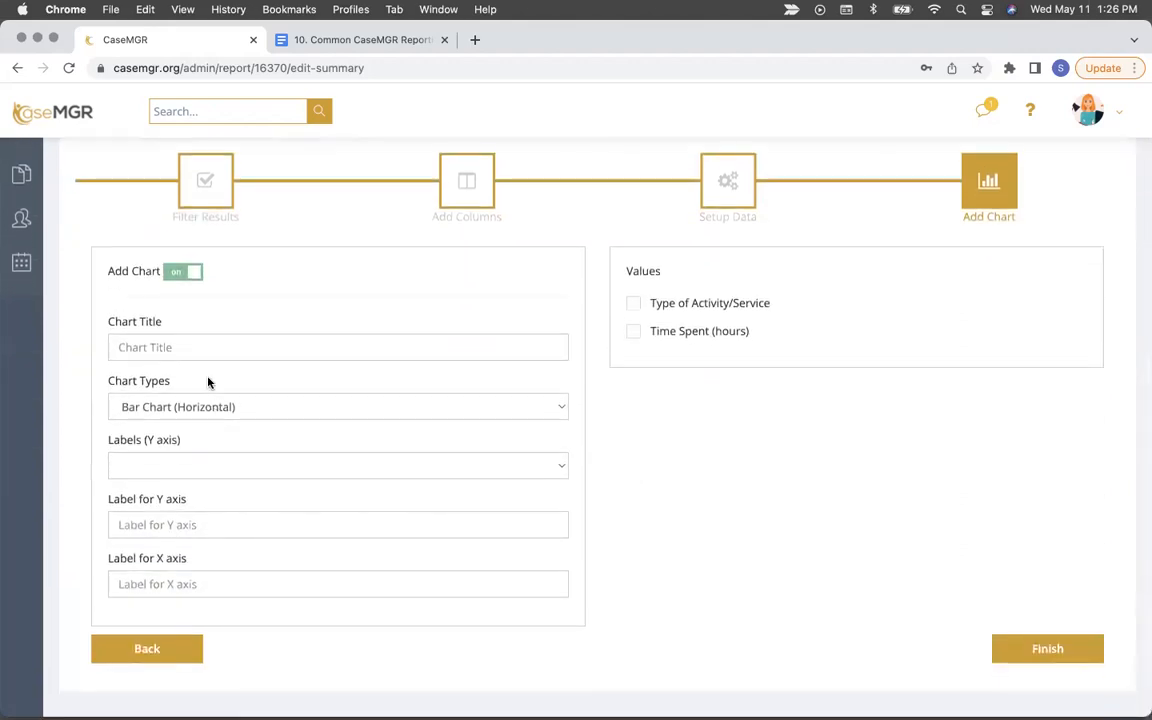
scroll(190, 340, "up", 4)
triple_click(201, 267)
key("super+c")
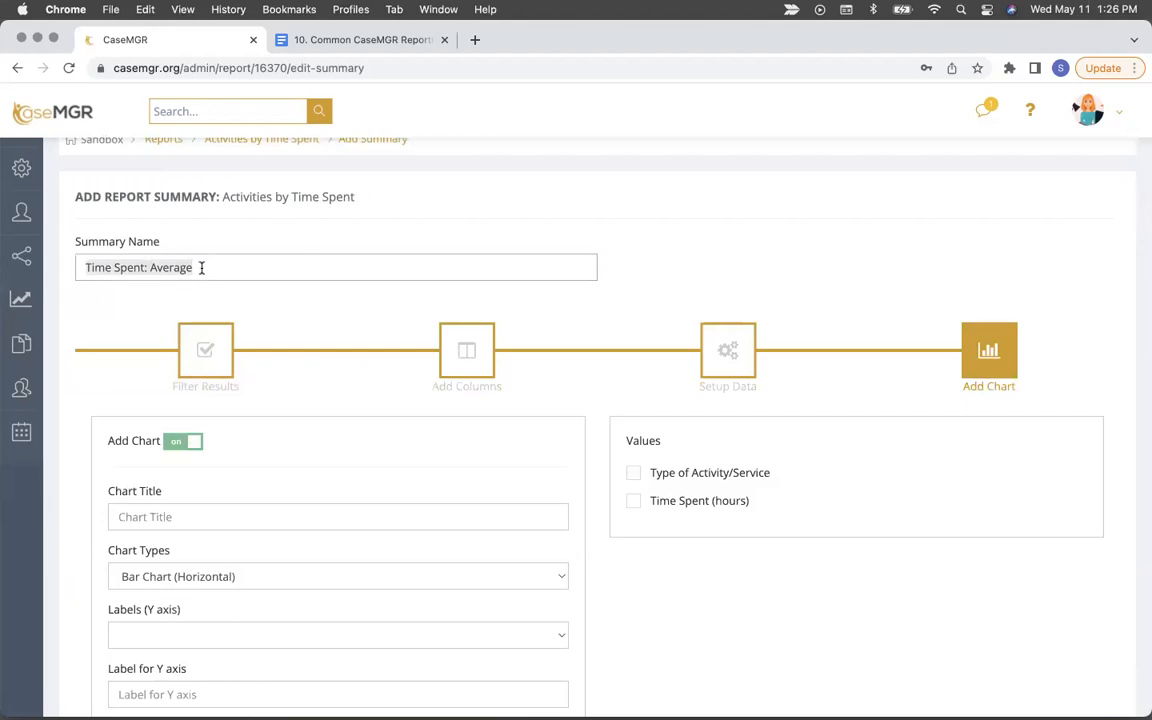
left_click(201, 516)
key("super+v")
scroll(201, 516, "down", 5)
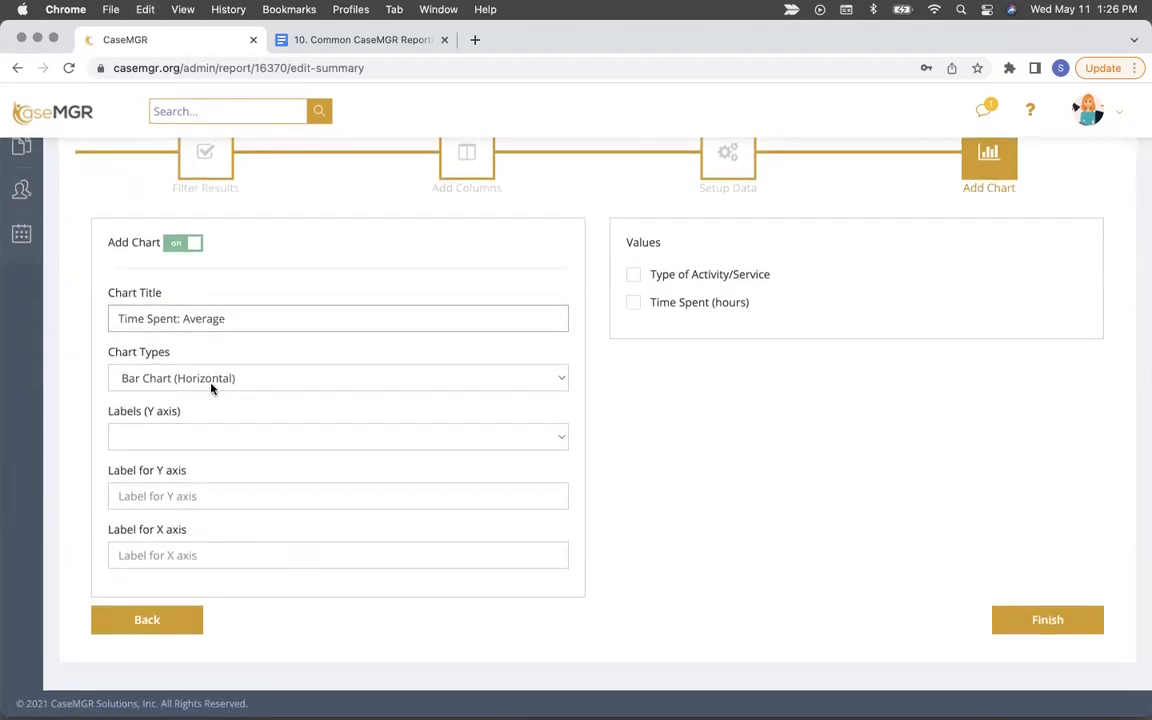
Step: Make the chart a vertical bar chart labelled by Type of Activity/Service
left_click(210, 386)
left_click(210, 398)
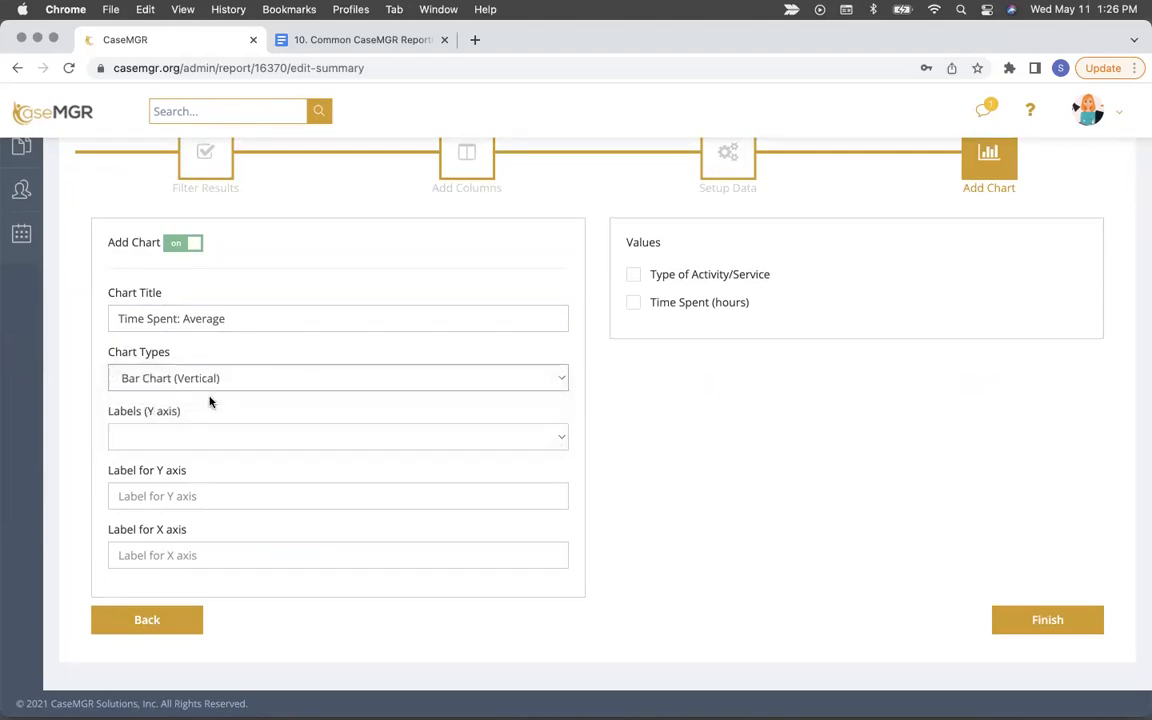
left_click(167, 437)
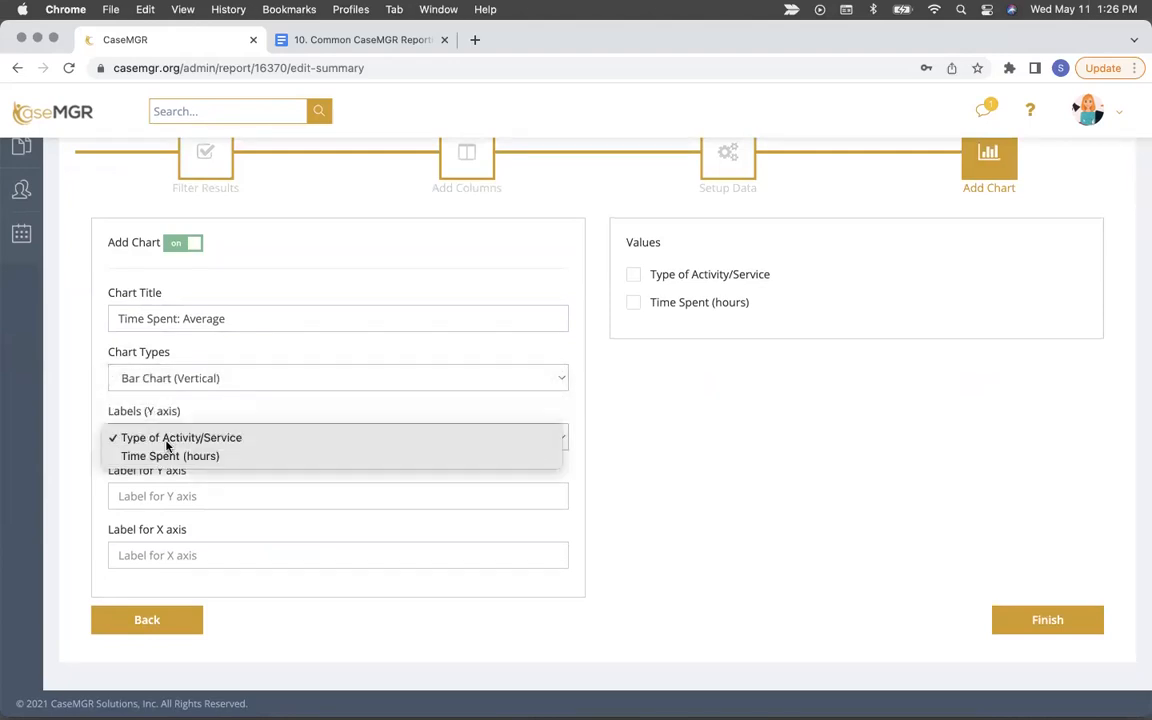
left_click(167, 441)
Step: Name the chart's Y axis "Time Spent: Average"
left_click(179, 495)
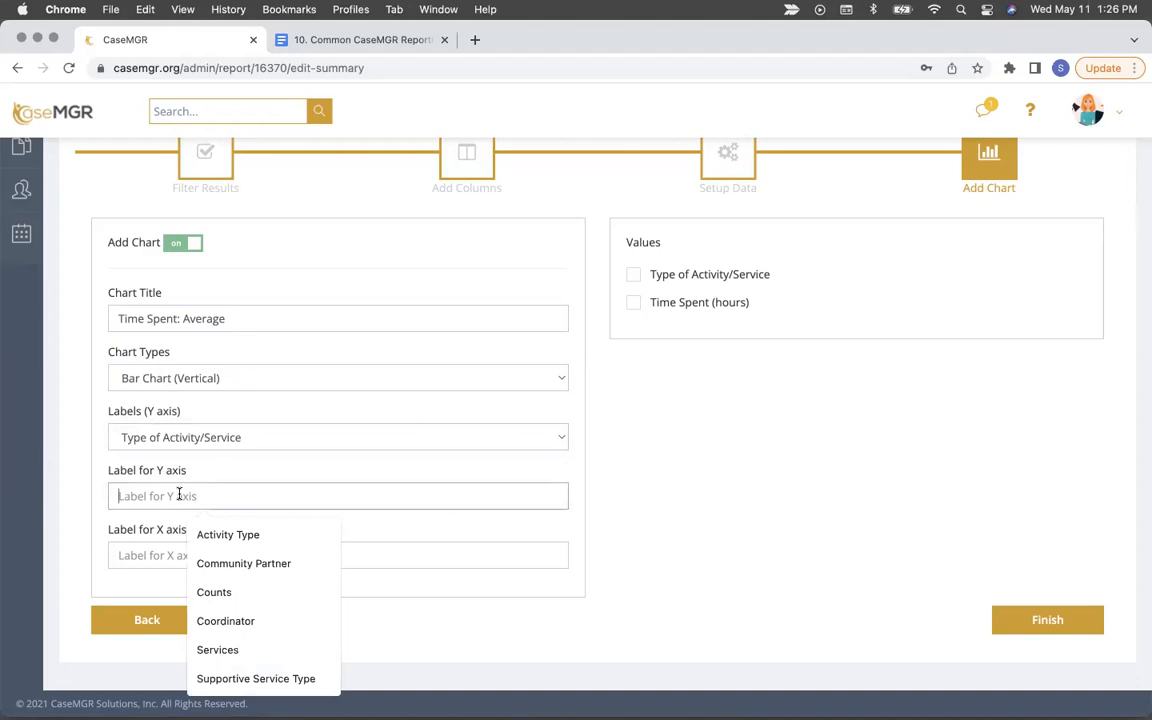
type("Ti")
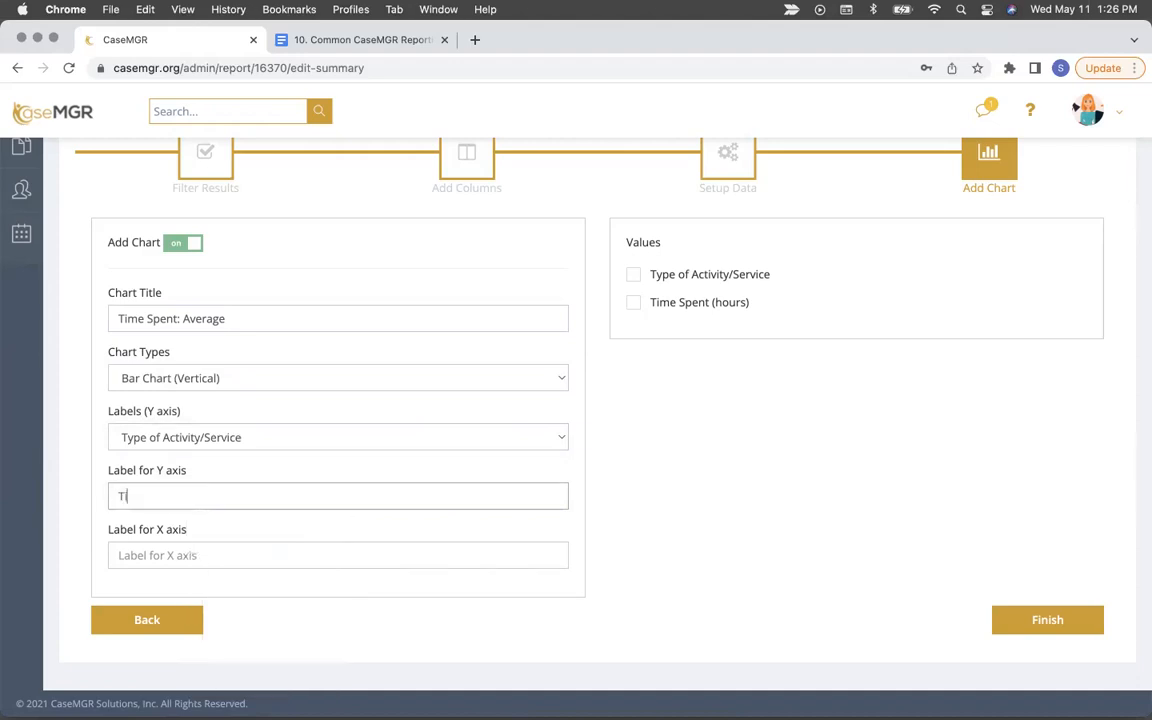
type("me spent")
key("BackSpace")
key("BackSpace")
key("BackSpace")
key("BackSpace")
type("Spent: Avearg")
key("BackSpace")
key("BackSpace")
key("BackSpace")
key("BackSpace")
type("rag")
key("BackSpace")
key("BackSpace")
key("BackSpace")
type("erage")
key("Tab")
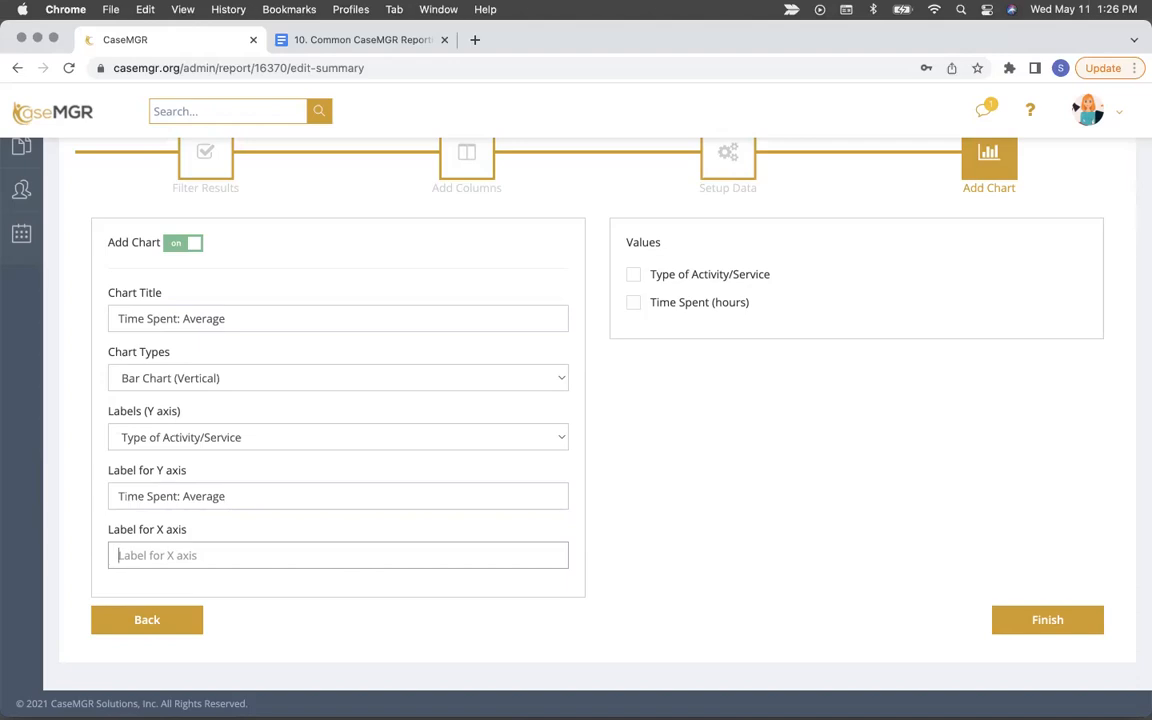
Step: Name the X axis "Type of Activity/Service", plot Time Spent (hours) as the chart value and finish the summary
type("Type of")
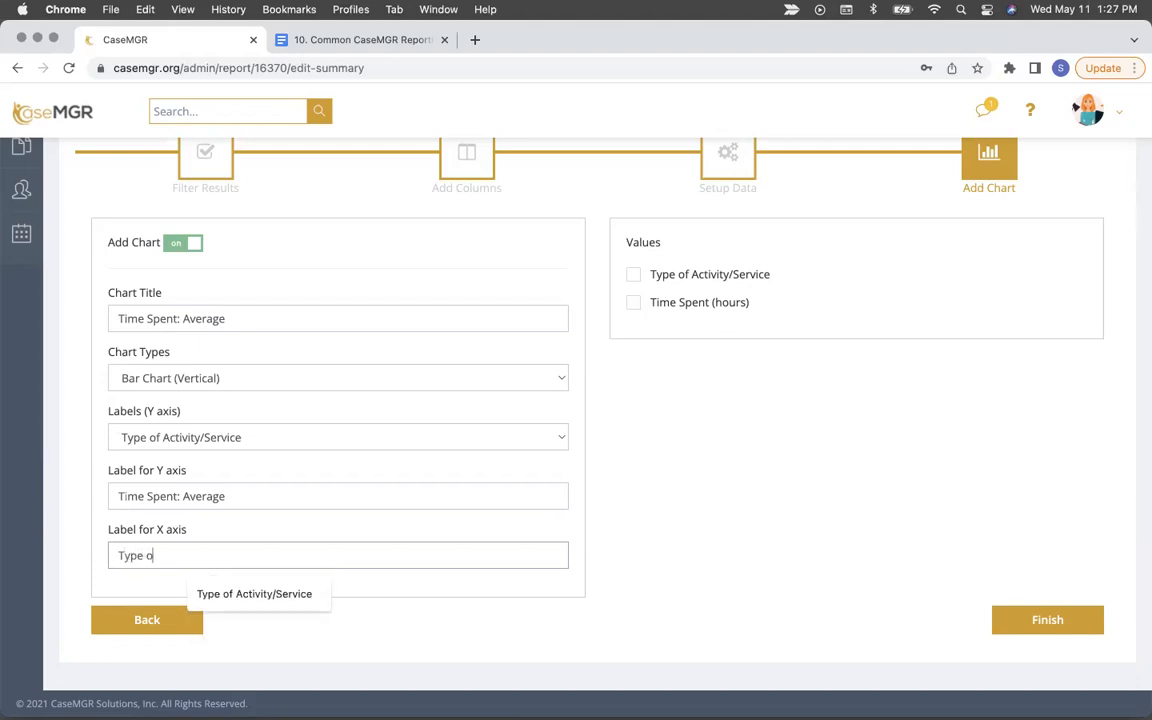
left_click(240, 592)
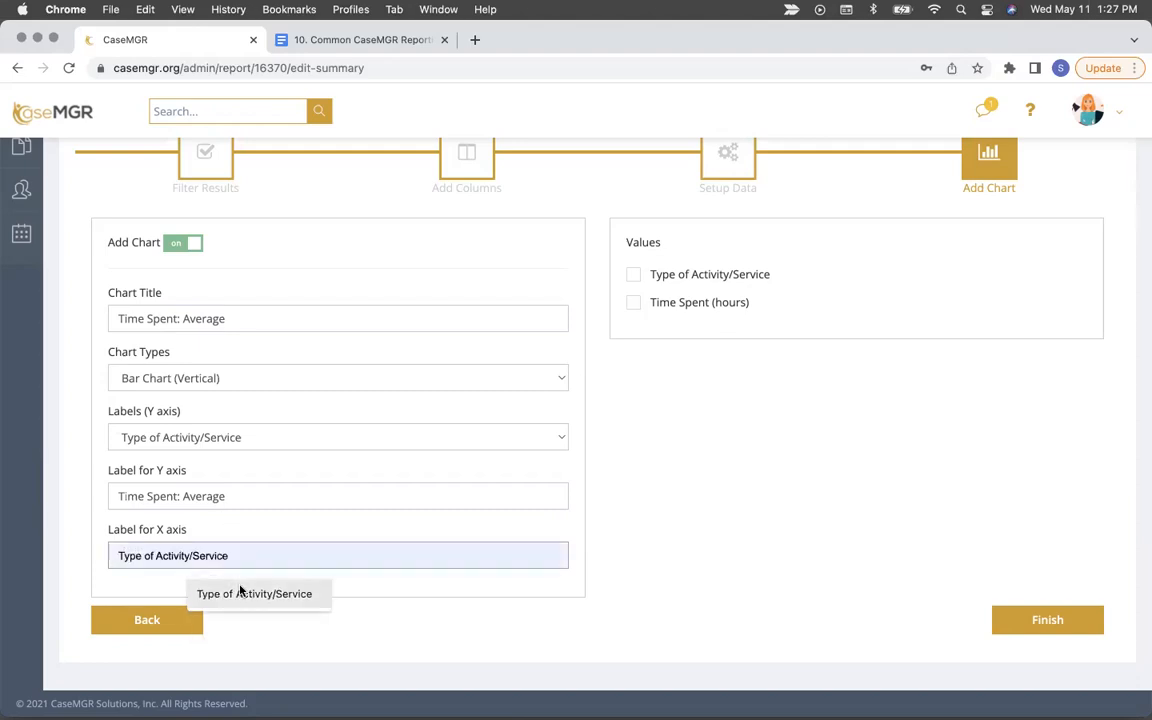
left_click(633, 302)
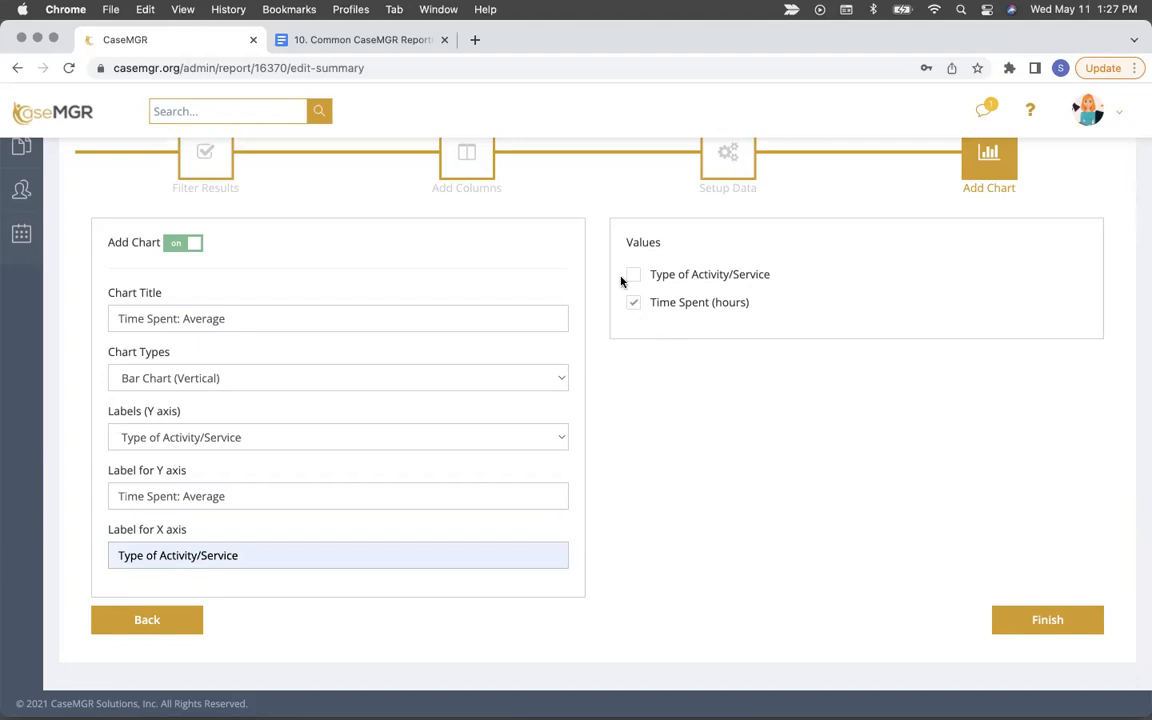
left_click(1049, 620)
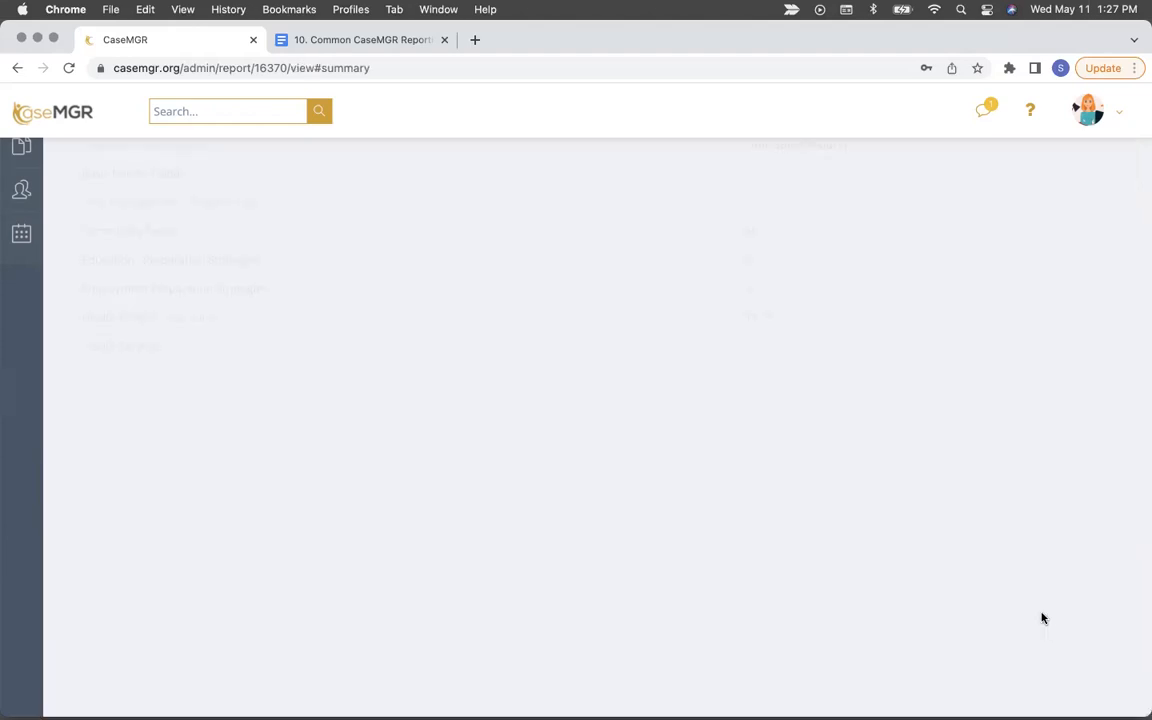
Step: Examine the Time Spent: Average summary table and its vertical bar chart alongside the Time Spent: Sum chart
scroll(786, 462, "down", 3)
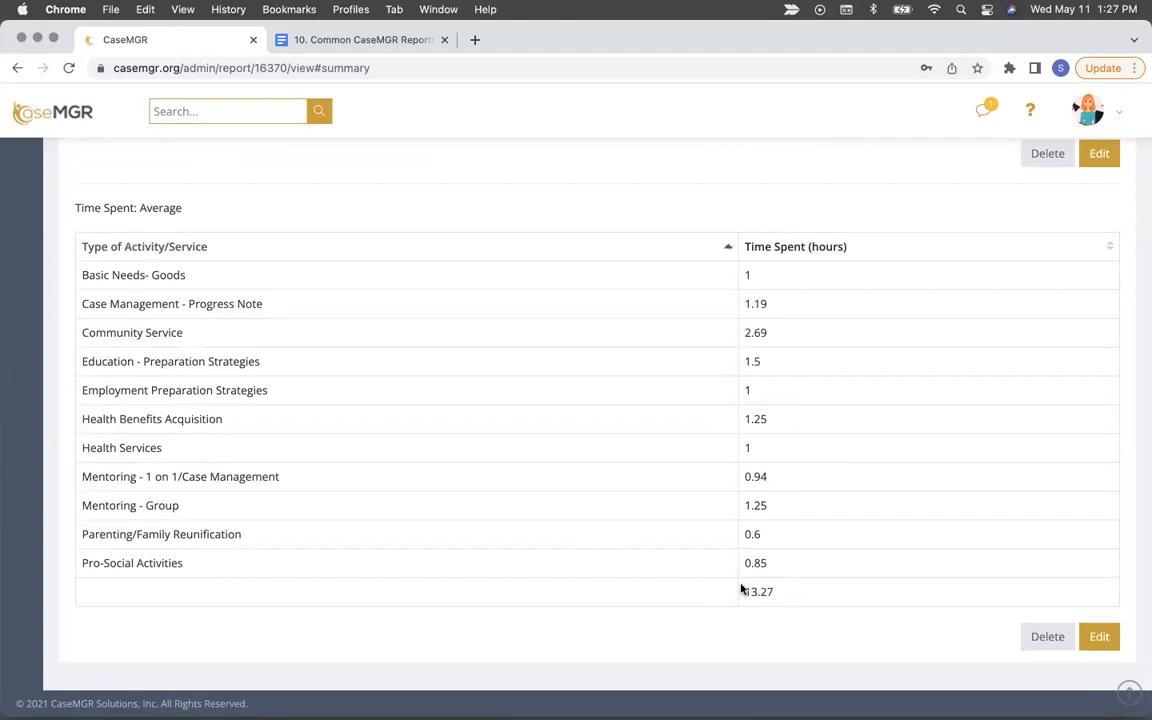
scroll(836, 540, "up", 1)
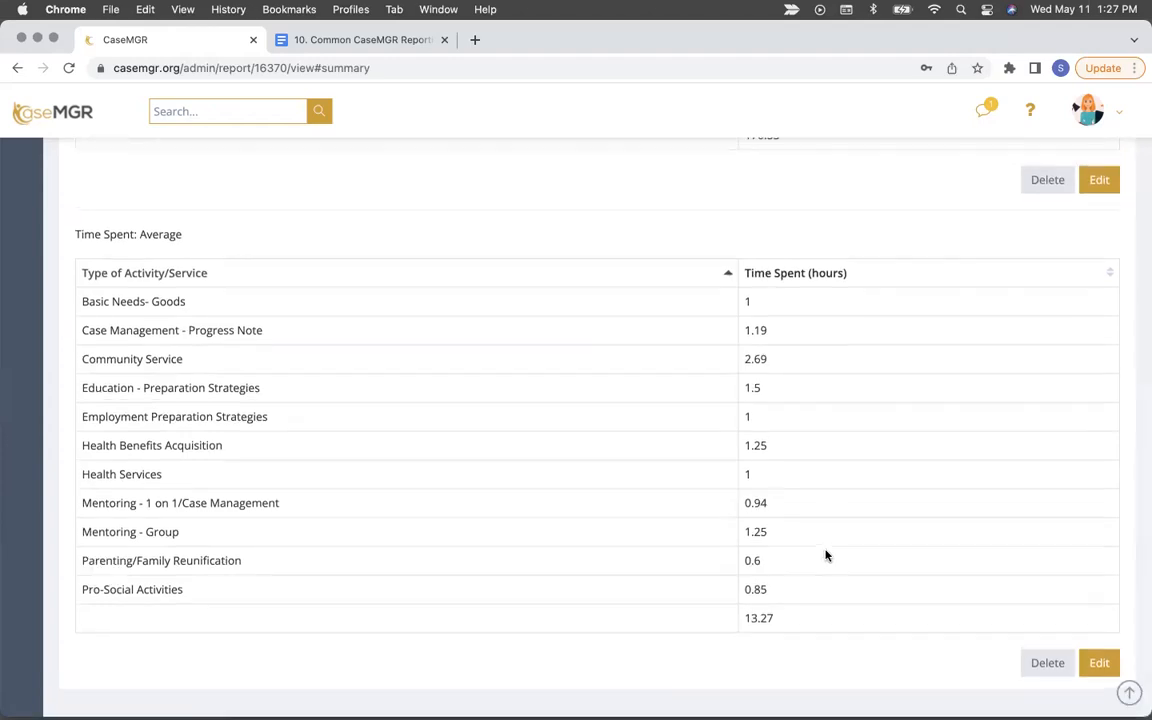
scroll(826, 555, "up", 1)
scroll(826, 555, "up", 10)
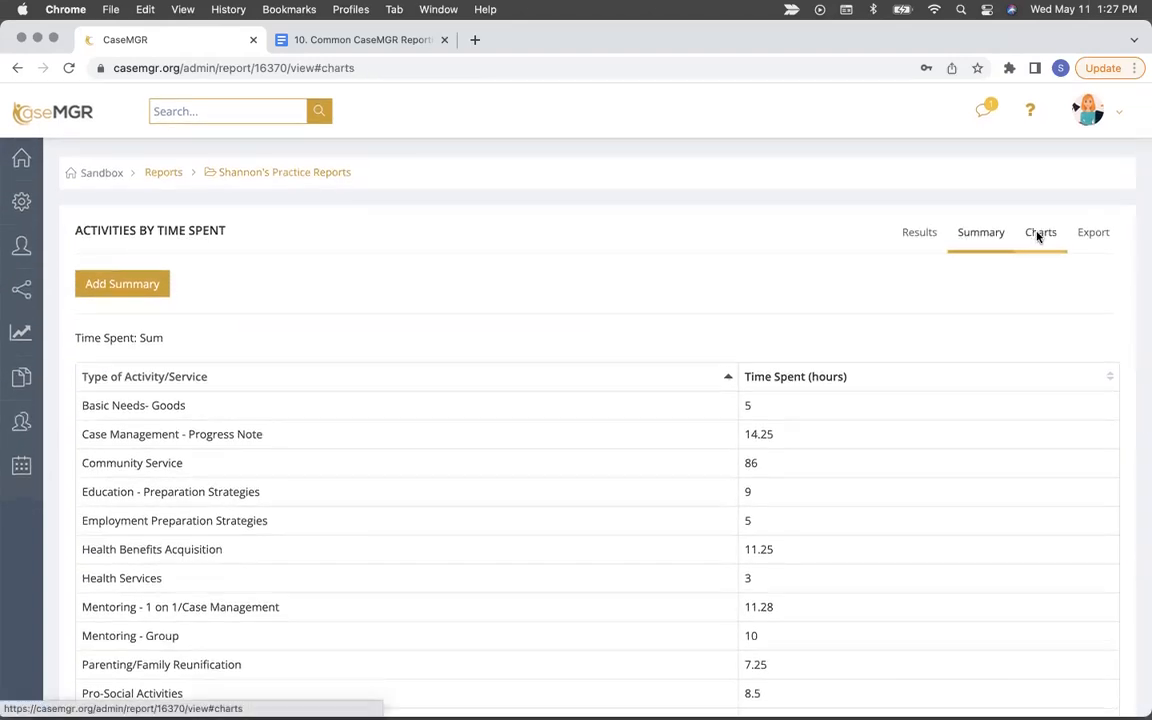
left_click(1038, 238)
scroll(669, 410, "down", 3)
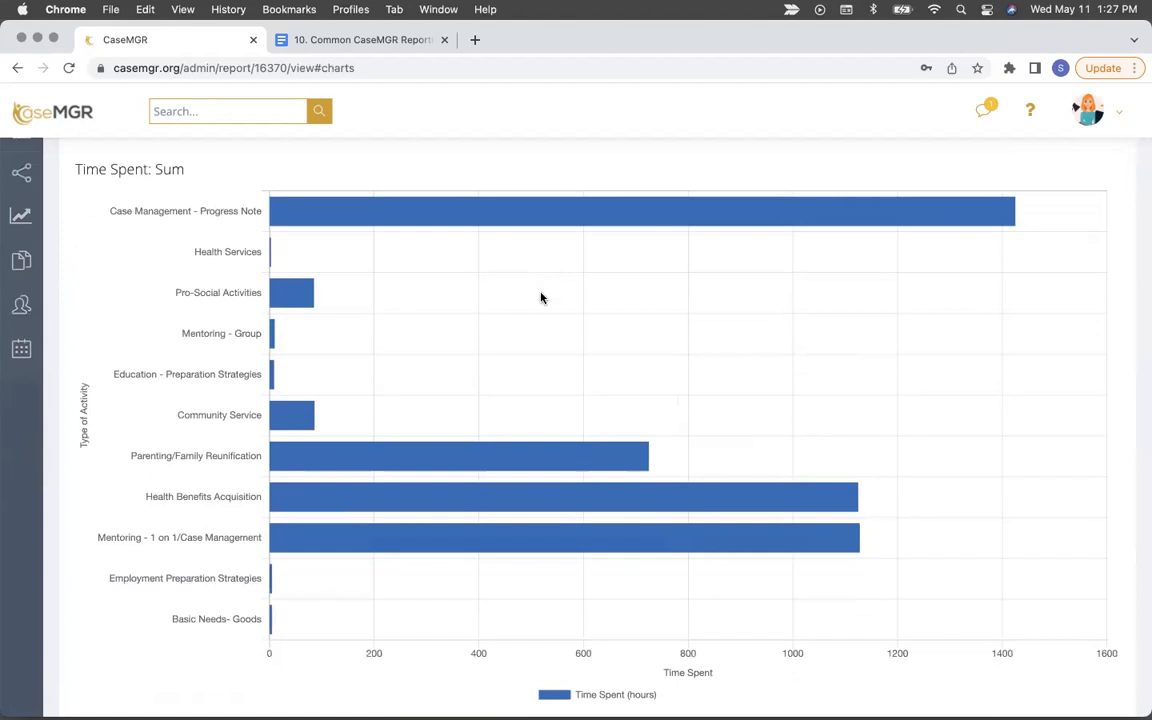
scroll(537, 332, "down", 10)
scroll(537, 334, "down", 5)
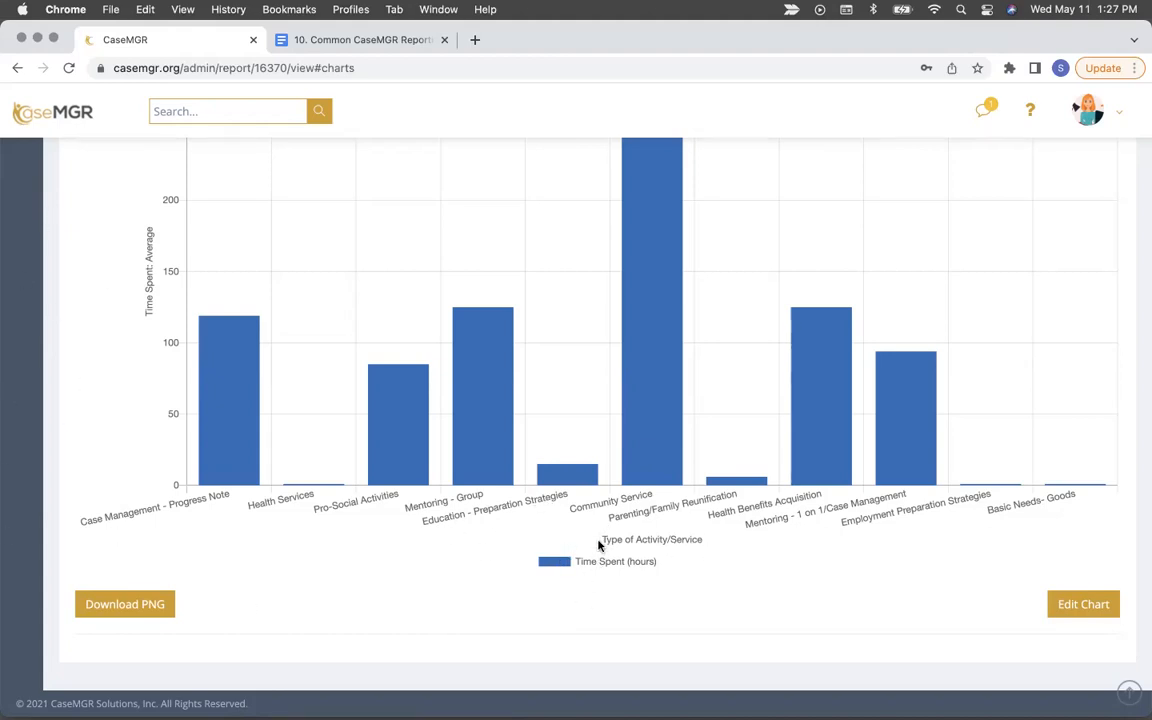
scroll(612, 540, "up", 1)
scroll(612, 540, "up", 15)
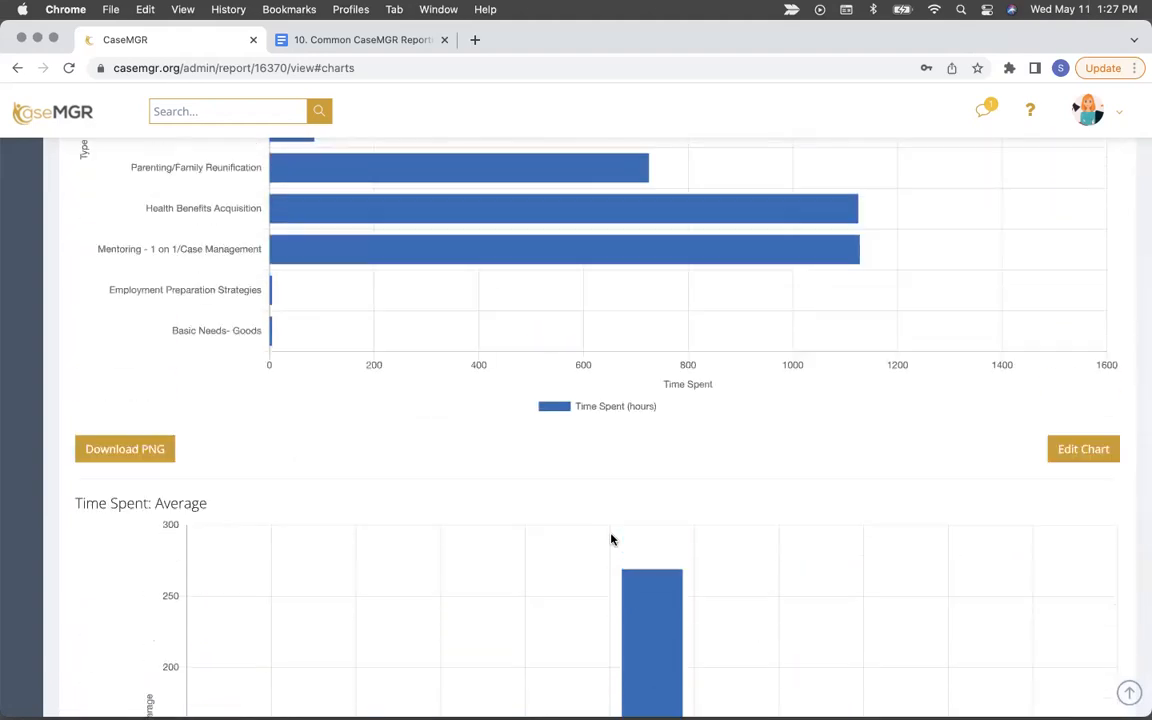
scroll(612, 540, "up", 1)
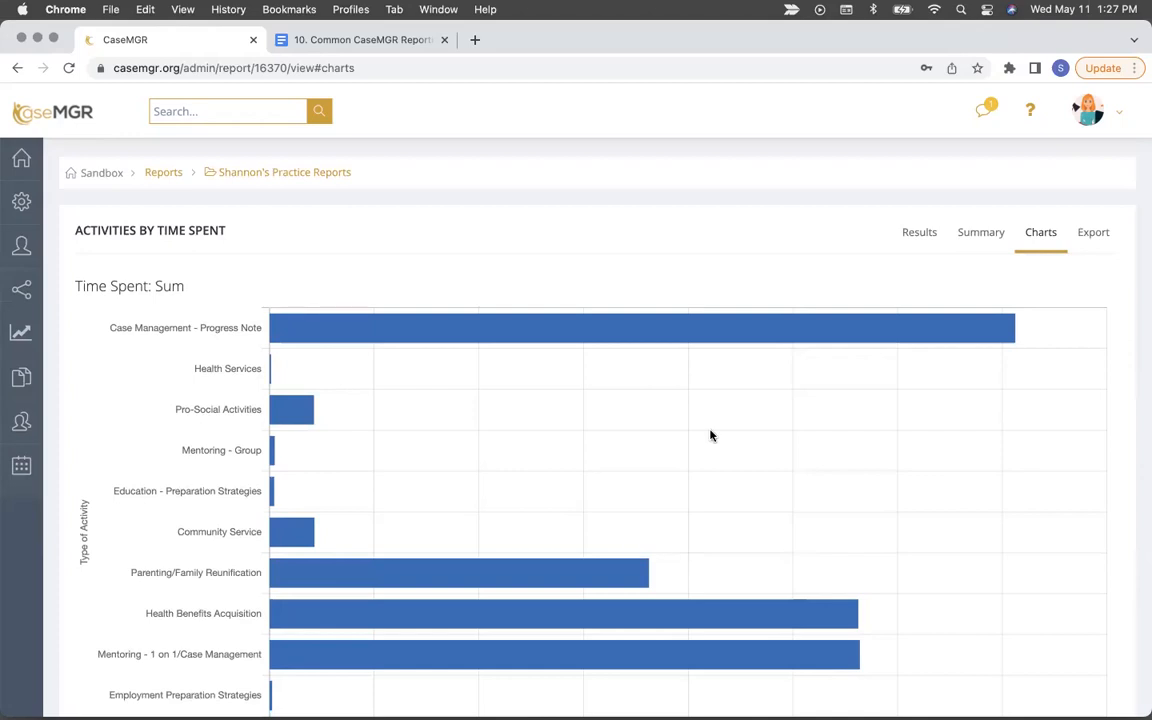
Step: Show the report's results and expand its lists of forms and filters used
left_click(907, 236)
scroll(670, 364, "down", 2)
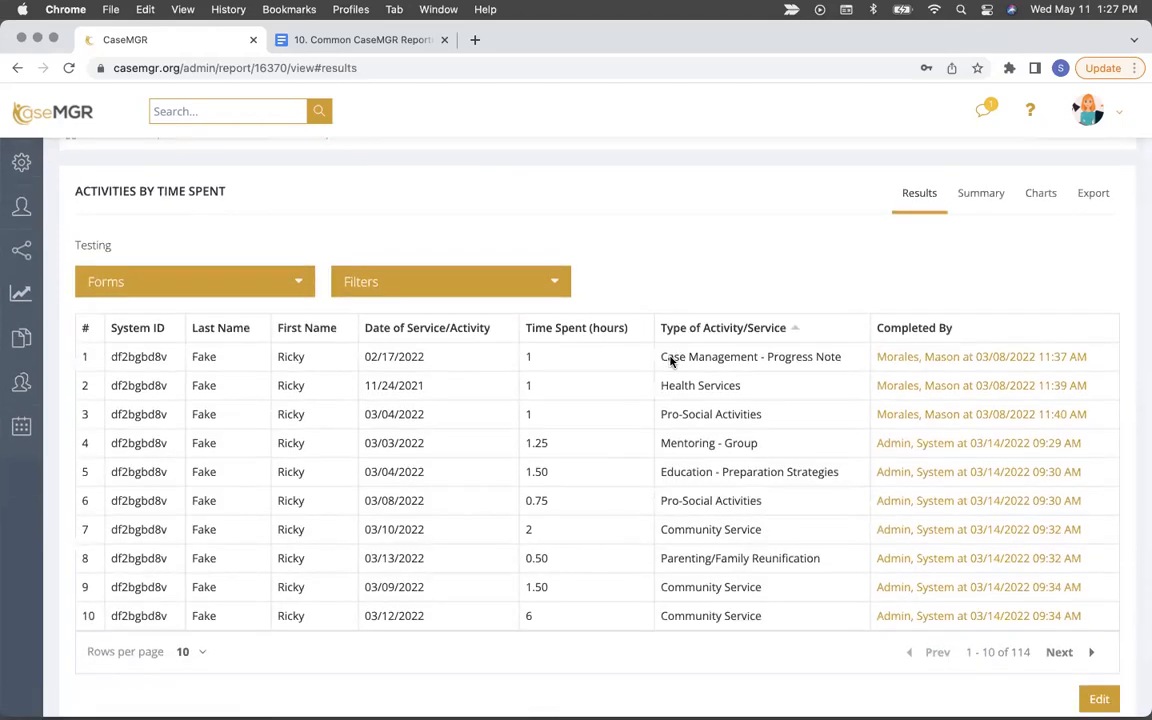
left_click(537, 287)
left_click(260, 281)
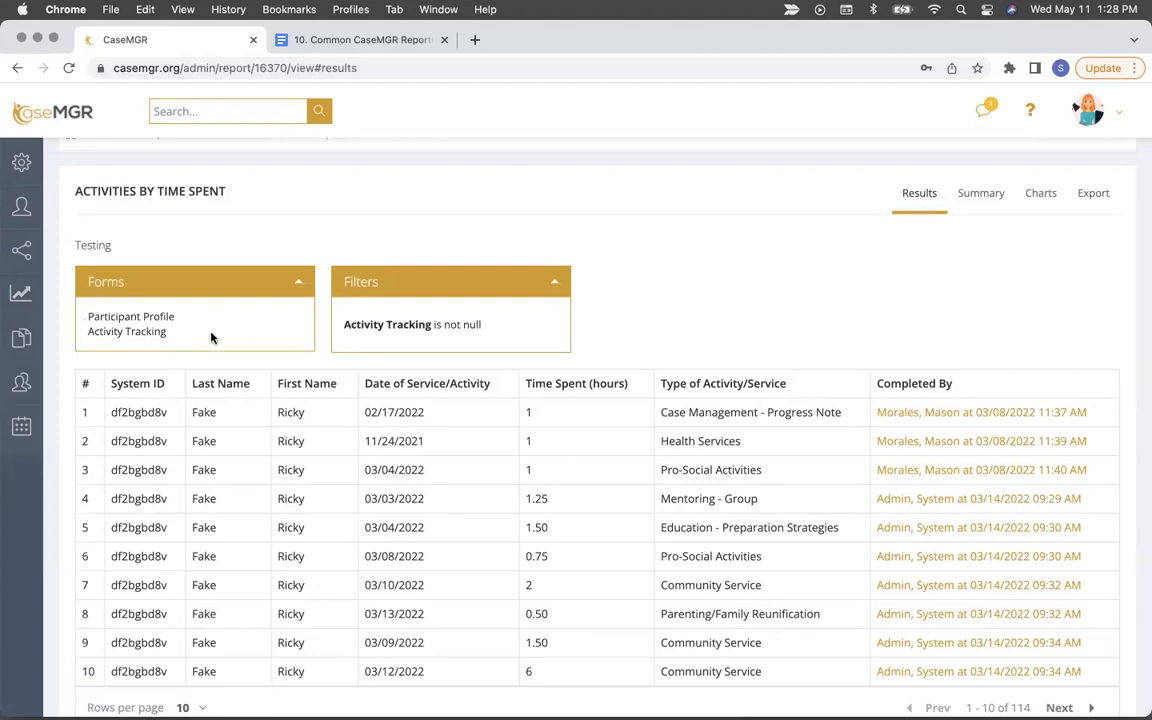
Step: Review the hours per activity type in the Time Spent: Sum and Time Spent: Average summary tables
left_click(980, 199)
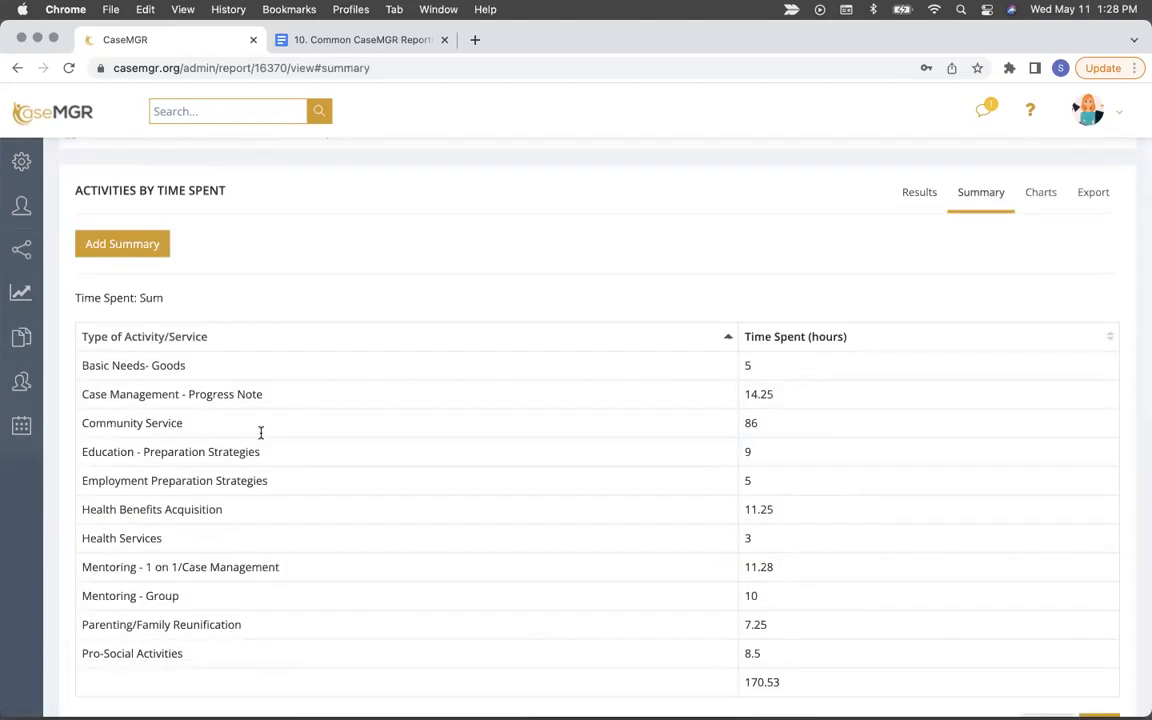
scroll(180, 420, "down", 1)
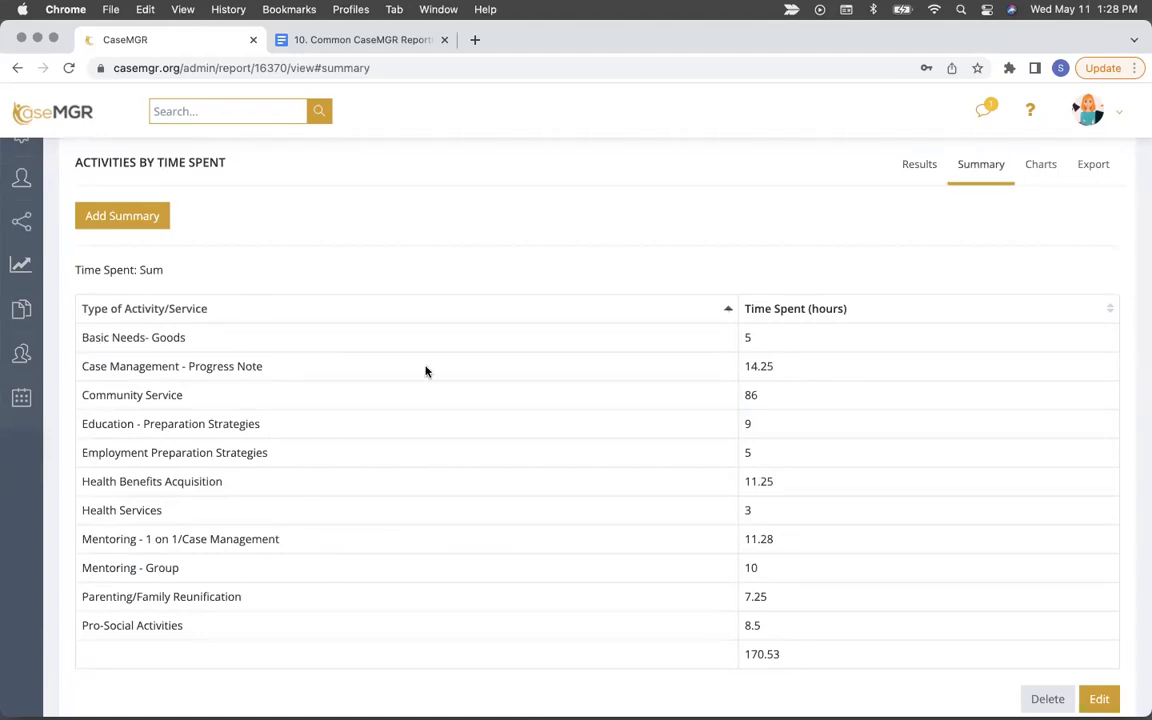
scroll(786, 380, "down", 1)
scroll(780, 360, "down", 2)
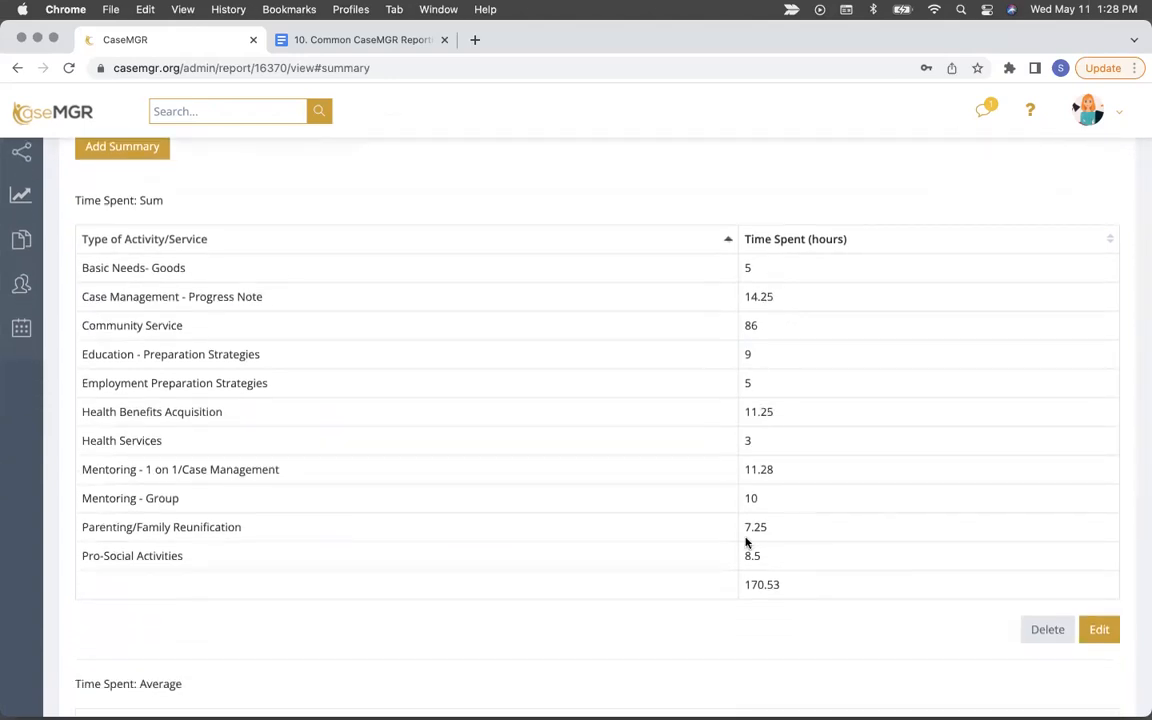
scroll(748, 542, "down", 6)
scroll(760, 500, "down", 2)
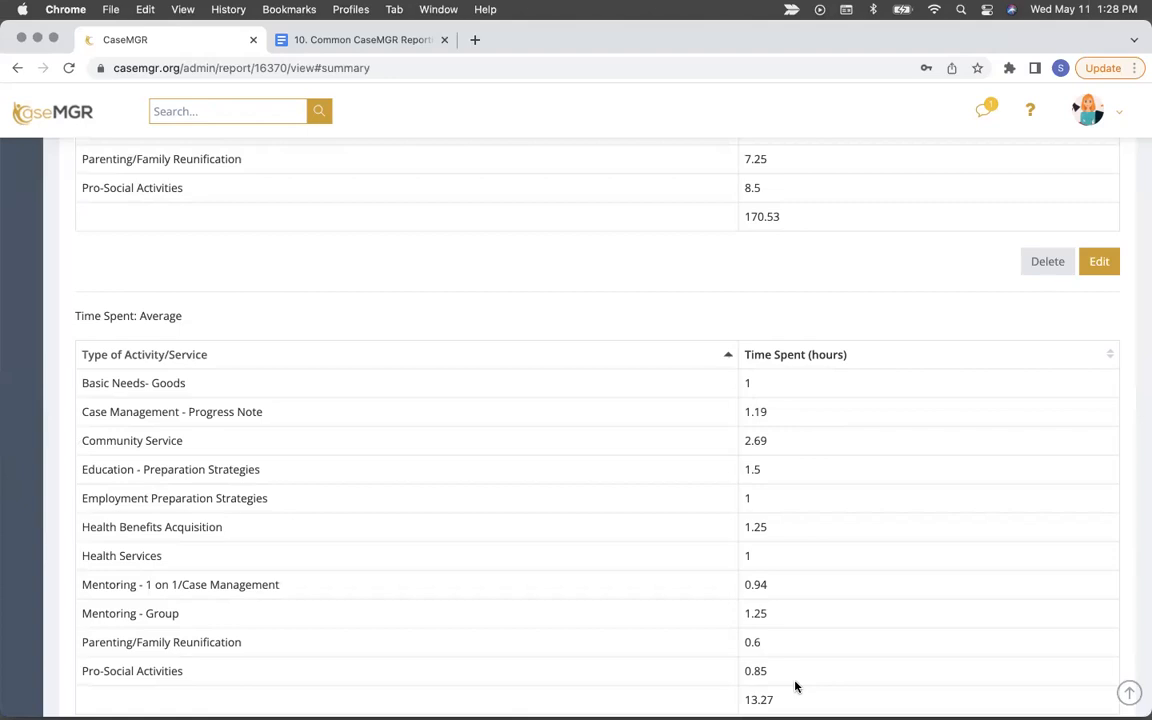
Step: Review the Time Spent: Average summary table and the report's Time Spent: Sum bar chart
scroll(795, 684, "down", 3)
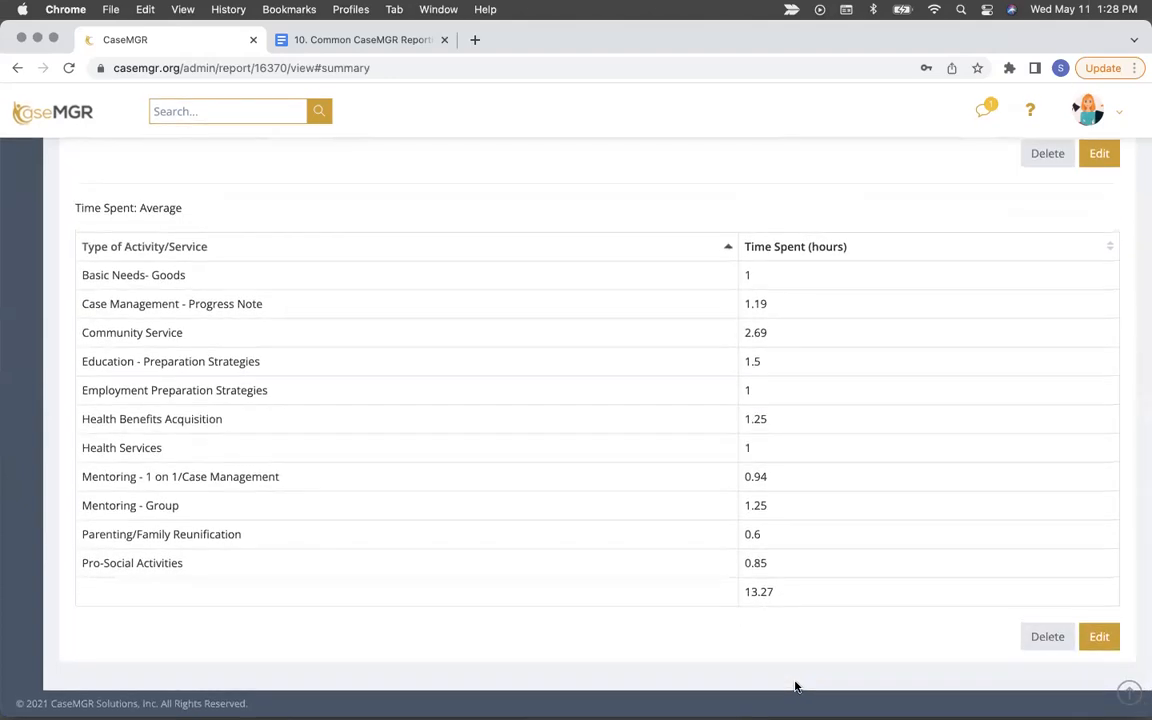
scroll(795, 686, "up", 10)
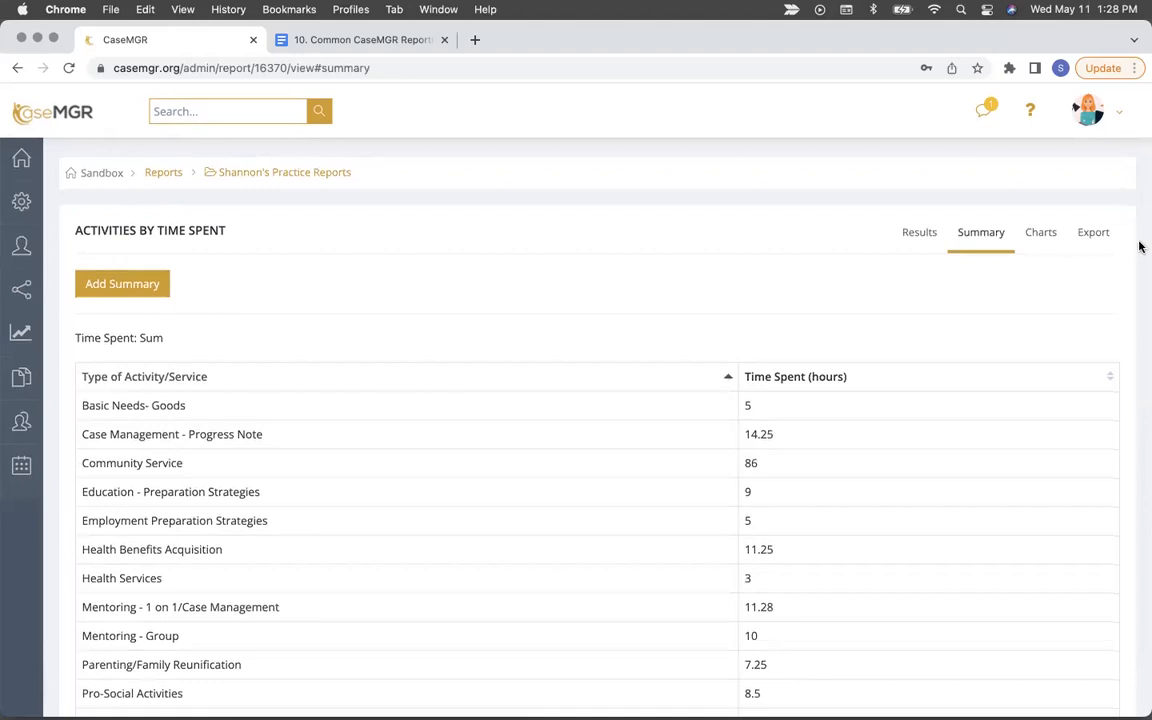
left_click(1038, 233)
scroll(536, 320, "down", 2)
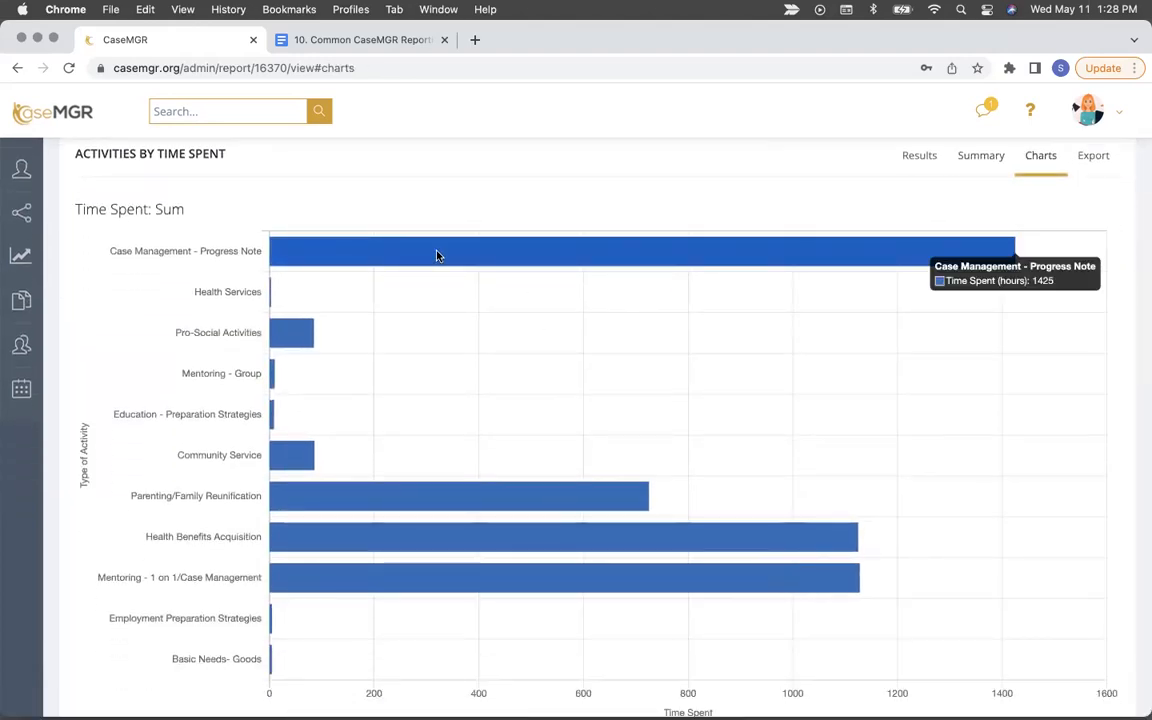
scroll(537, 401, "down", 10)
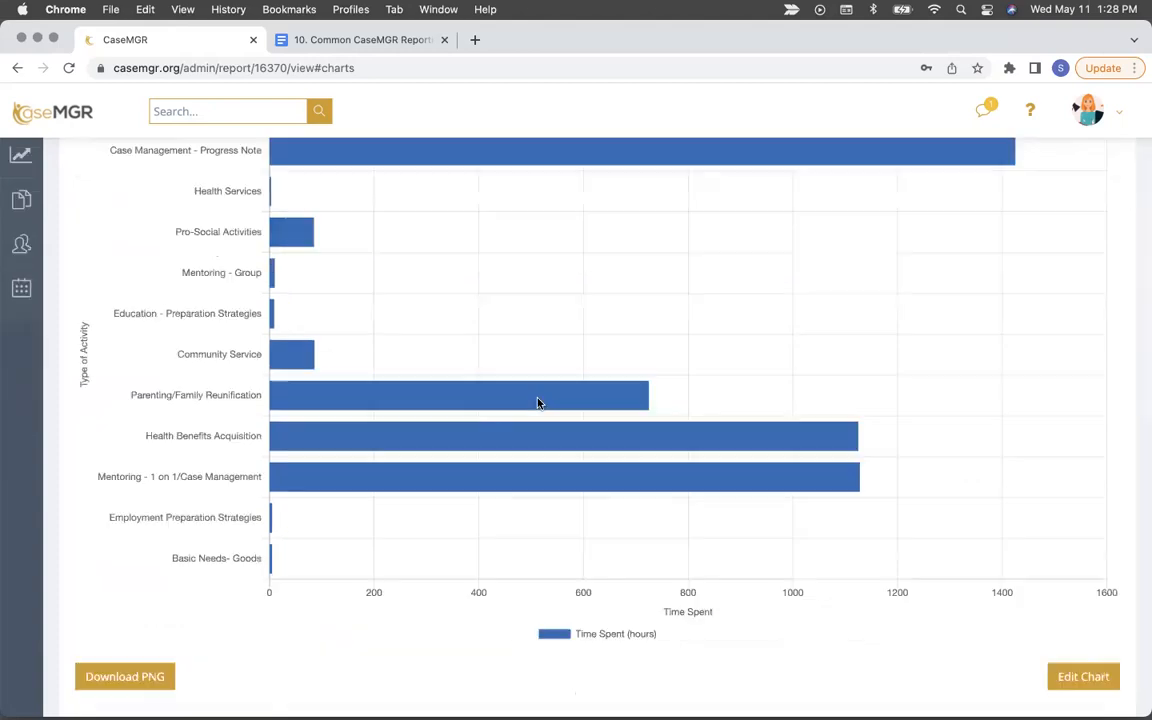
scroll(783, 479, "up", 12)
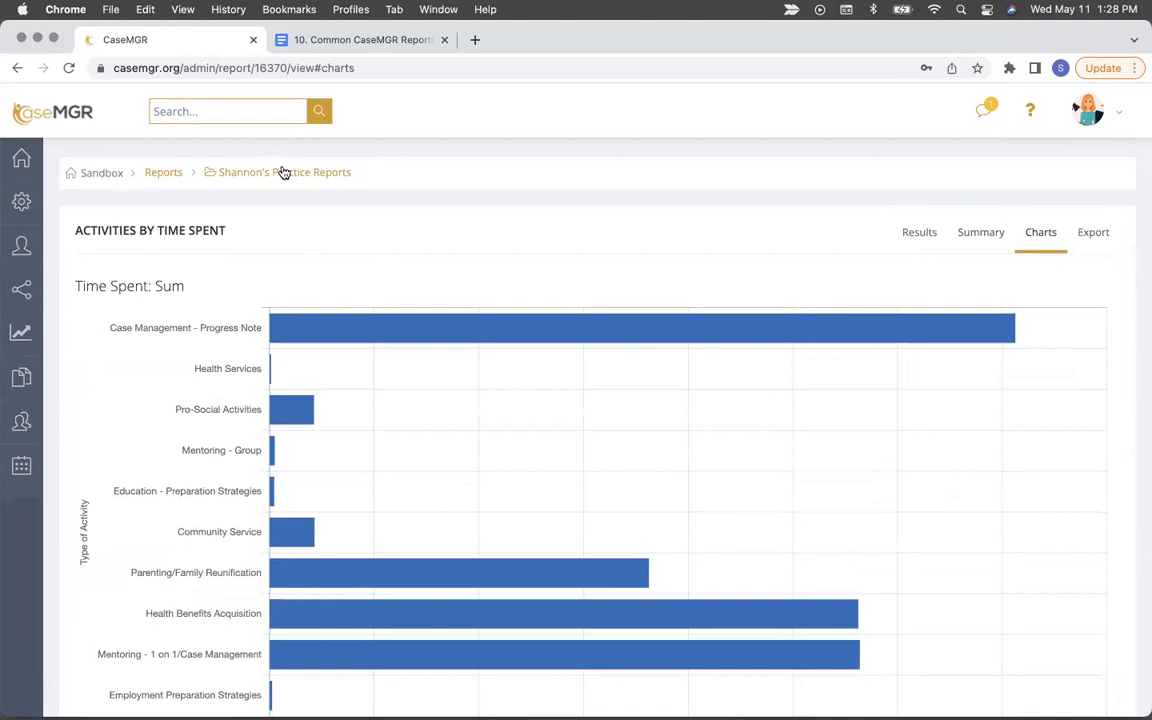
Step: Return to the practice reports folder and start a new report named "Supportive Services"
left_click(284, 173)
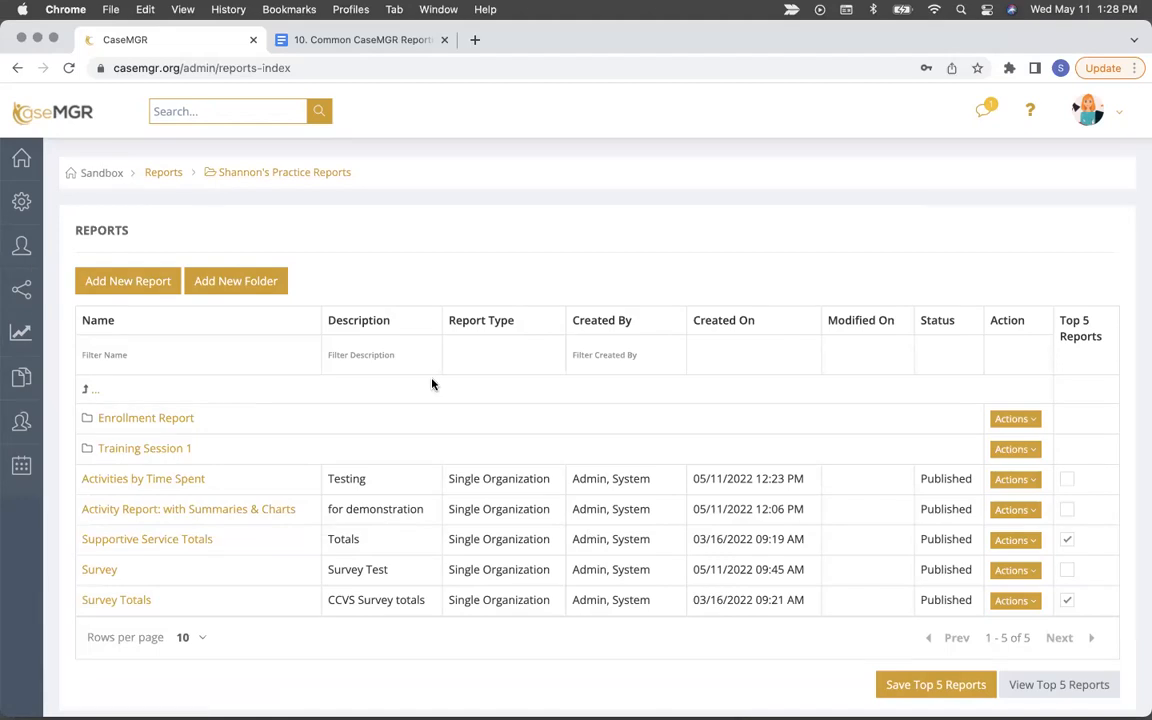
left_click(140, 281)
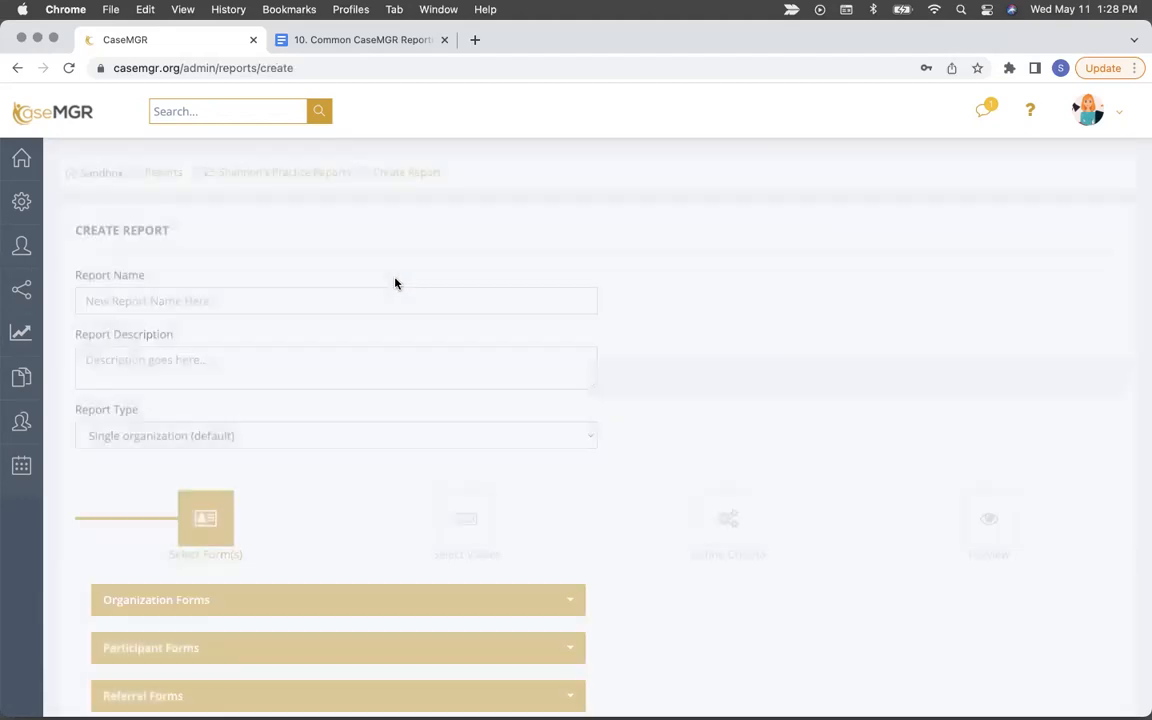
left_click(283, 301)
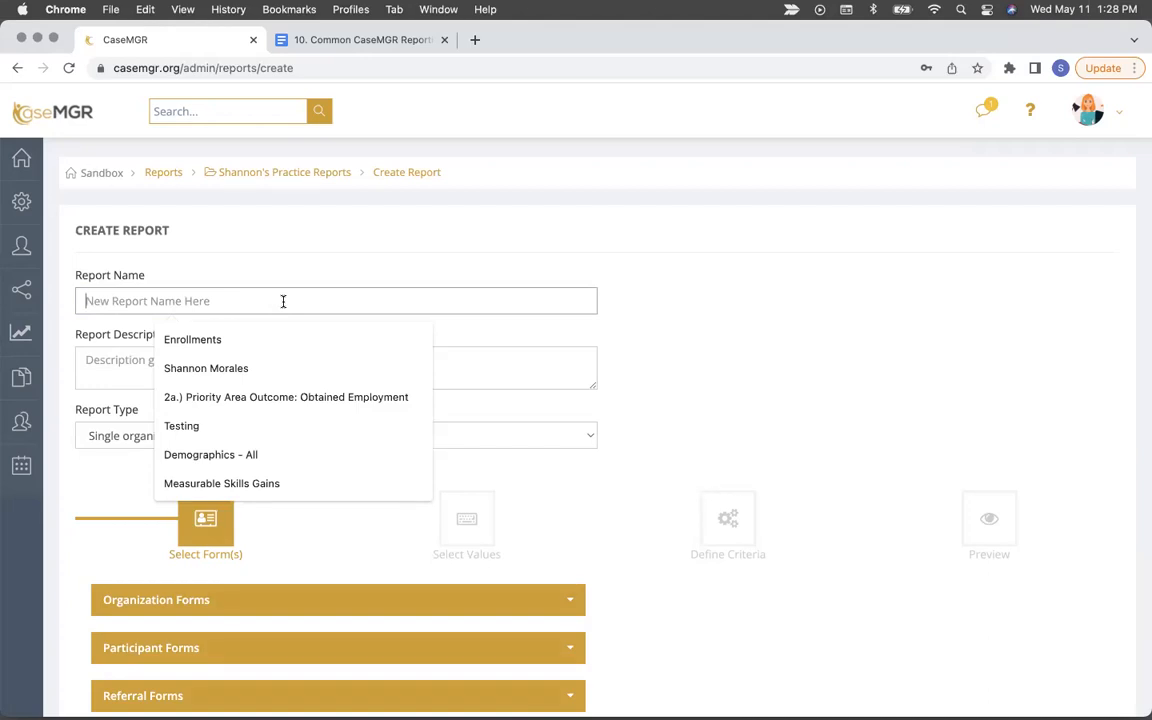
type("Supportive Services")
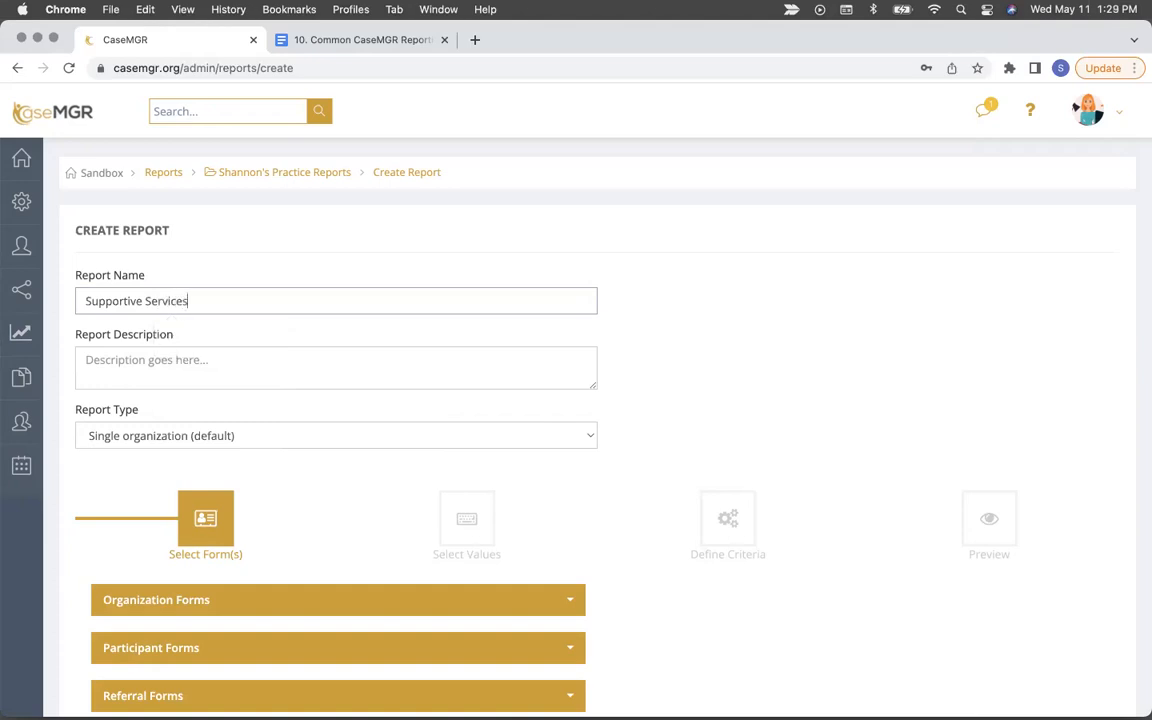
Step: Enter "by amounts" as the report description
left_click(257, 349)
type("bya mount")
key("BackSpace")
key("BackSpace")
key("BackSpace")
key("BackSpace")
key("BackSpace")
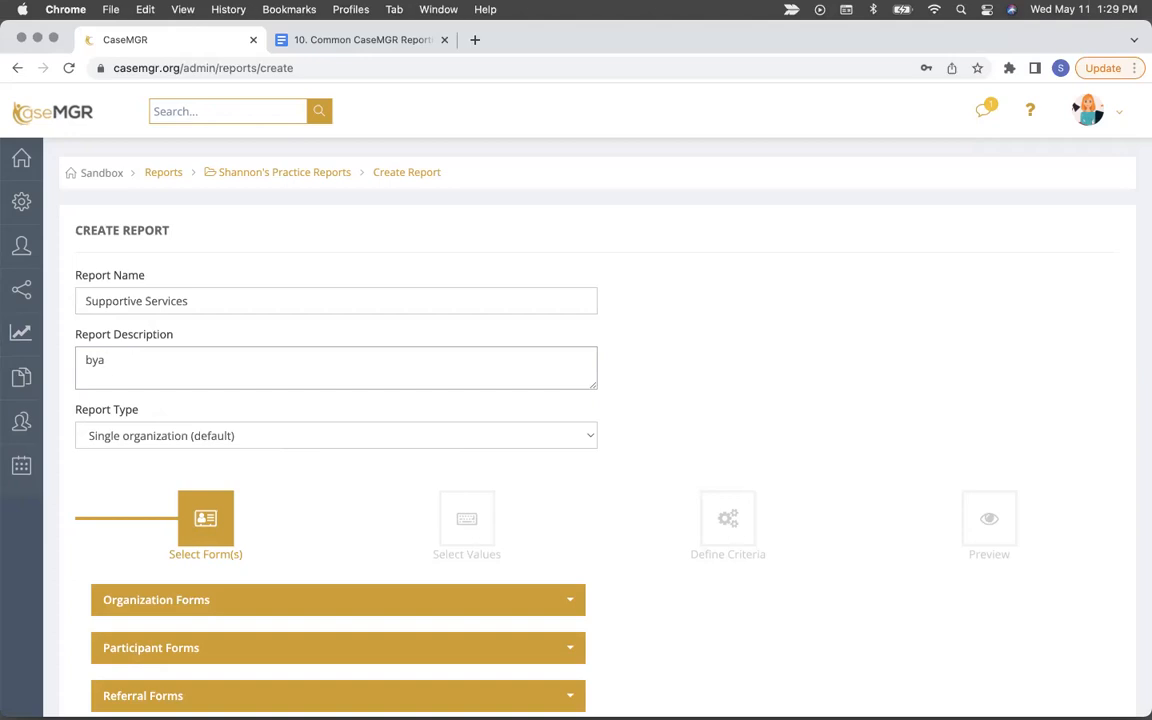
type("amounts")
Step: Add the Participant Profile and Supportive Services Tracking participant forms to the report and continue to value selection
scroll(352, 360, "down", 3)
left_click(316, 508)
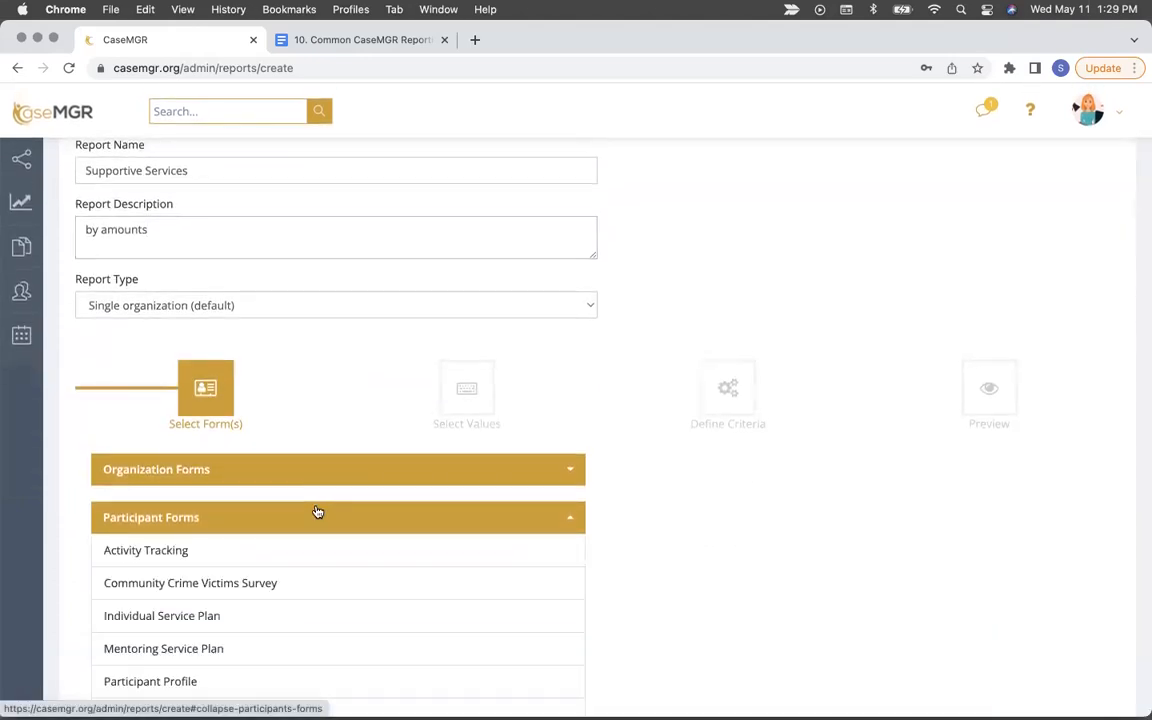
scroll(317, 512, "down", 2)
scroll(317, 512, "down", 2)
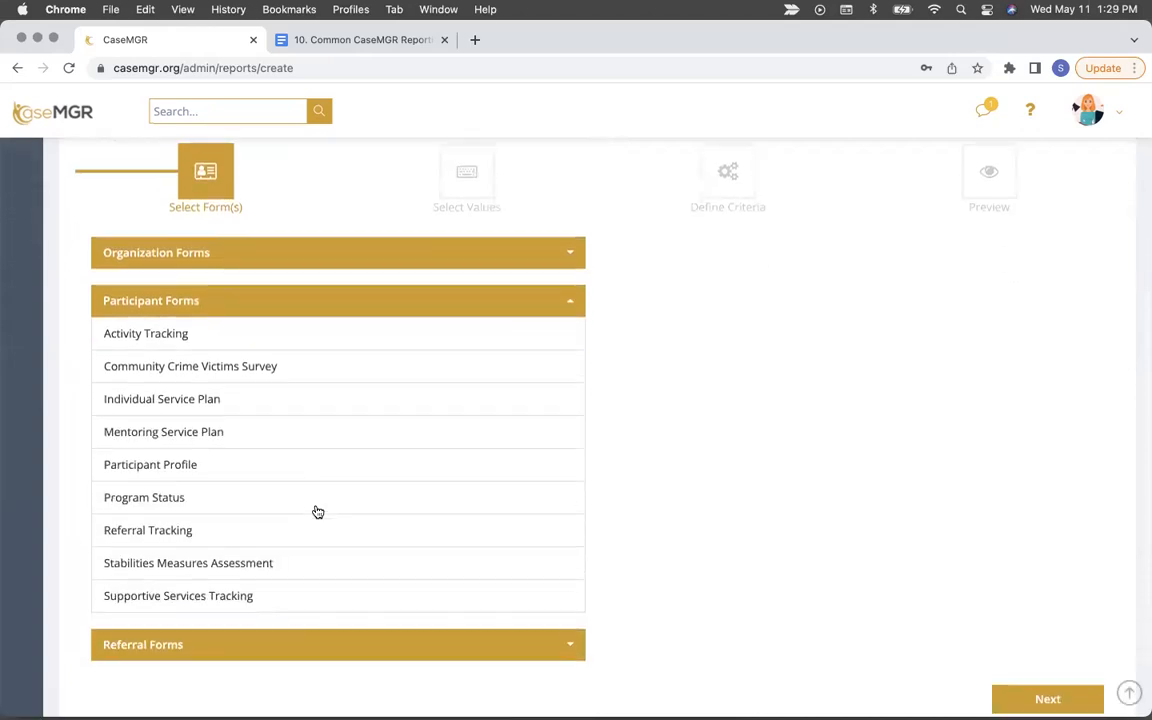
left_click(180, 480)
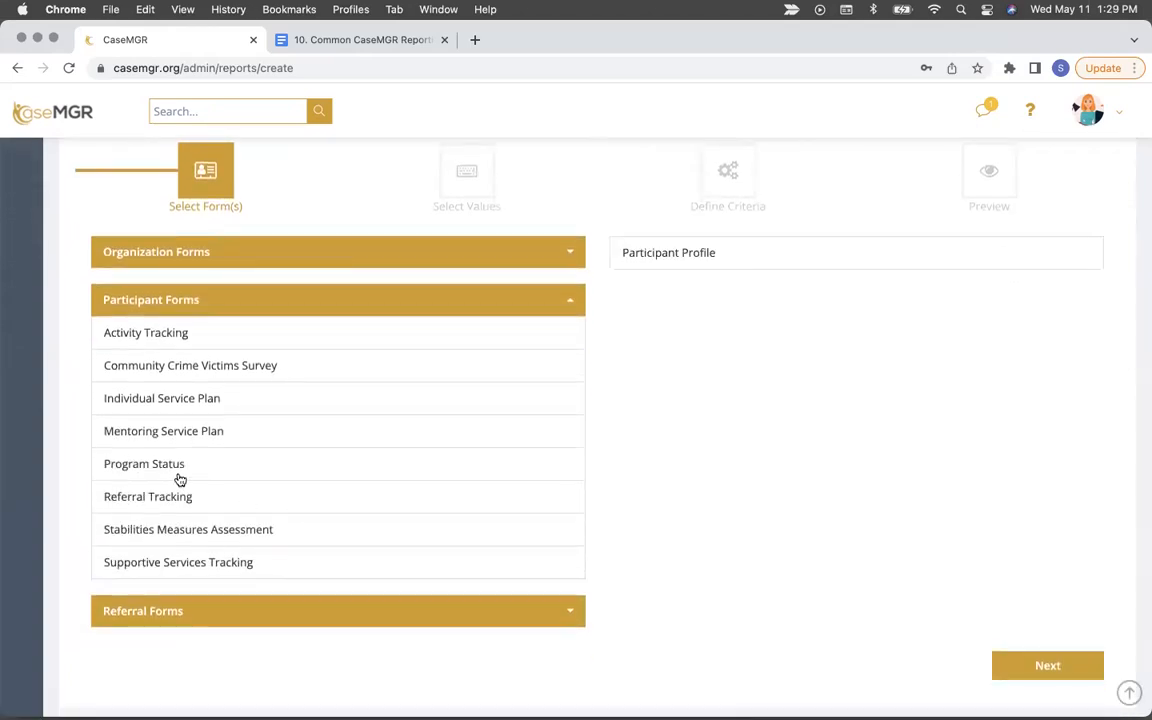
left_click(180, 563)
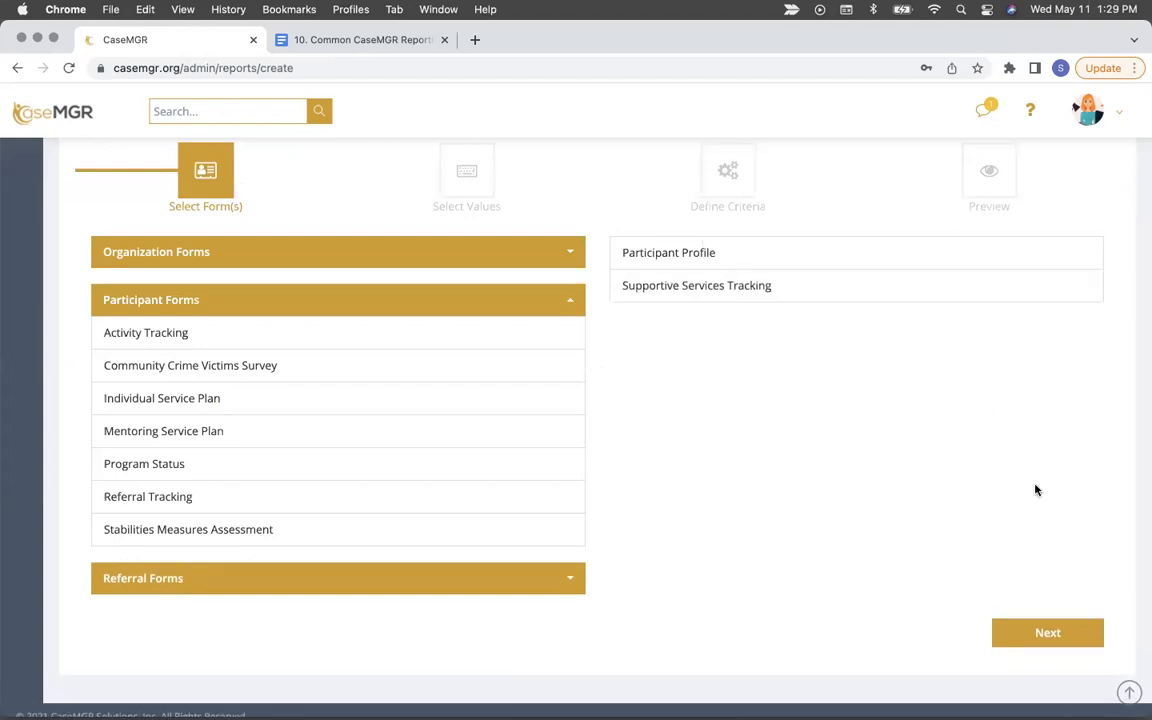
left_click(1036, 632)
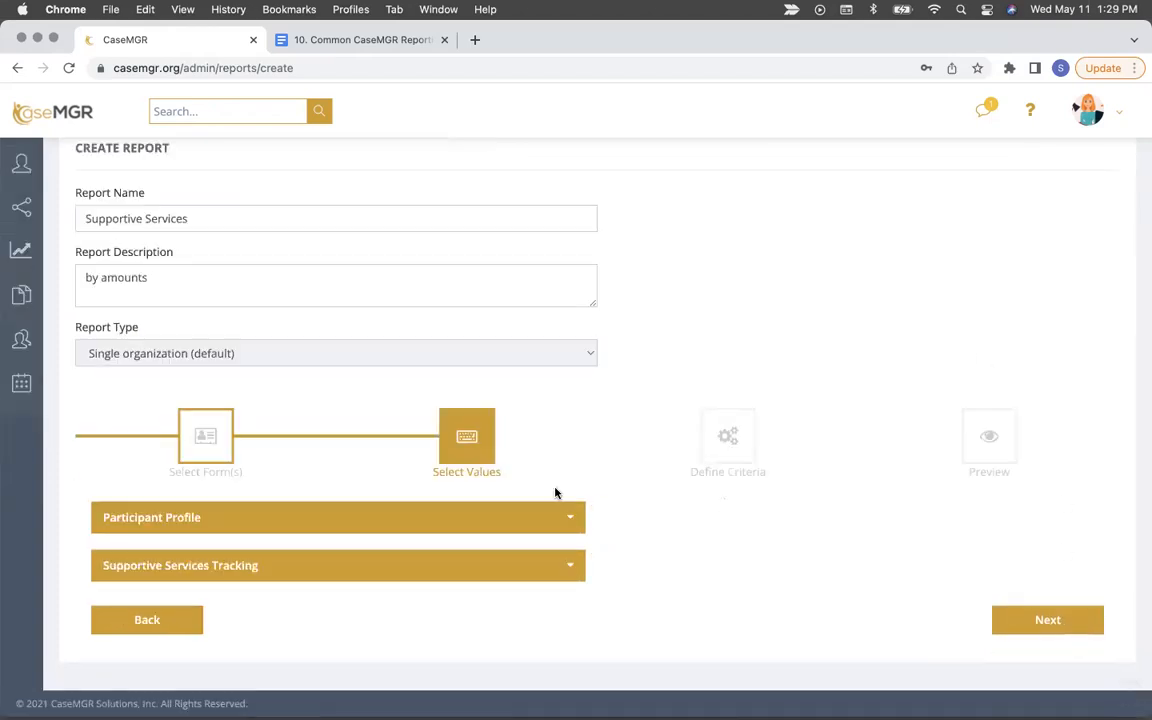
Step: Add System ID, Last Name and First Name from the Participant Profile form as report values
left_click(390, 525)
scroll(300, 500, "down", 3)
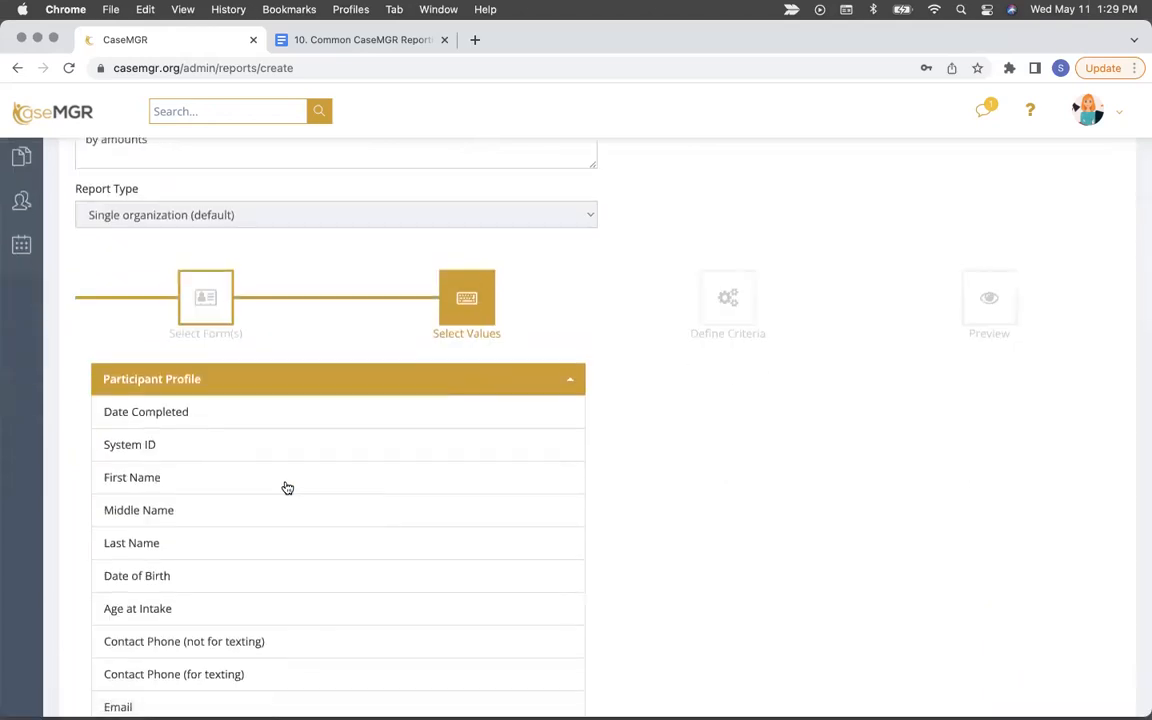
left_click(244, 447)
left_click(220, 510)
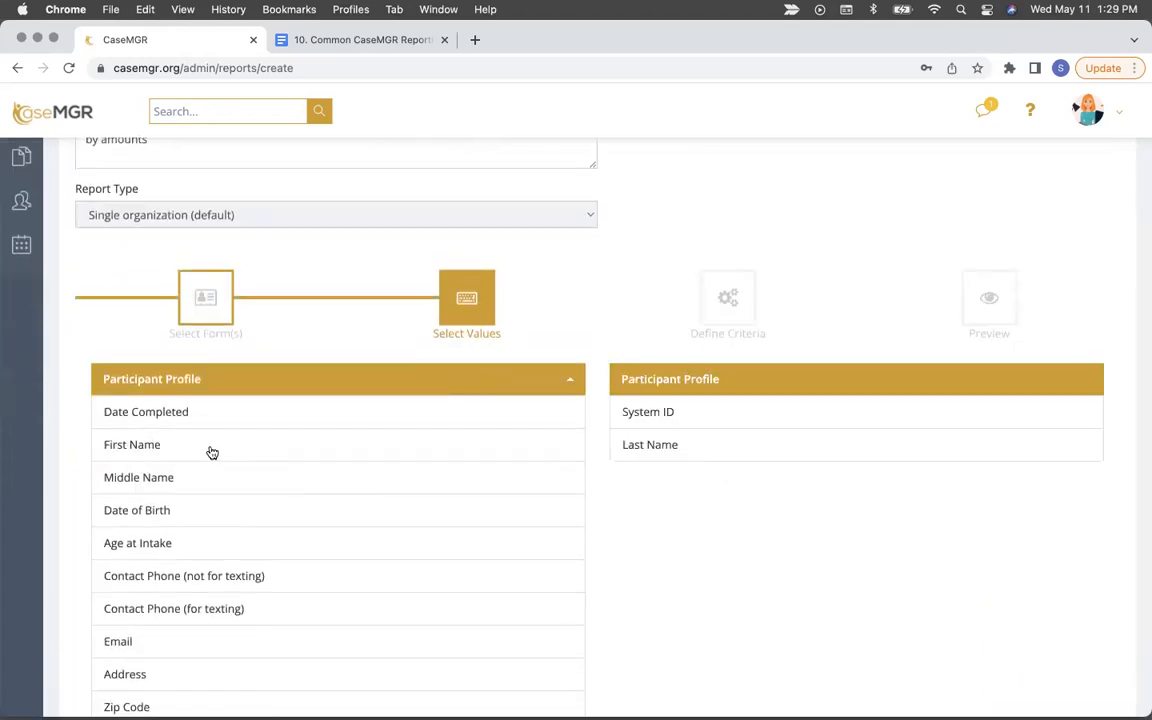
left_click(211, 449)
left_click(224, 390)
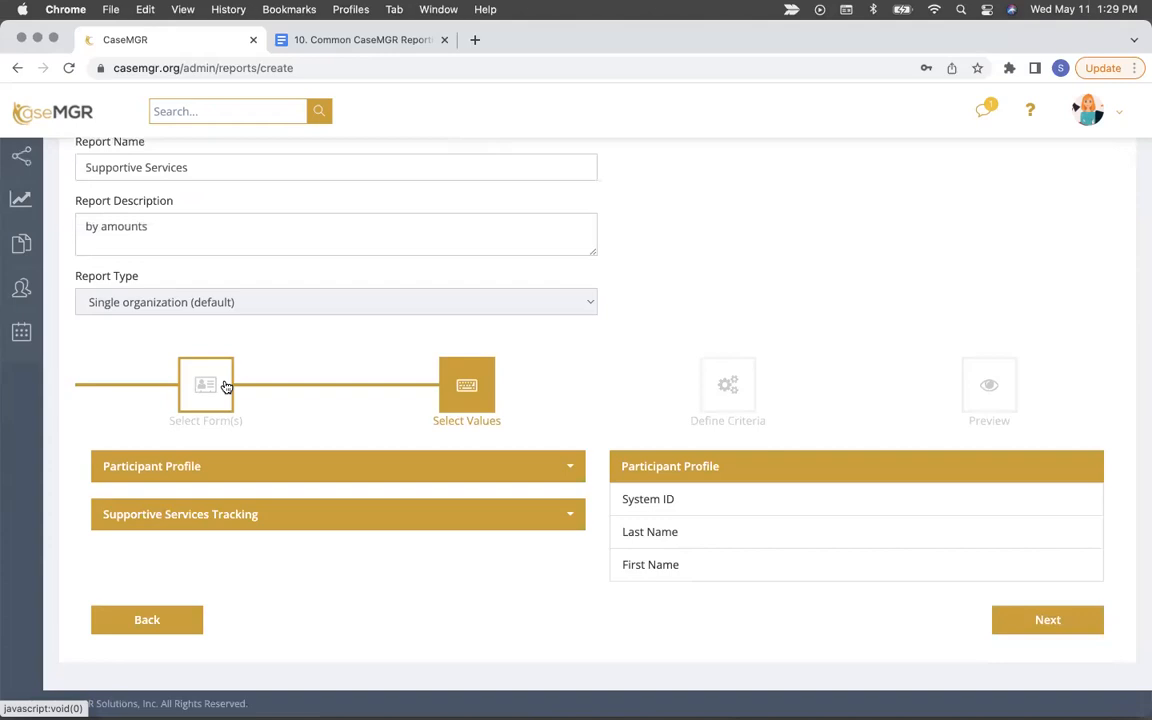
Step: Expand the list of available values for the Supportive Services Tracking form
left_click(258, 517)
scroll(257, 517, "down", 4)
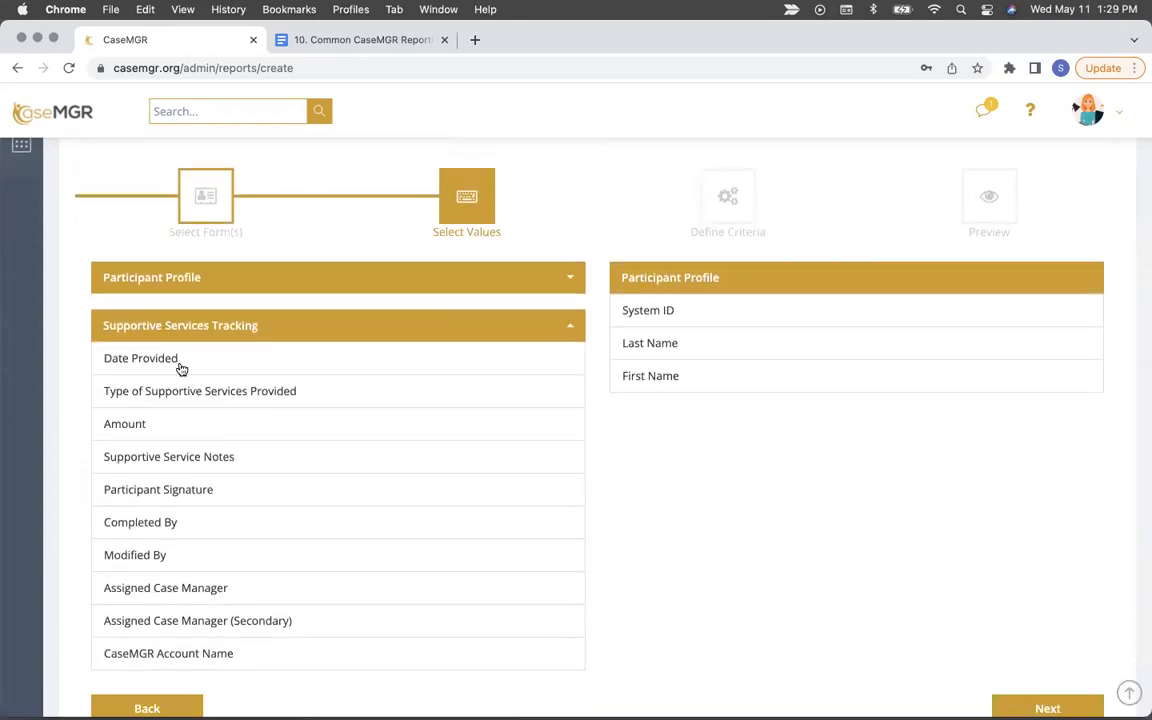
Step: Add Date Provided, Type of Supportive Services Provided, Amount and Completed By to the report values and proceed to the criteria
left_click(181, 362)
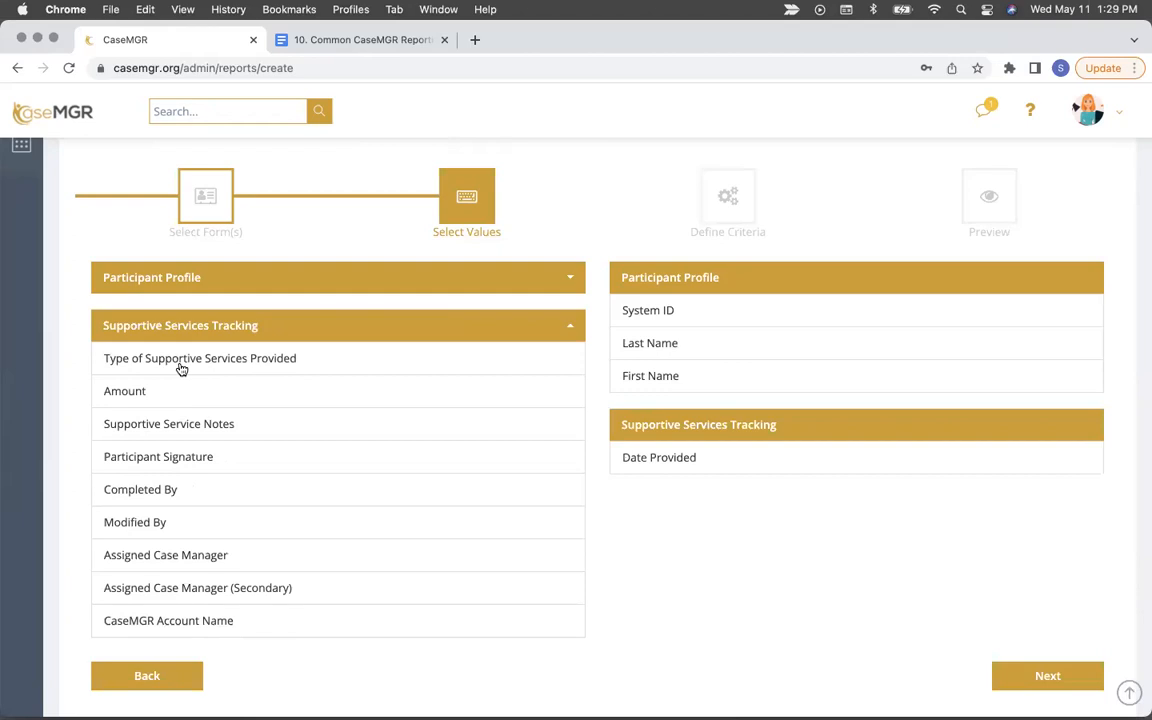
left_click(181, 362)
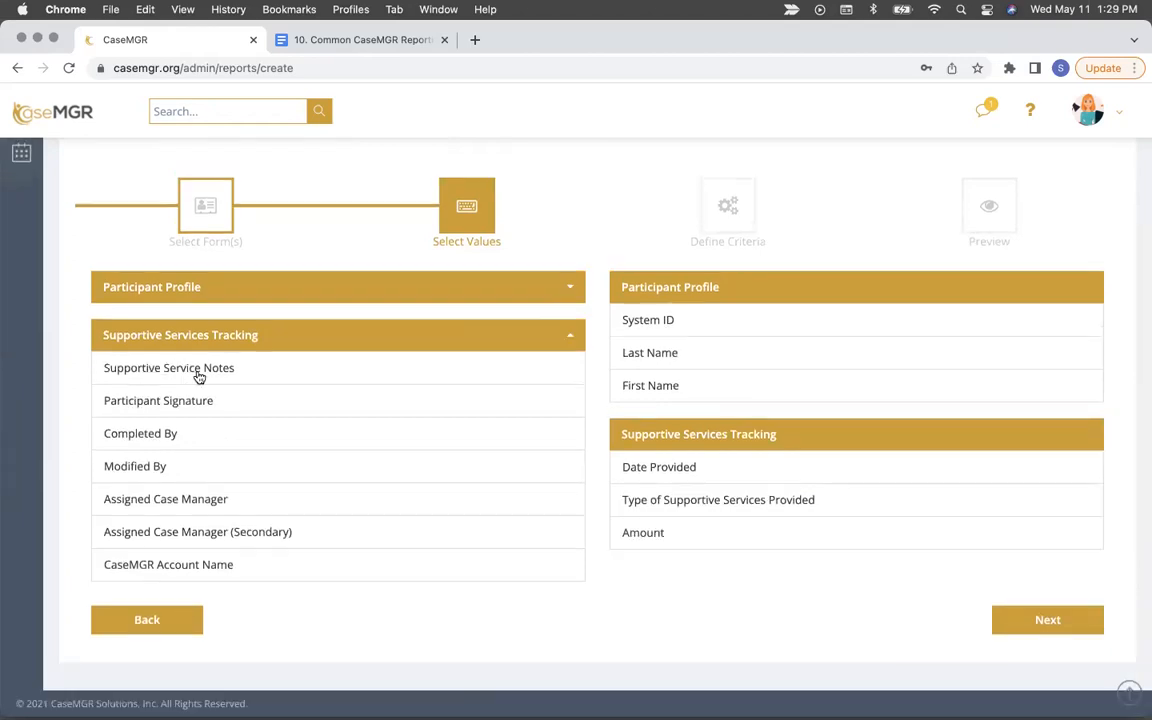
left_click(158, 441)
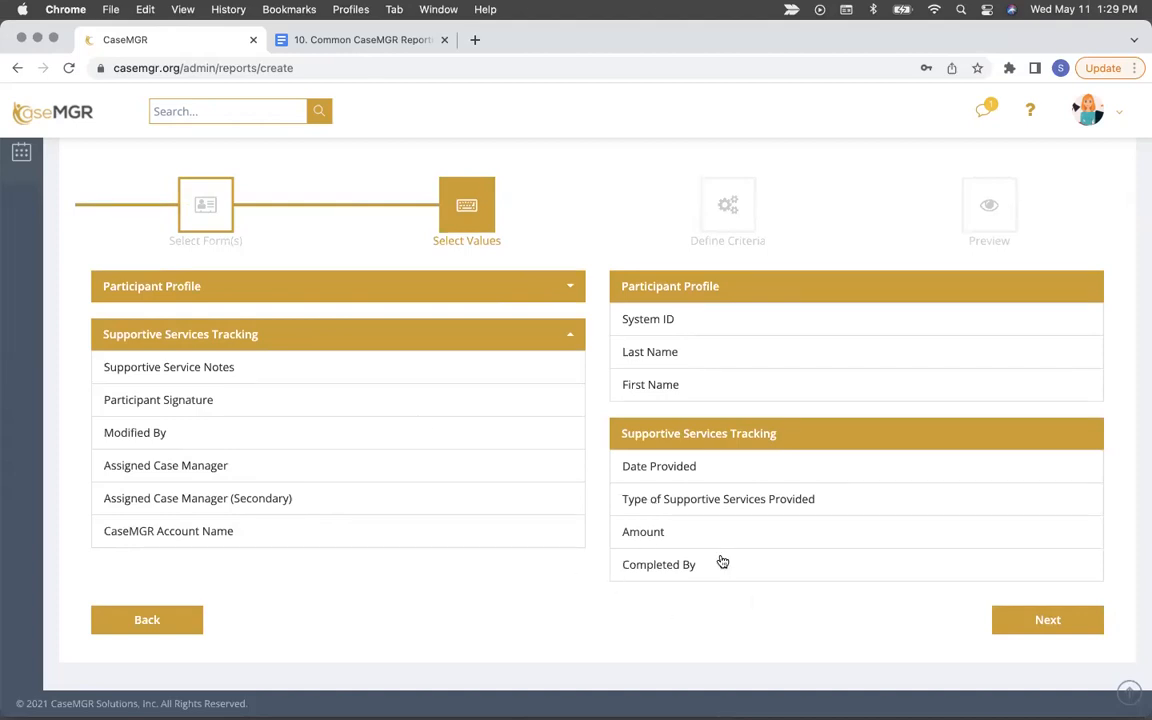
left_click(1060, 621)
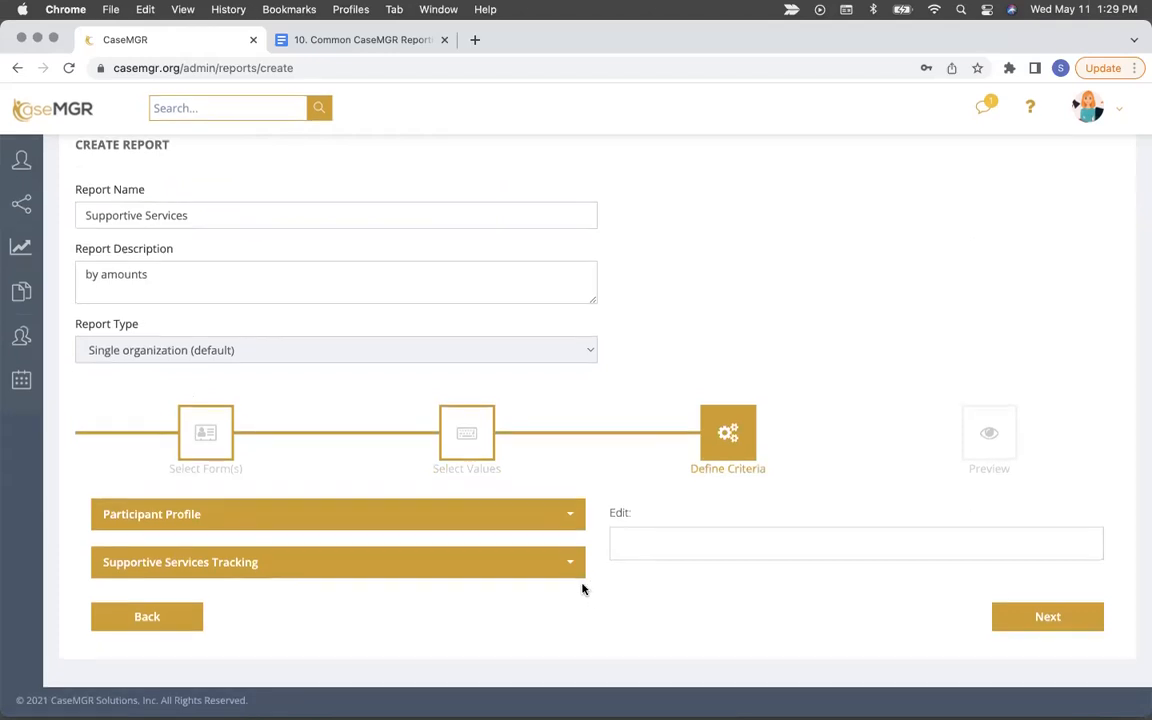
left_click(370, 566)
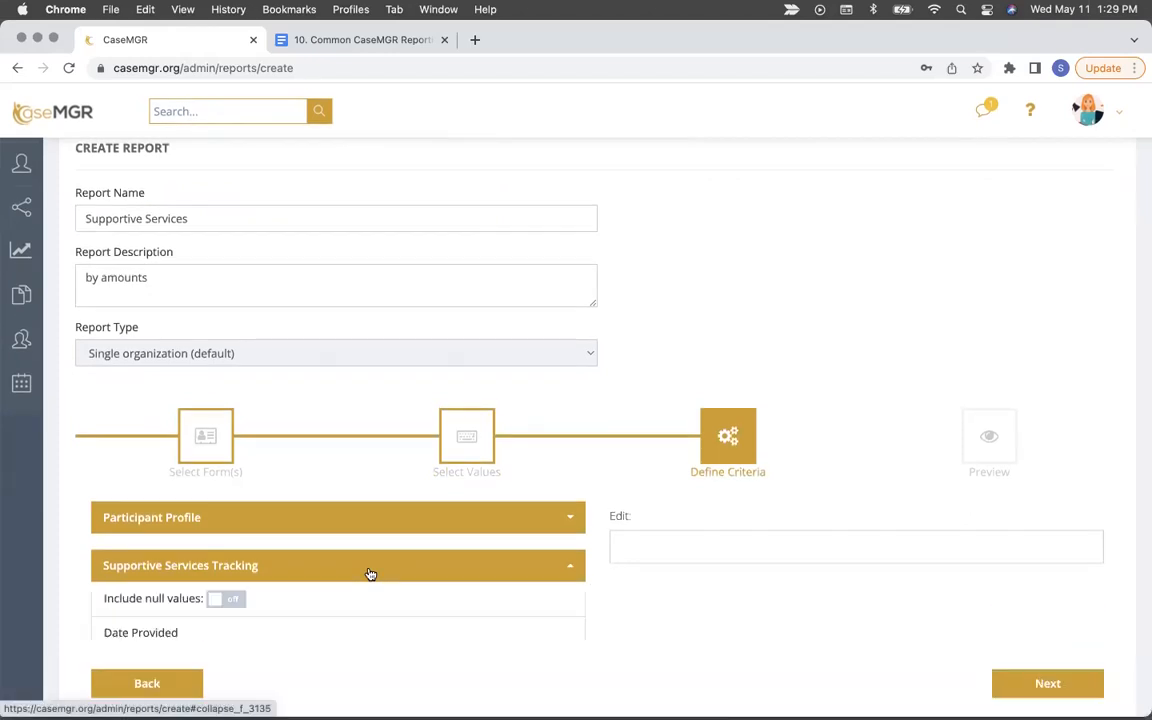
scroll(362, 560, "down", 3)
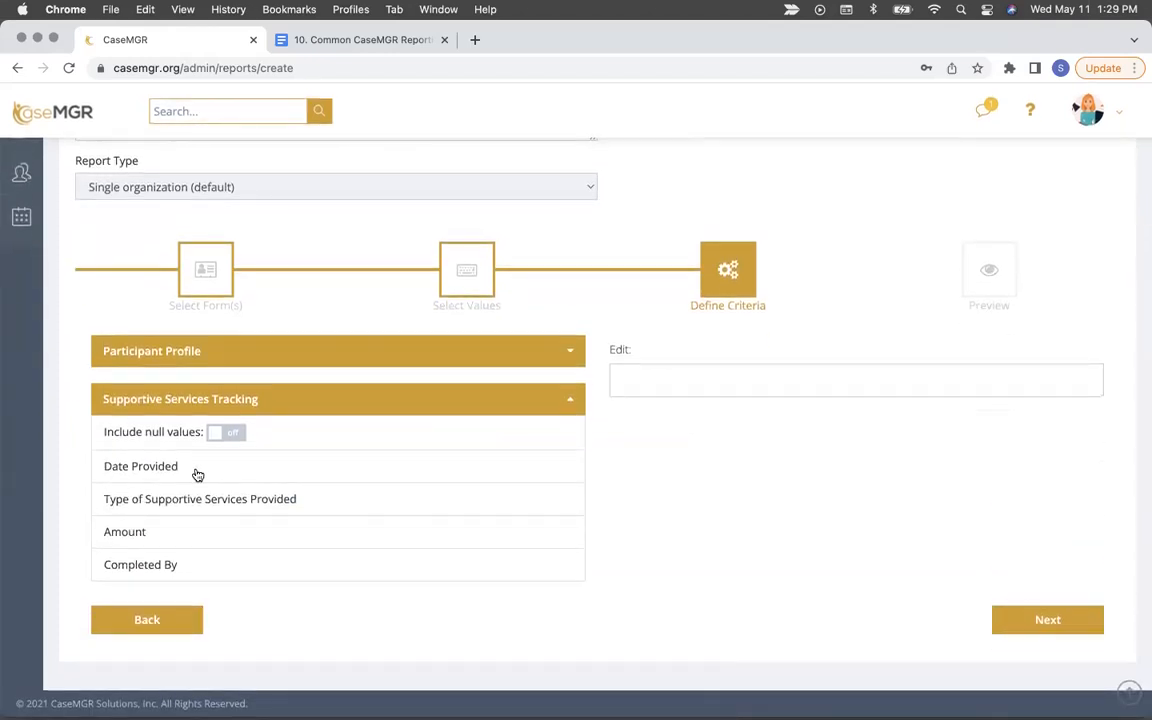
left_click(156, 539)
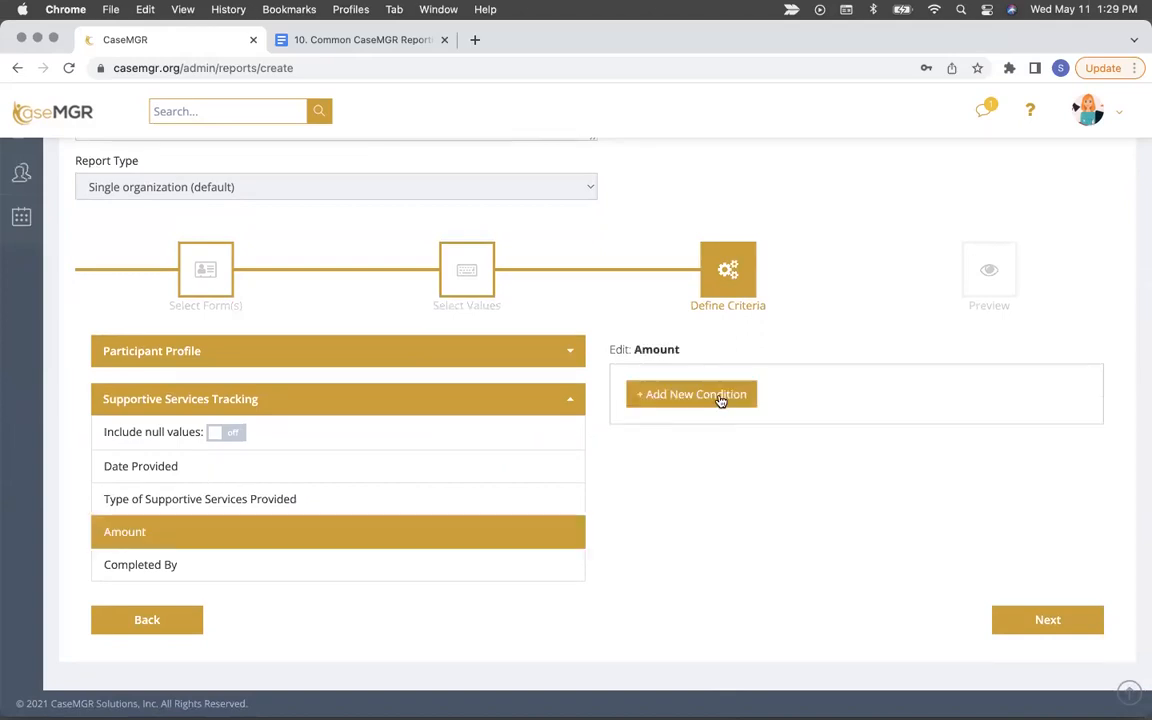
left_click(722, 398)
left_click(724, 408)
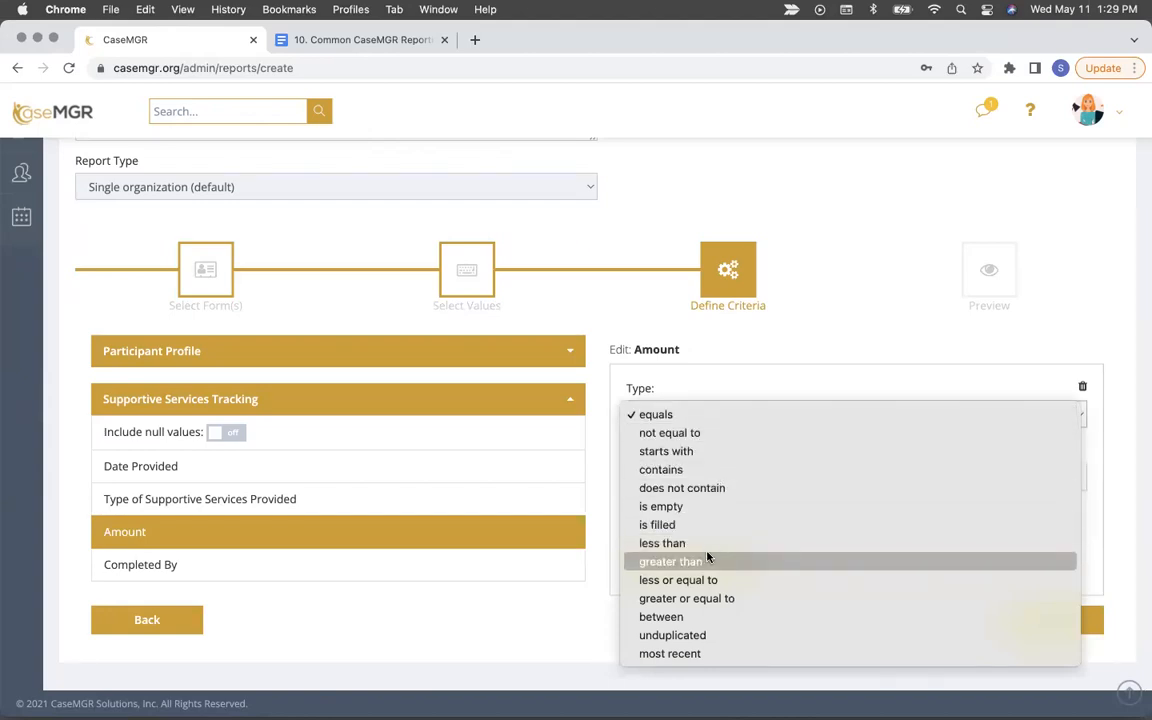
left_click(679, 366)
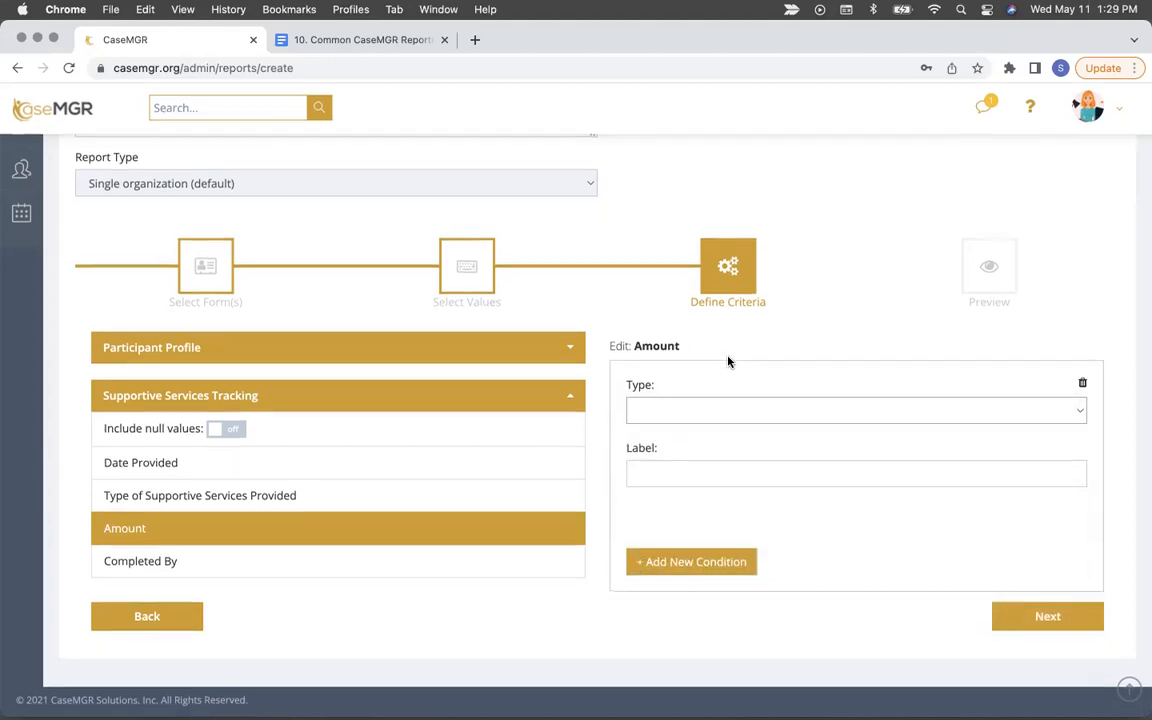
left_click(1081, 388)
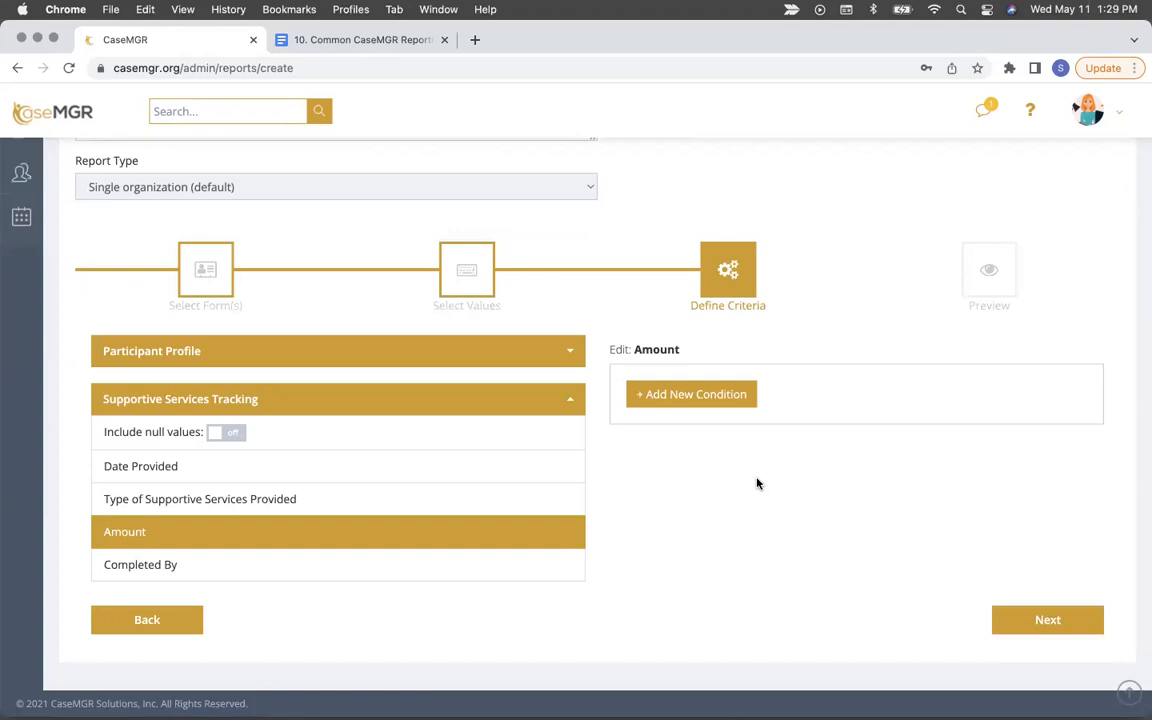
Step: Preview the Supportive Services report without criteria, check its rows, and finish generating it
left_click(1046, 620)
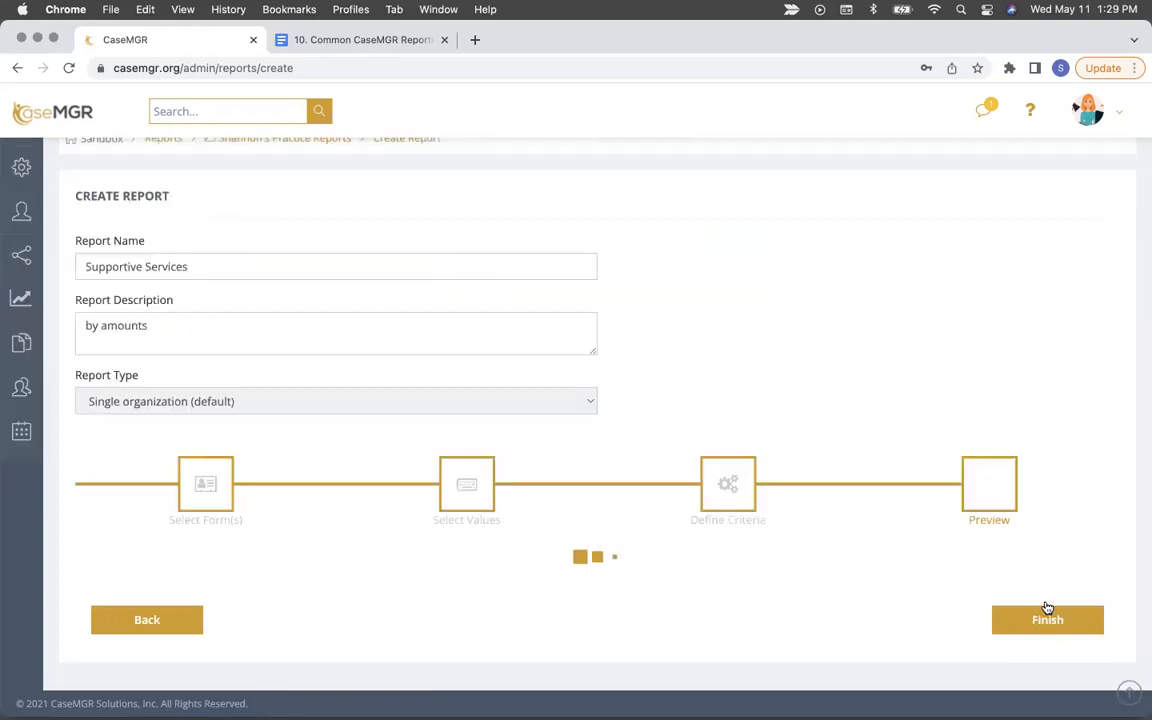
scroll(704, 425, "down", 3)
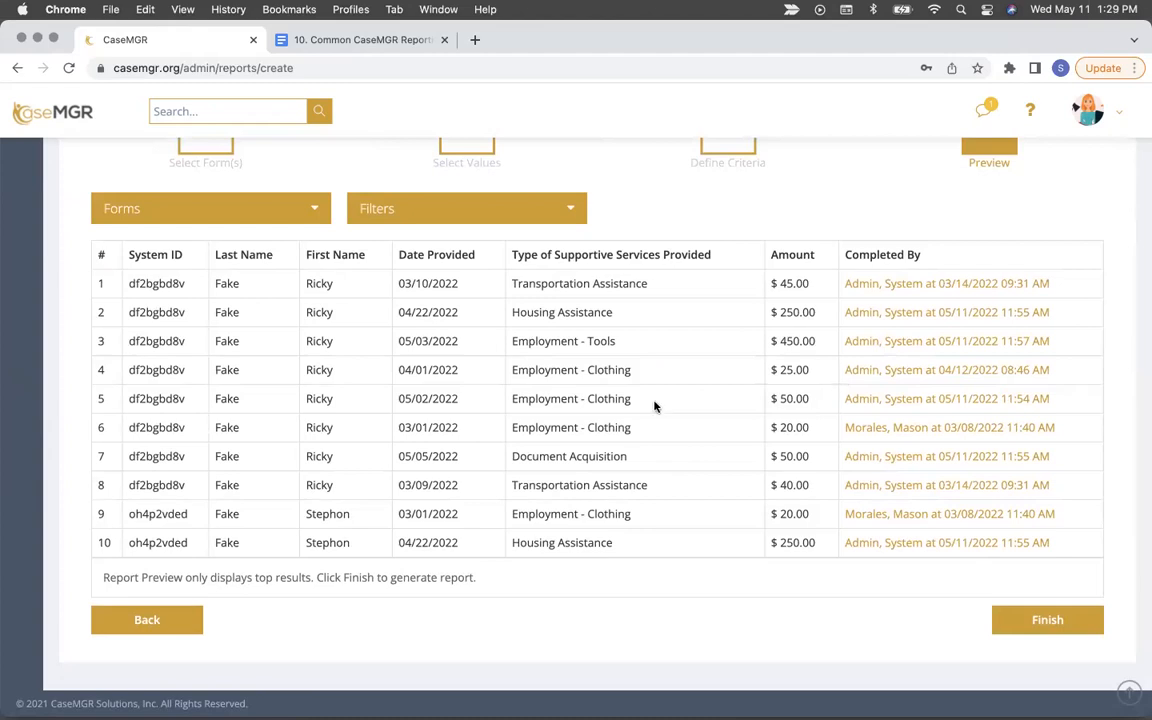
scroll(653, 404, "up", 1)
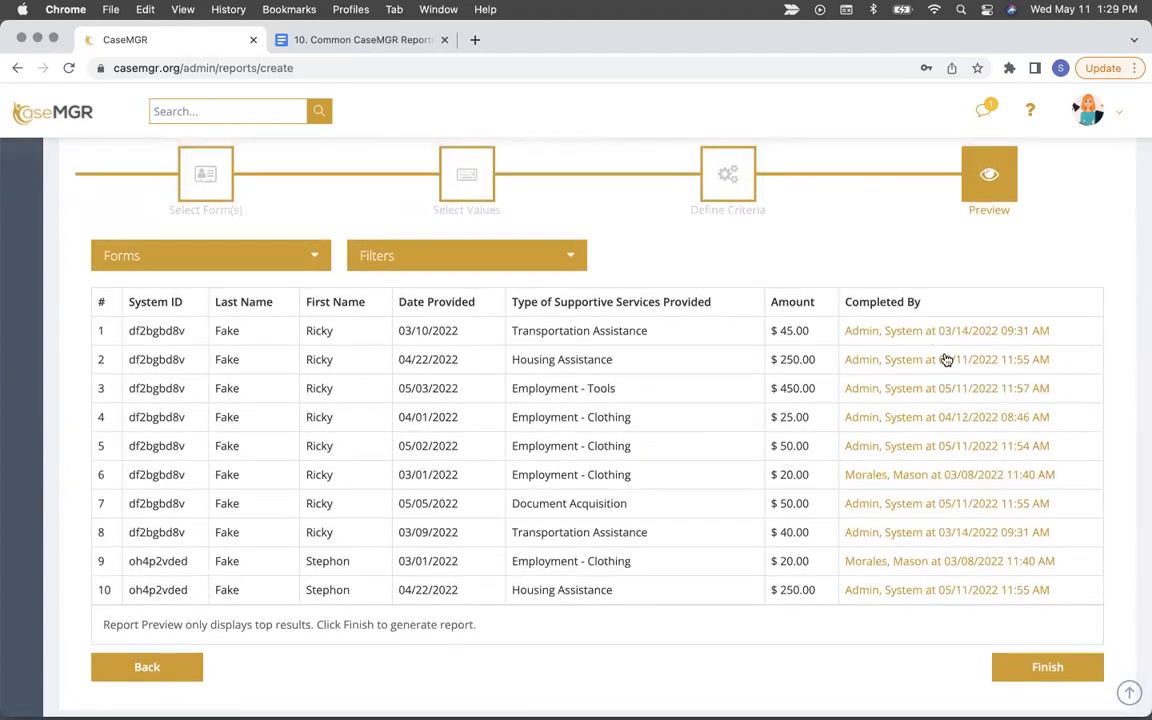
scroll(494, 561, "down", 1)
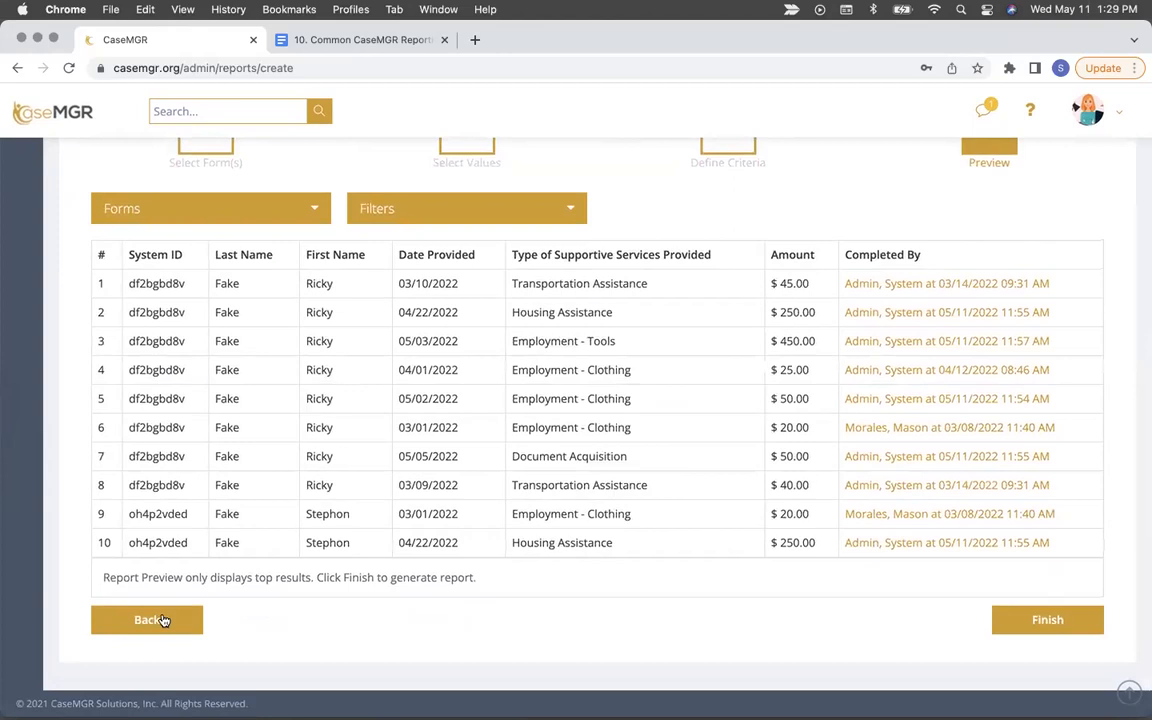
left_click(1064, 617)
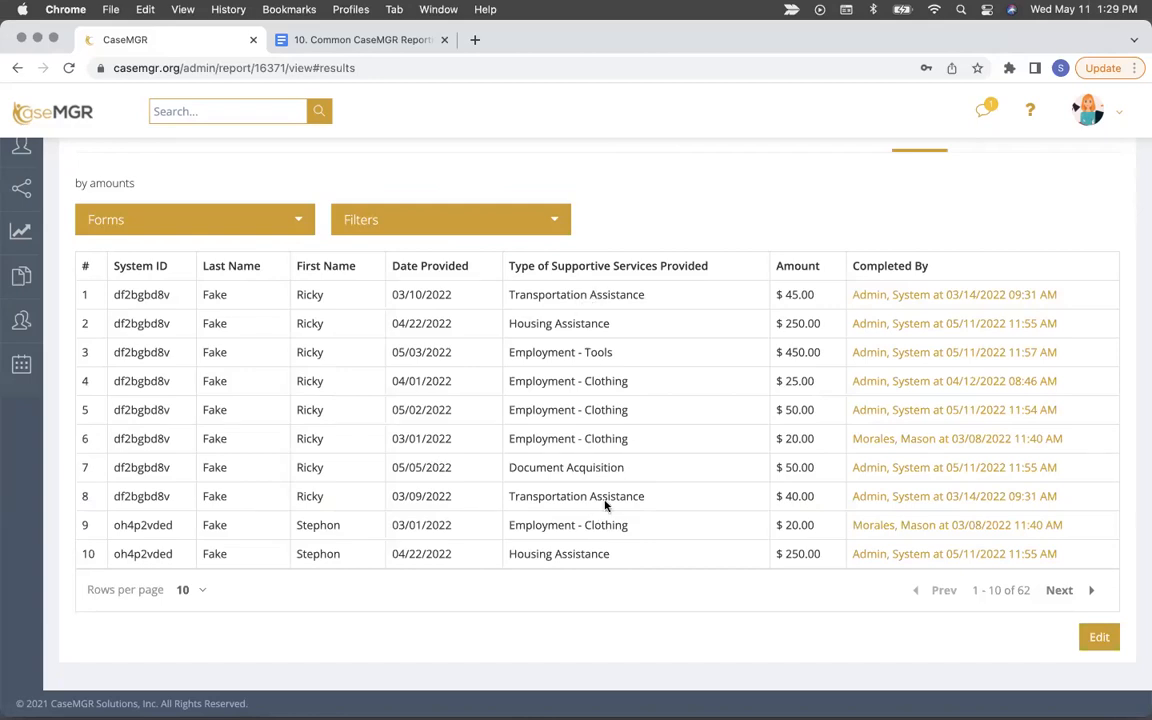
Step: Add a summary to the Supportive Services report and name it "Amount by Supportive Service Type: Sum"
scroll(612, 468, "up", 2)
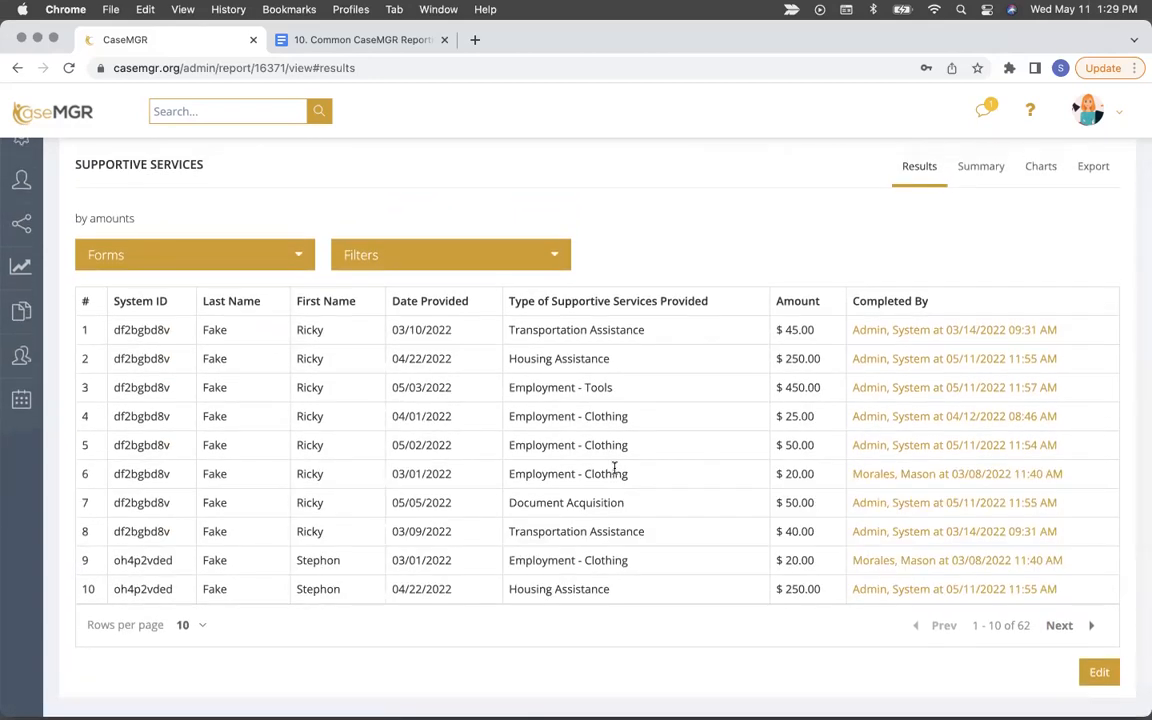
scroll(614, 468, "up", 2)
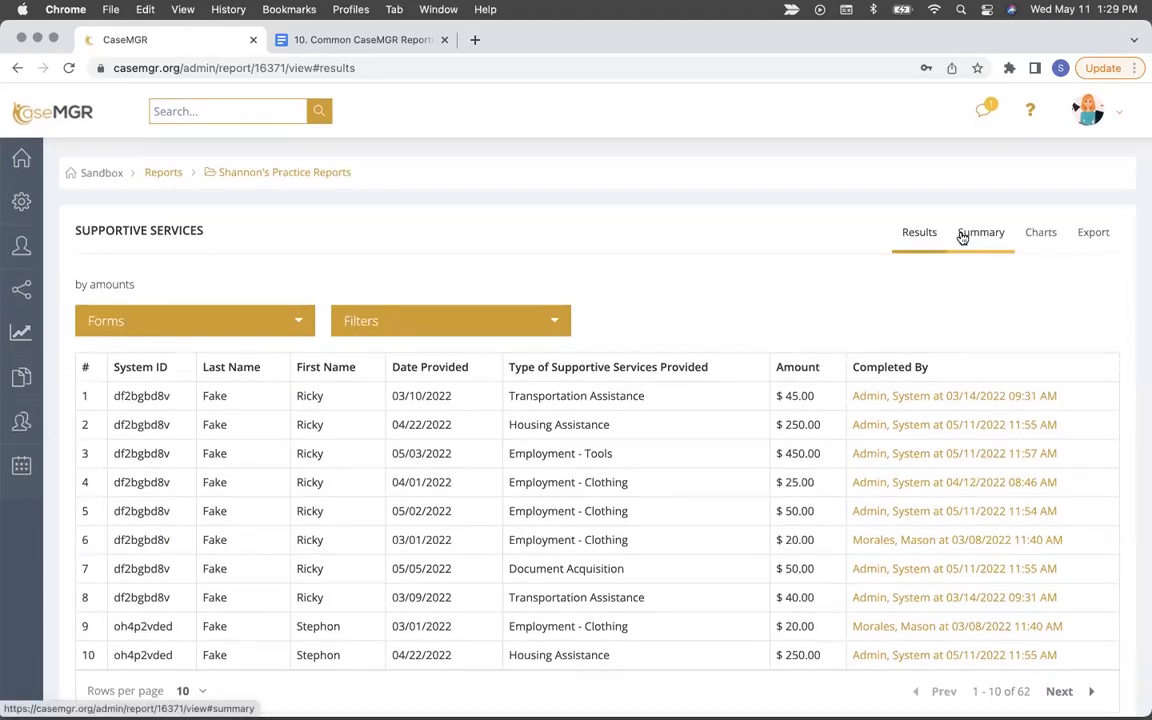
left_click(964, 235)
left_click(122, 285)
left_click(154, 300)
type("All")
key("BackSpace")
key("BackSpace")
key("BackSpace")
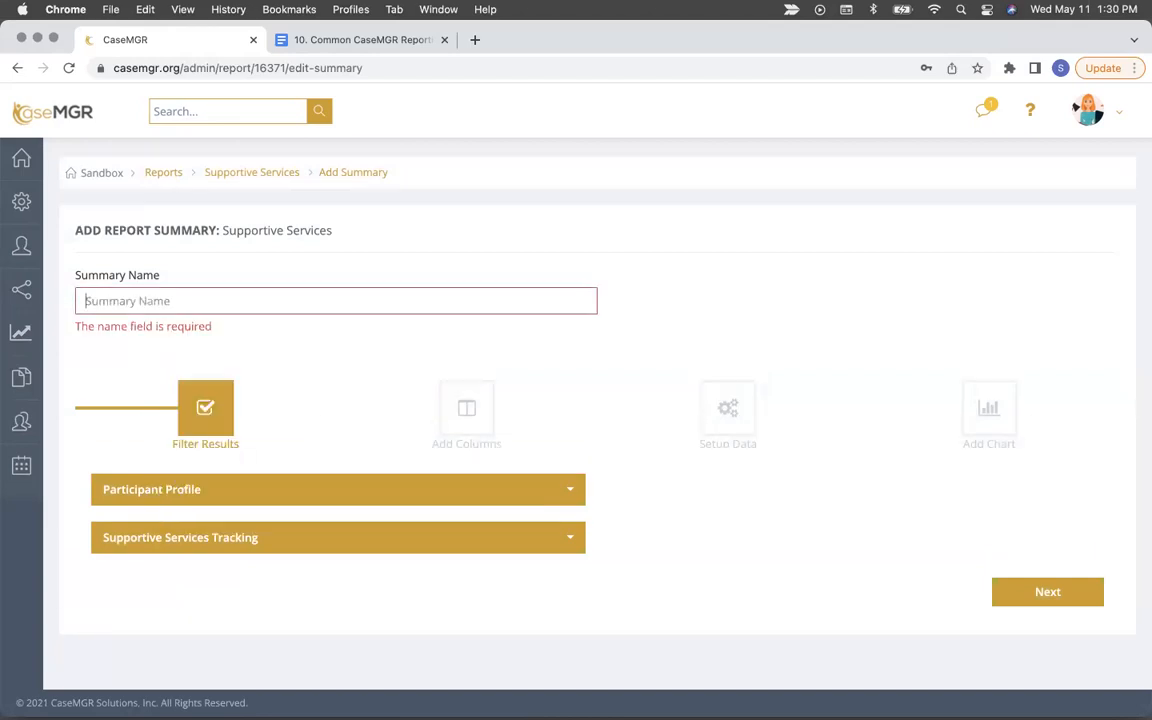
type("Amount by")
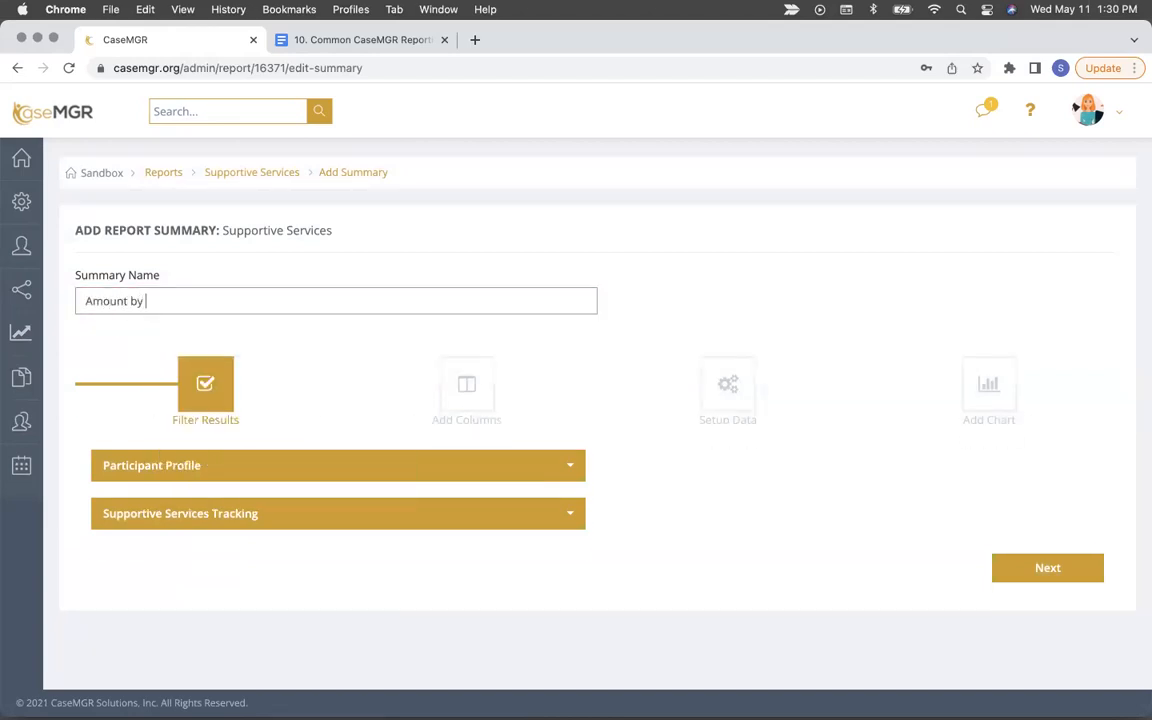
type(" Supportive Service Type")
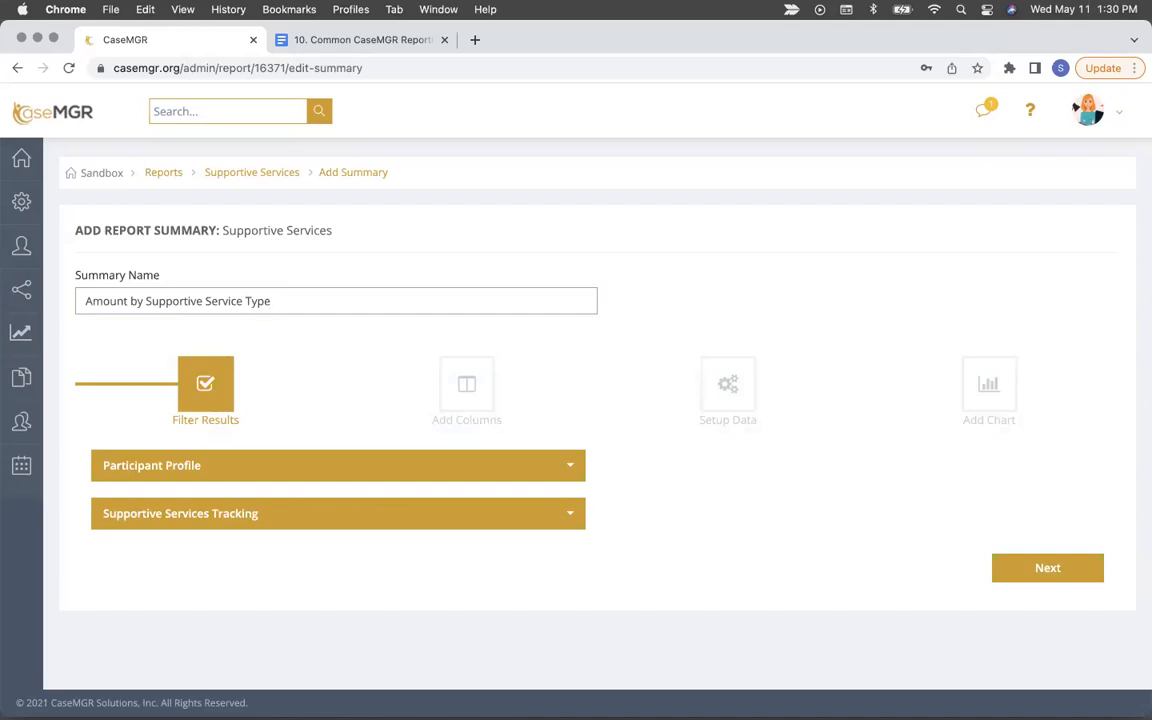
type(": Sum")
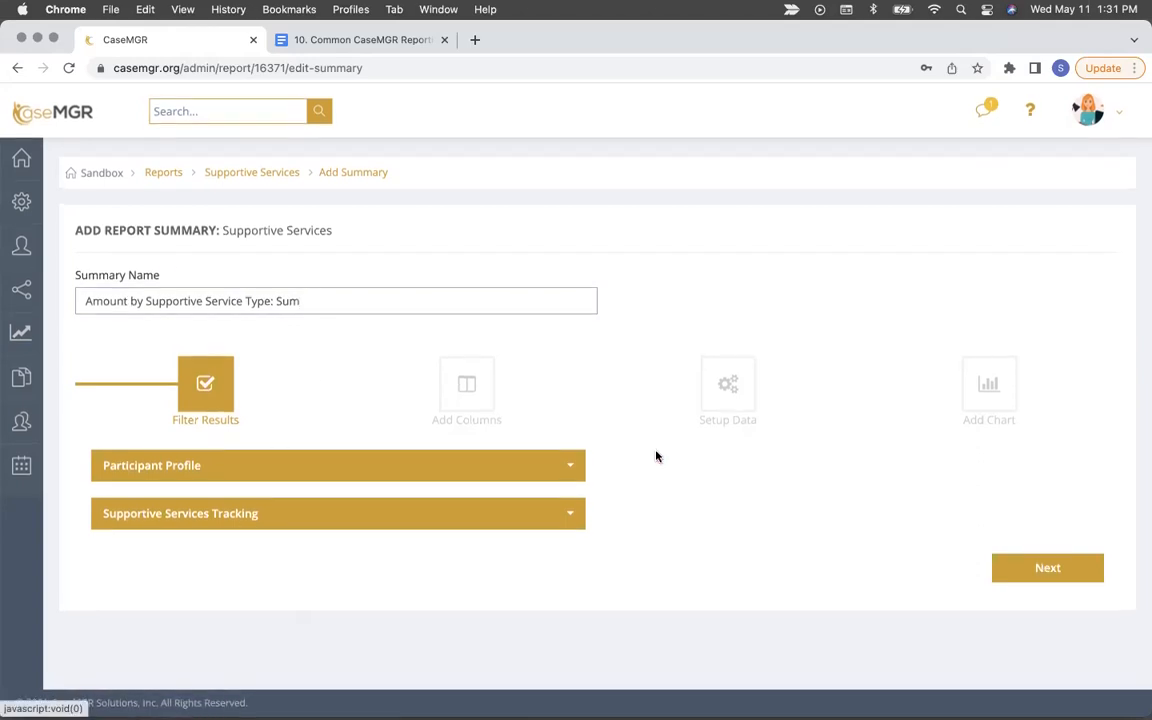
Step: Leave the summary results unfiltered and add Type of Supportive Services Provided and Amount as its columns
left_click(1050, 569)
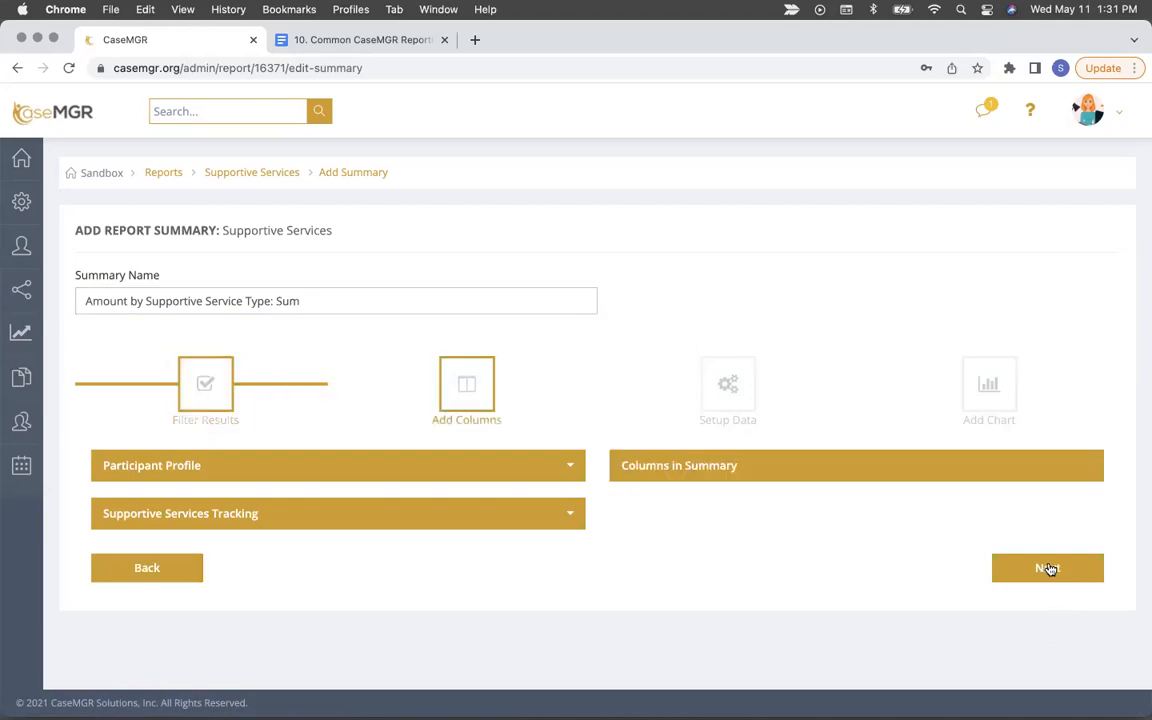
left_click(444, 514)
scroll(442, 522, "down", 3)
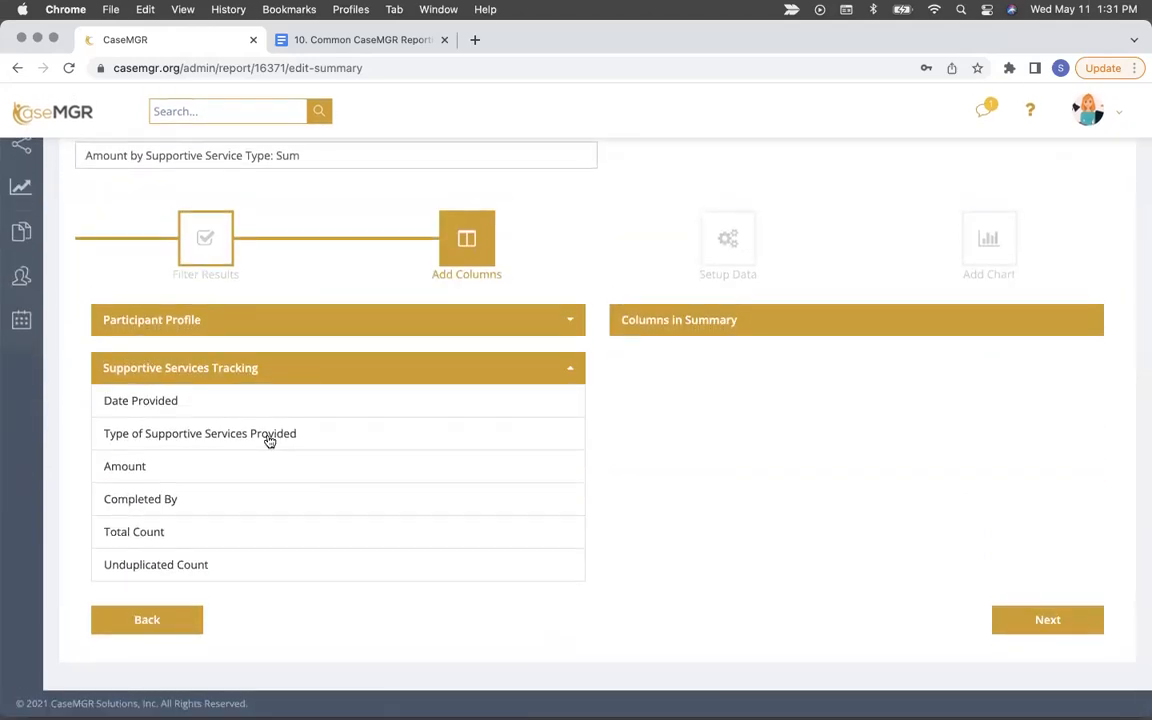
left_click(265, 438)
left_click(194, 473)
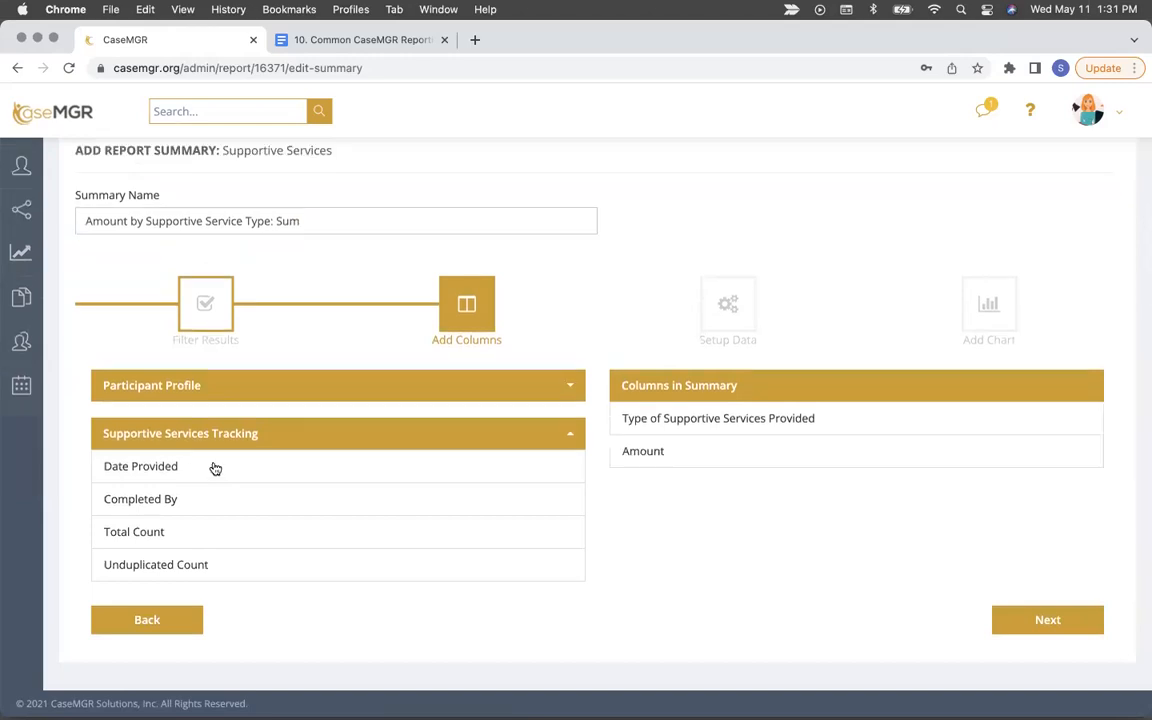
left_click(1047, 624)
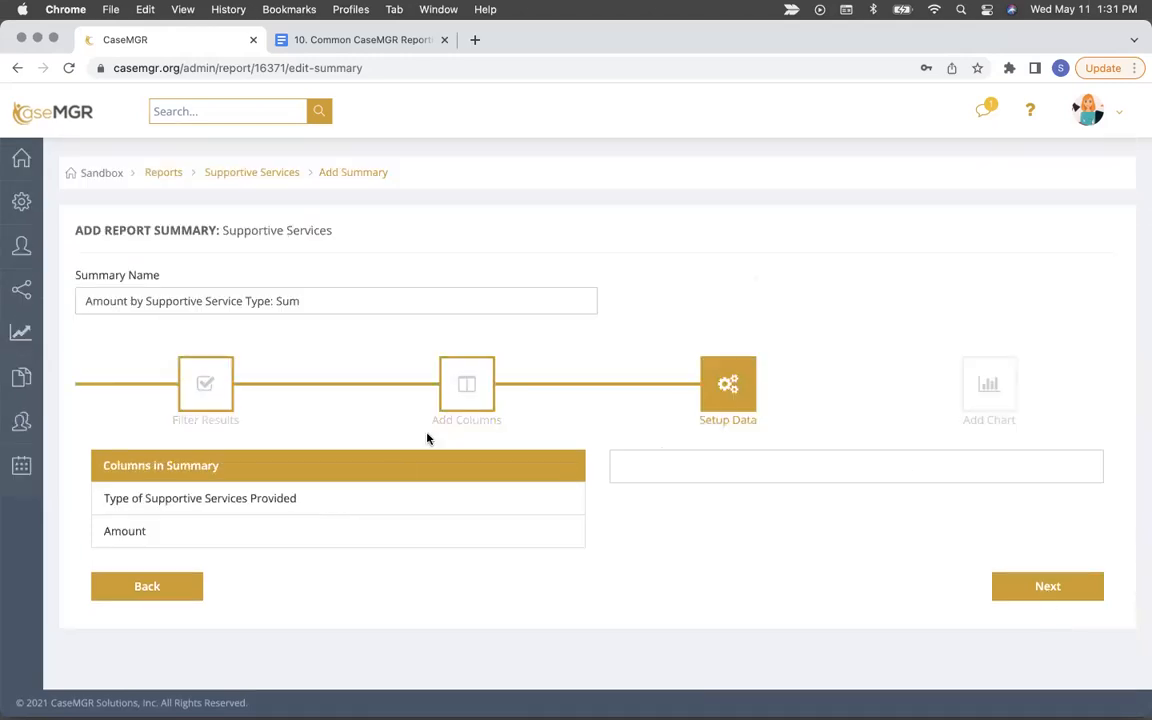
Step: Set Type of Supportive Services Provided as the baseline field including all possible values, and set the Amount column's values function to Sum
left_click(295, 501)
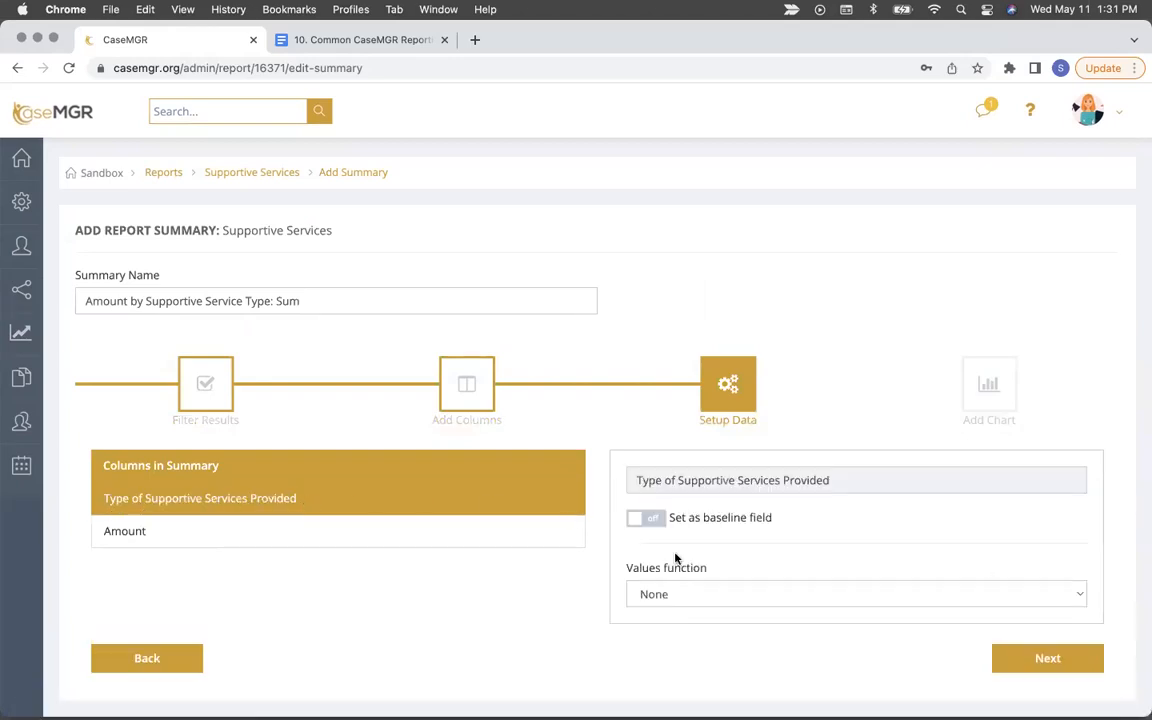
left_click(650, 520)
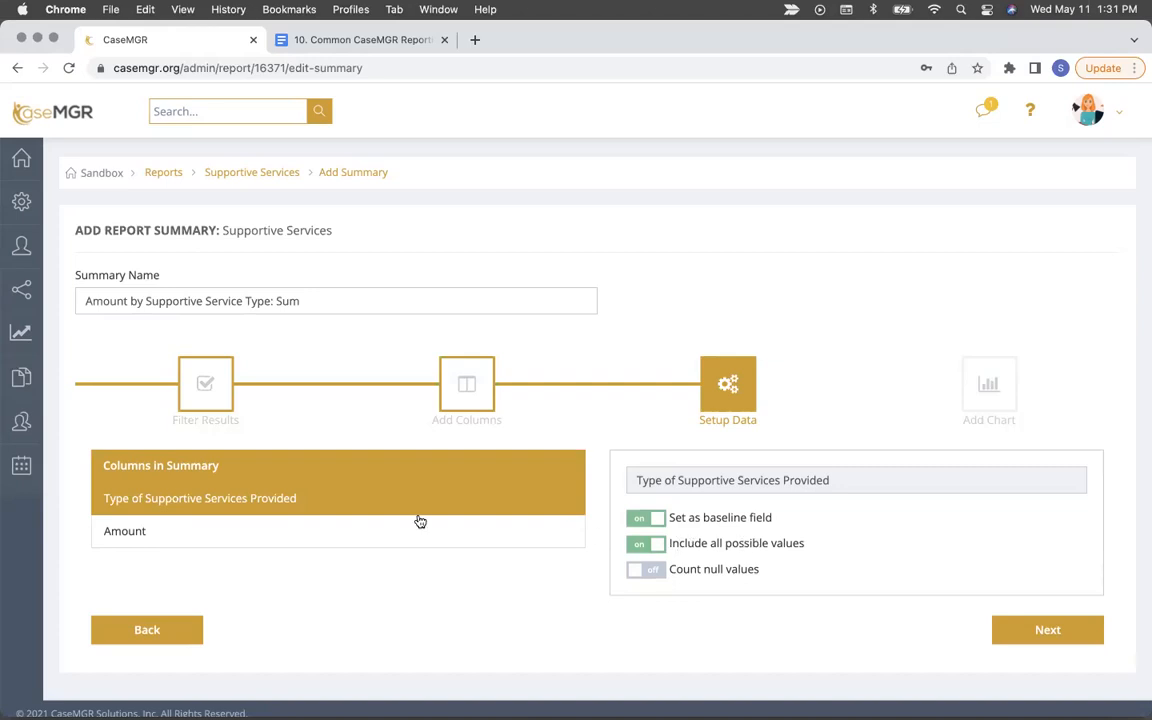
left_click(361, 535)
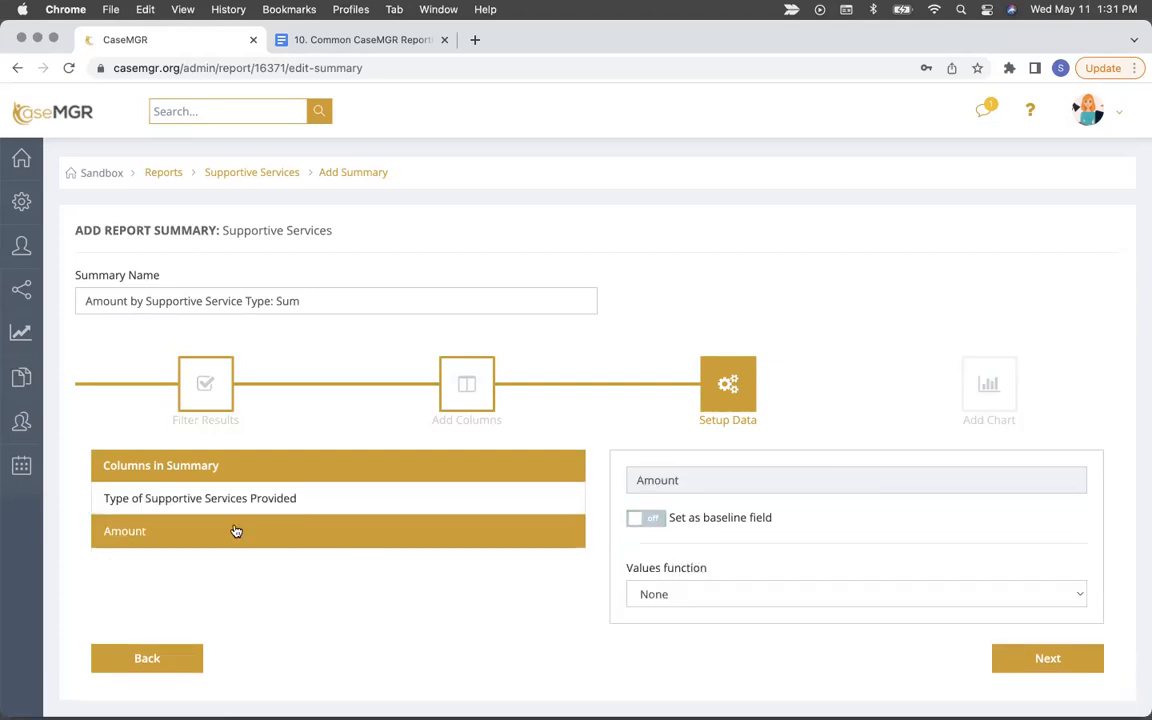
left_click(692, 597)
left_click(686, 613)
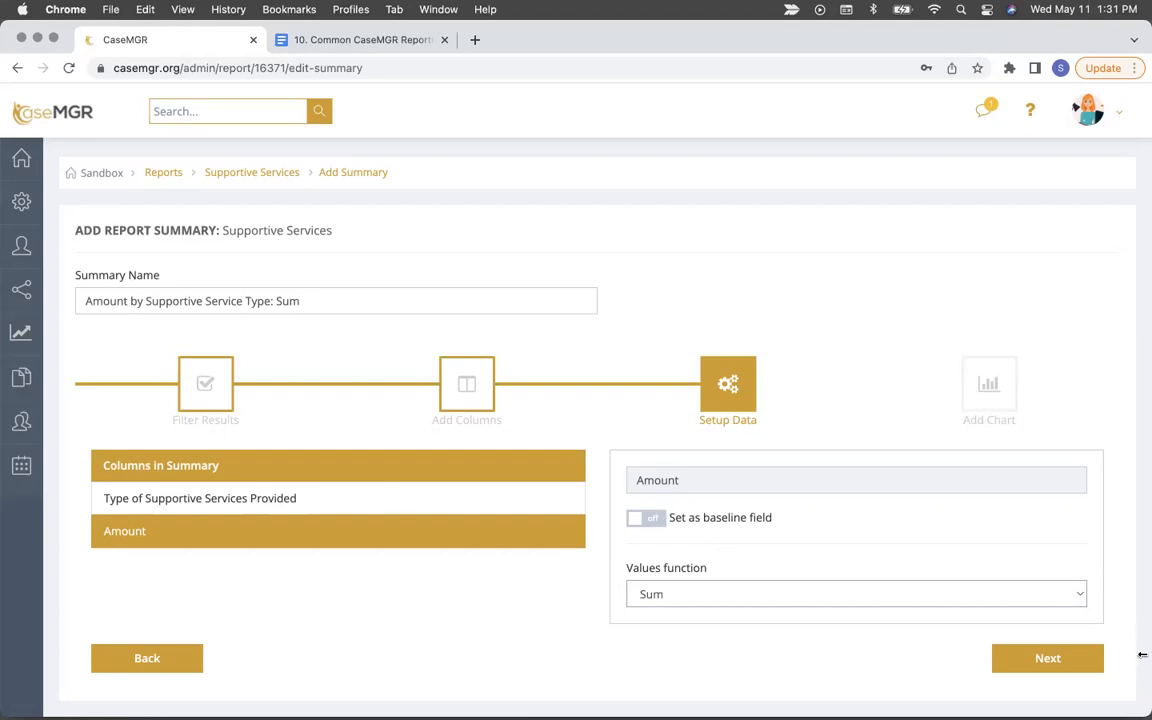
Step: Finish the summary without adding a chart and review the amounts per service type
left_click(1078, 662)
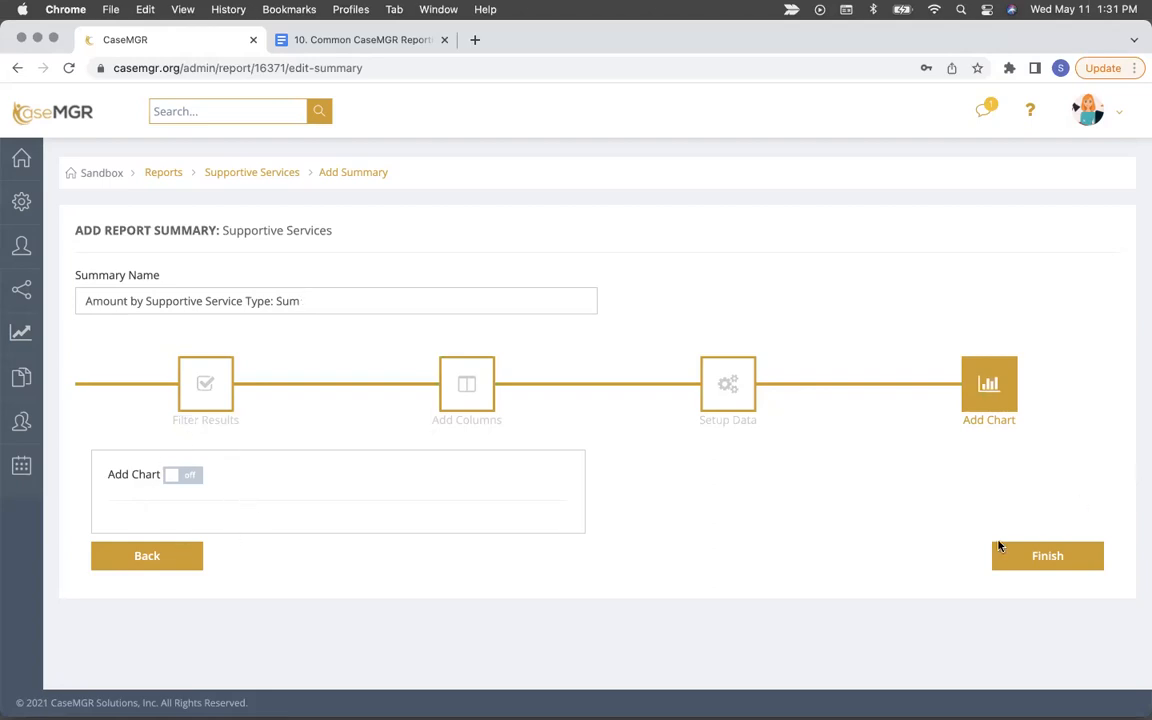
left_click(1027, 558)
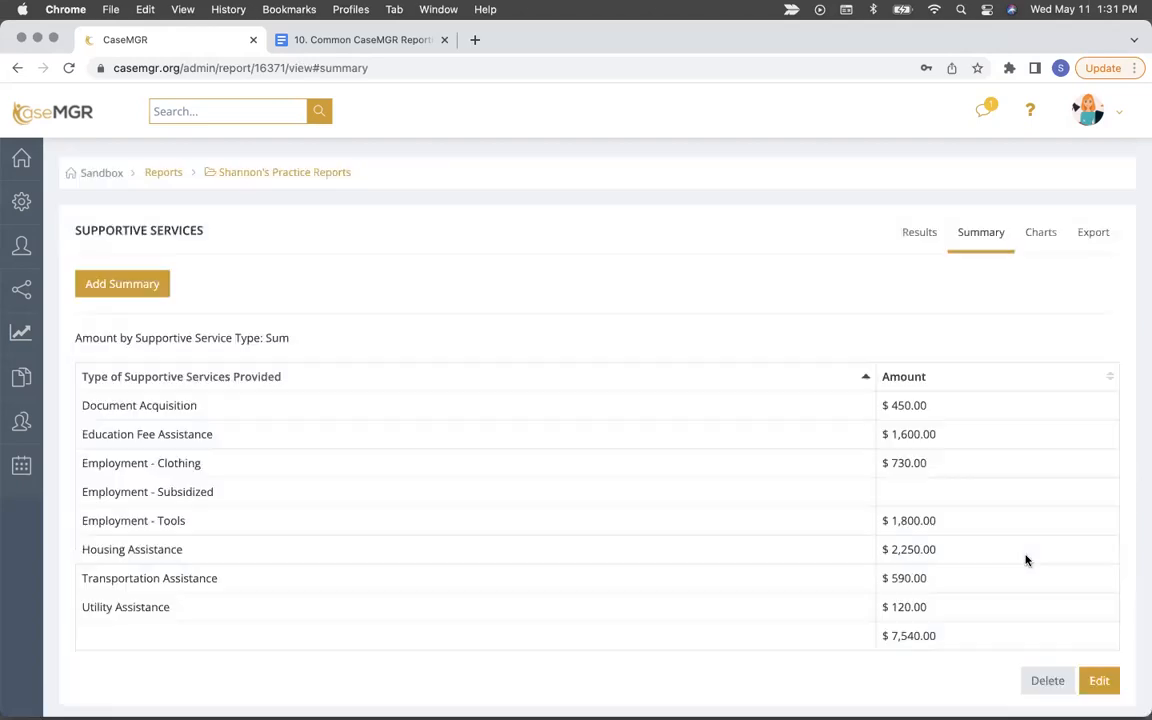
scroll(833, 610, "down", 1)
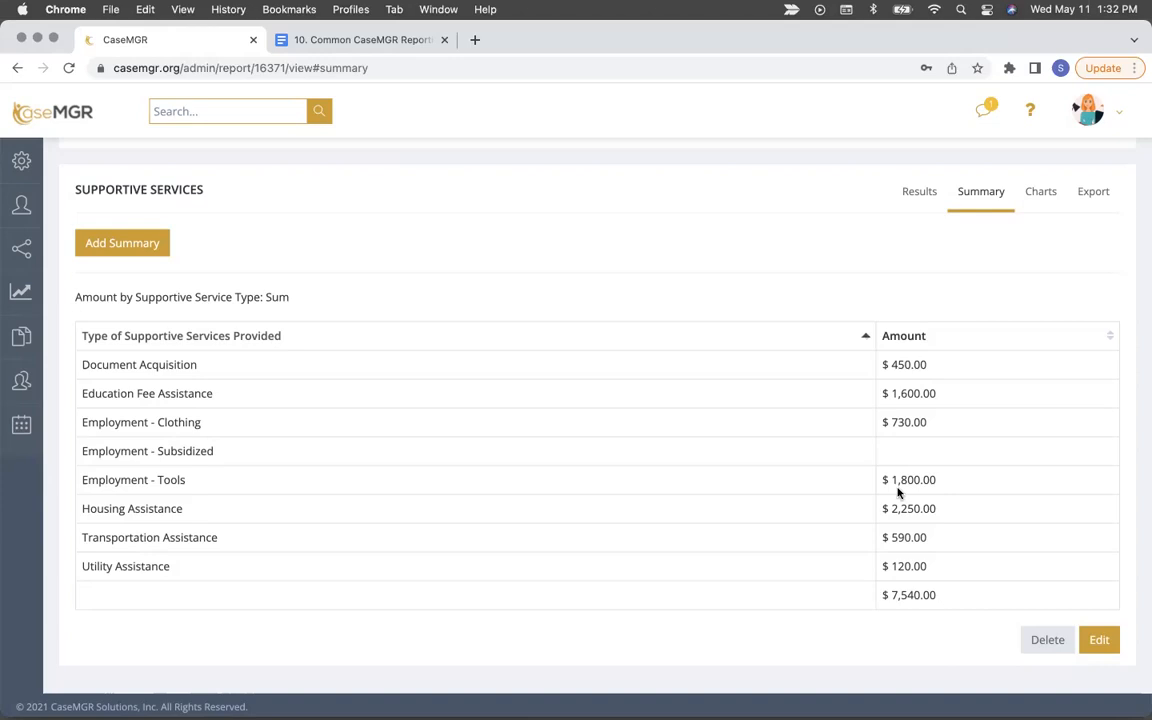
scroll(897, 484, "up", 1)
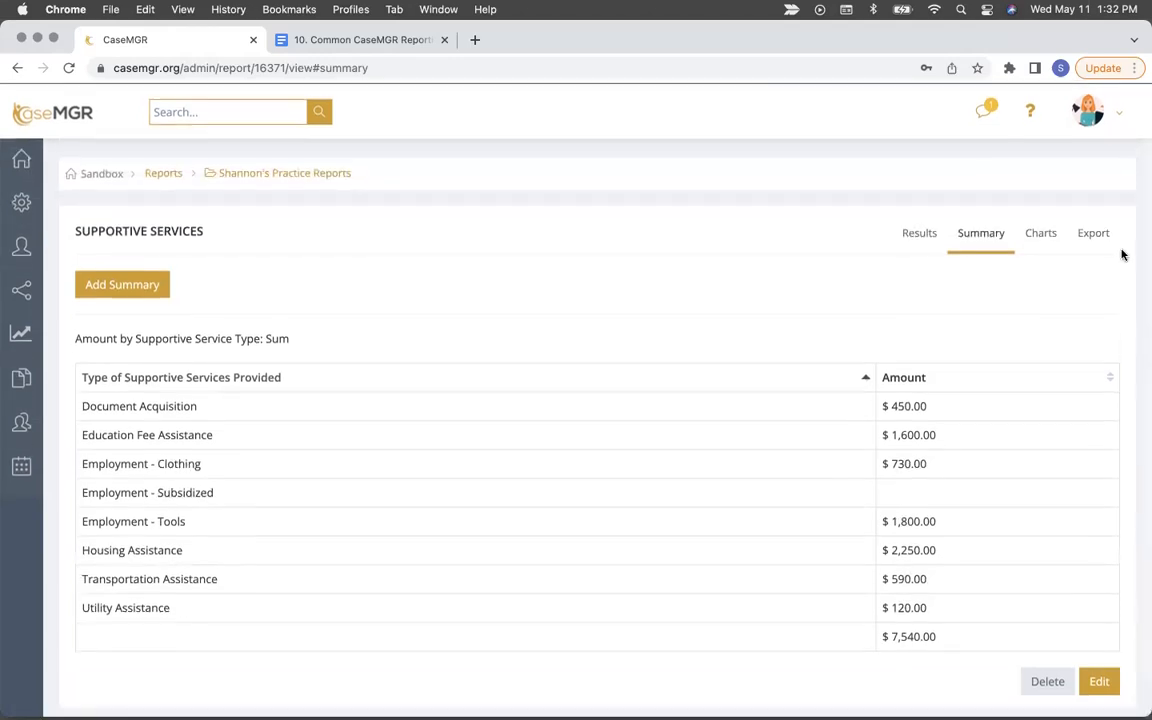
Step: Edit the "Amount by Supportive Service Type: Sum" summary, keeping its filters, columns and data setup, and enable its chart
scroll(1025, 380, "down", 1)
left_click(1097, 641)
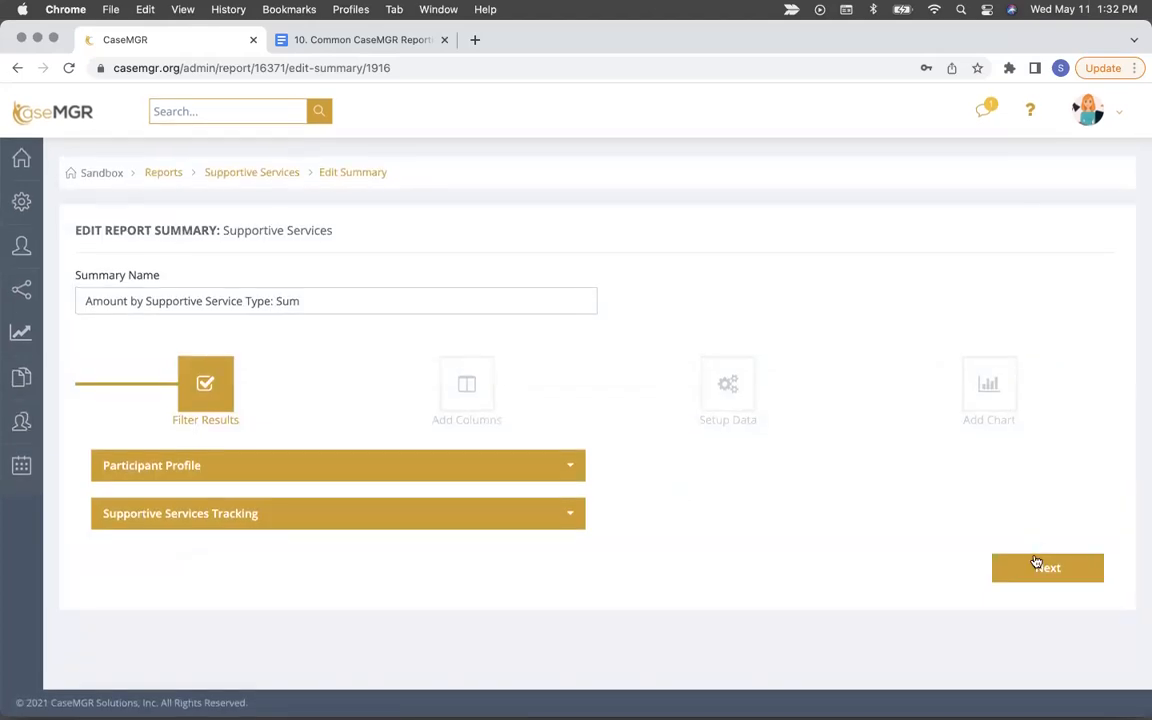
left_click(1041, 574)
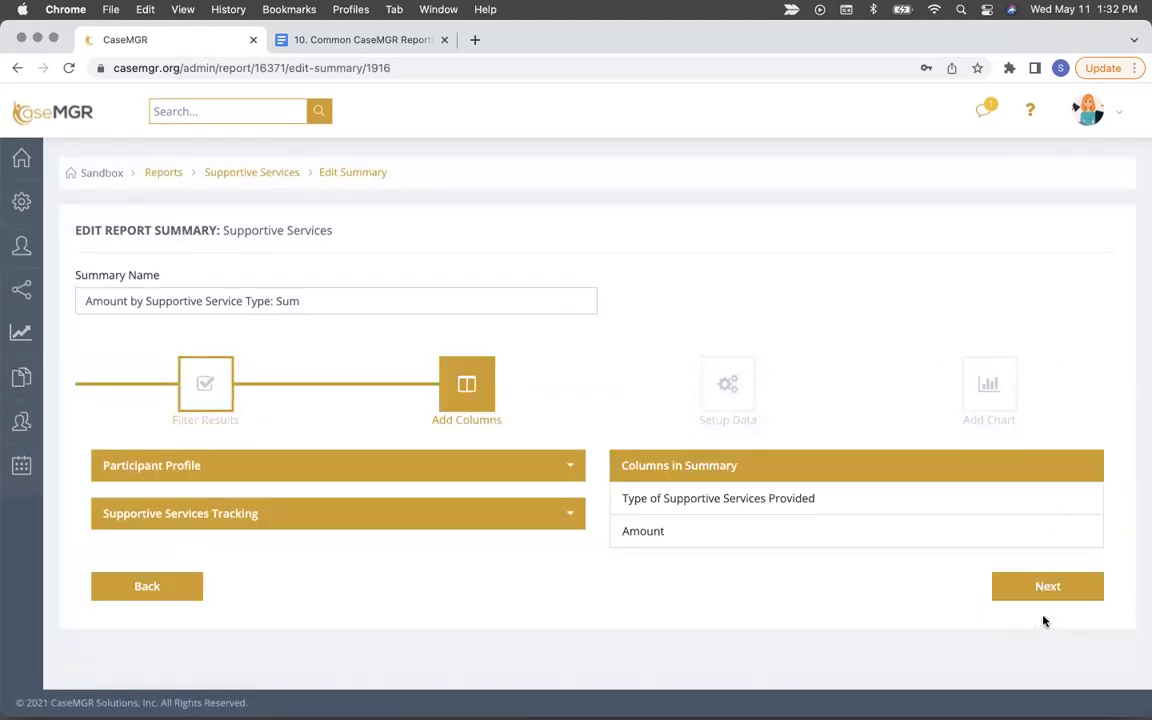
left_click(1050, 588)
left_click(1052, 590)
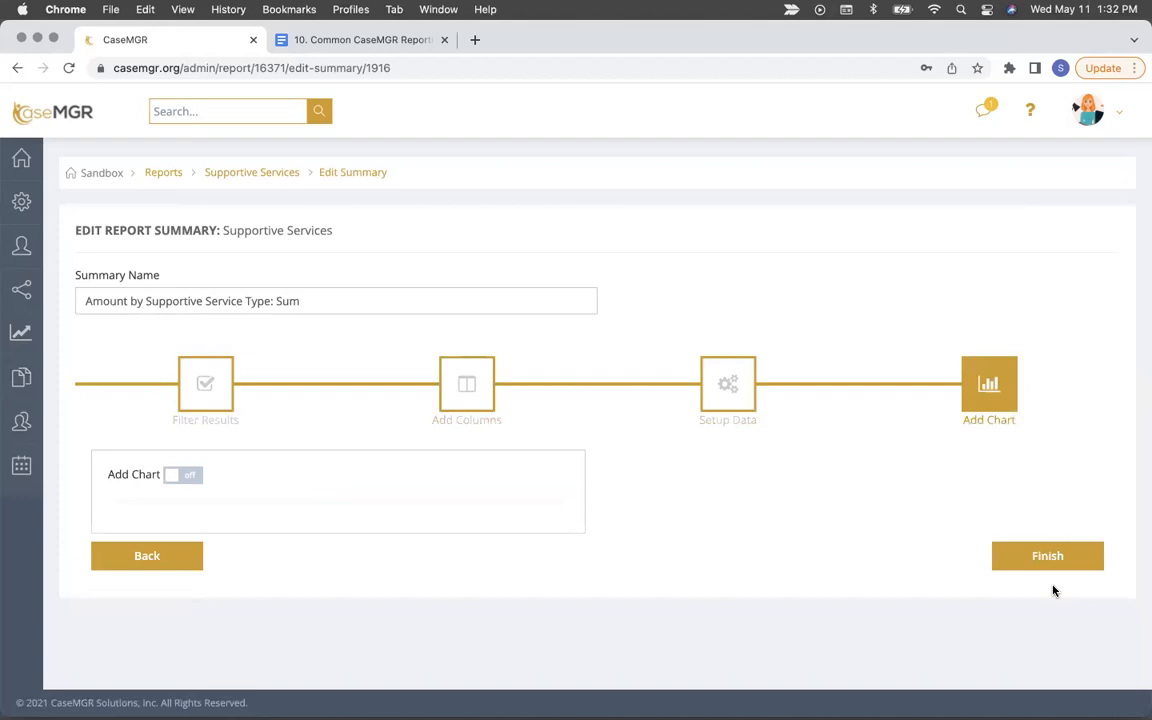
left_click(185, 476)
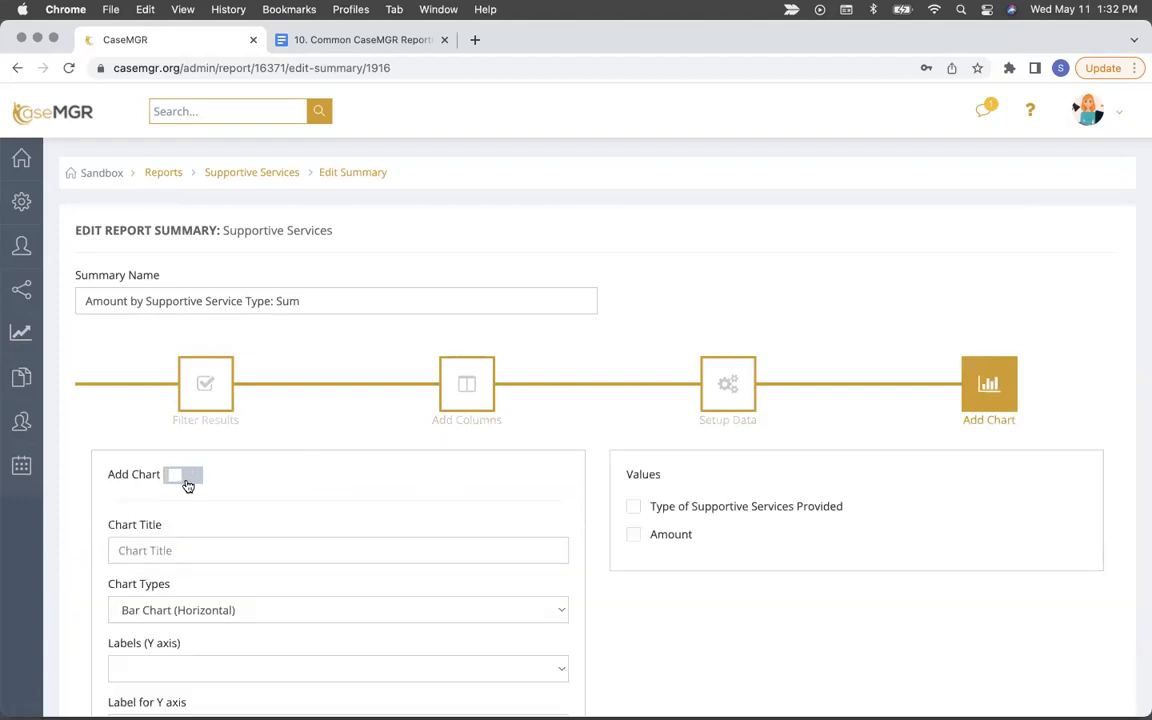
Step: Copy the summary name into the chart title so it reads "Amount by Supportive Service Type: Sum"
triple_click(335, 290)
key("super+c")
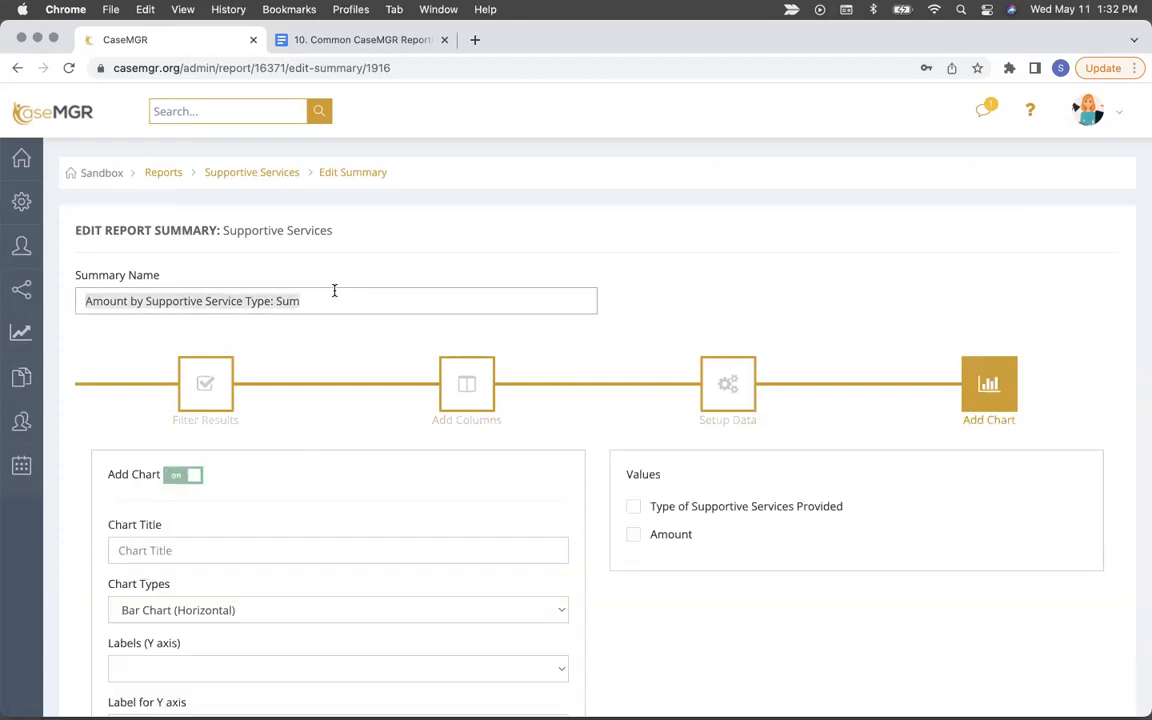
left_click(160, 550)
key("super+v")
Step: Make the chart a Pie Chart labelled by Type of Supportive Services Provided with Amount as its values, and finish the summary
scroll(161, 547, "down", 5)
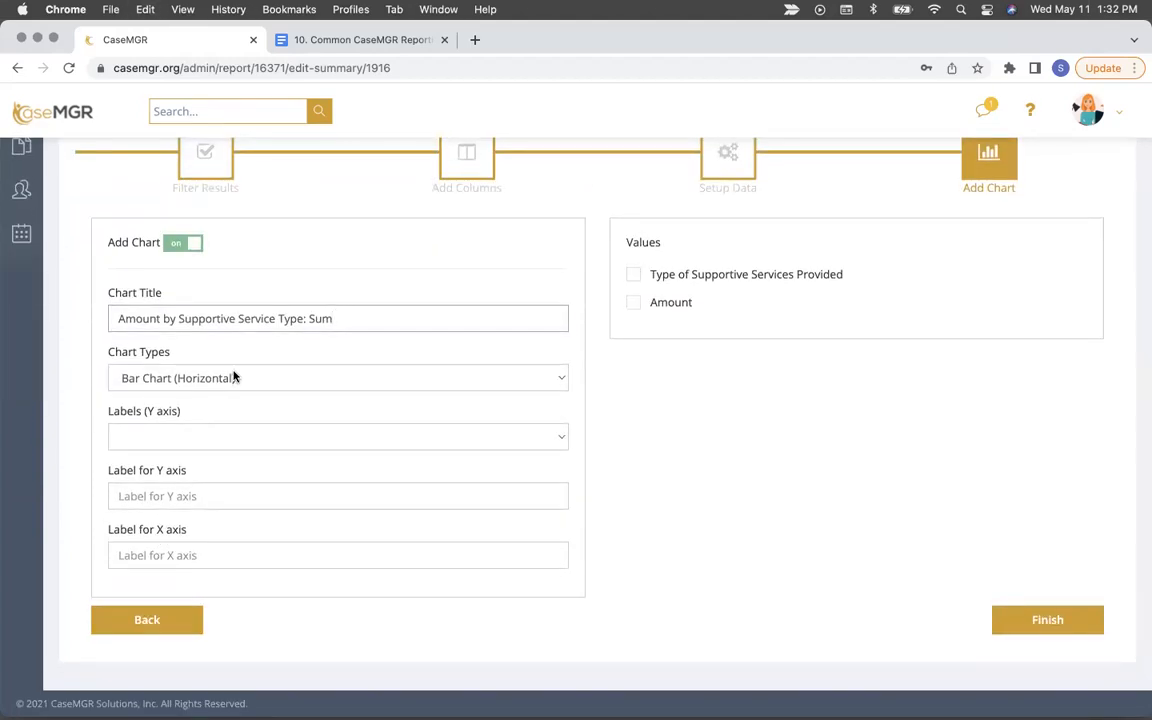
left_click(234, 376)
left_click(234, 437)
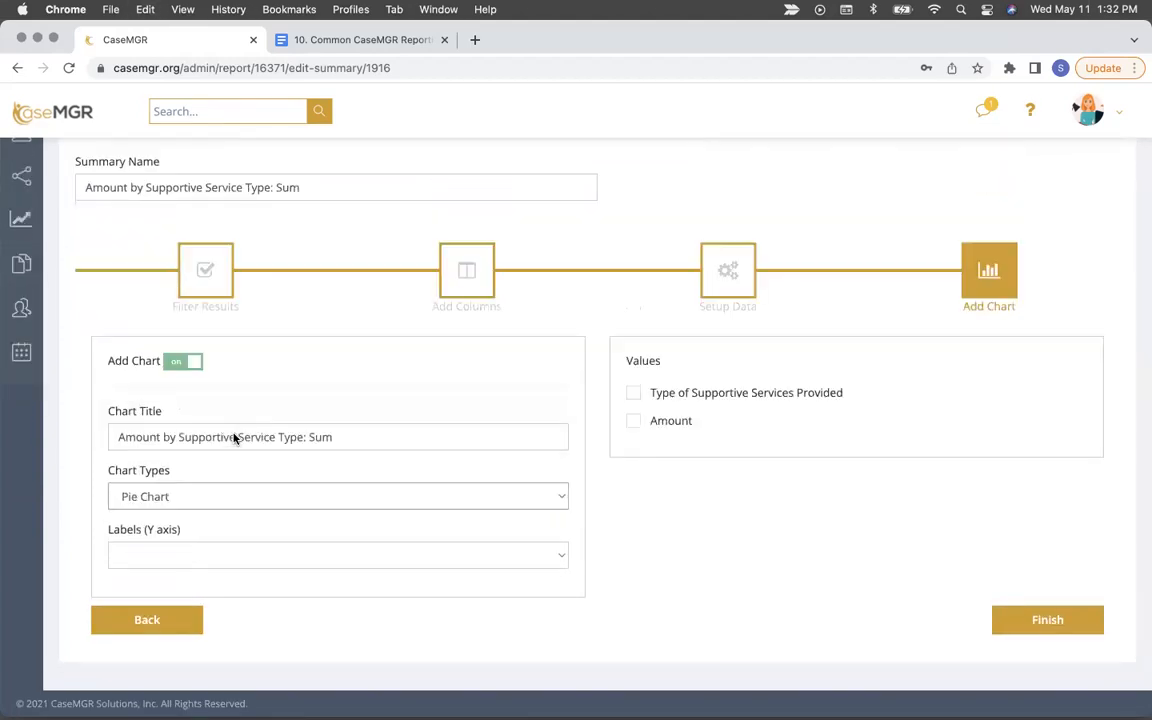
left_click(193, 565)
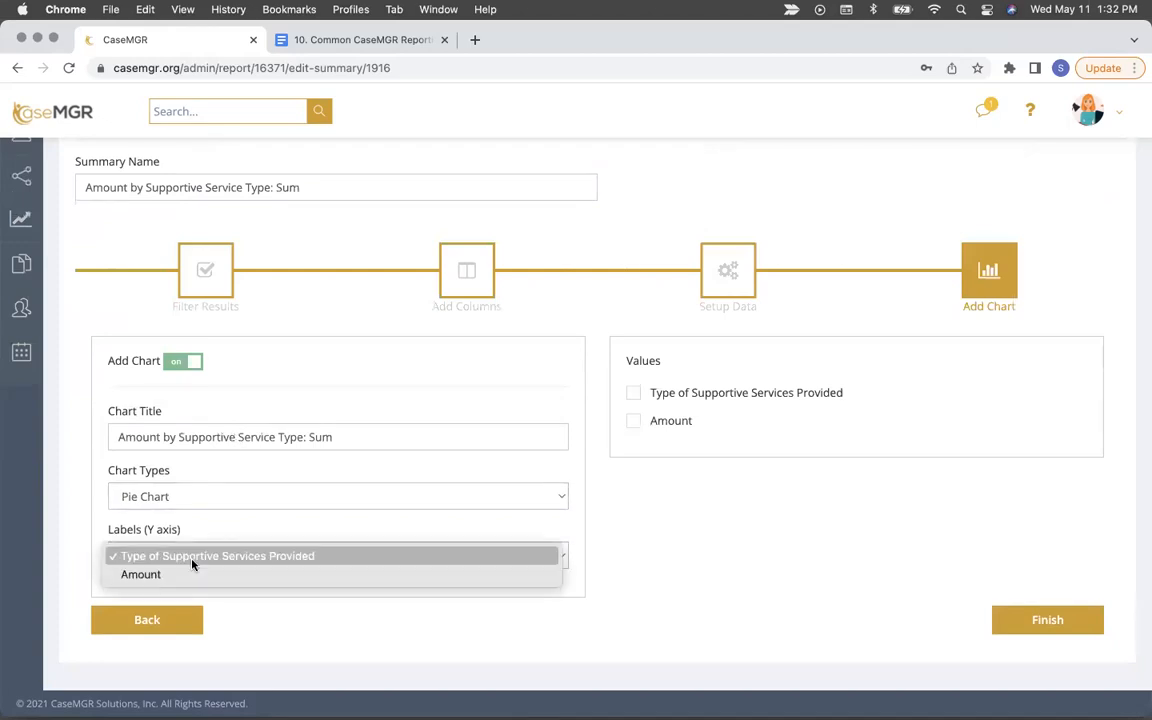
left_click(193, 562)
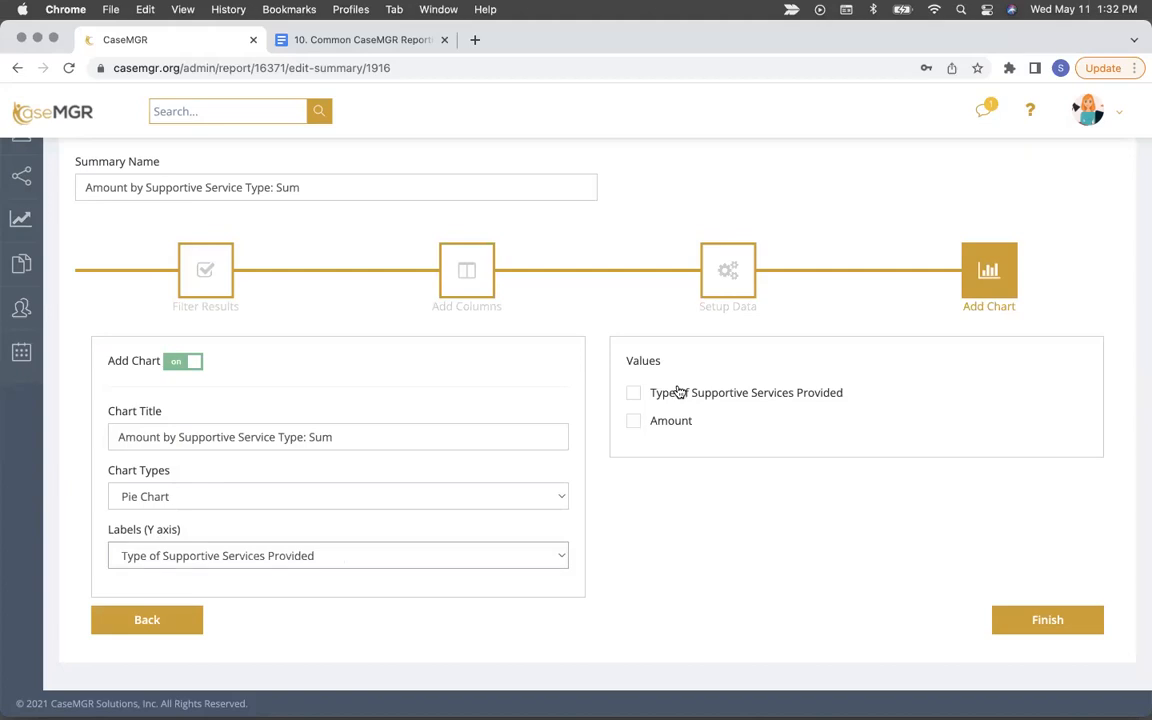
left_click(638, 427)
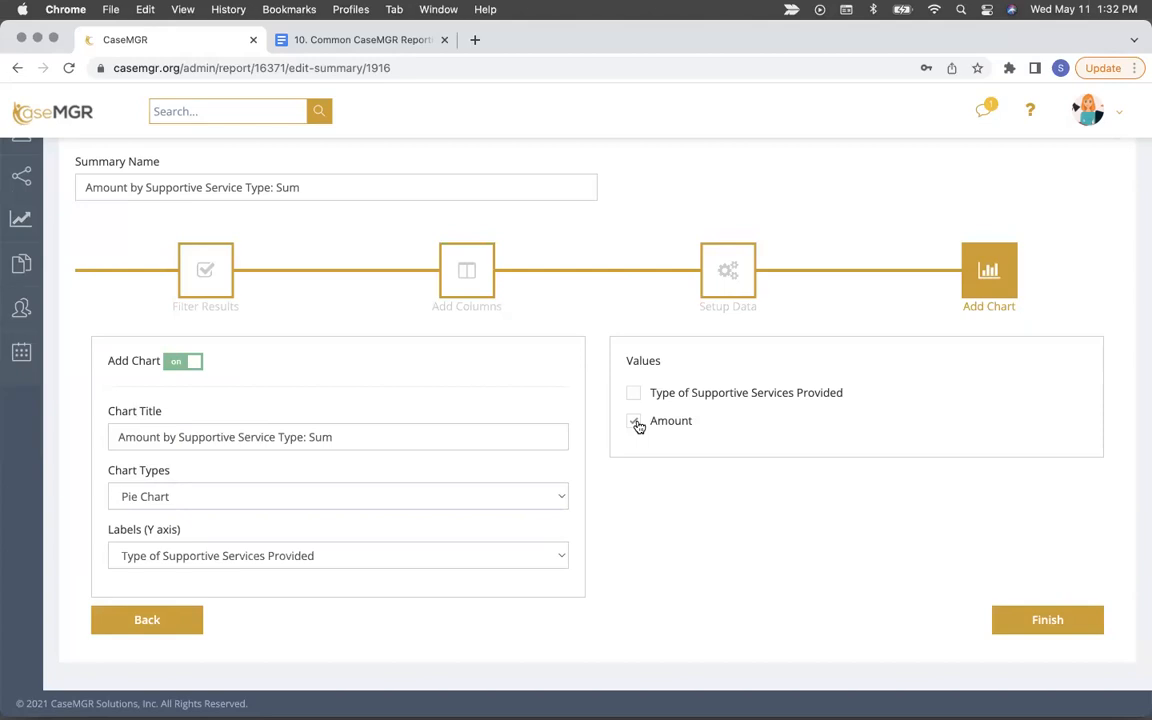
left_click(638, 424)
left_click(1050, 634)
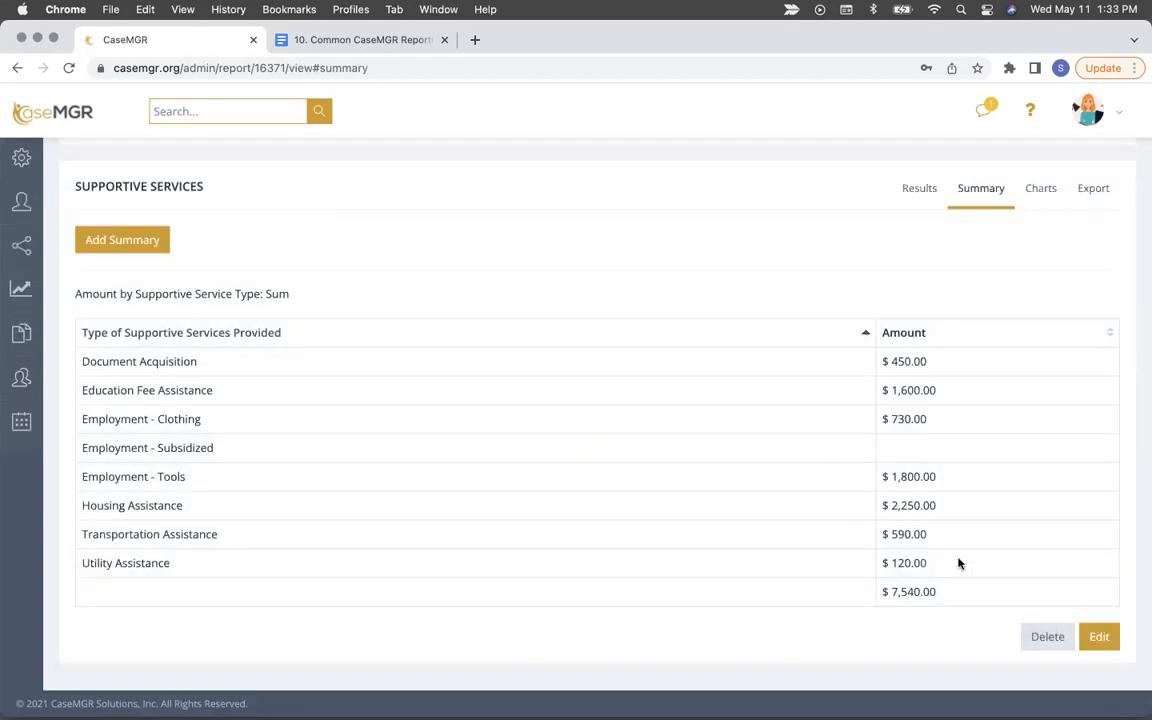
Step: View the report's pie chart and inspect the amounts of the Housing Assistance, Education Fee Assistance and Employment - Tools slices
left_click(1041, 189)
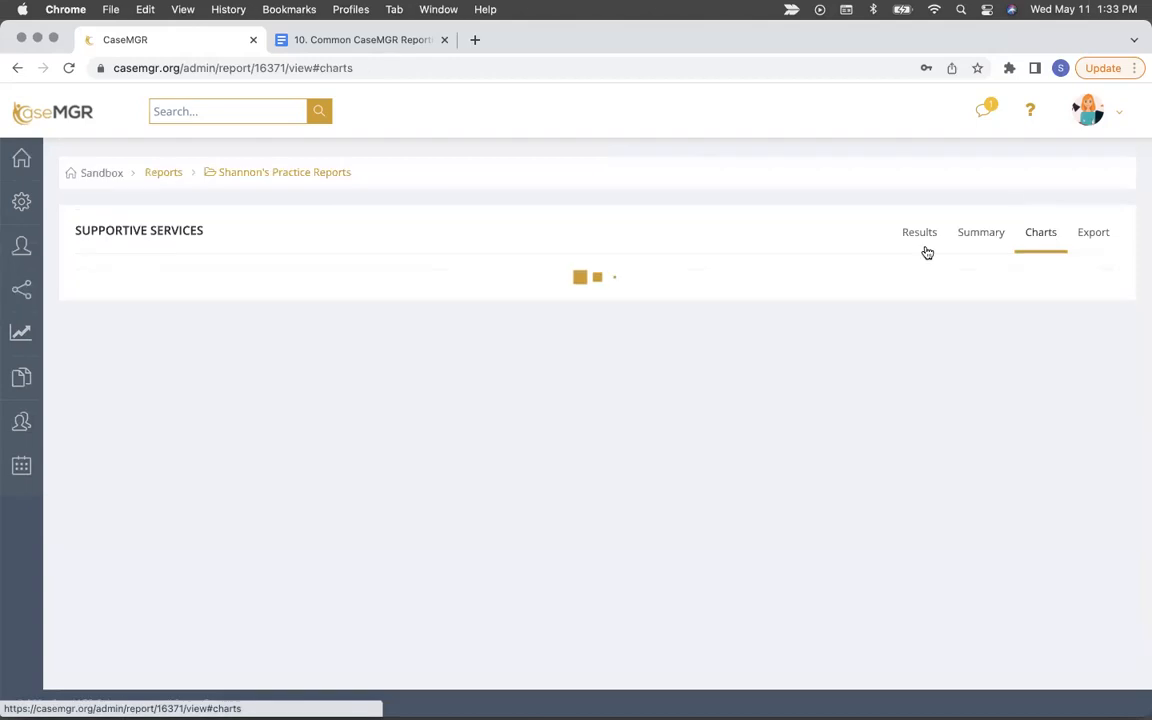
scroll(954, 337, "down", 3)
scroll(954, 340, "down", 2)
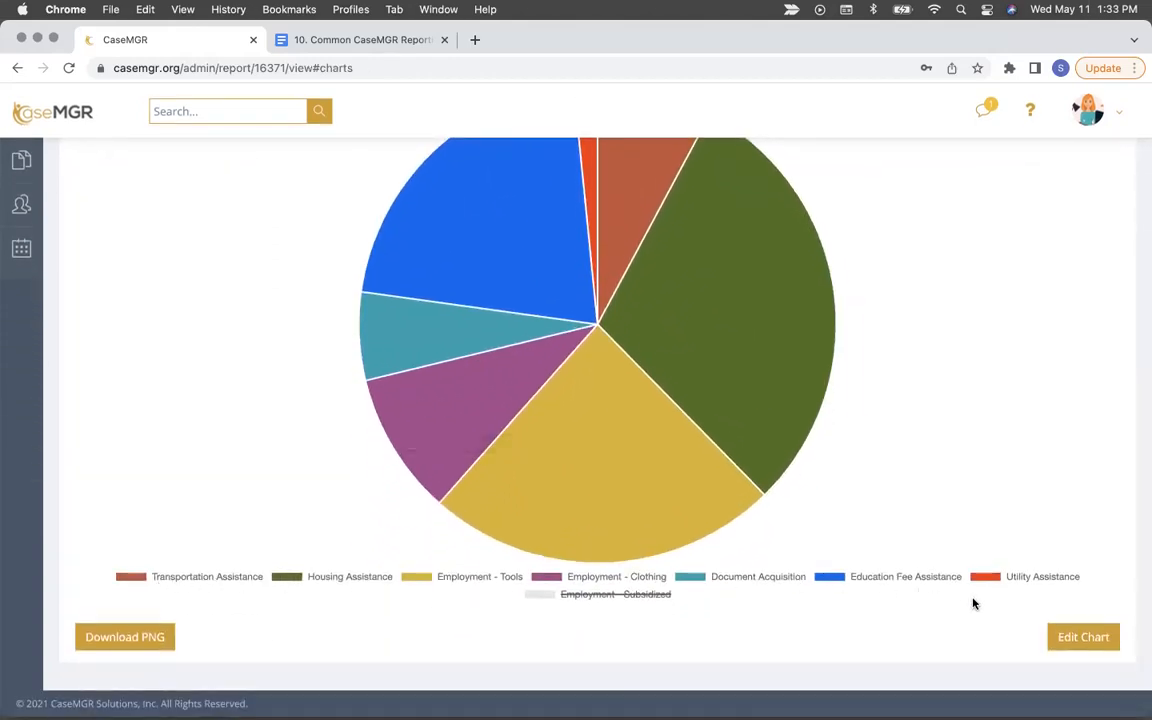
scroll(972, 601, "up", 1)
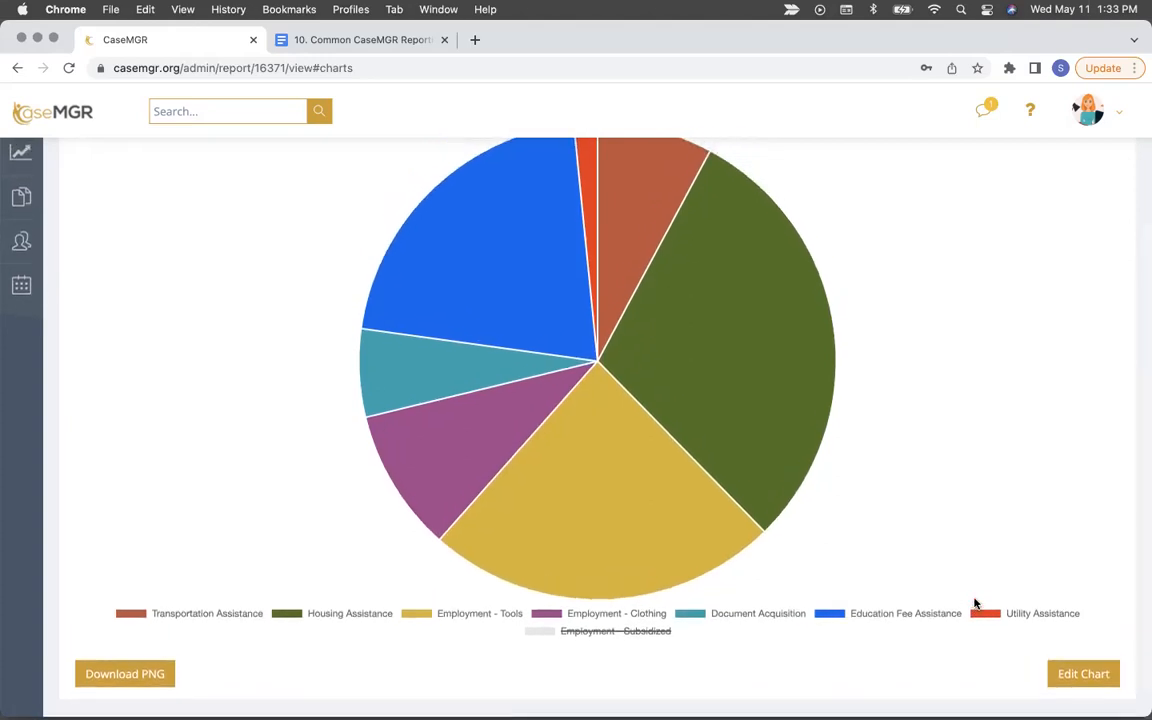
scroll(975, 603, "up", 1)
mouse_move(678, 406)
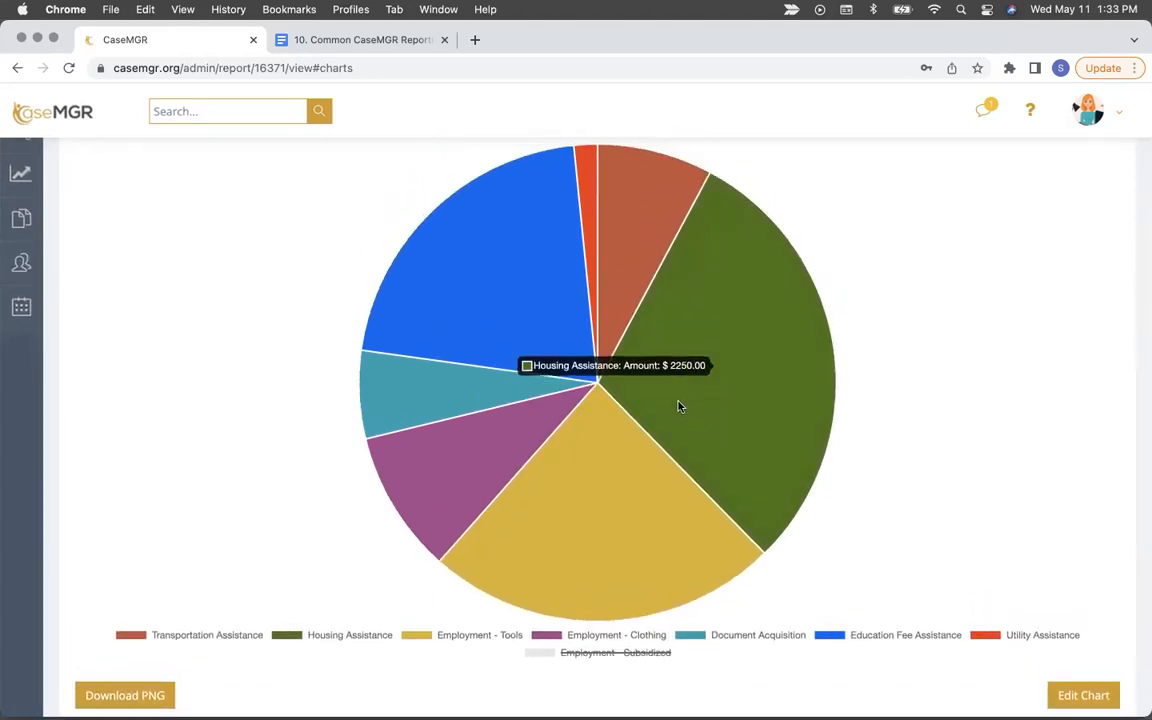
mouse_move(570, 275)
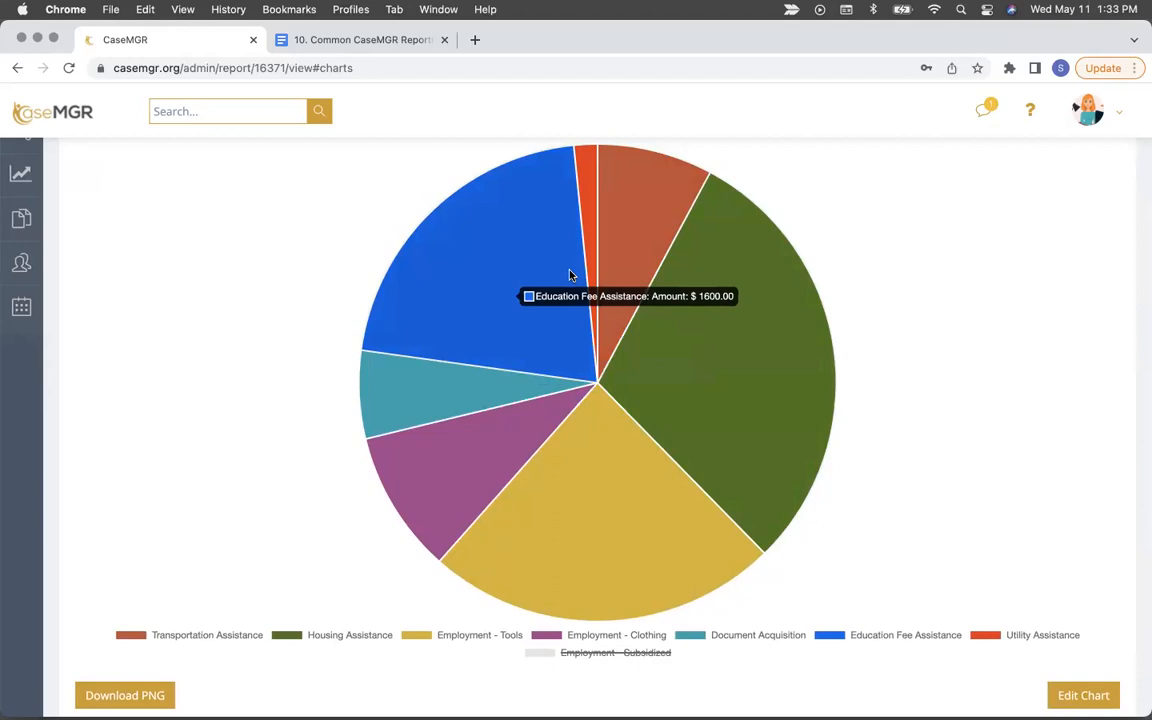
mouse_move(574, 435)
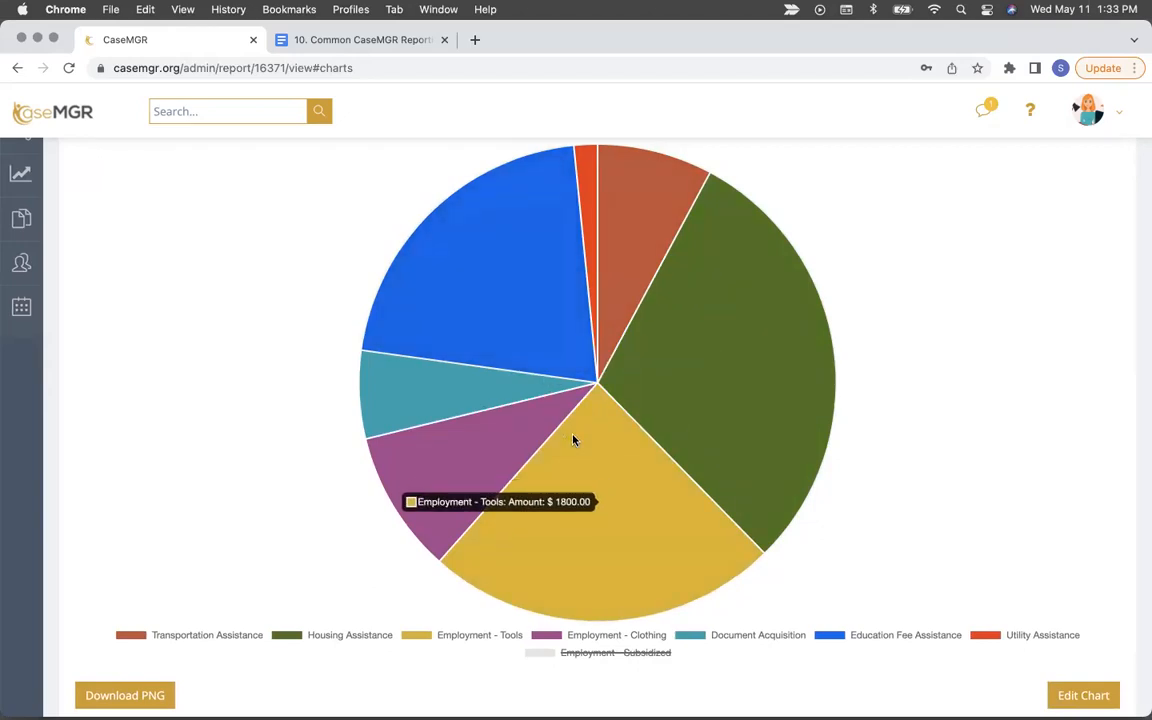
scroll(573, 440, "down", 1)
mouse_move(719, 348)
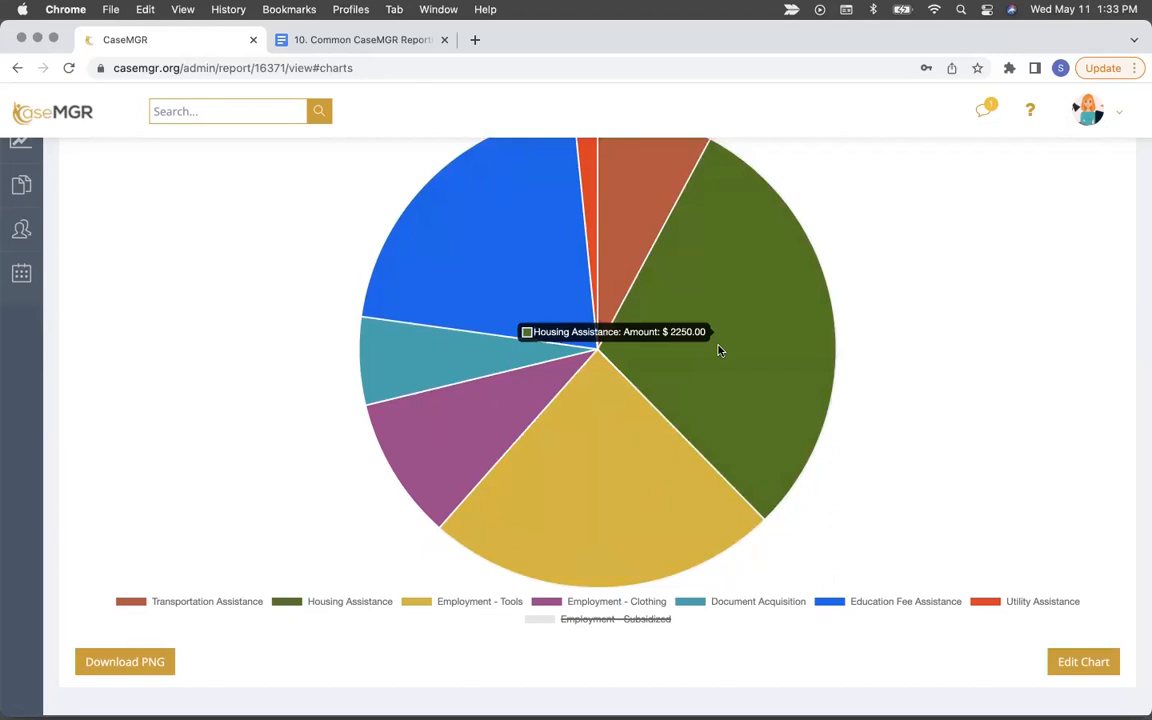
Step: Hide Housing Assistance in the pie chart, look over the remaining slices, and return to the report's summary
left_click(350, 602)
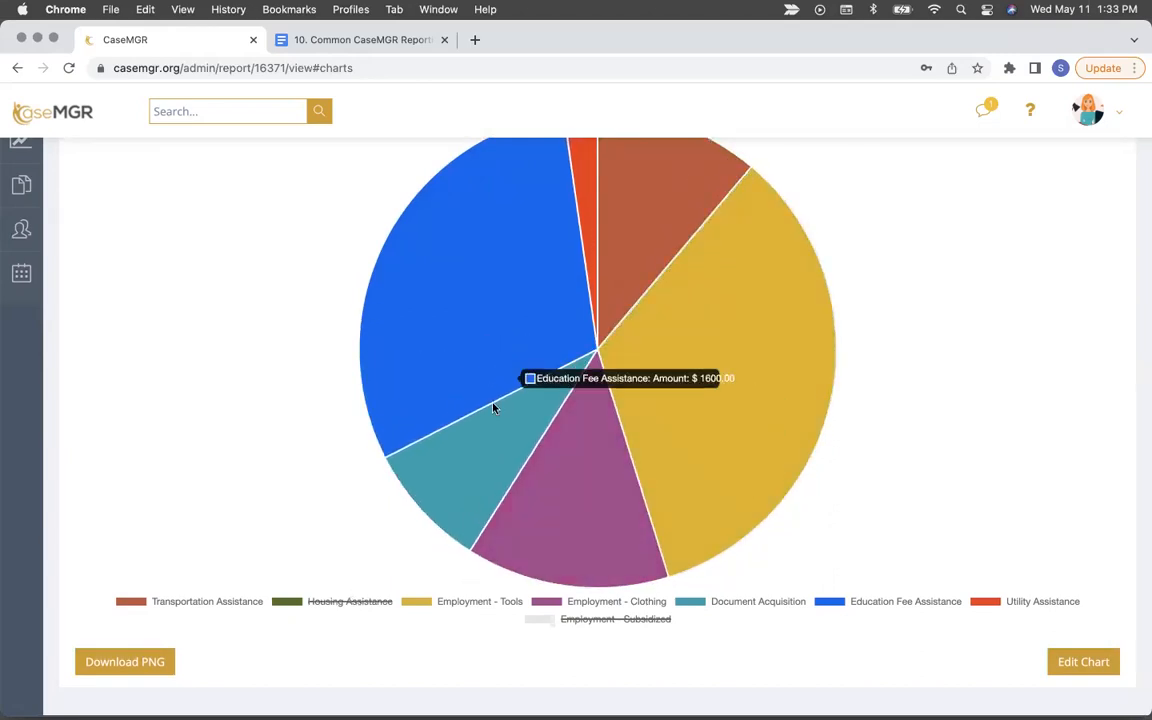
scroll(925, 429, "up", 3)
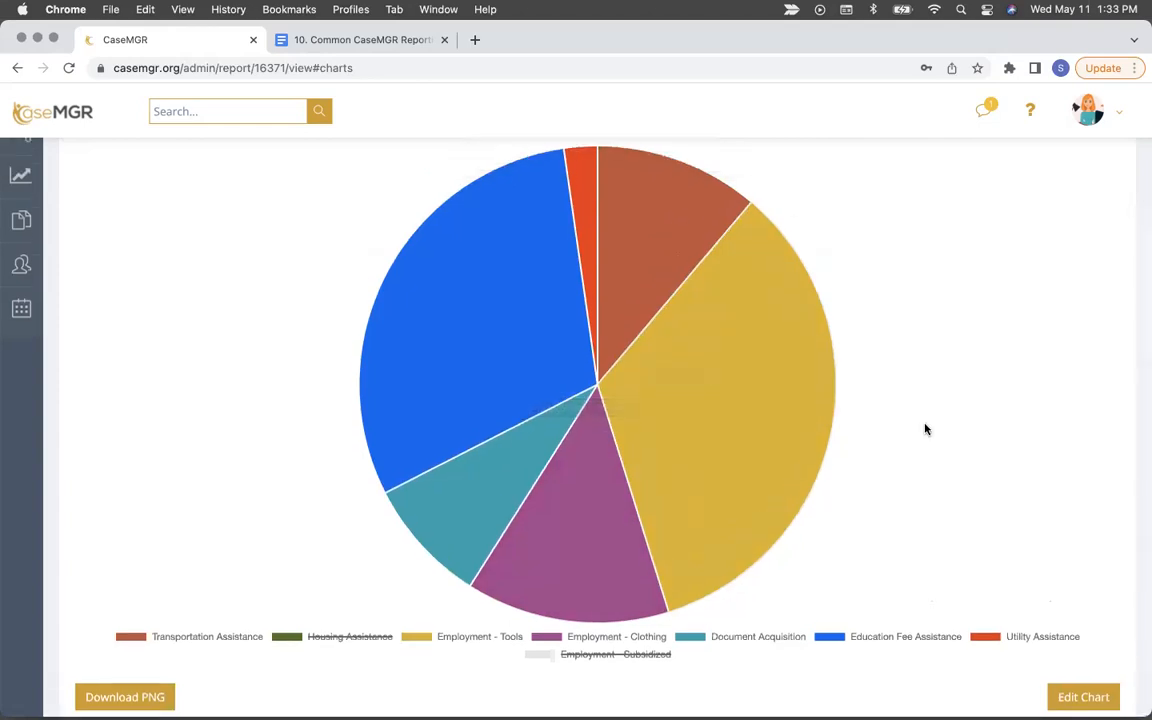
scroll(925, 429, "down", 4)
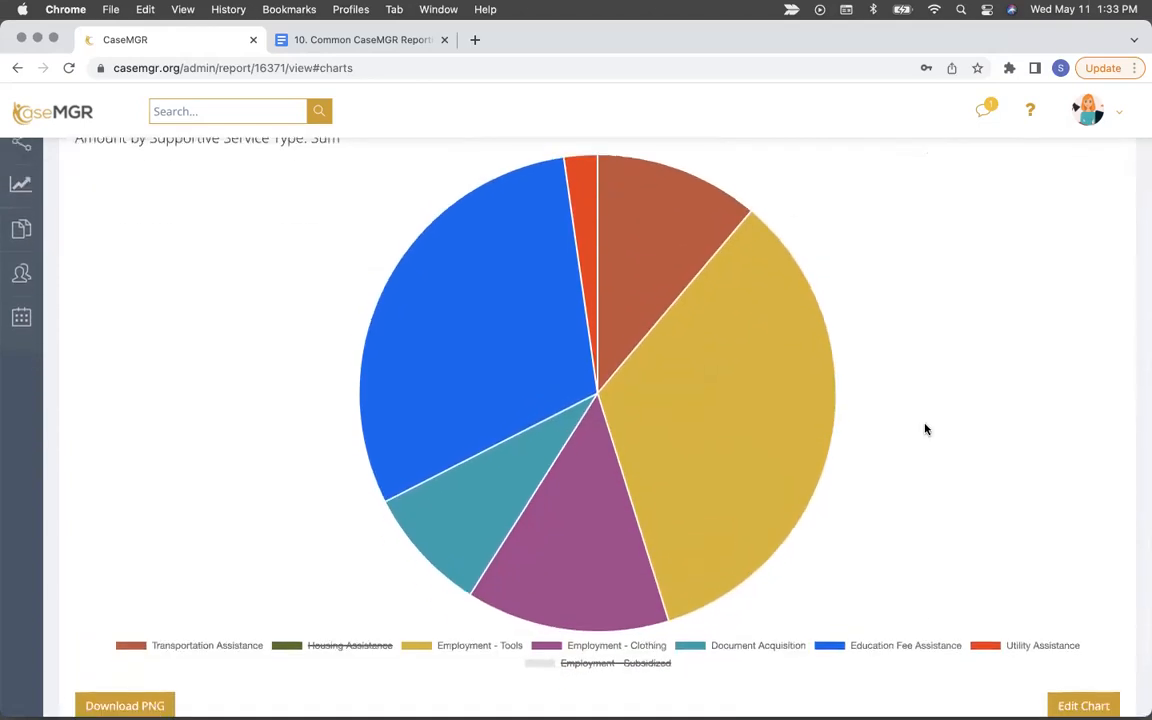
scroll(925, 429, "up", 5)
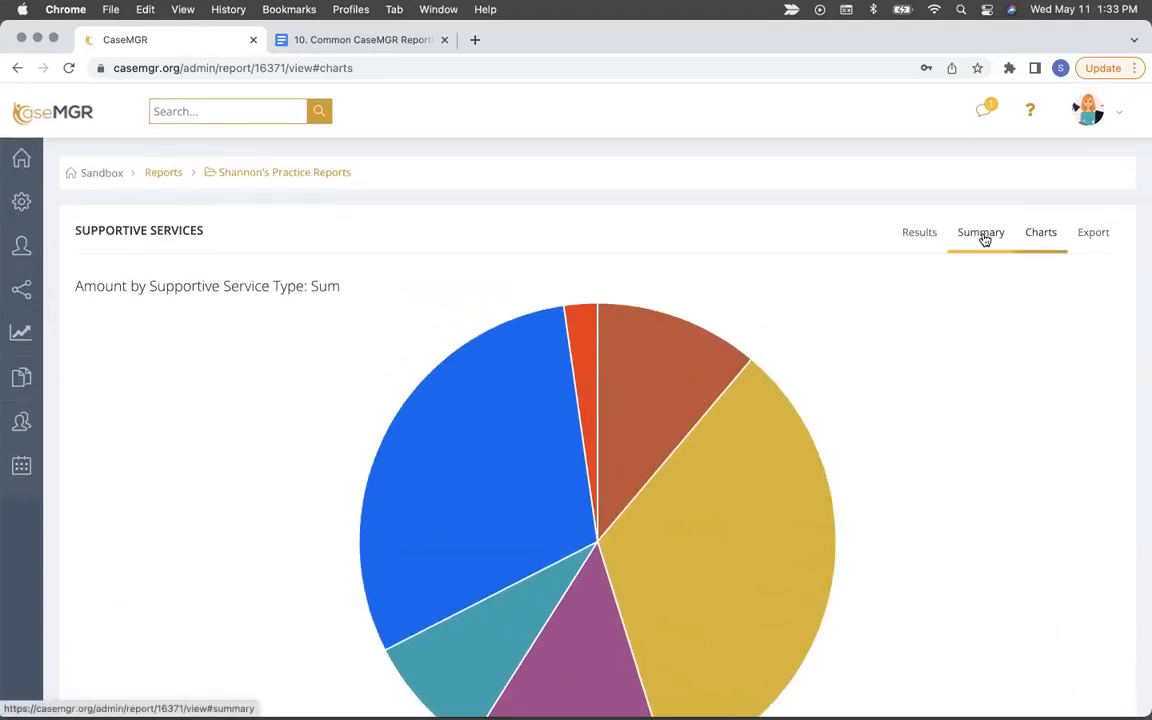
left_click(982, 234)
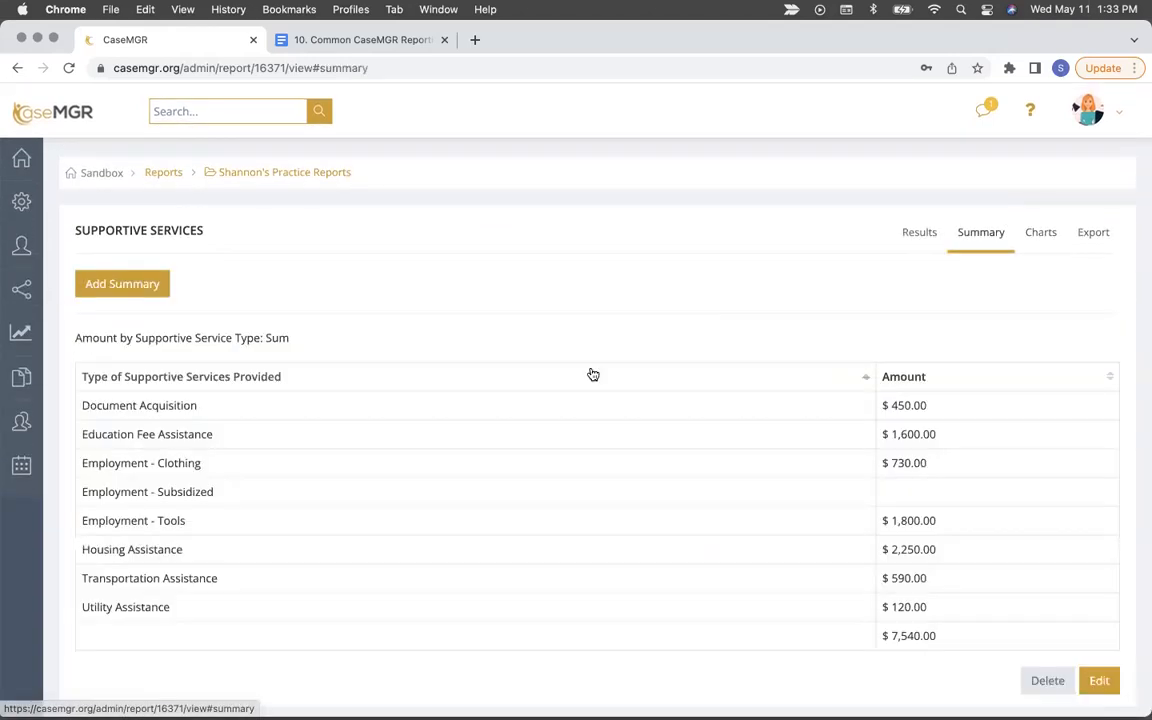
left_click(123, 286)
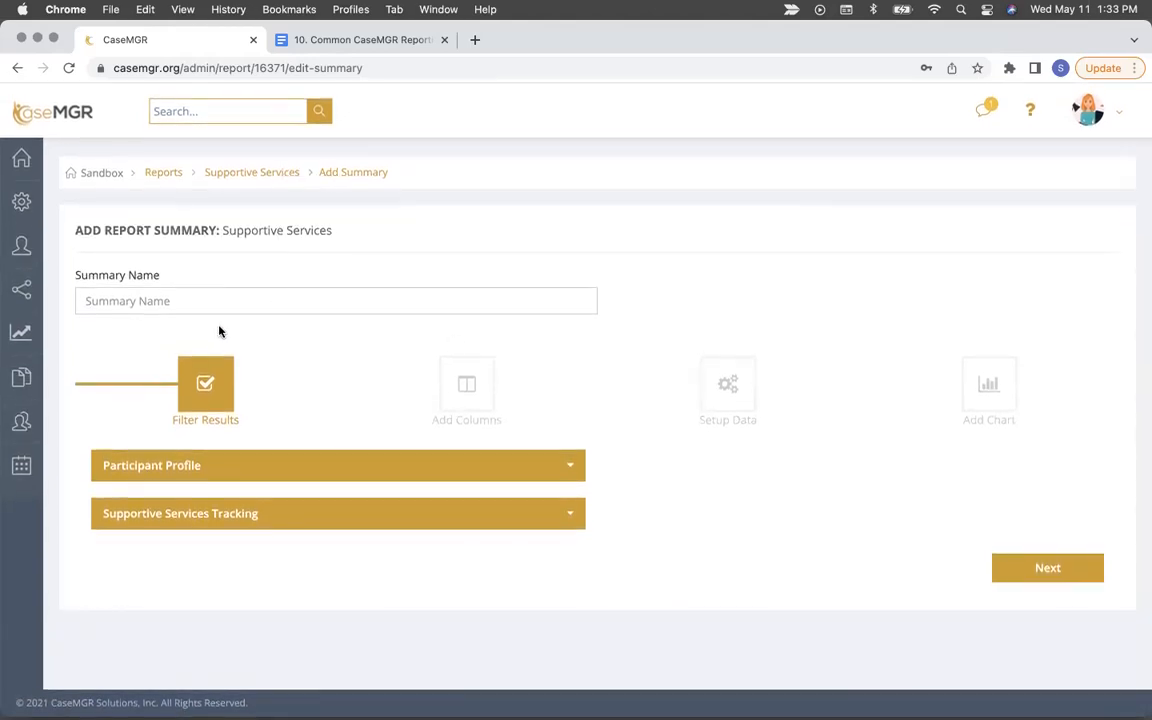
left_click(287, 174)
left_click(985, 232)
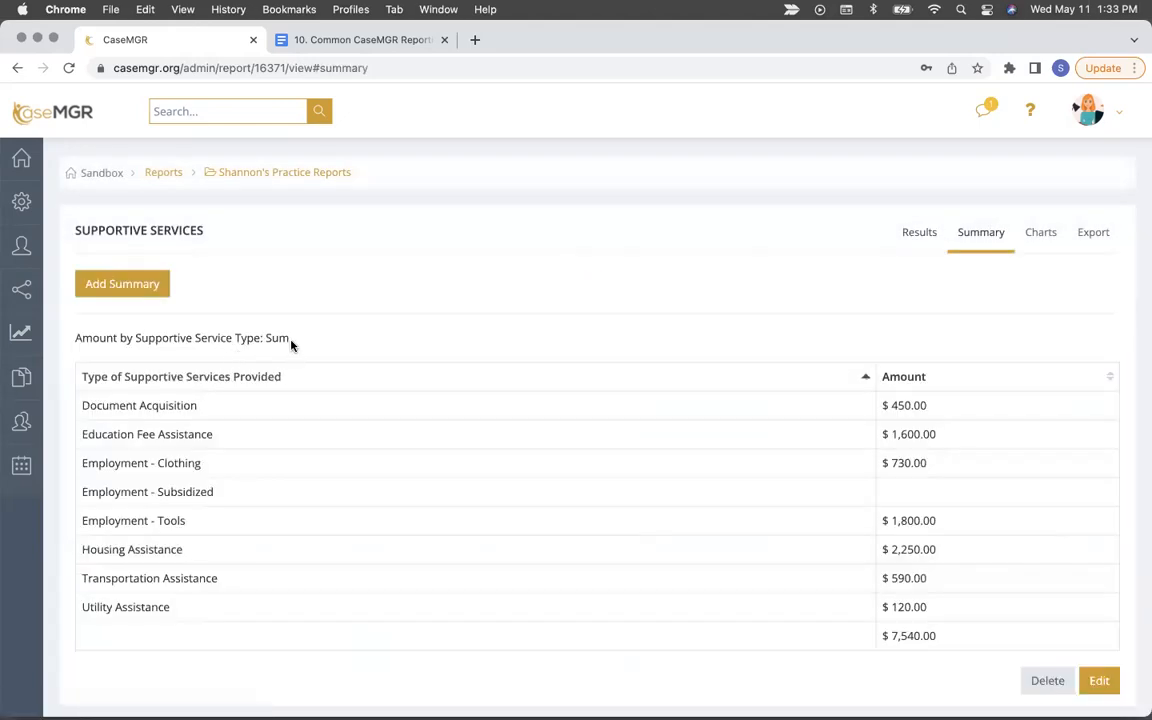
Step: Add a second summary, reusing the first one's name but with the ending changed: "Amount by Supportive Service Type: Average"
left_click_drag(291, 345, 76, 336)
key("super+c")
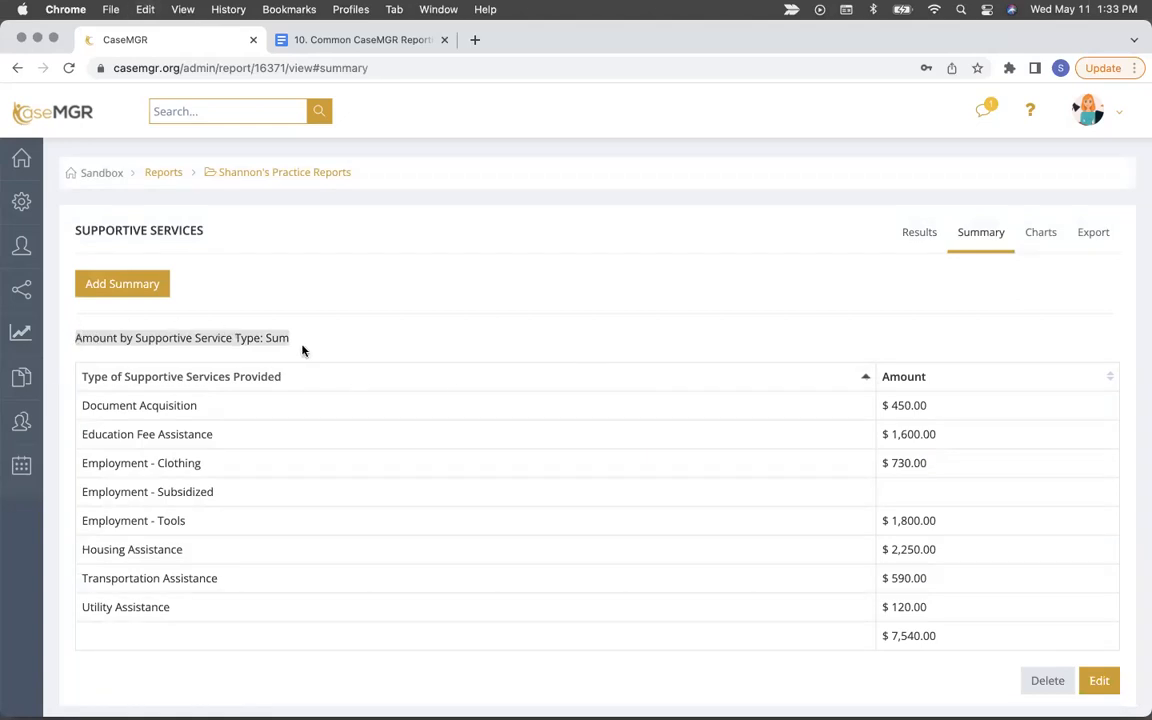
left_click(138, 286)
left_click(251, 301)
key("super+v")
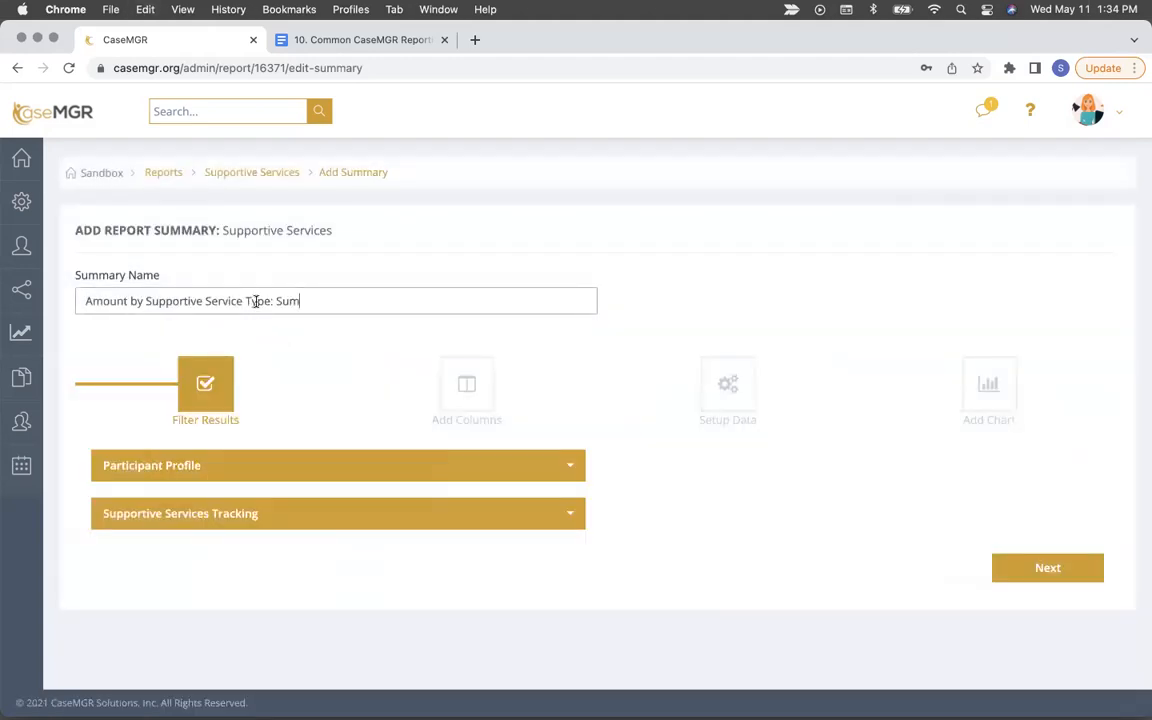
key("BackSpace")
key("BackSpace")
key("BackSpace")
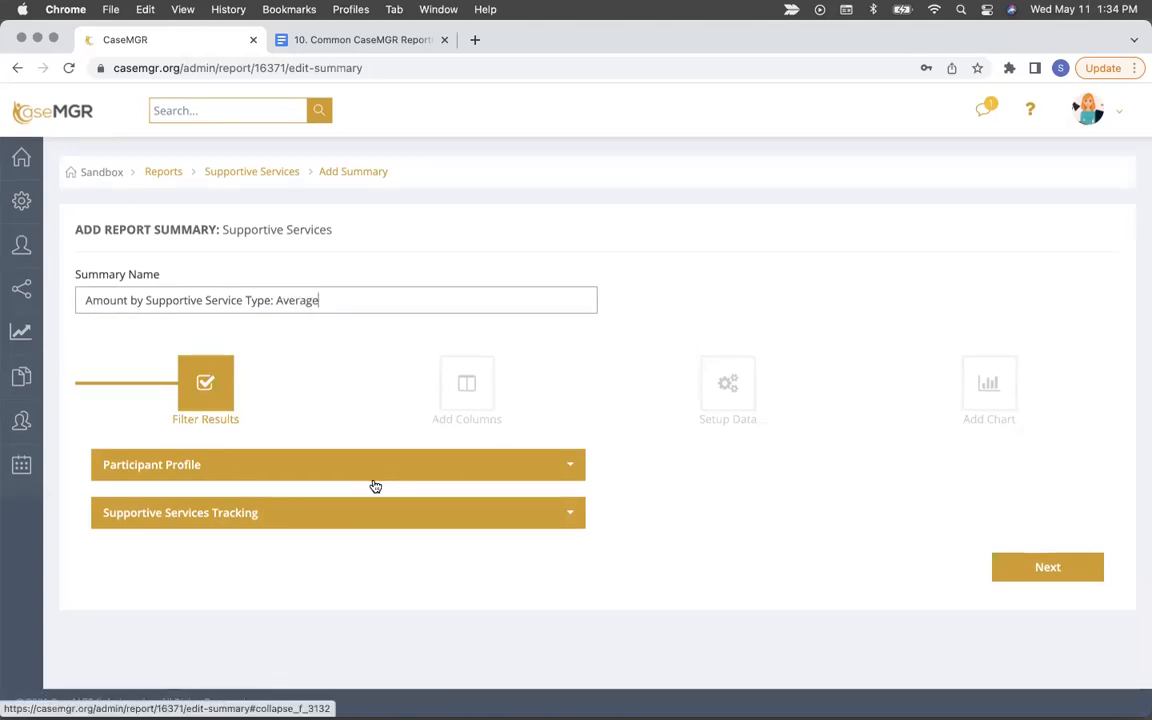
Step: Leave the new summary unfiltered and add Type of Supportive Services Provided and Amount from Supportive Services Tracking as its columns
left_click(1050, 569)
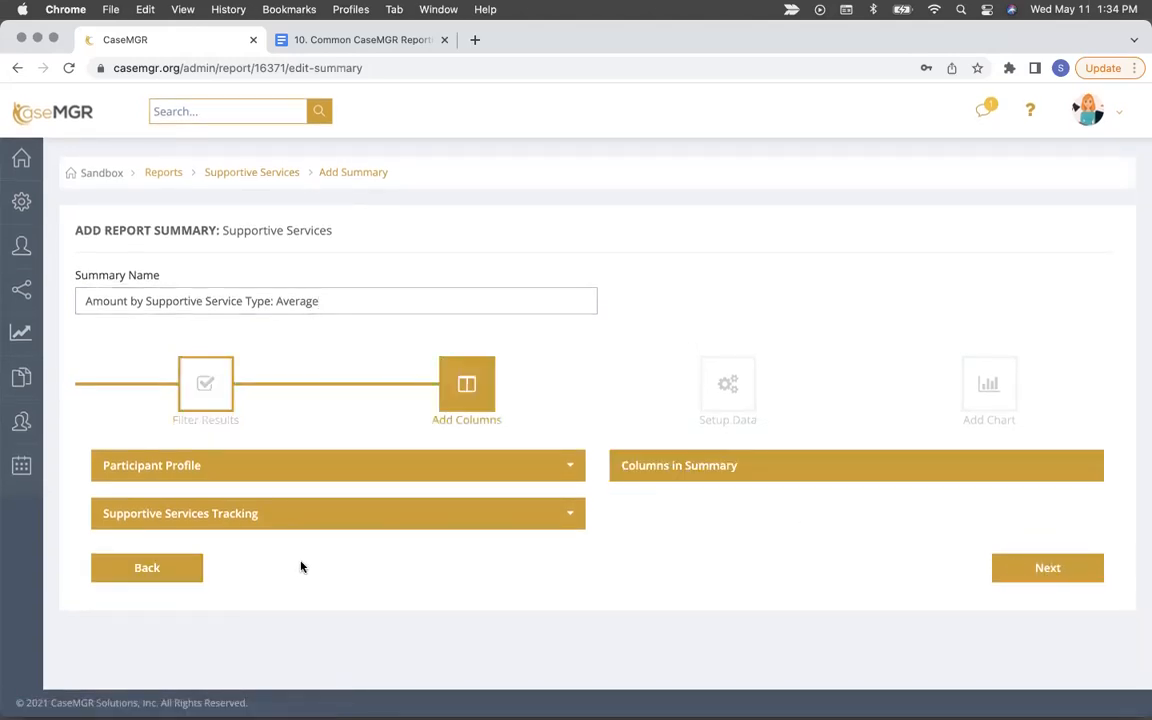
left_click(264, 520)
scroll(257, 509, "down", 3)
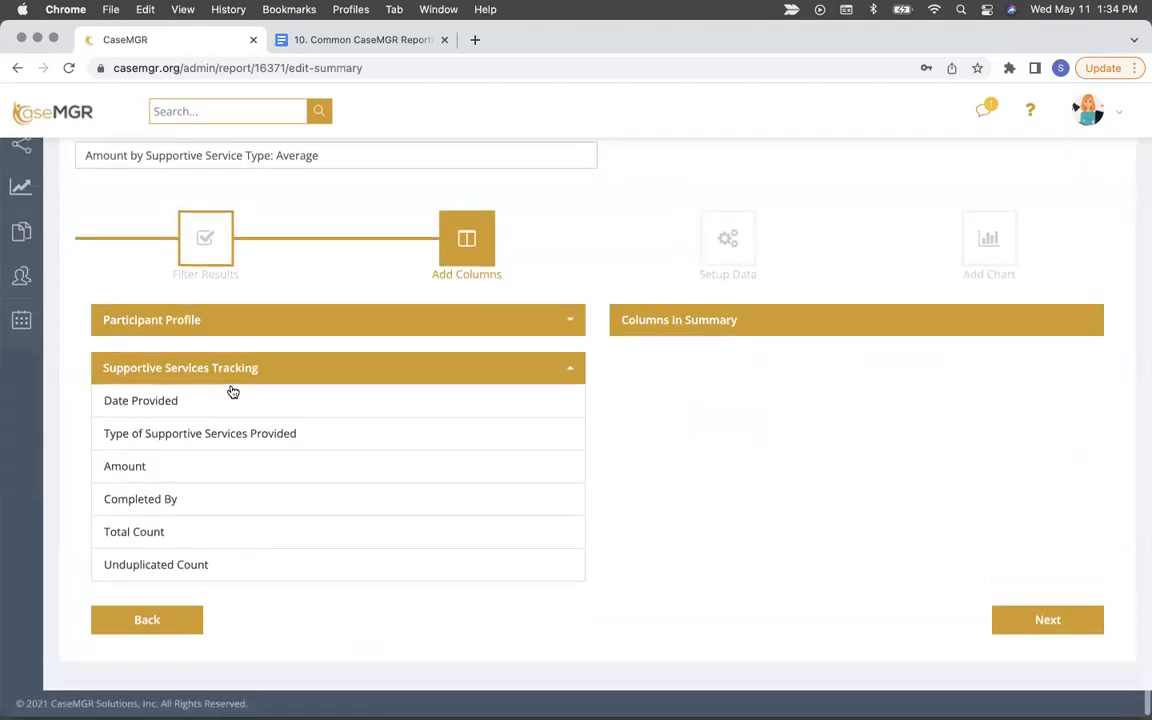
left_click(278, 437)
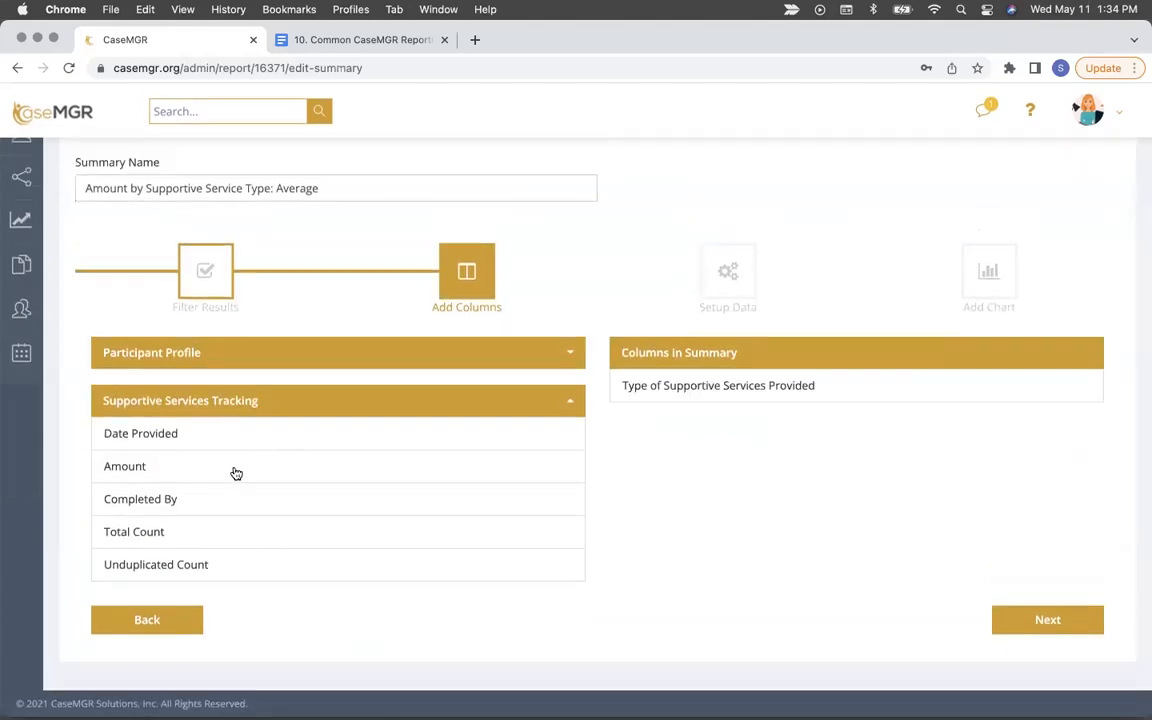
left_click(234, 468)
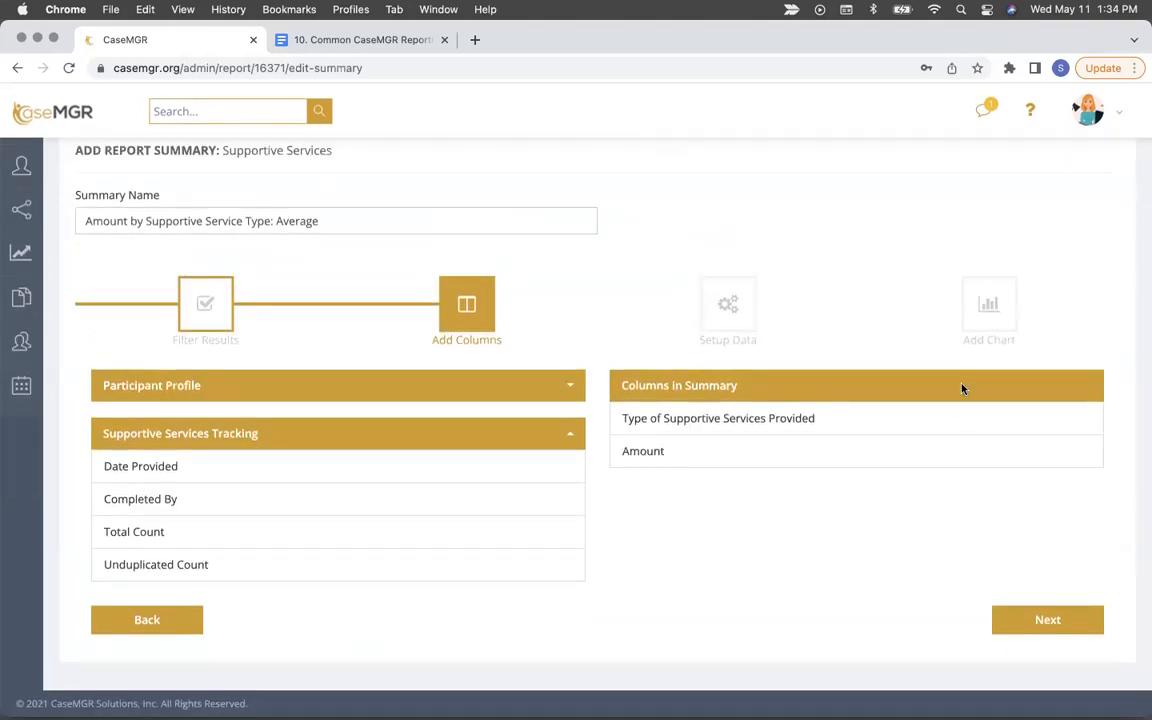
left_click(1038, 632)
Step: Set Type of Supportive Services Provided as the baseline field, use Average for Amount, and finish the summary without a chart
left_click(390, 506)
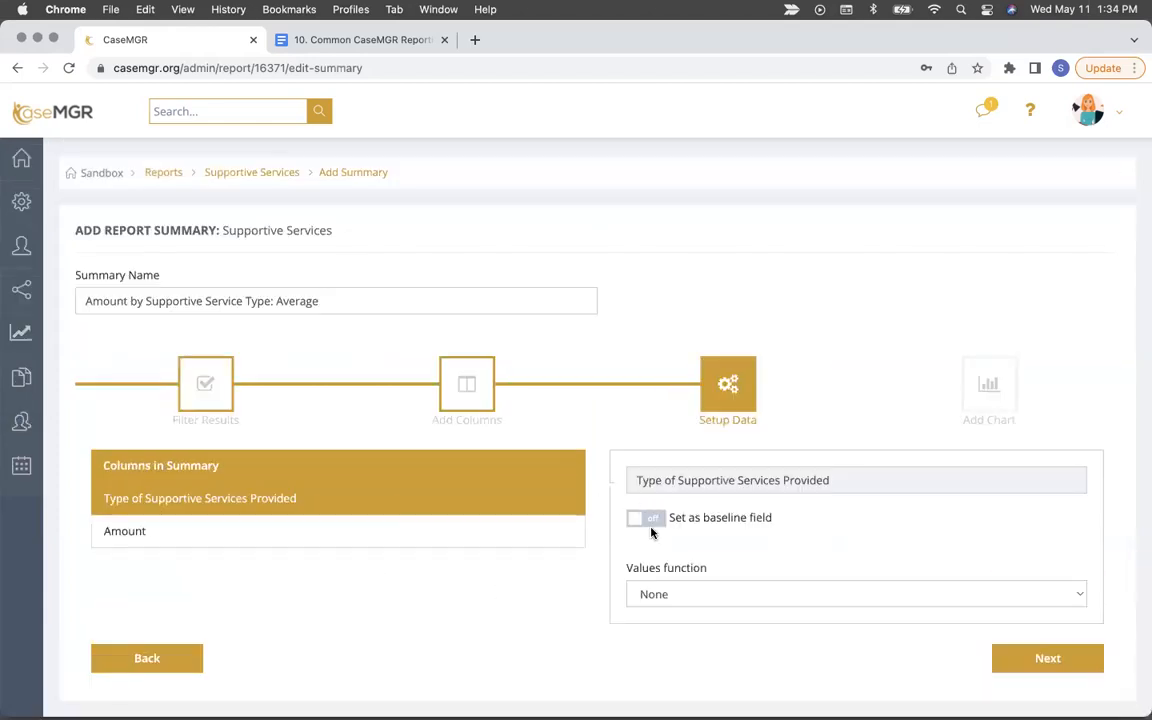
left_click(650, 519)
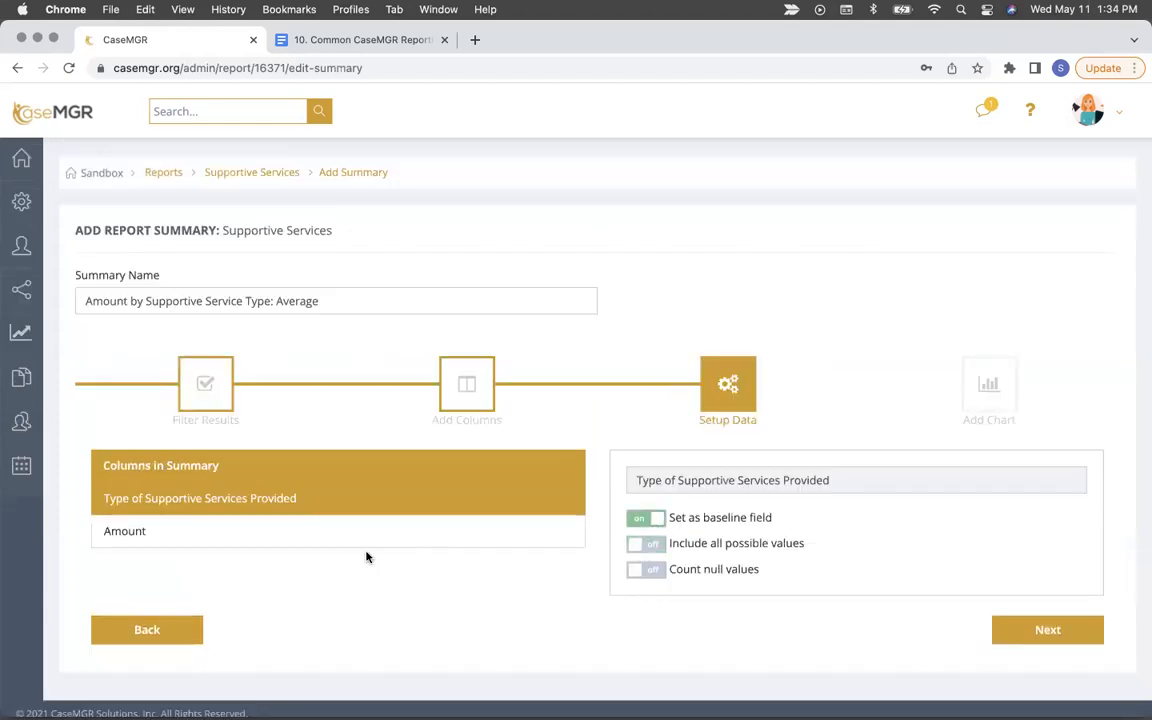
left_click(239, 530)
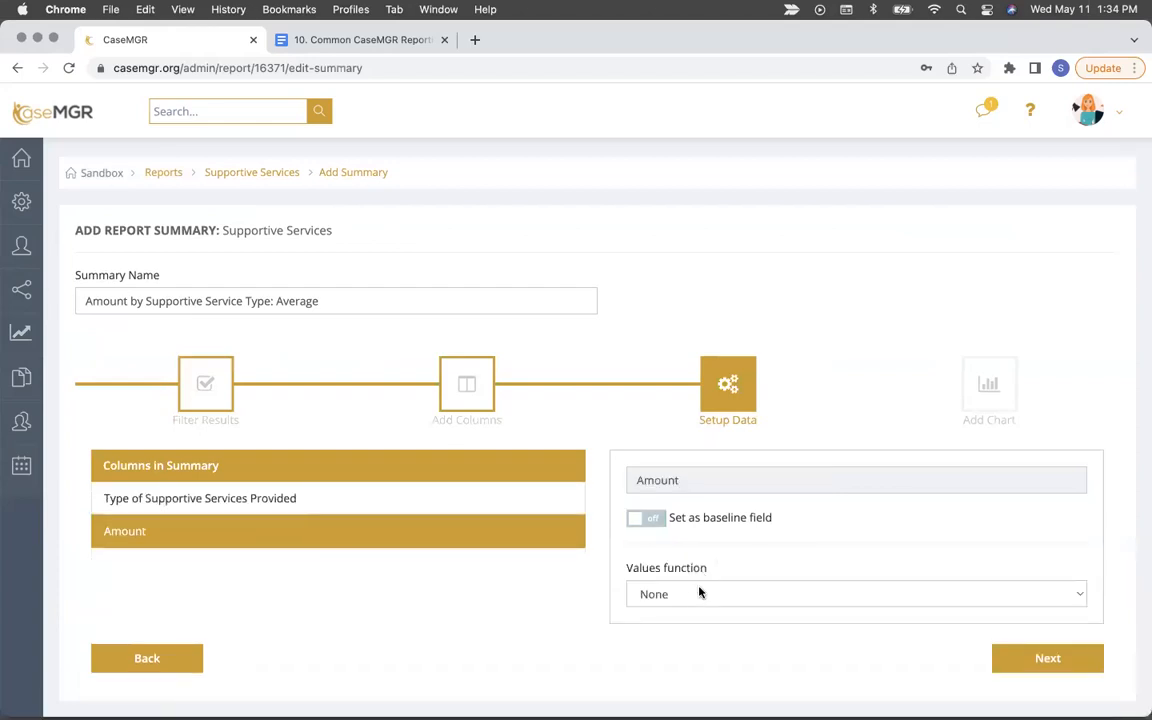
left_click(699, 593)
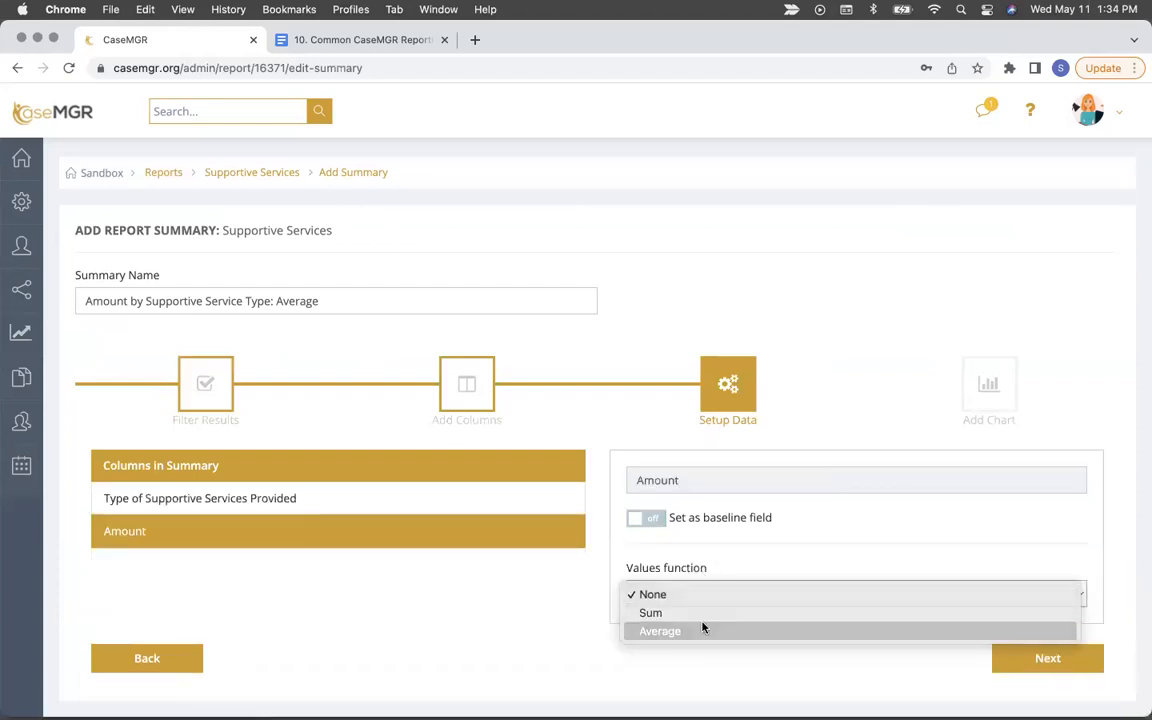
left_click(703, 627)
left_click(1082, 619)
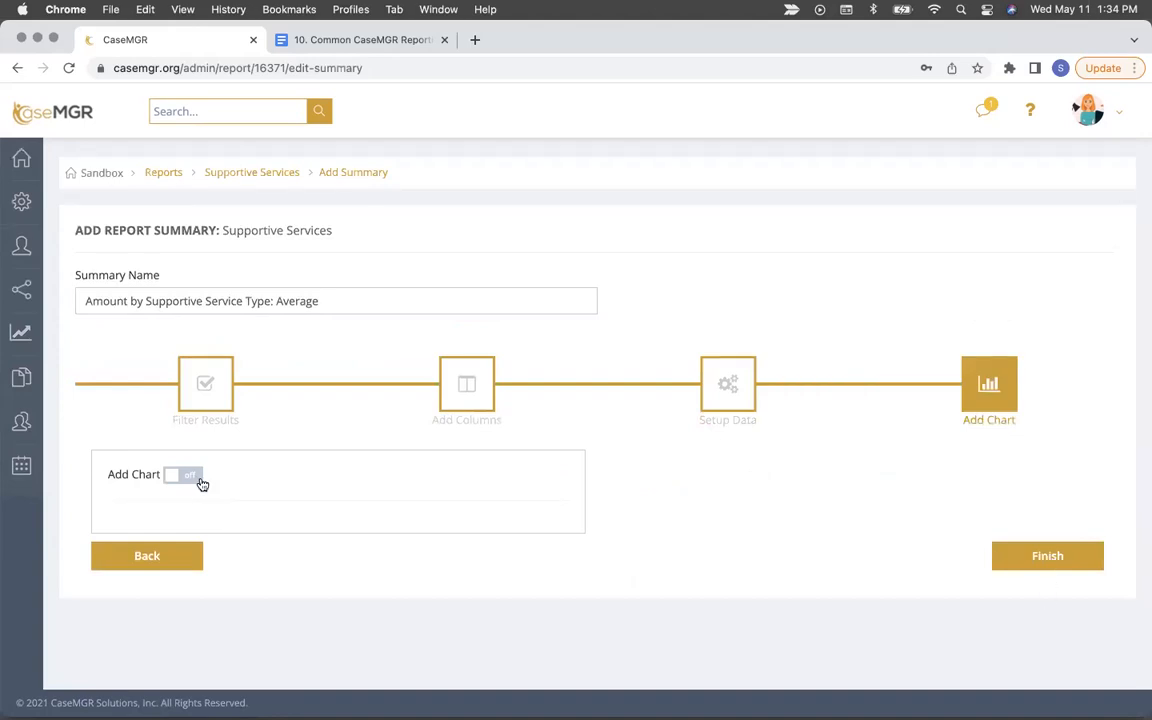
left_click(1031, 558)
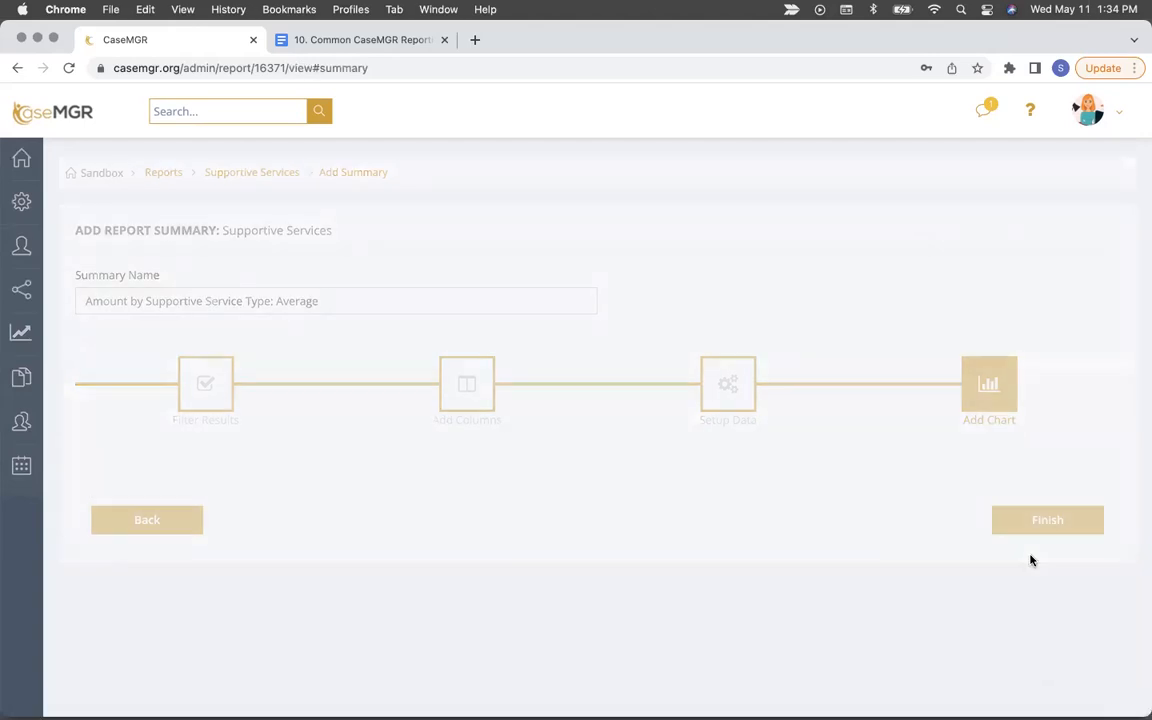
Step: Review the average amounts per supportive service type and compare them with the sum summary
scroll(1031, 560, "down", 2)
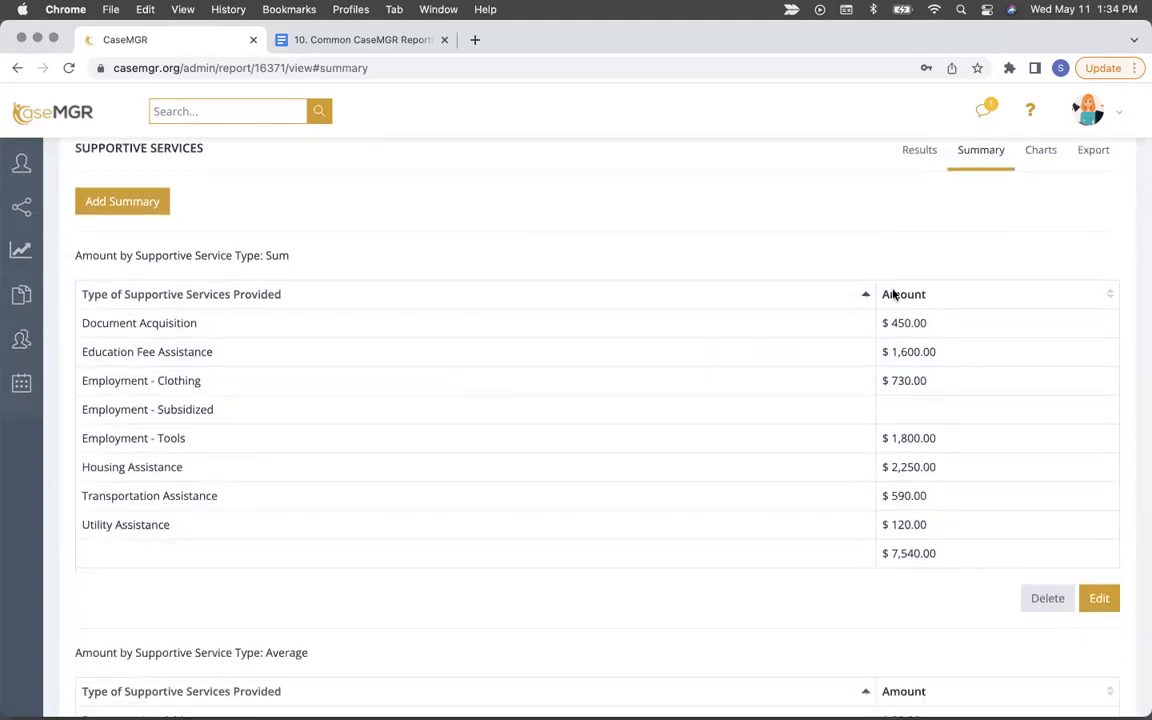
scroll(990, 298, "down", 6)
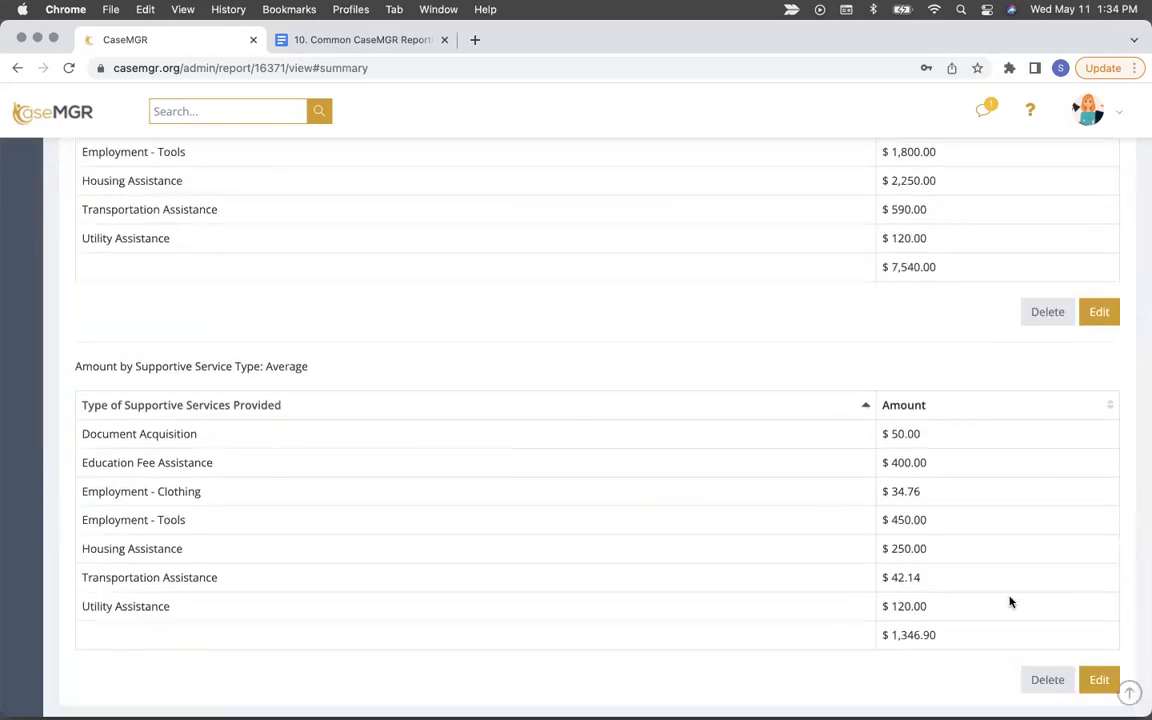
scroll(771, 499, "down", 1)
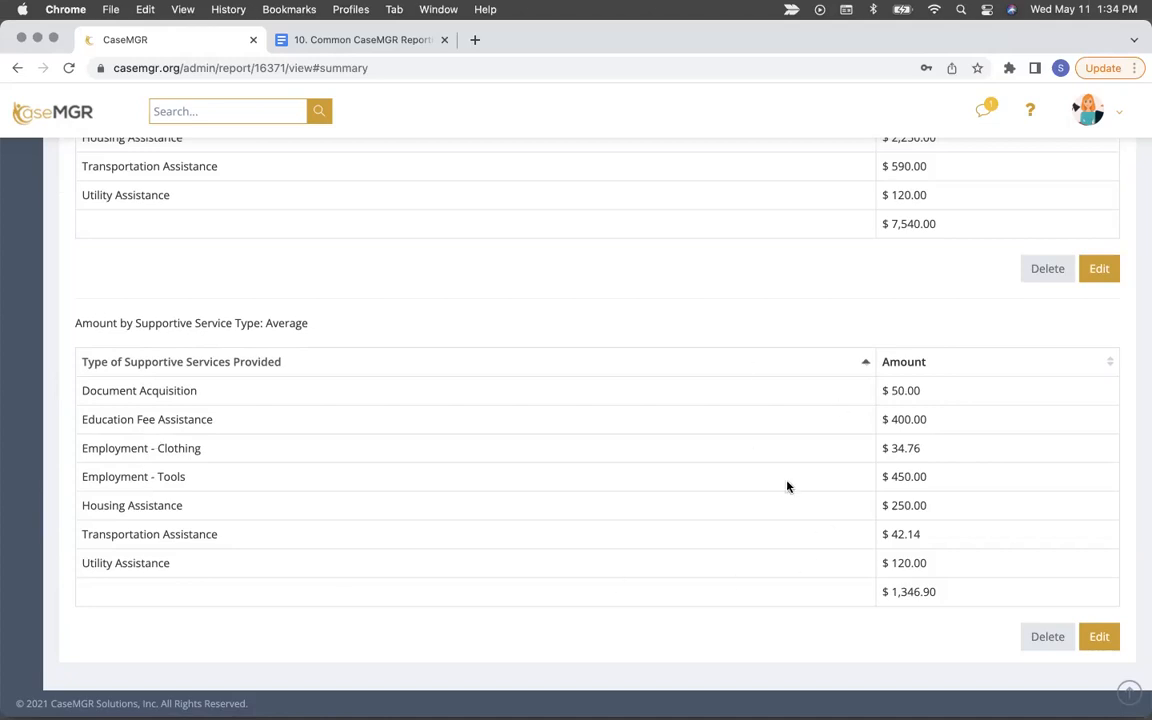
scroll(787, 487, "up", 1)
scroll(787, 487, "down", 1)
scroll(905, 496, "up", 5)
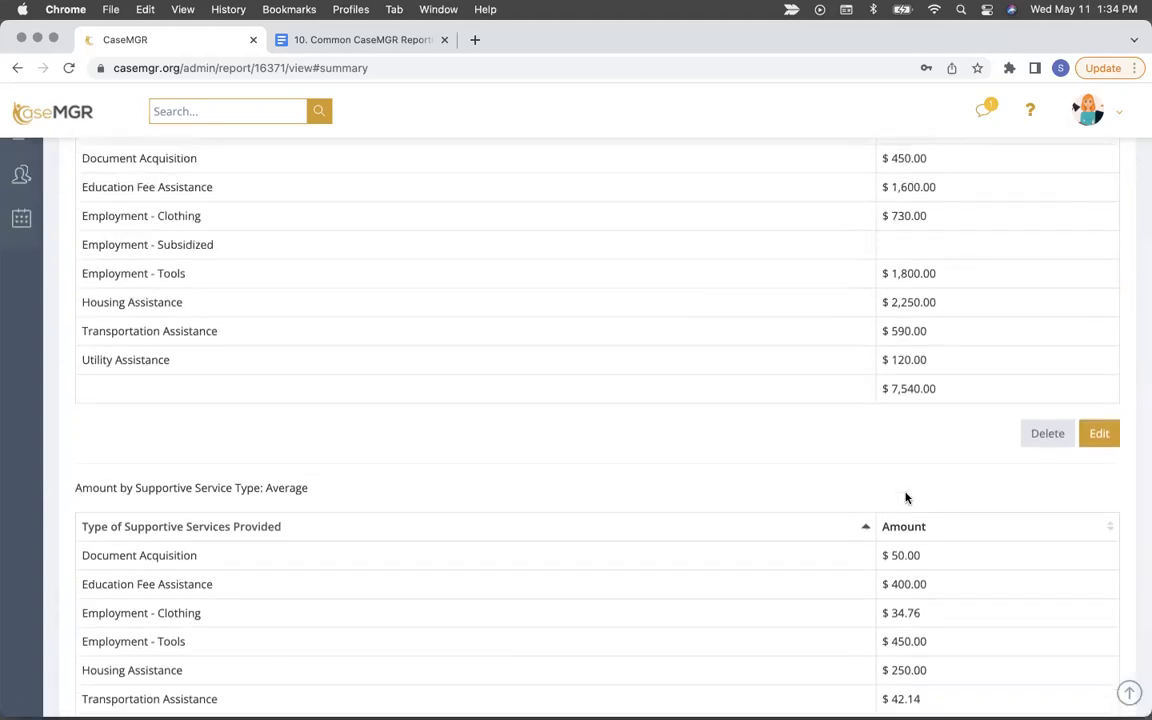
scroll(905, 496, "up", 5)
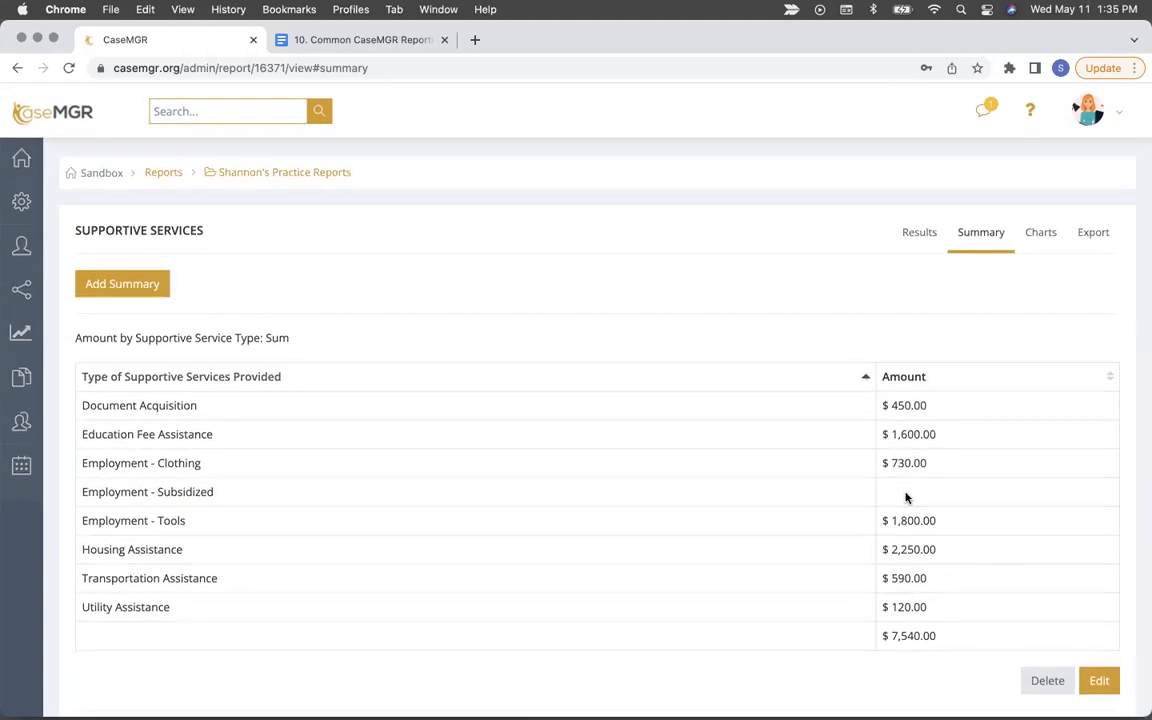
Step: Reopen the Supportive Services report for editing from its results, keep its forms, and add Gender from Participant Profile to its values
left_click(919, 236)
scroll(362, 531, "down", 2)
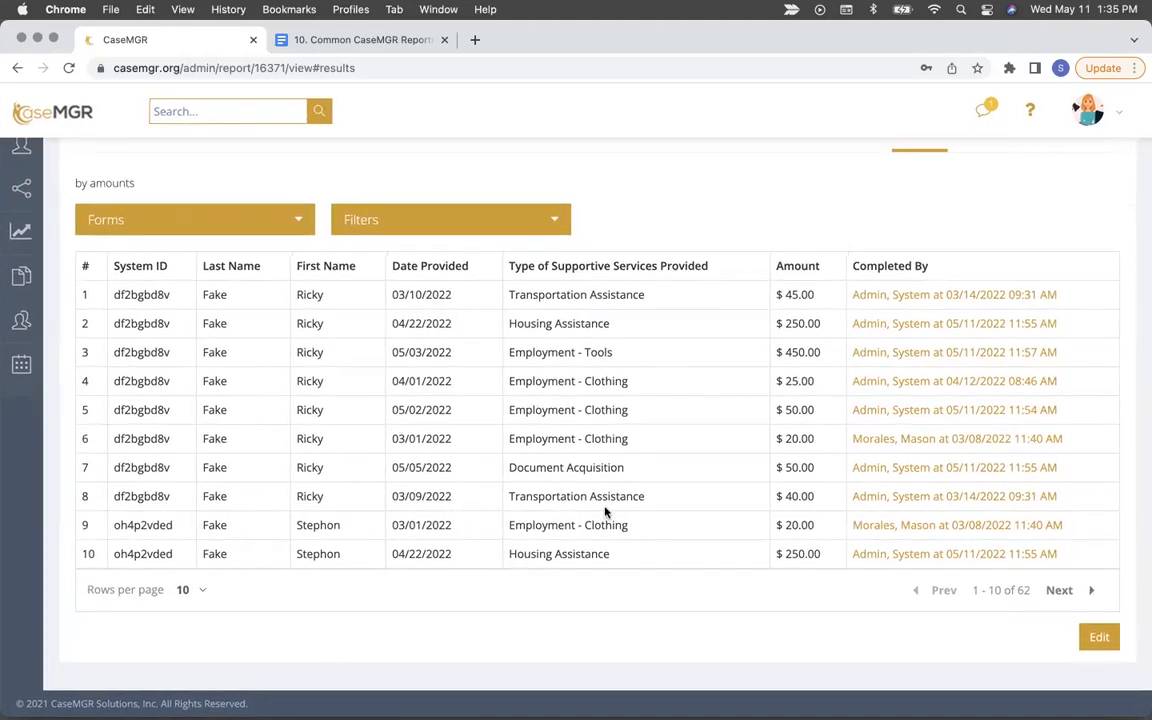
scroll(598, 511, "up", 1)
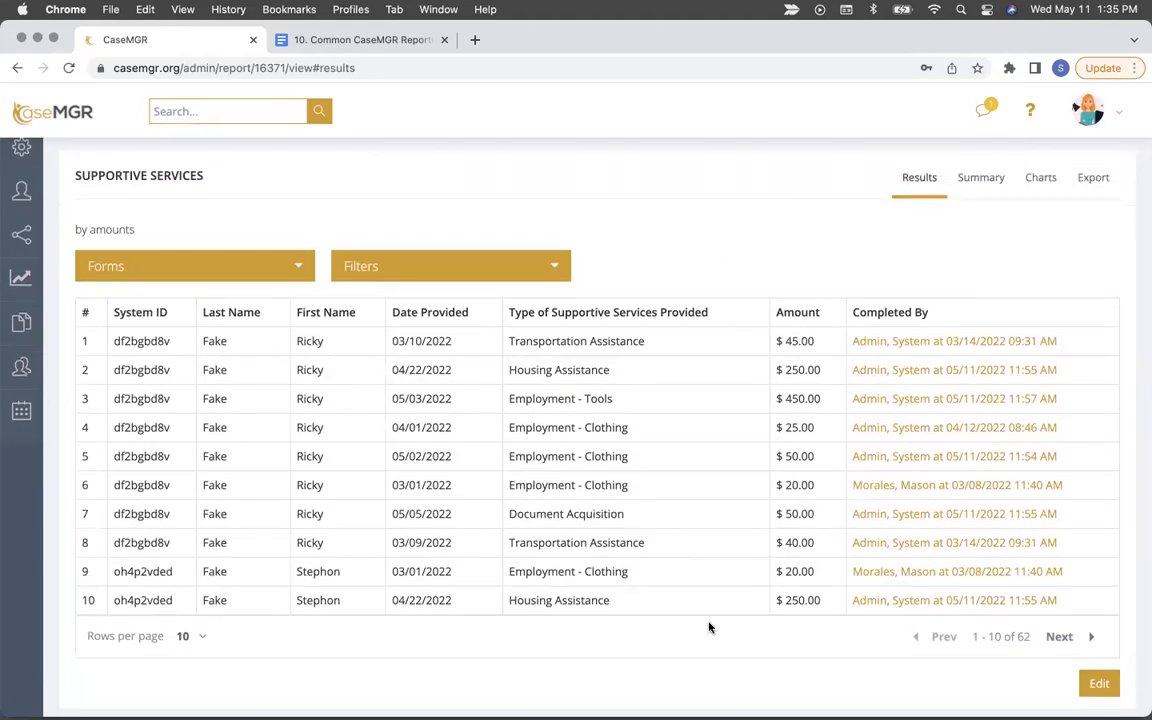
scroll(734, 616, "down", 1)
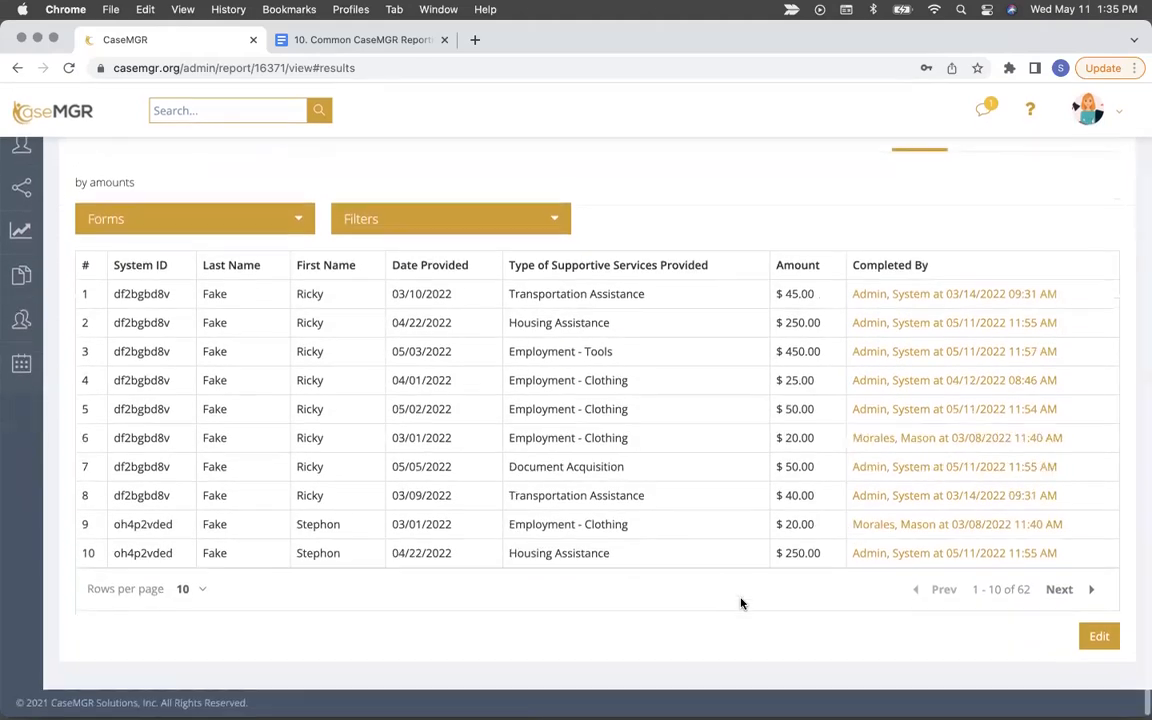
left_click(1101, 637)
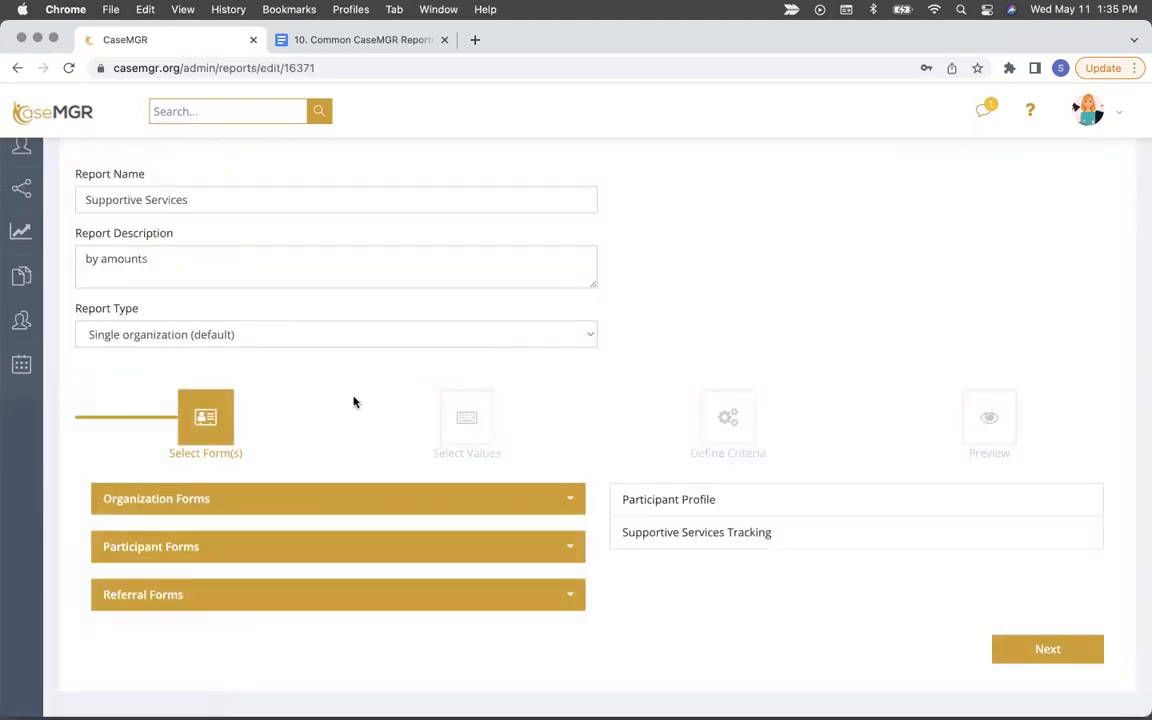
scroll(294, 474, "down", 1)
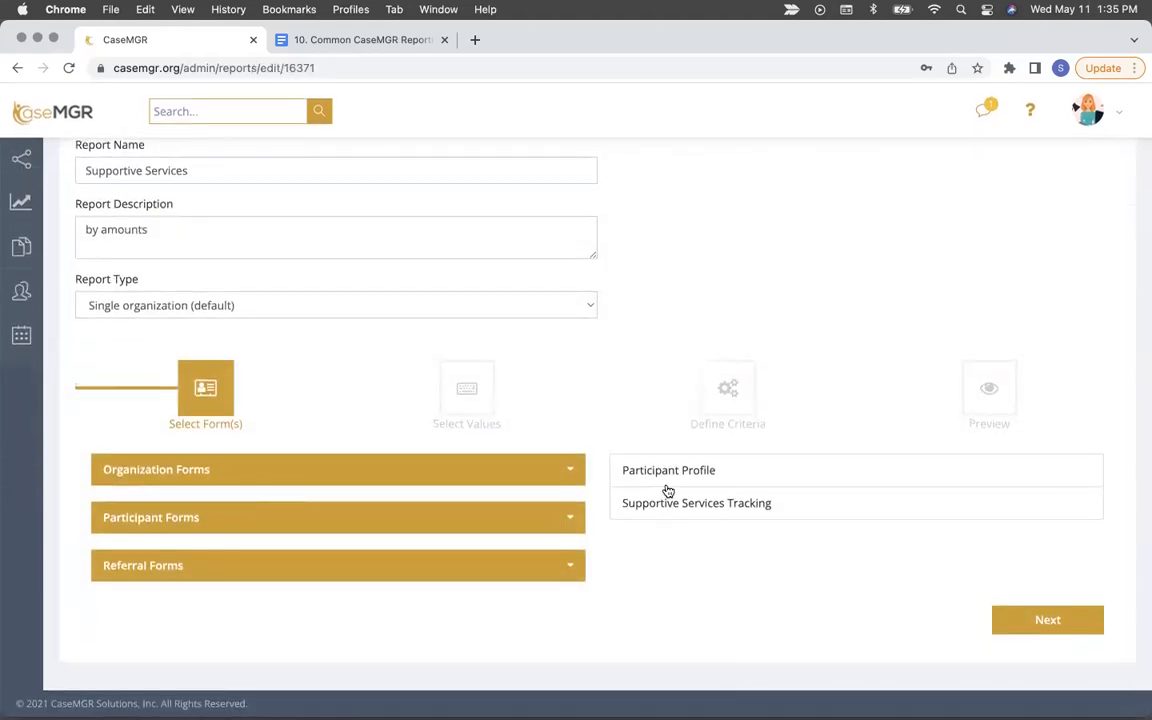
left_click(1024, 622)
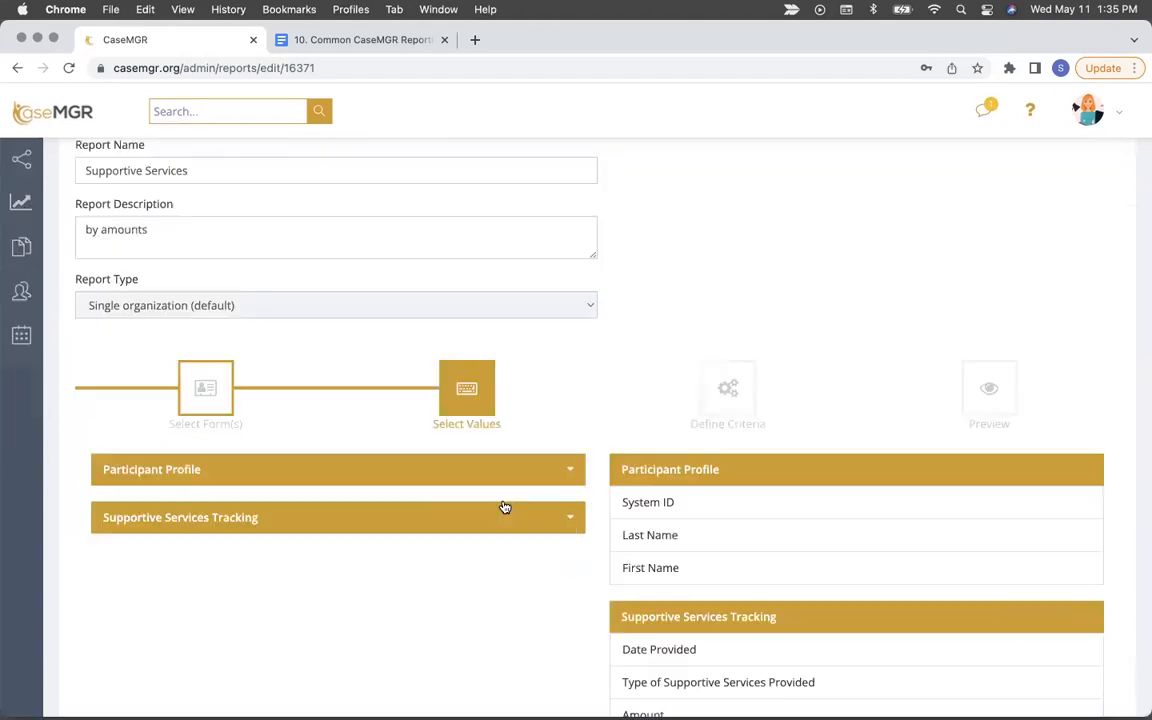
left_click(308, 466)
scroll(306, 464, "down", 5)
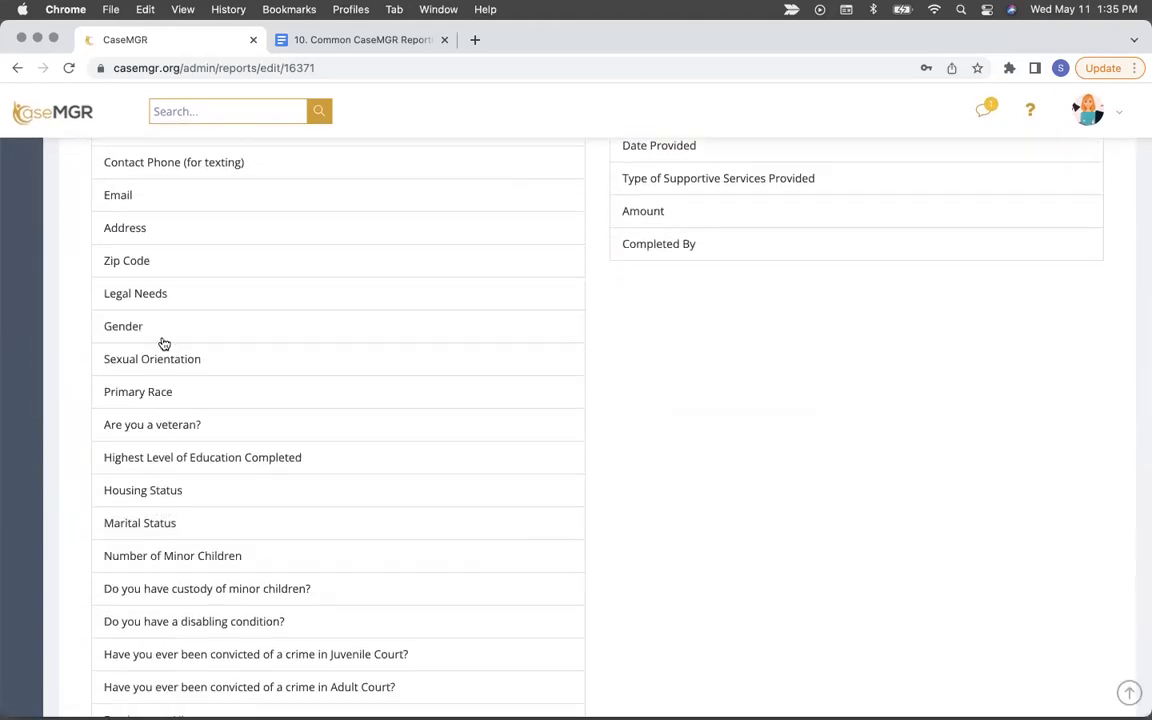
scroll(517, 342, "up", 6)
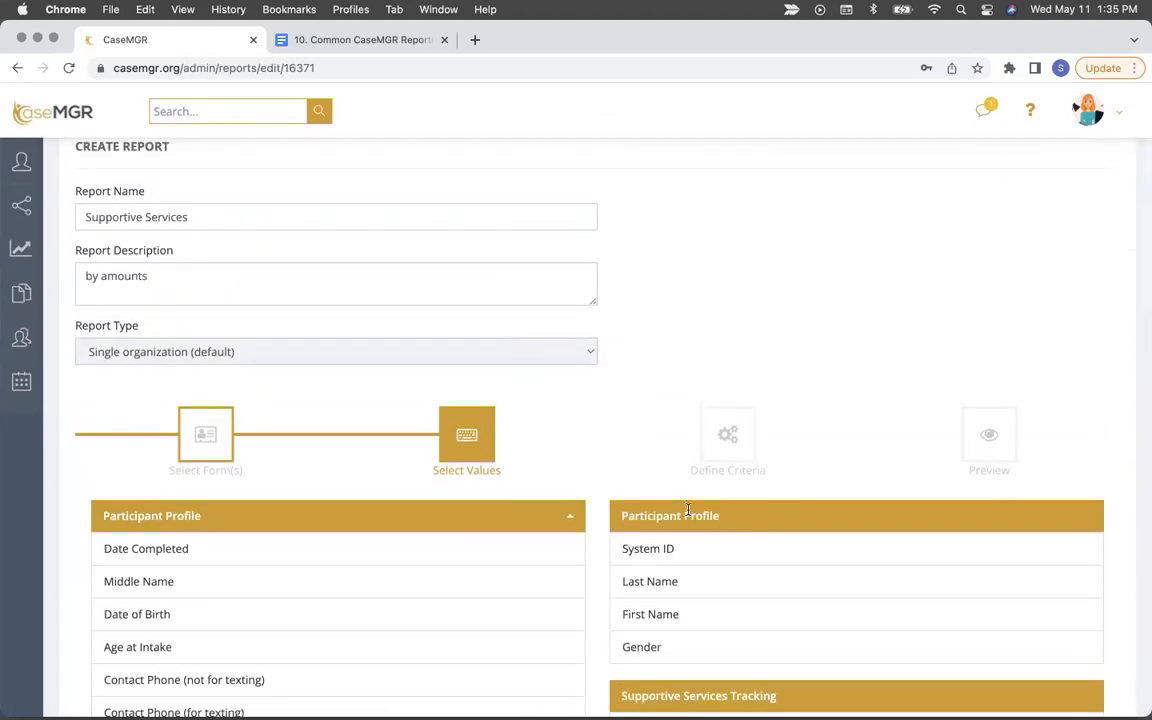
Step: Leave the report criteria unchanged, check the Gender column in the preview, and finish the report
scroll(841, 676, "down", 15)
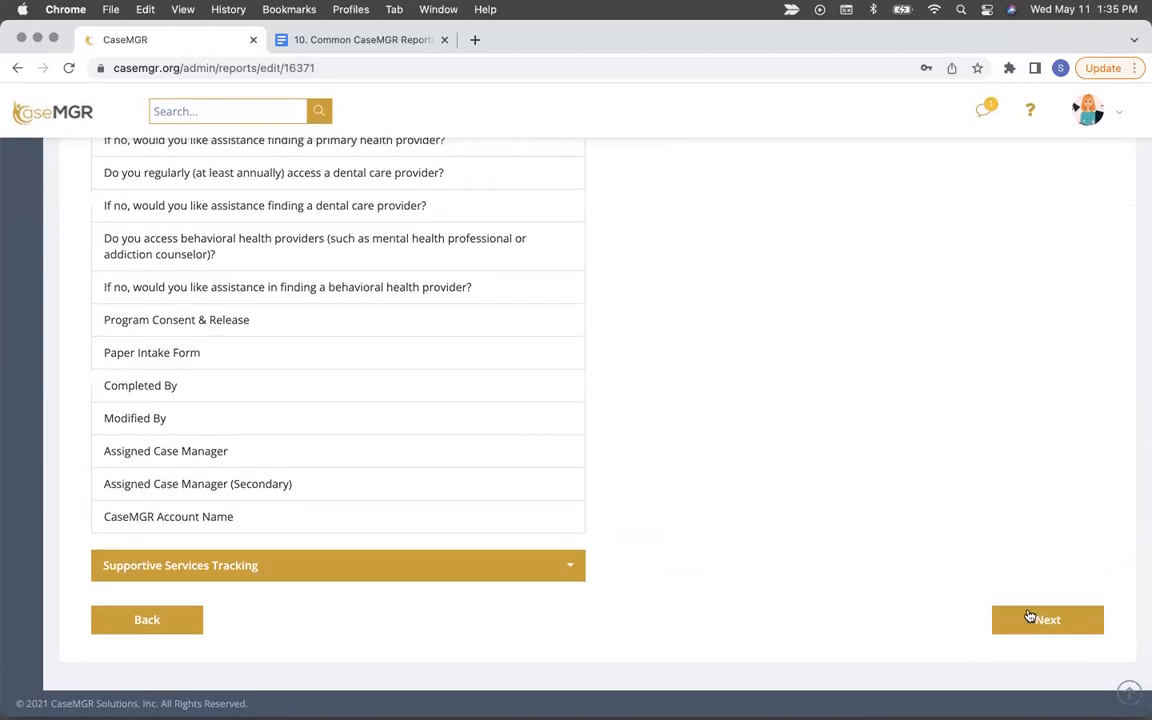
left_click(1028, 615)
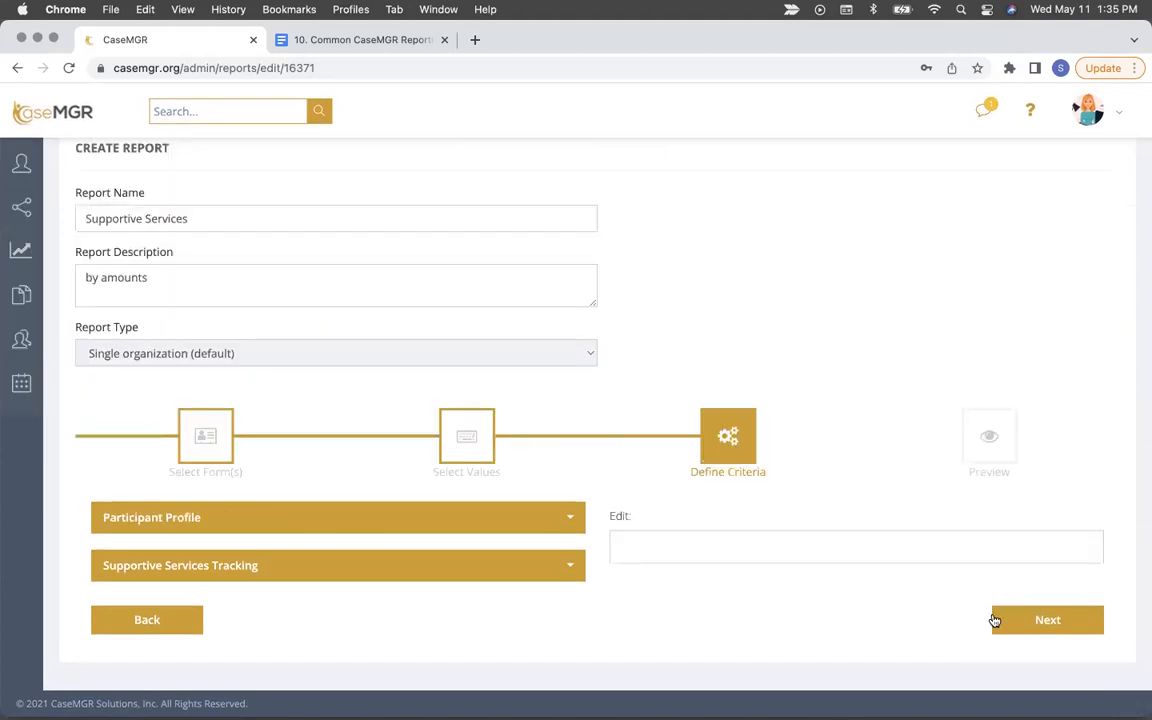
left_click(1047, 622)
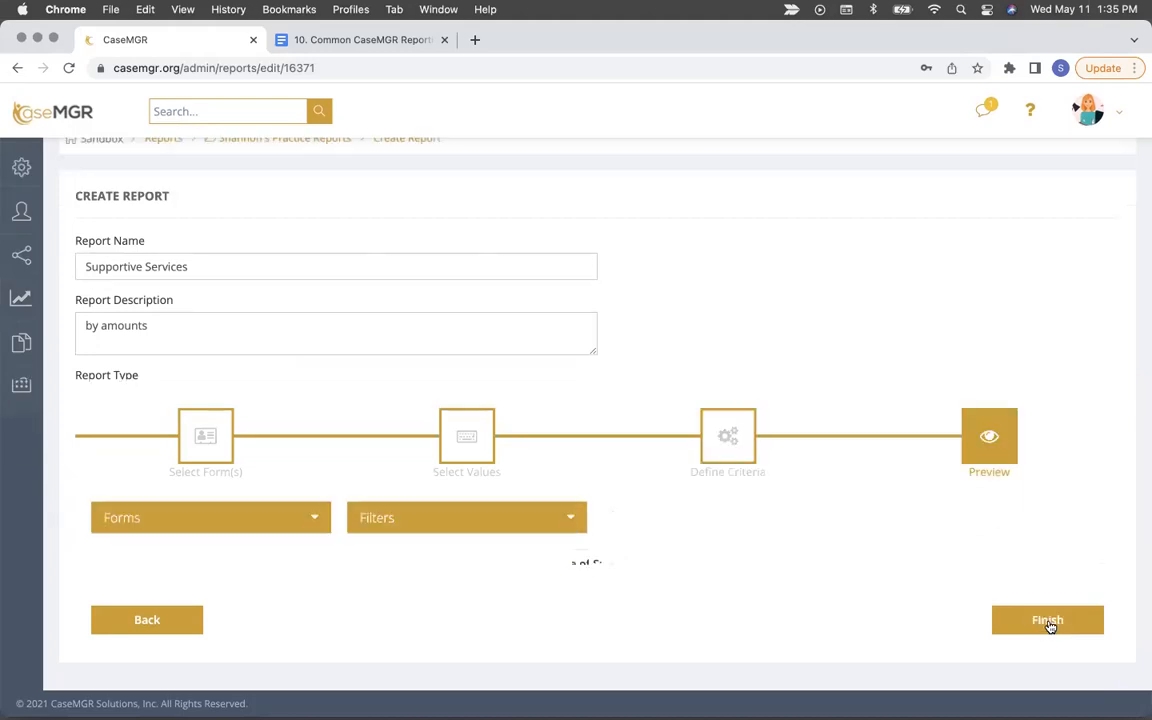
scroll(1047, 622, "down", 5)
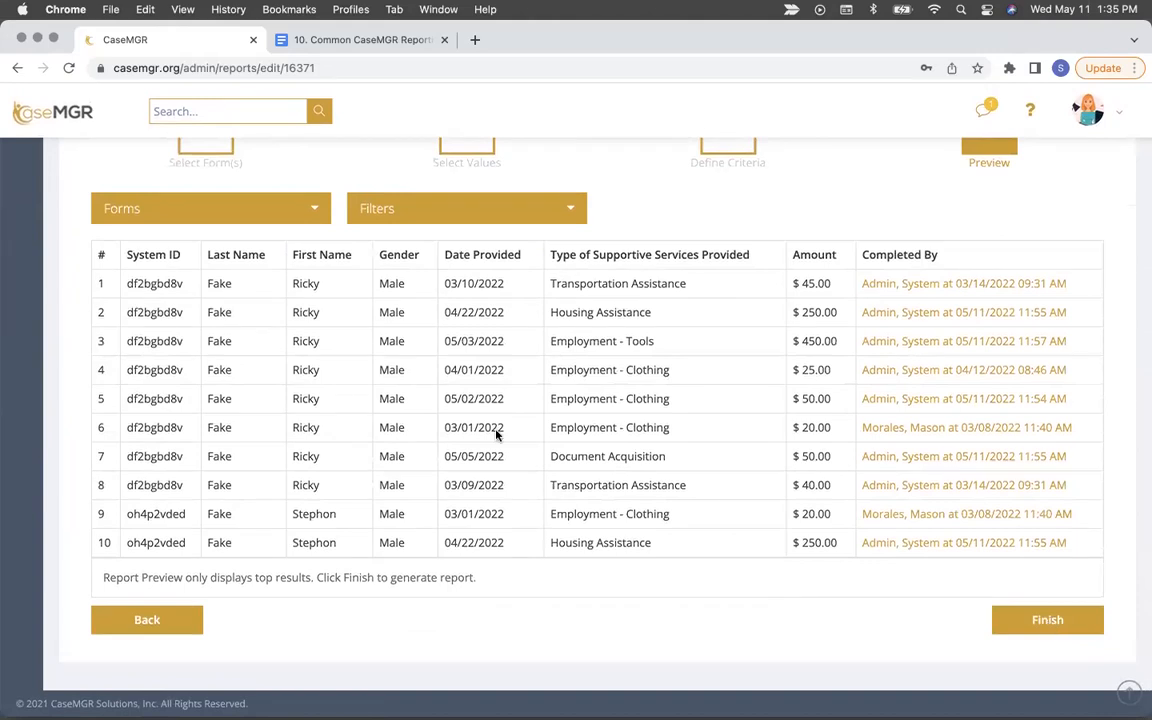
left_click(1052, 622)
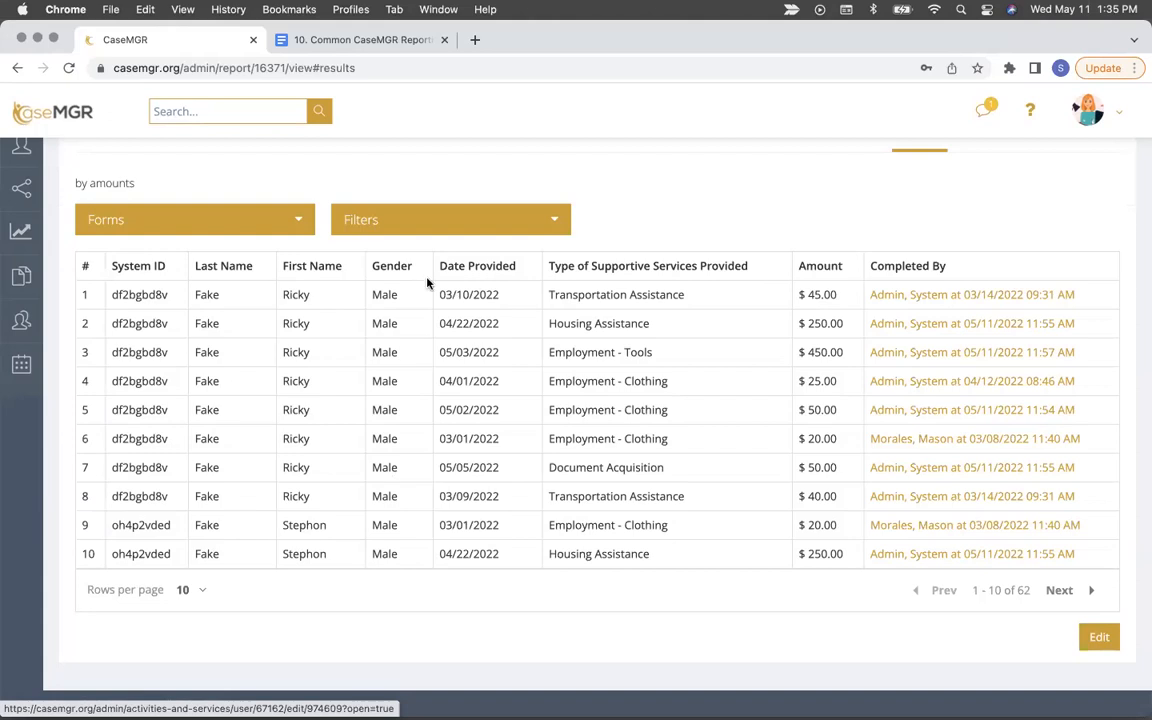
scroll(398, 556, "up", 3)
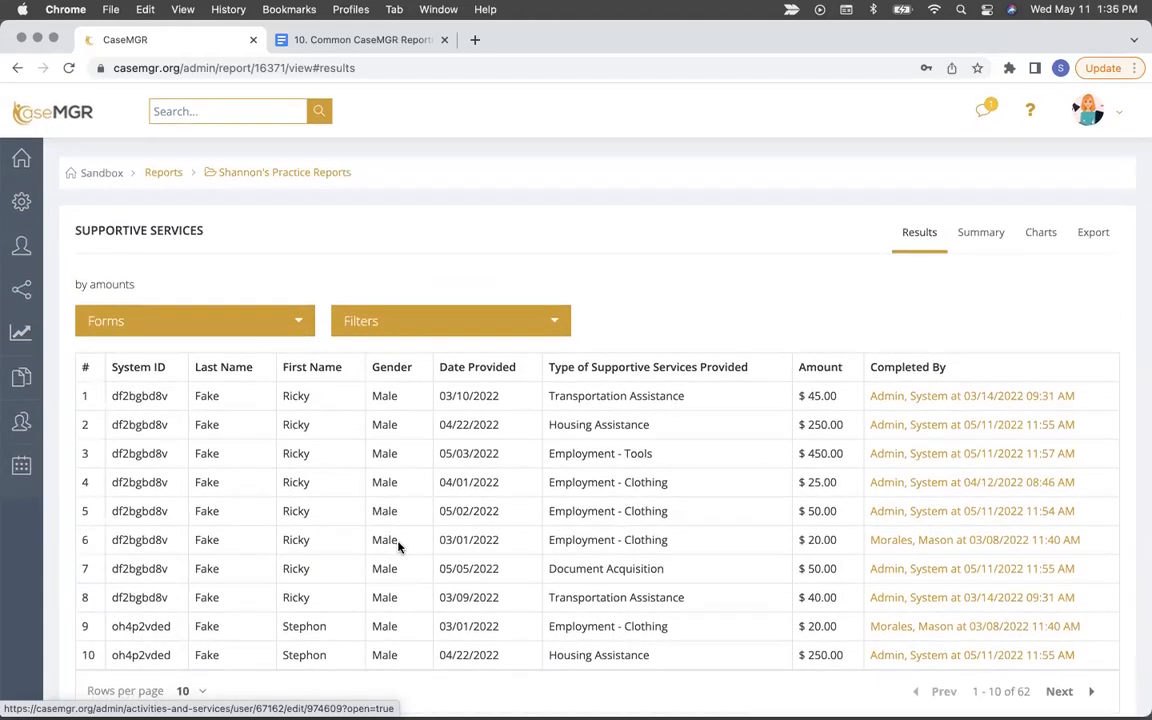
left_click(980, 229)
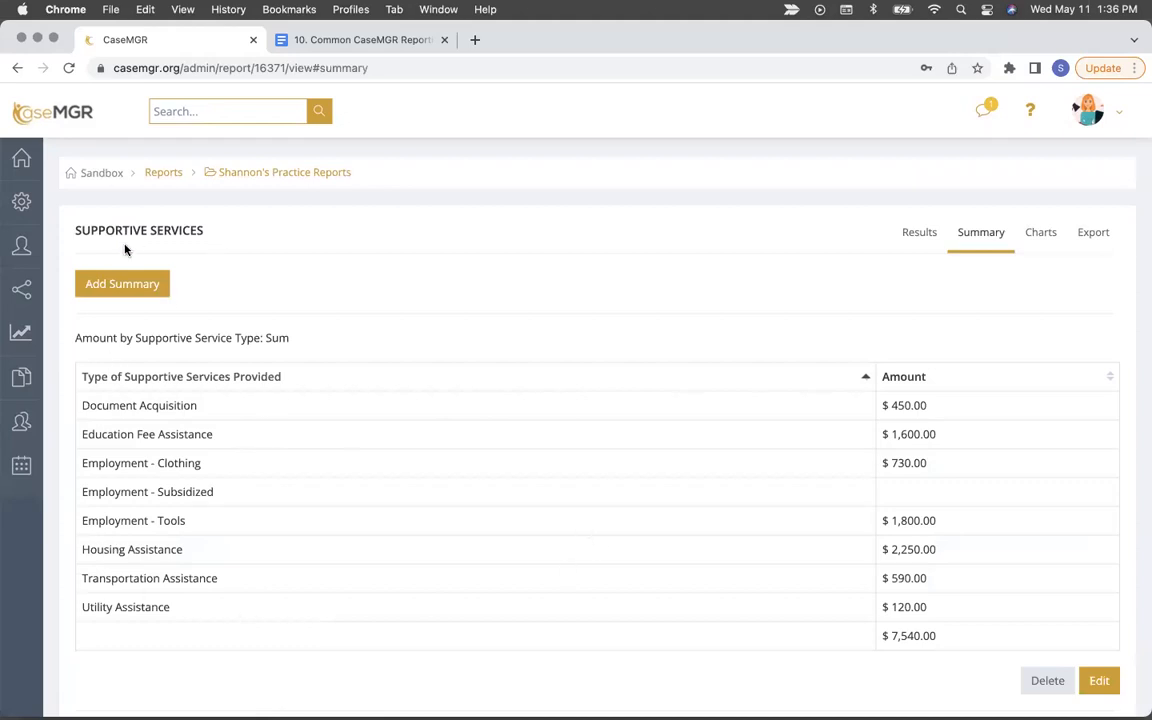
left_click(110, 284)
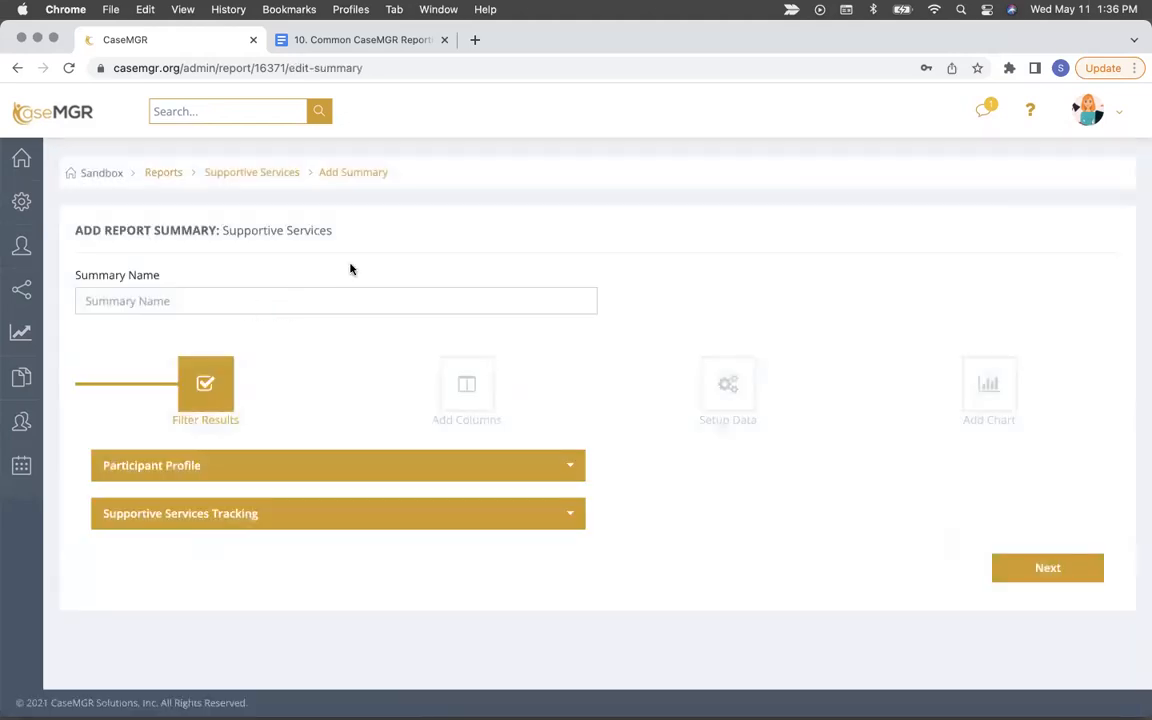
left_click(278, 174)
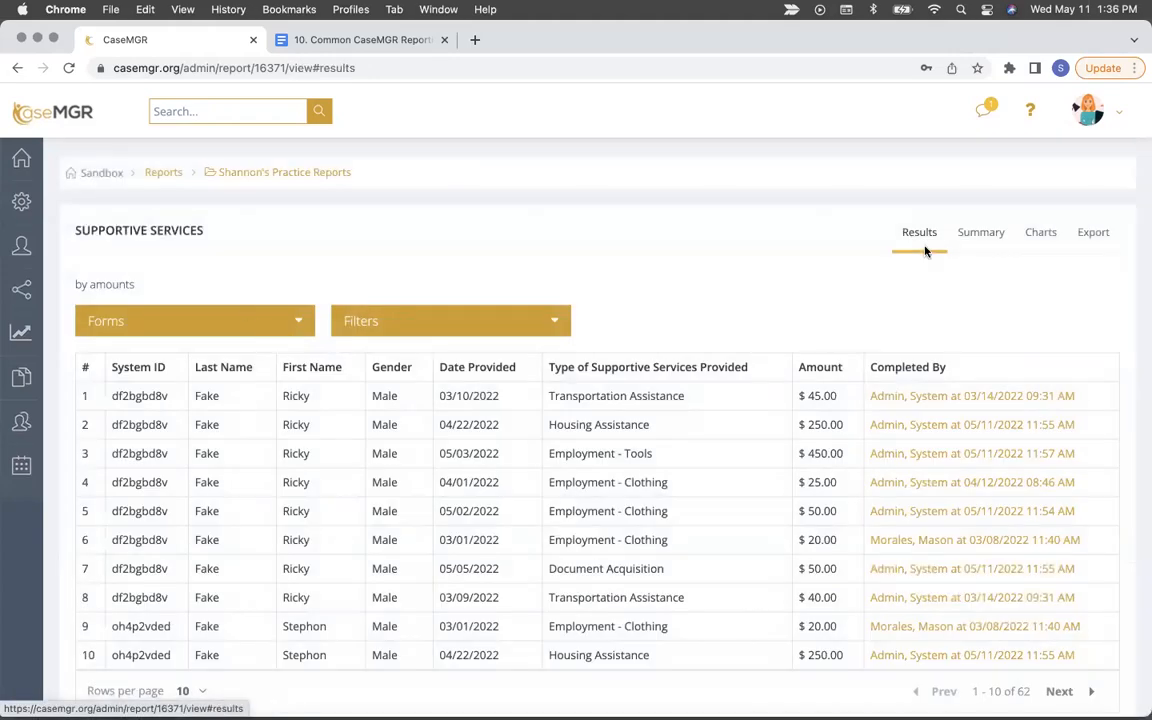
Step: Add another summary, reusing the sum summary's name with an added ending: "Amount by Supportive Service Type: Sum: Males"
left_click(978, 240)
left_click_drag(292, 339, 78, 332)
key("super+c")
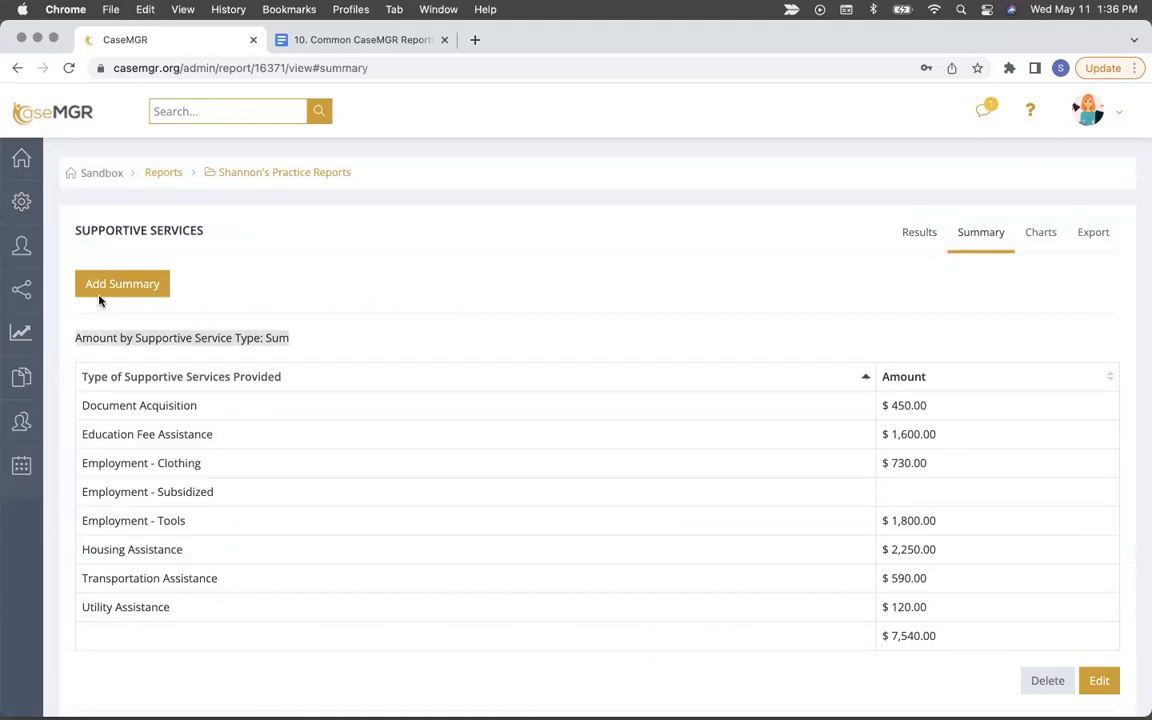
left_click(128, 285)
left_click(198, 300)
key("super+v")
type(":")
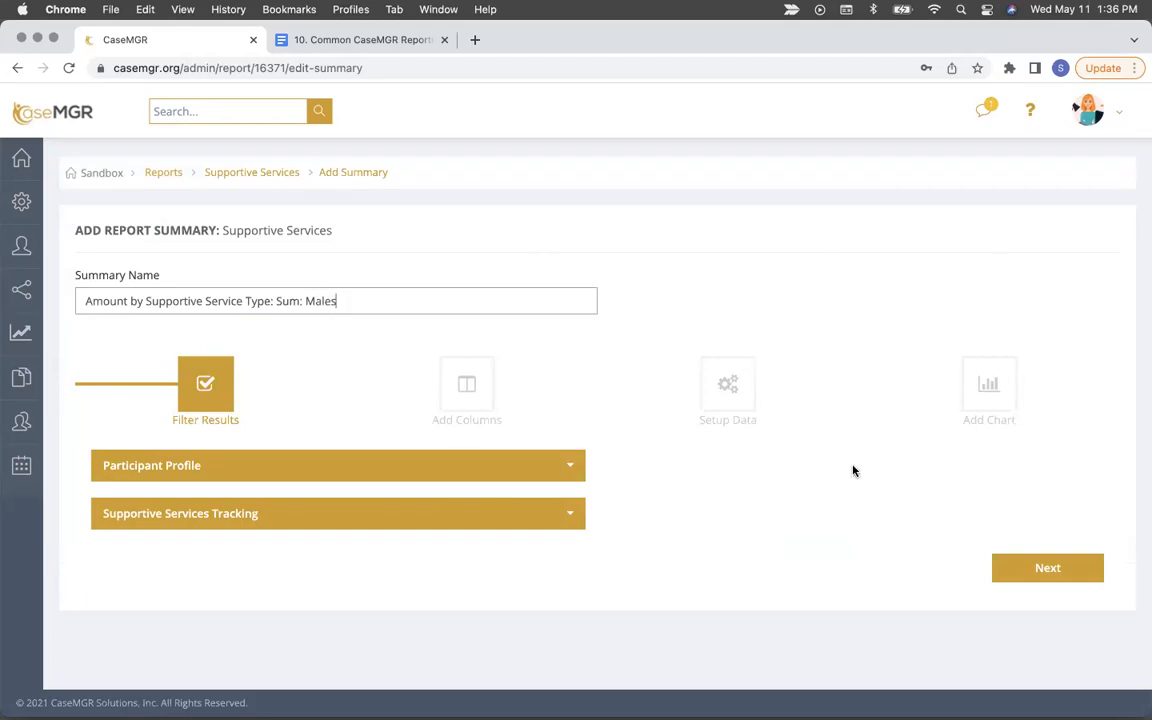
Step: Filter the new summary with a condition on the Participant Profile's Gender that equals "Male"
left_click(322, 513)
scroll(324, 522, "down", 2)
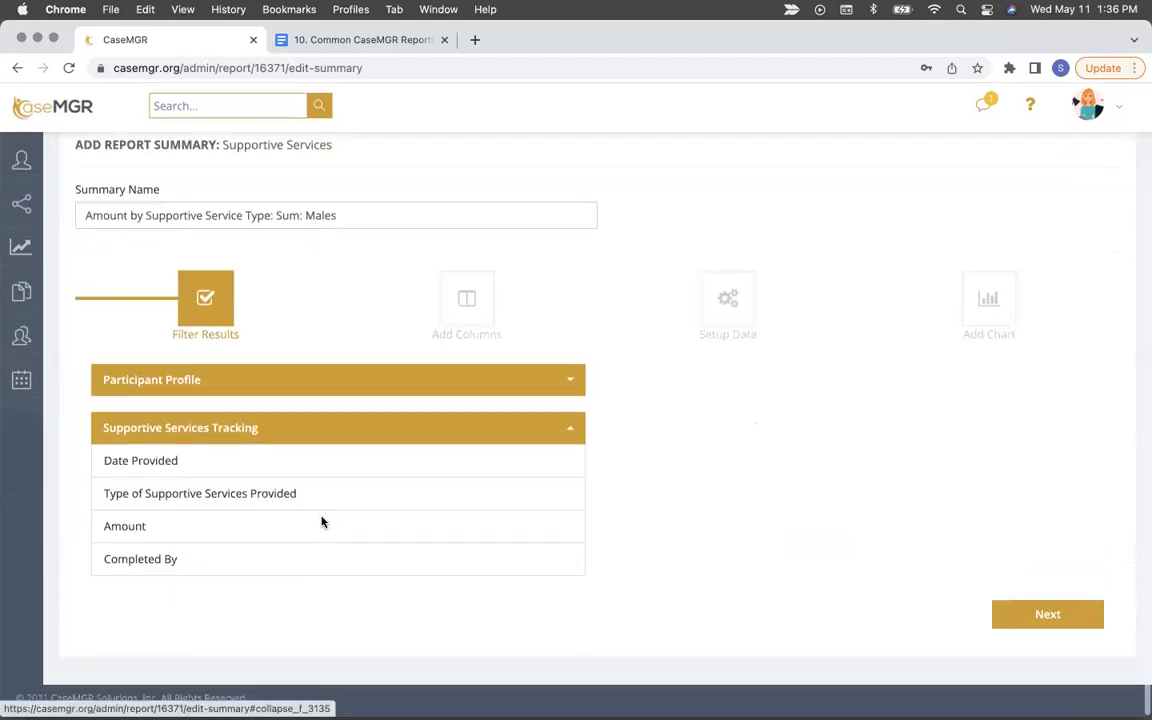
left_click(295, 390)
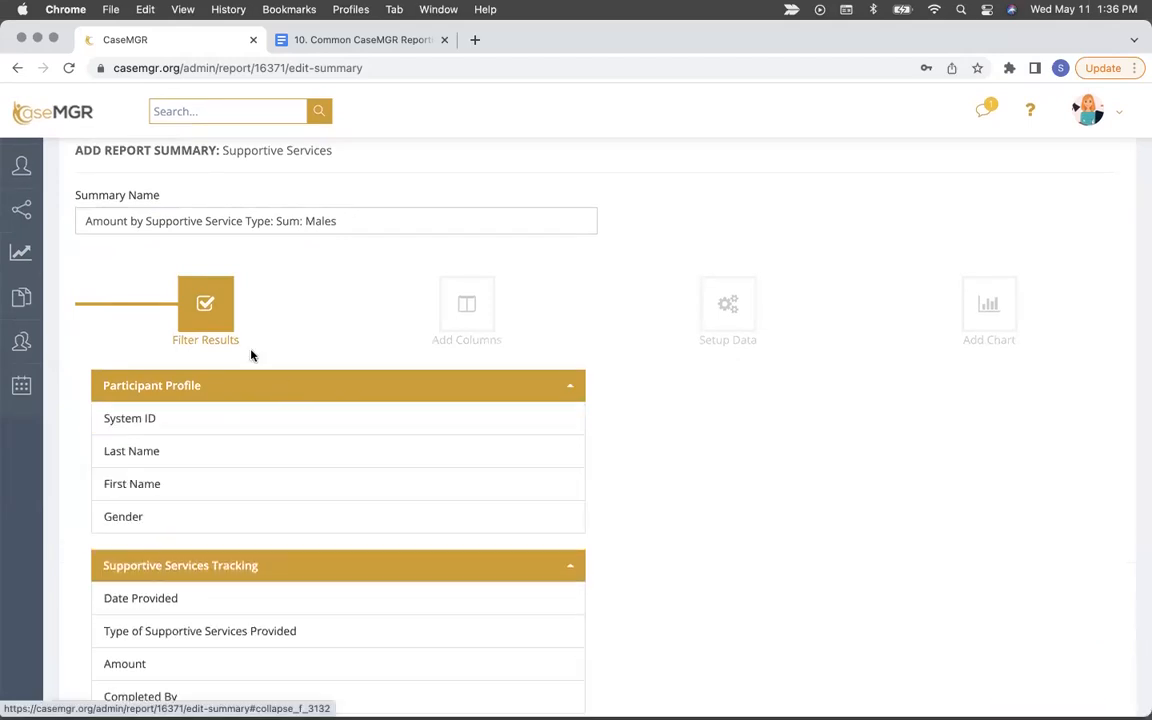
left_click(154, 516)
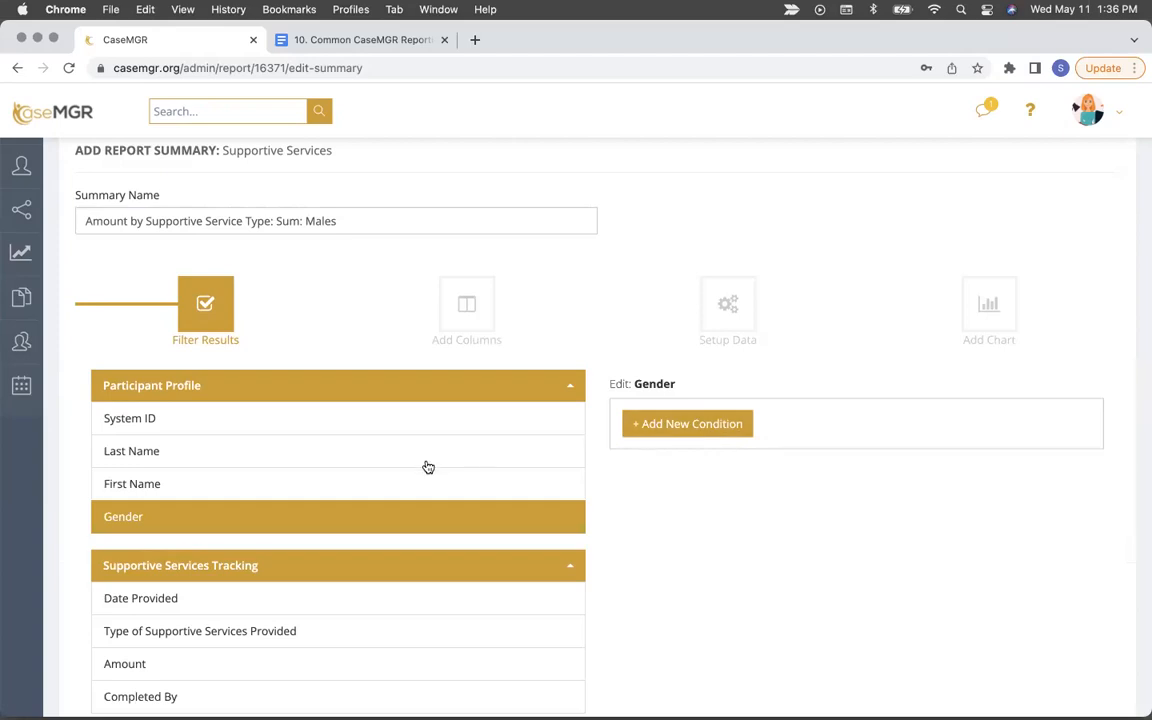
left_click(717, 428)
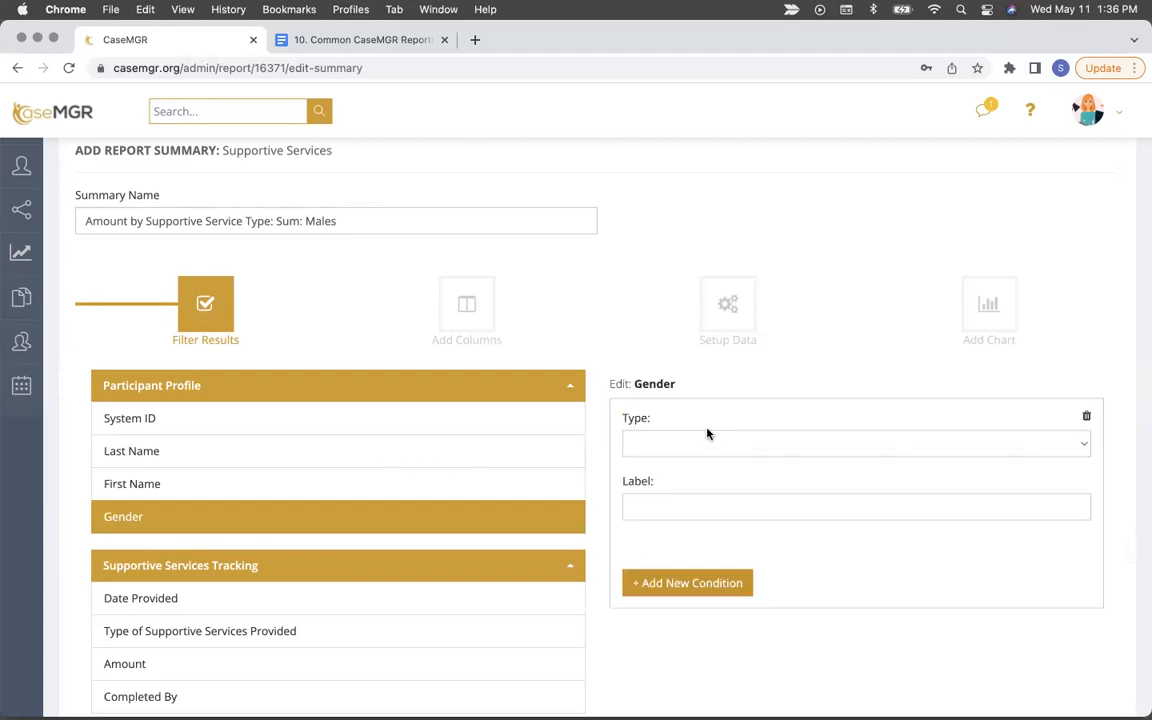
left_click(701, 444)
left_click(701, 444)
left_click(669, 508)
type("Male")
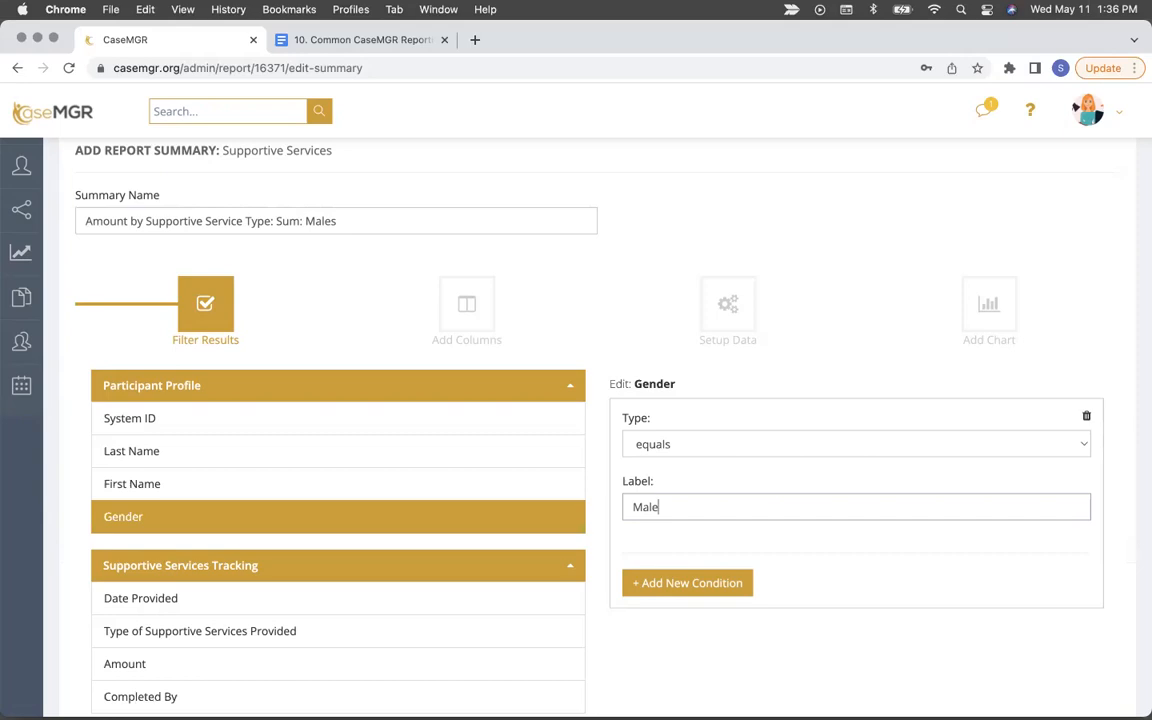
Step: Add Type of Supportive Services Provided and Amount from Supportive Services Tracking as columns of the Males summary
scroll(681, 504, "down", 3)
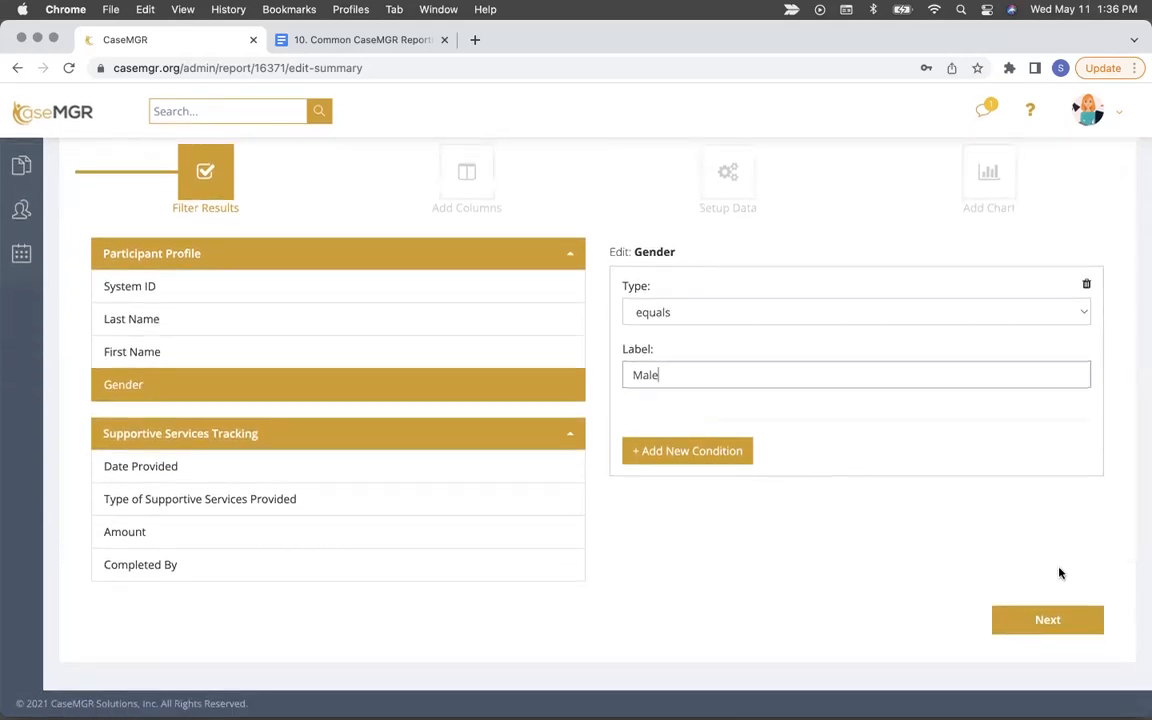
left_click(1059, 620)
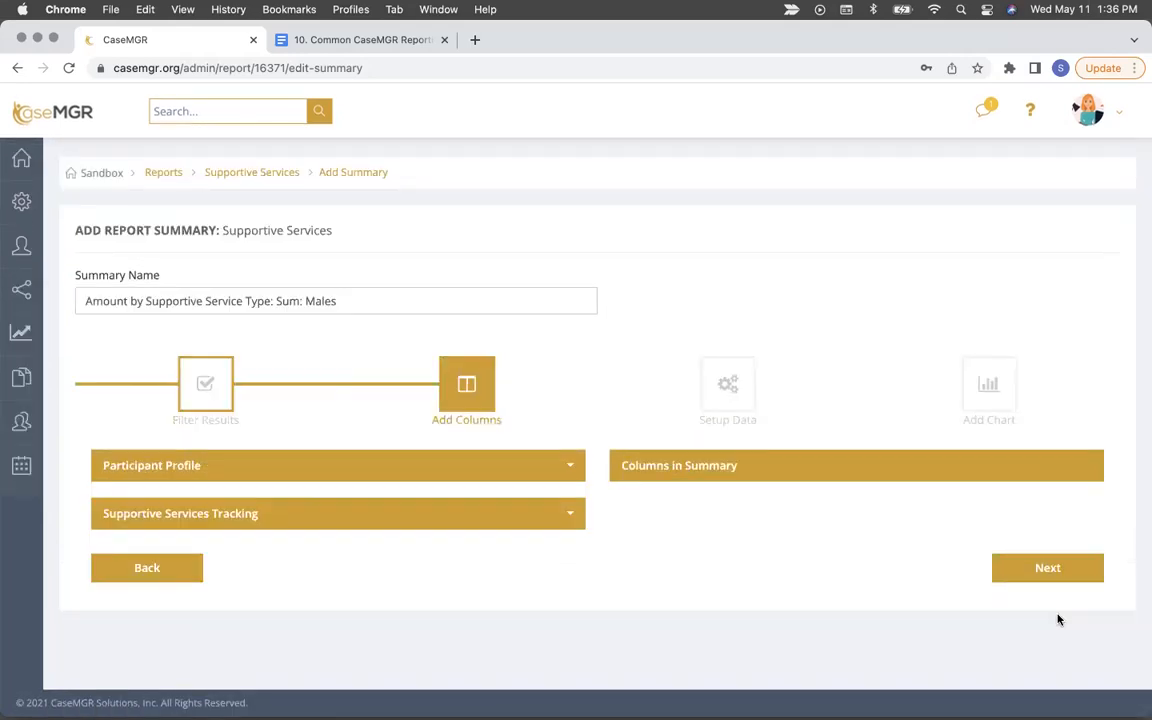
left_click(399, 507)
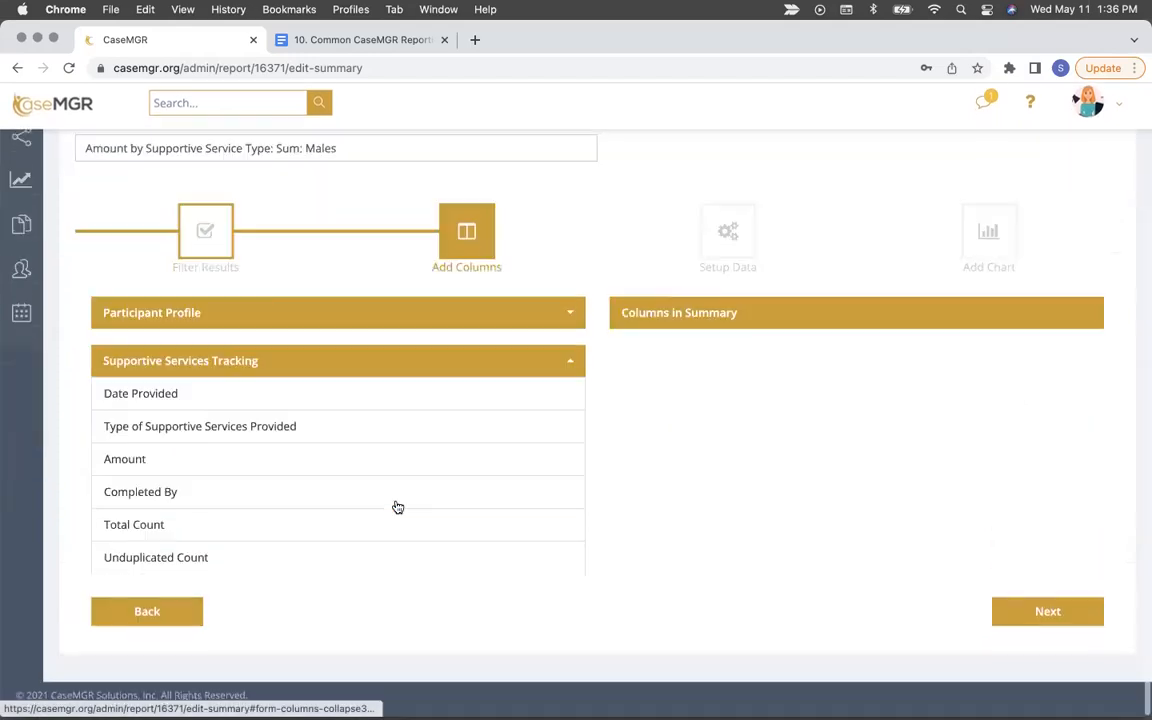
left_click(249, 437)
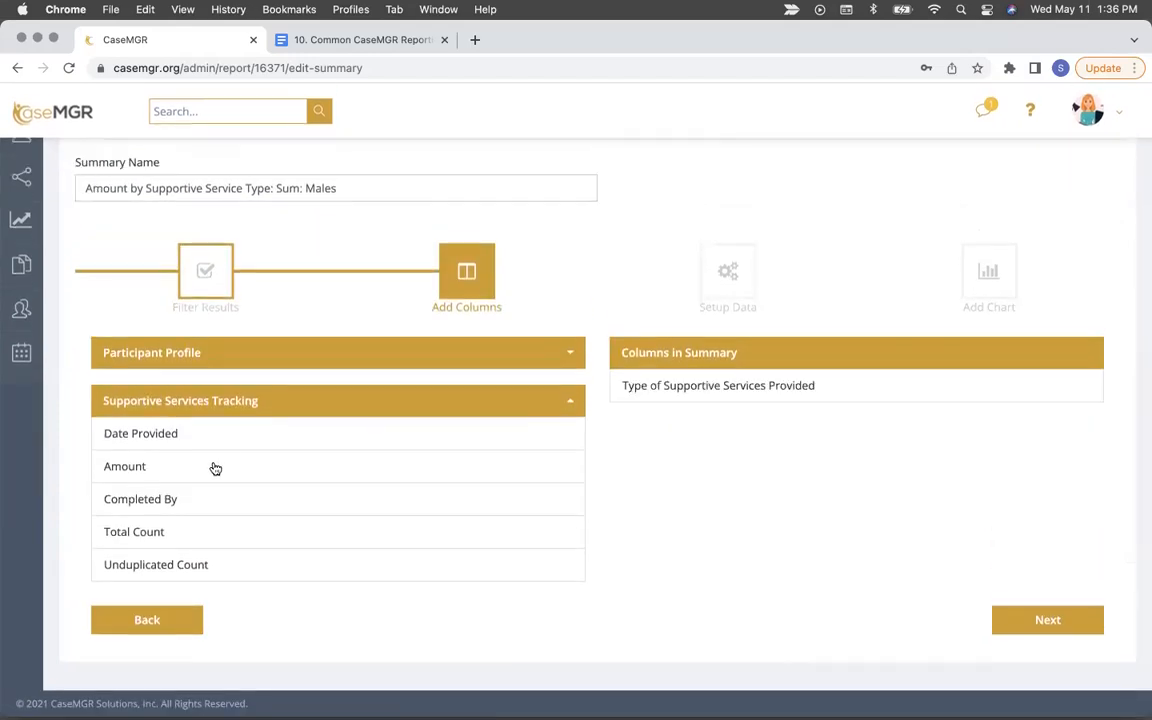
left_click(215, 467)
left_click(1063, 620)
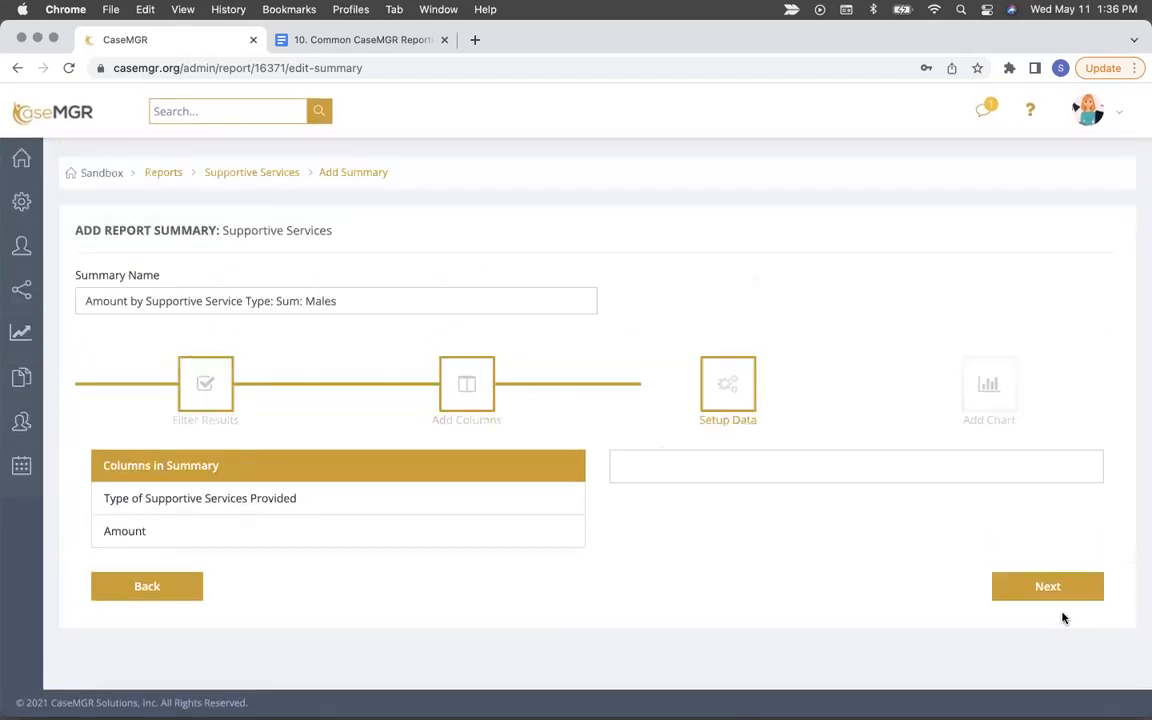
Step: Set Type of Supportive Services Provided as the baseline field without including all possible values, and finish the summary without a chart
left_click(288, 497)
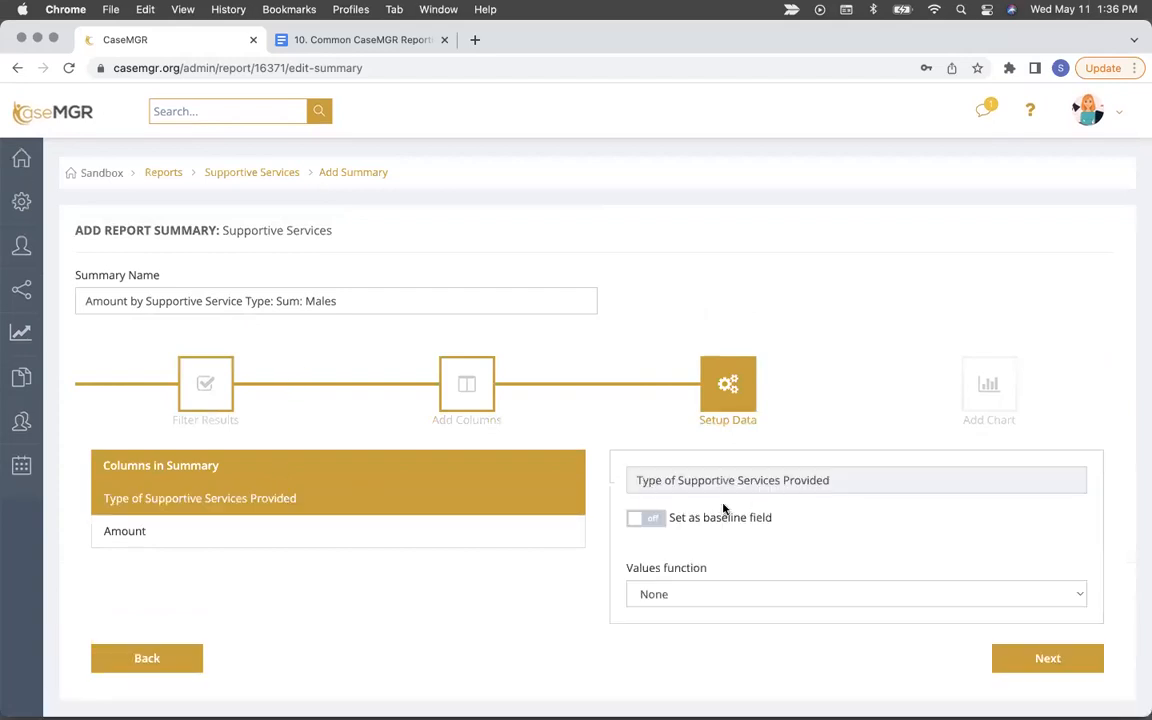
left_click(655, 519)
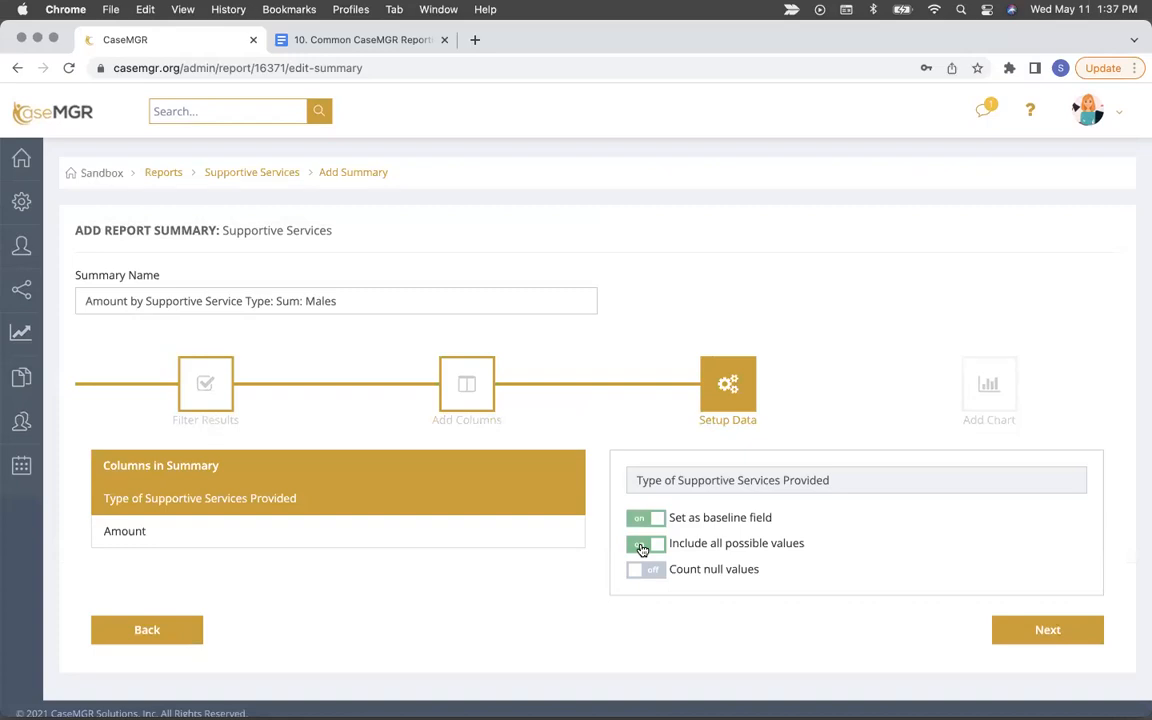
left_click(642, 546)
left_click(1047, 630)
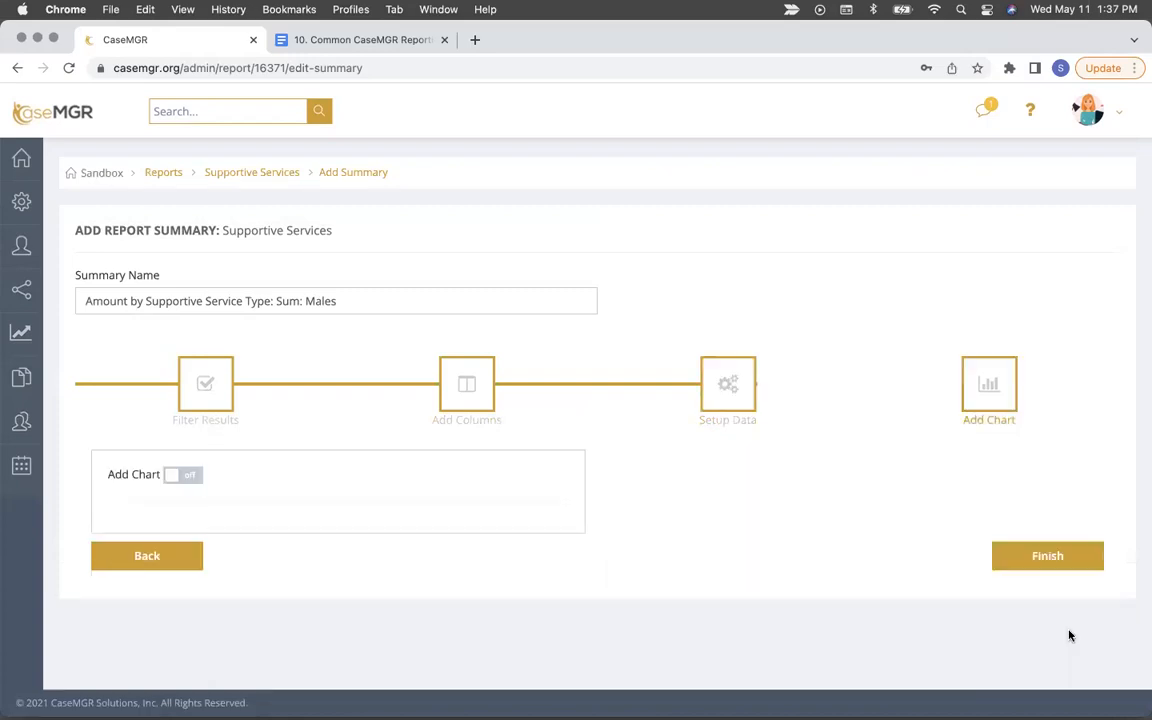
left_click(1048, 556)
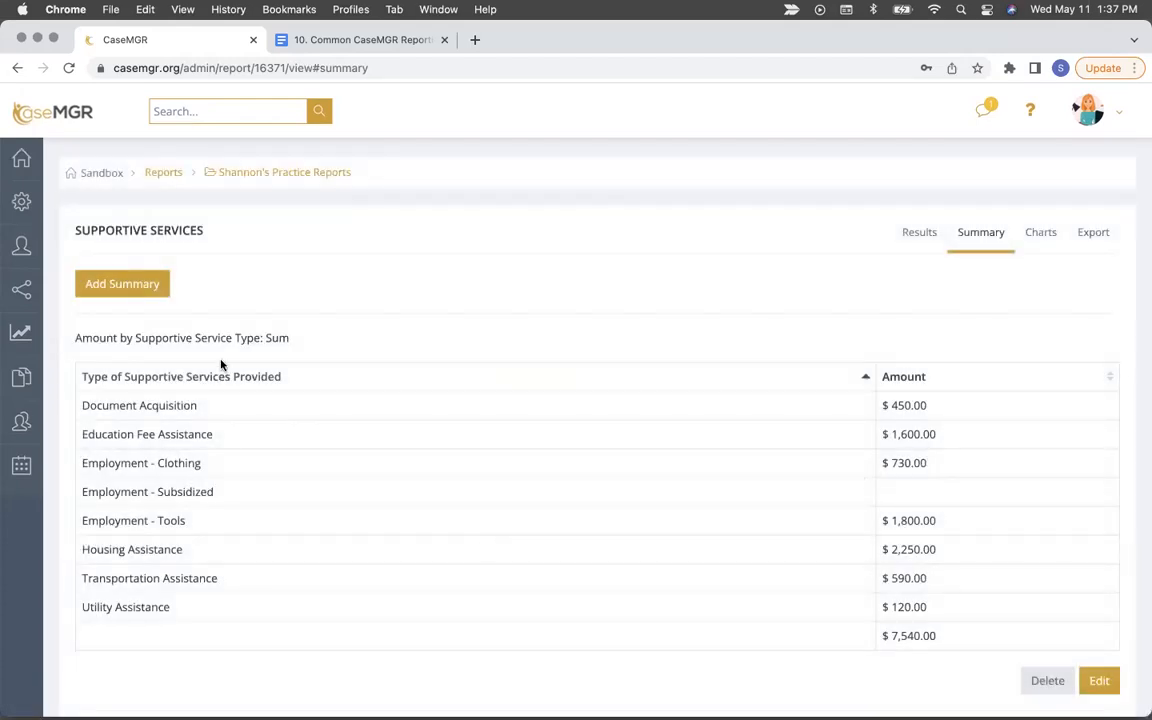
Step: Check the Males summary table, reopen that summary for editing, and keep its filter and columns
scroll(221, 365, "down", 10)
scroll(221, 365, "down", 1)
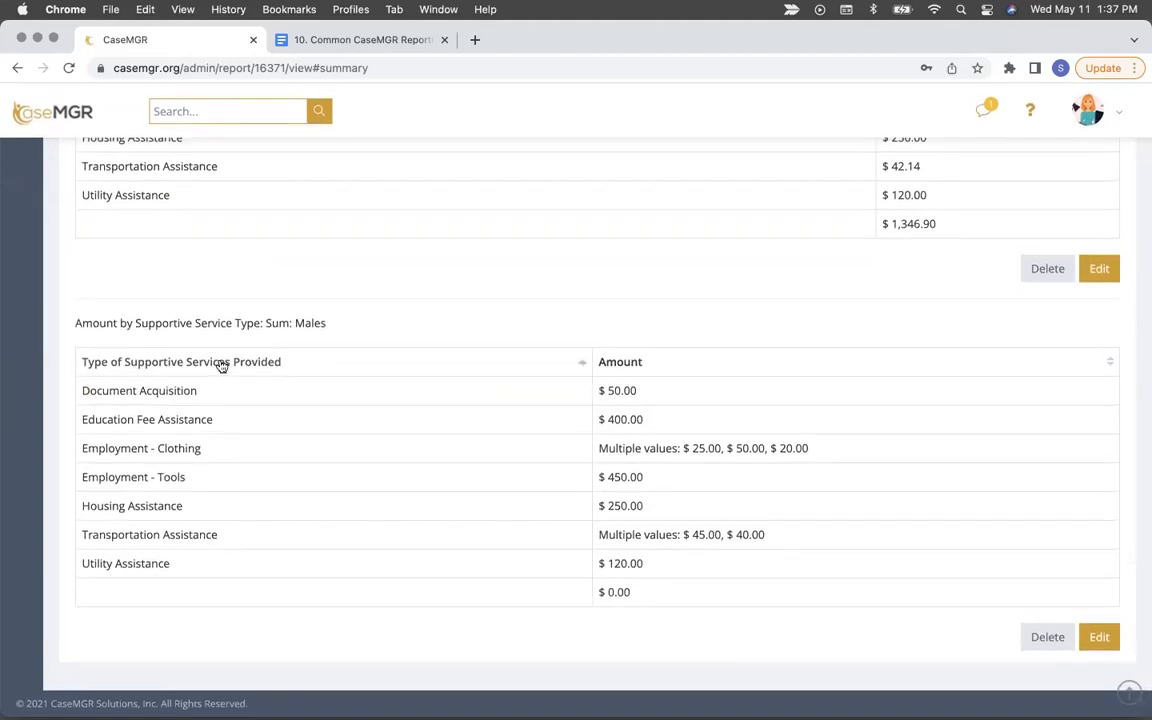
left_click(221, 363)
scroll(622, 535, "up", 1)
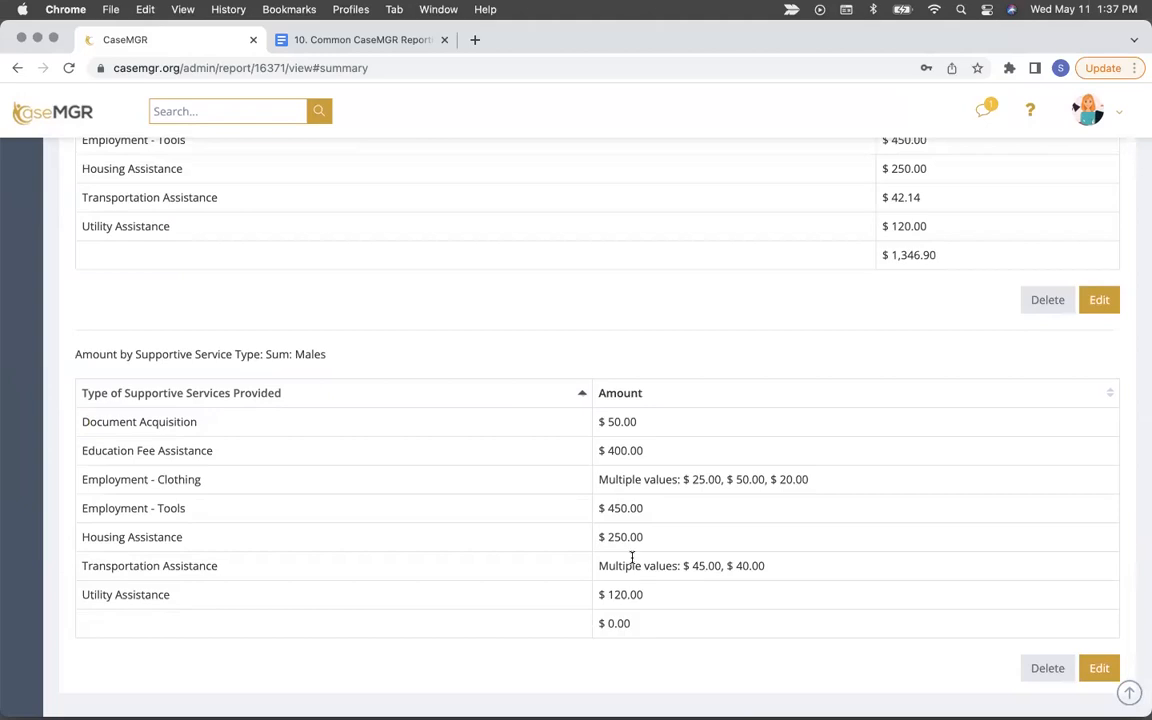
scroll(632, 557, "down", 1)
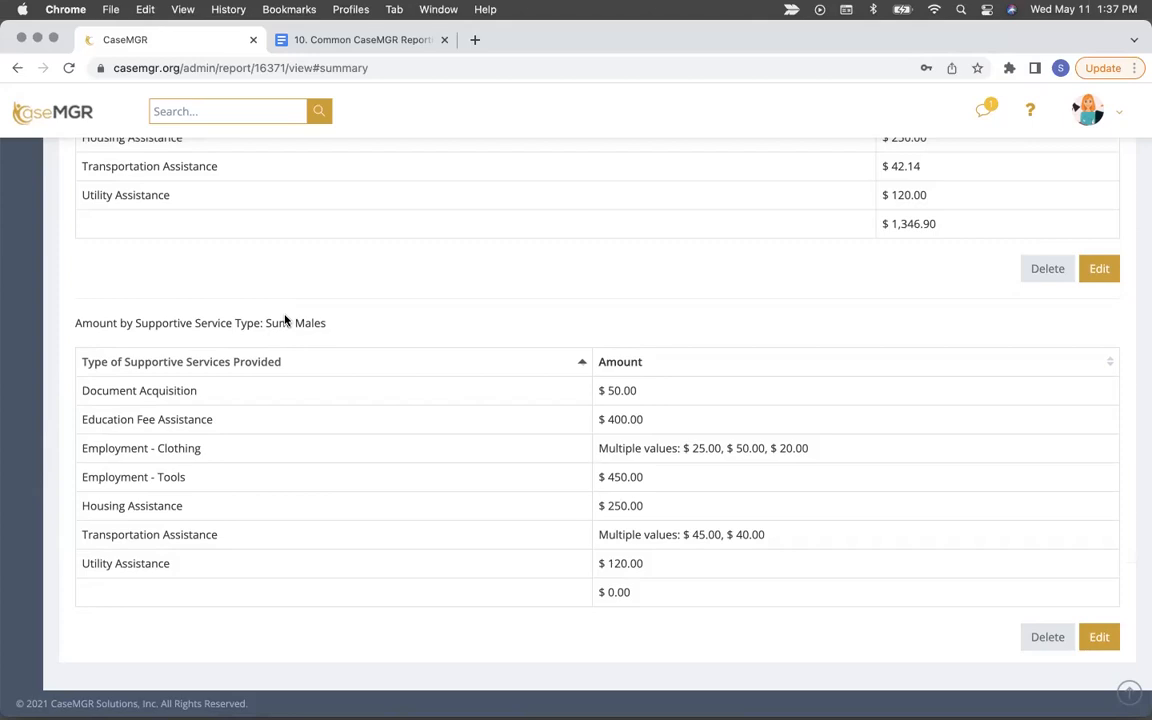
left_click(1099, 637)
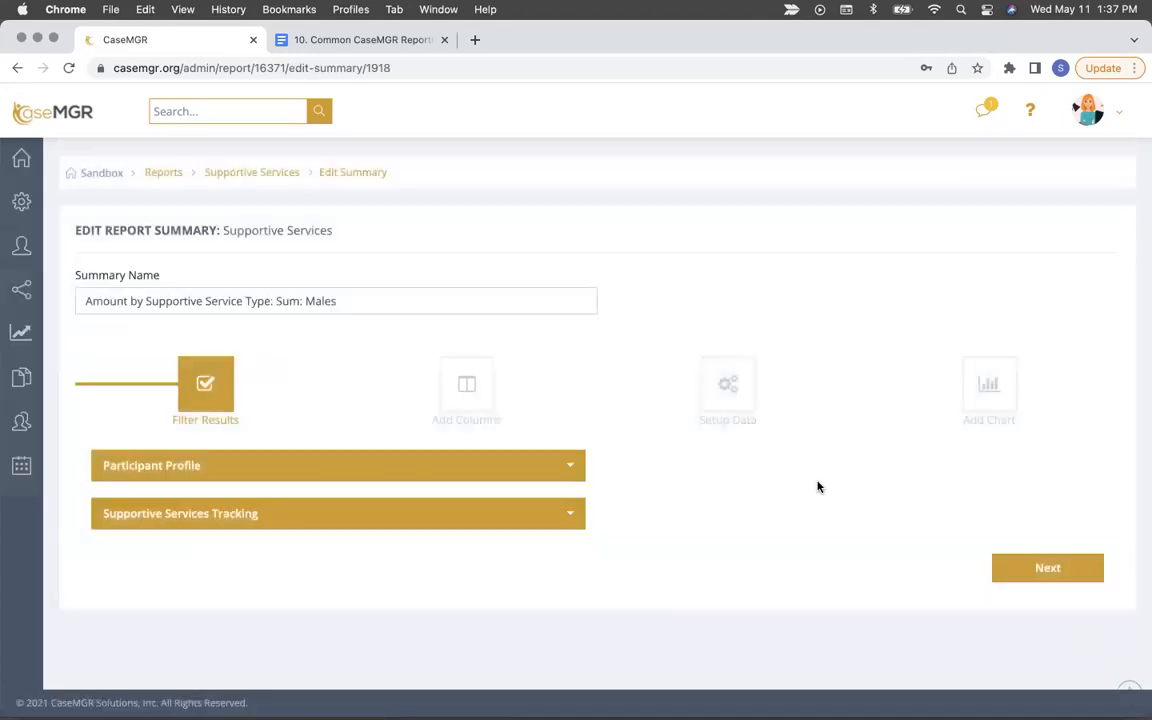
left_click(1033, 579)
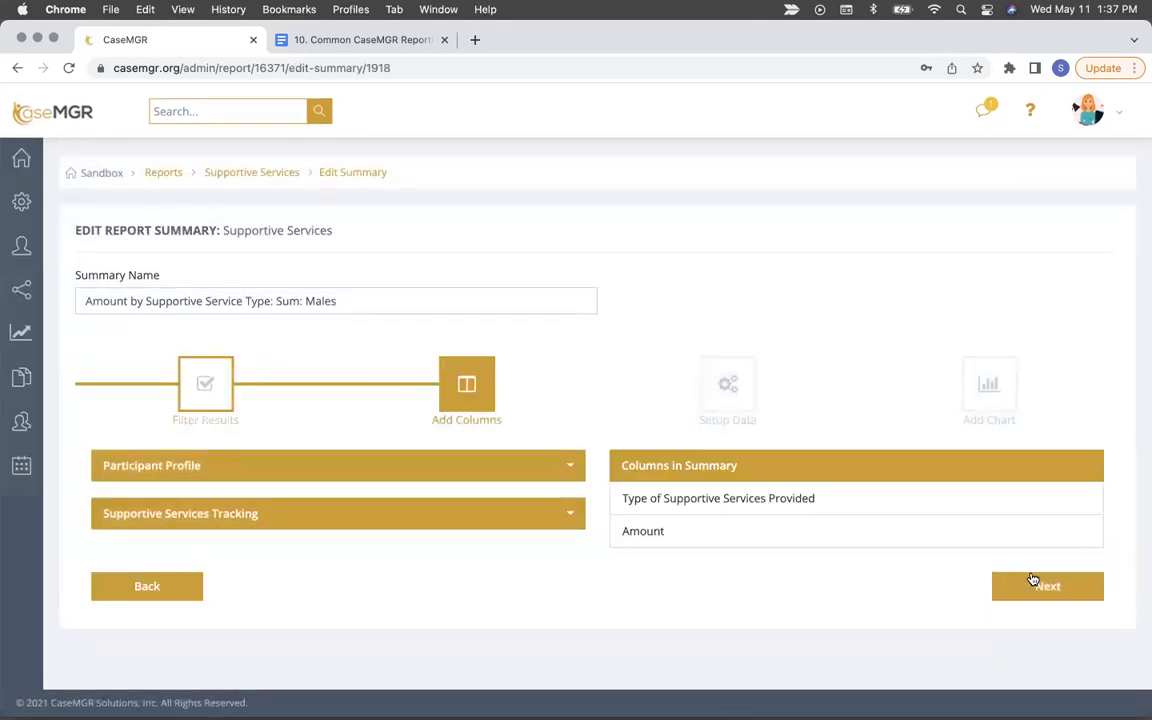
left_click(1028, 588)
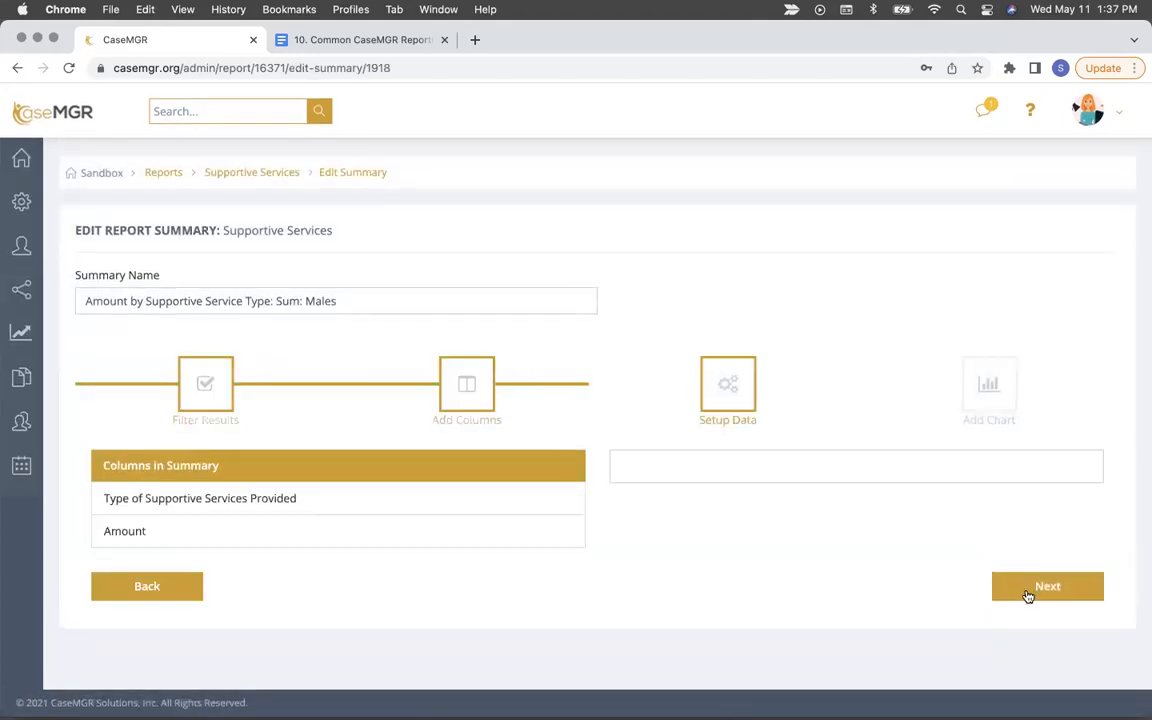
Step: Set the Amount column's values function to Sum, finish the Males summary without a chart, and check its table
left_click(276, 500)
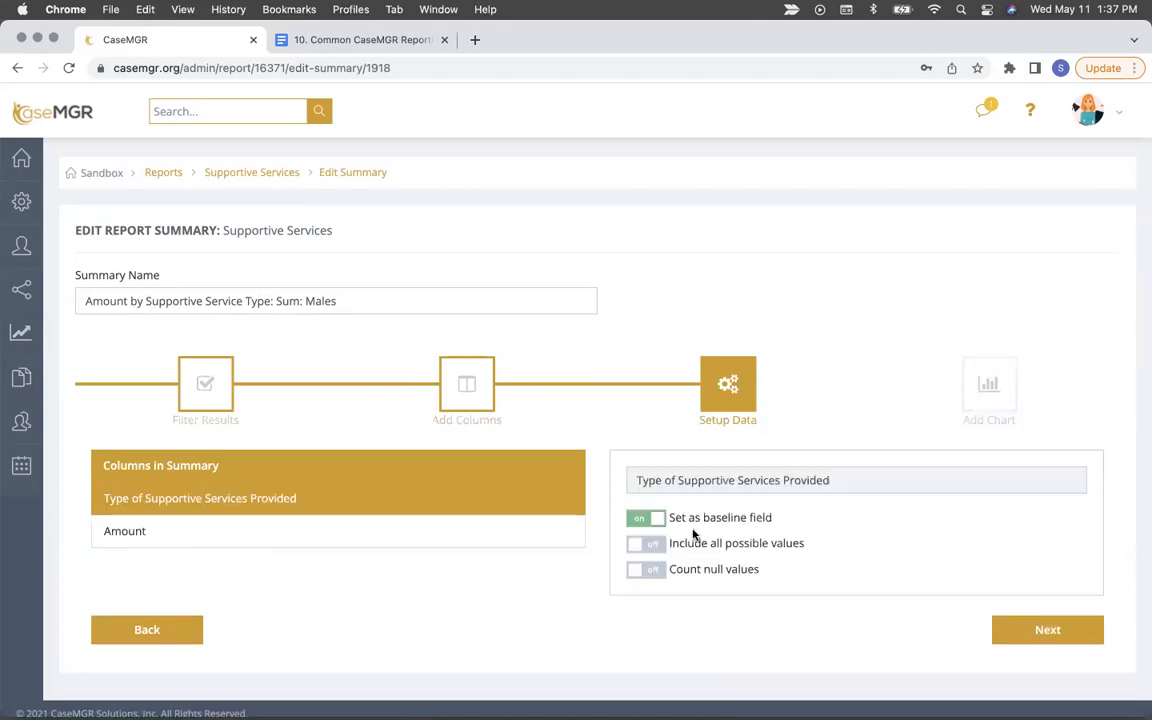
left_click(120, 533)
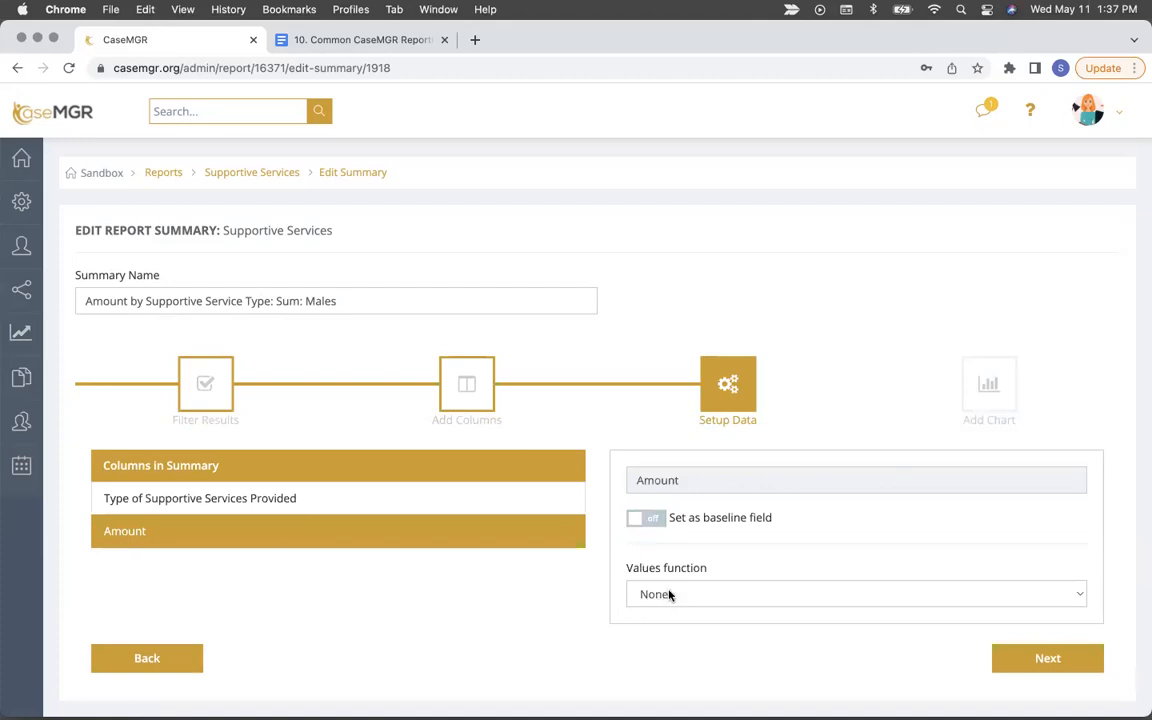
left_click(670, 595)
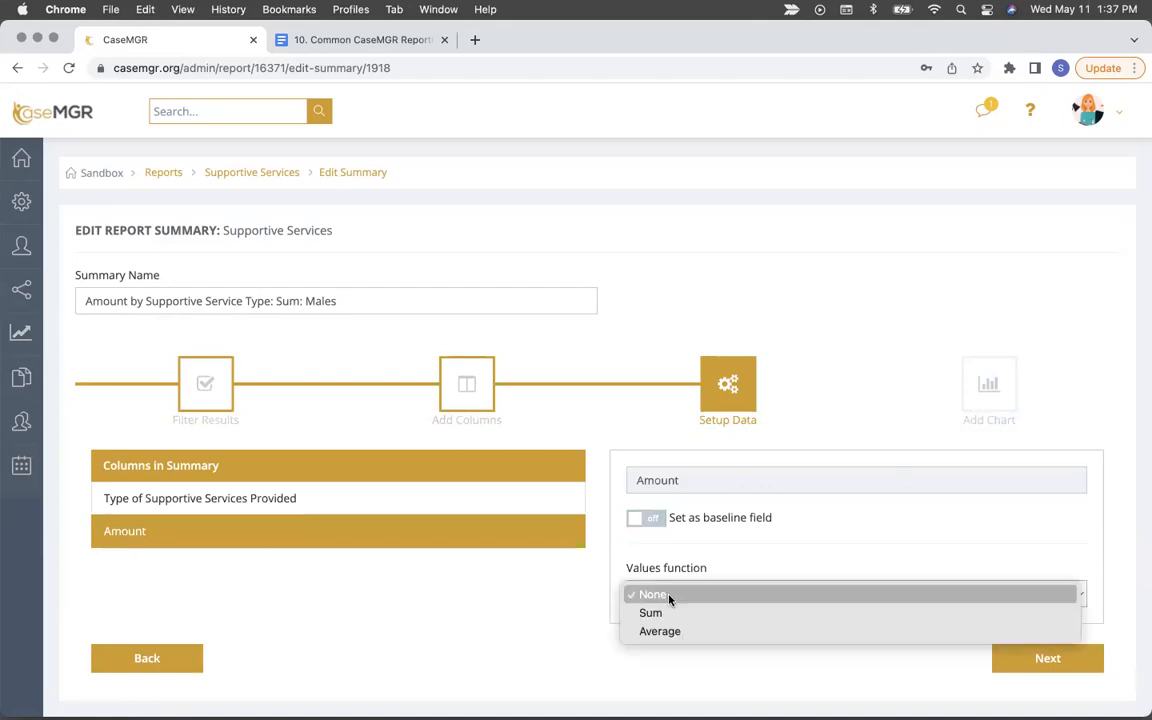
left_click(663, 609)
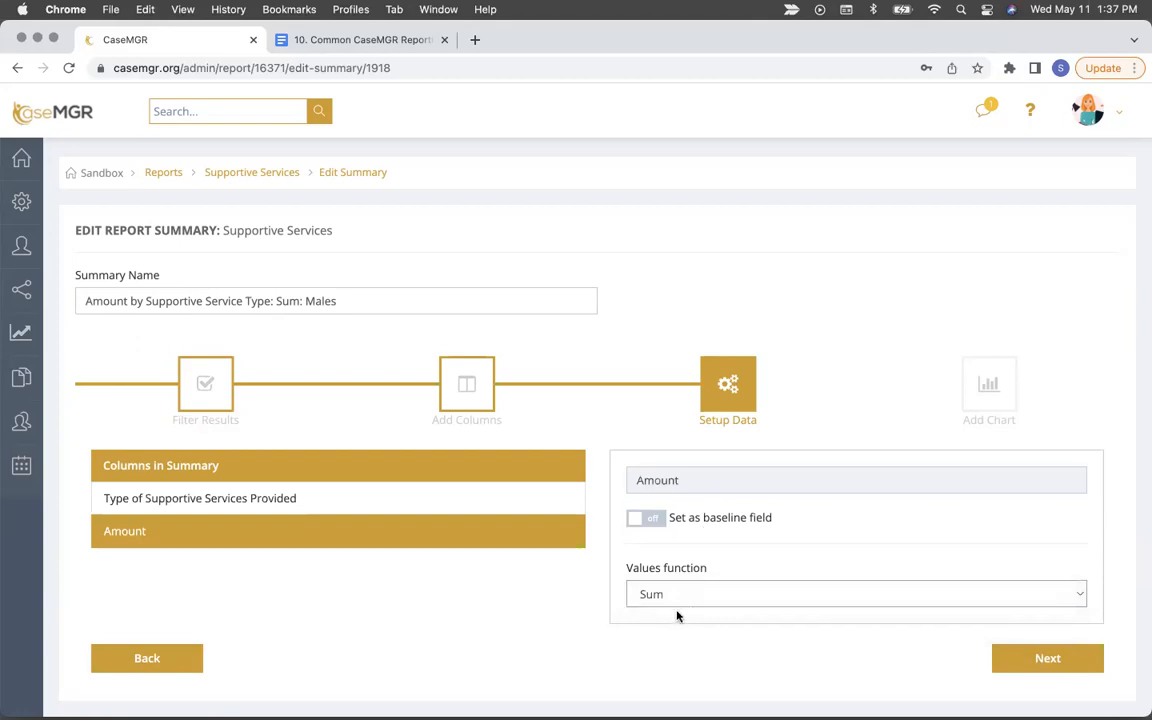
left_click(1010, 663)
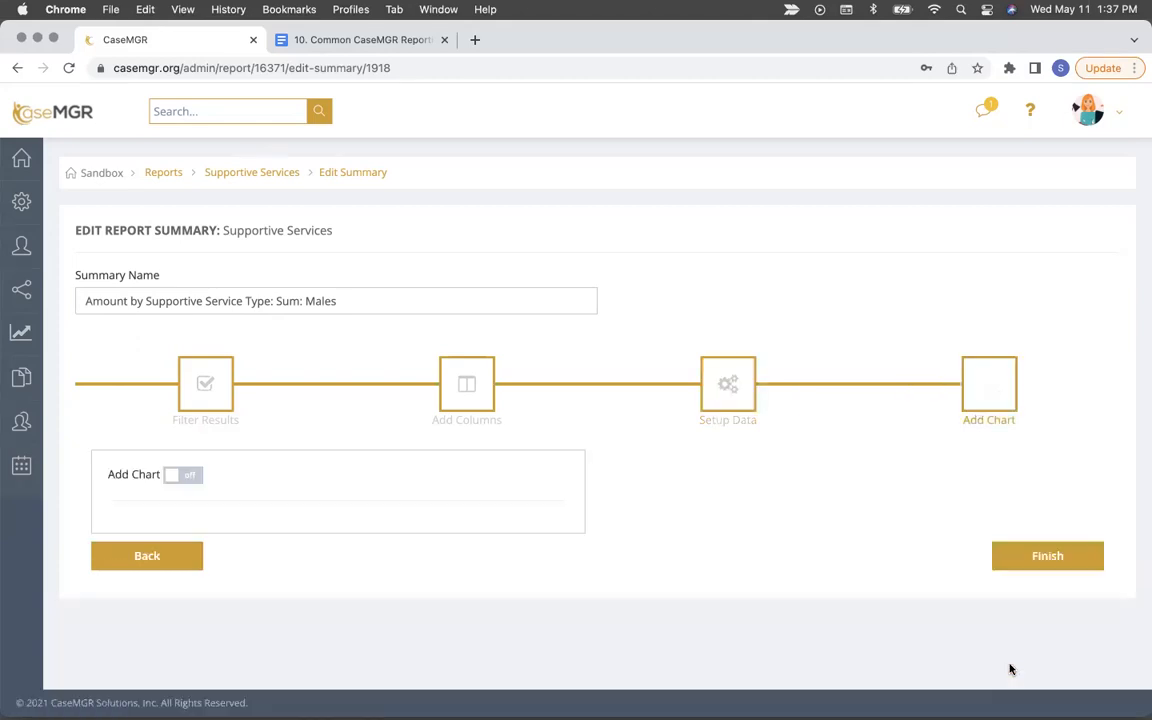
left_click(1052, 566)
scroll(826, 512, "down", 5)
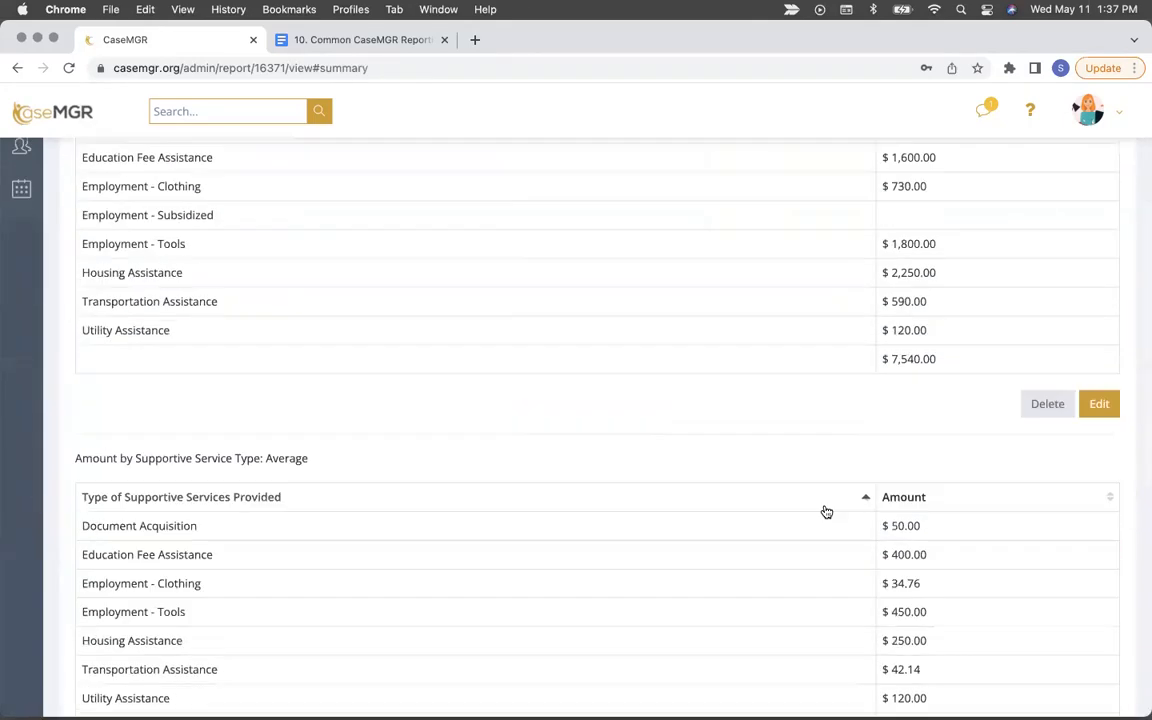
scroll(826, 512, "down", 5)
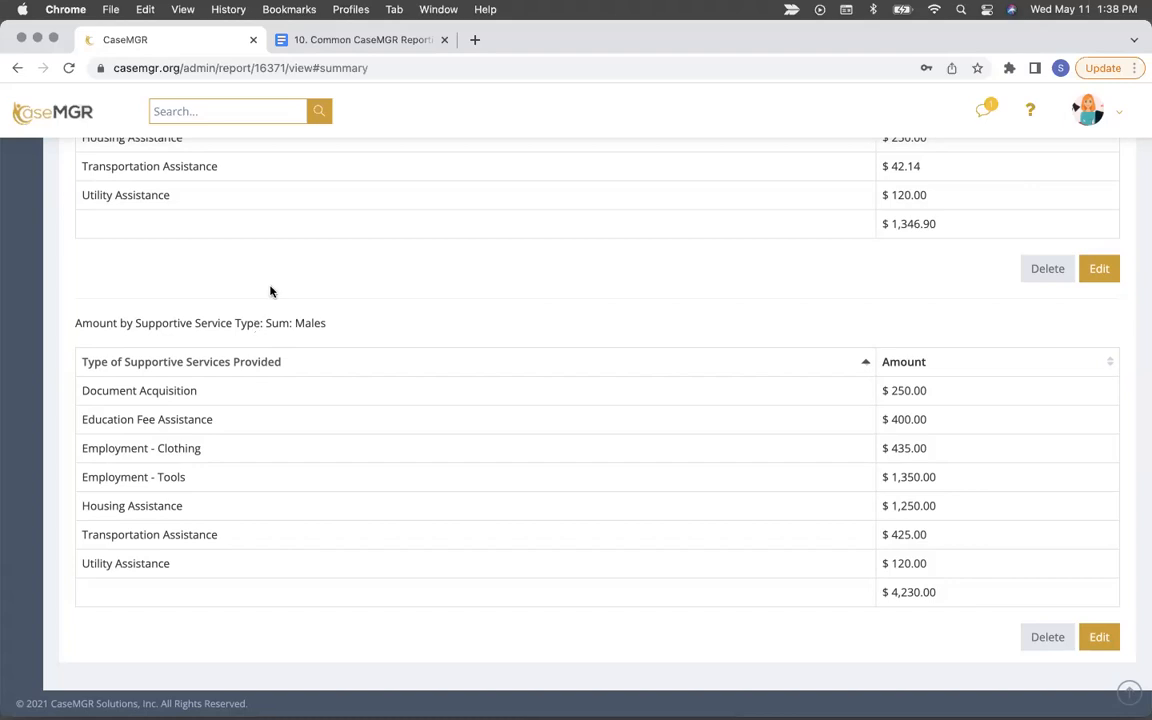
Step: Add another summary, reusing the sum summary's name with an added ending: "Amount by Supportive Service Type: Sum: Female"
scroll(270, 290, "up", 15)
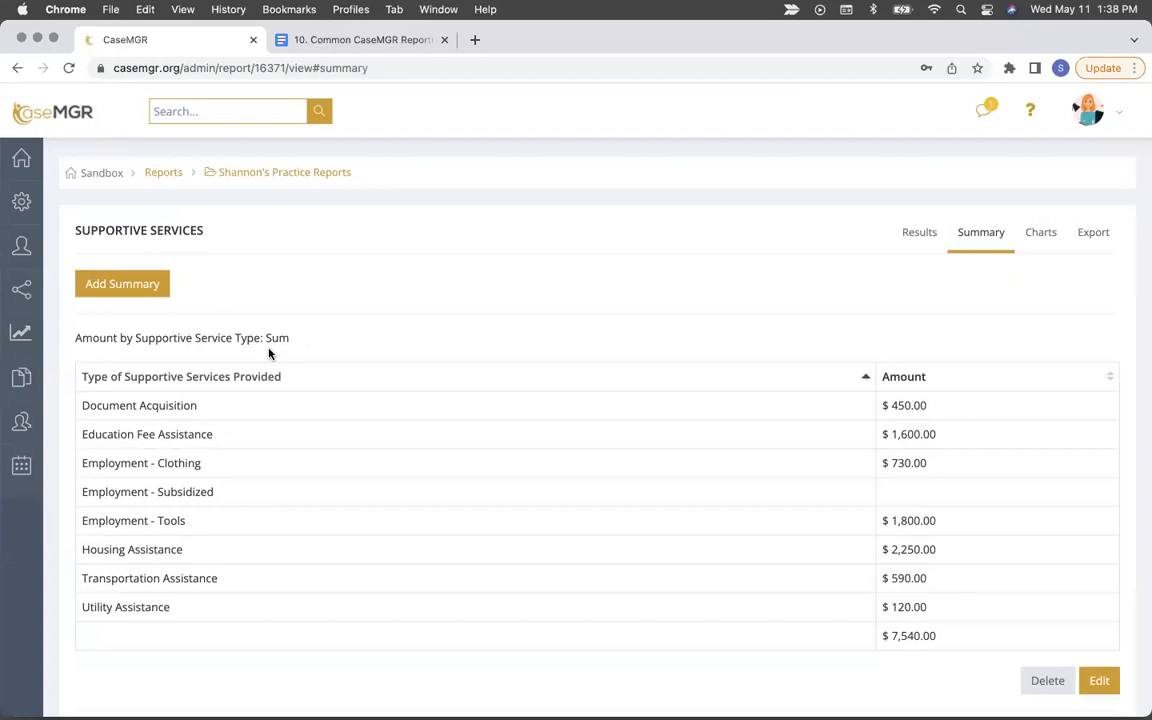
left_click_drag(296, 347, 96, 331)
key("super+c")
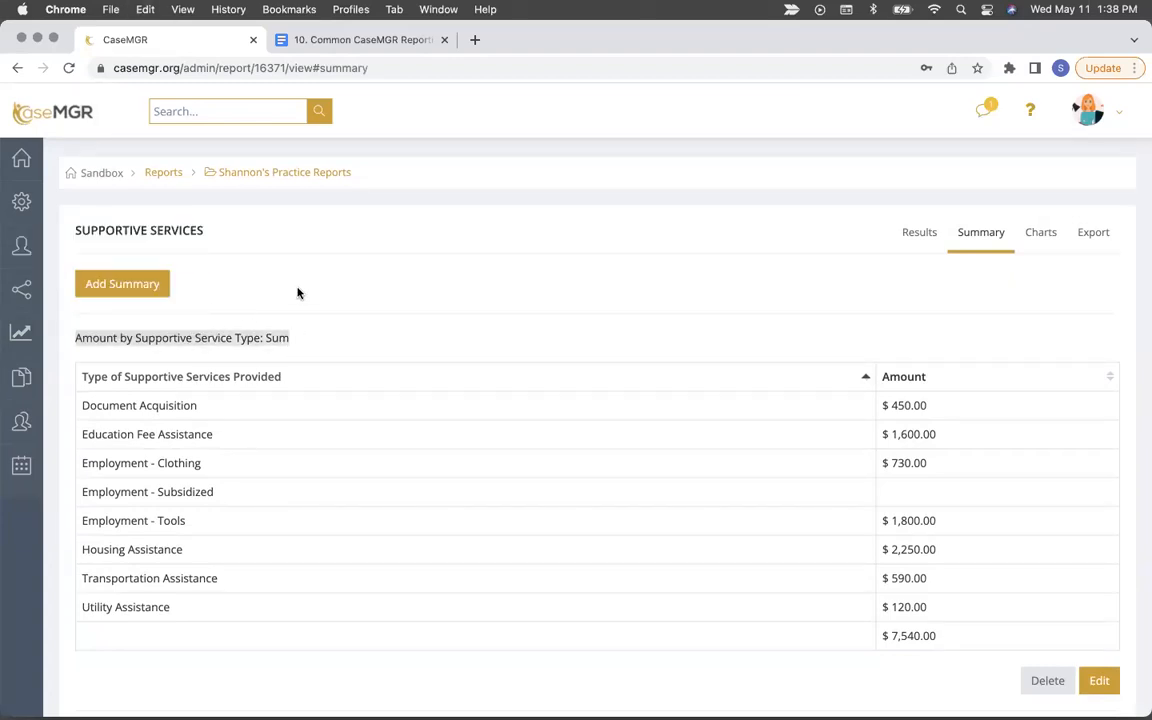
left_click(145, 293)
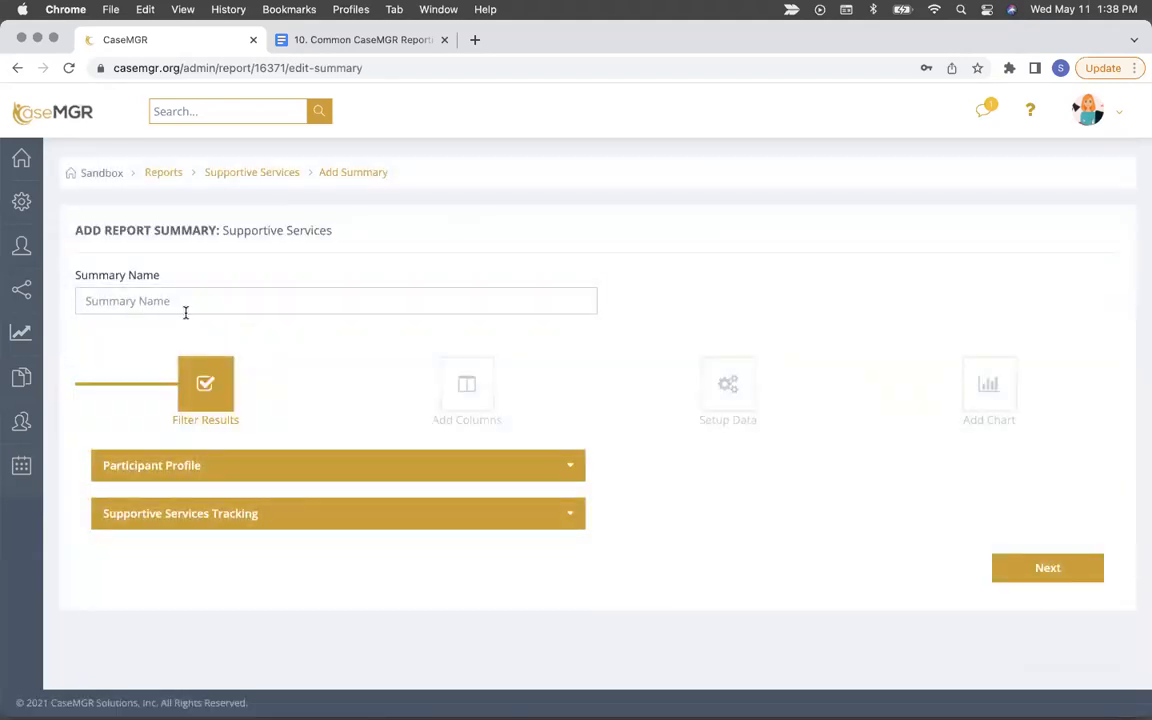
key("super+v")
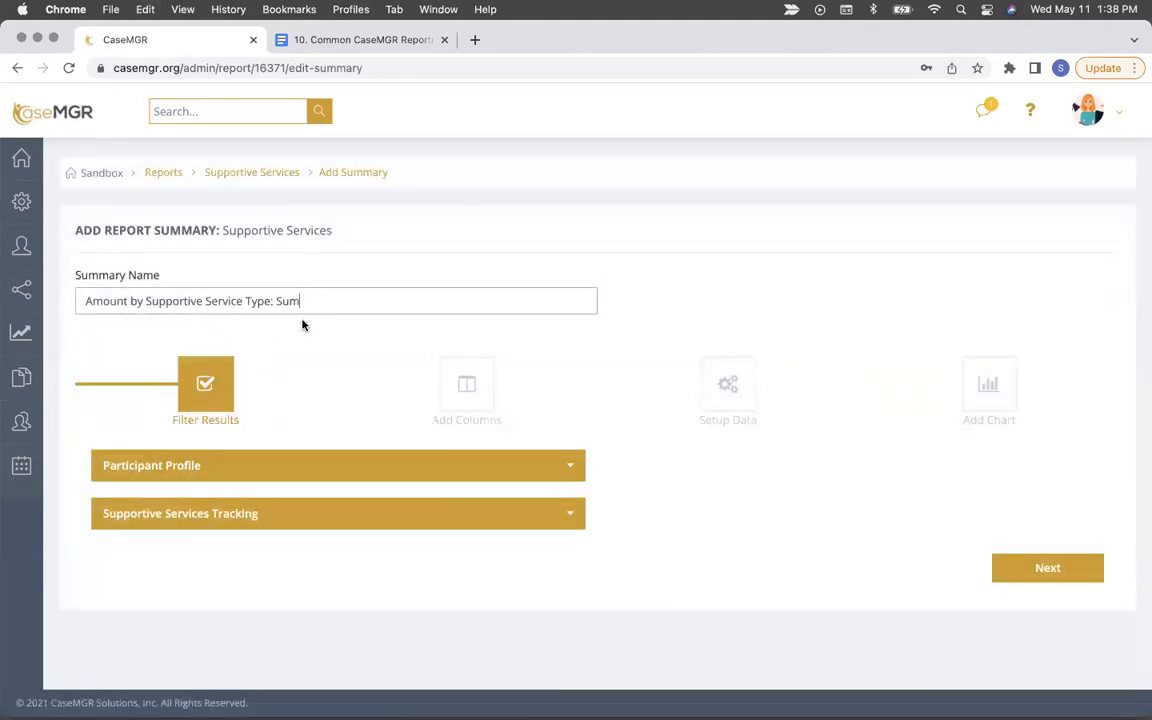
type(": Female")
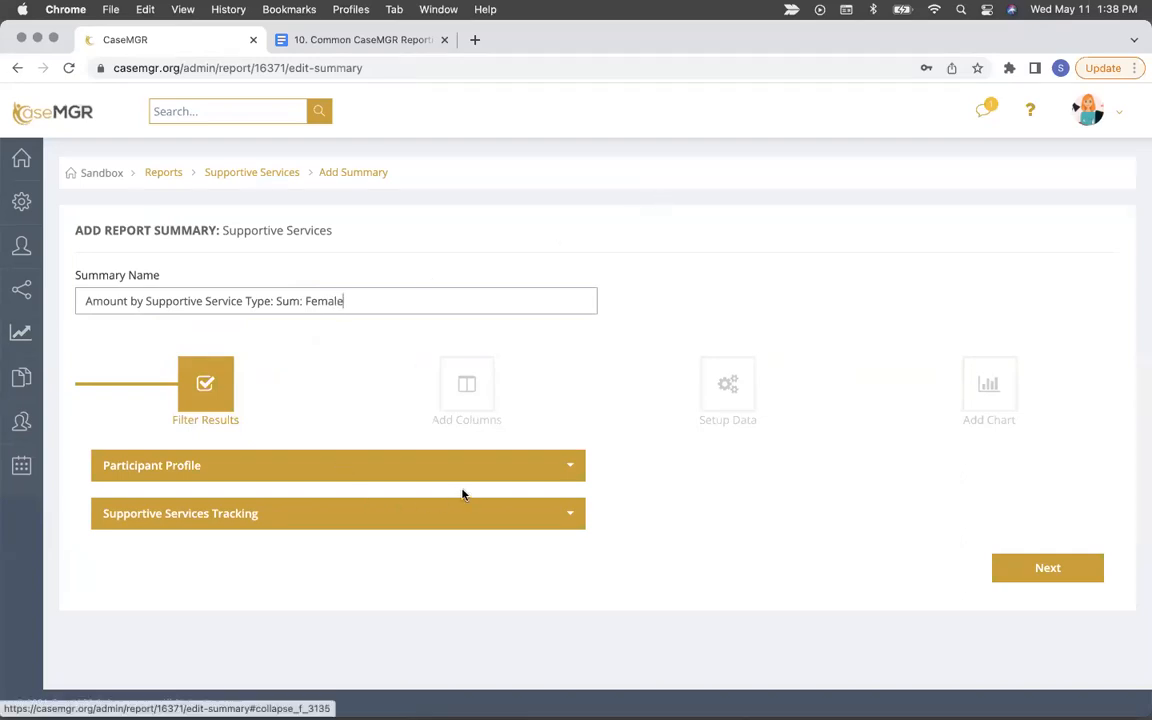
Step: Filter the new summary with a condition on the Participant Profile's Gender that equals "Female"
left_click(342, 514)
scroll(321, 522, "down", 2)
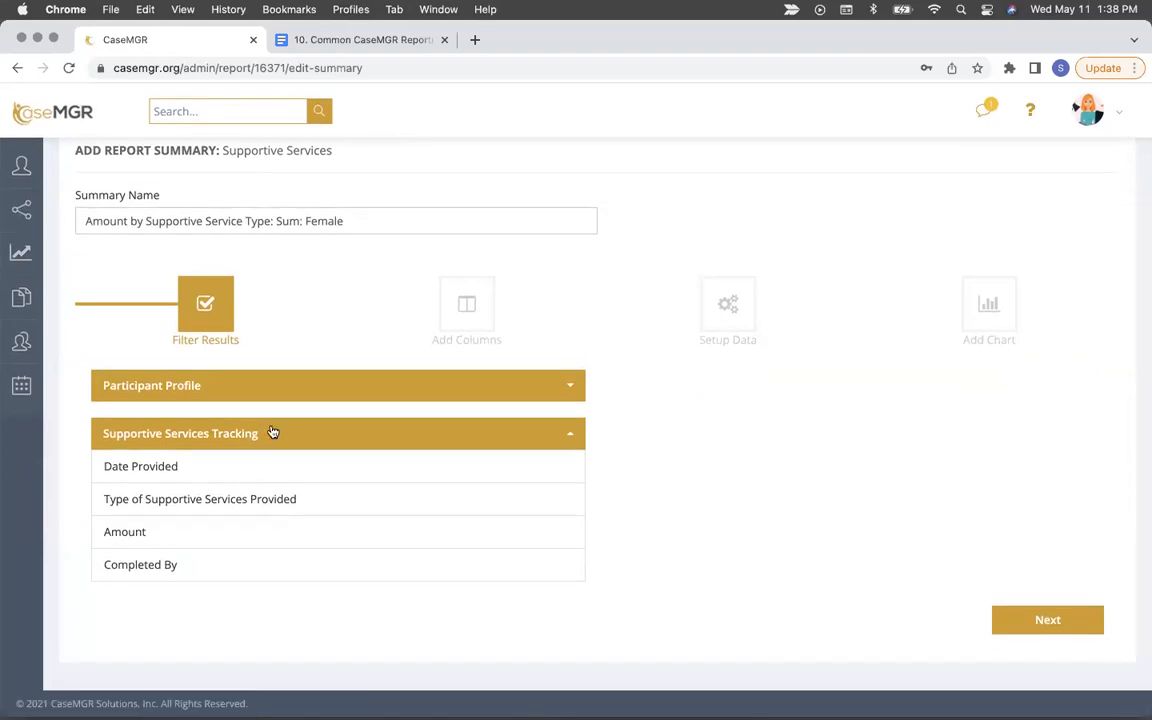
left_click(266, 390)
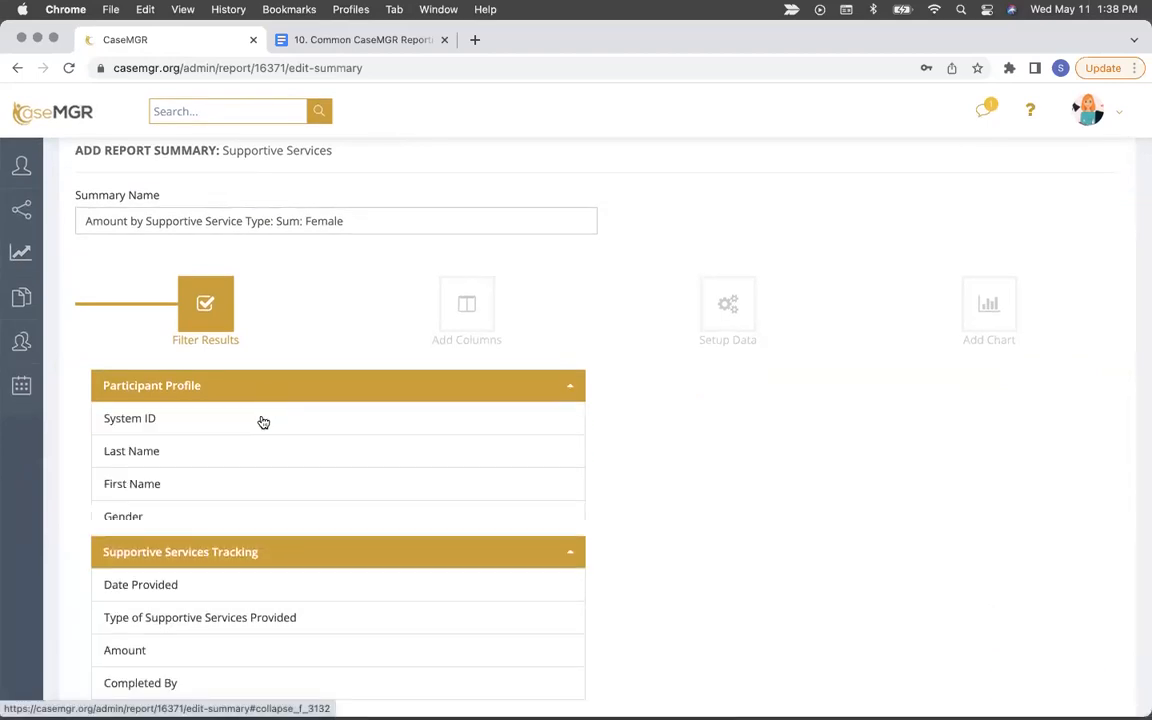
left_click(146, 519)
left_click(688, 421)
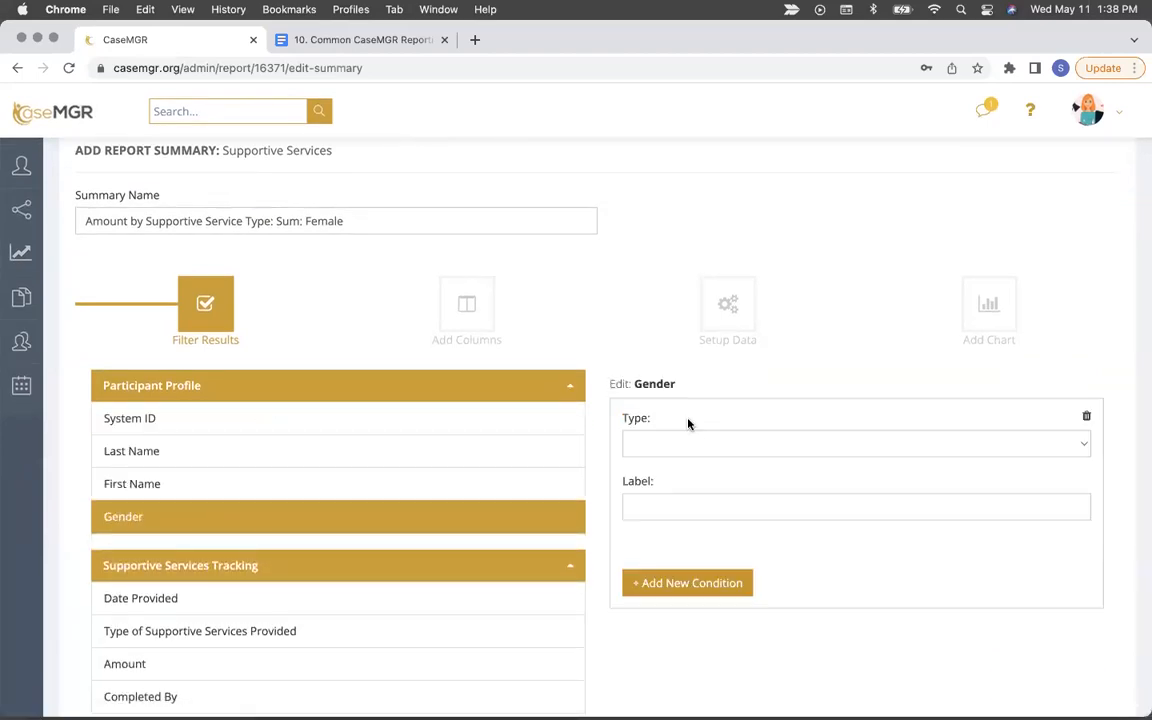
left_click(689, 447)
left_click(680, 445)
left_click(658, 501)
type("Female")
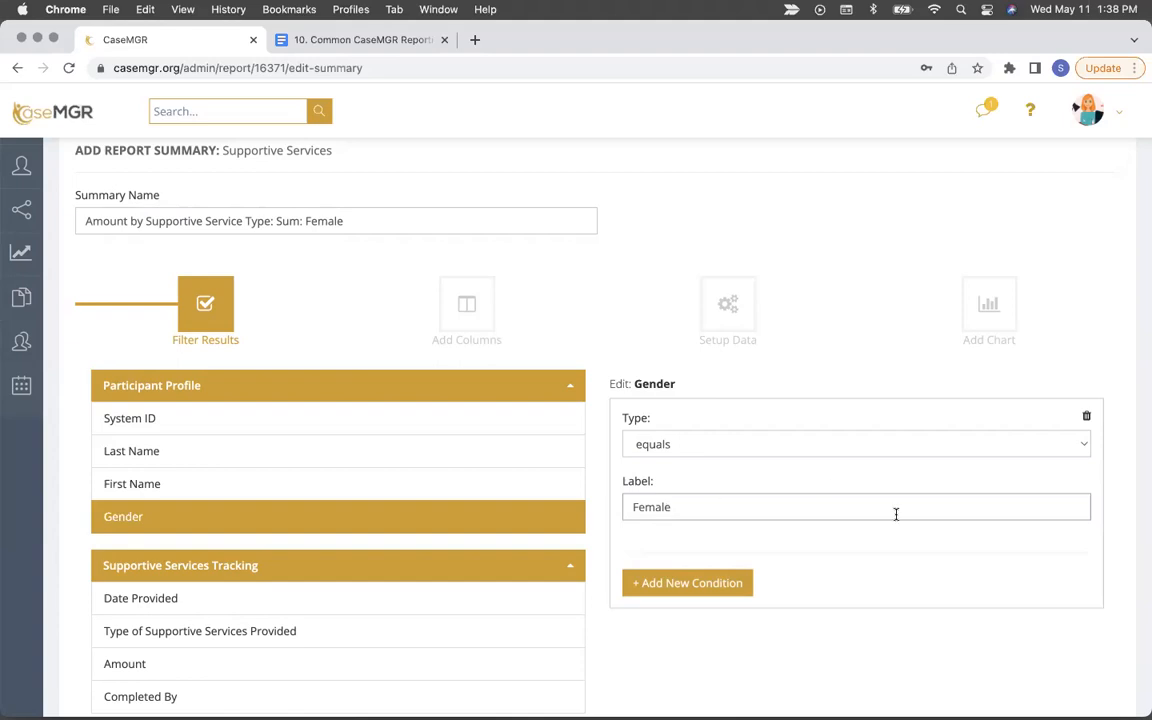
scroll(895, 514, "down", 3)
left_click(996, 626)
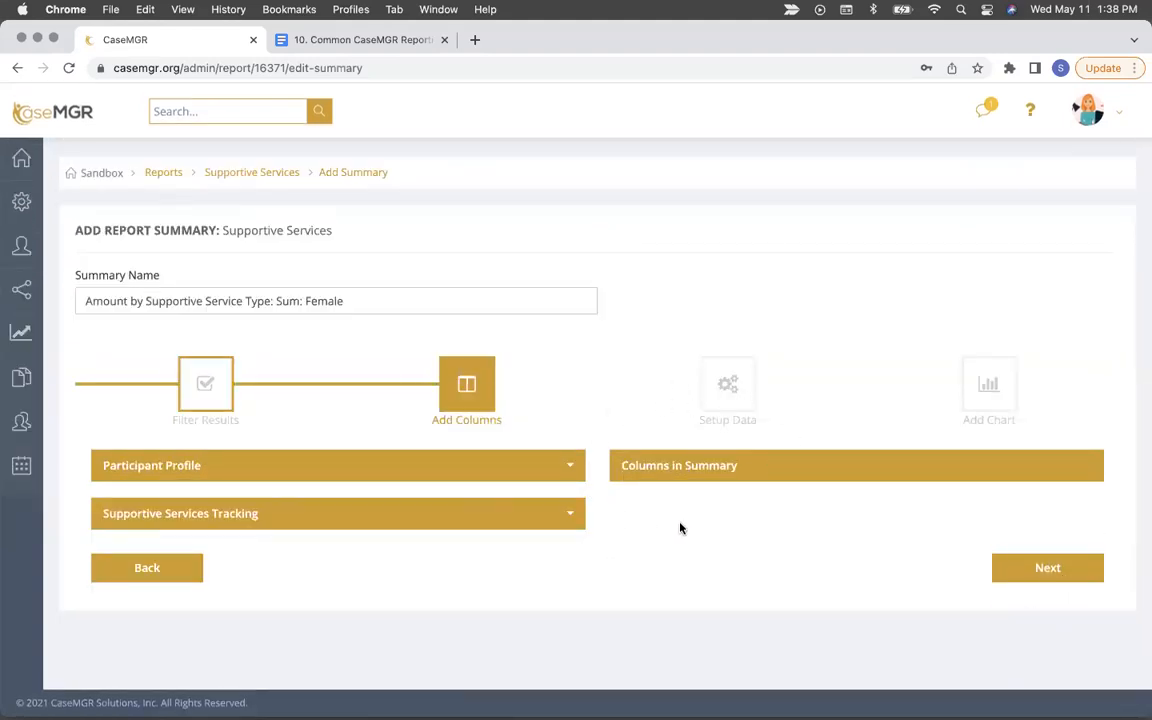
Step: Add Type of Supportive Services Provided and Amount from Supportive Services Tracking as columns of the Female summary
left_click(486, 520)
scroll(800, 320, "down", 2)
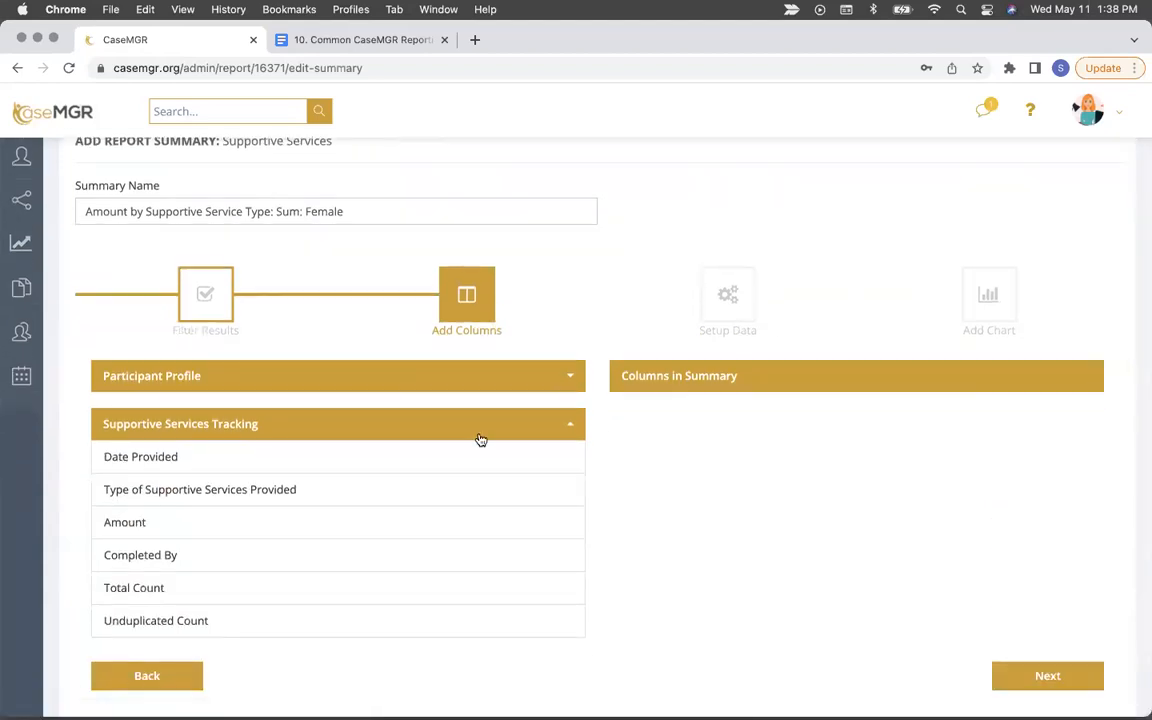
left_click(295, 487)
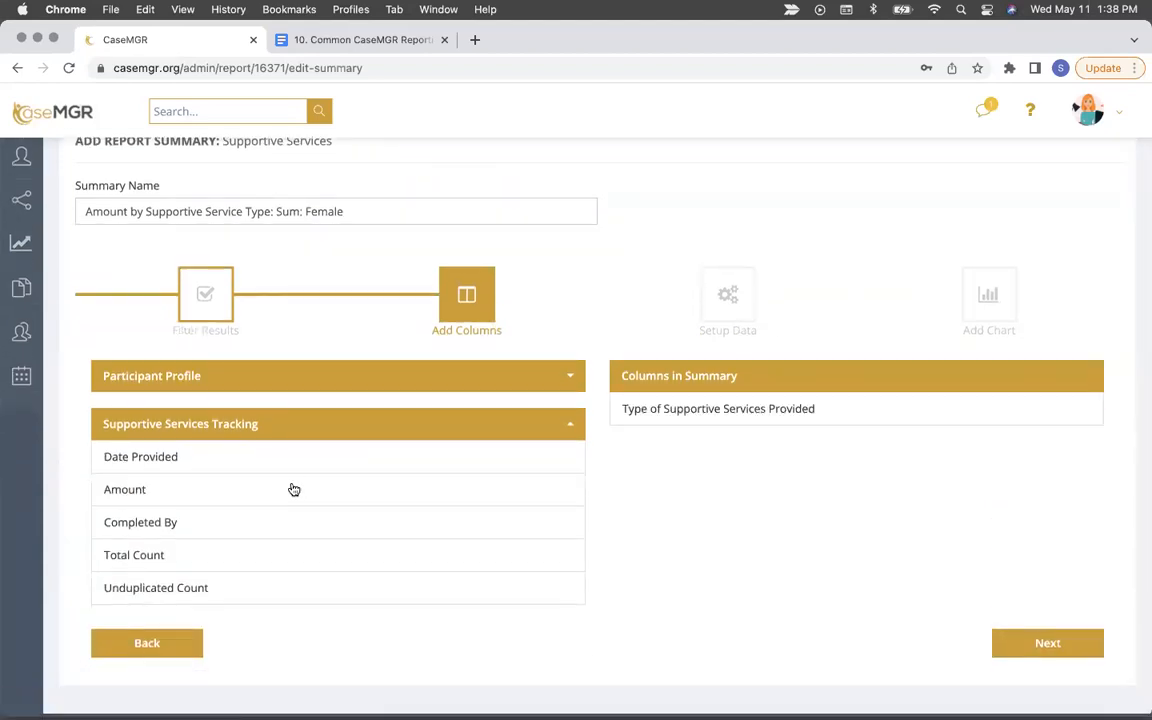
left_click(240, 492)
left_click(1051, 622)
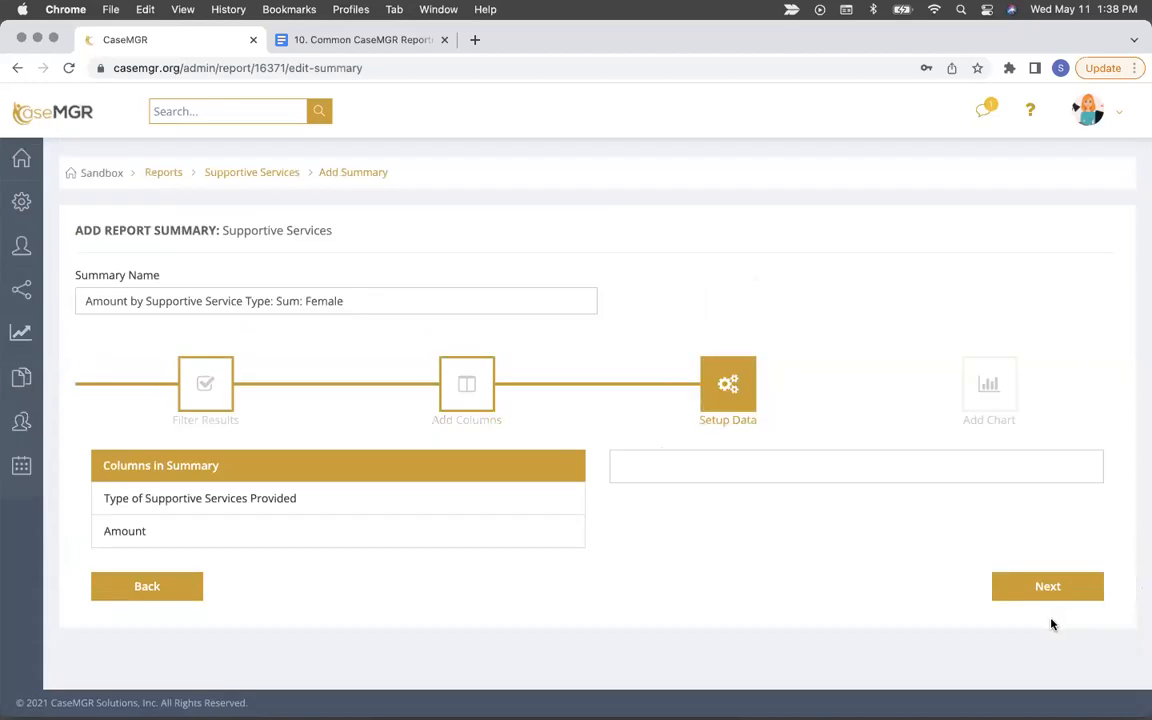
Step: Set Type of Supportive Services Provided as the Female summary's baseline field and turn off including all possible values
left_click(285, 499)
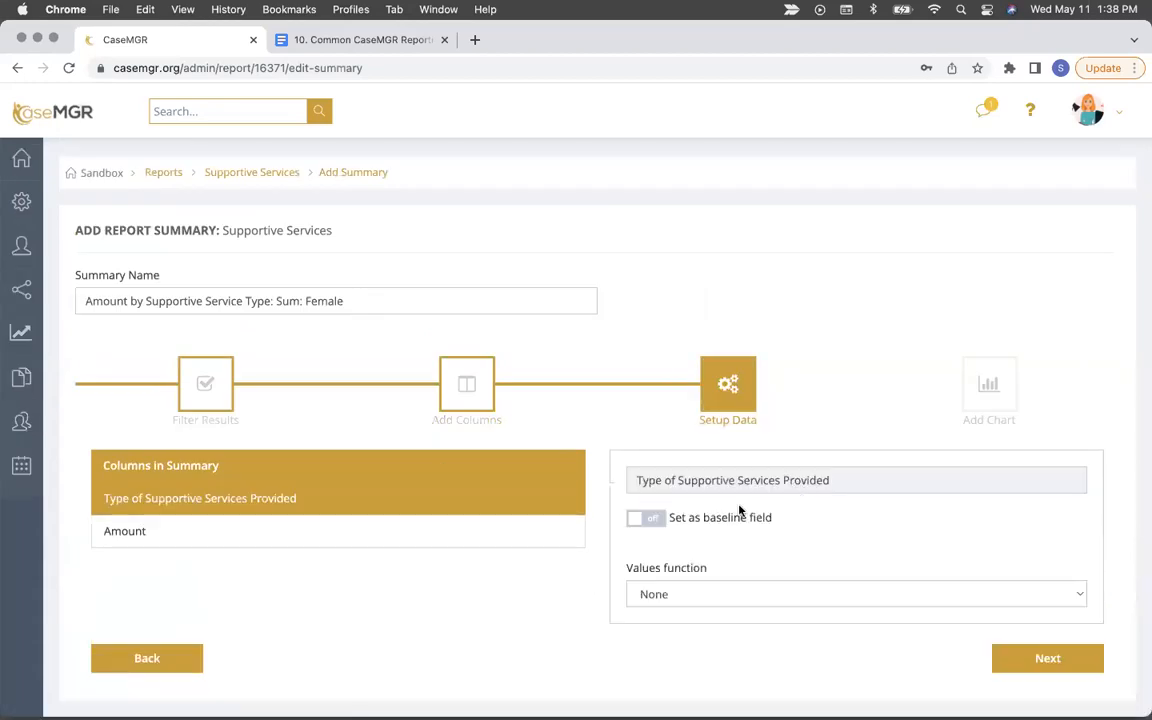
left_click(646, 521)
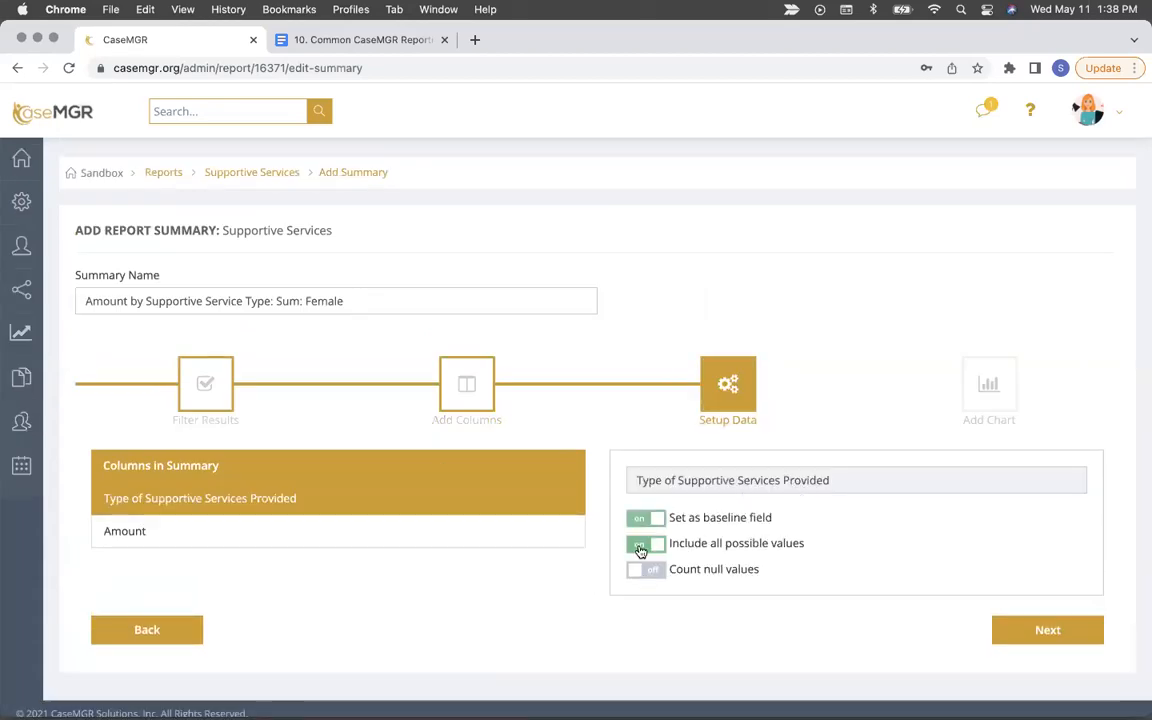
left_click(640, 545)
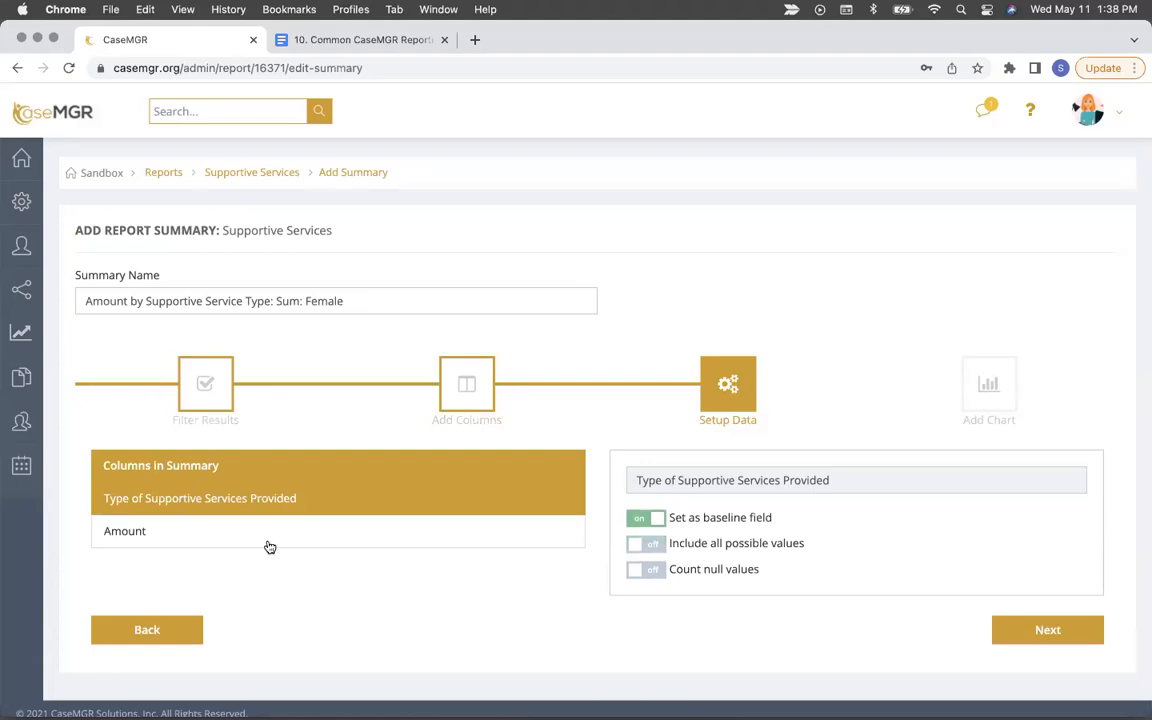
Step: Set the Amount column's values function to Sum and finish the Female summary without a chart
left_click(237, 535)
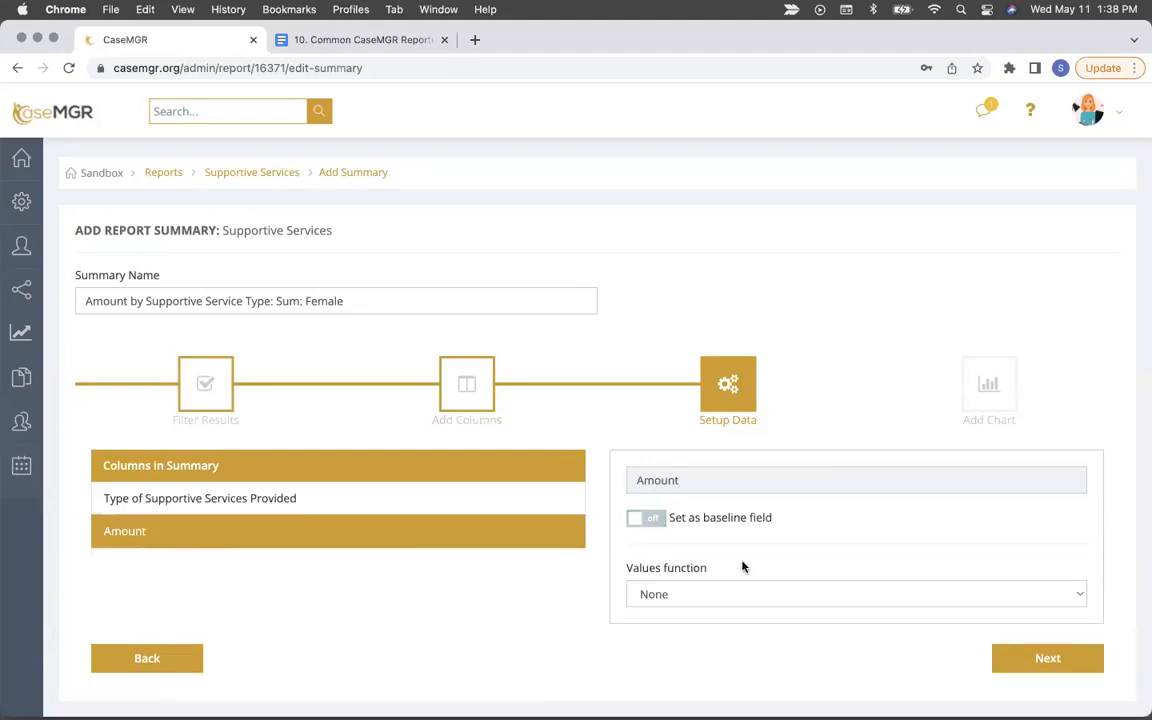
left_click(686, 594)
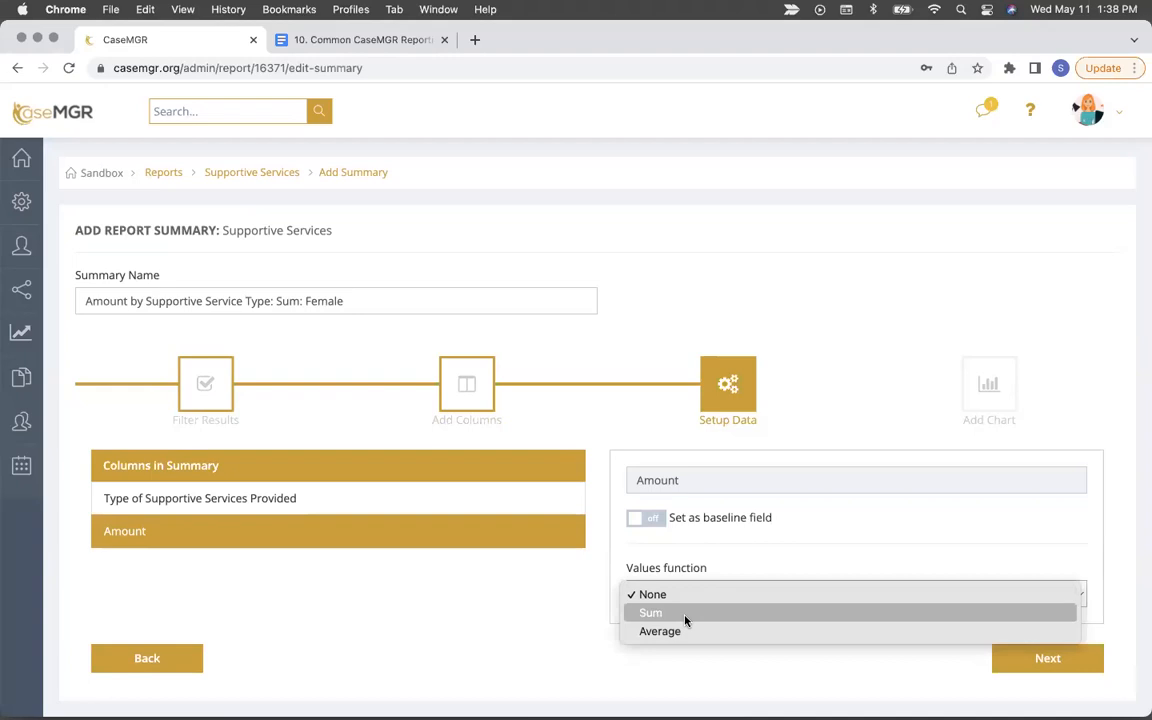
left_click(686, 613)
scroll(931, 612, "down", 1)
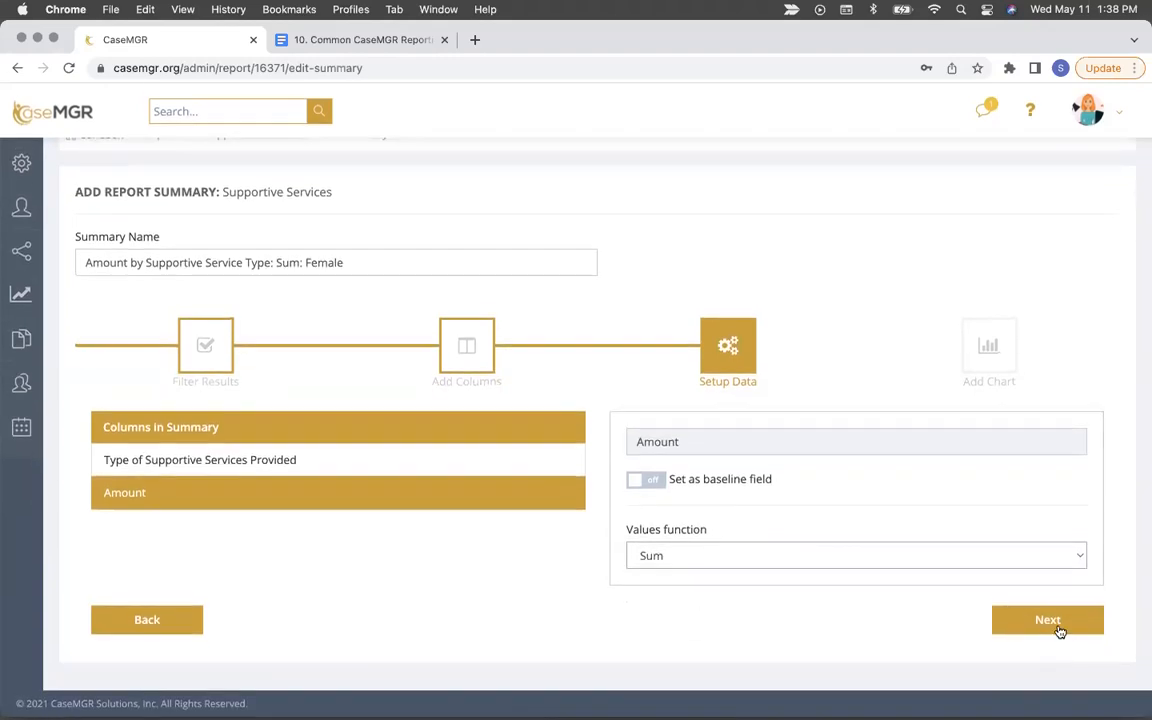
left_click(1060, 626)
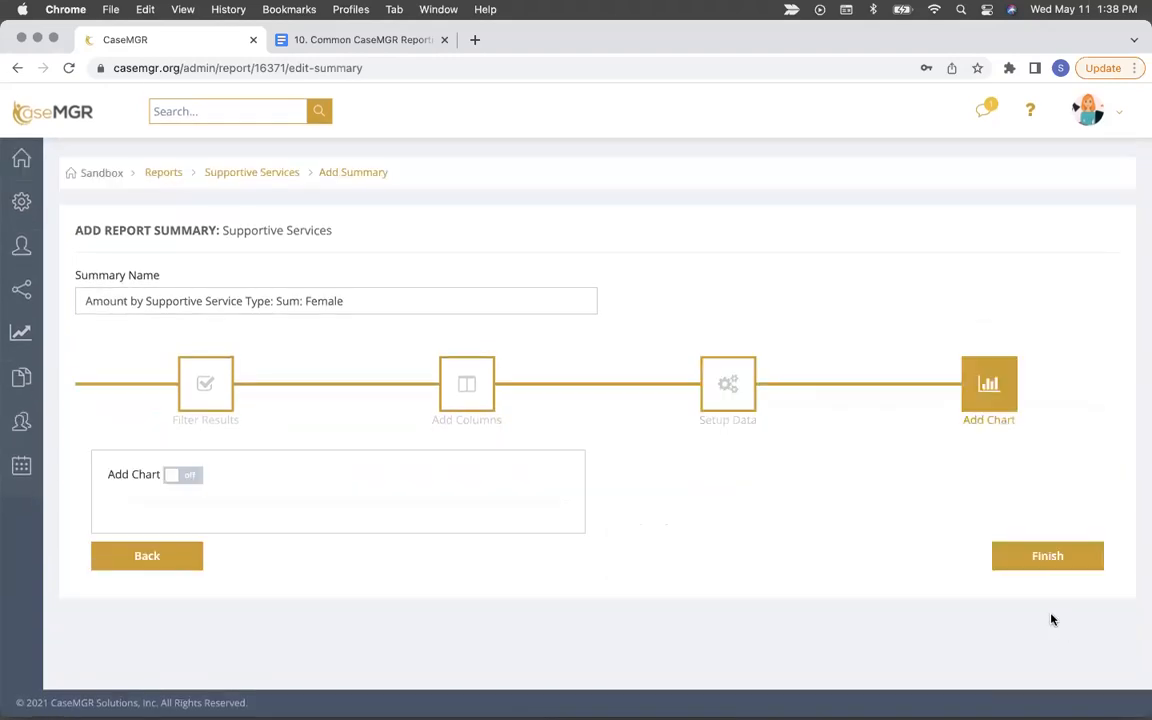
left_click(1045, 557)
Step: Compare the Males and Female summary tables with the overall sum, and look at the report's results list
scroll(455, 506, "down", 5)
scroll(457, 507, "down", 10)
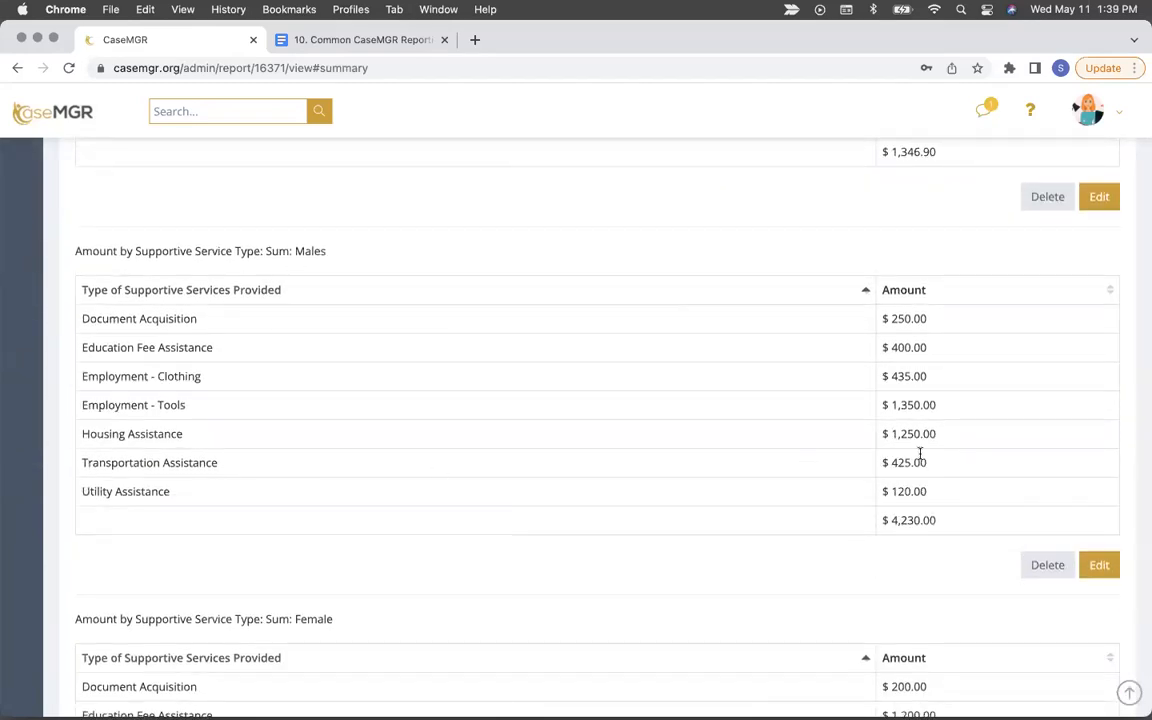
scroll(911, 485, "down", 4)
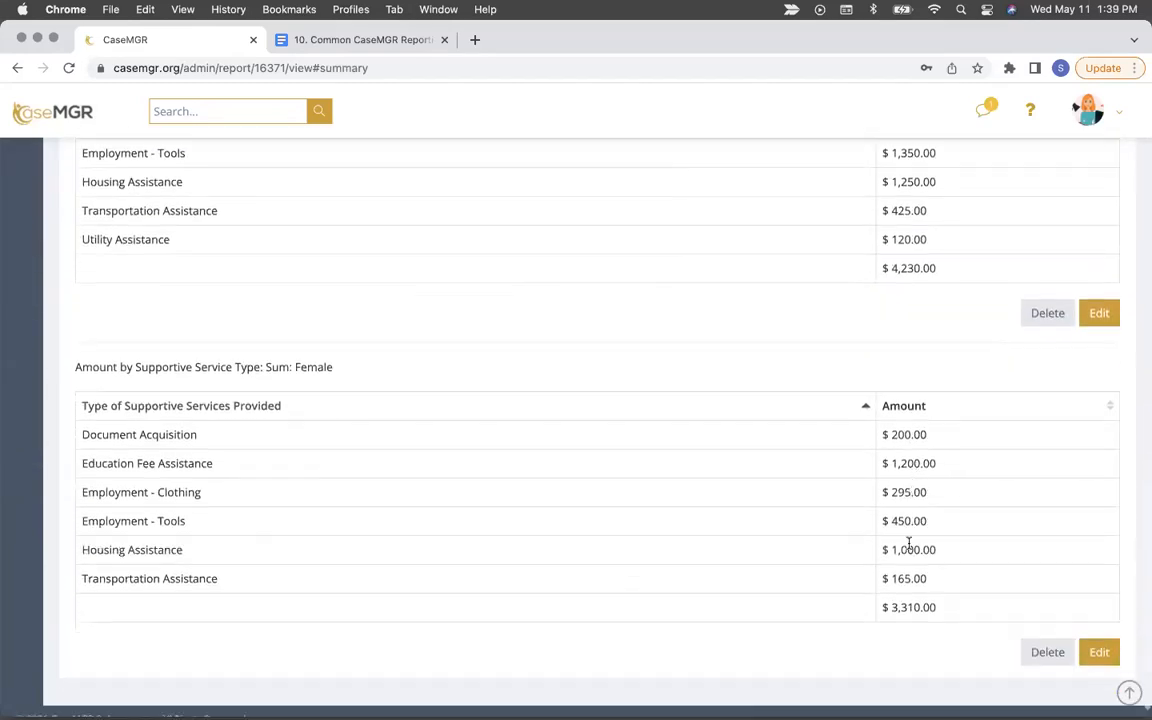
scroll(946, 618, "up", 1)
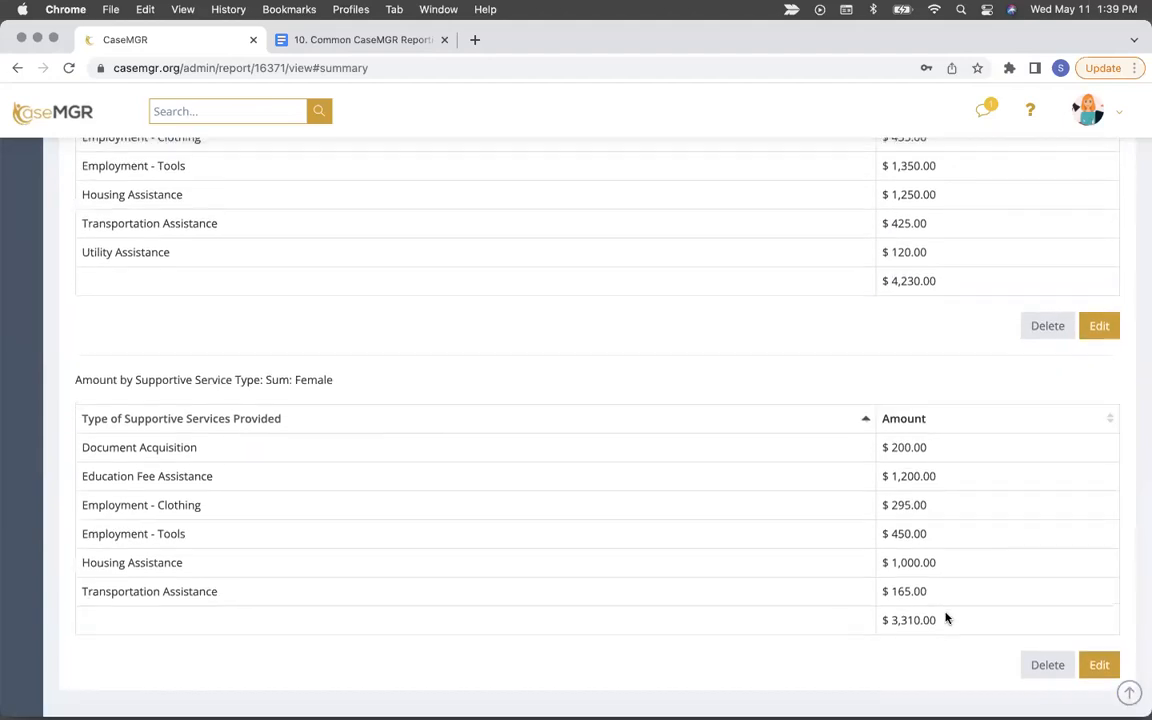
scroll(946, 618, "up", 1)
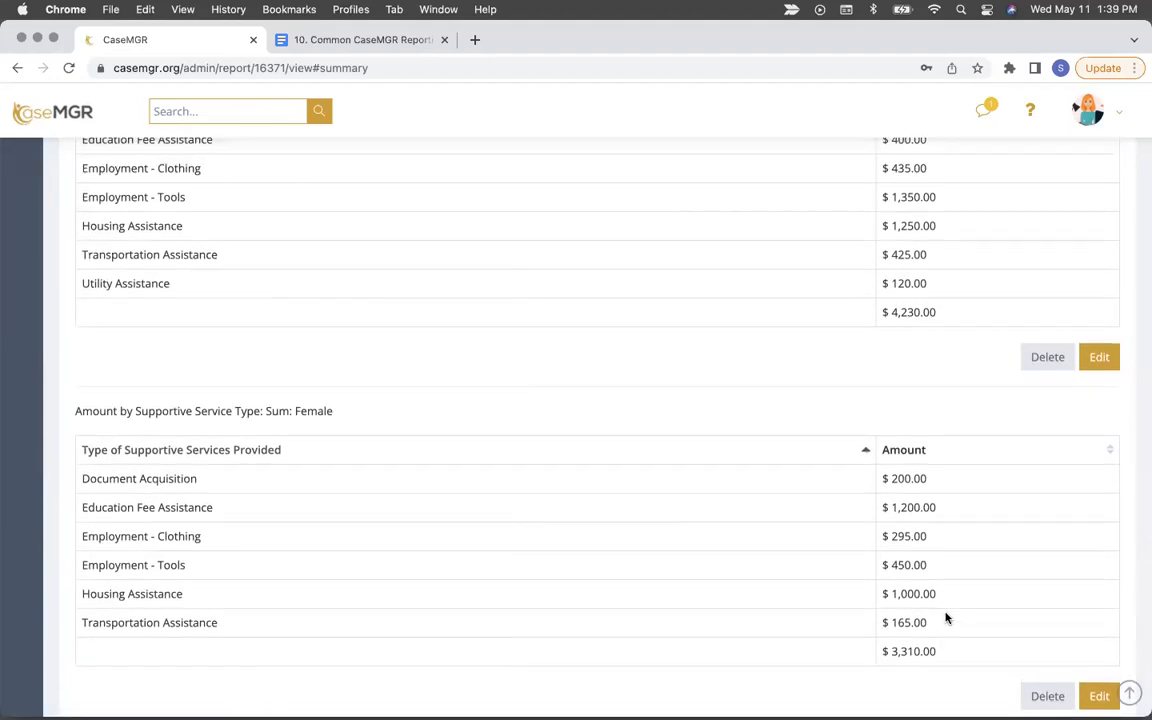
scroll(946, 618, "up", 1)
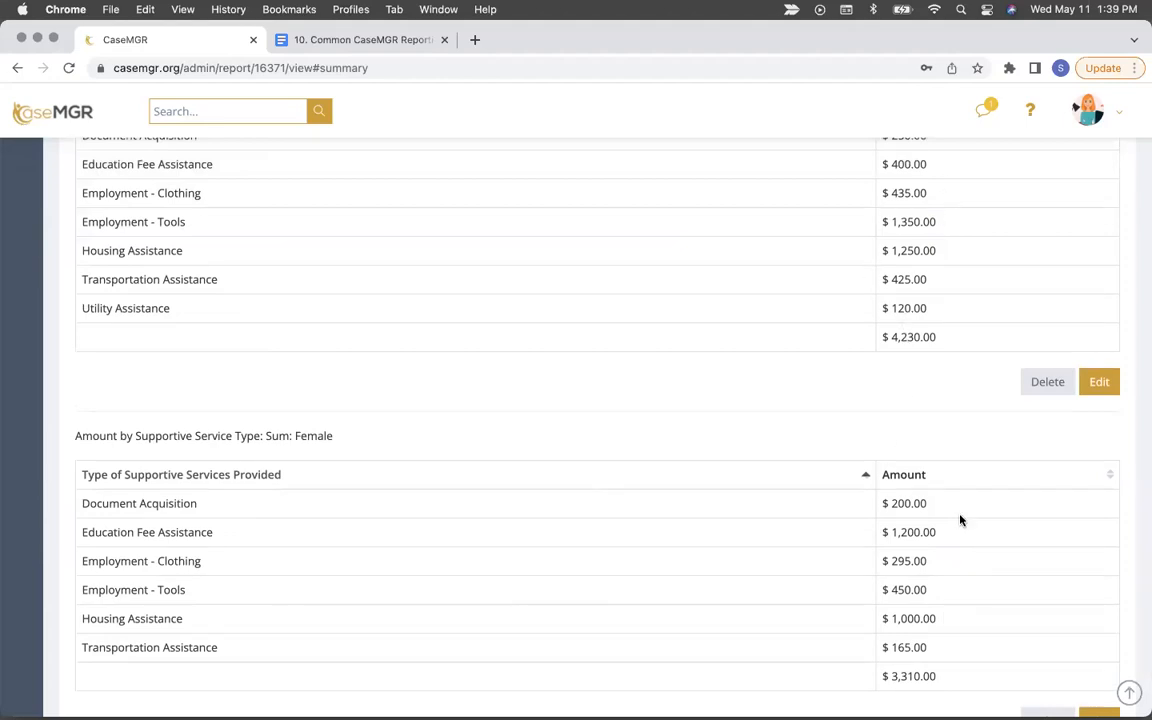
scroll(960, 520, "up", 1)
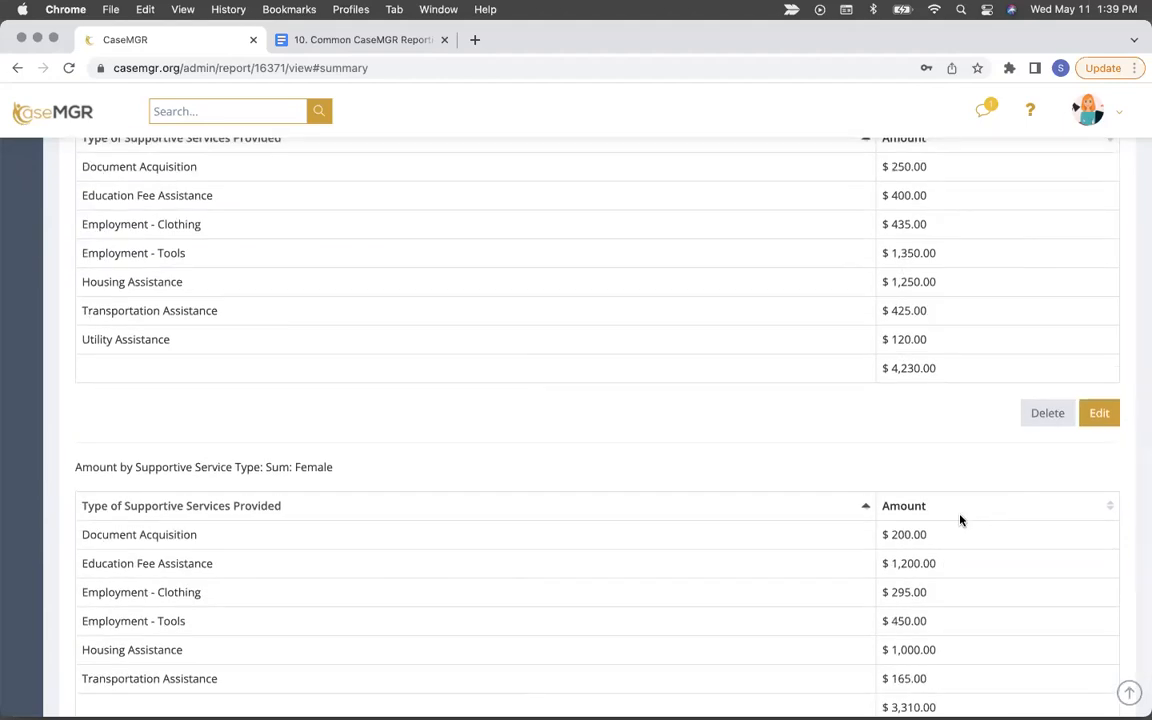
scroll(960, 520, "down", 1)
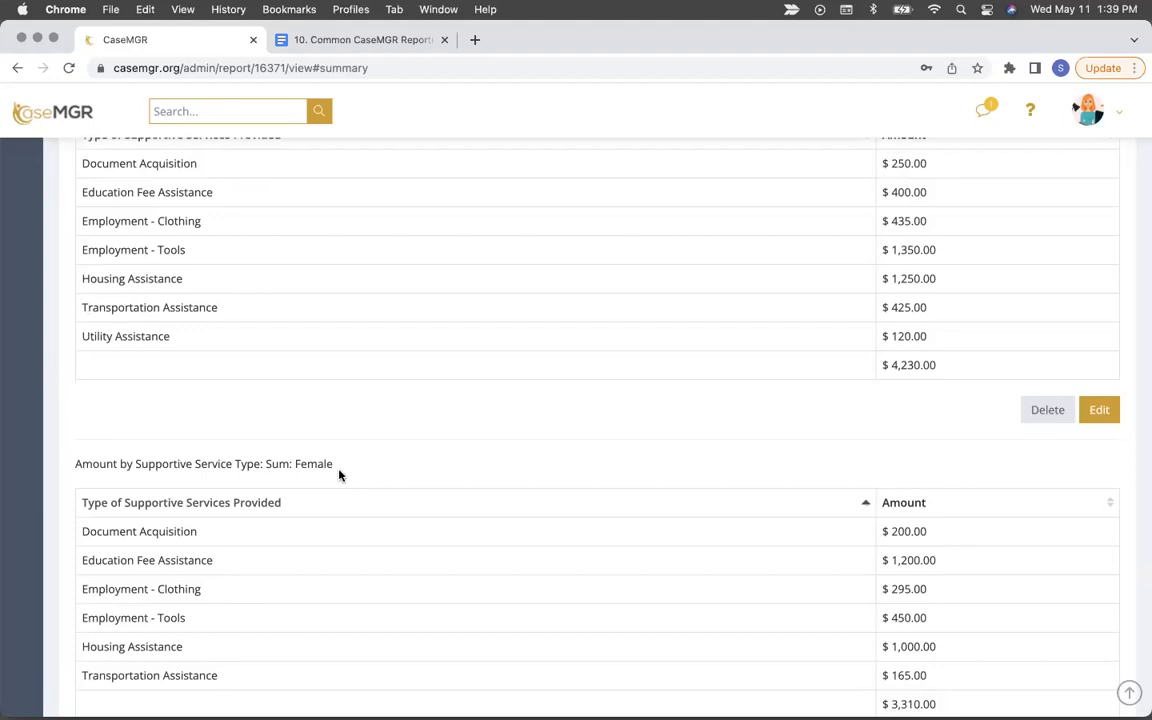
scroll(321, 417, "up", 8)
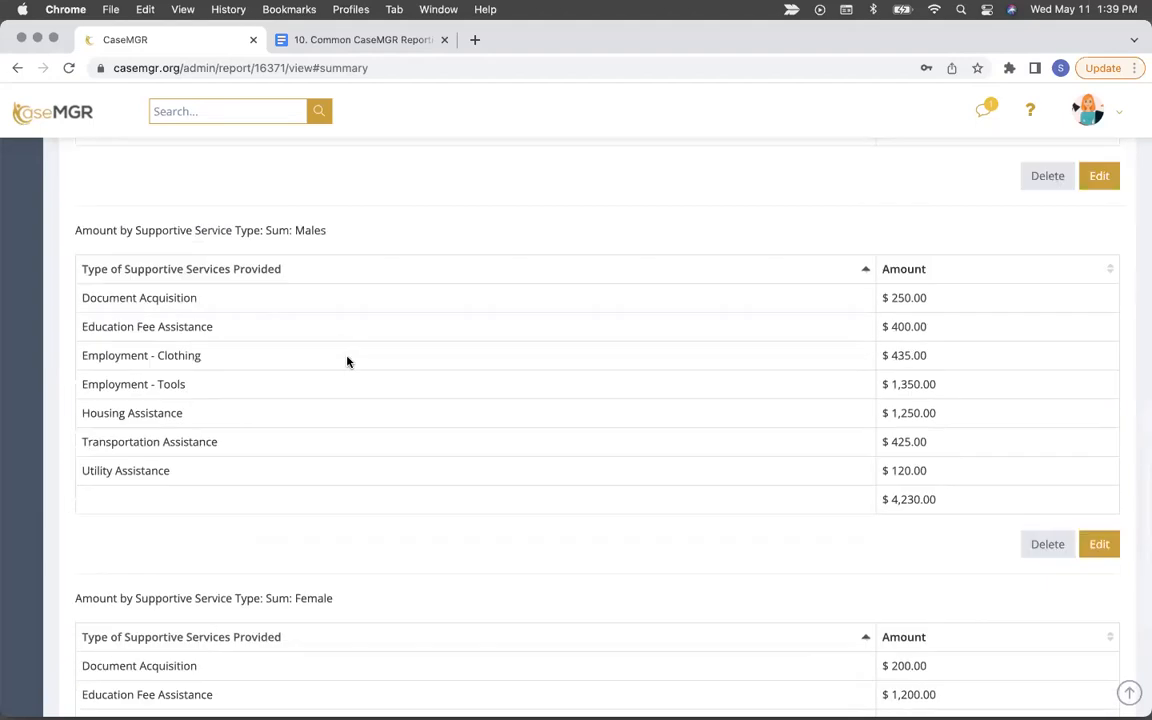
scroll(350, 355, "up", 3)
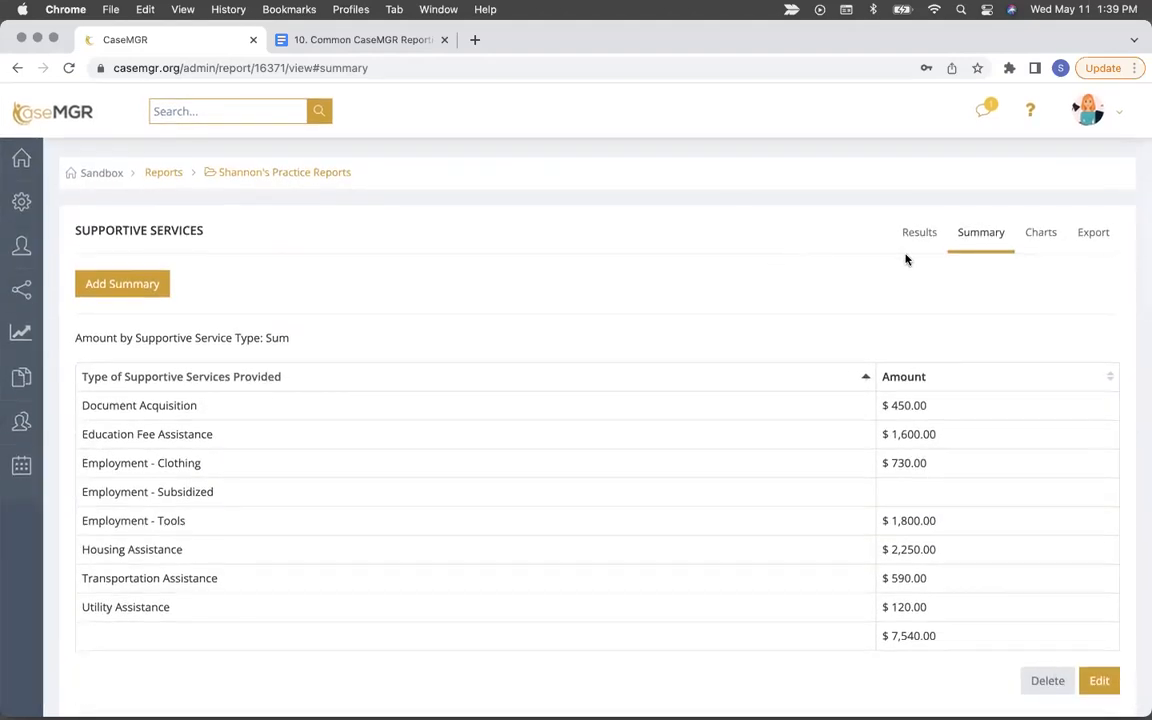
left_click(919, 237)
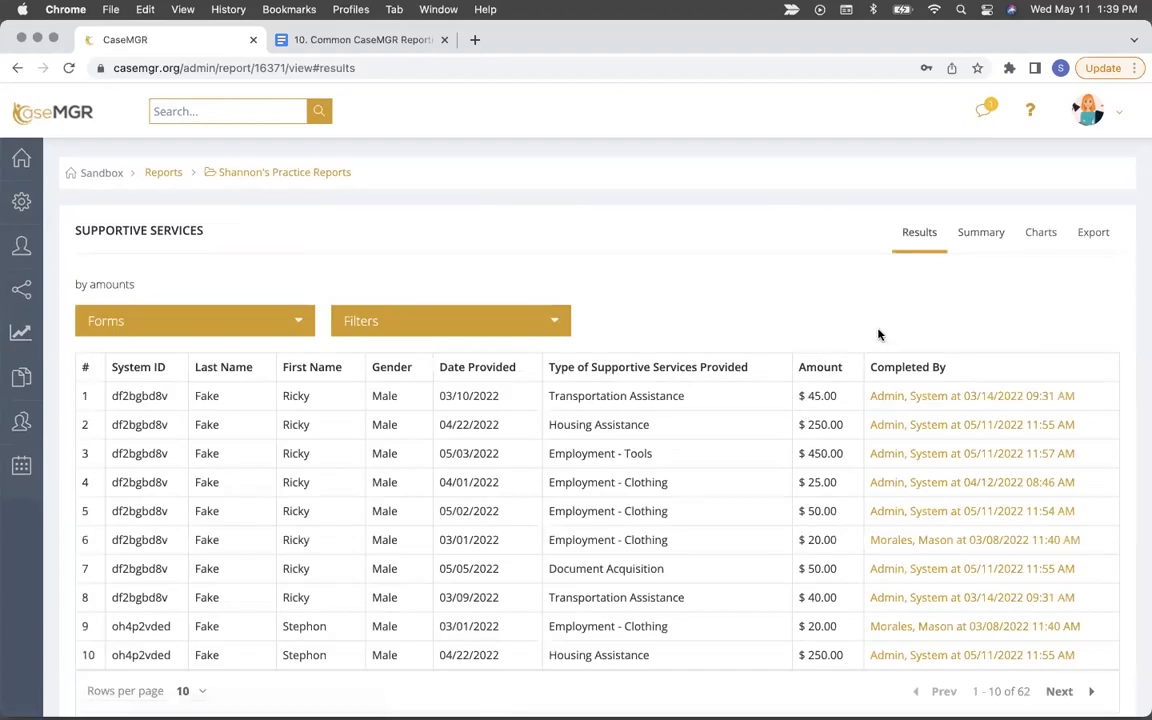
left_click(975, 240)
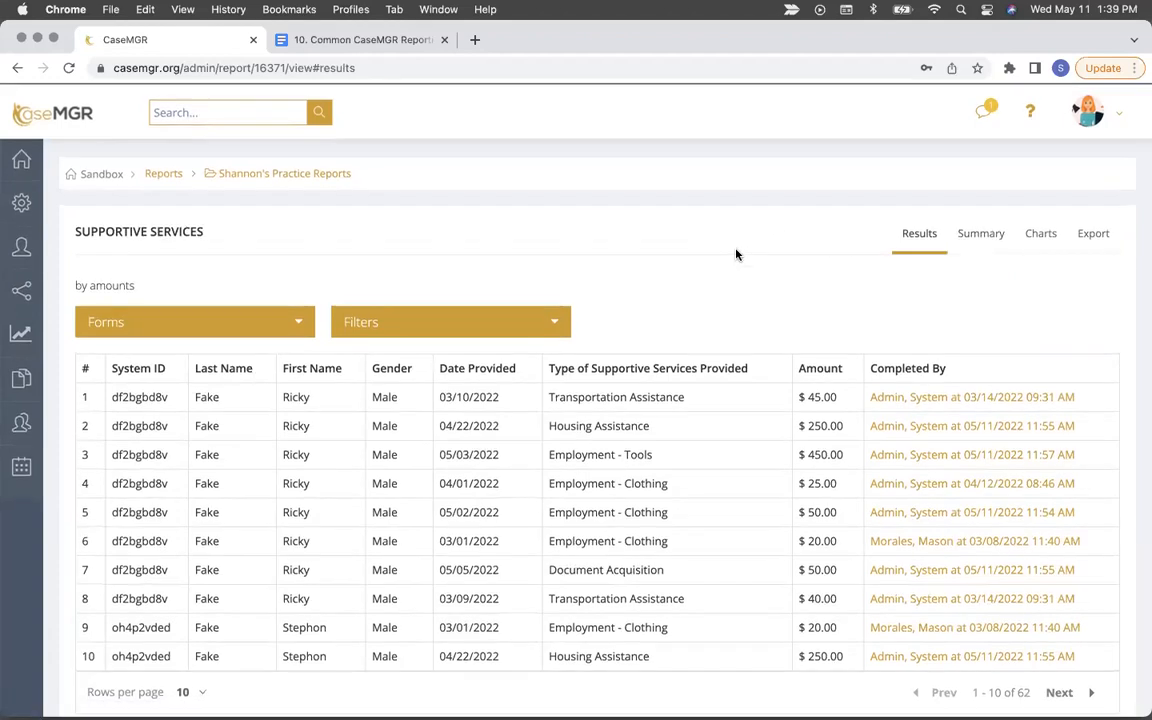
Step: Return to the practice reports folder and start a new report named "Activities by Individual" with the description "Participant list with activities"
left_click(278, 175)
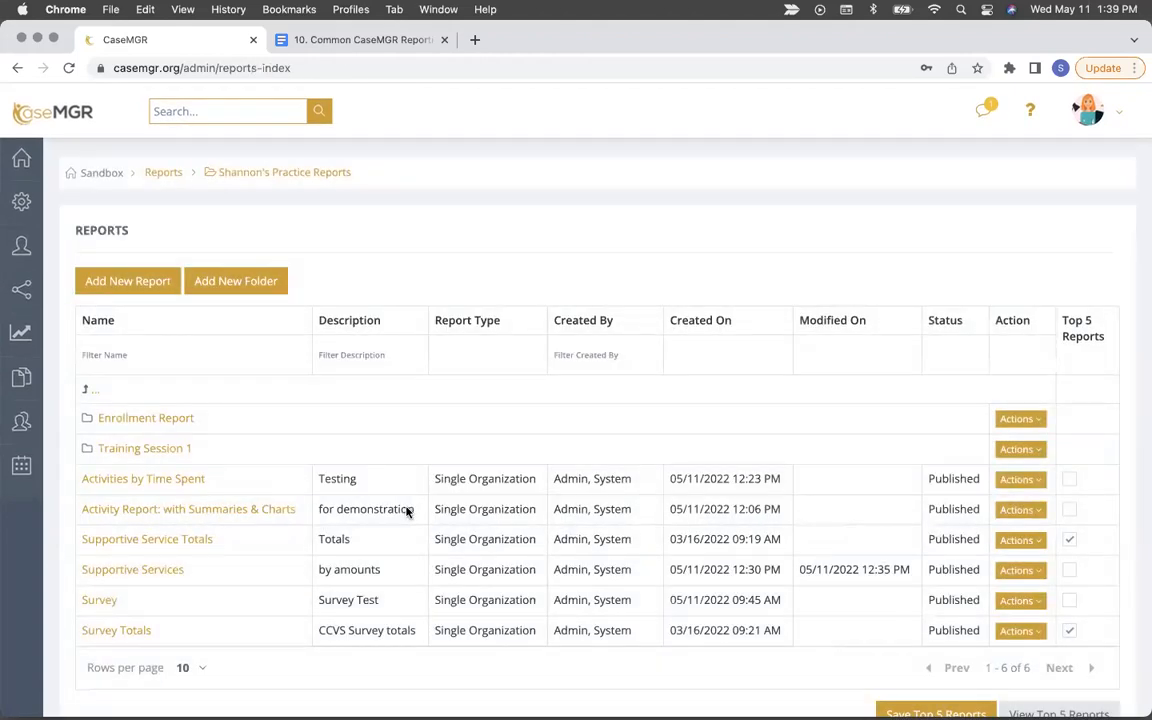
scroll(408, 511, "down", 2)
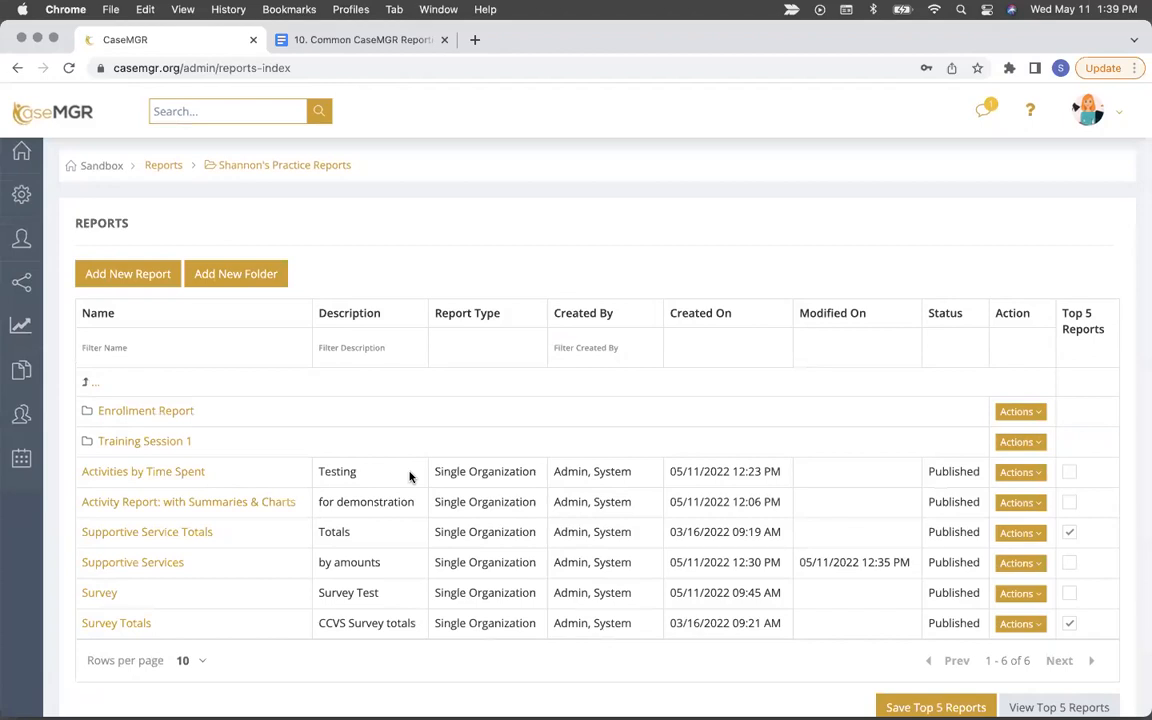
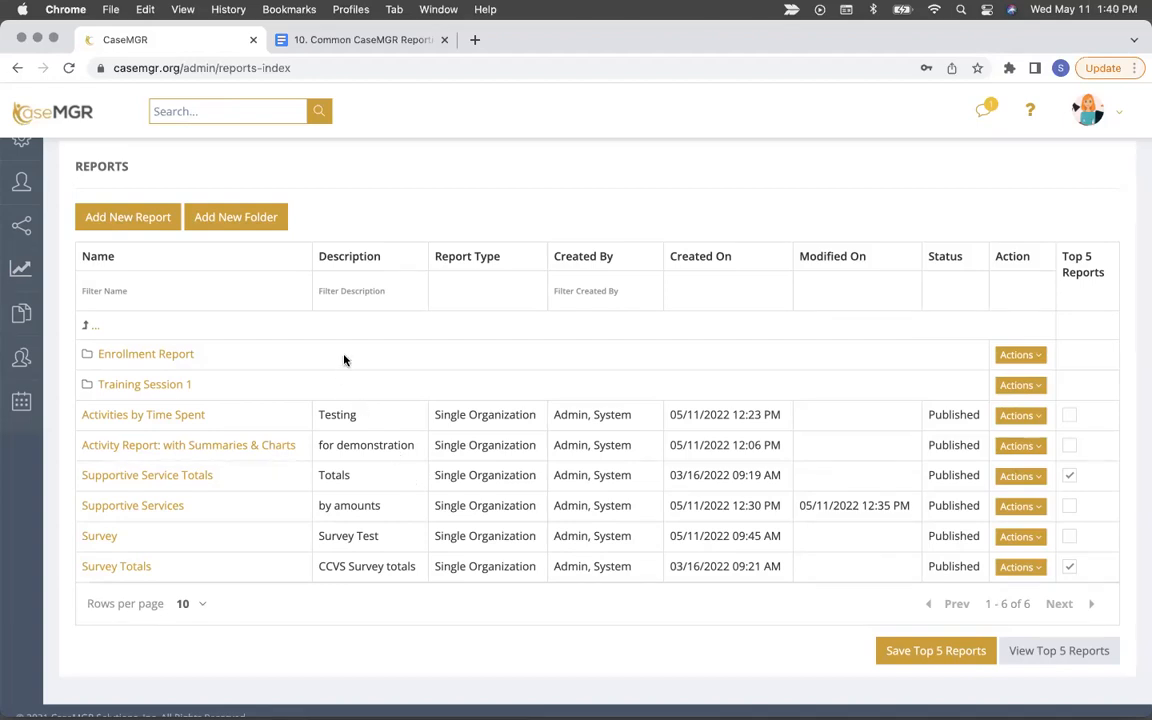
scroll(345, 358, "up", 2)
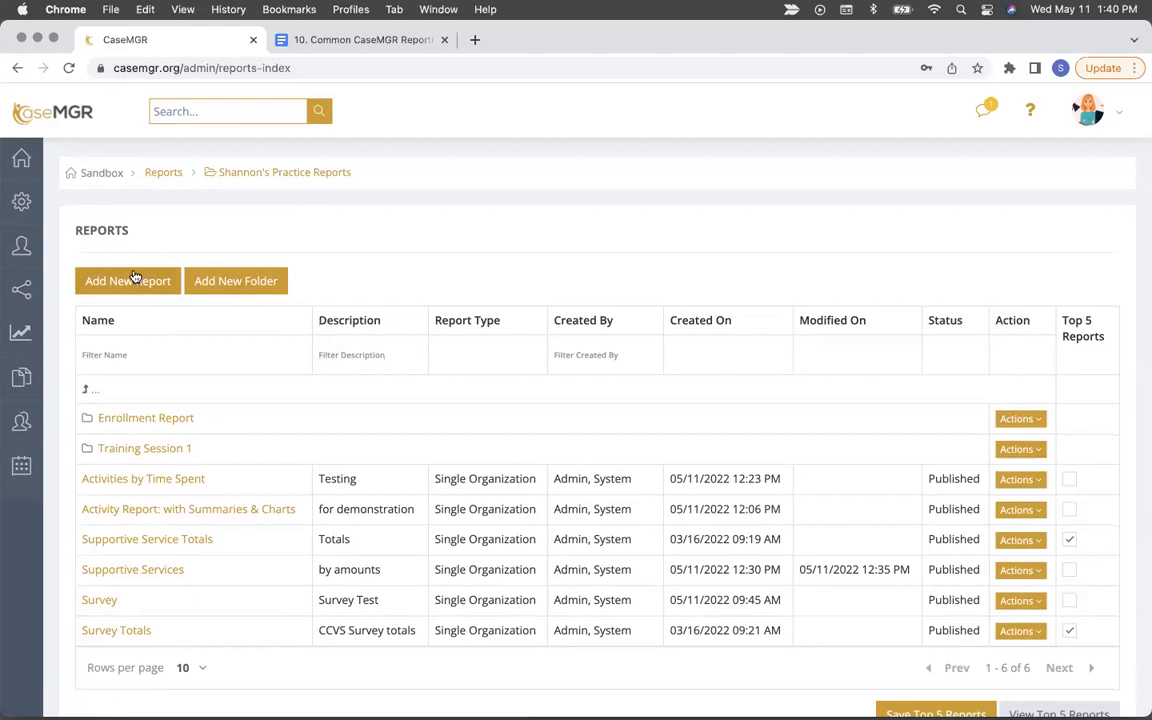
left_click(128, 280)
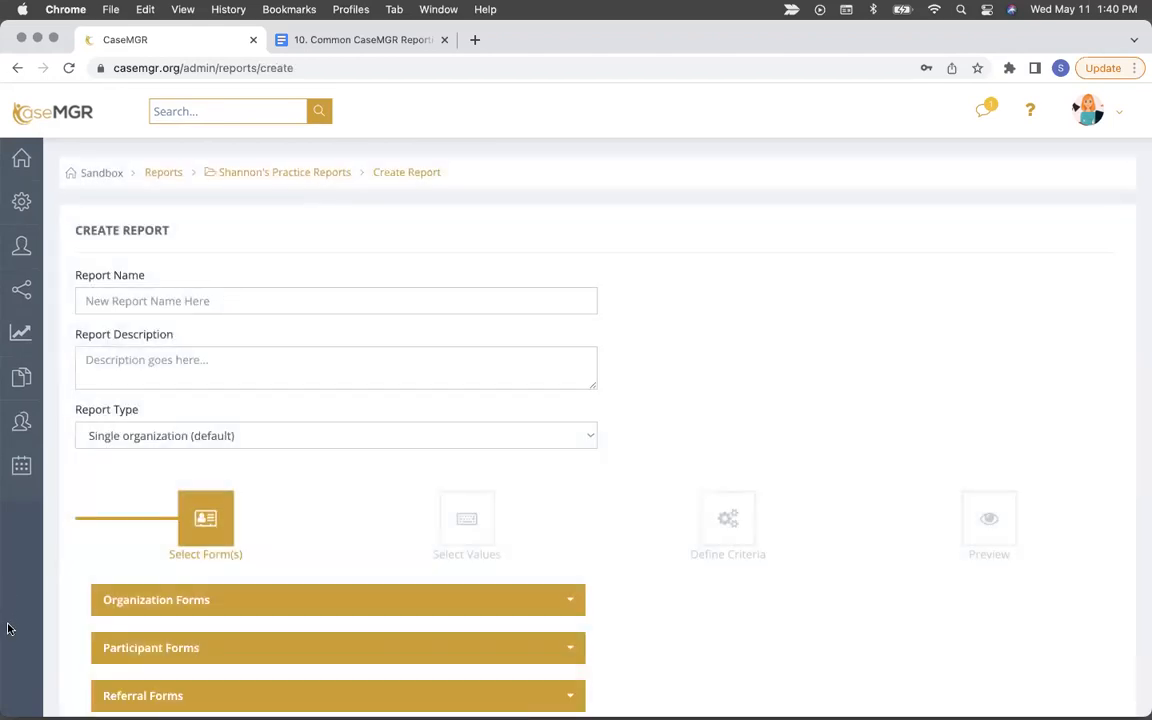
left_click(161, 299)
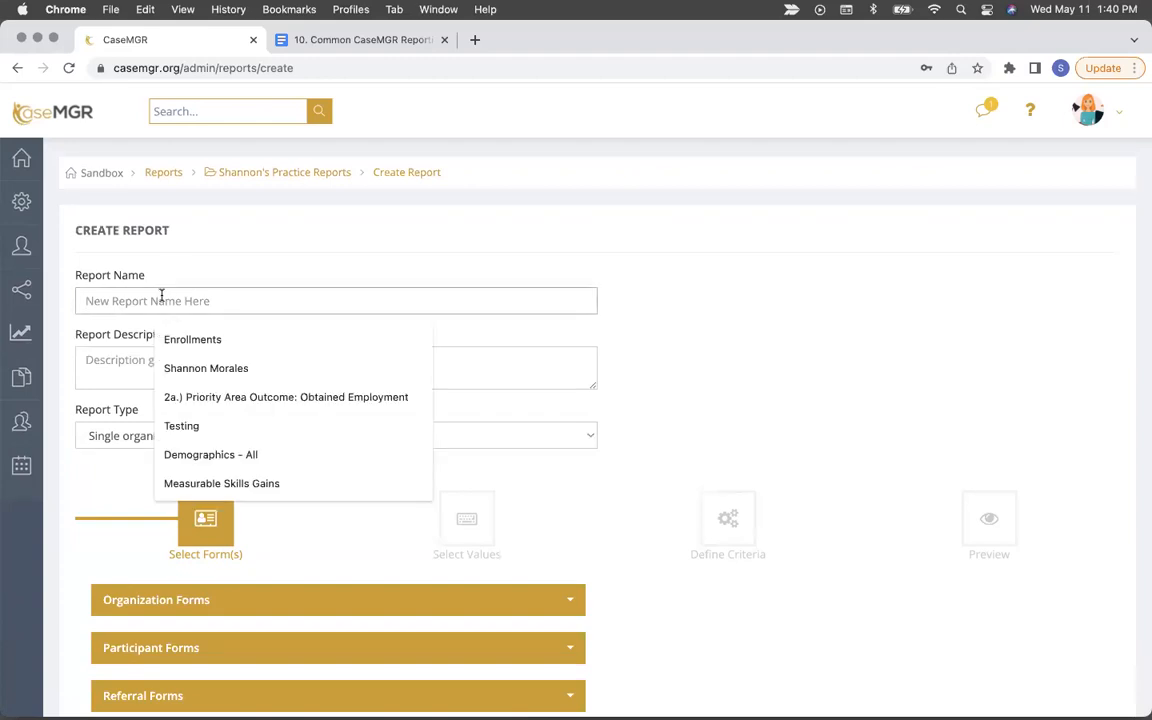
type("A")
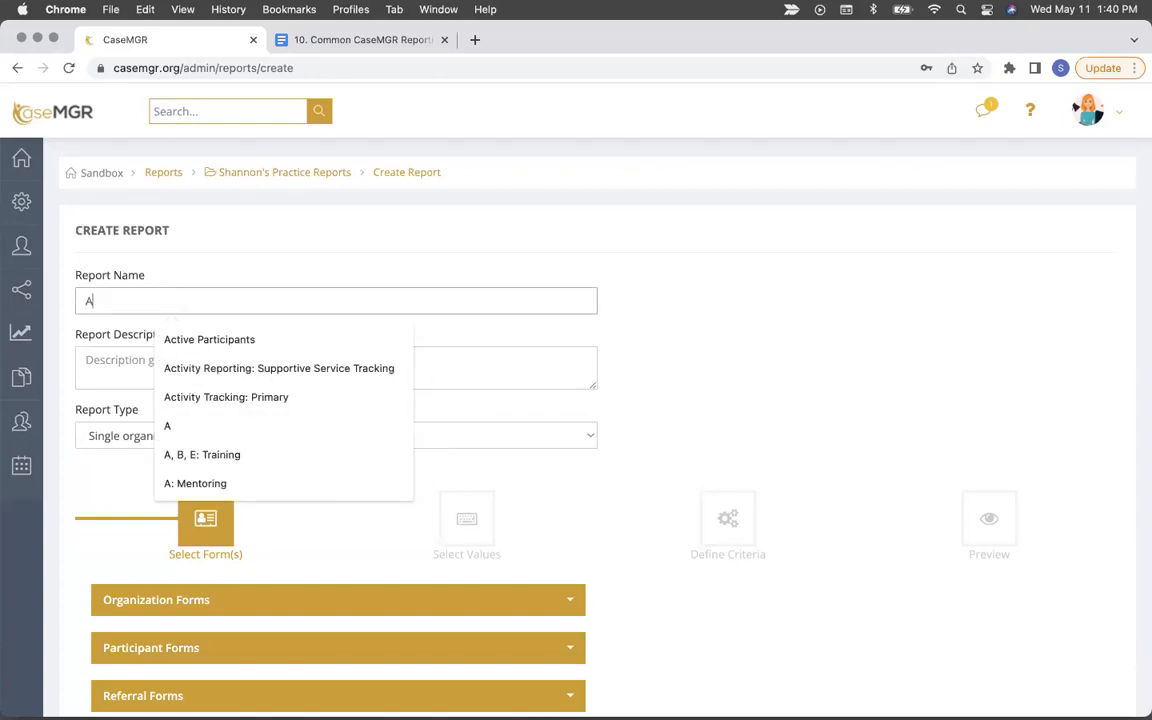
type("ctivities")
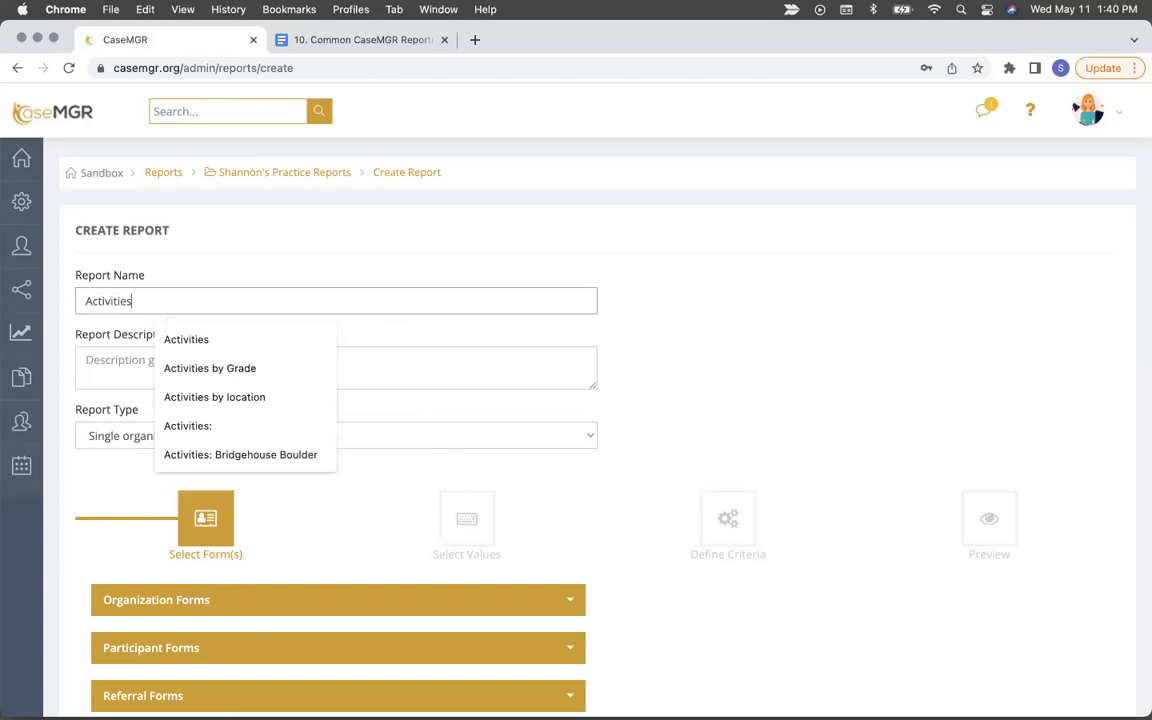
type(" by Individual")
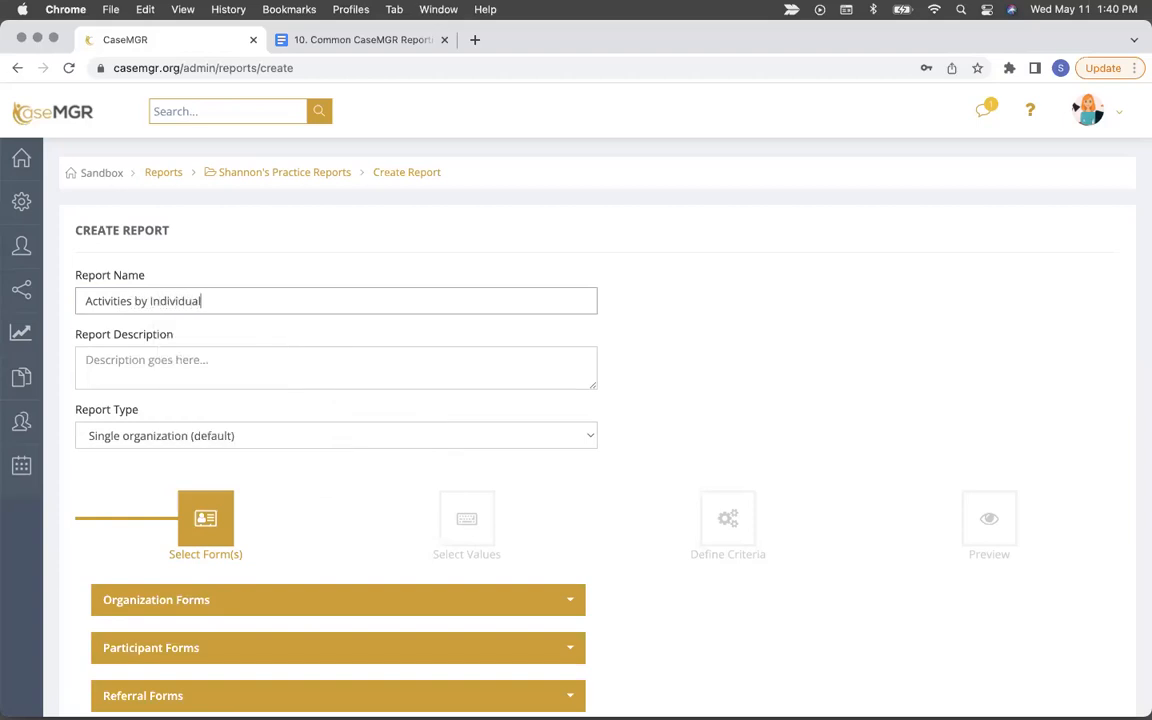
left_click(249, 365)
type("Participant list")
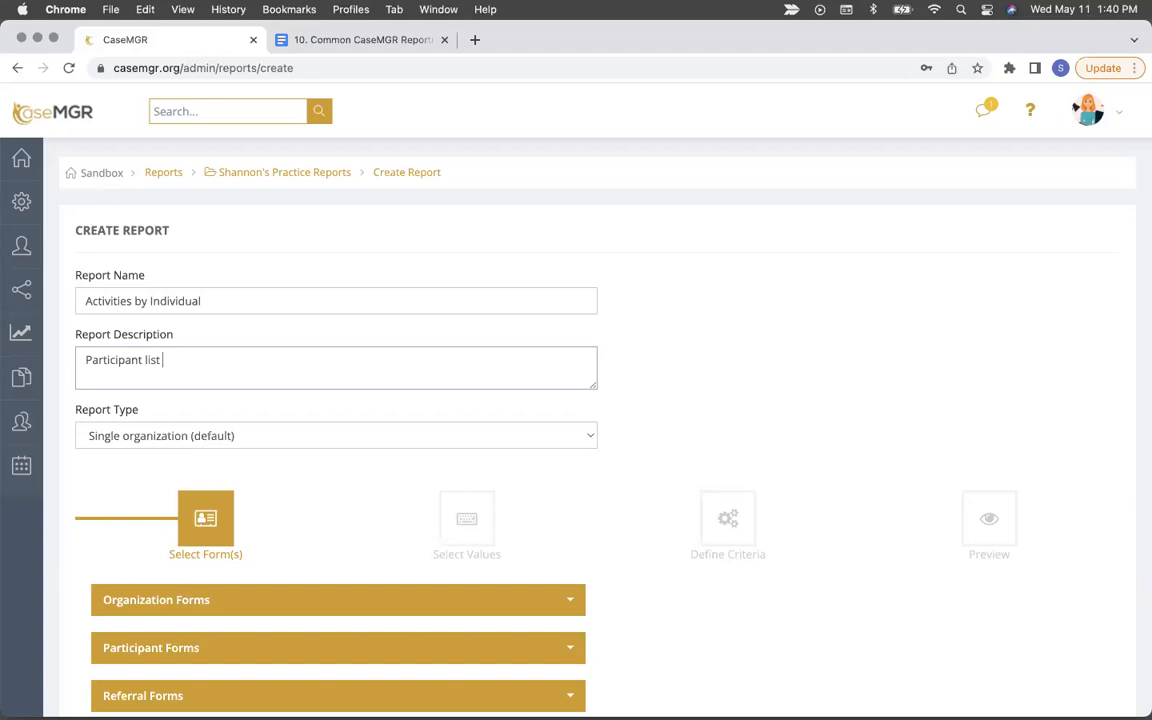
type("with activities")
Step: Select the participant forms Participant Profile and Activity Tracking for the report and continue to selecting values
scroll(1013, 247, "down", 3)
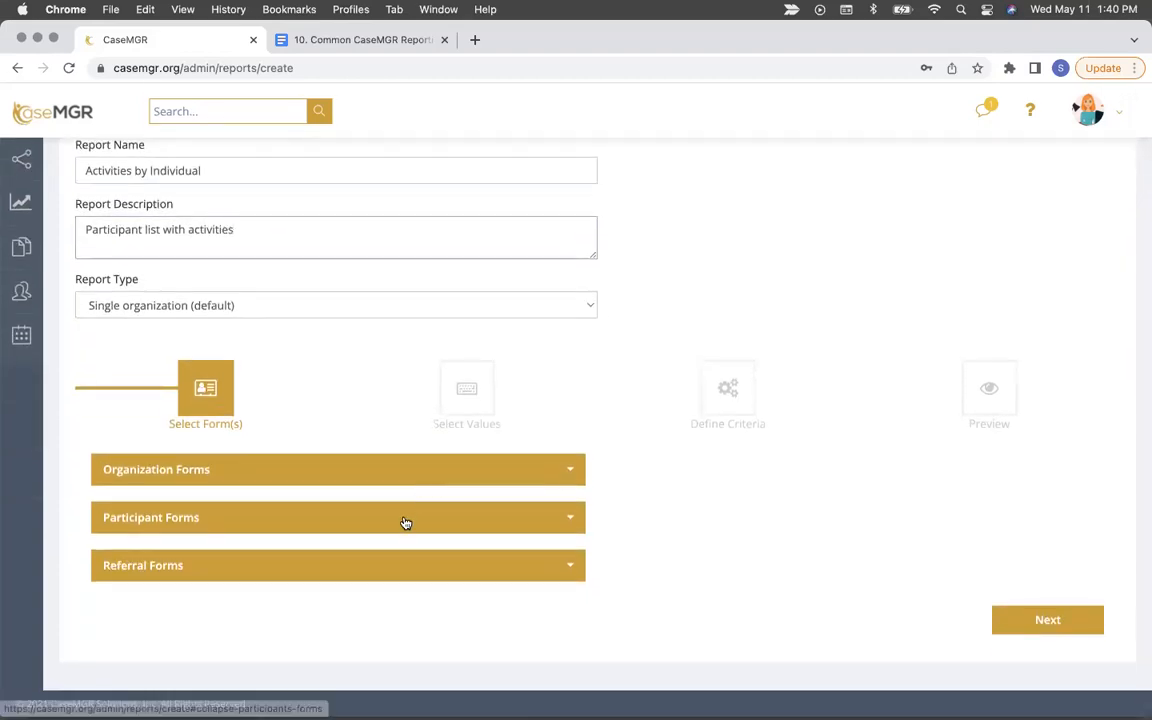
left_click(413, 512)
scroll(414, 504, "down", 4)
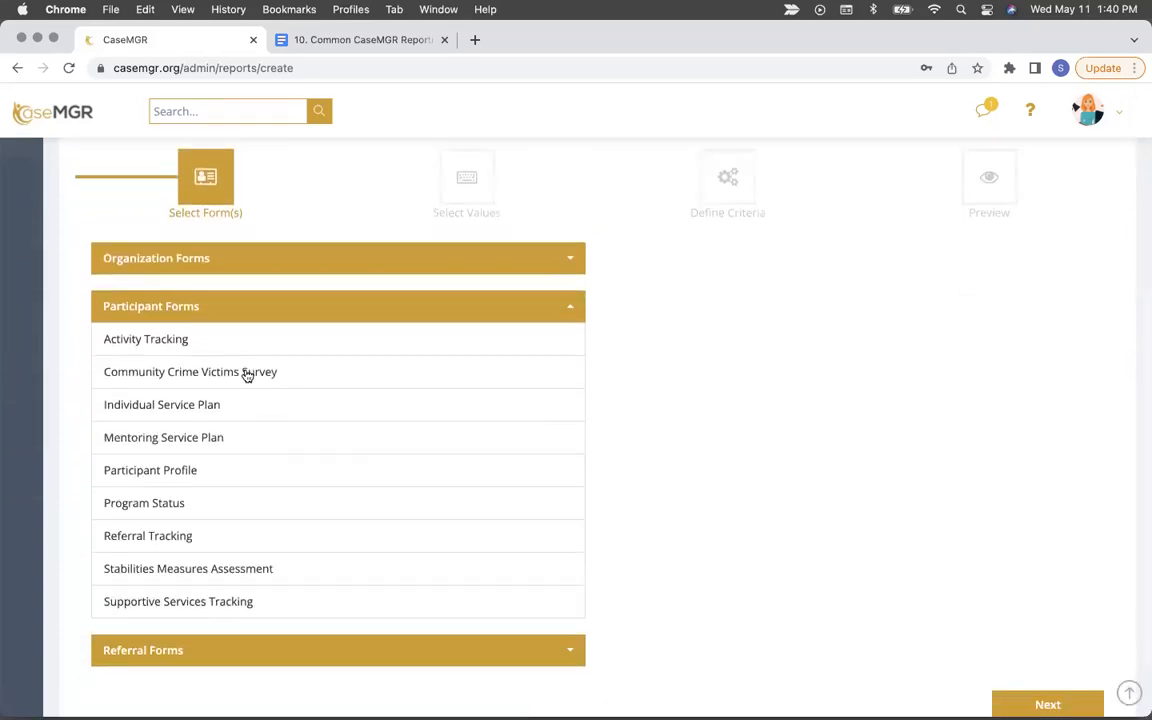
left_click(188, 476)
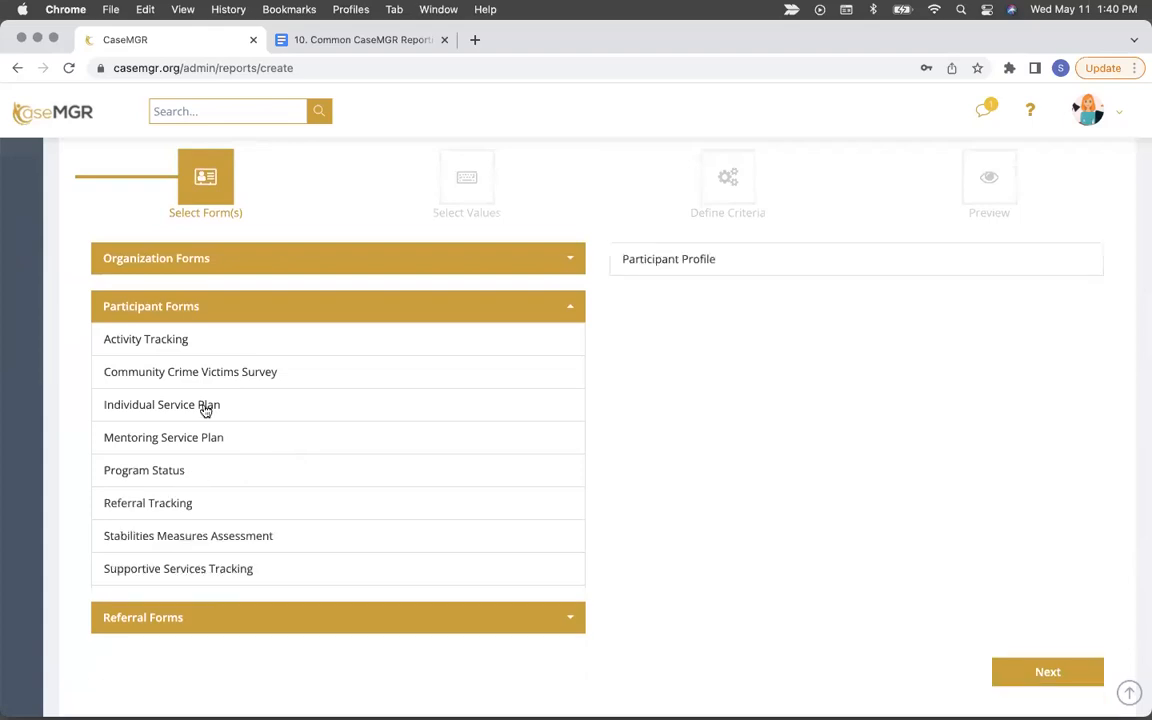
left_click(202, 346)
scroll(650, 346, "down", 1)
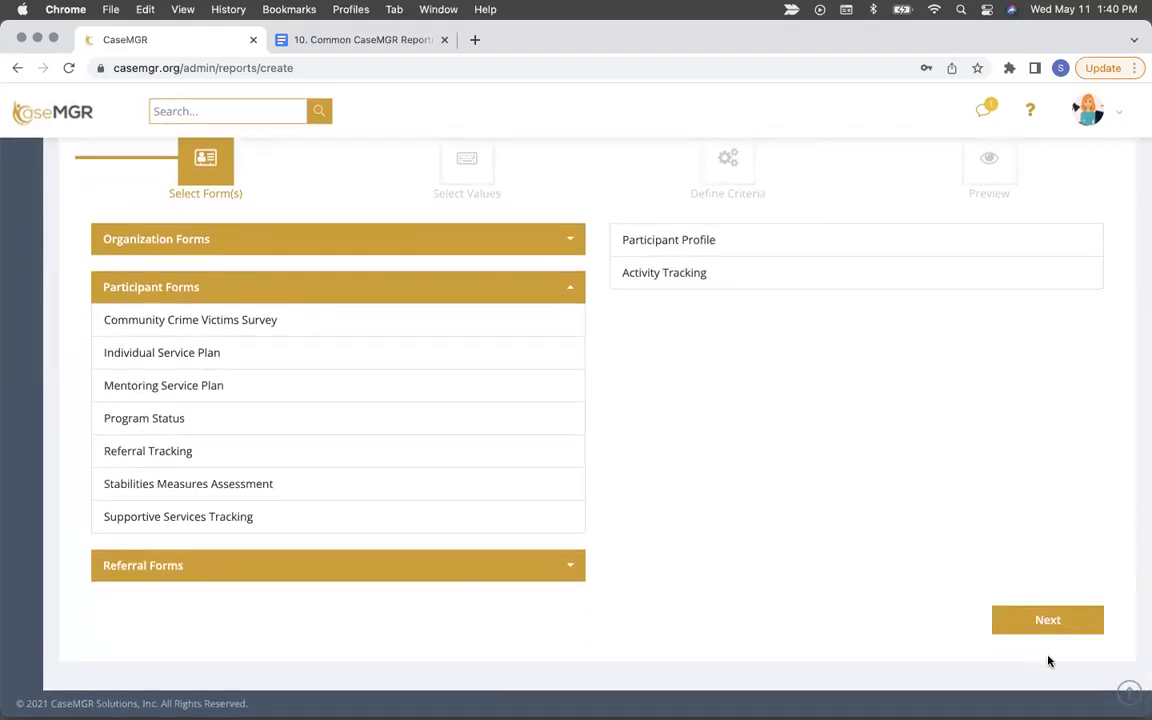
left_click(1040, 622)
Step: Add System ID, Last Name and First Name from the Participant Profile to the report values
left_click(311, 512)
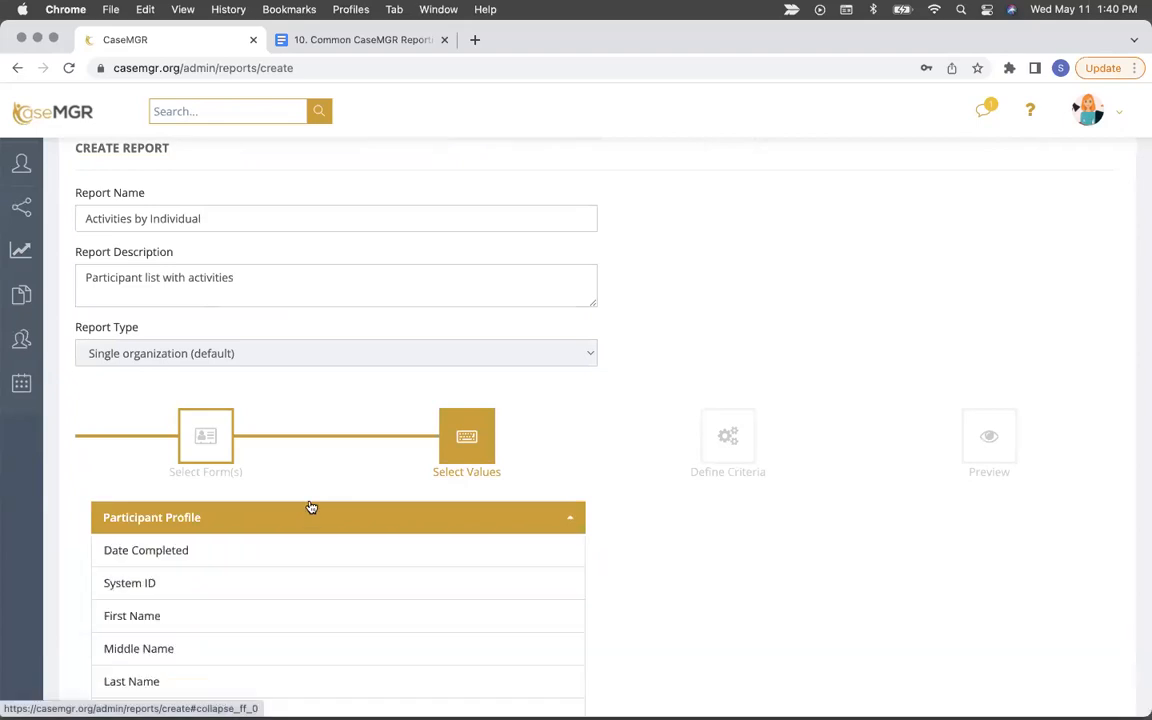
scroll(180, 537, "down", 1)
left_click(170, 545)
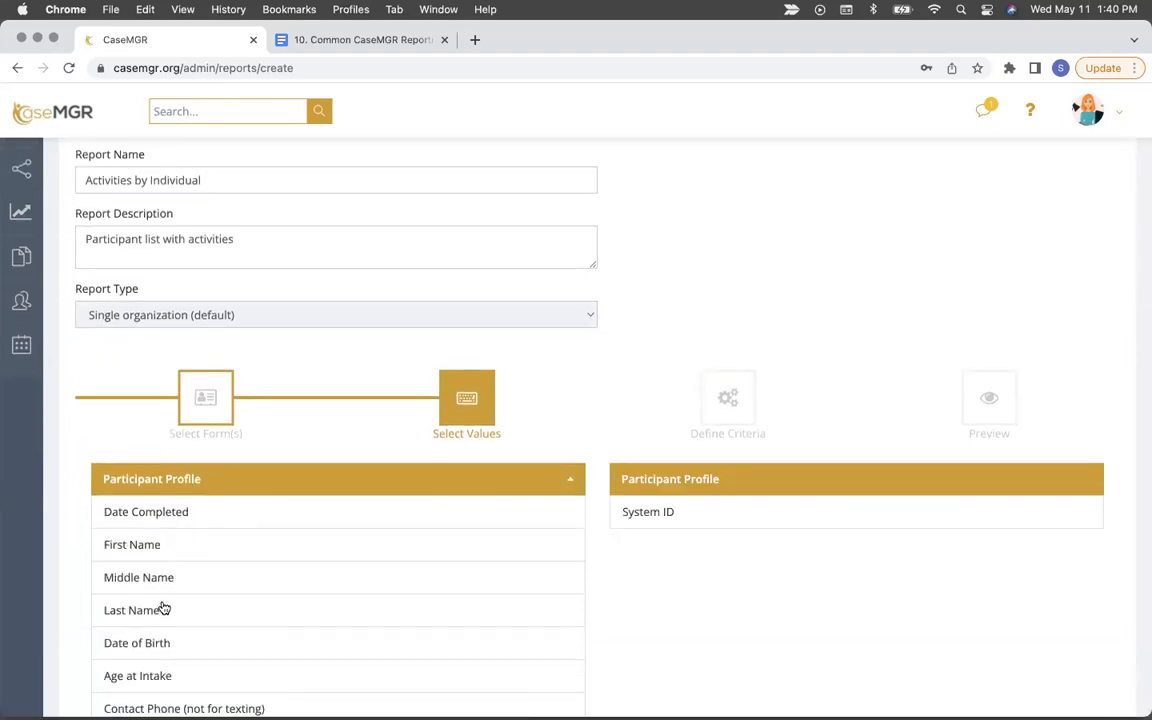
left_click(163, 609)
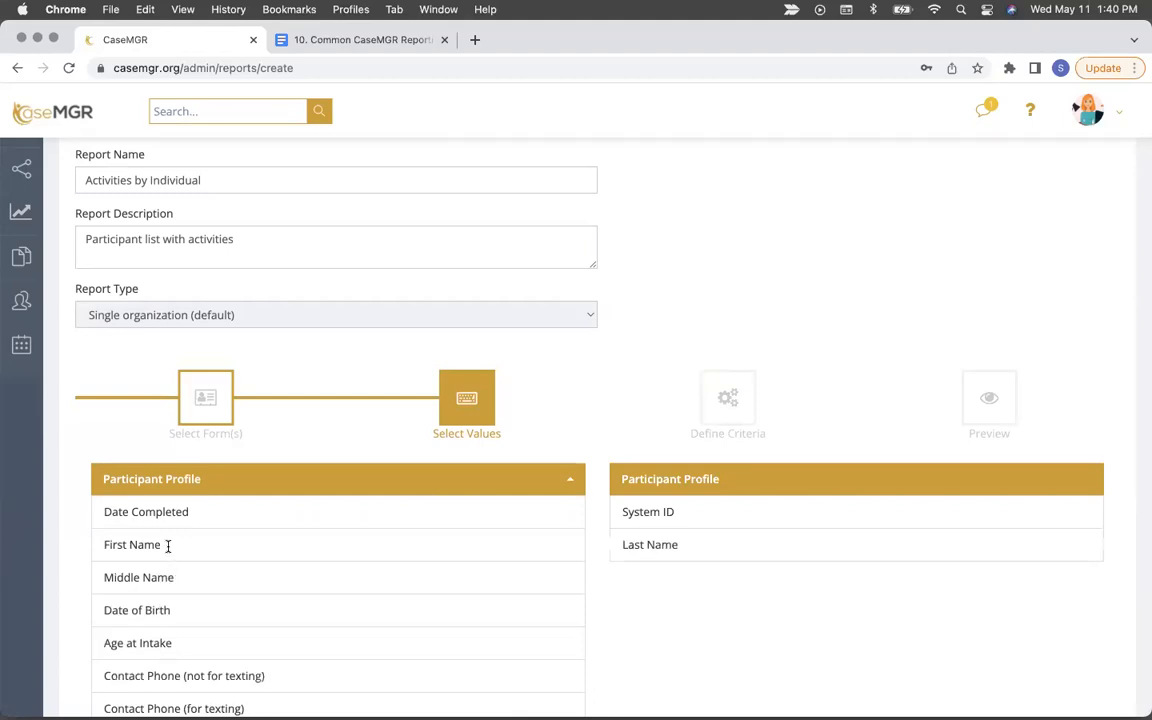
left_click(166, 545)
scroll(284, 607, "down", 1)
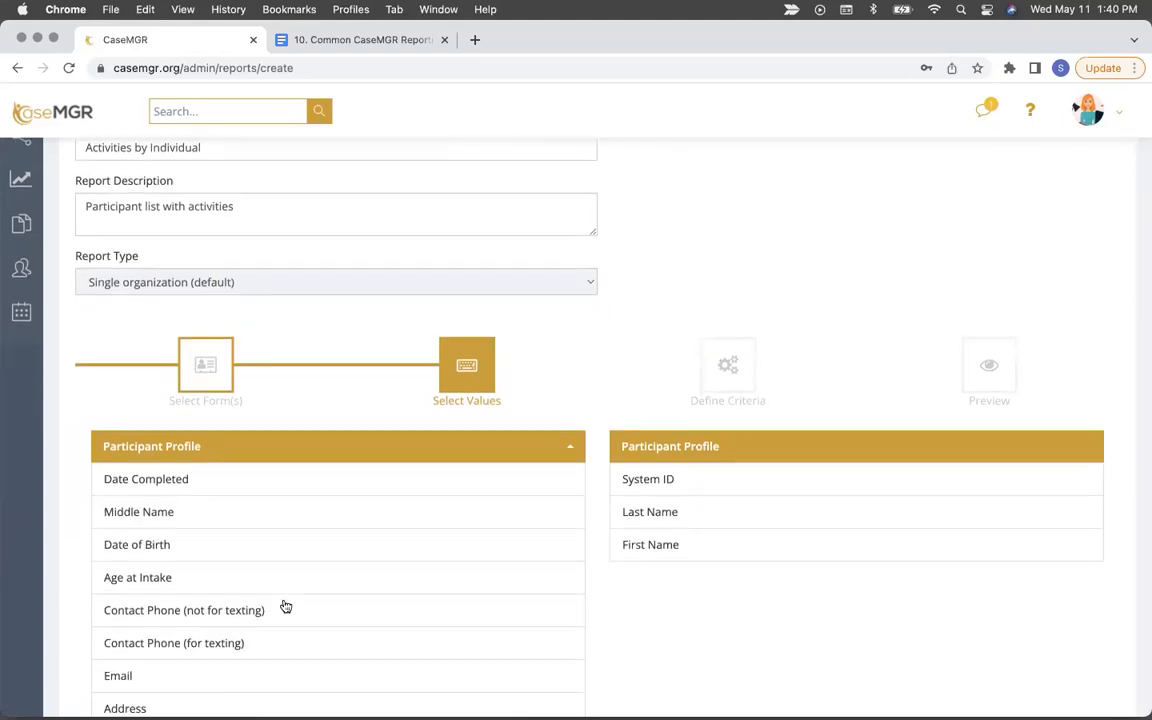
scroll(280, 560, "down", 1)
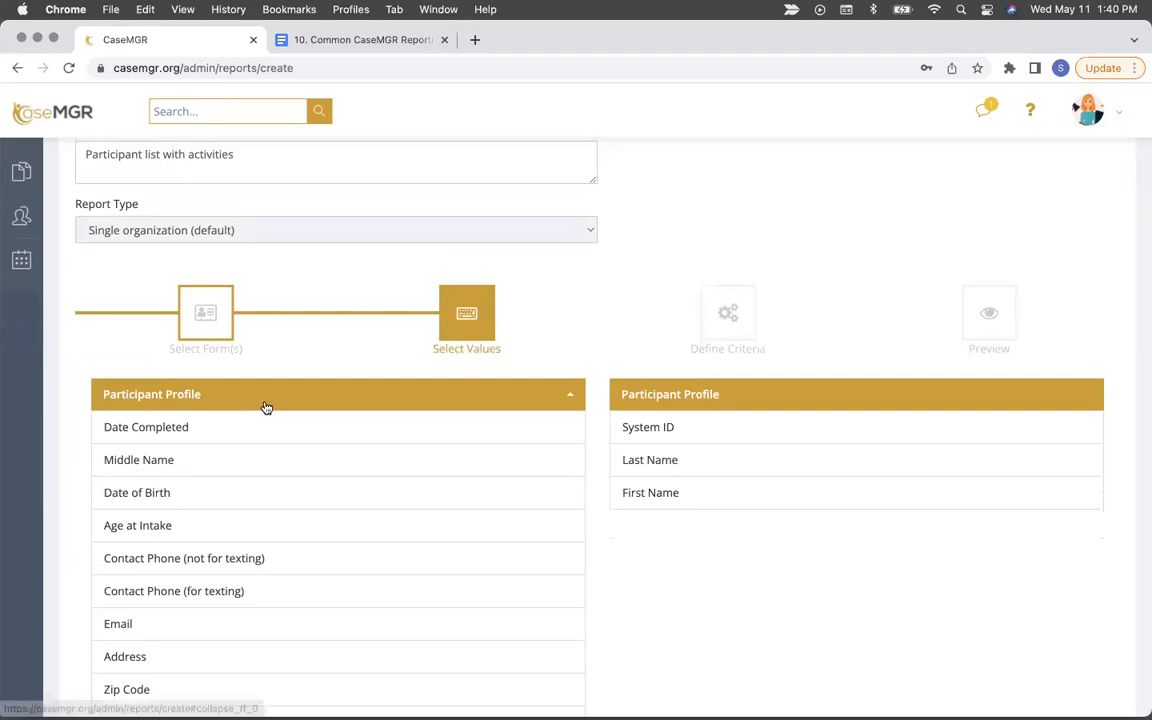
Step: Add the Activity Tracking values Date of Service/Activity, Type of Activity/Service, Time Spent (hours) and Completed By, and continue to defining criteria
left_click(272, 405)
left_click(266, 527)
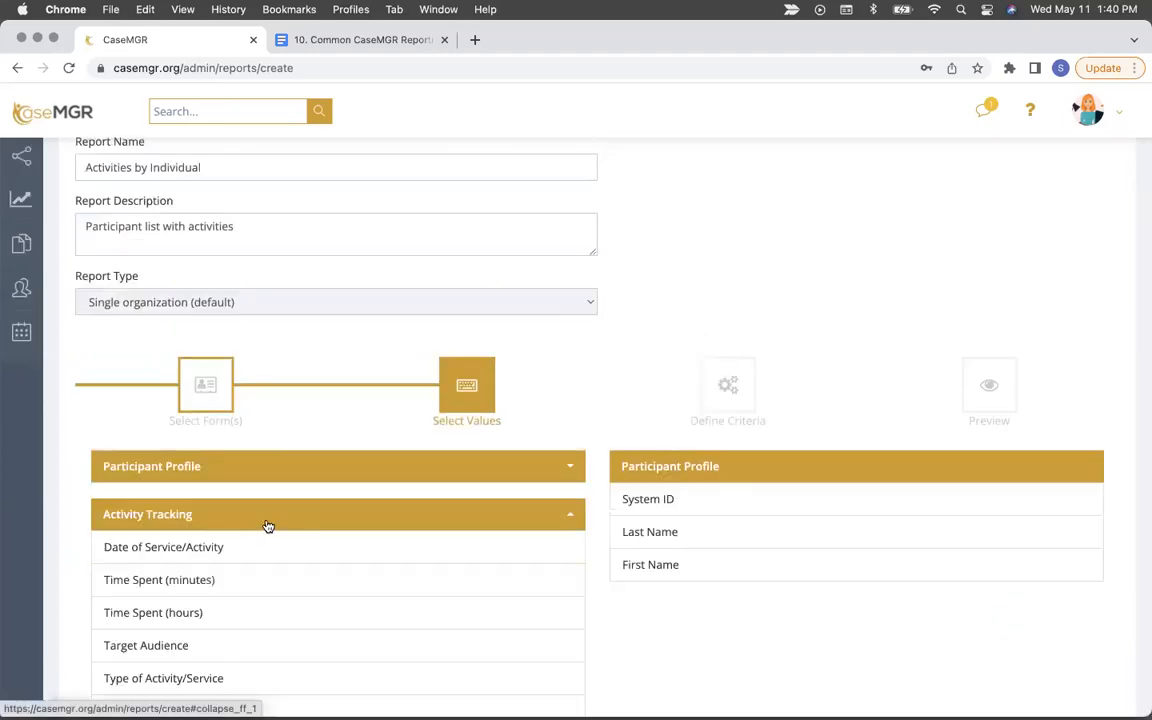
scroll(266, 527, "down", 1)
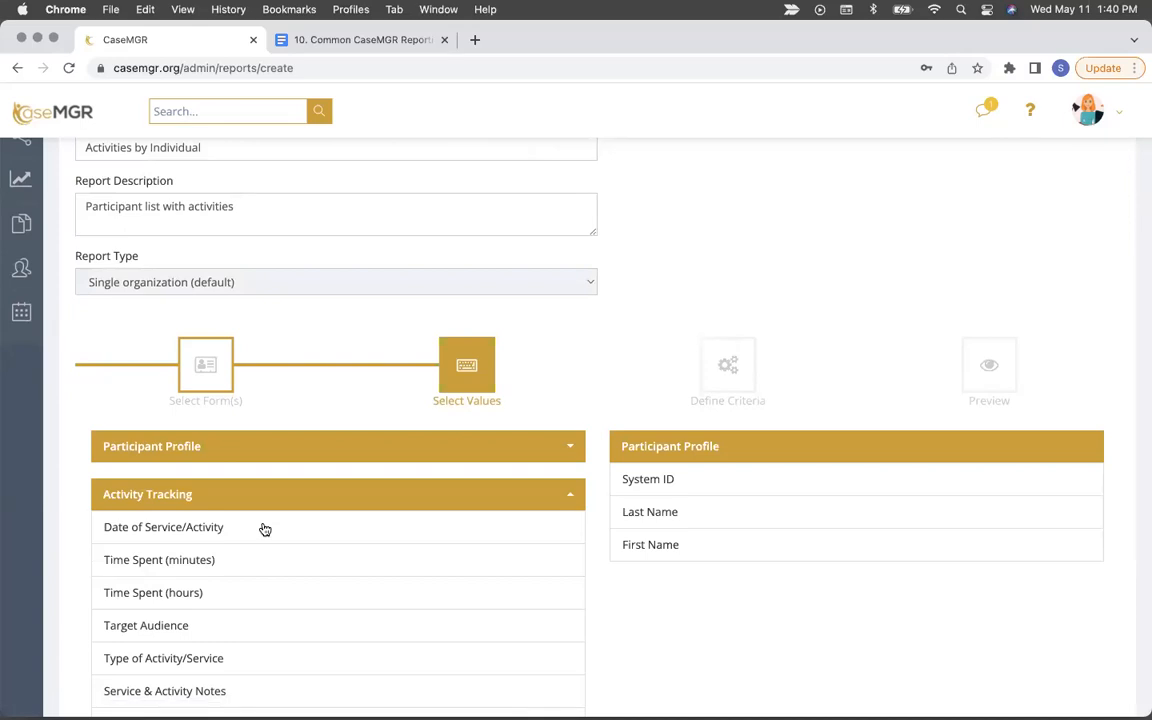
left_click(265, 528)
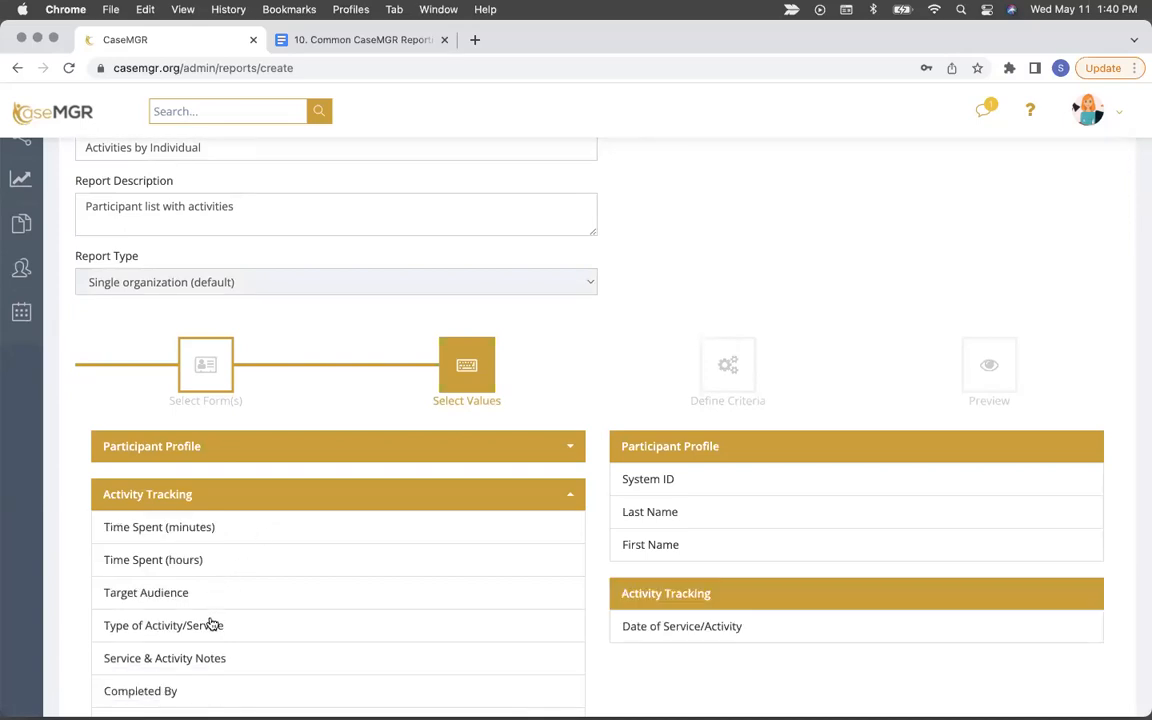
left_click(212, 625)
left_click(213, 572)
scroll(213, 574, "down", 3)
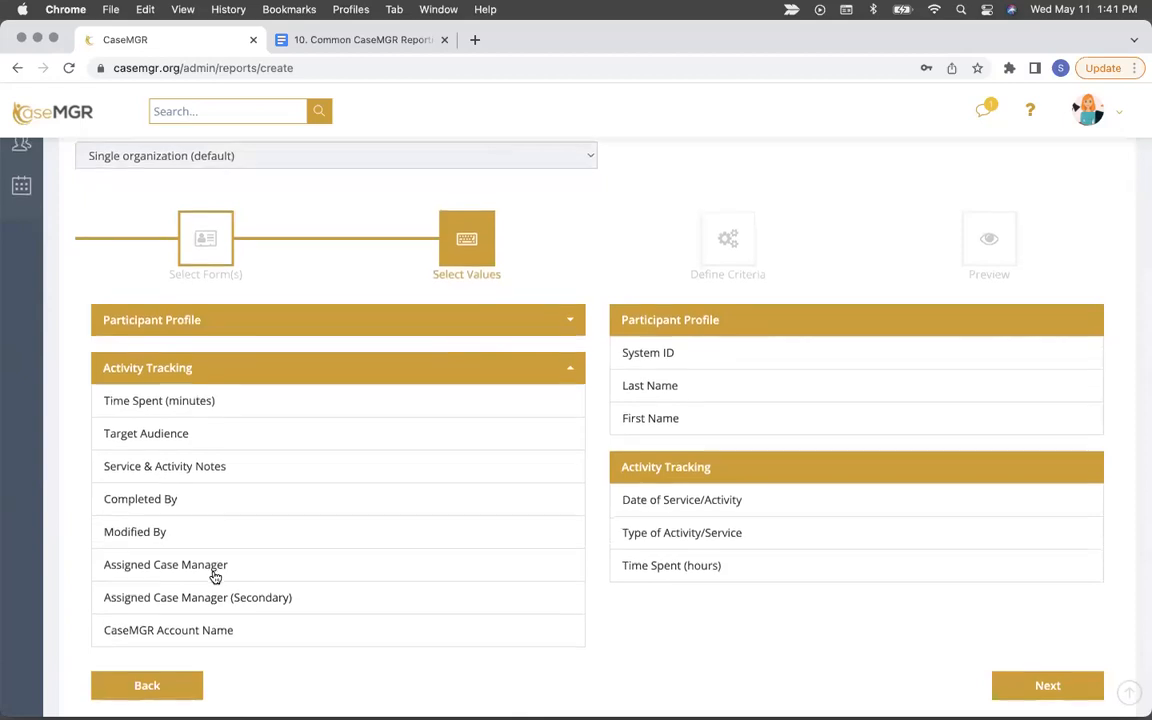
left_click(222, 500)
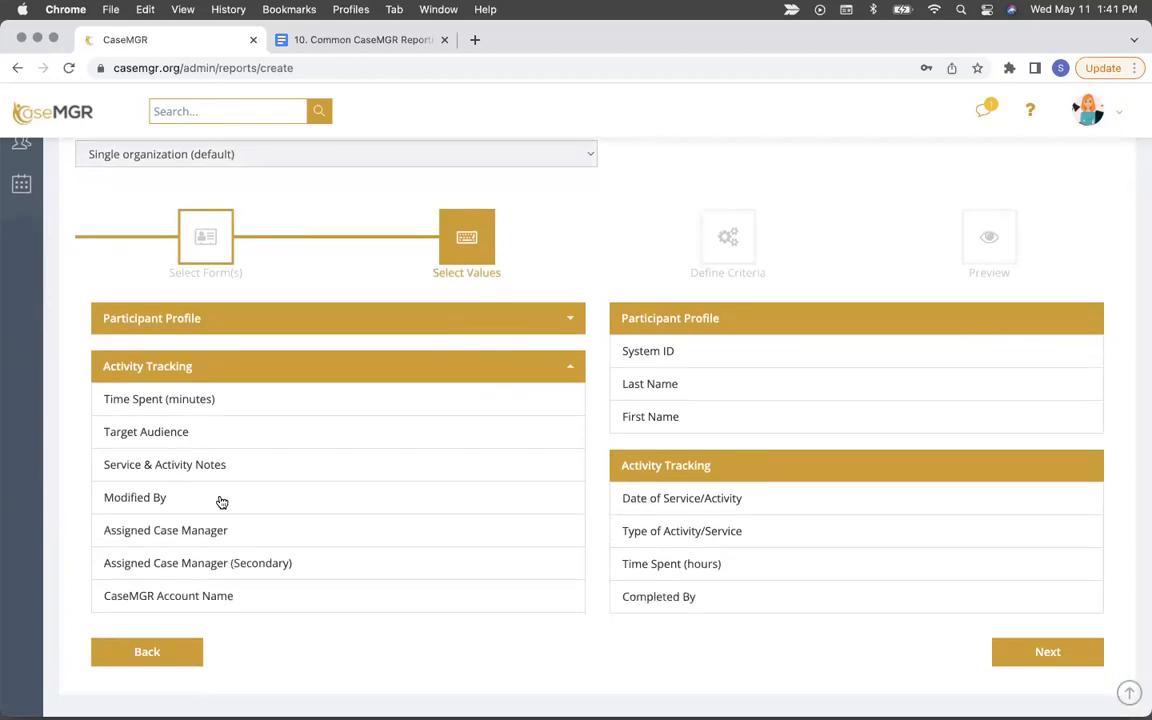
left_click(1041, 654)
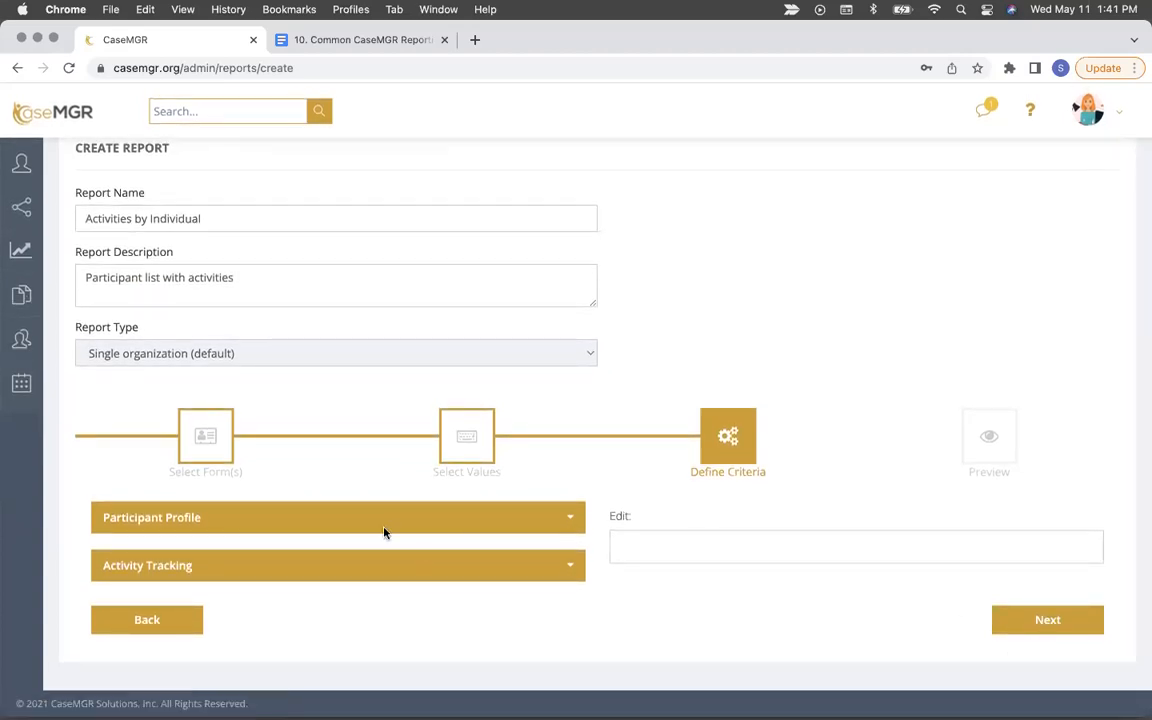
Step: Limit Activity Tracking's Date of Service/Activity to the date range This year and continue to the preview
left_click(347, 566)
scroll(352, 550, "down", 2)
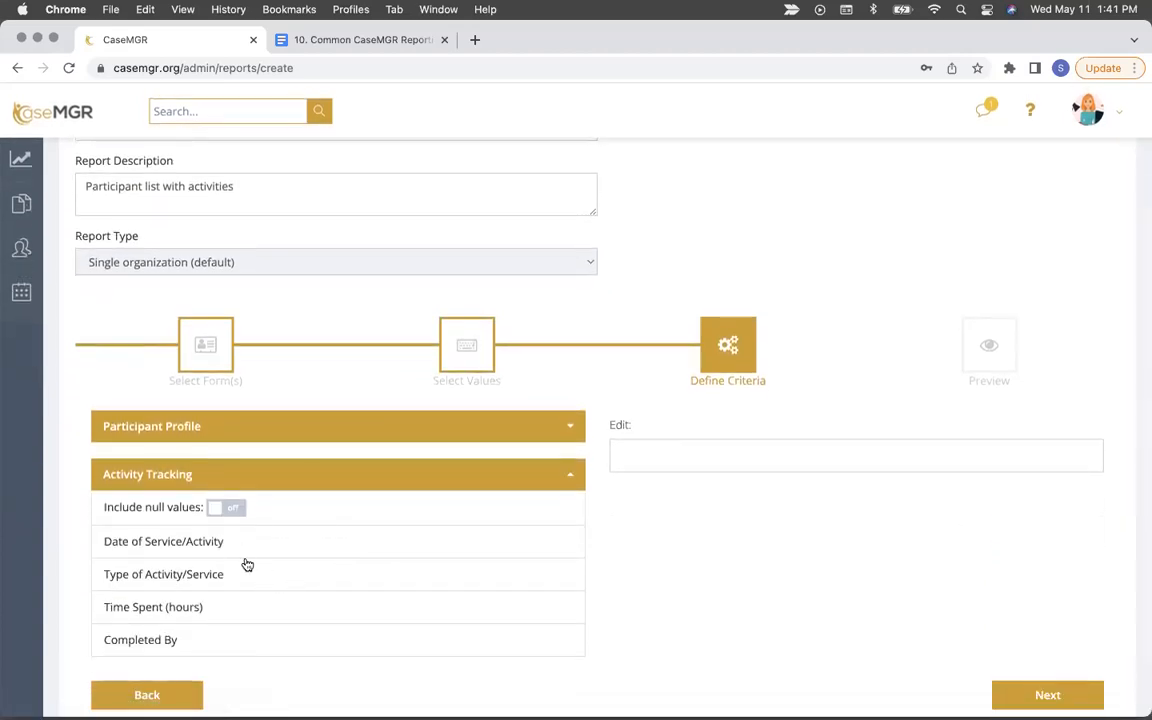
left_click(241, 545)
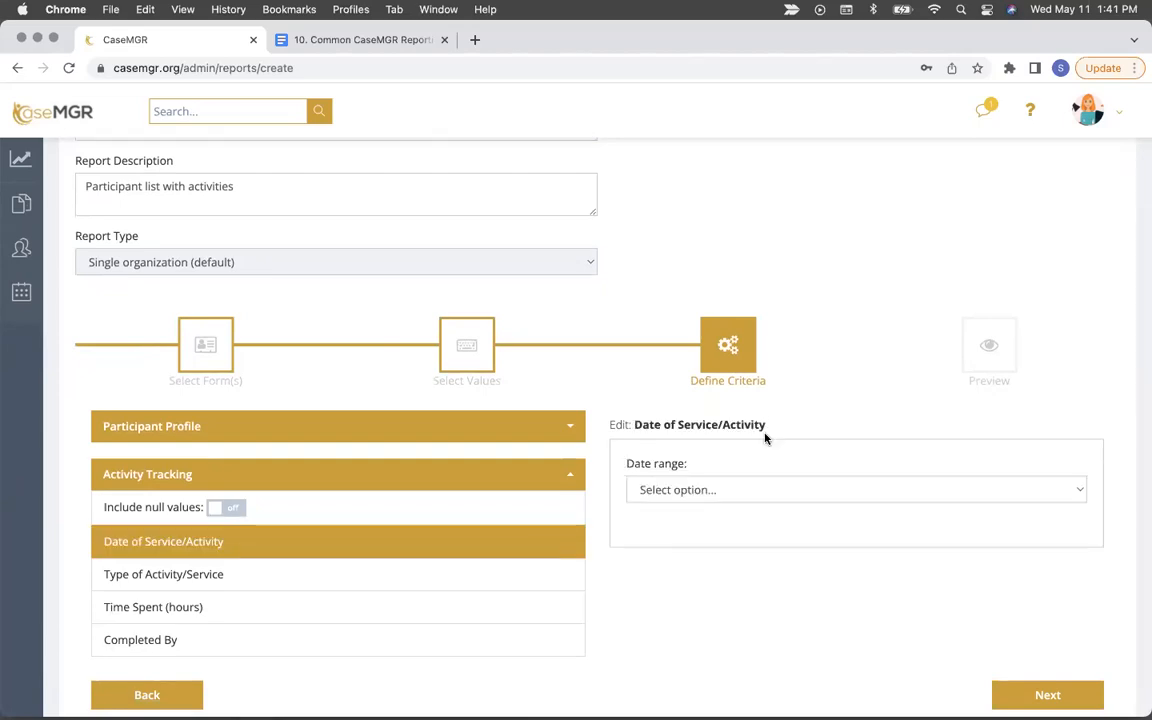
left_click(739, 490)
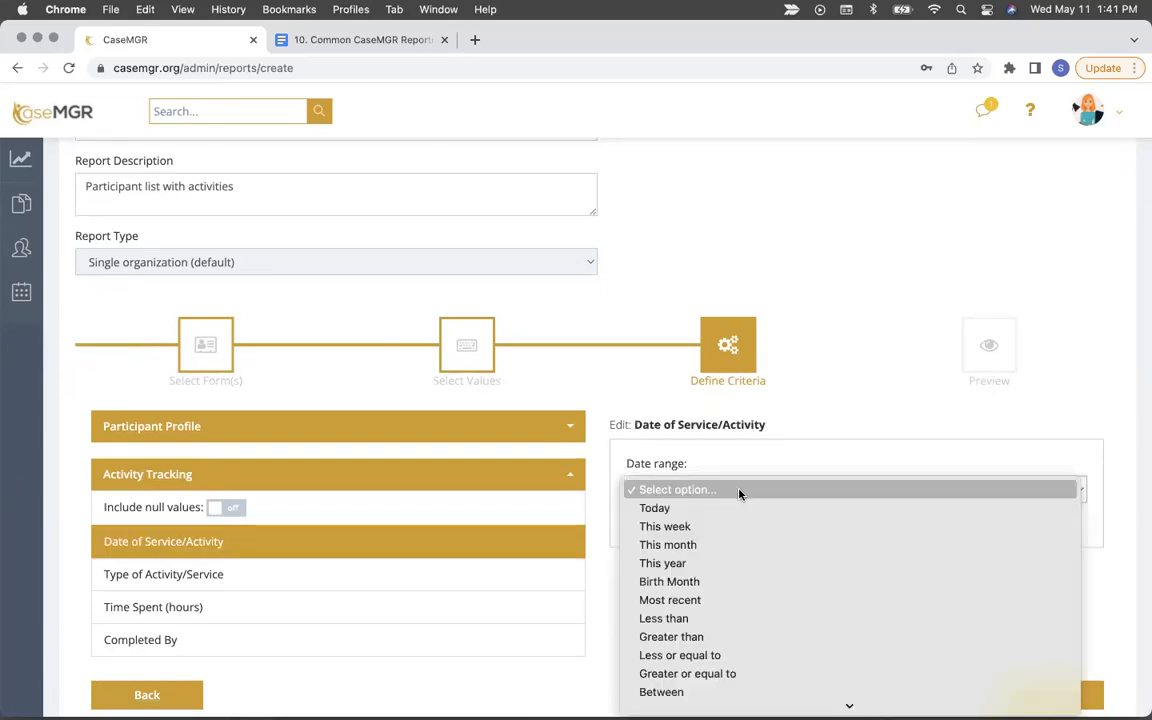
left_click(727, 563)
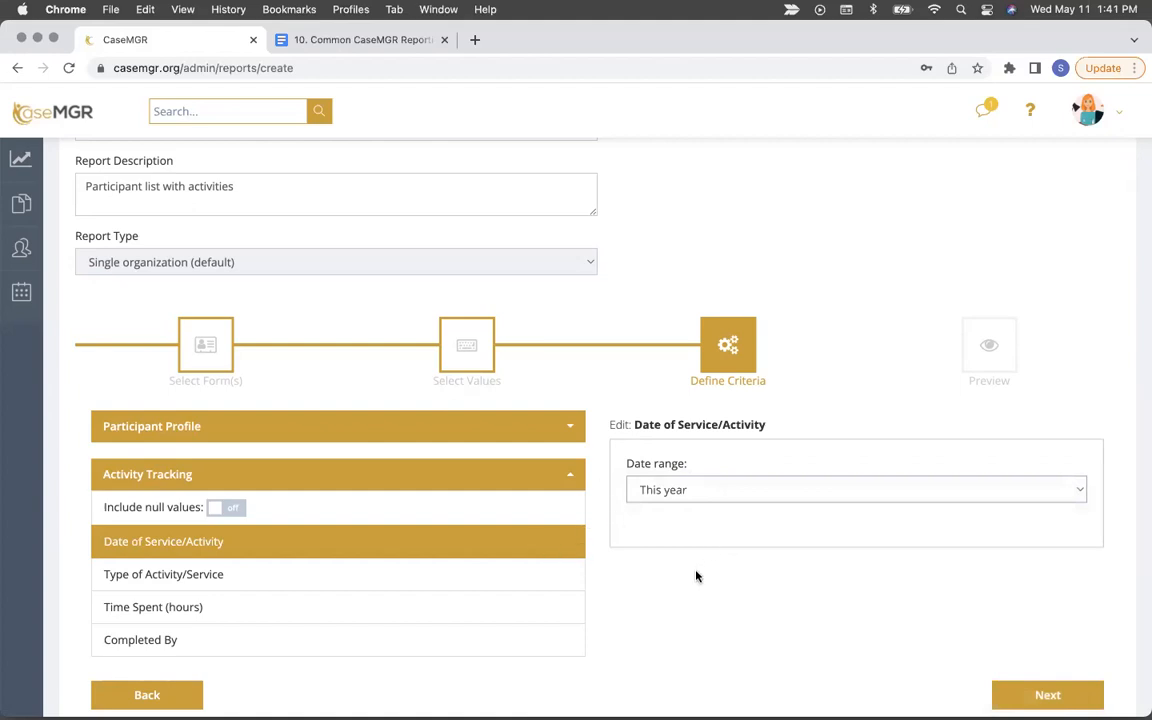
scroll(1046, 557, "down", 2)
left_click(1046, 620)
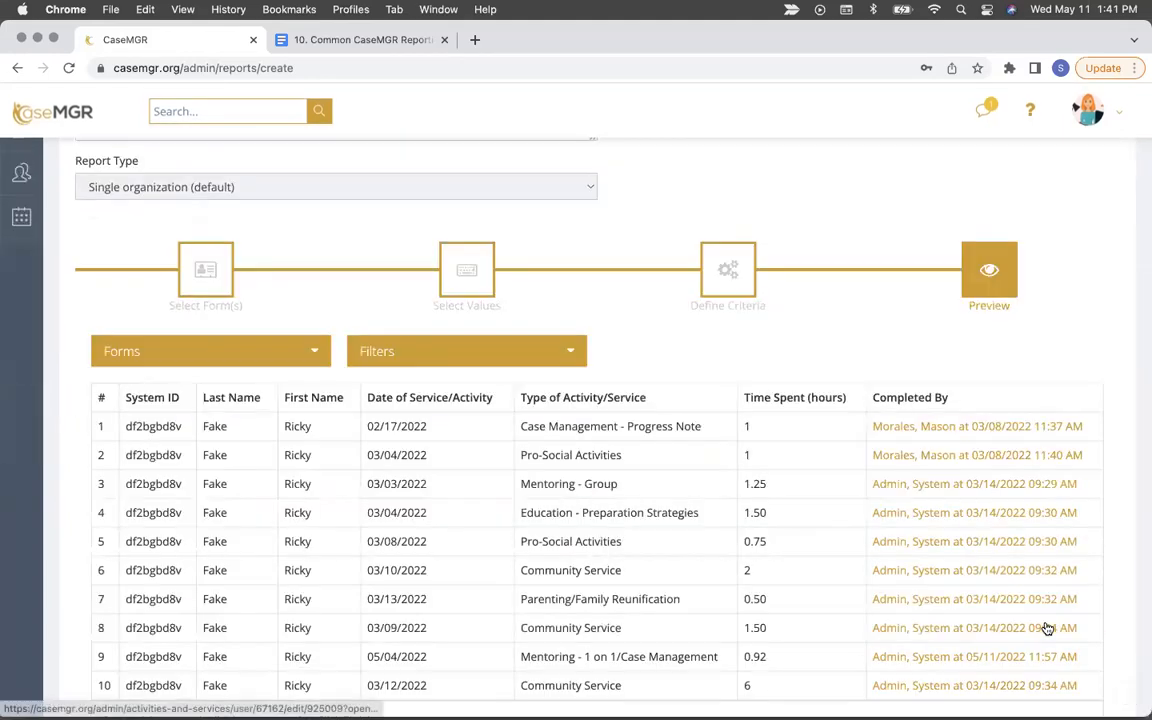
Step: Review the previewed activity rows and finish the report to generate its results
scroll(993, 566, "down", 3)
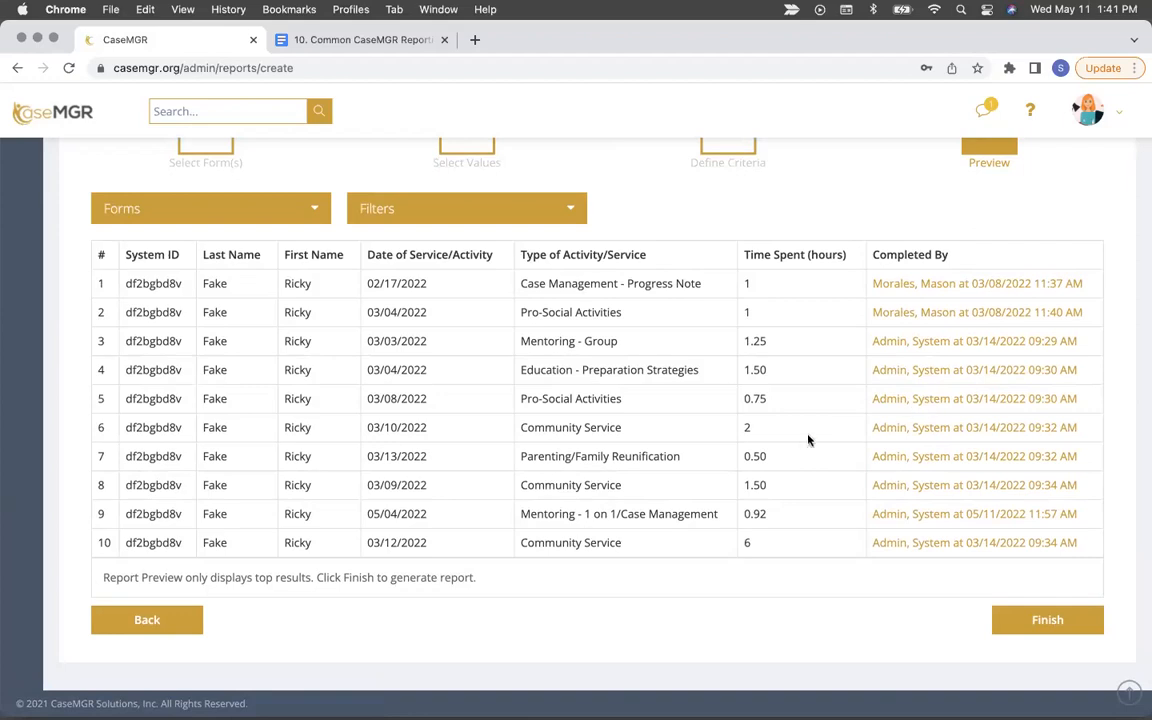
left_click(1041, 622)
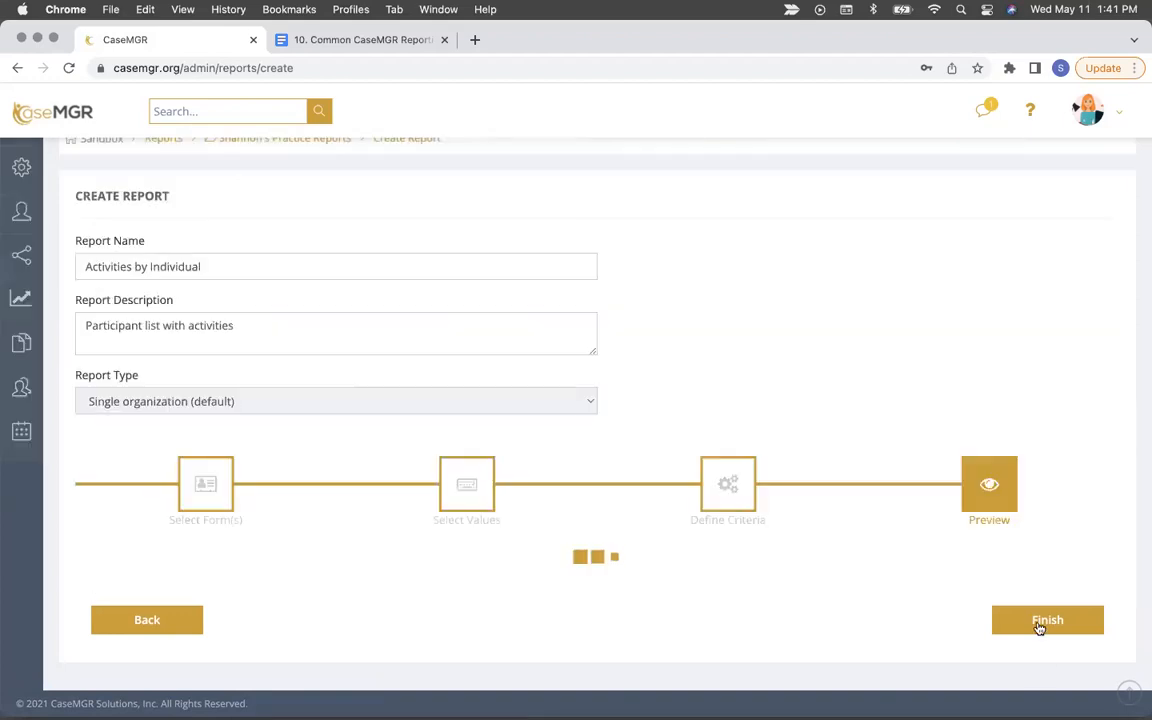
scroll(926, 487, "up", 2)
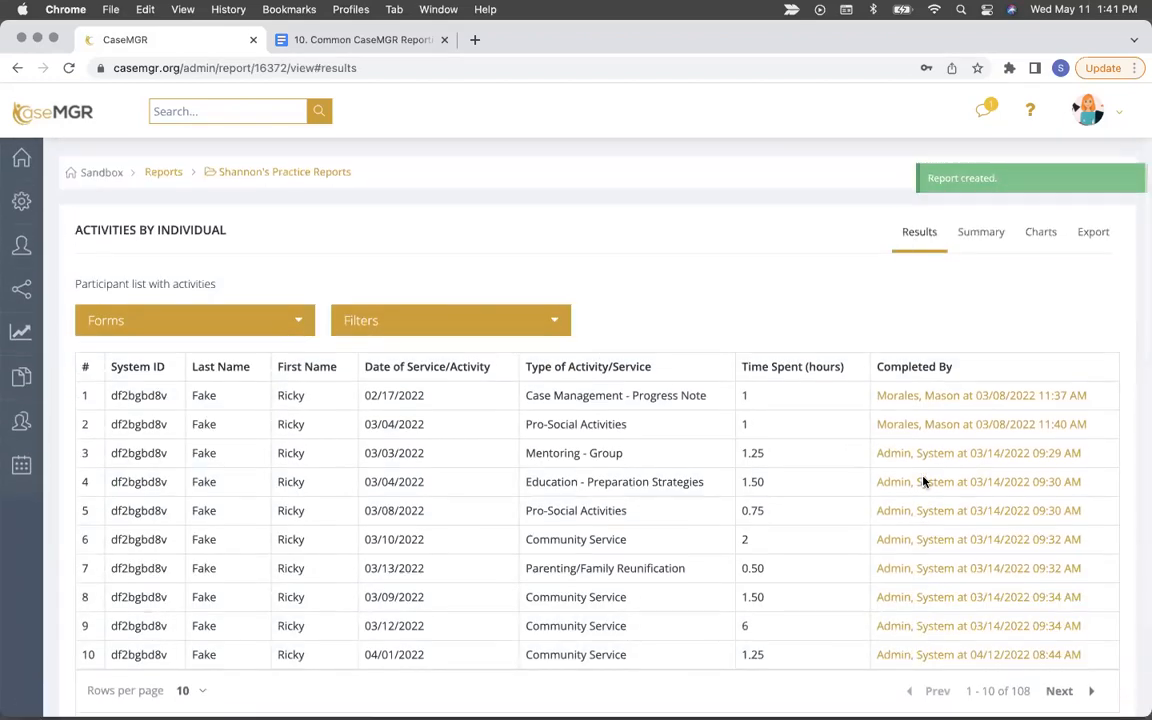
Step: Start a report summary named "By Participant" and continue to adding columns without filtering the results
left_click(992, 236)
left_click(138, 285)
left_click(144, 298)
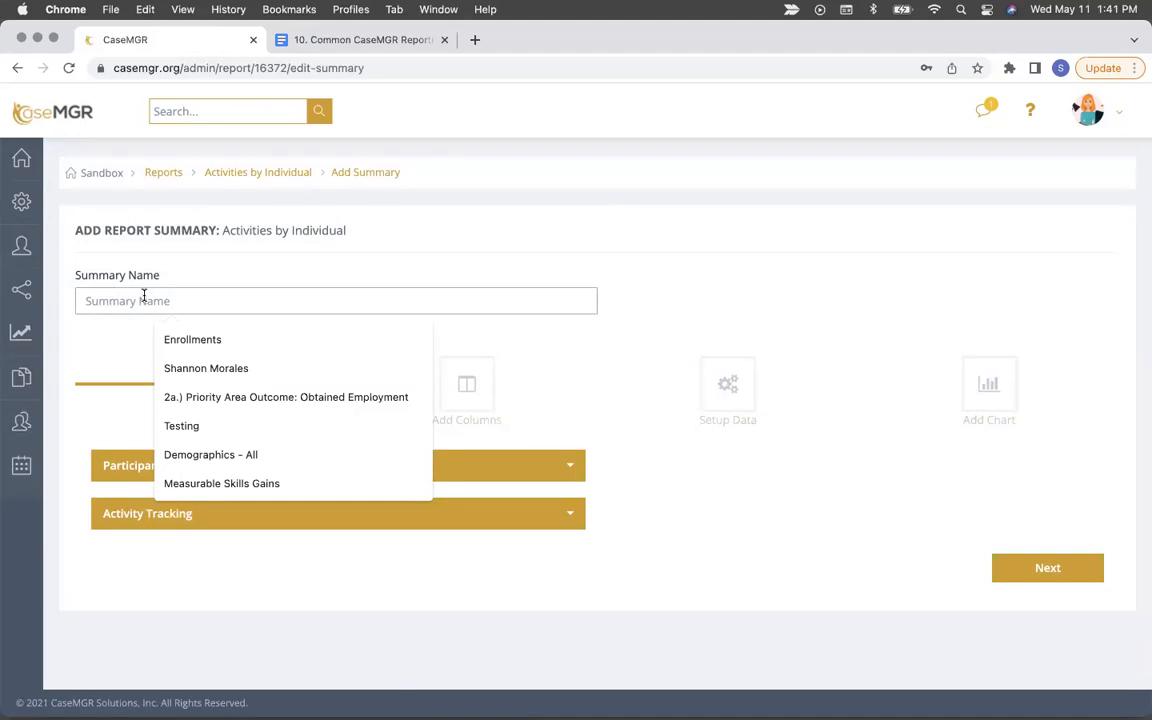
type("By partici")
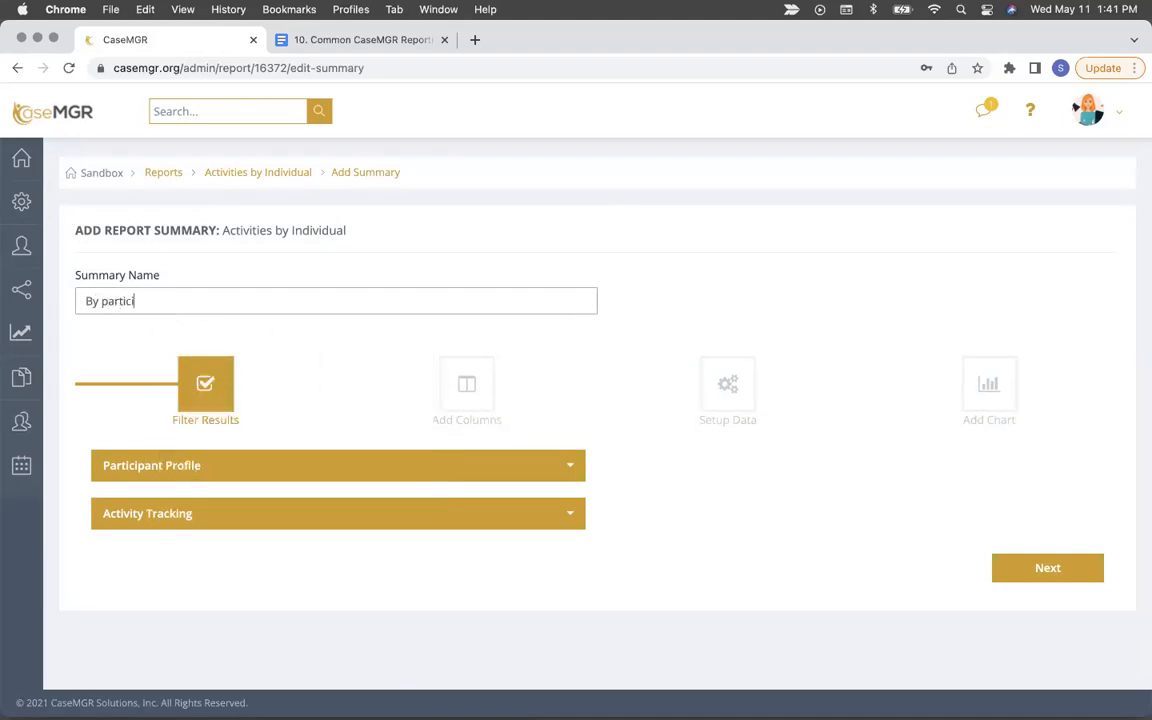
key("BackSpace")
type("Participant")
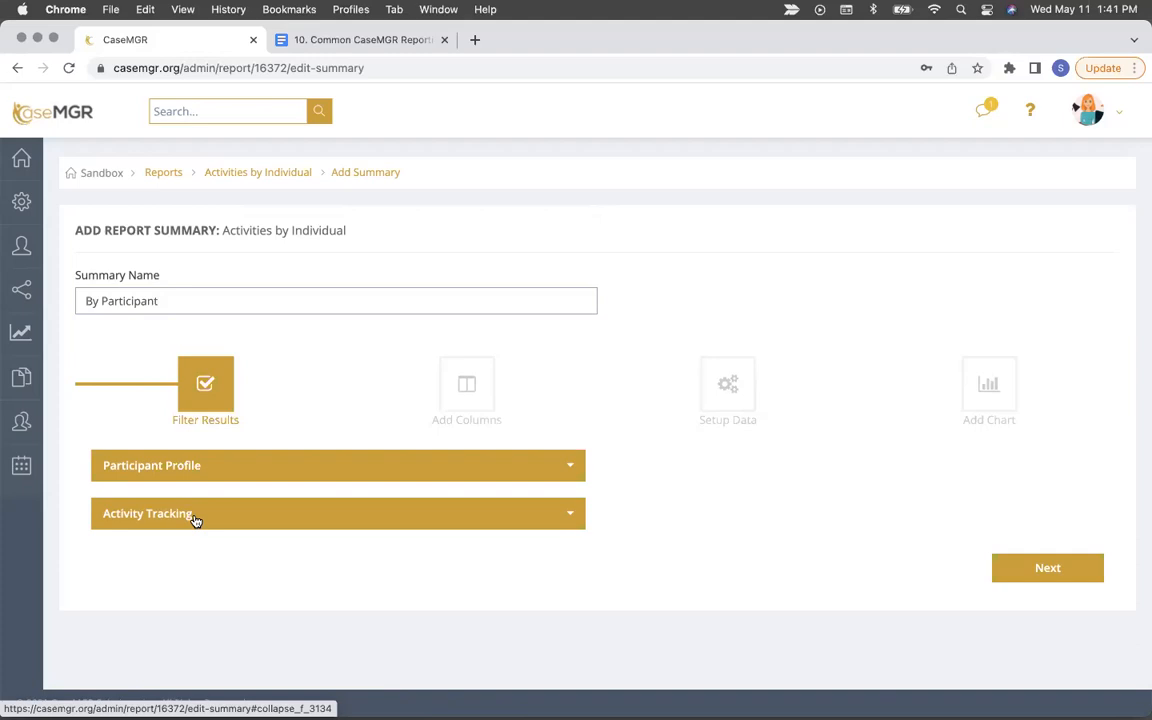
left_click(1013, 570)
Step: Add the Participant Profile columns Last Name and First Name to the summary
left_click(337, 470)
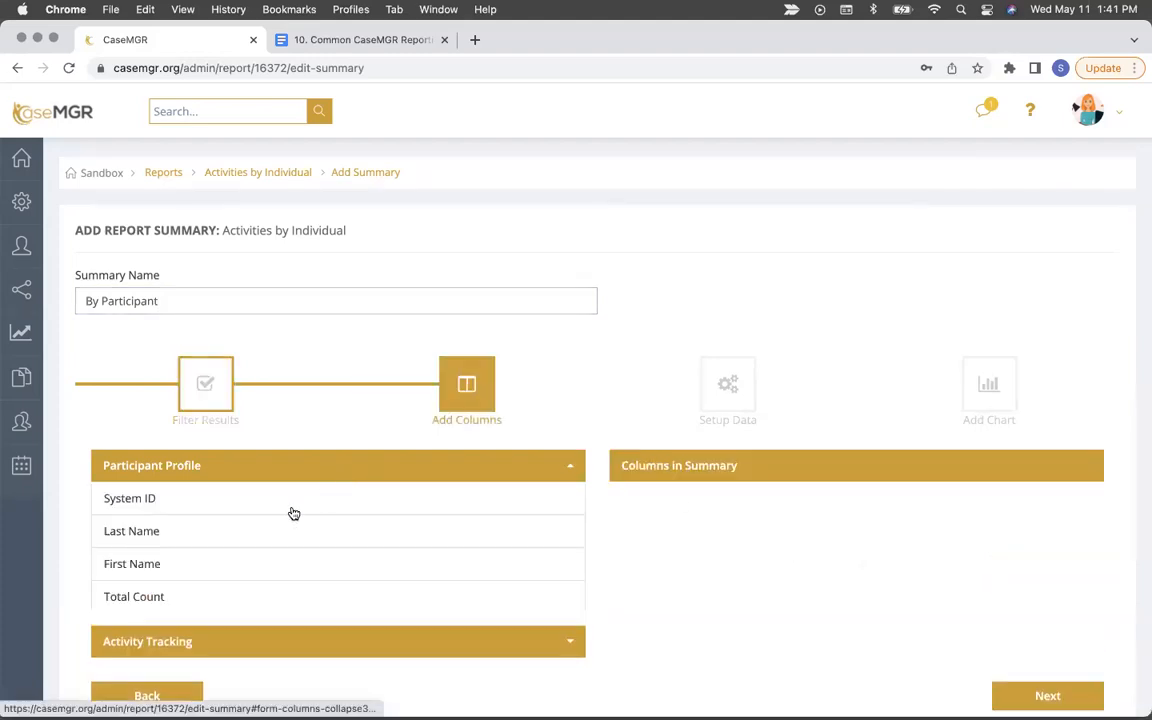
left_click(222, 535)
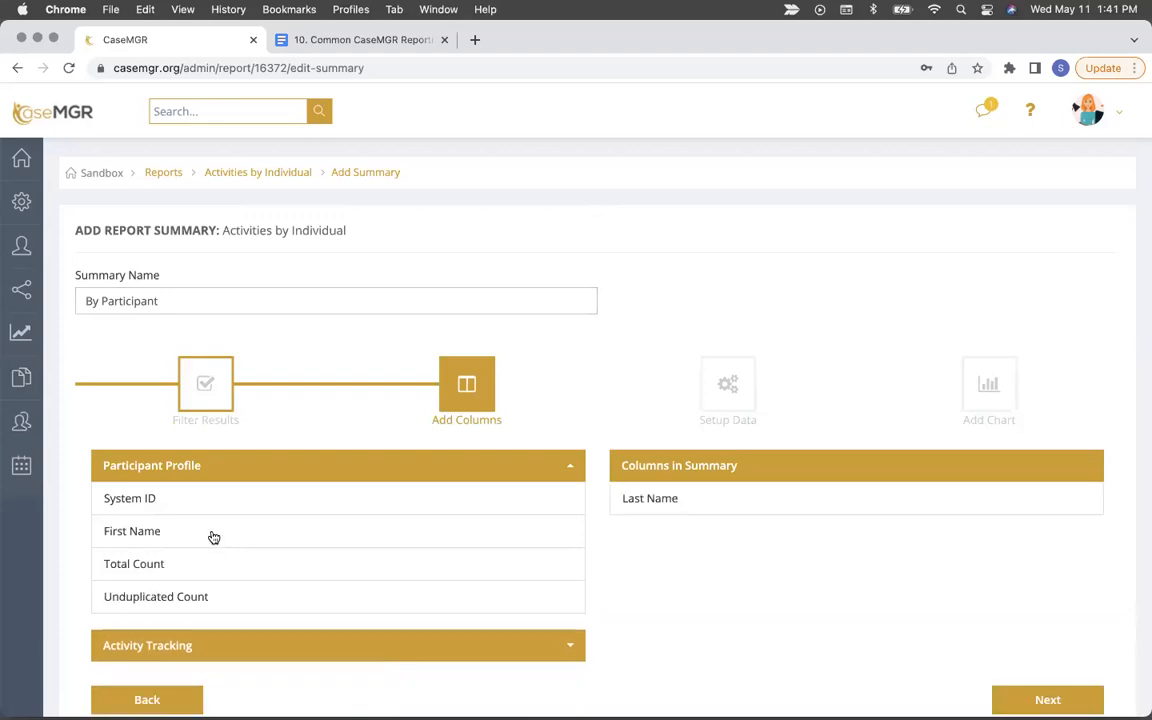
left_click(213, 537)
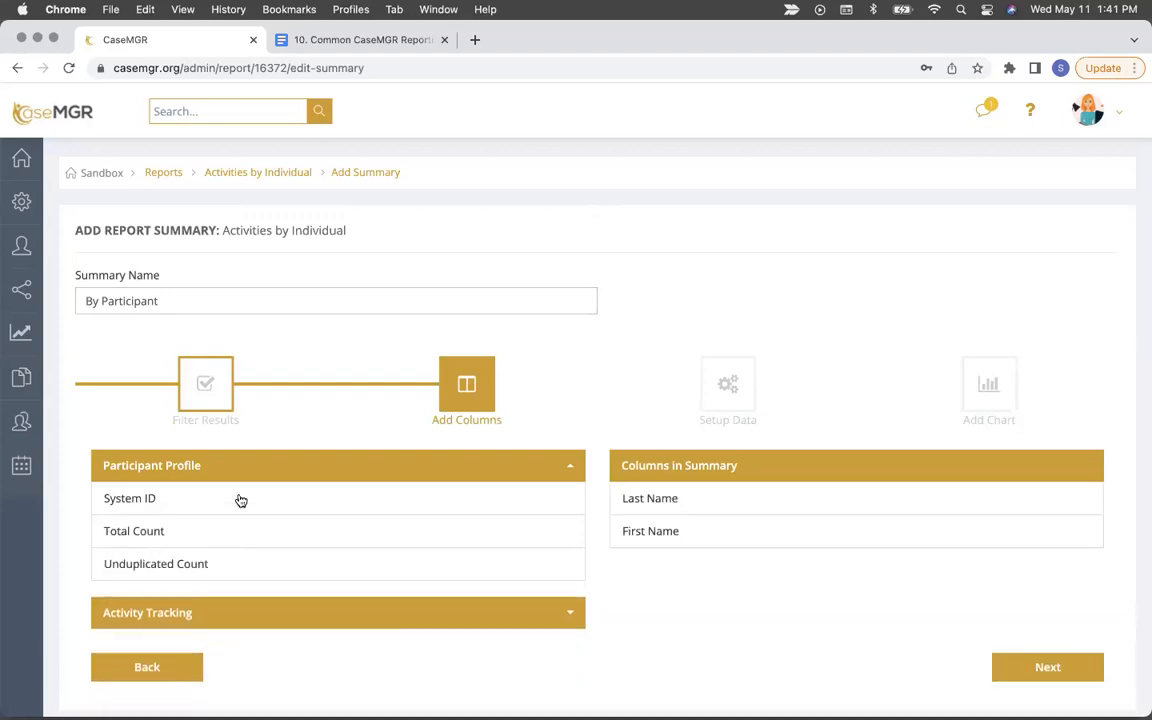
Step: Add the Activity Tracking columns Type of Activity/Service, Total Count and Time Spent (hours) to the summary and continue to data setup
left_click(216, 465)
left_click(220, 518)
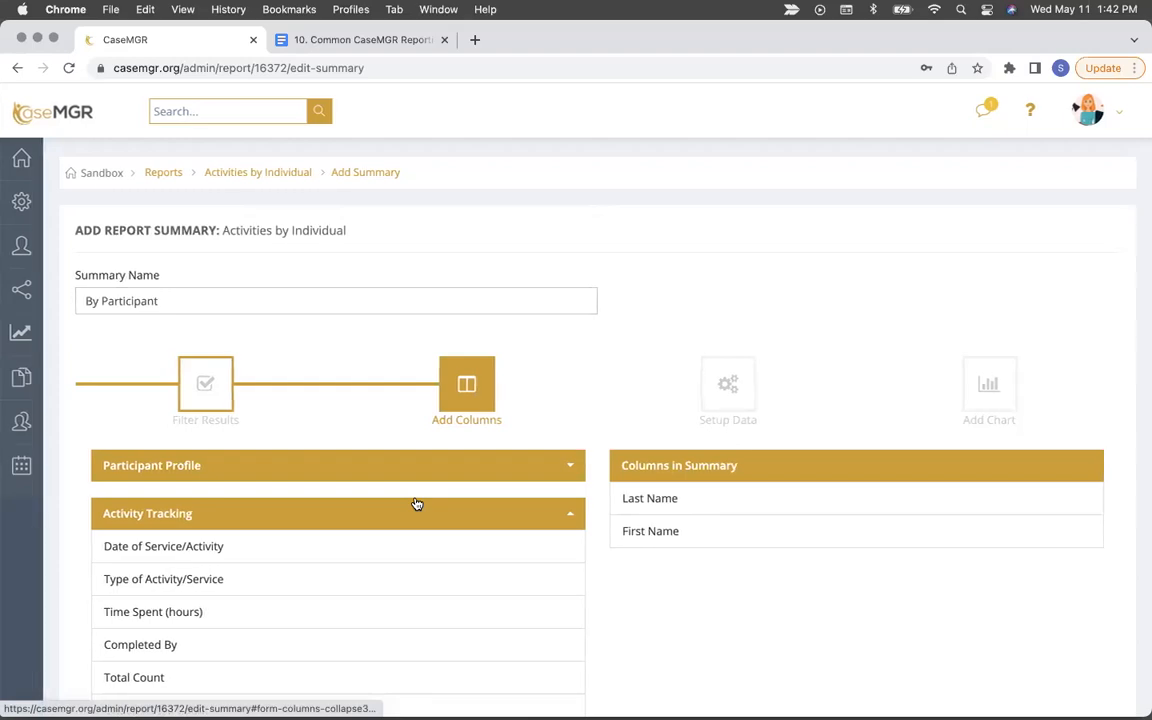
scroll(311, 515, "down", 1)
scroll(313, 515, "down", 4)
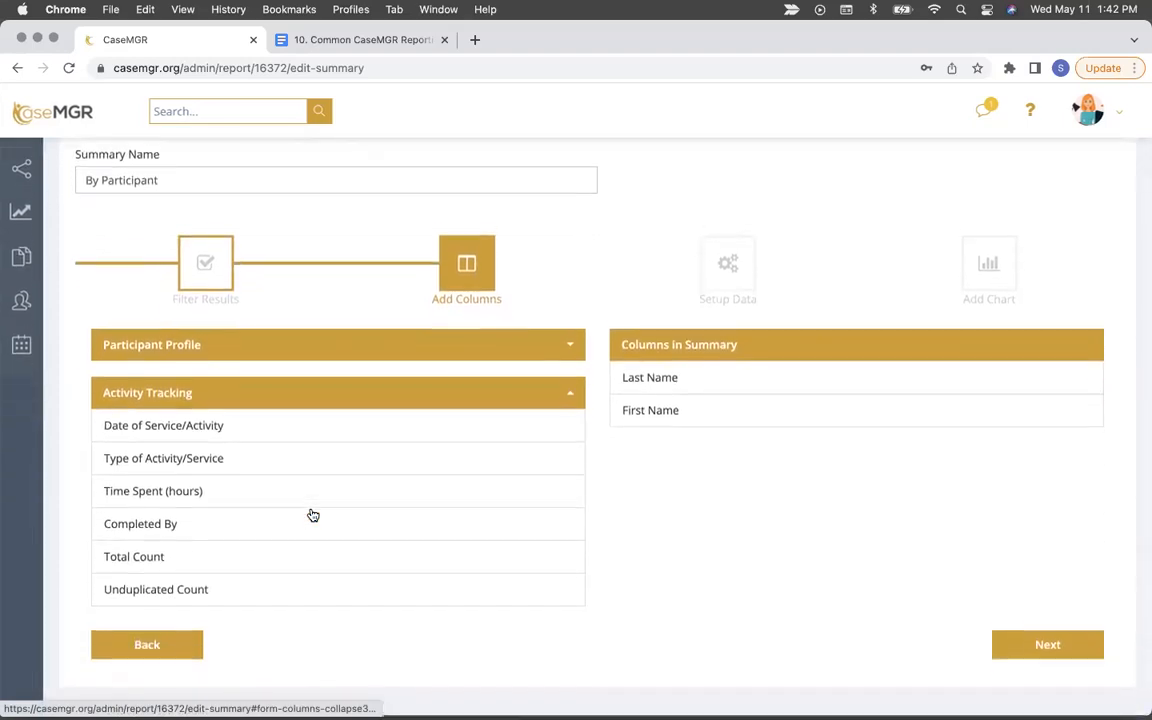
left_click(187, 493)
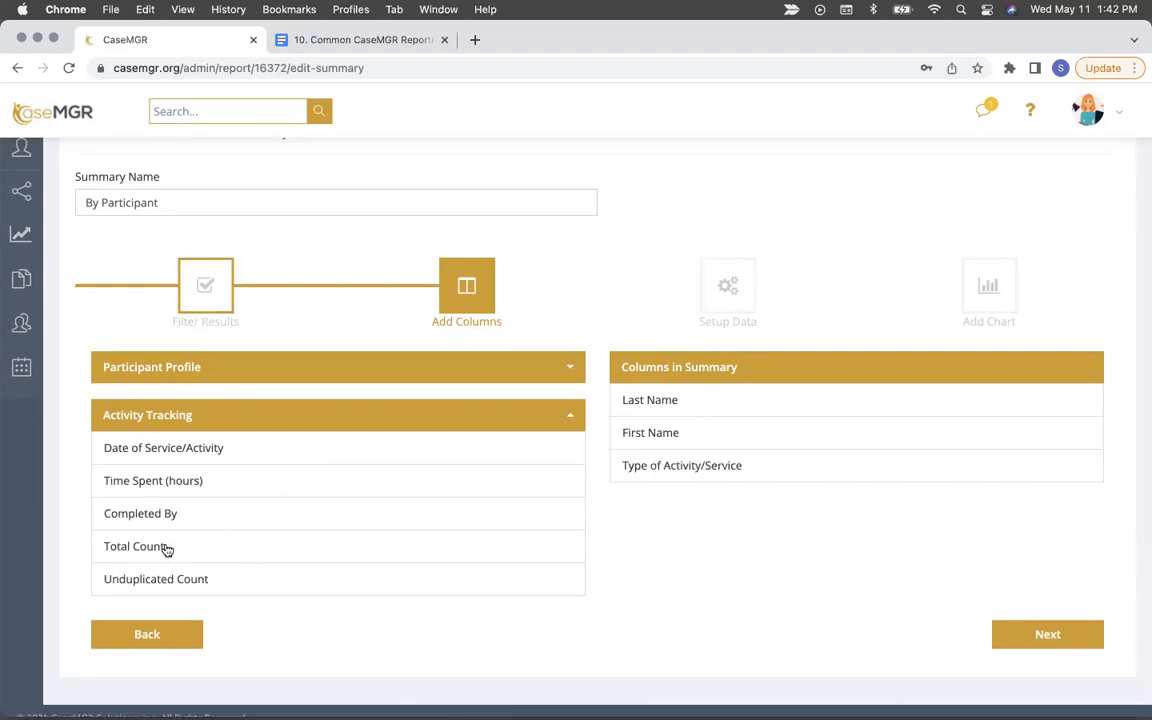
left_click(160, 550)
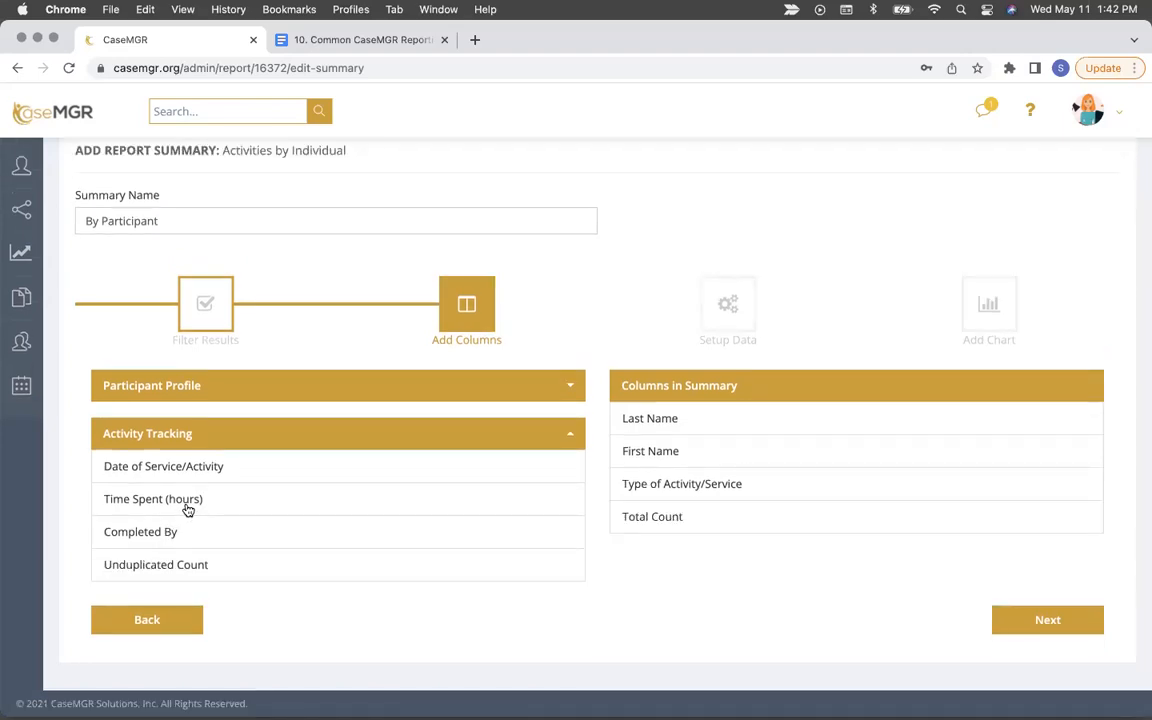
left_click(188, 510)
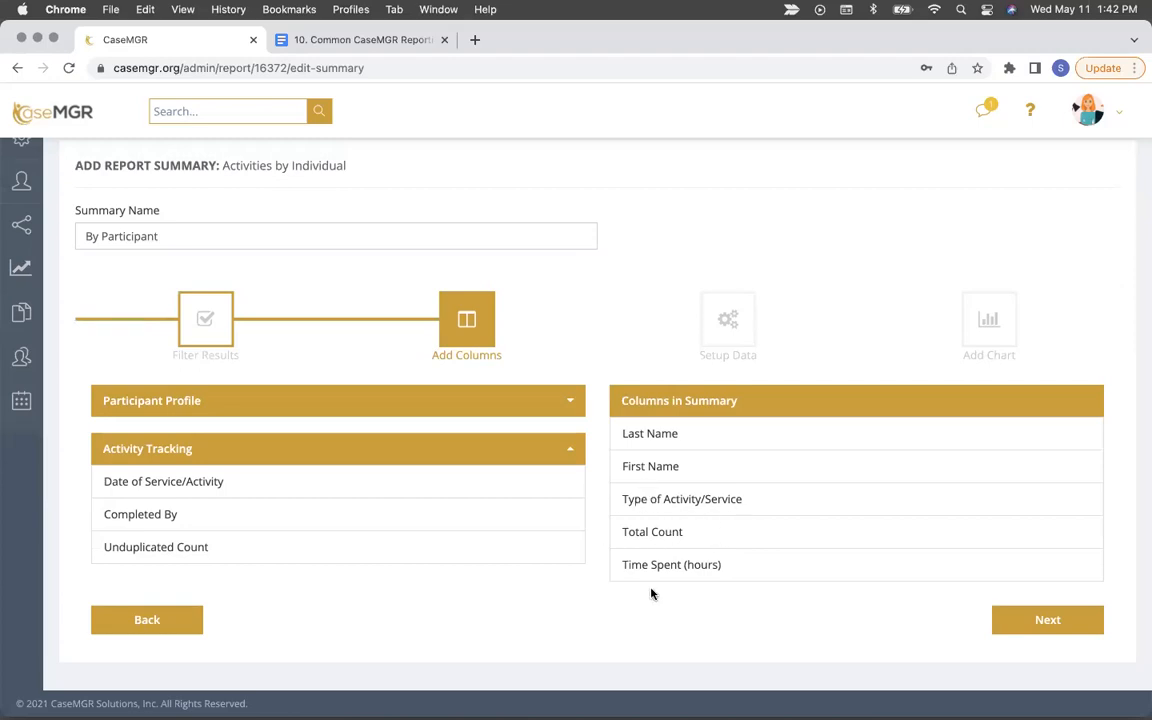
left_click(1033, 622)
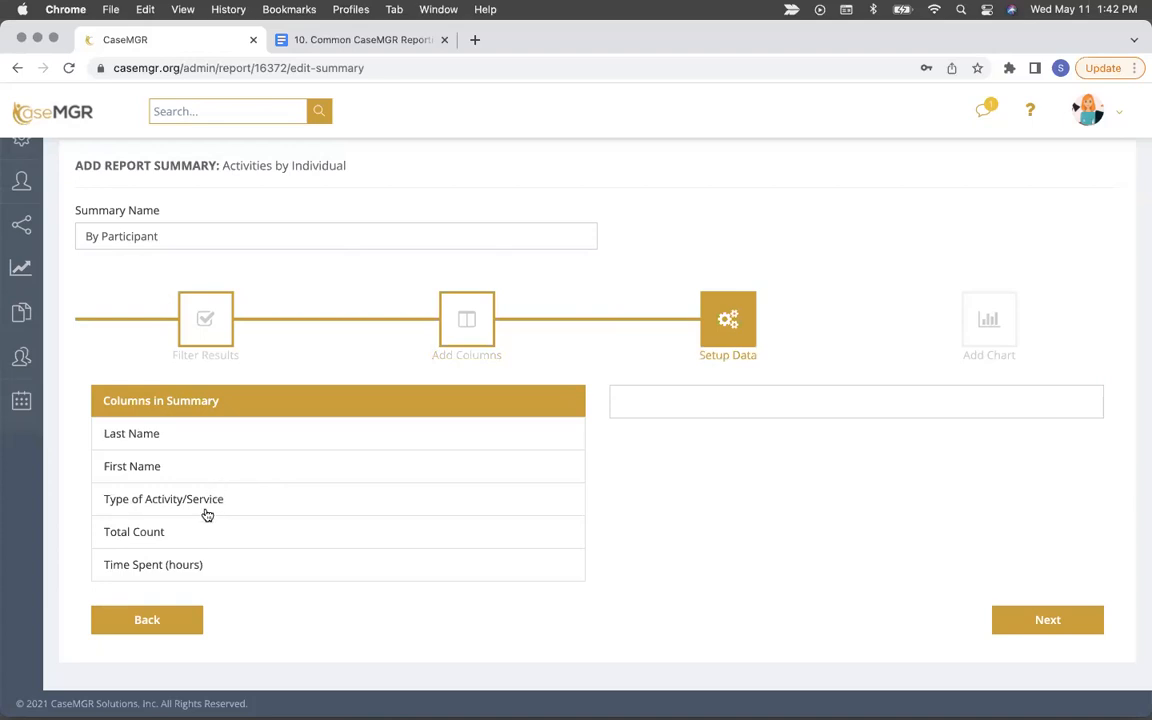
Step: Set the Time Spent (hours) column's values function to Sum, and check the Last Name column's settings for comparison
left_click(183, 567)
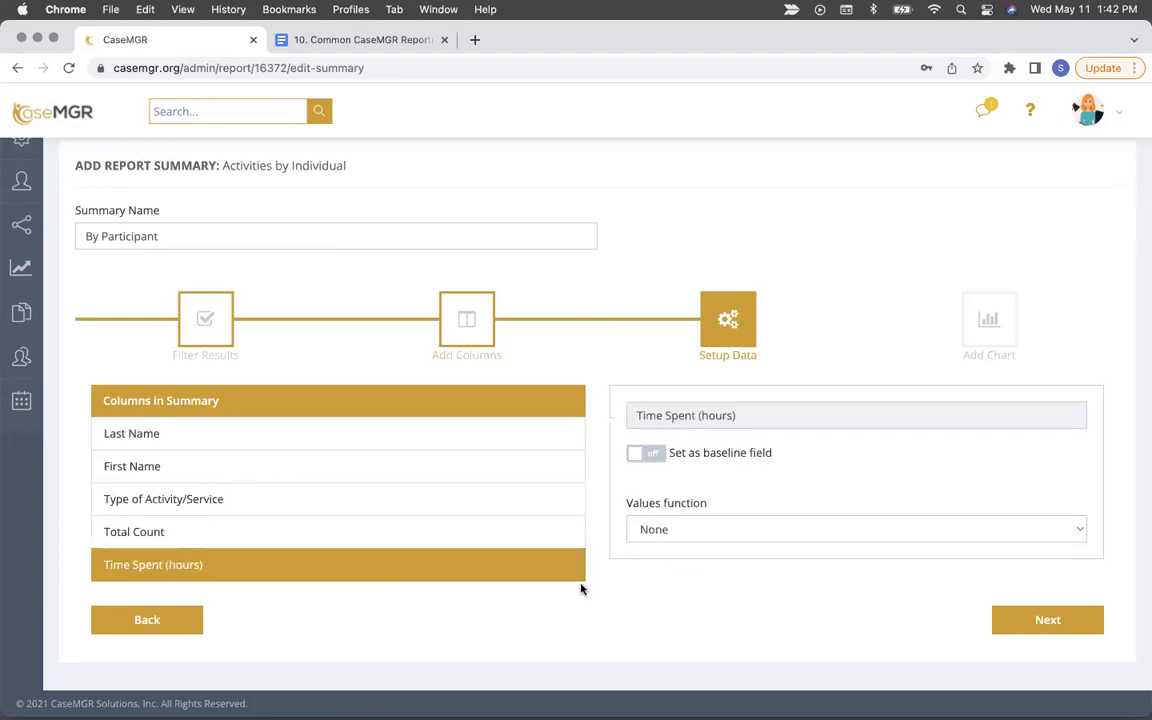
left_click(658, 530)
left_click(652, 545)
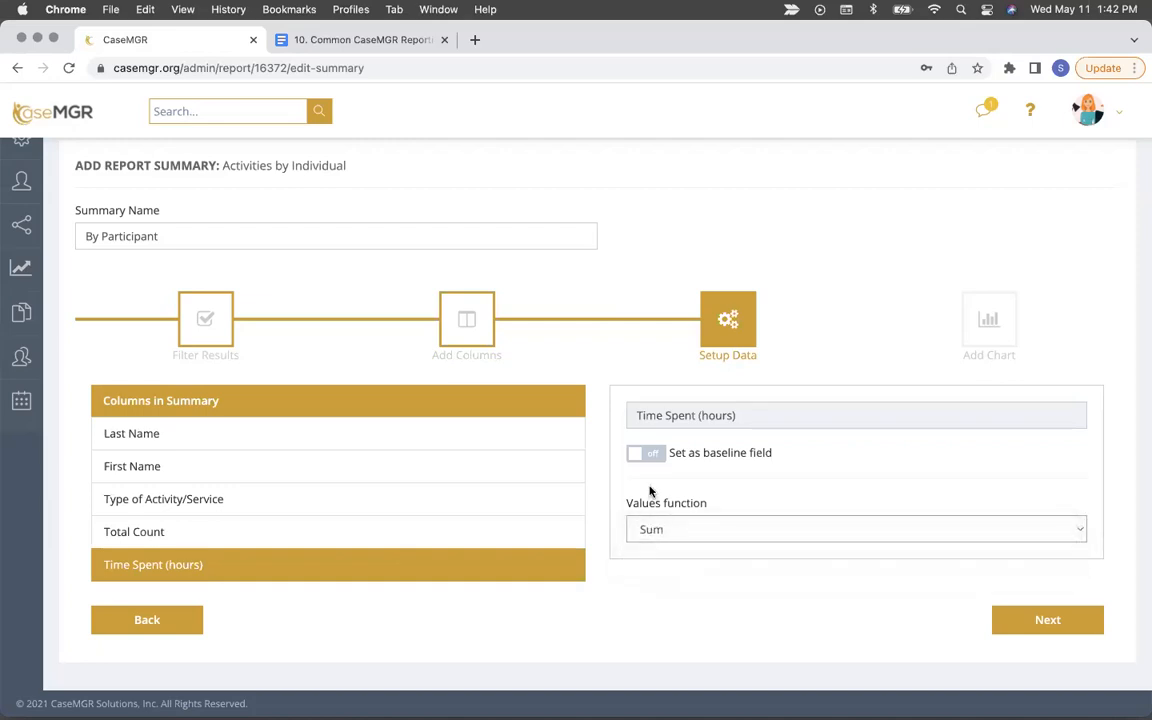
left_click(268, 438)
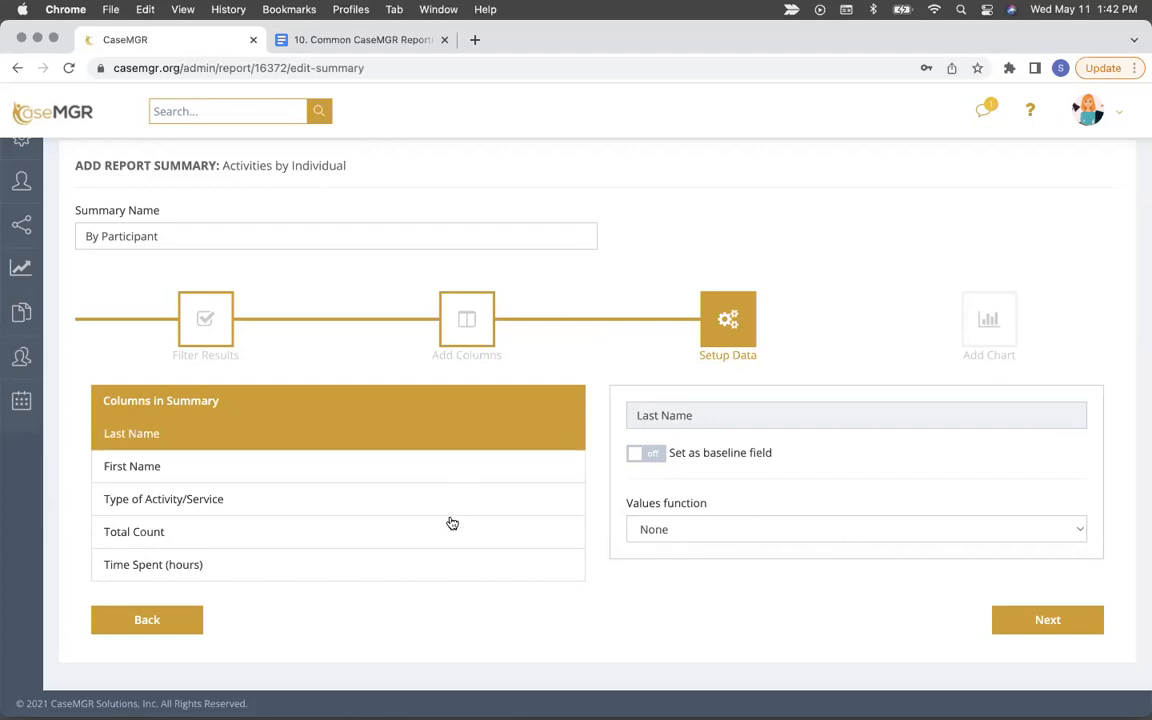
left_click(206, 565)
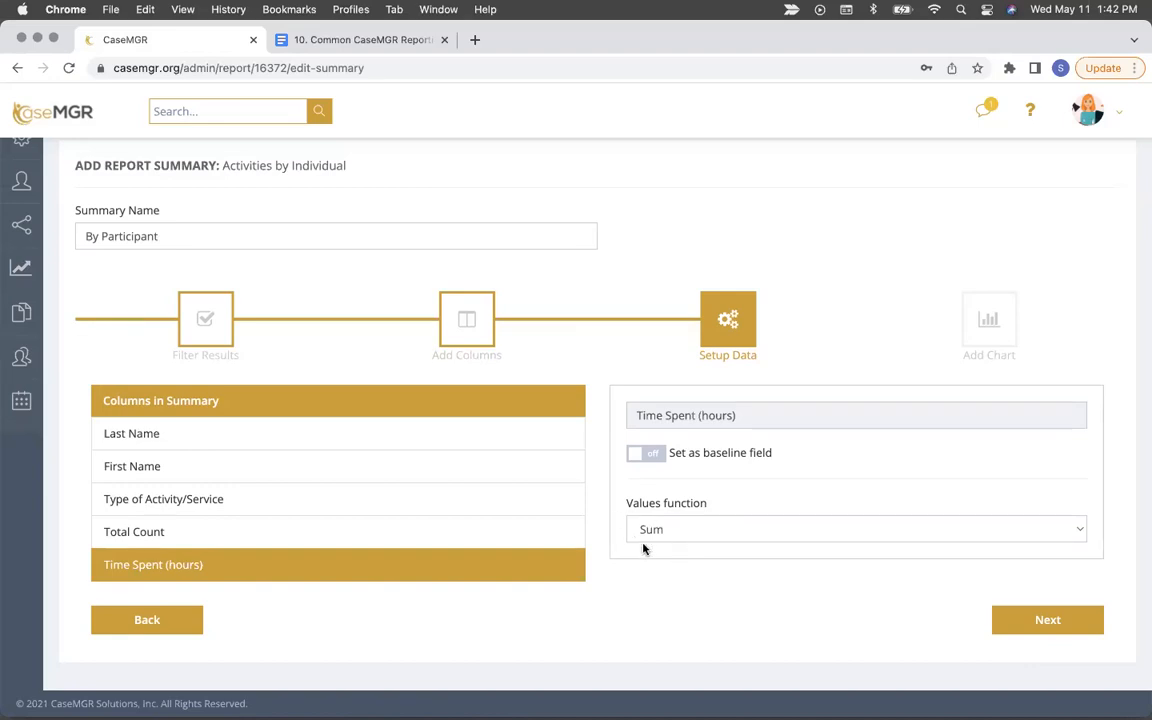
Step: Finish the "By Participant" summary without adding a chart
left_click(1031, 630)
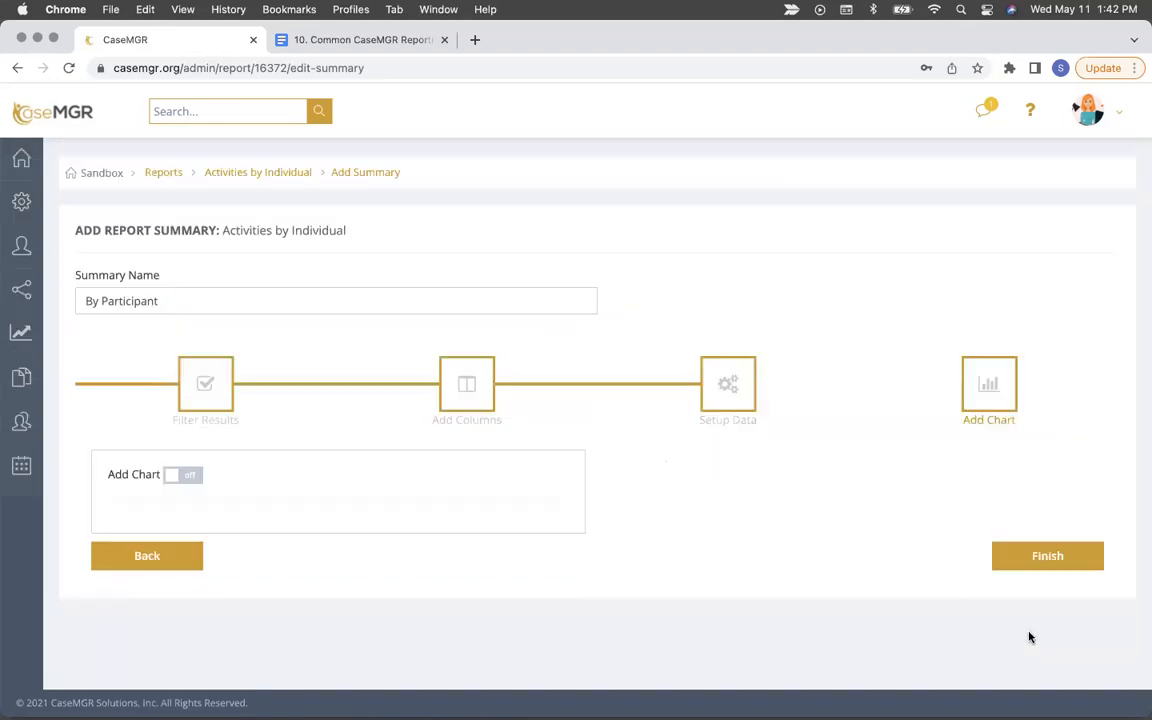
left_click(1023, 552)
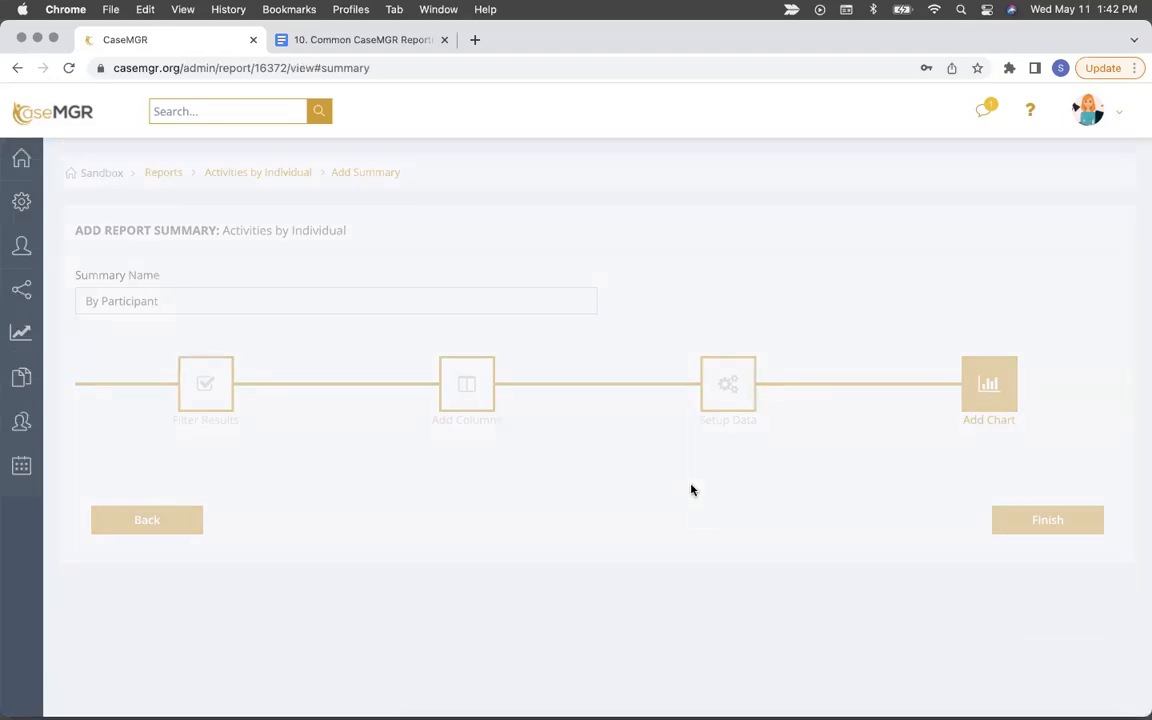
scroll(690, 488, "down", 3)
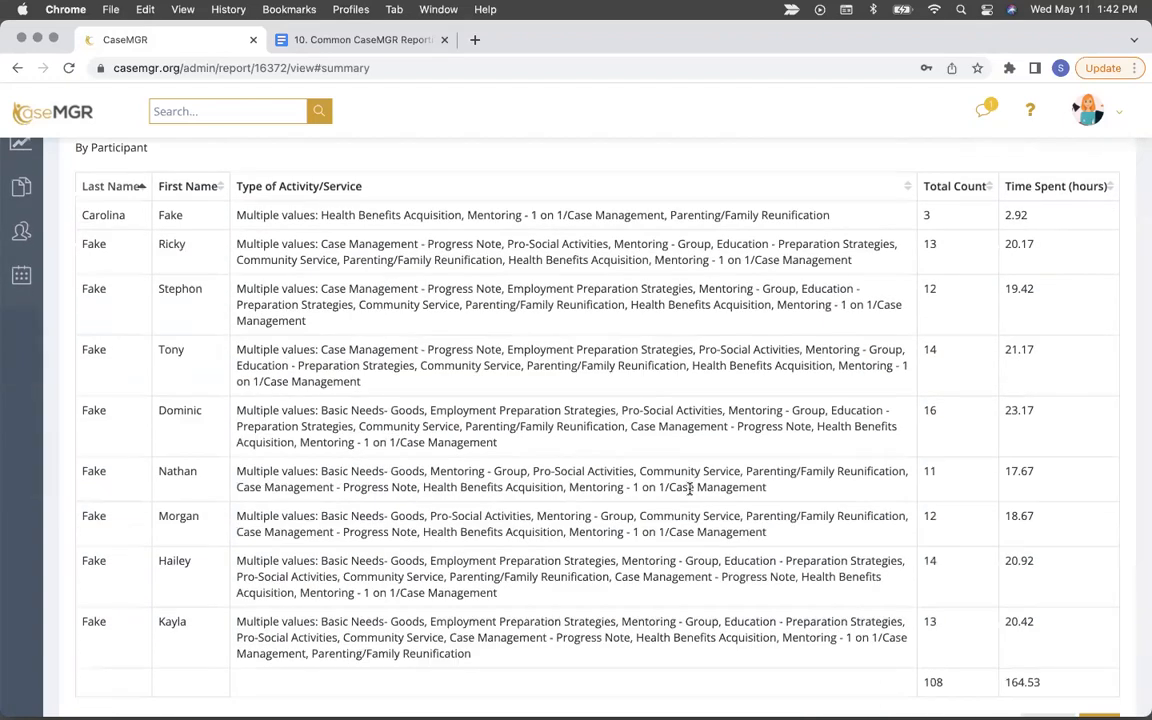
Step: Examine the activity types, total count and time spent for each participant in the "By Participant" summary
scroll(690, 488, "up", 2)
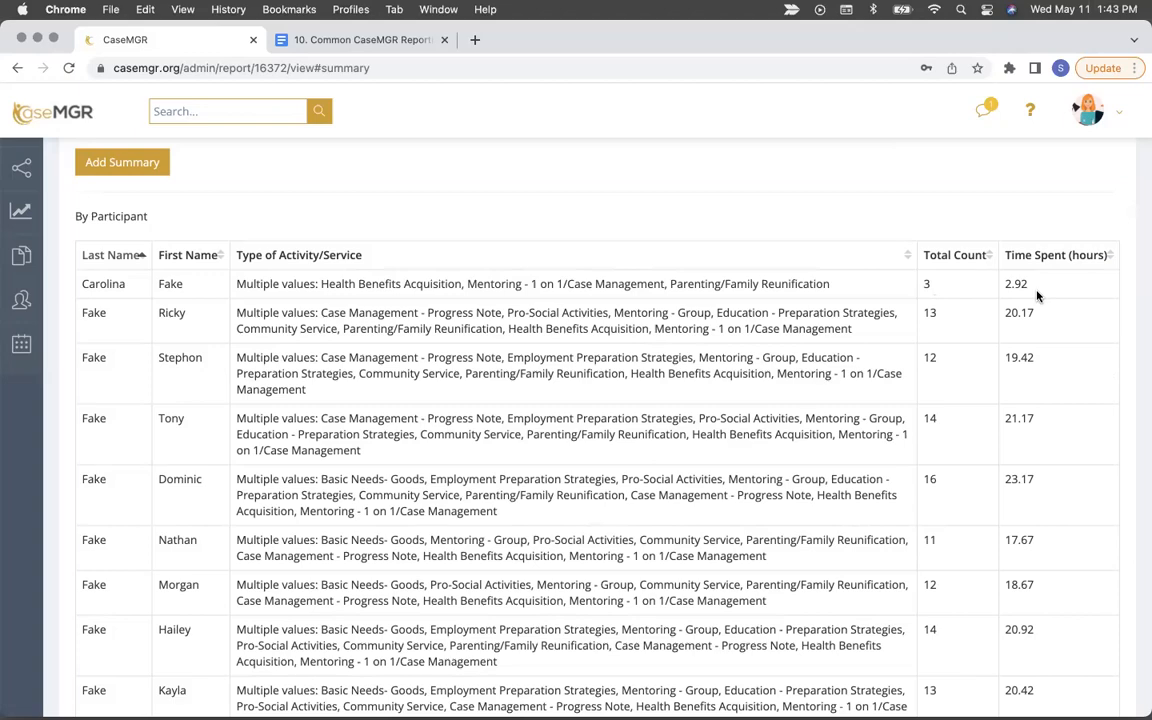
scroll(1036, 373, "down", 3)
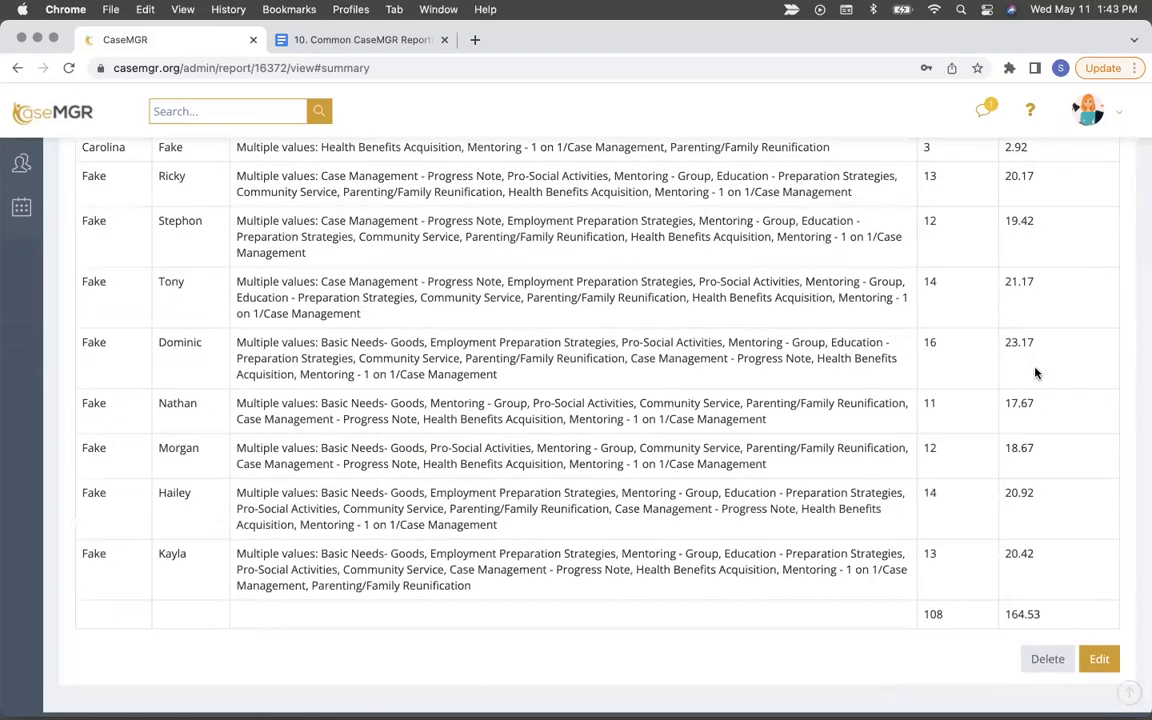
scroll(1036, 373, "up", 5)
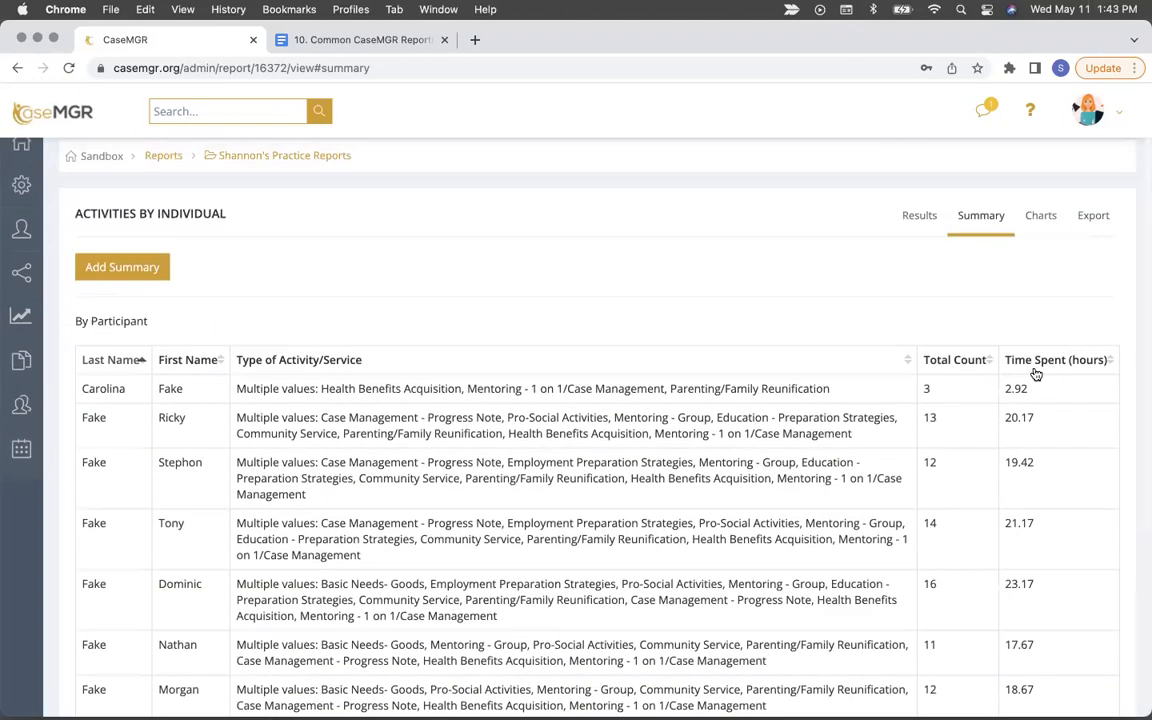
scroll(1036, 373, "down", 1)
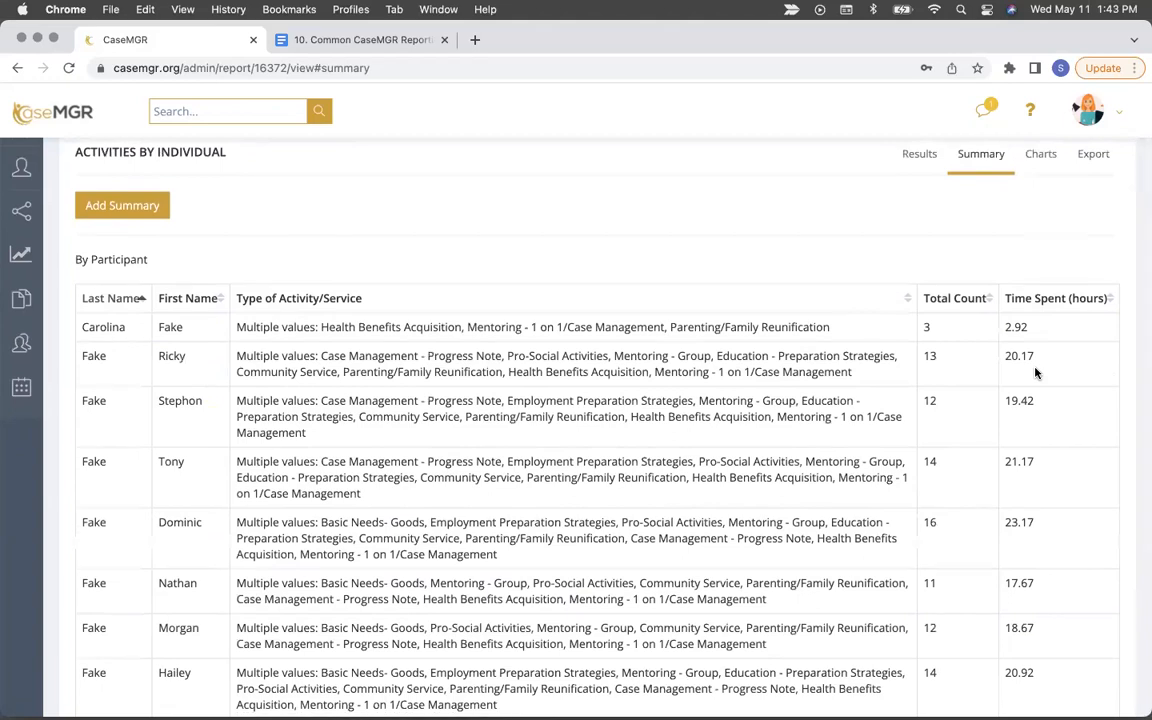
scroll(508, 422, "down", 2)
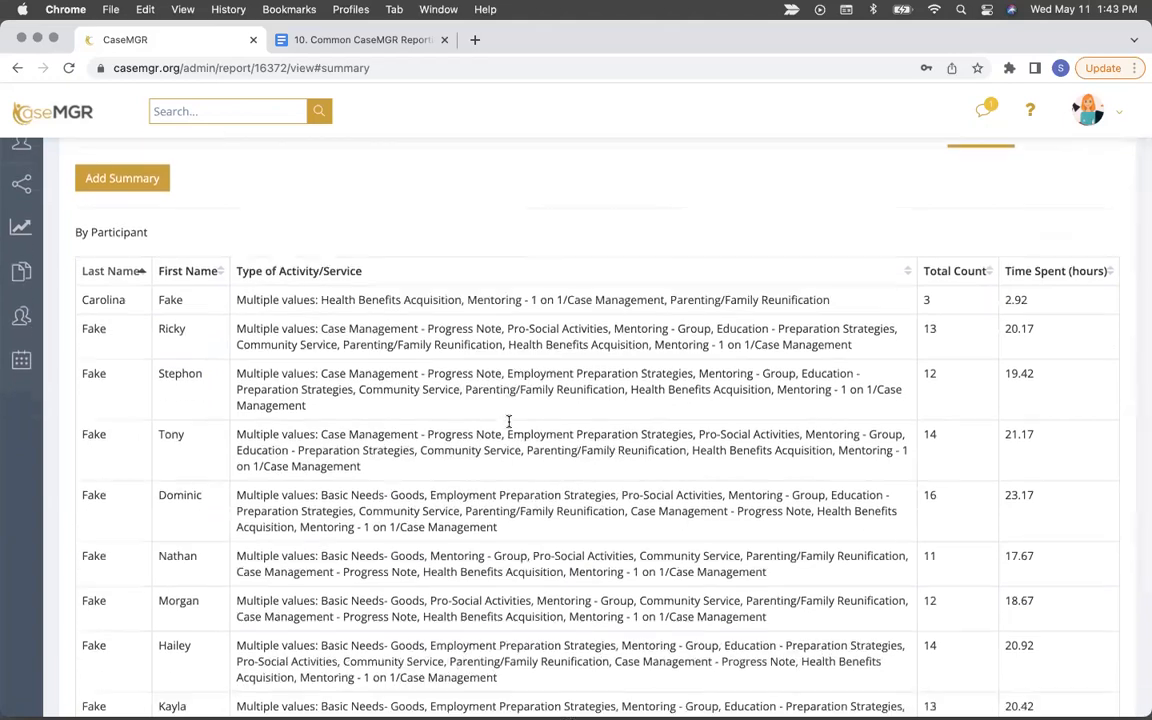
scroll(527, 419, "down", 1)
scroll(507, 424, "up", 2)
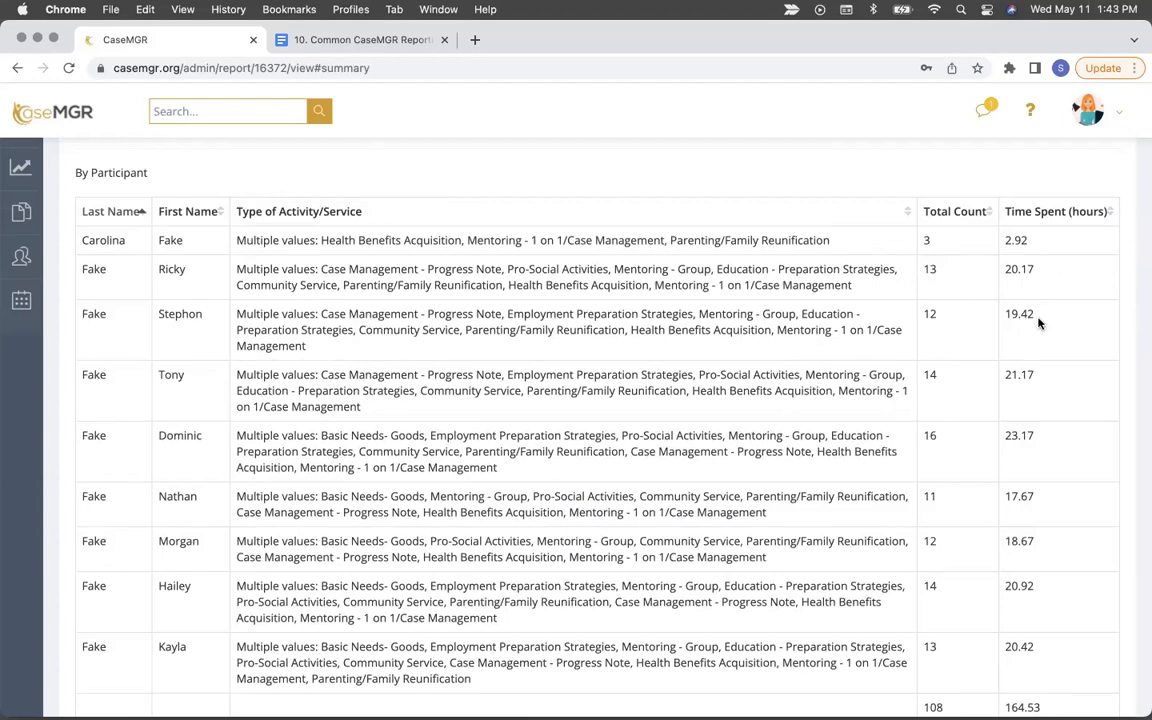
scroll(1039, 324, "down", 1)
scroll(1039, 324, "up", 1)
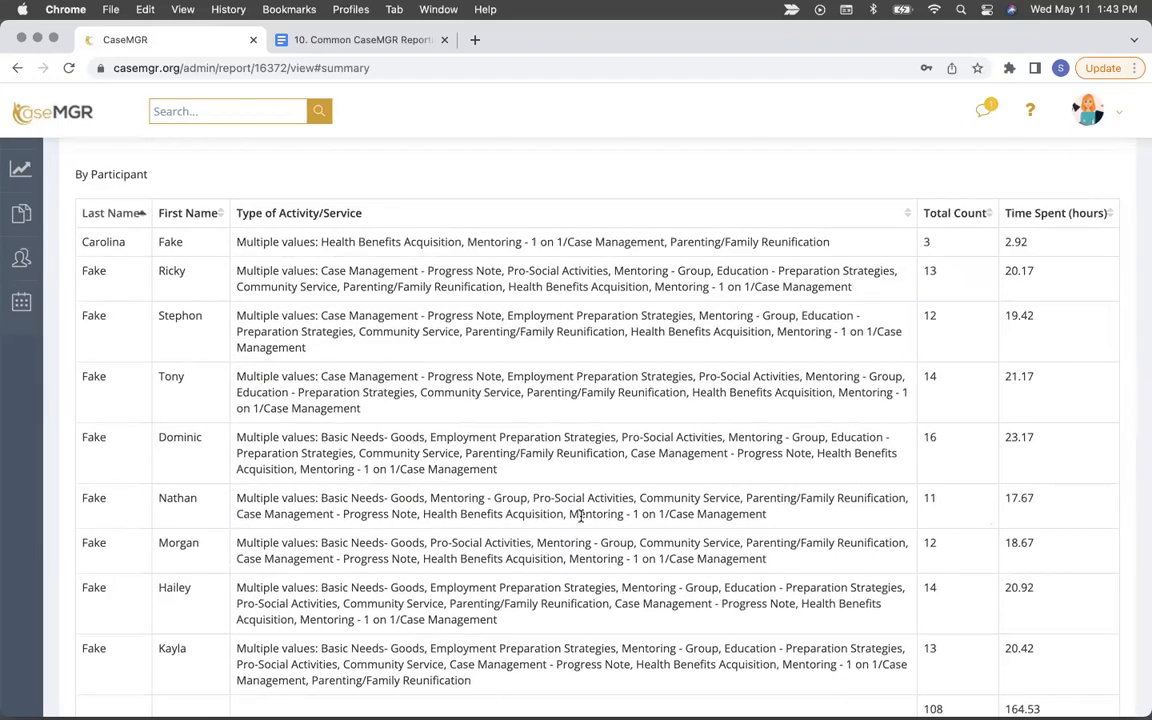
scroll(580, 516, "down", 1)
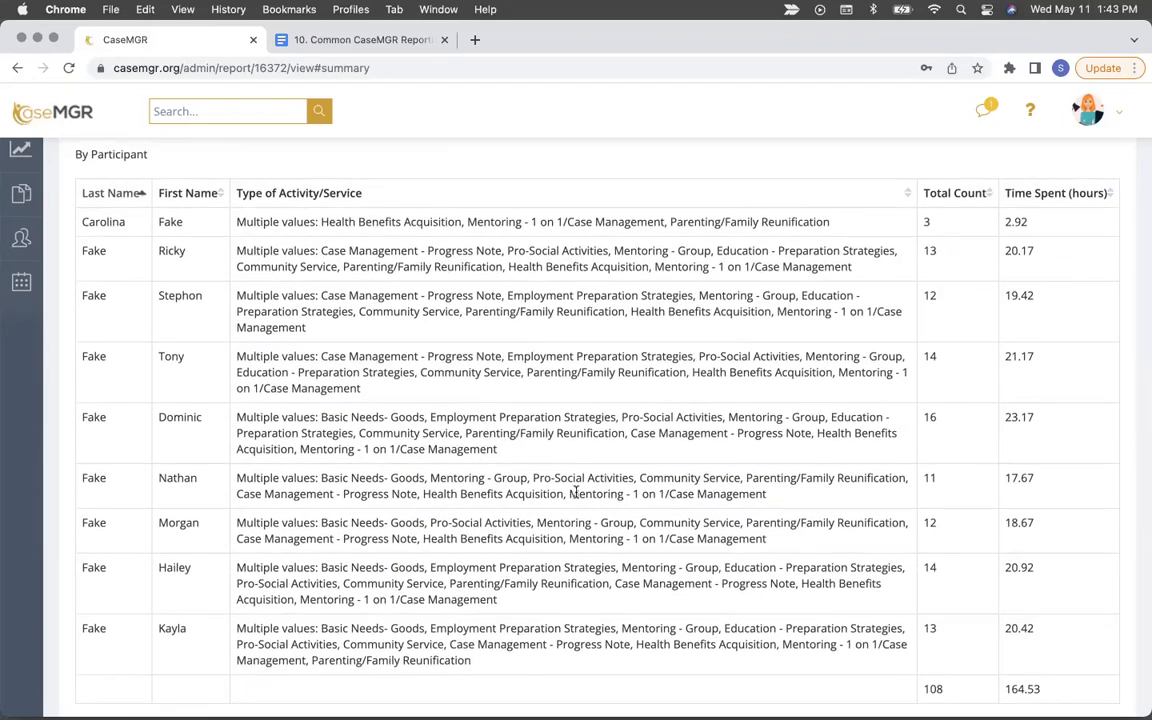
Step: Add another report summary, naming it with the activity type "Mentoring - 1 on 1/Case Management" copied from the "By Participant" table
left_click_drag(568, 493, 768, 497)
key("super+c")
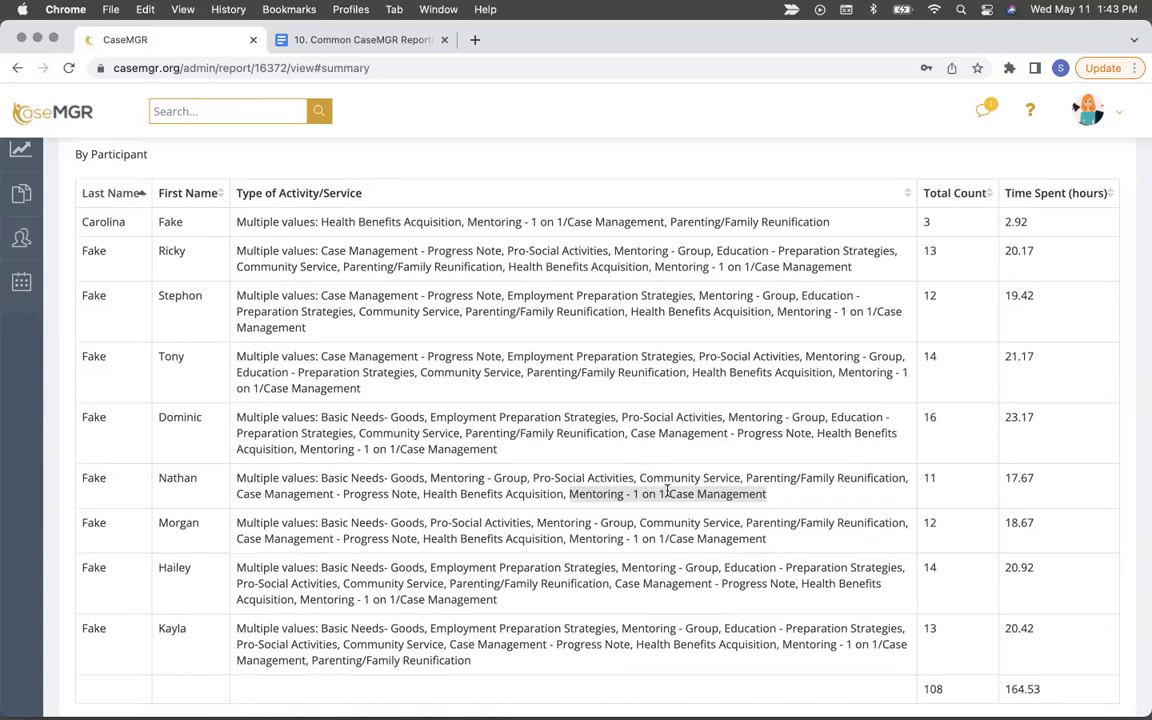
scroll(675, 468, "up", 3)
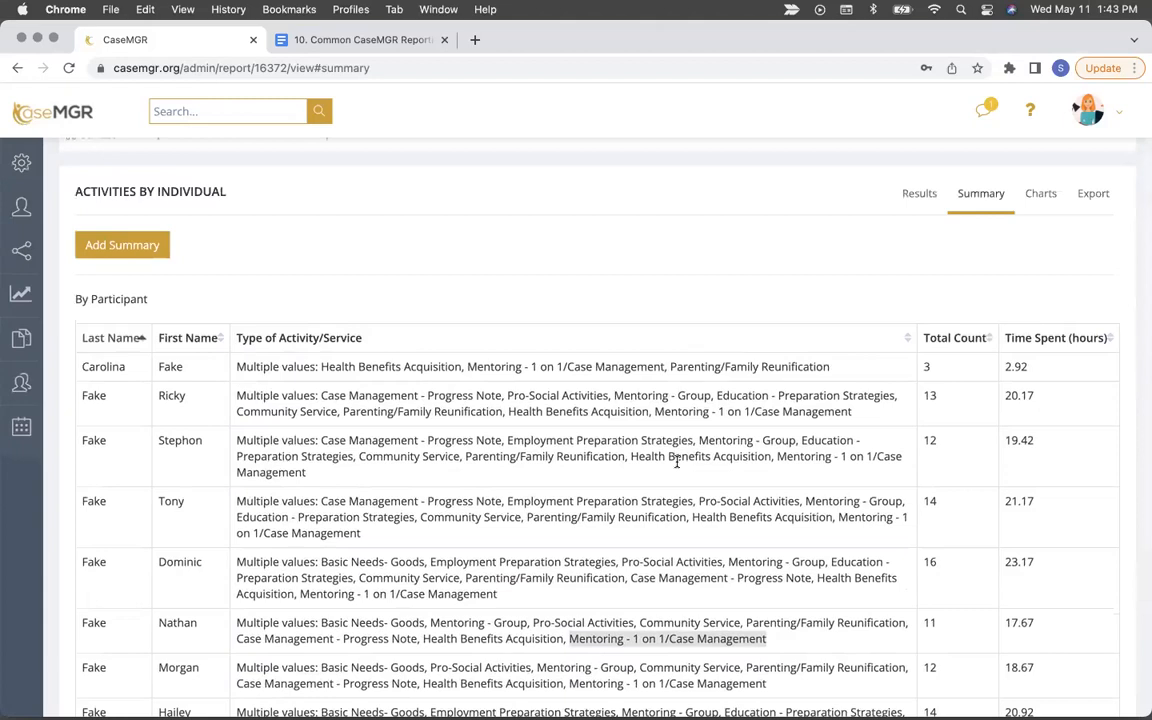
scroll(676, 462, "up", 1)
left_click(147, 285)
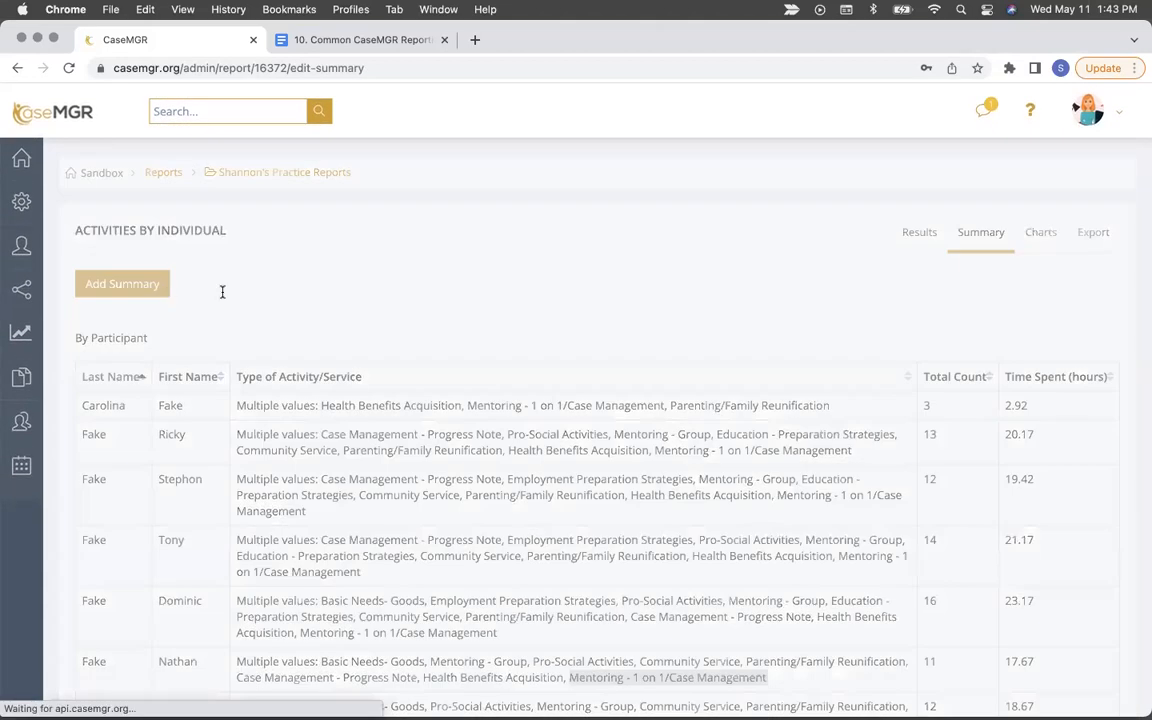
left_click(208, 298)
key("super+v")
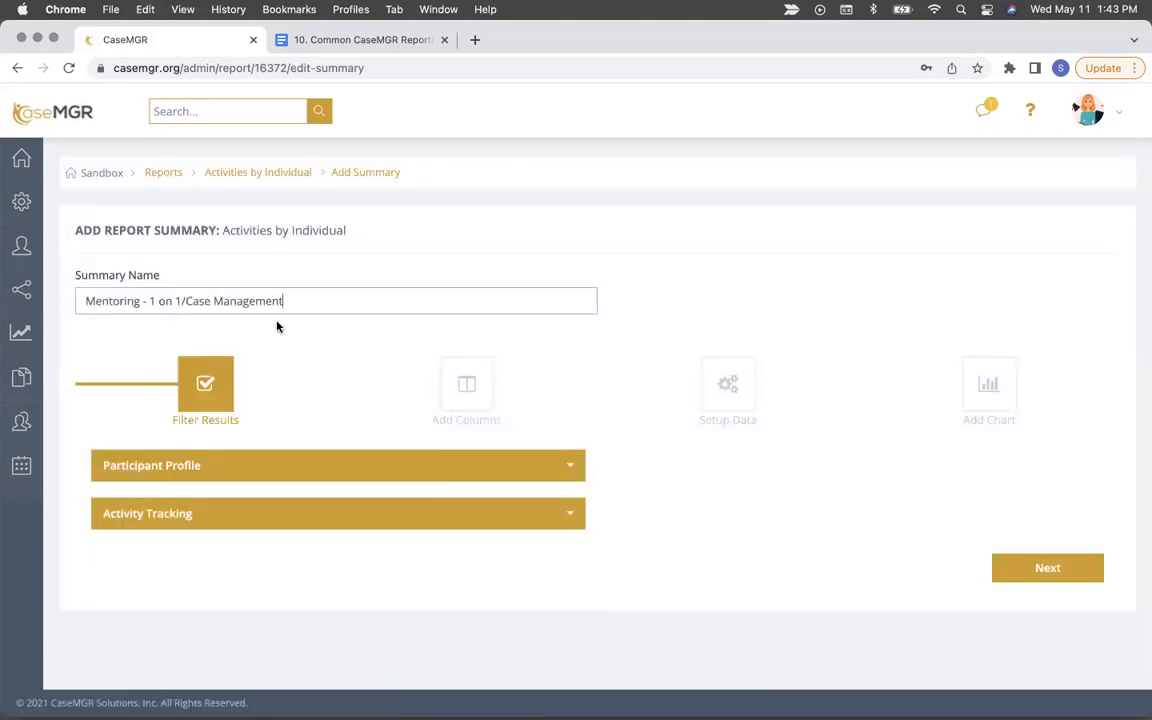
Step: Filter the summary to Type of Activity/Service equals "Mentoring - 1 on 1/Case Management" and continue to adding columns
left_click(274, 474)
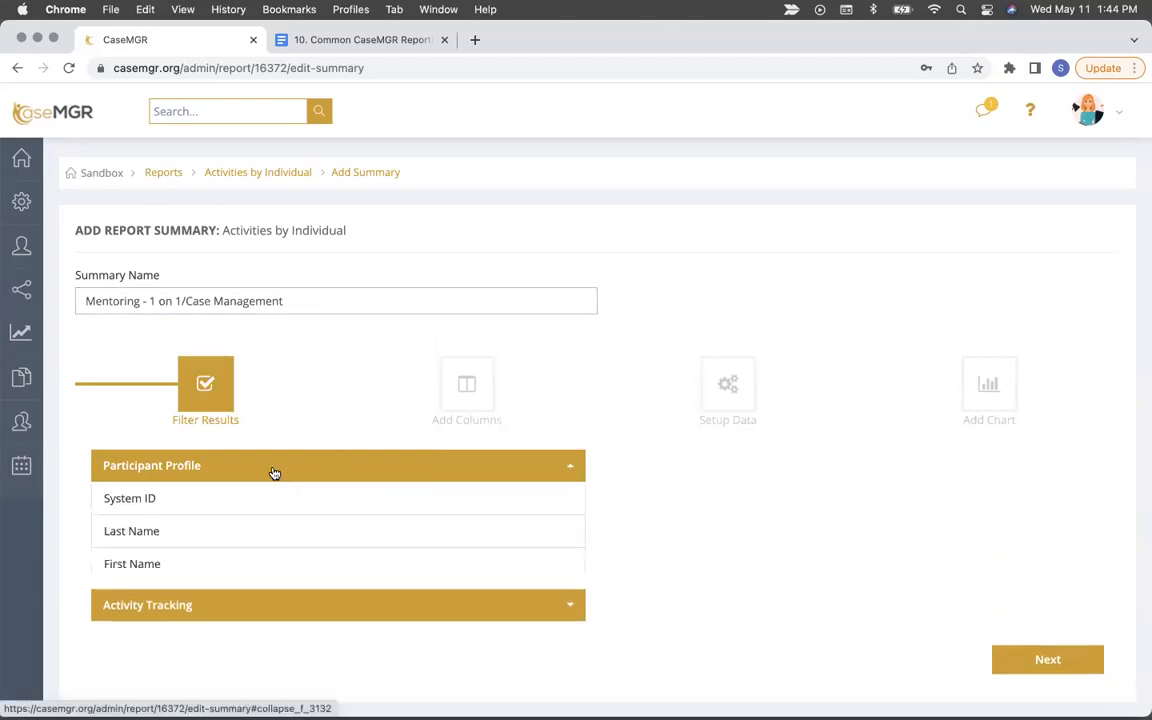
left_click(204, 533)
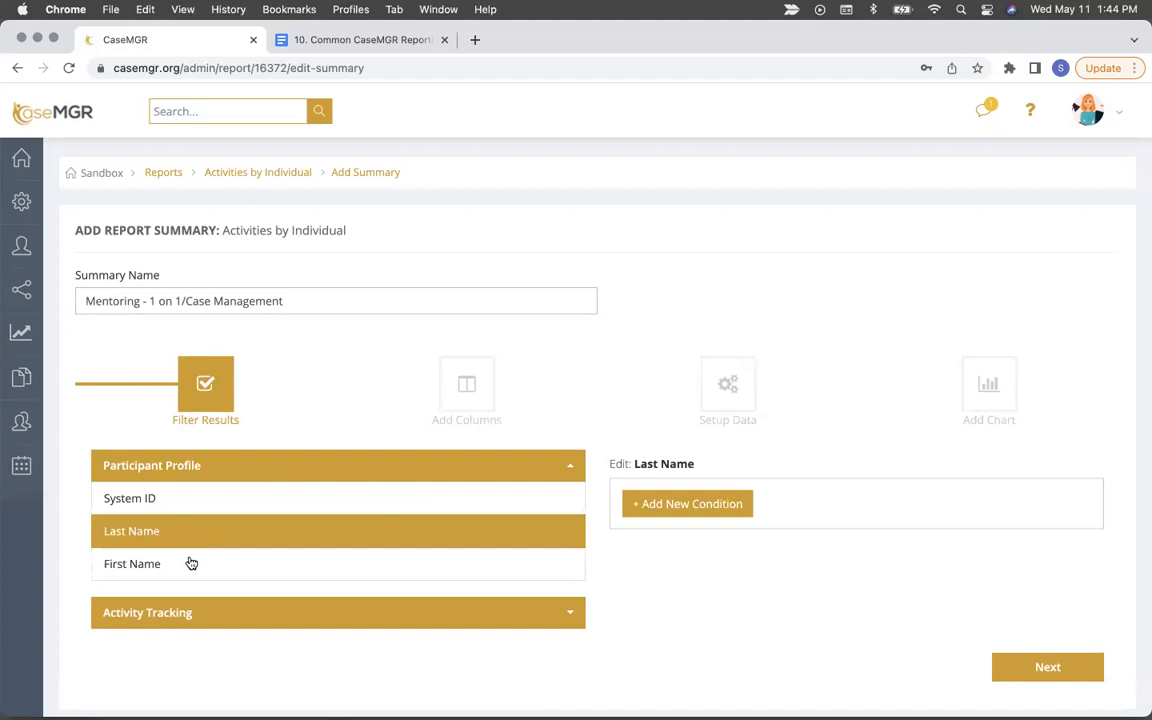
left_click(309, 471)
left_click(249, 520)
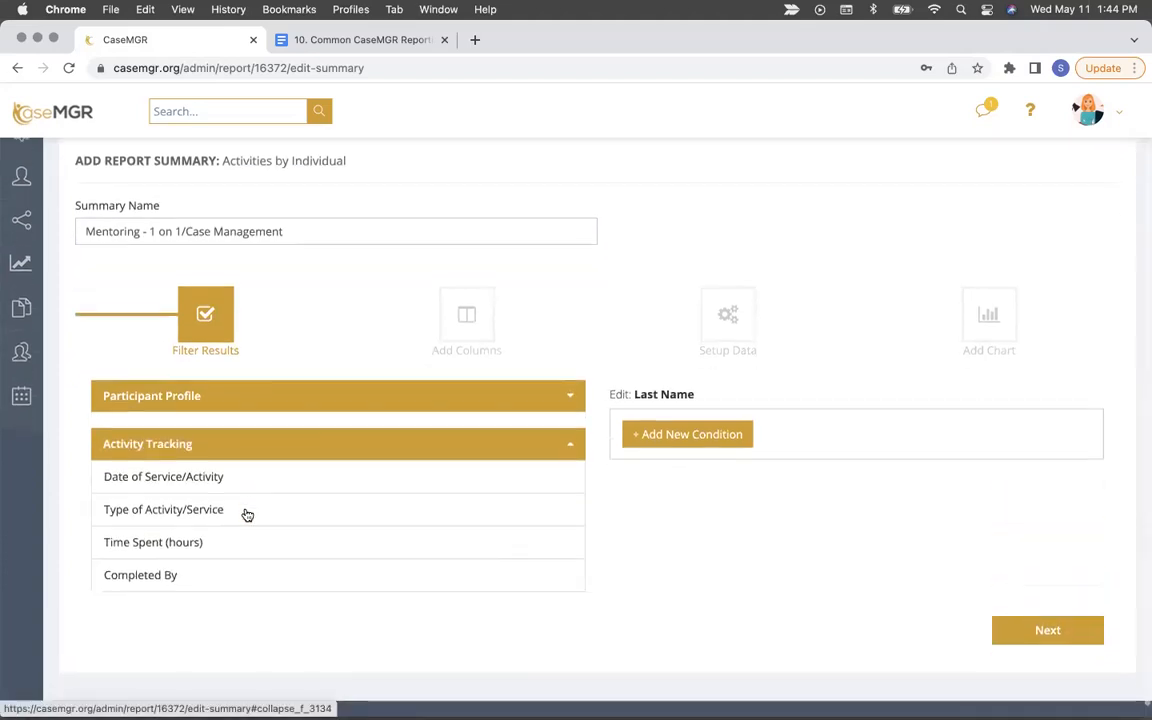
left_click(222, 514)
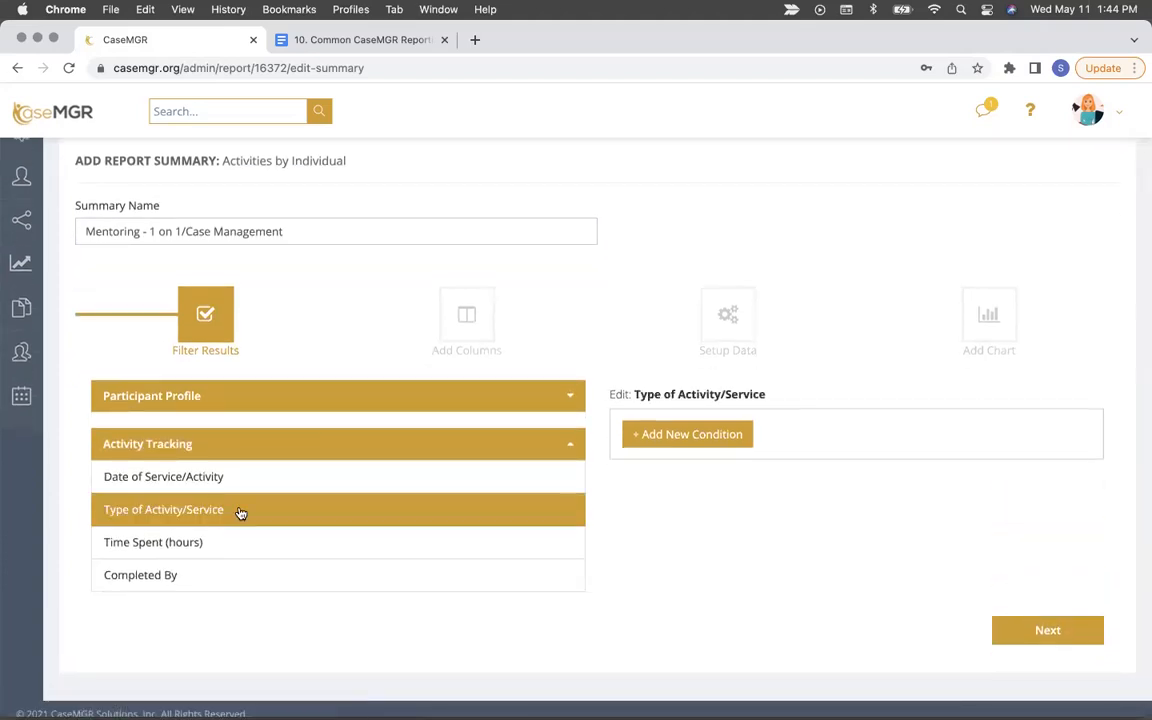
left_click(652, 434)
left_click(692, 458)
left_click(692, 458)
left_click(681, 514)
key("super+v")
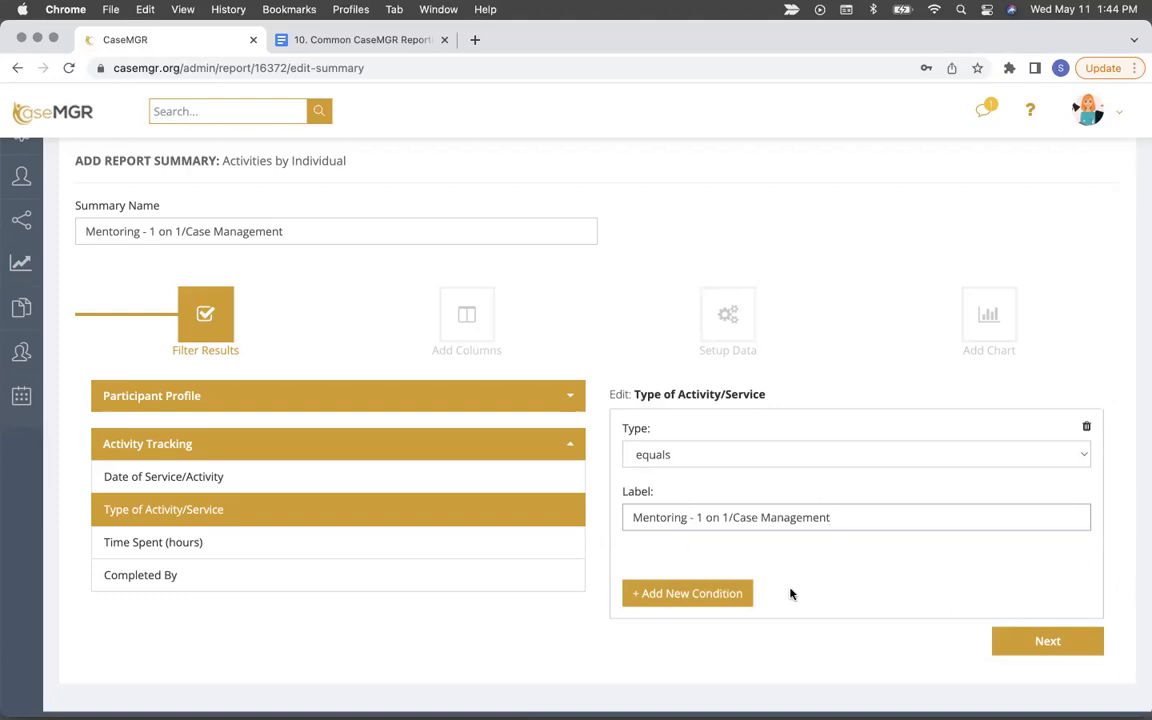
left_click(1037, 654)
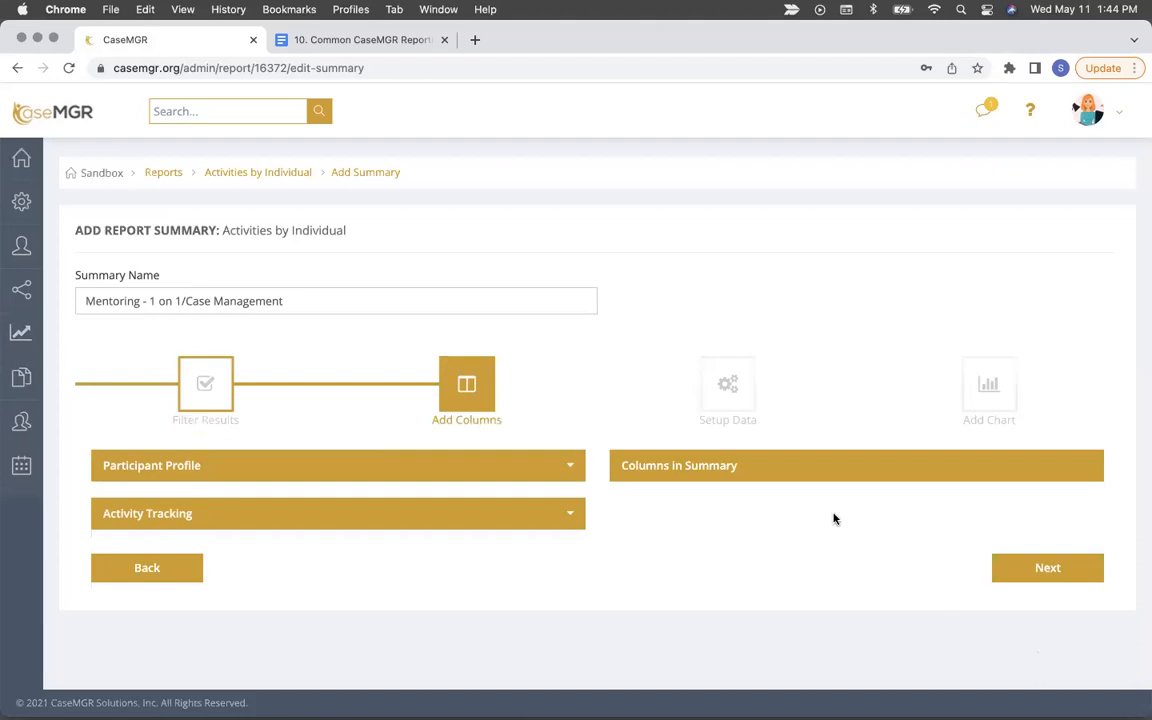
Step: Add the participant's Last Name and First Name columns to the Mentoring summary
left_click(432, 465)
left_click(188, 533)
left_click(192, 532)
left_click(232, 468)
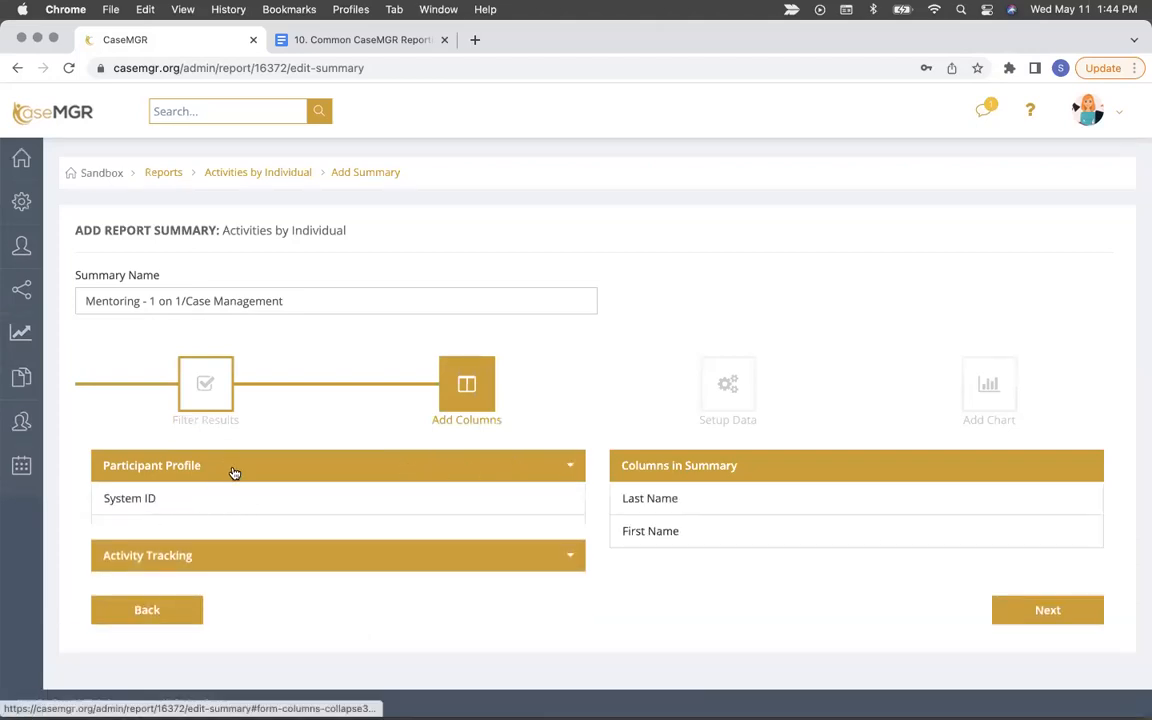
Step: Add the Total Count and Time Spent (hours) columns to the Mentoring summary and continue to data setup
left_click(250, 510)
scroll(200, 580, "down", 2)
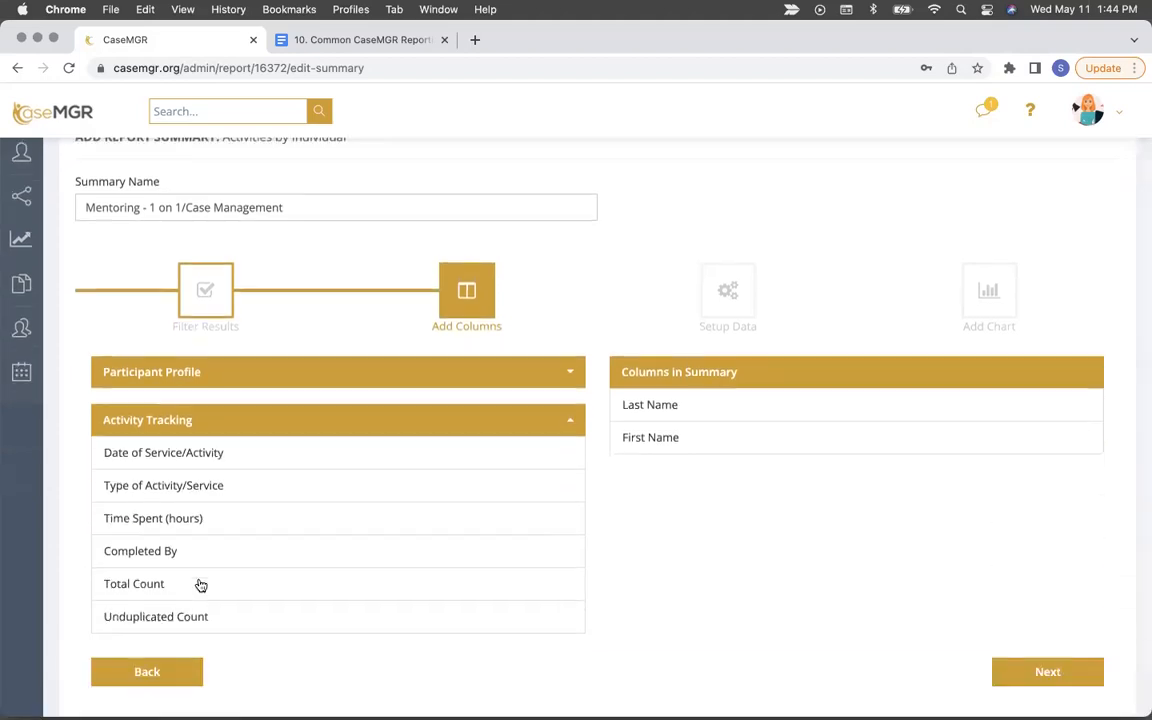
scroll(200, 585, "down", 1)
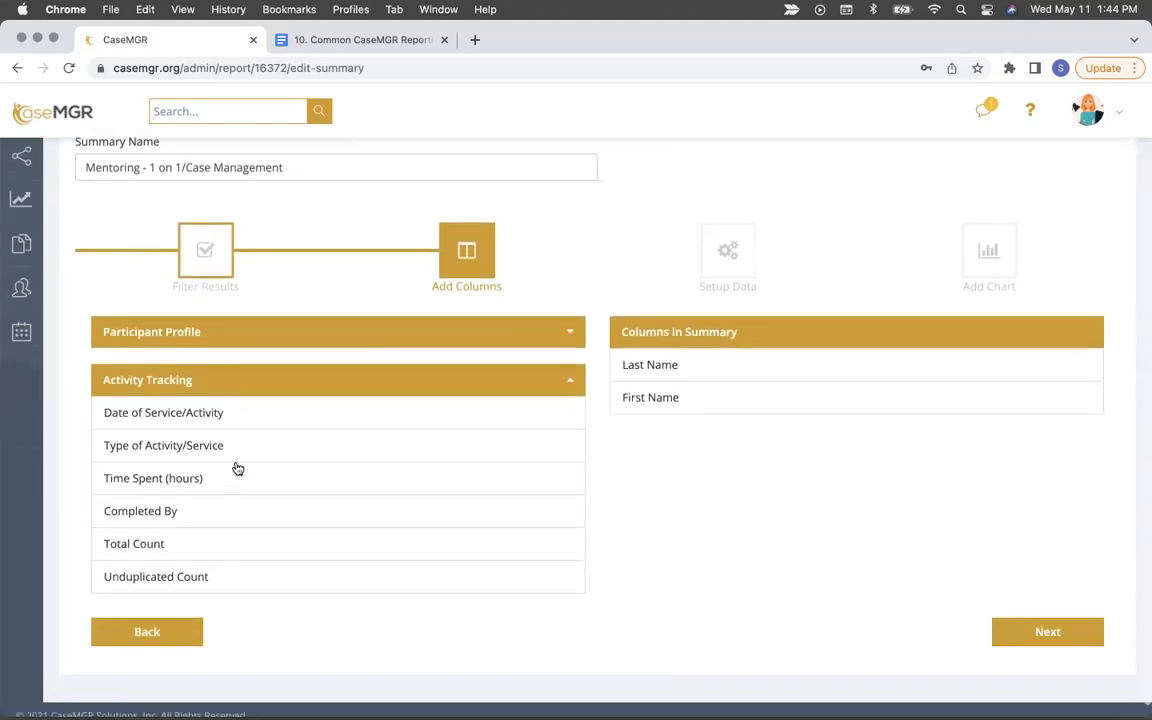
left_click(188, 546)
left_click(190, 501)
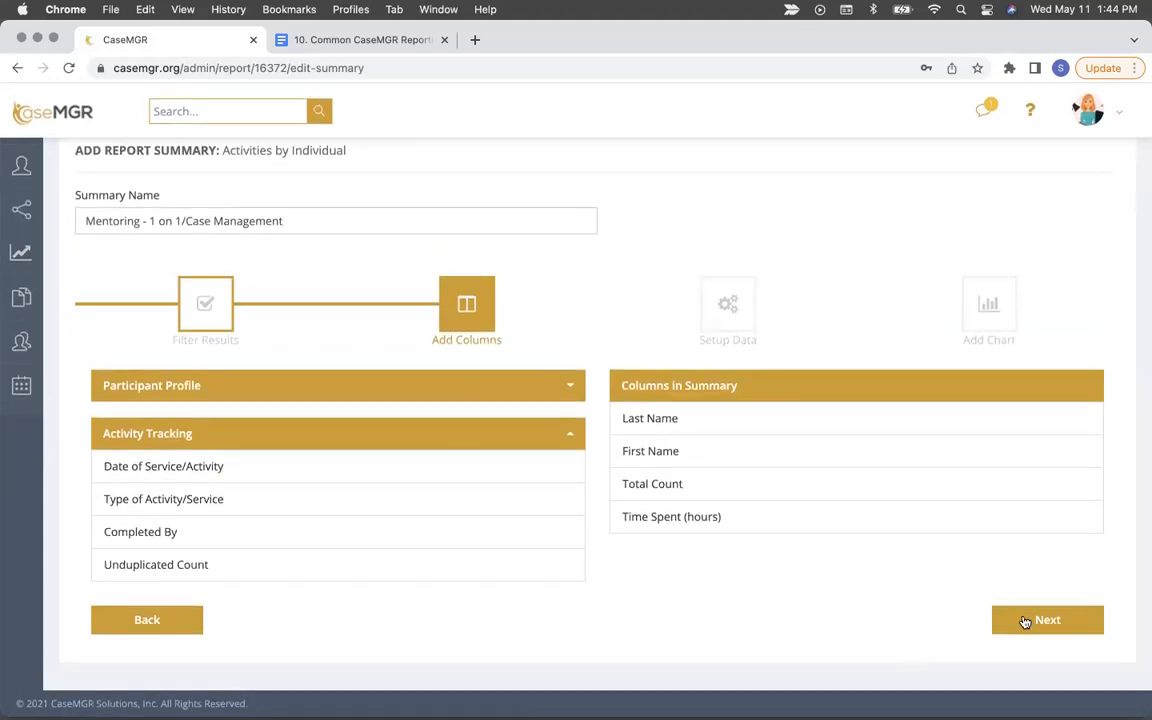
left_click(1025, 622)
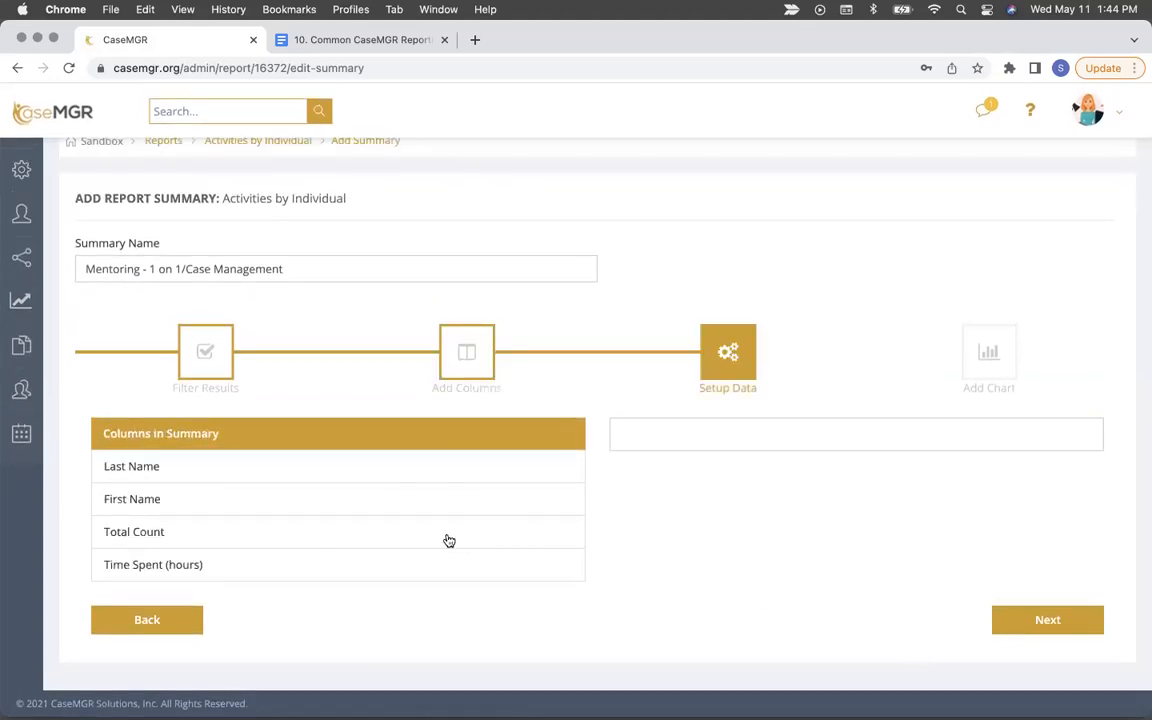
Step: Set the values function of Time Spent (hours) to Sum and finish the Mentoring summary without a chart
left_click(414, 569)
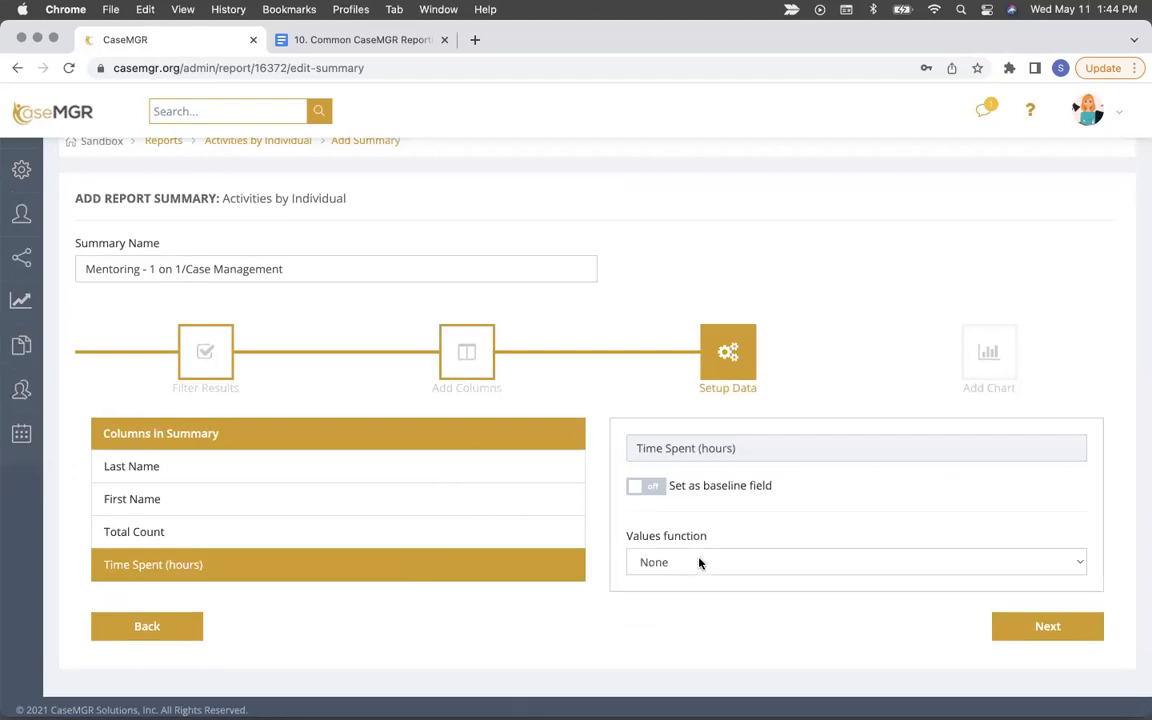
left_click(702, 560)
left_click(698, 581)
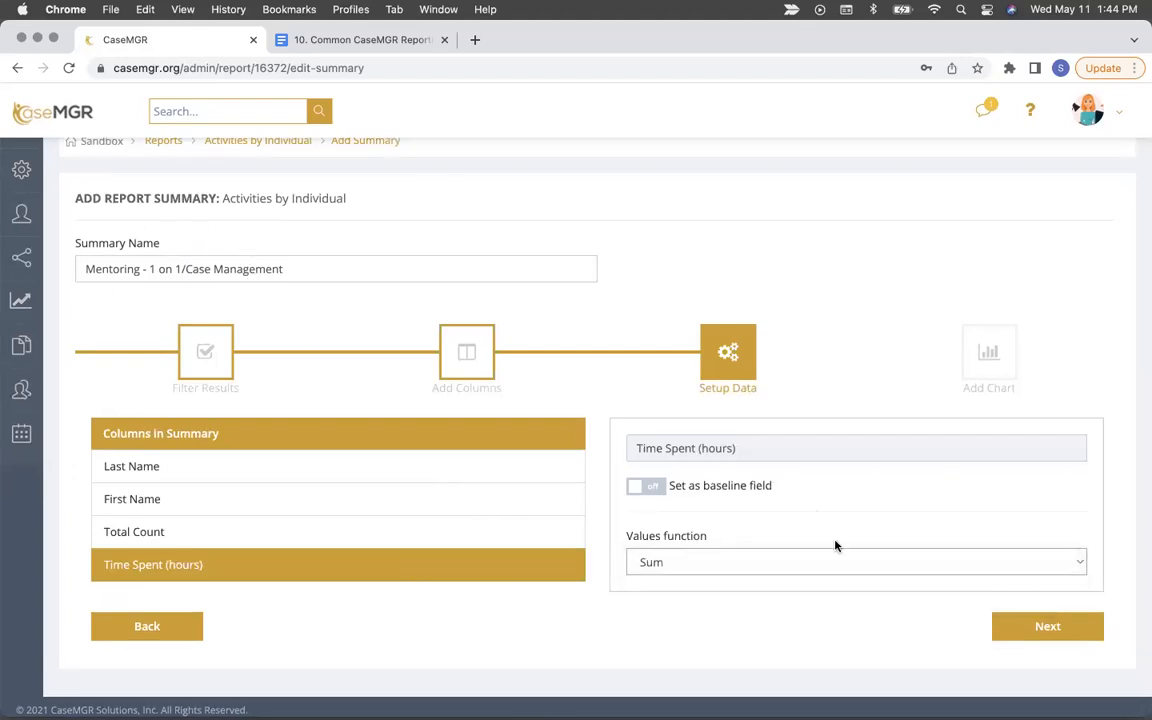
left_click(1070, 627)
left_click(1040, 557)
scroll(677, 531, "down", 5)
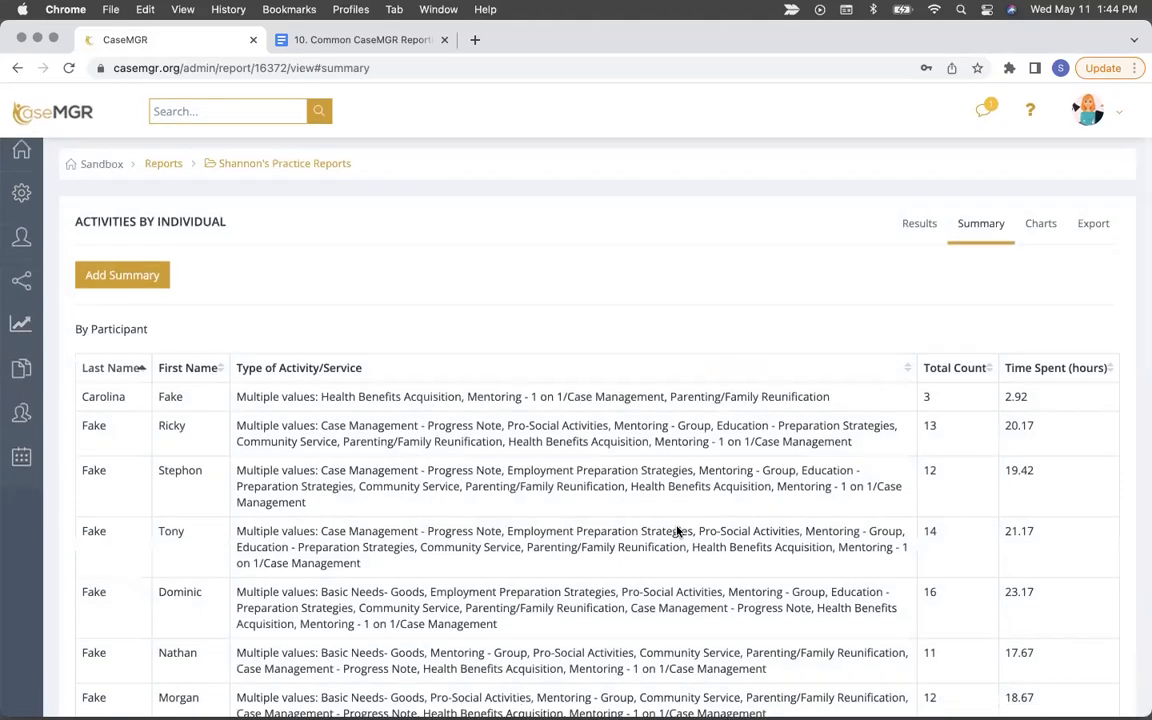
scroll(677, 531, "down", 5)
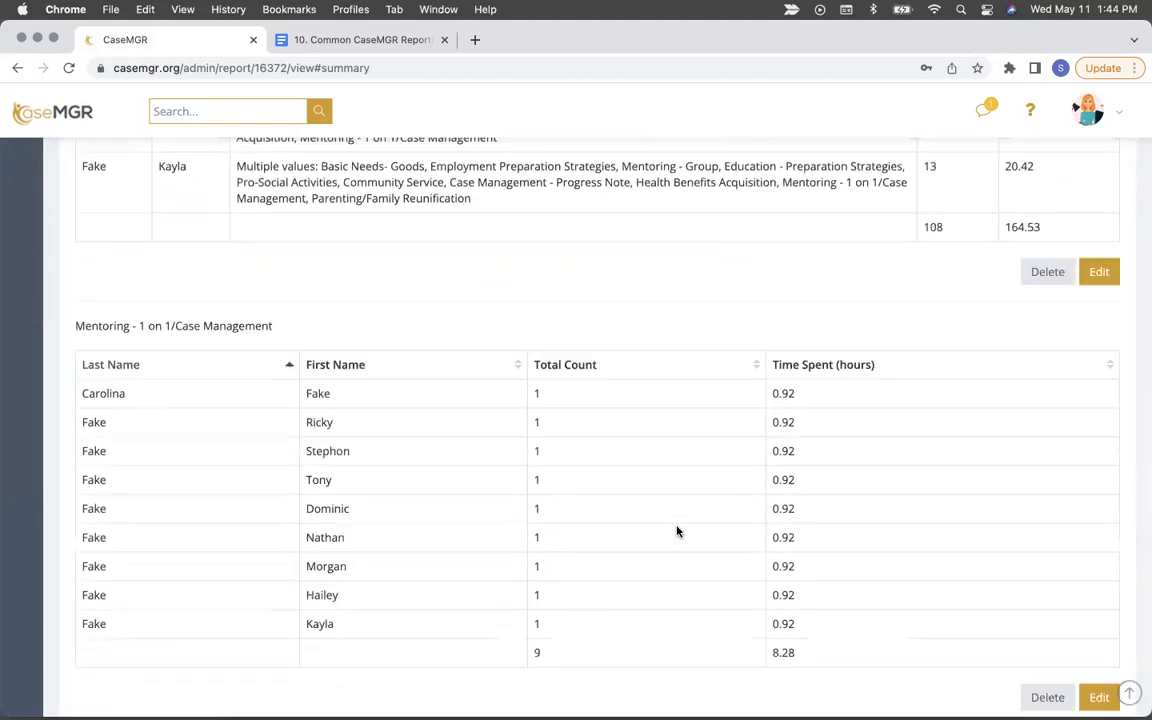
scroll(677, 531, "up", 4)
scroll(677, 531, "down", 6)
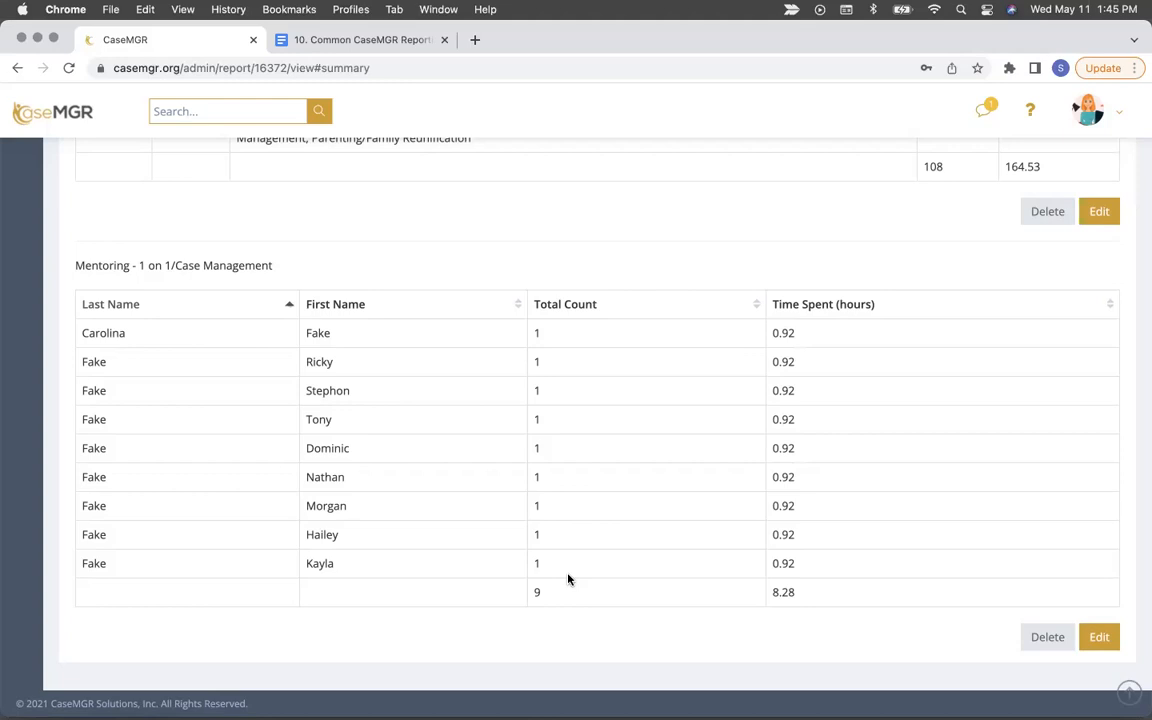
Step: Start another summary for the Activities by Individual report, named "Pro-Social Activities" as copied from the By Participant table
scroll(568, 579, "up", 5)
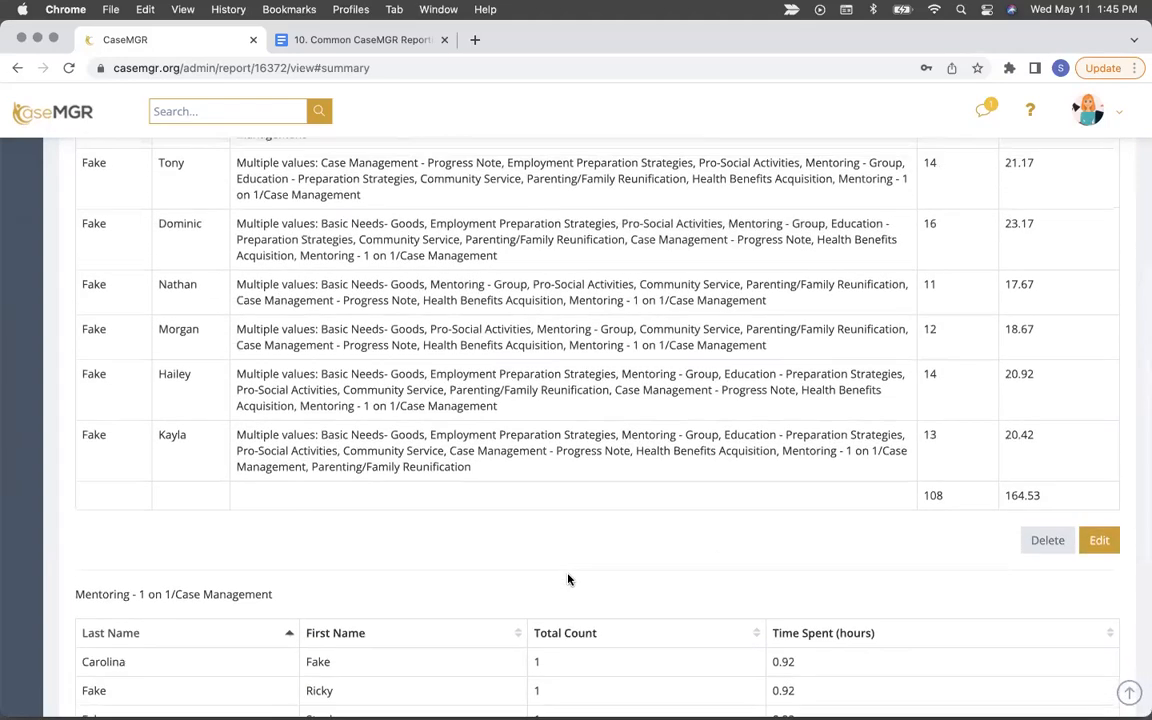
scroll(625, 419, "up", 3)
scroll(625, 424, "up", 3)
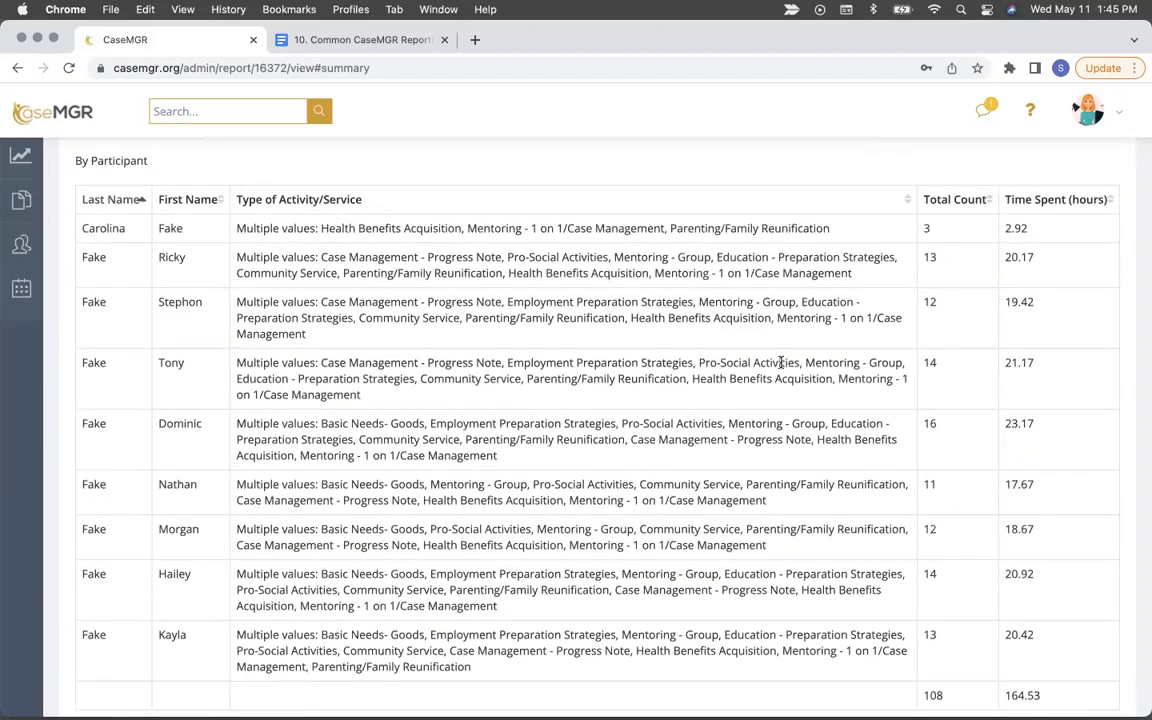
left_click_drag(797, 364, 699, 360)
key("super+c")
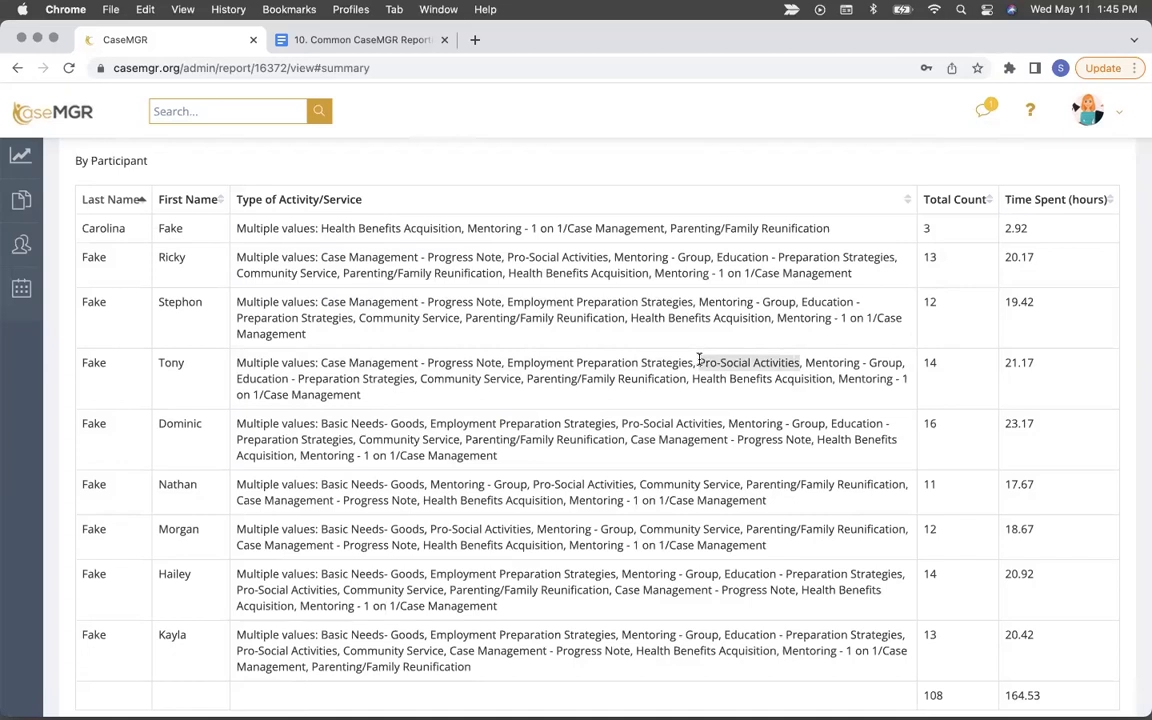
scroll(427, 277, "up", 4)
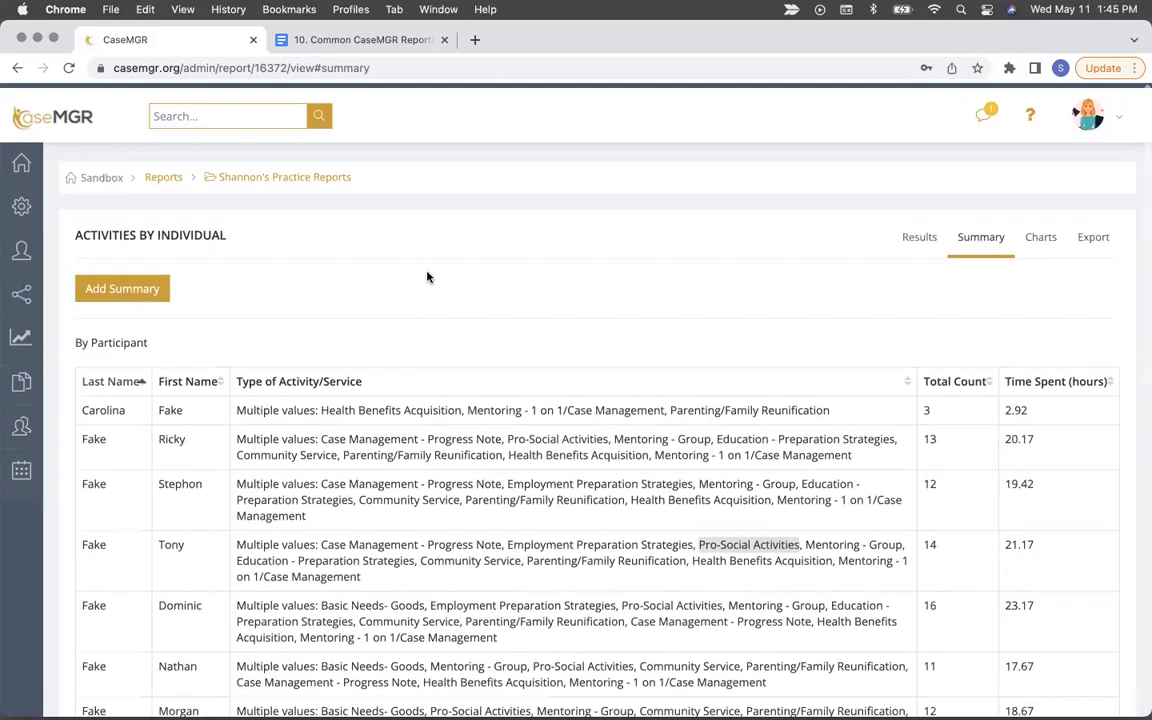
left_click(132, 287)
left_click(211, 298)
key("super+v")
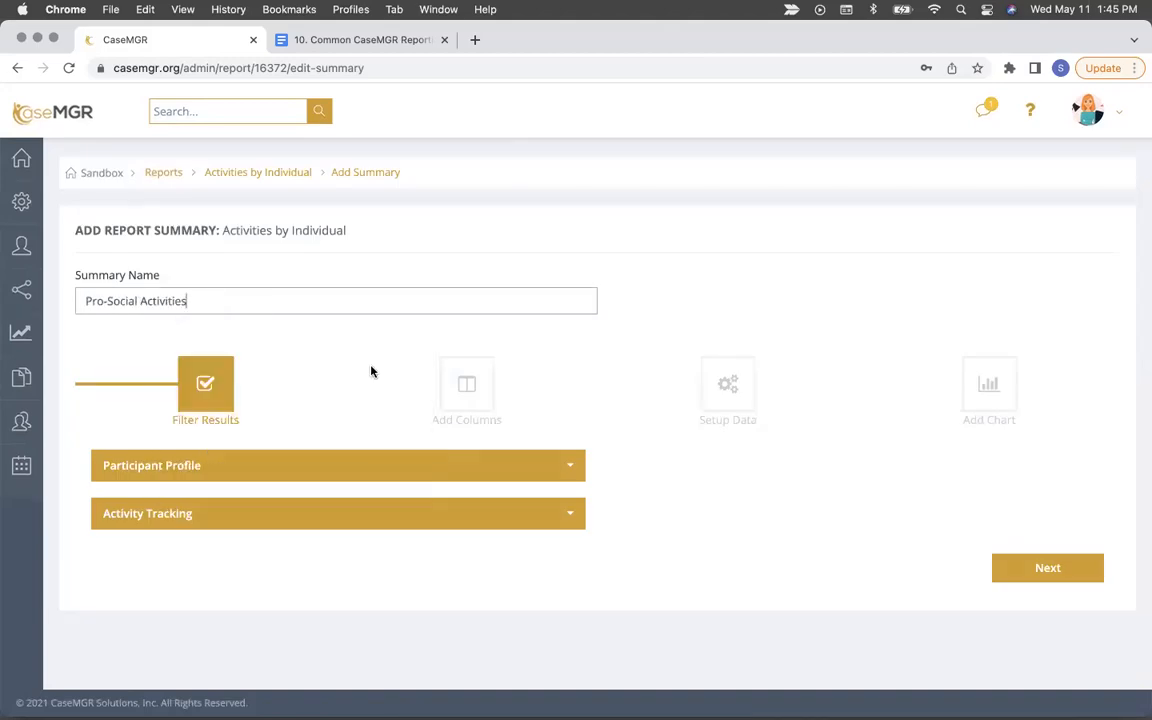
Step: Filter the summary to Type of Activity/Service equals "Pro-Social Activities" and continue to adding columns
left_click(213, 516)
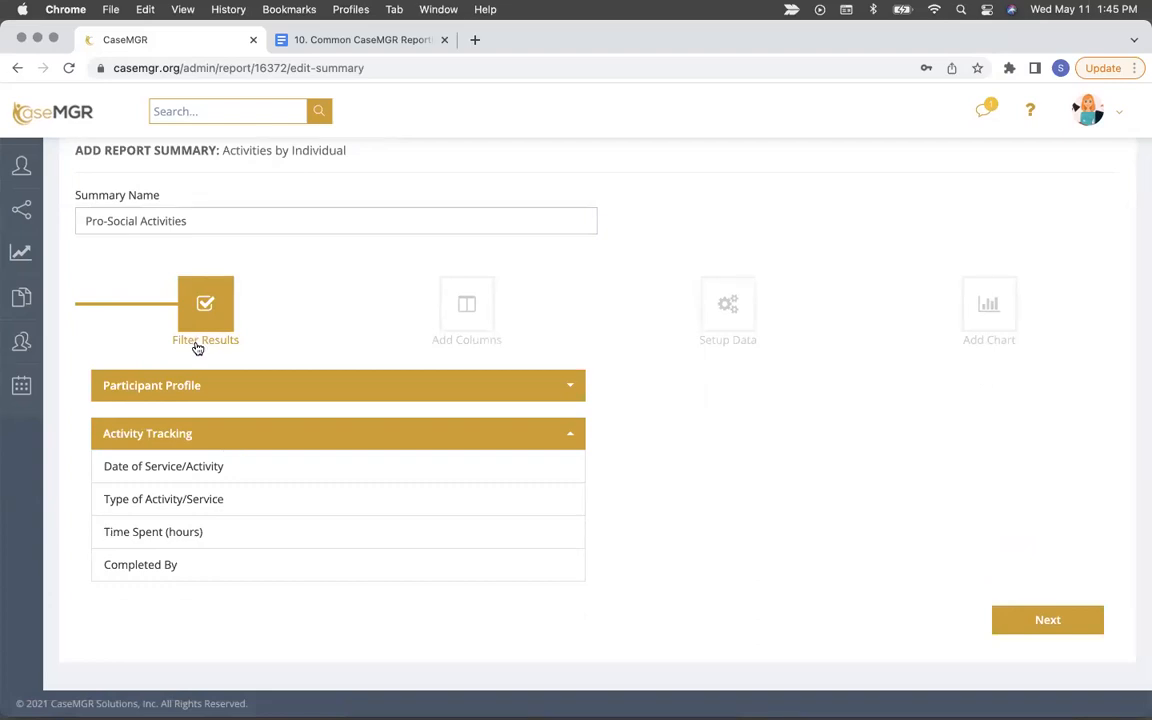
left_click(219, 500)
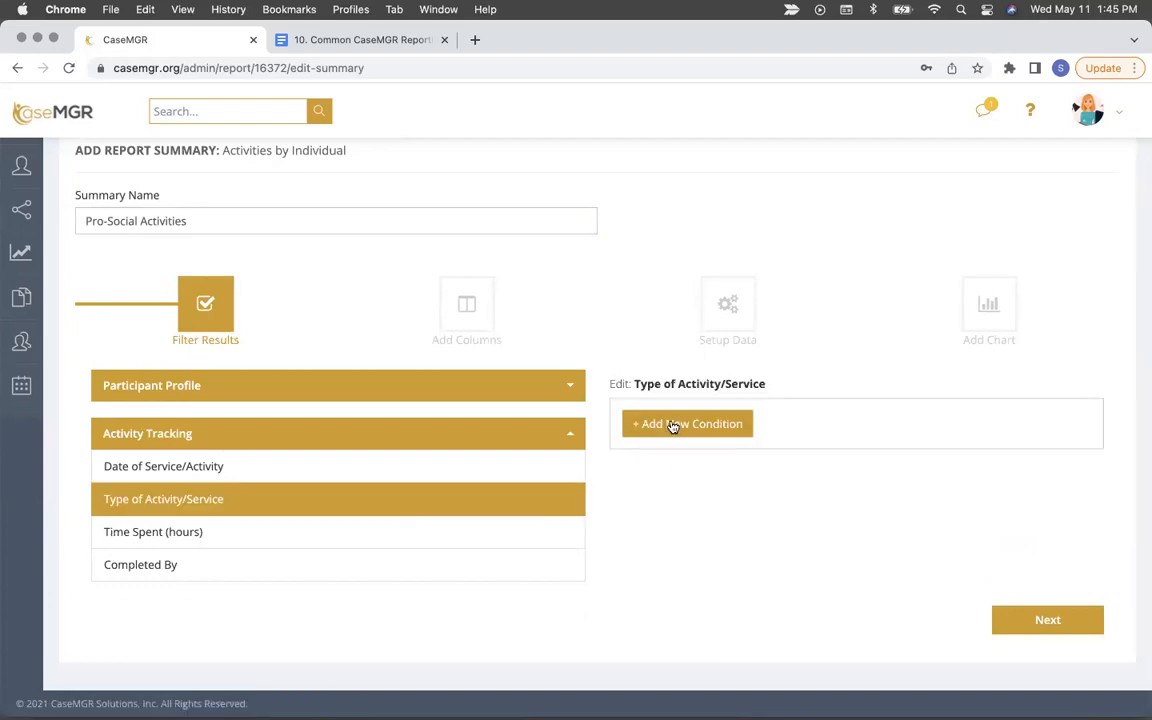
left_click(672, 426)
left_click(663, 445)
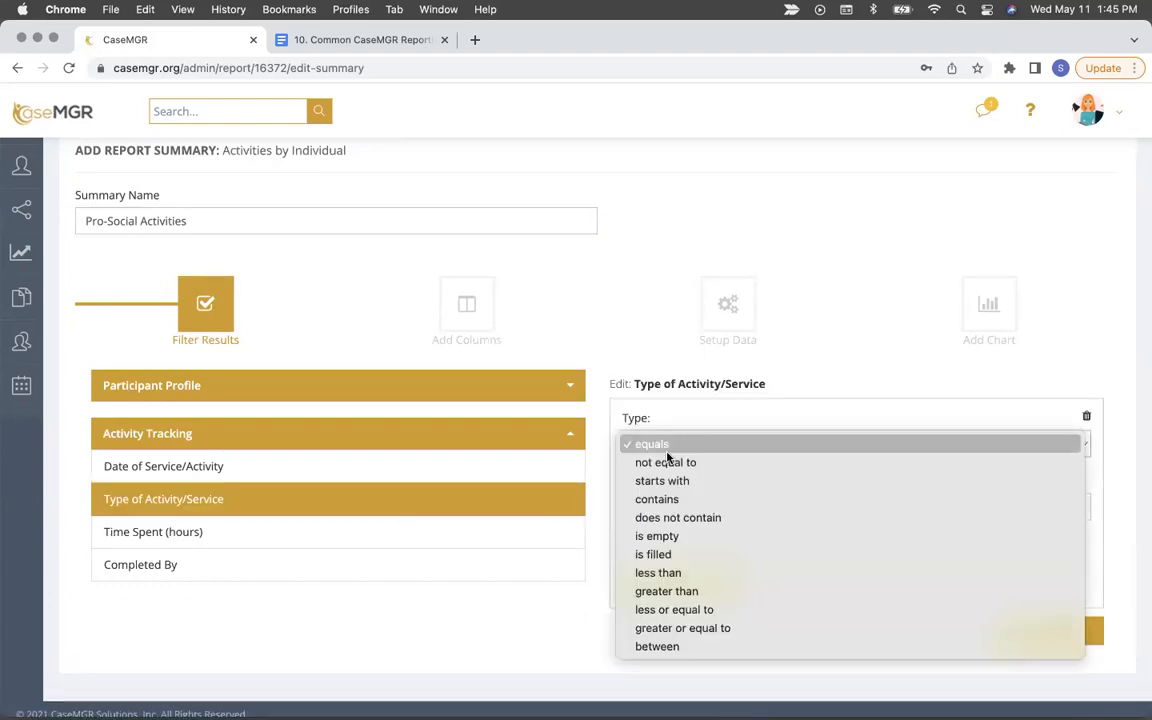
left_click(662, 443)
left_click(663, 511)
key("ctrl+v")
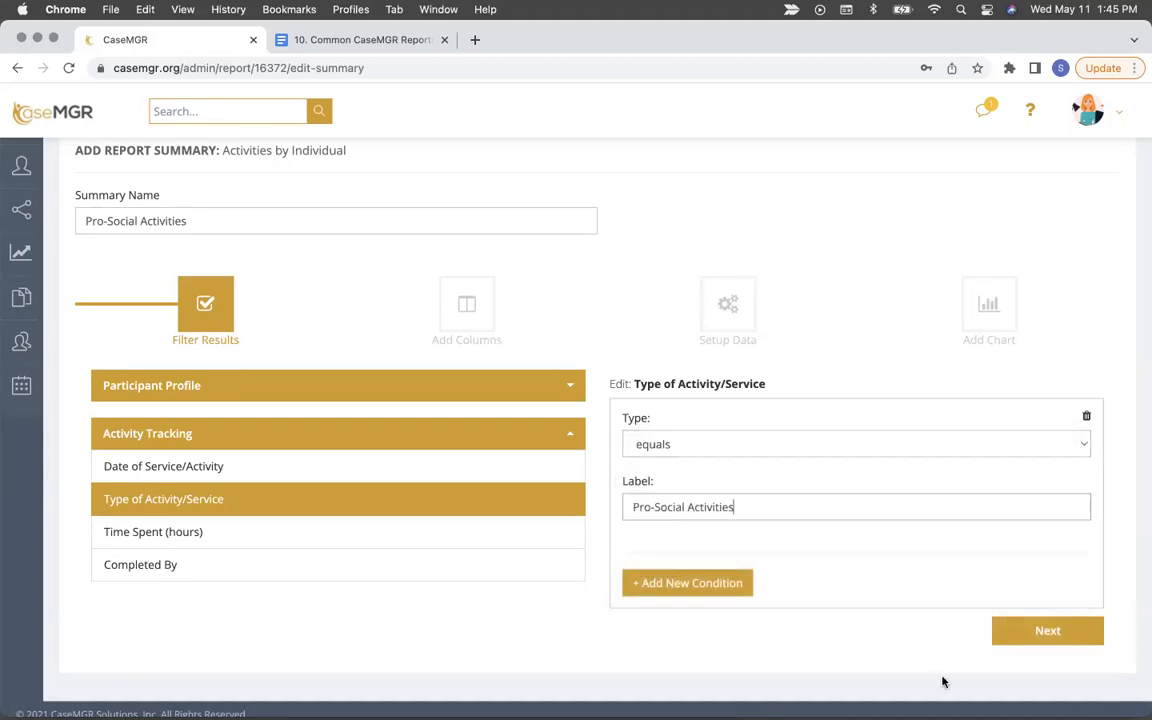
left_click(1044, 630)
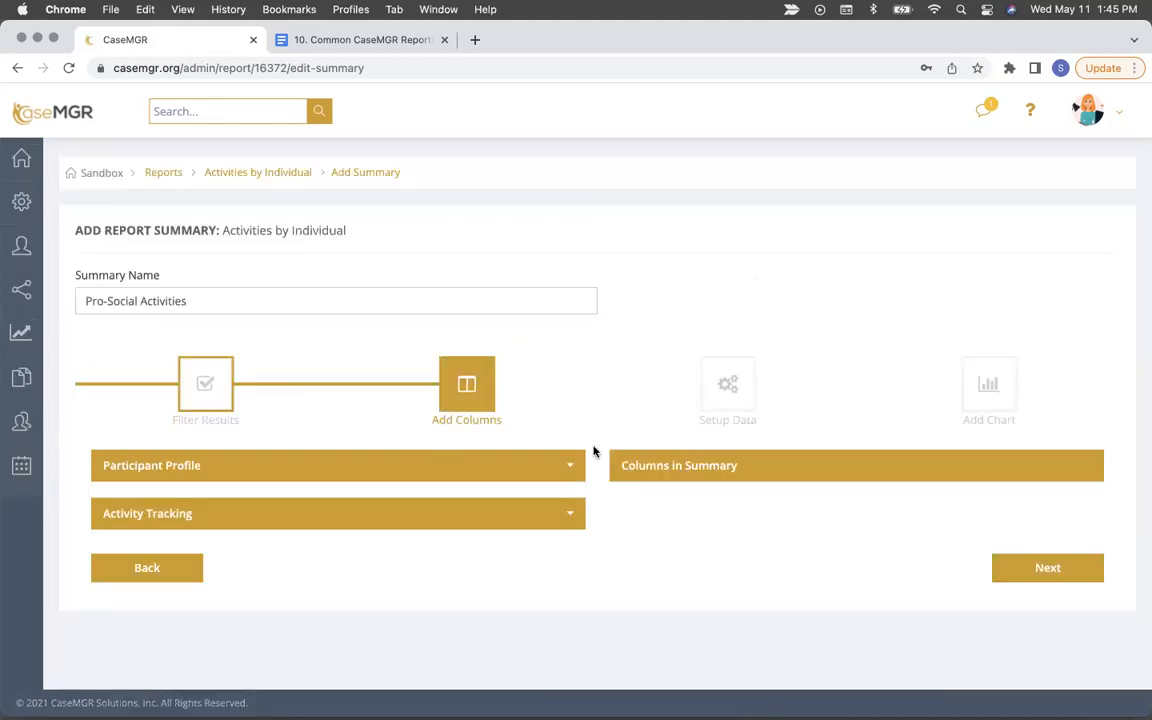
Step: Add the participant's Last Name and First Name columns to the Pro-Social Activities summary
left_click(456, 465)
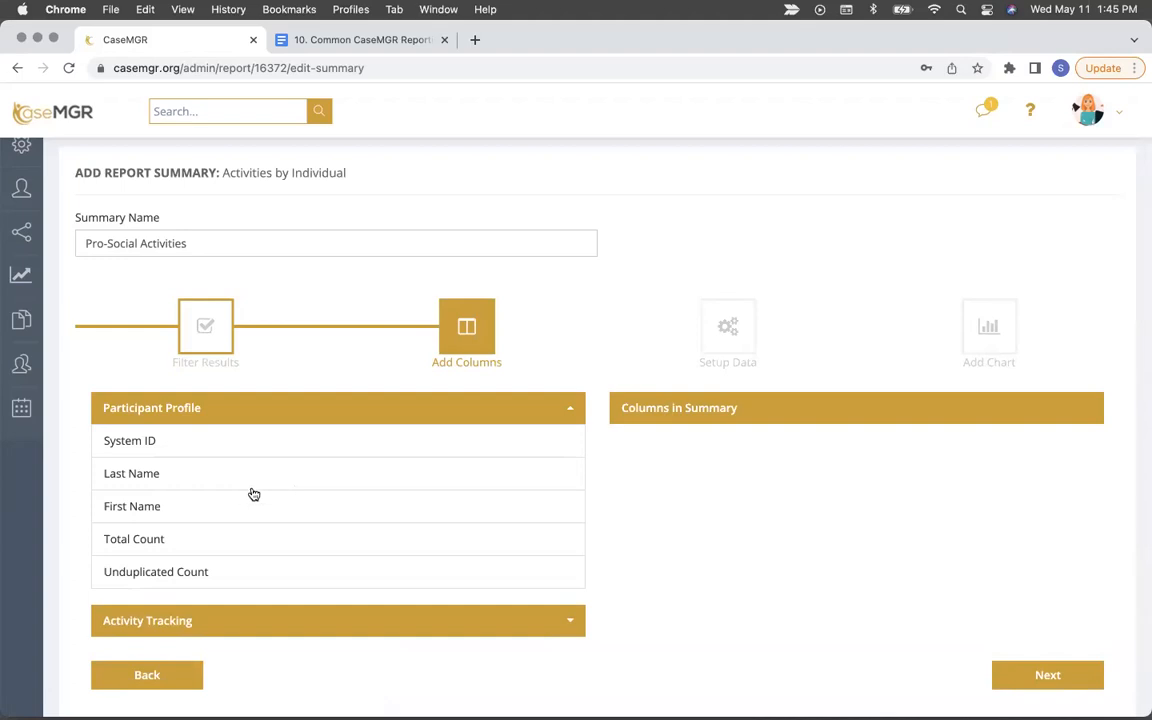
left_click(154, 473)
left_click(154, 476)
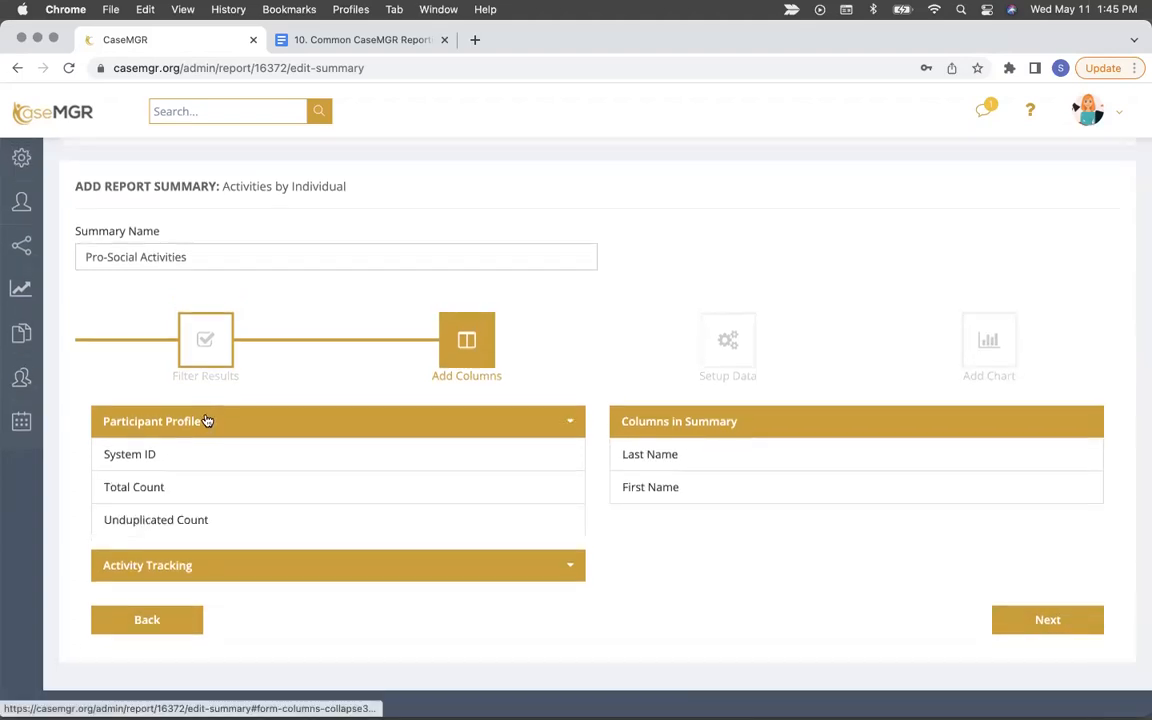
left_click(212, 414)
Step: Add the activity Total Count and Time Spent (hours) columns to the Pro-Social Activities summary and continue to data setup
left_click(193, 517)
scroll(218, 530, "down", 3)
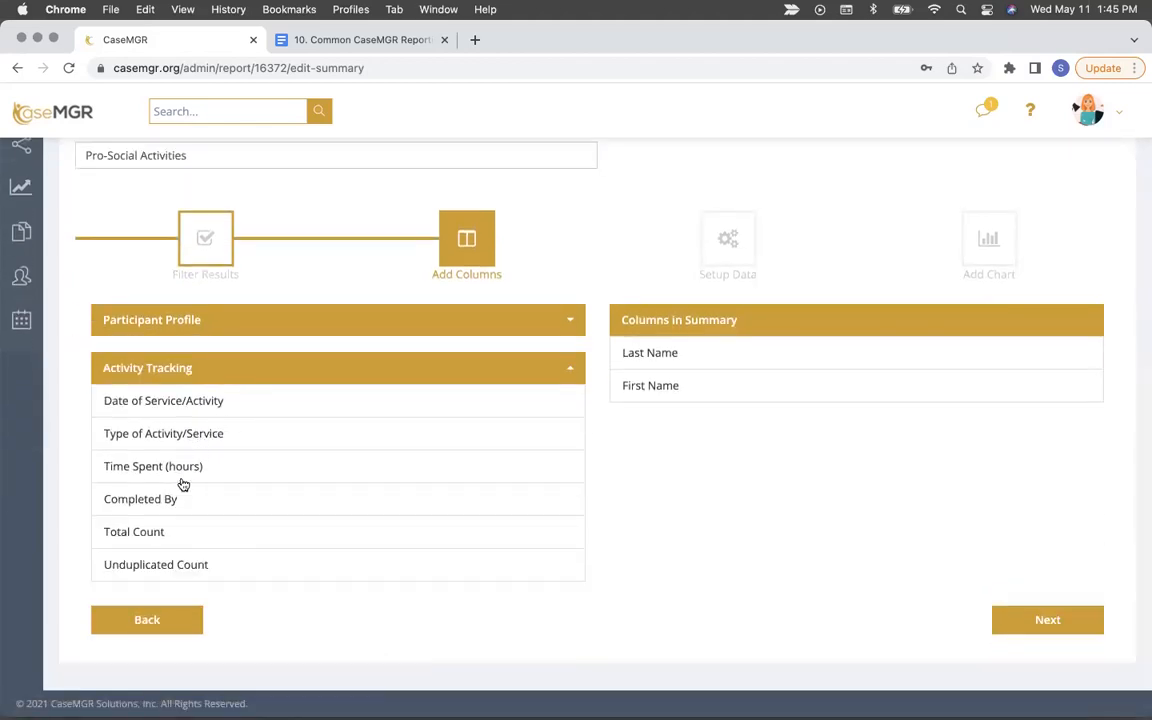
left_click(157, 531)
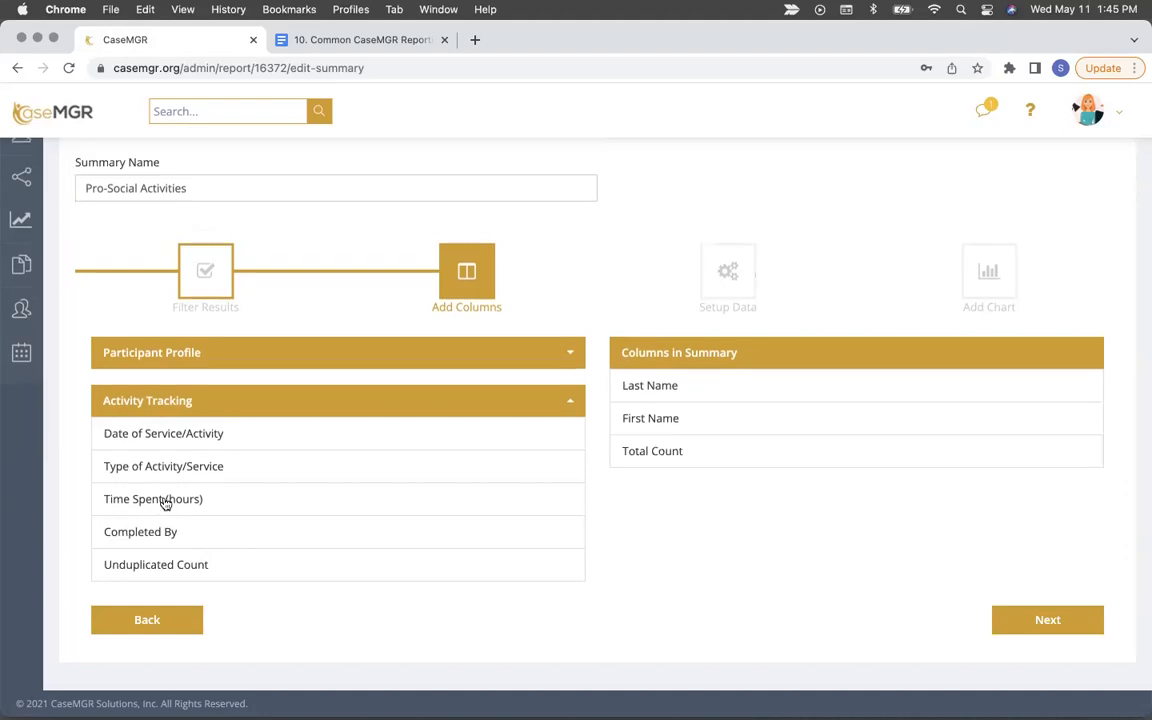
left_click(165, 500)
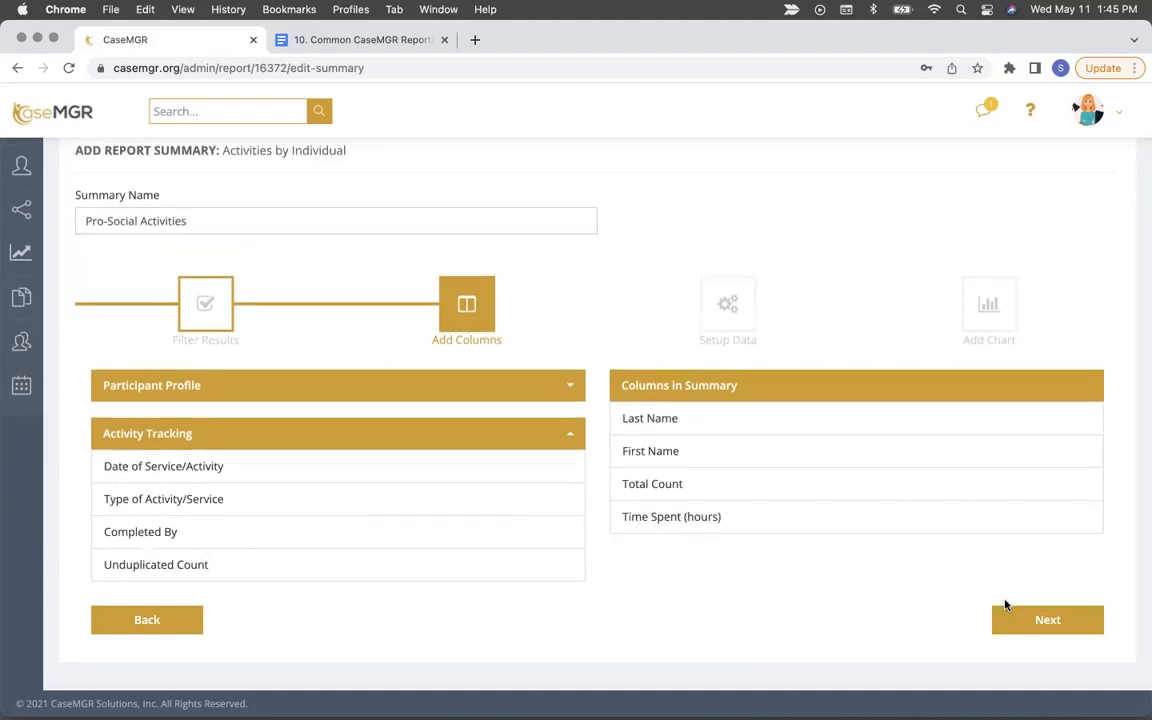
left_click(1031, 628)
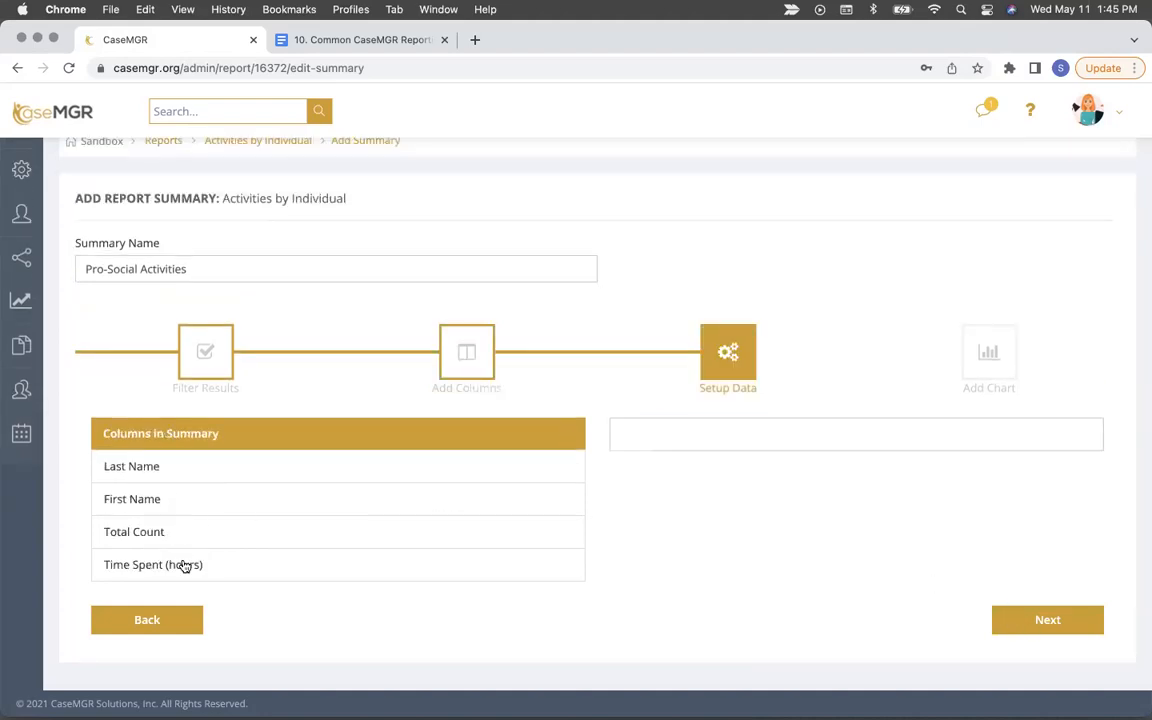
Step: Set the values function of Time Spent (hours) to Sum and finish the Pro-Social Activities summary without a chart
left_click(347, 574)
left_click(656, 566)
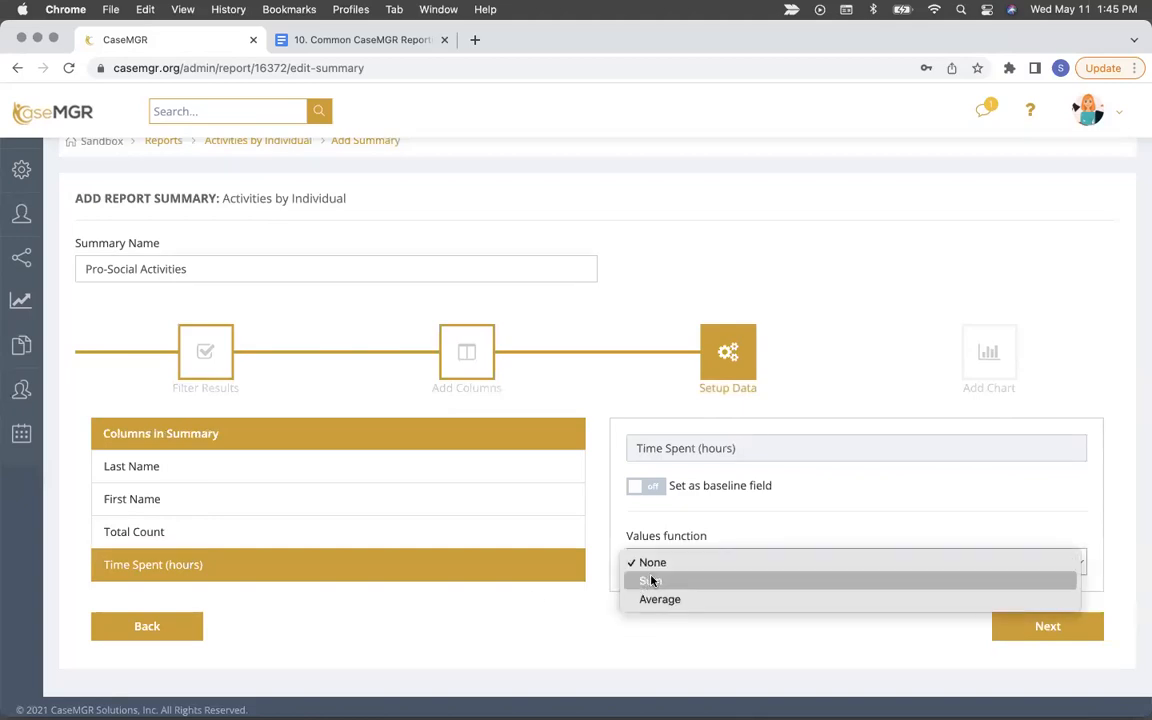
left_click(650, 581)
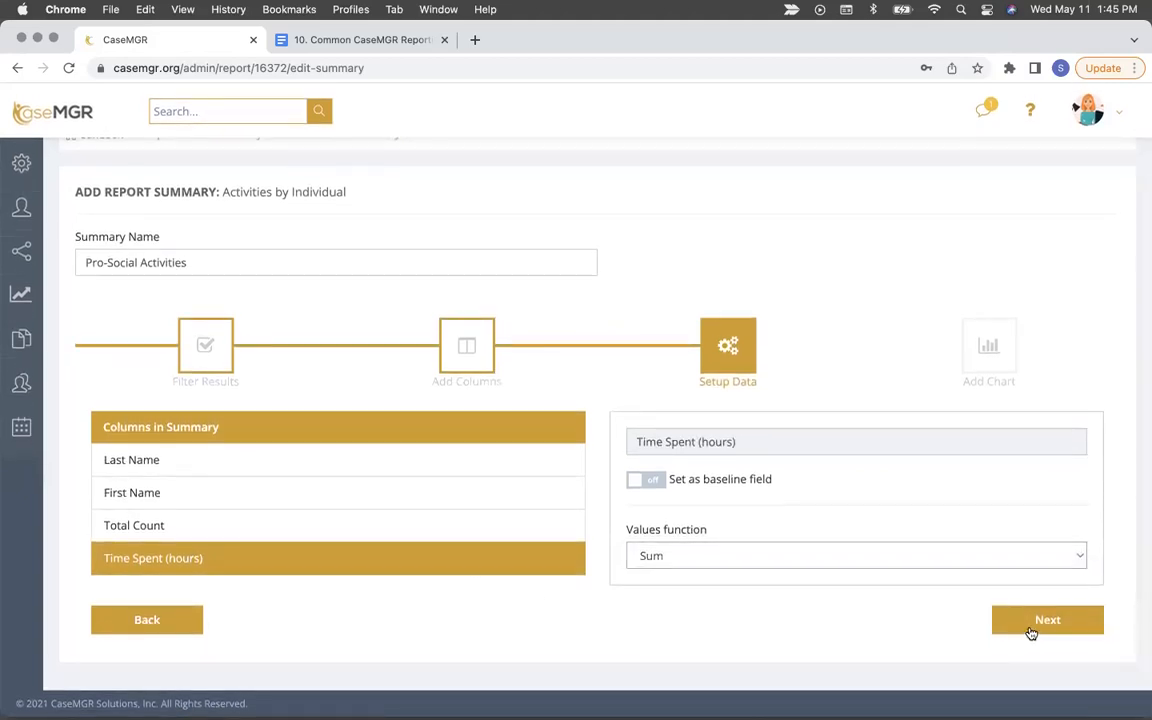
left_click(1030, 630)
left_click(1050, 566)
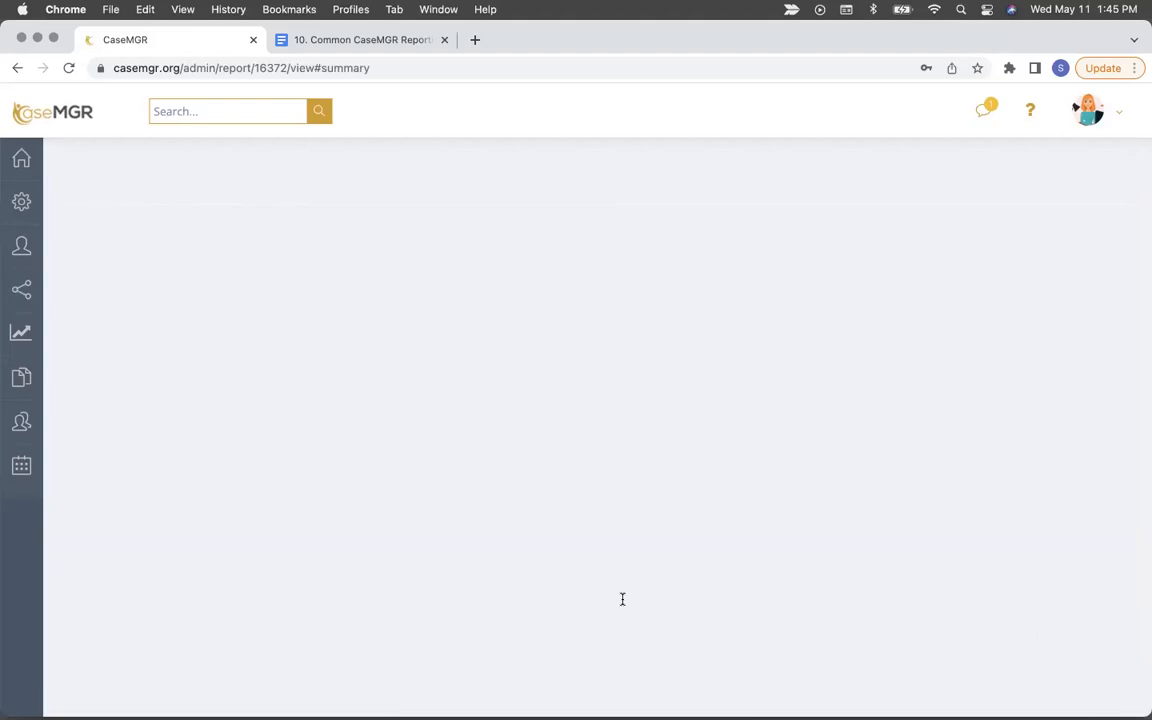
Step: Examine the counts and hours per participant in the Mentoring and Pro-Social Activities summaries
scroll(690, 604, "down", 10)
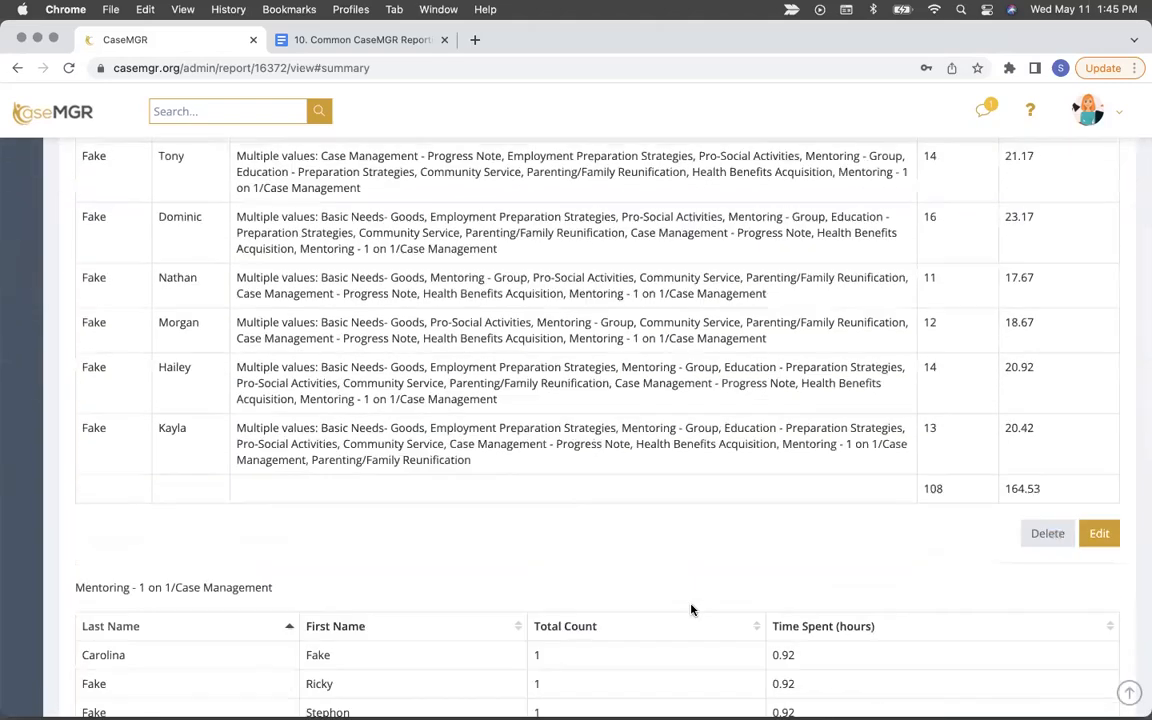
scroll(693, 608, "down", 1)
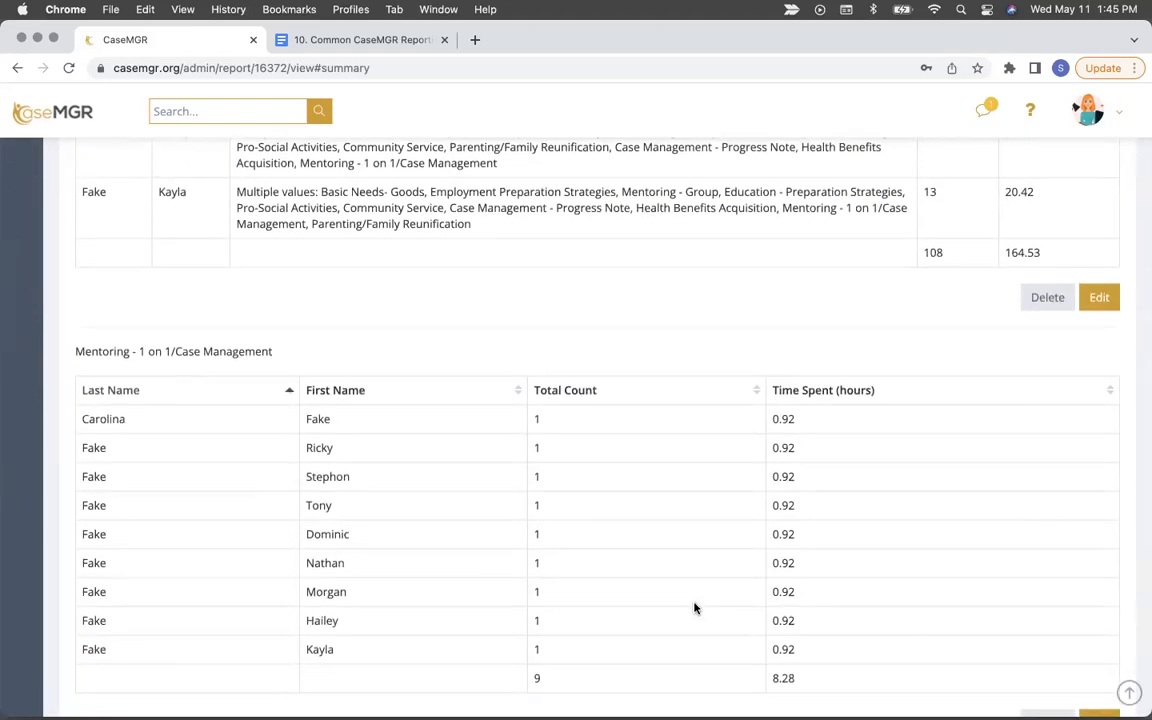
scroll(695, 608, "down", 10)
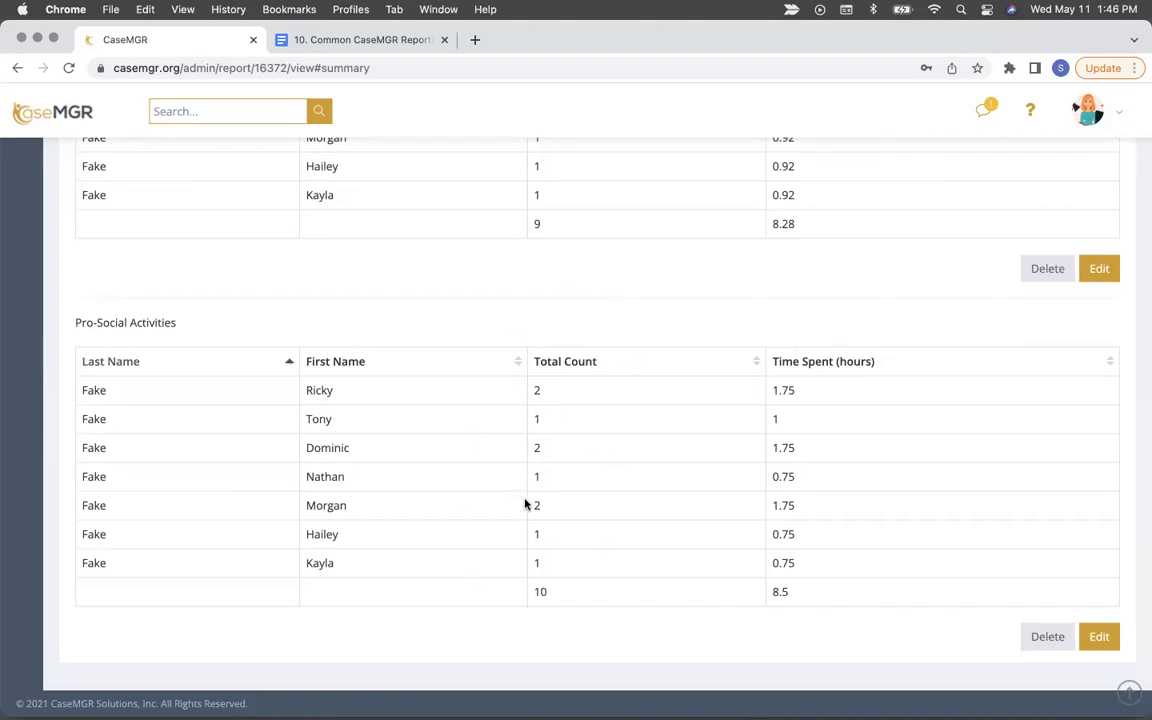
scroll(671, 501, "up", 3)
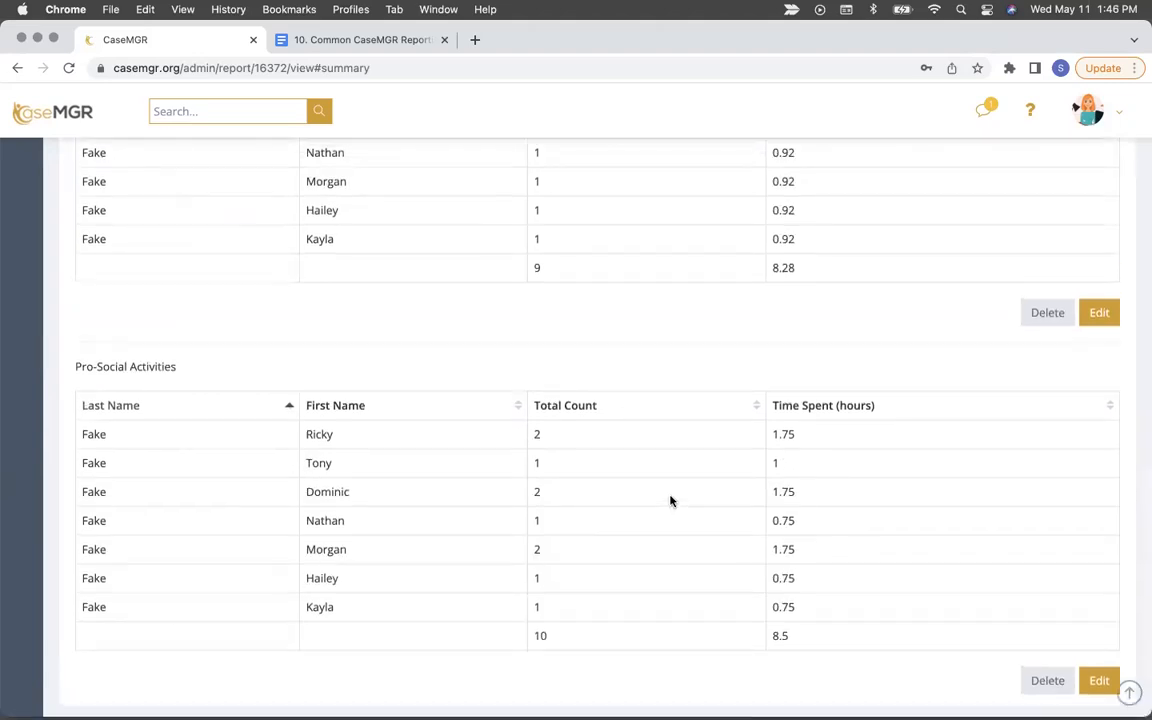
scroll(600, 450, "down", 3)
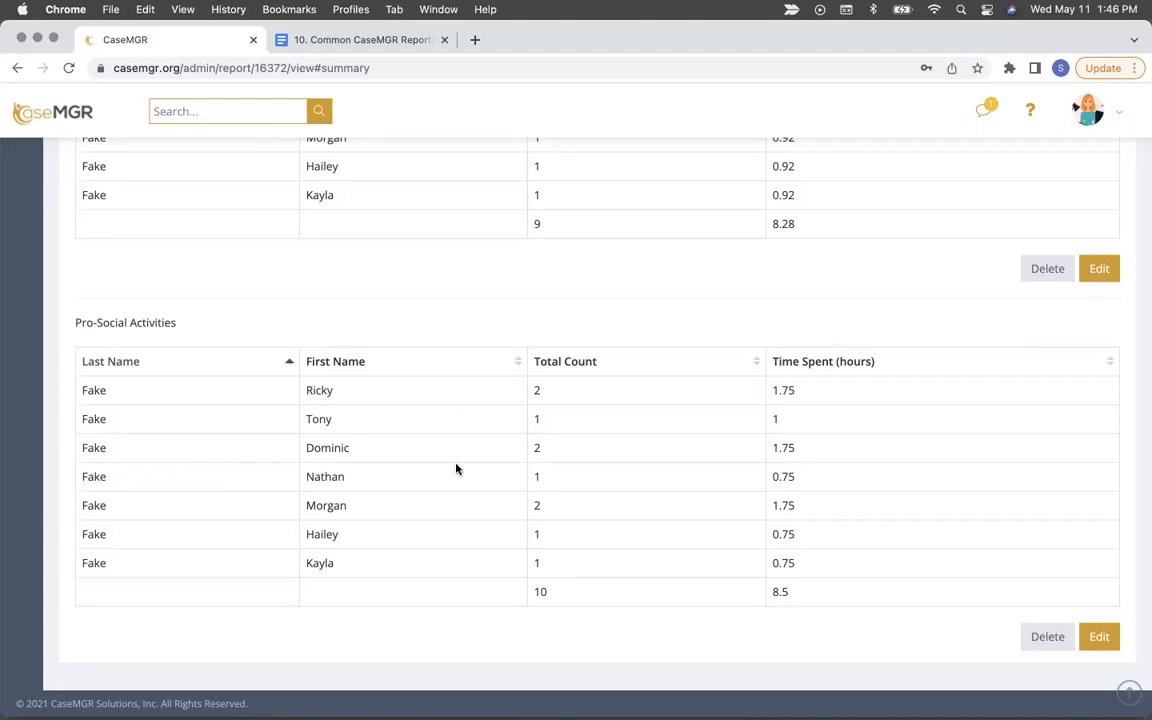
key("ctrl+Right")
mouse_move(588, 703)
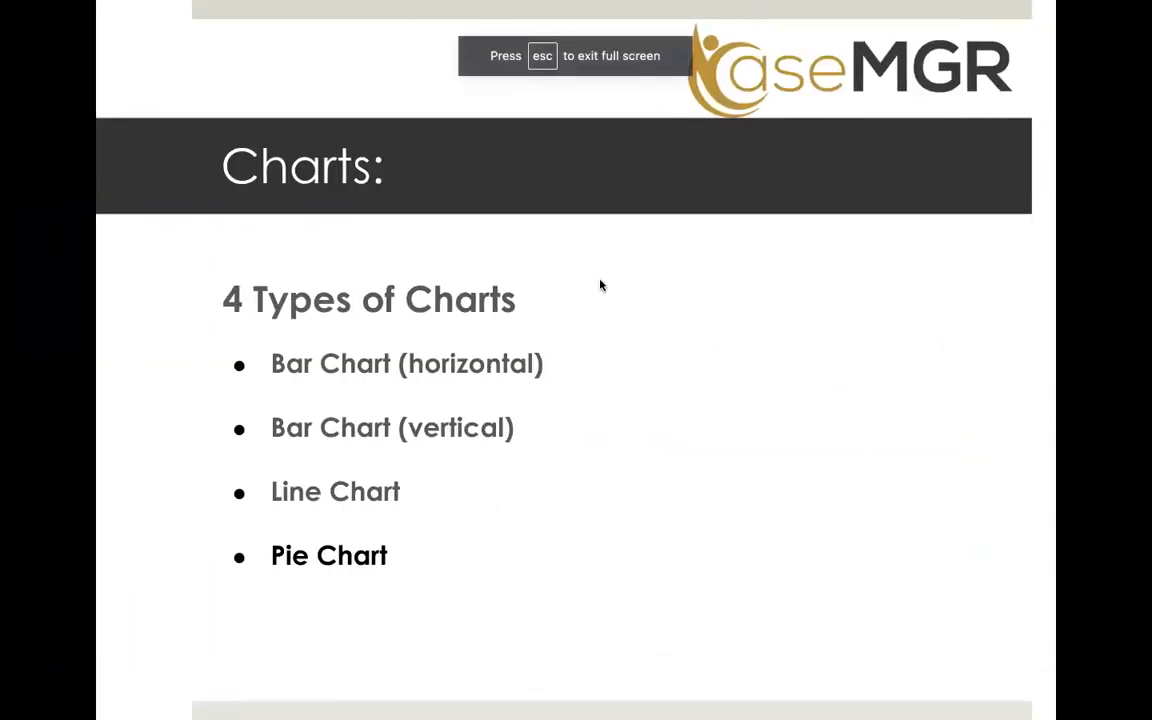
key("Right")
key("Left")
key("Left")
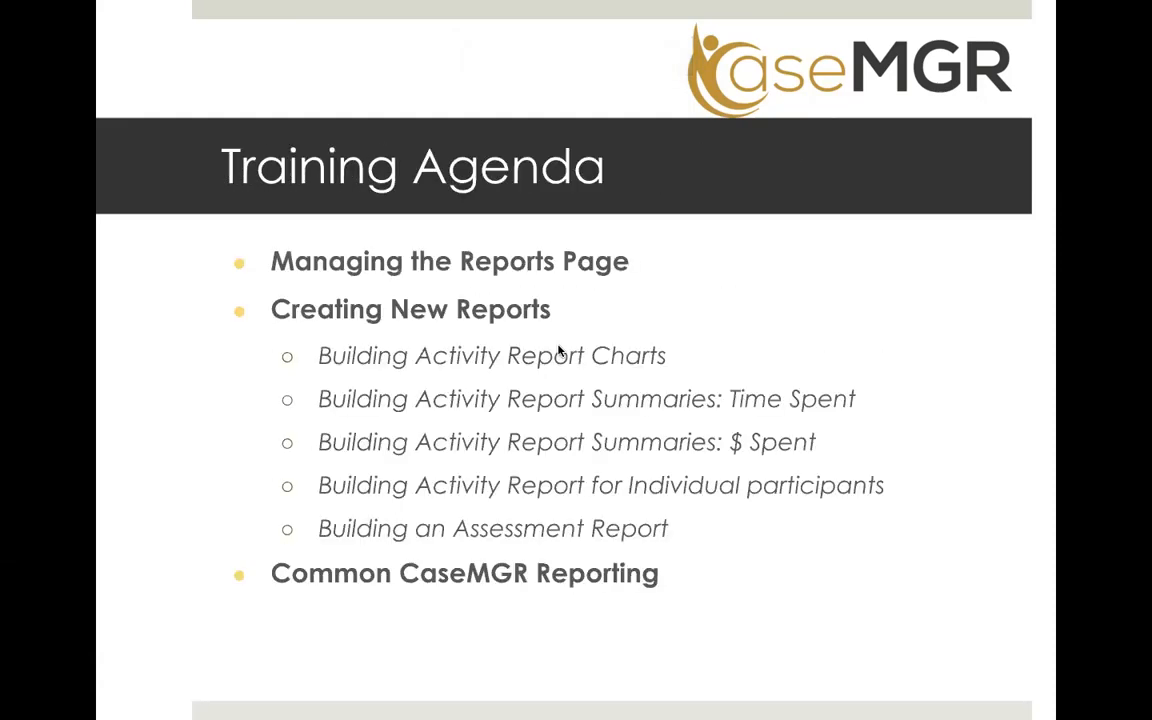
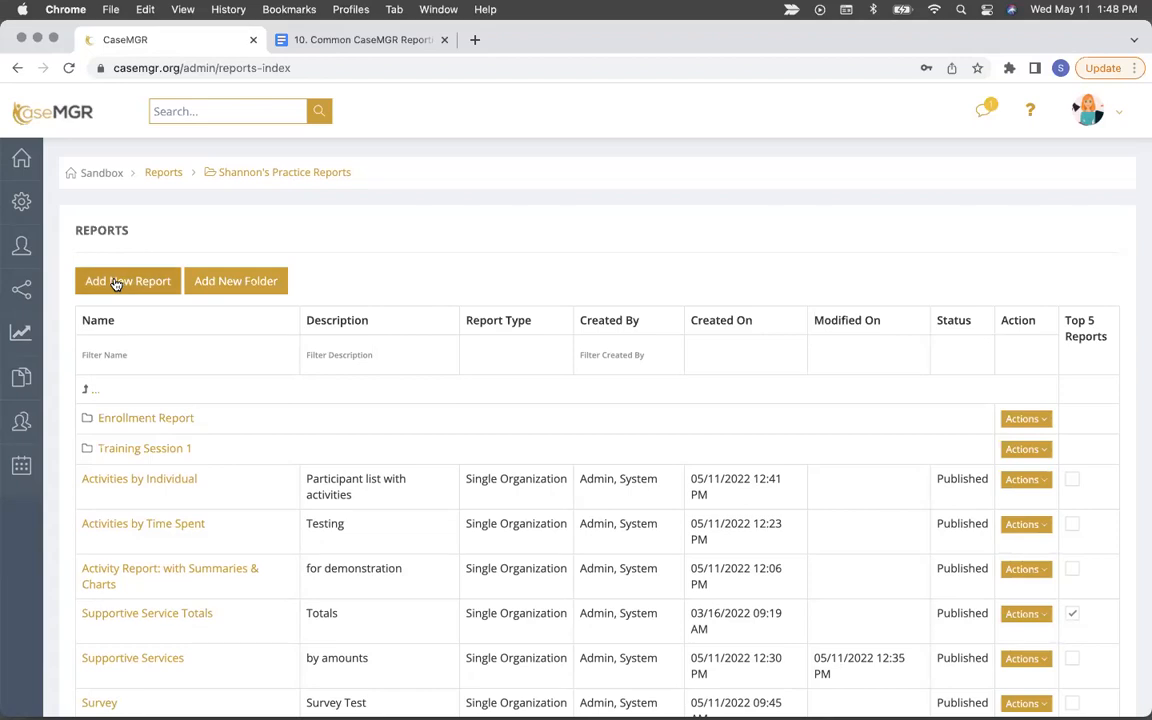
Step: Create a new report named "Survey Report" with the description "Survey"
left_click(181, 307)
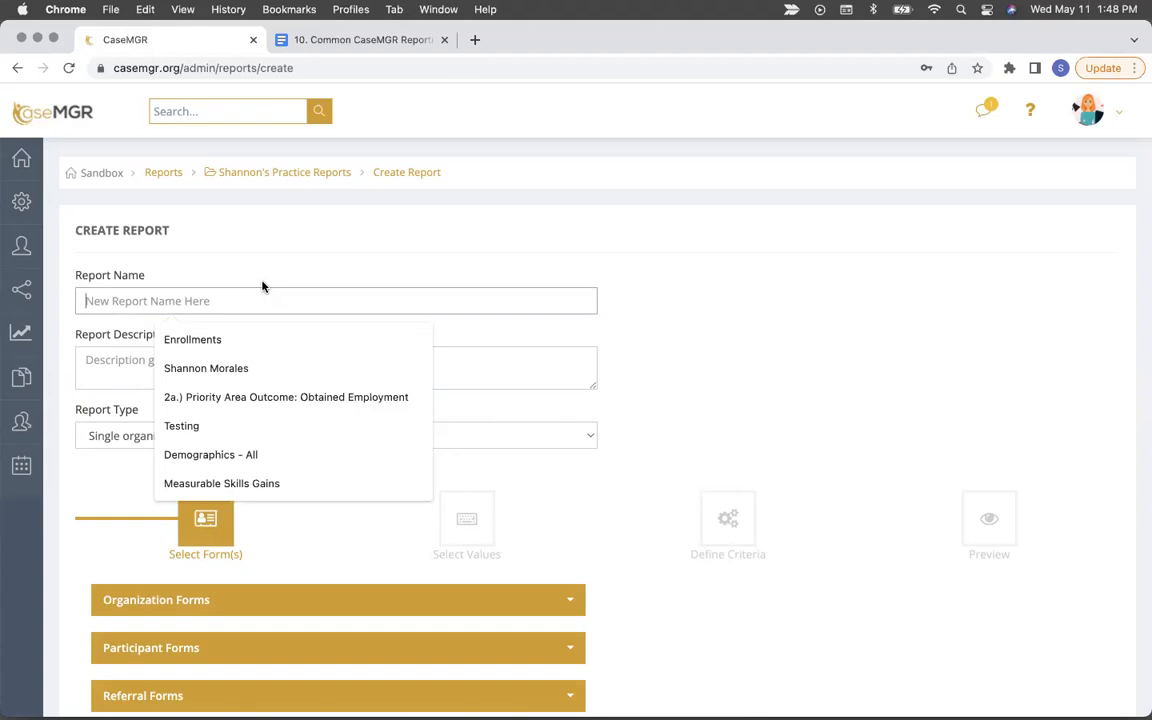
type("S")
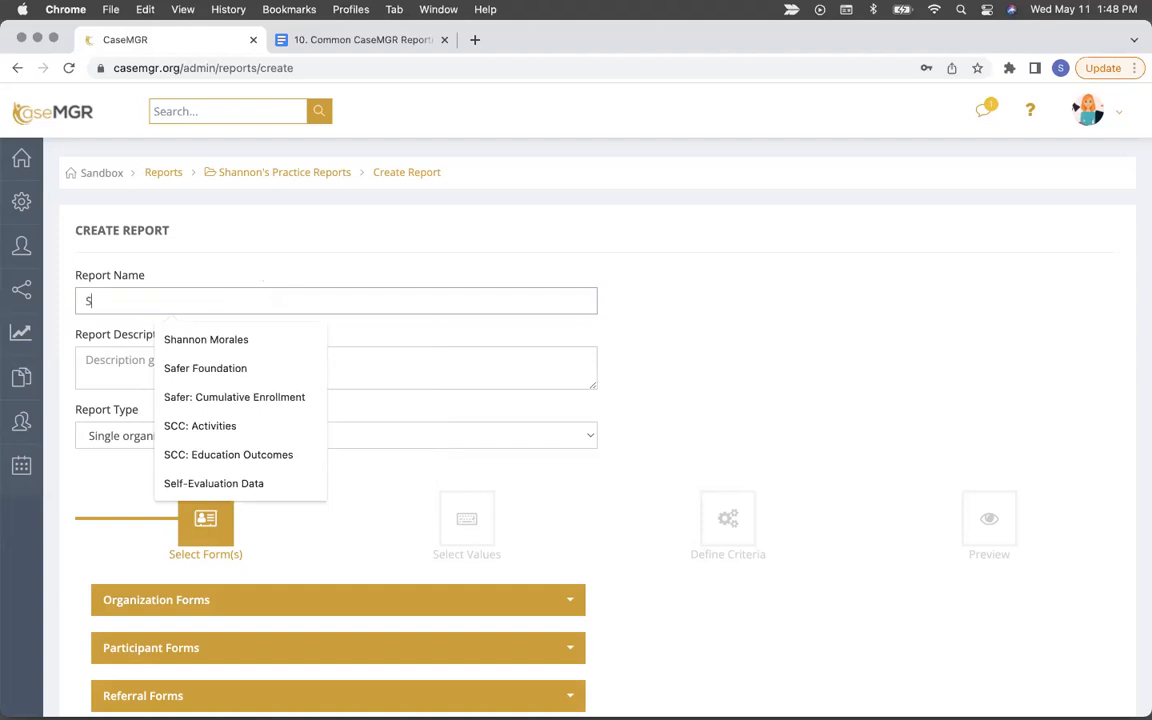
type("urvey Report")
key("Tab")
type("Sureve")
key("BackSpace")
key("BackSpace")
key("BackSpace")
type("v")
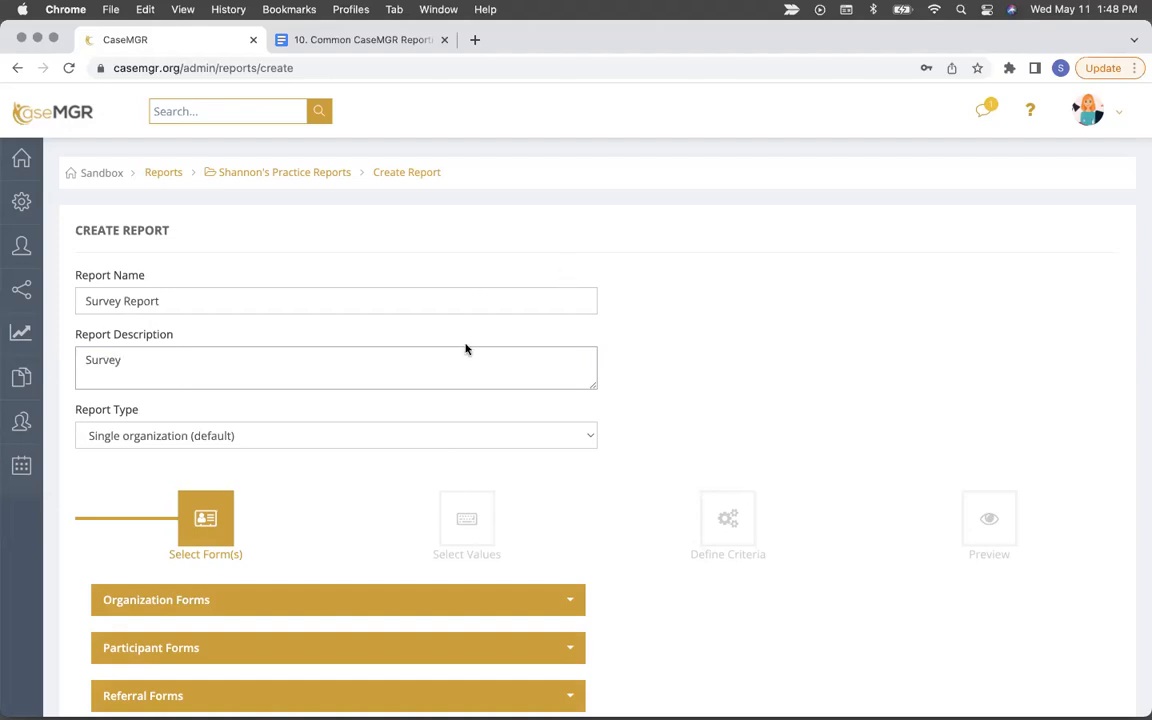
Step: Include the Participant Profile and Community Crime Victims Survey participant forms in the report and continue to selecting values
scroll(442, 380, "down", 3)
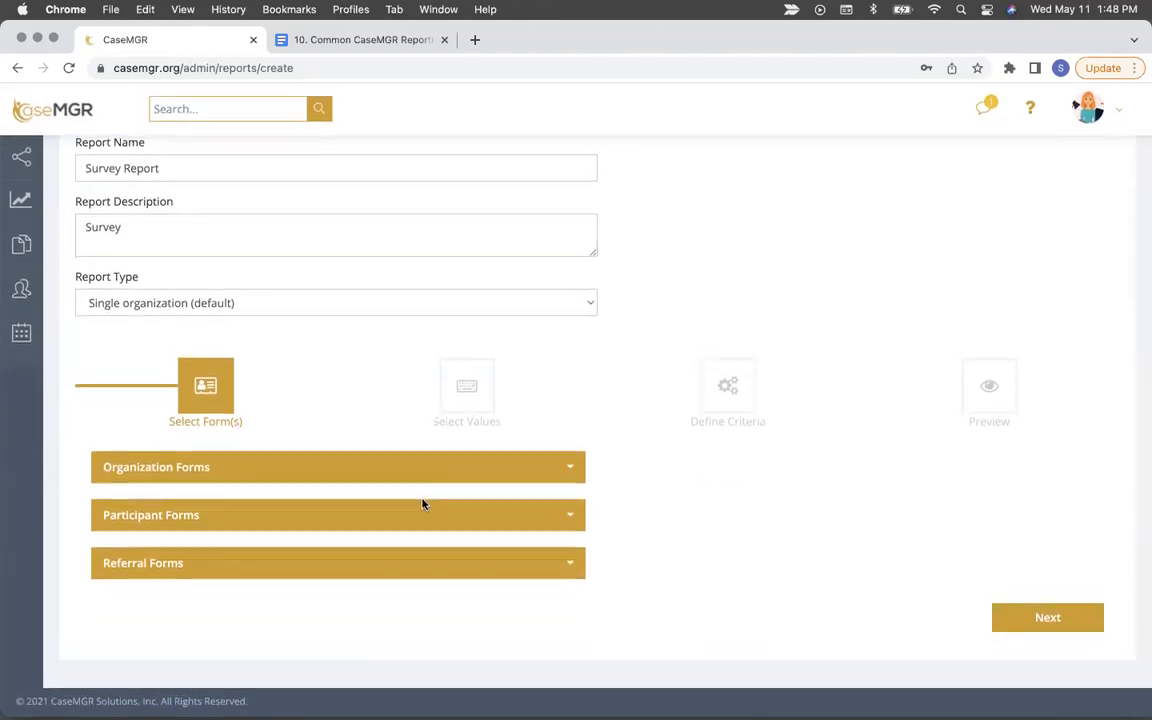
left_click(450, 530)
scroll(451, 535, "down", 3)
scroll(450, 534, "down", 2)
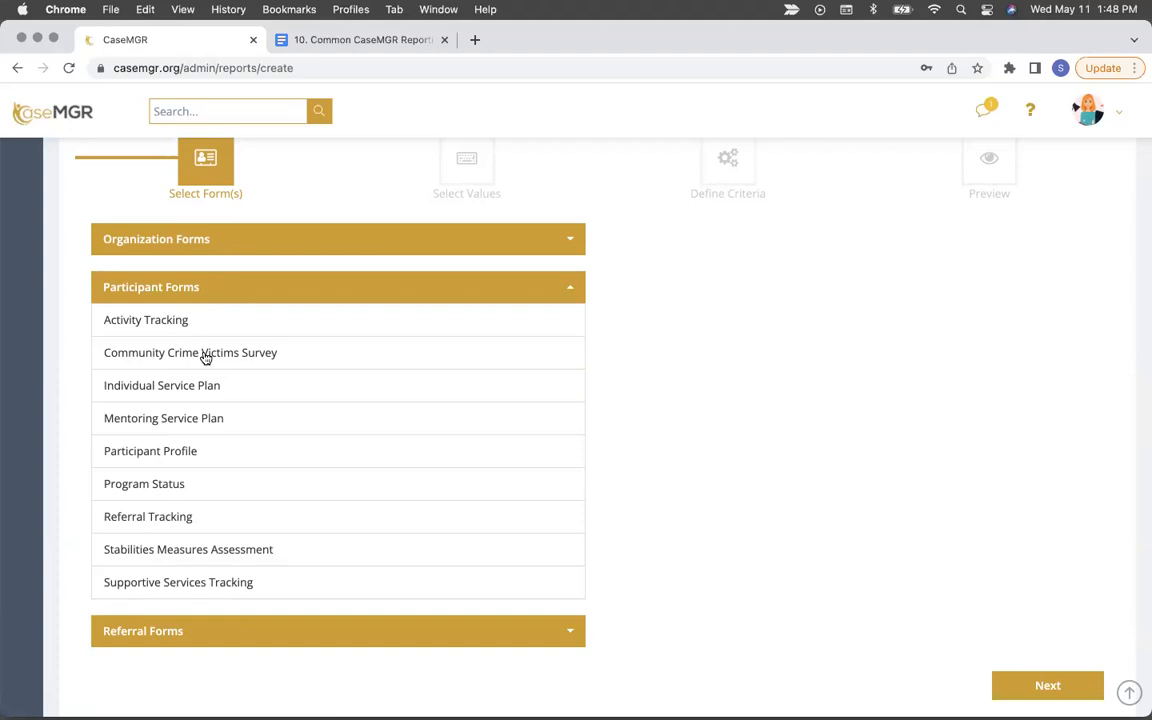
left_click(185, 453)
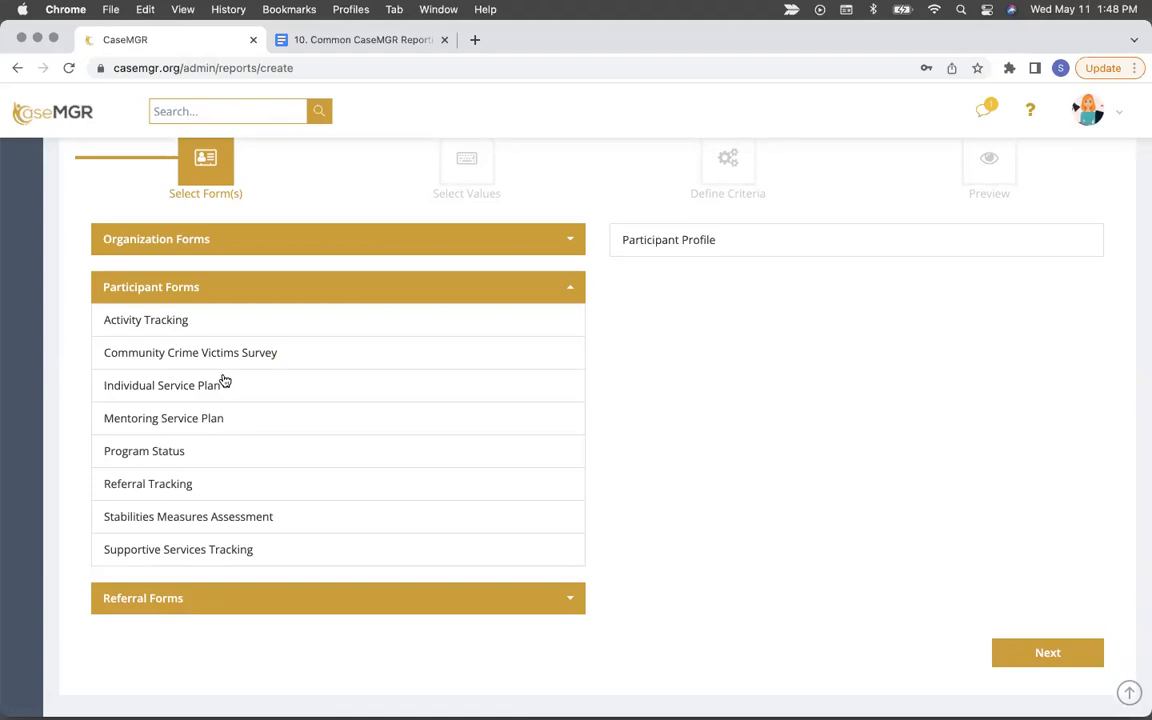
left_click(225, 358)
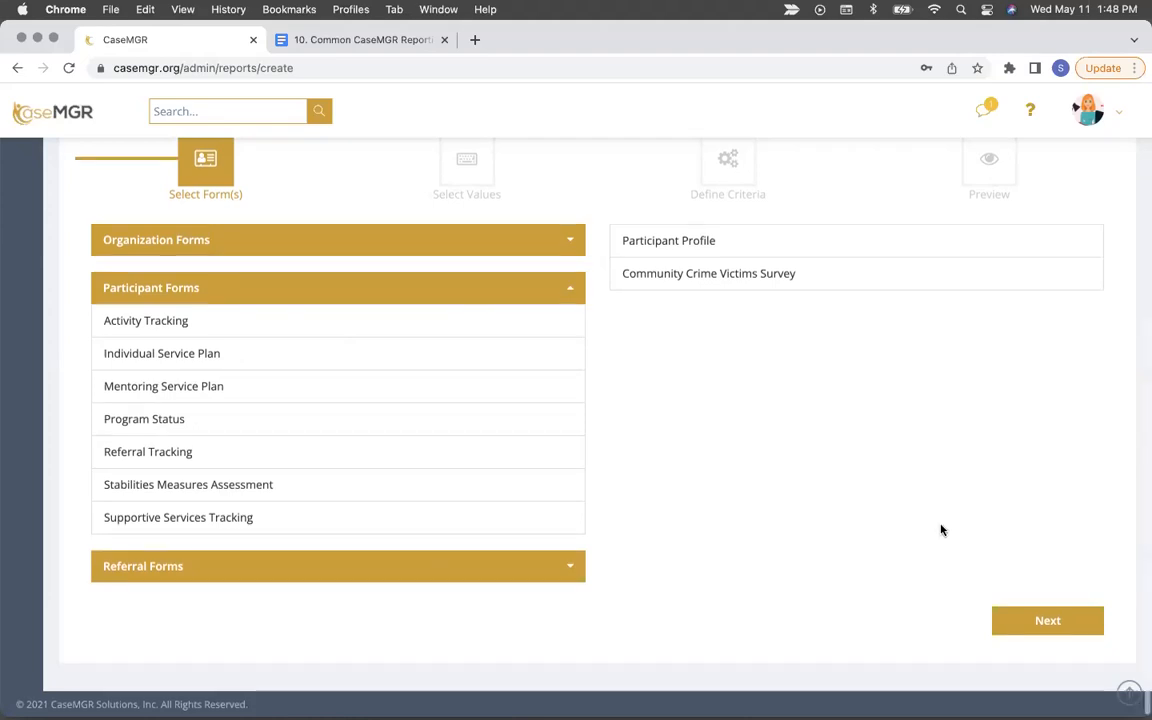
left_click(1030, 620)
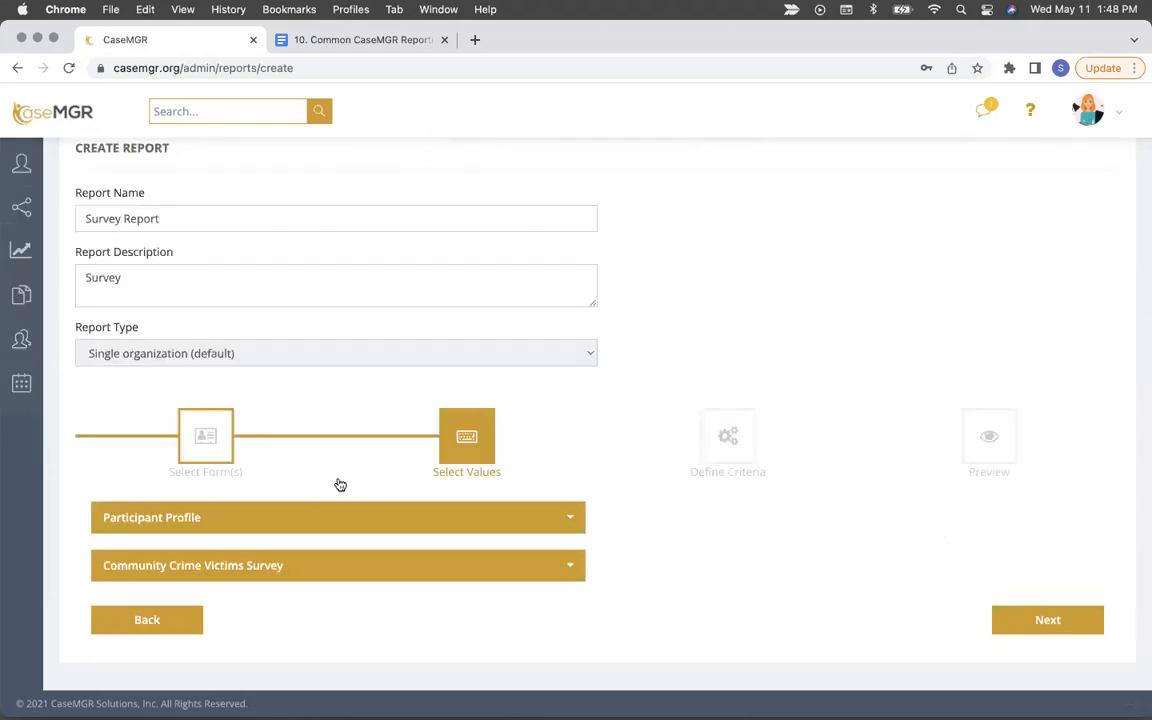
Step: Add System ID, Last Name and First Name from the Participant Profile to the report values
left_click(314, 520)
scroll(311, 522, "down", 2)
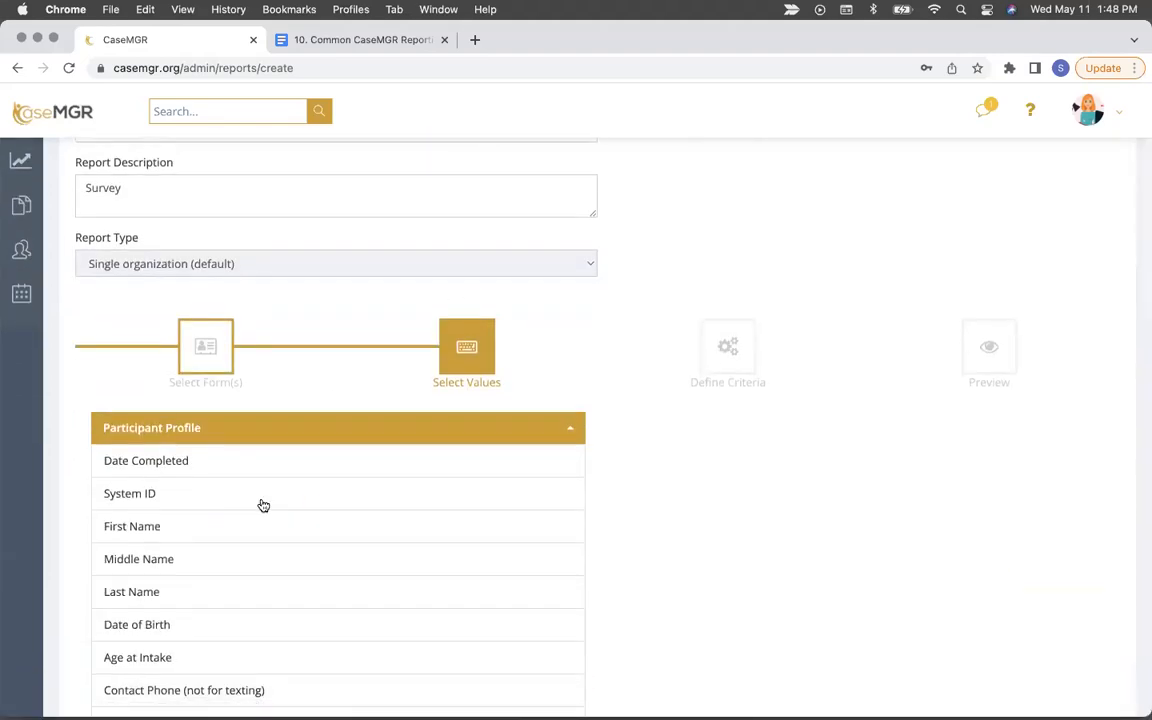
left_click(262, 504)
left_click(185, 556)
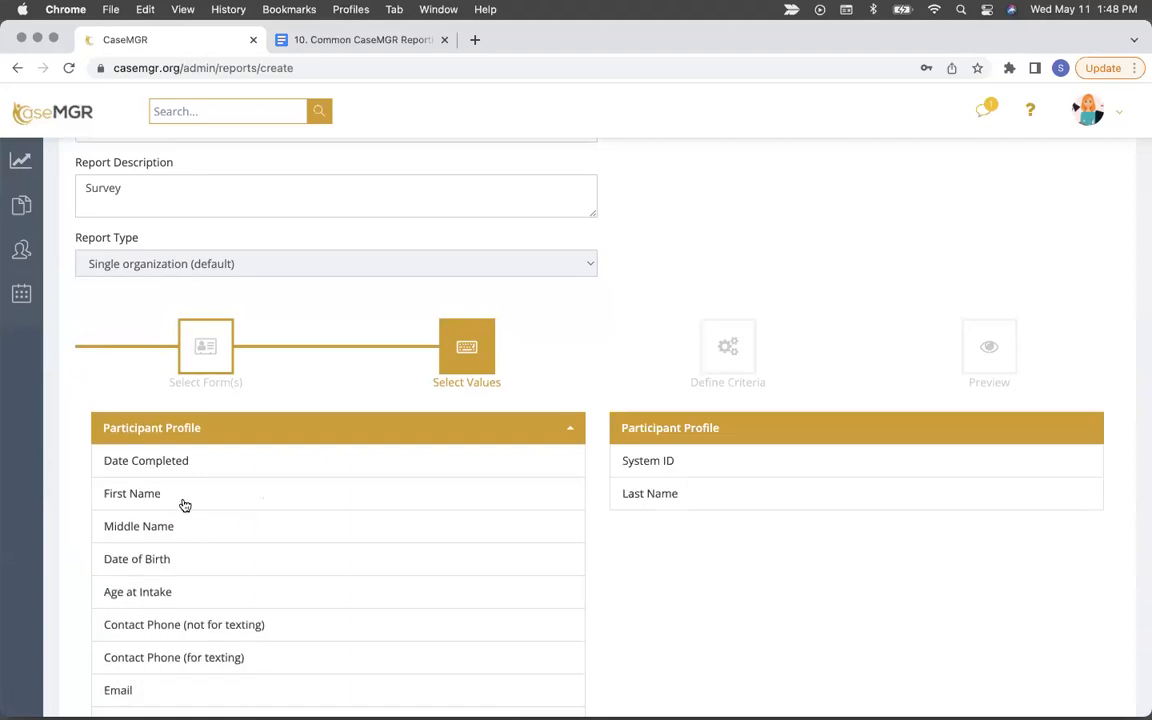
left_click(185, 502)
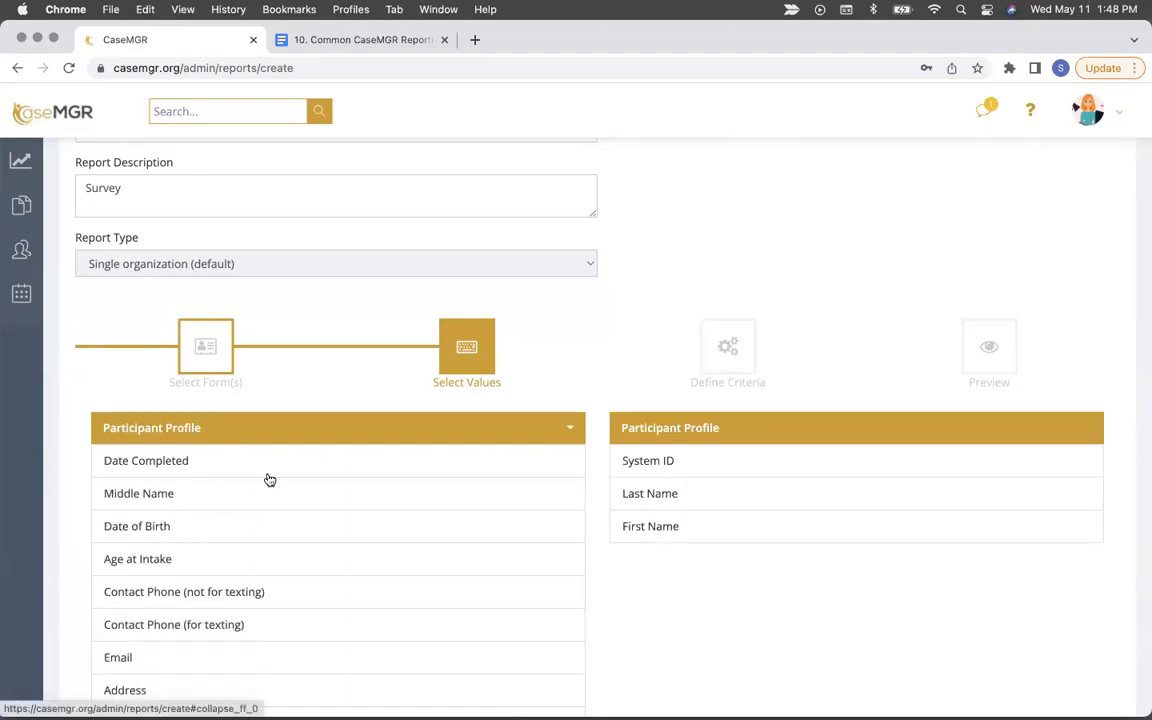
Step: Add Date Completed, Timeline for Completion, the question on times crime was experienced, and Feelings of shock, denial, disbelief from the Community Crime Victims Survey
left_click(269, 480)
left_click(224, 513)
scroll(225, 512, "down", 3)
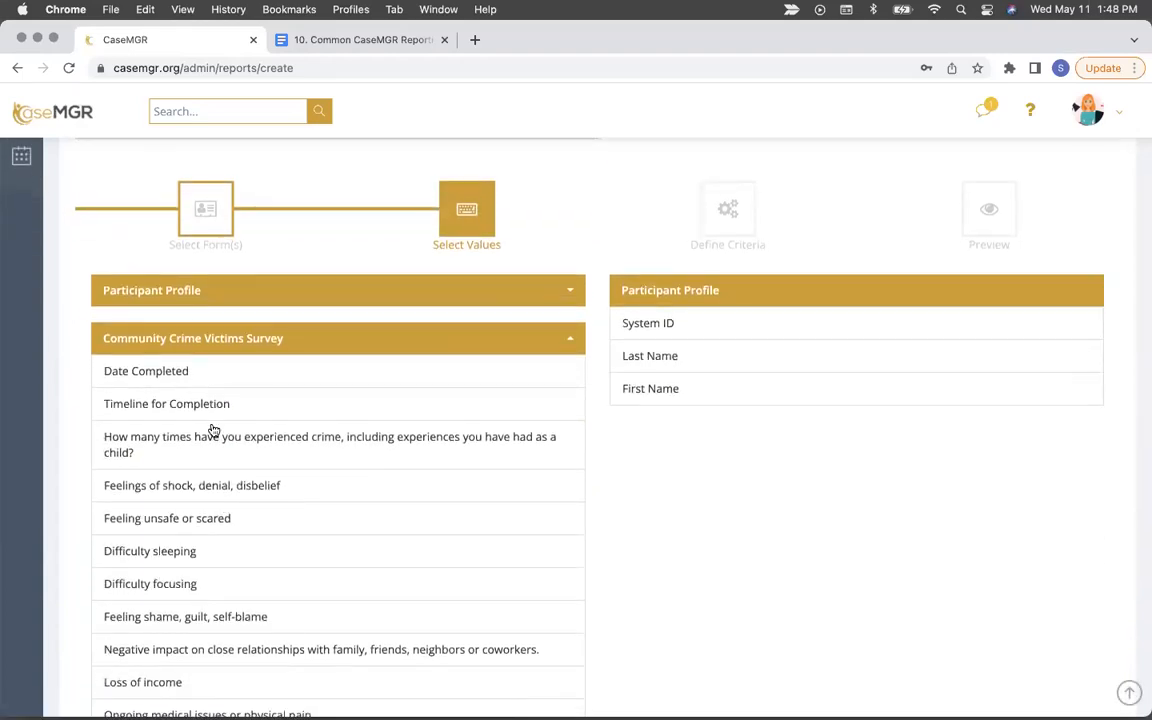
left_click(207, 371)
left_click(205, 372)
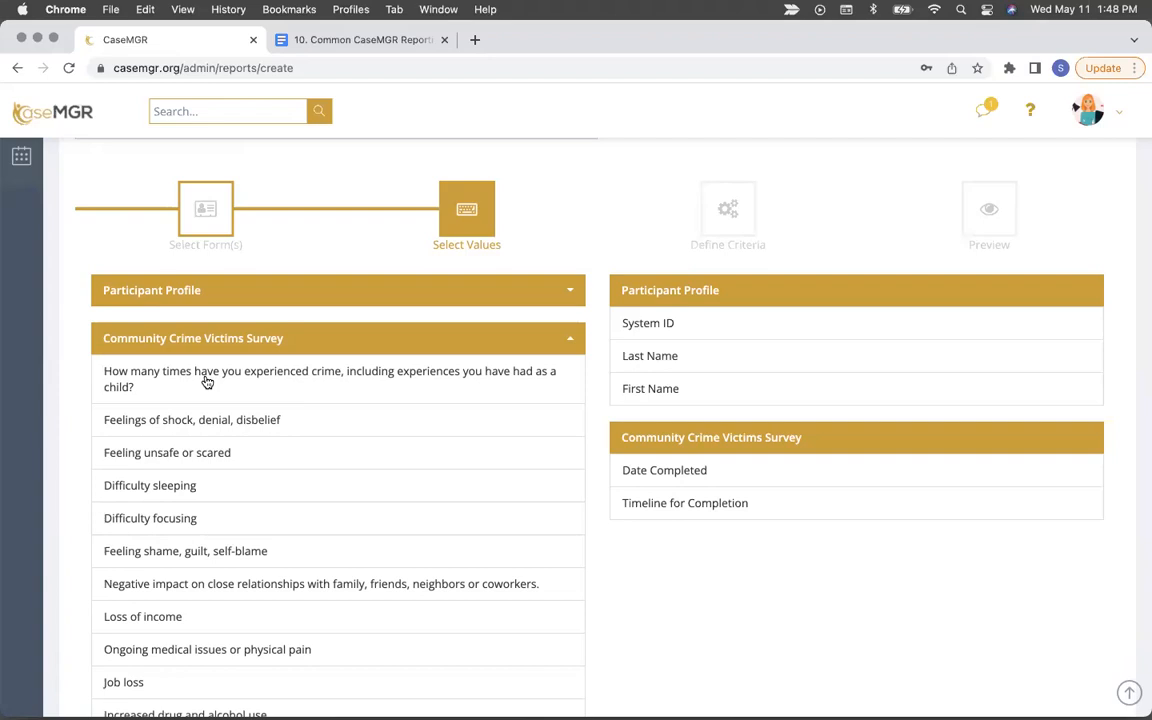
left_click(207, 381)
left_click(213, 386)
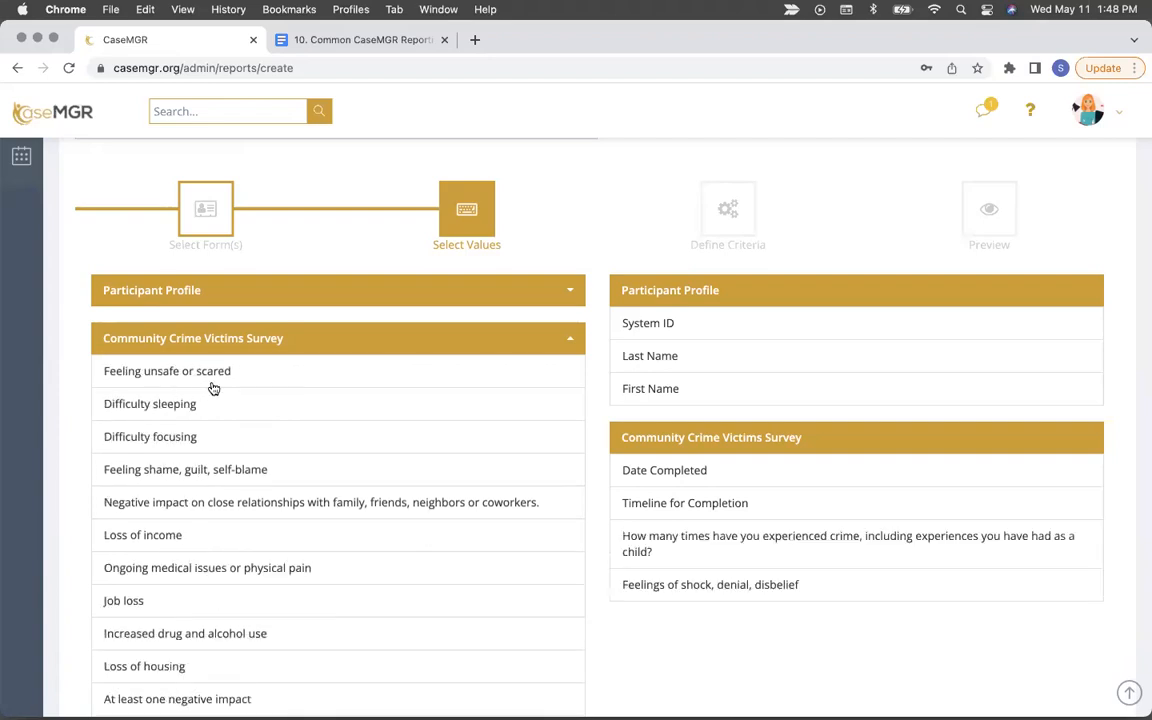
Step: Add the survey's impact questions in order from Feeling unsafe or scared through Job loss to the report values
left_click(213, 388)
left_click(213, 388)
left_click(213, 388)
left_click(213, 388)
left_click(213, 388)
left_click(213, 388)
left_click(213, 388)
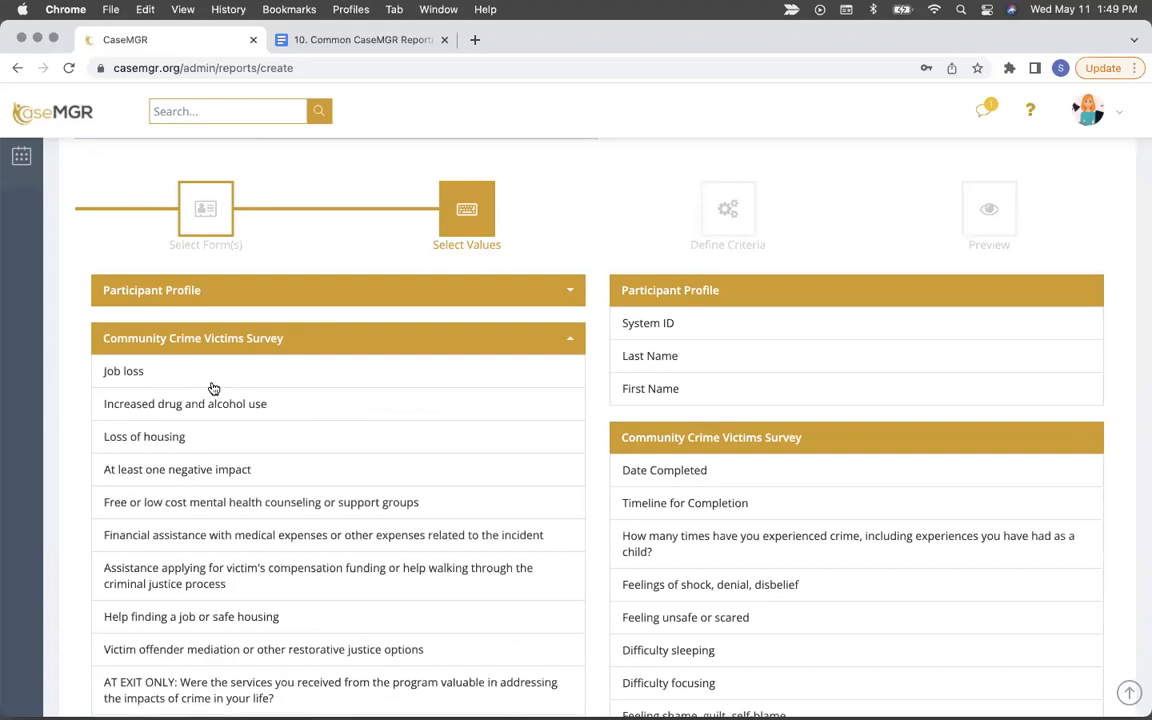
left_click(213, 388)
Step: Add the survey's Completed By value and continue to defining the report criteria
scroll(256, 492, "down", 2)
scroll(256, 492, "down", 5)
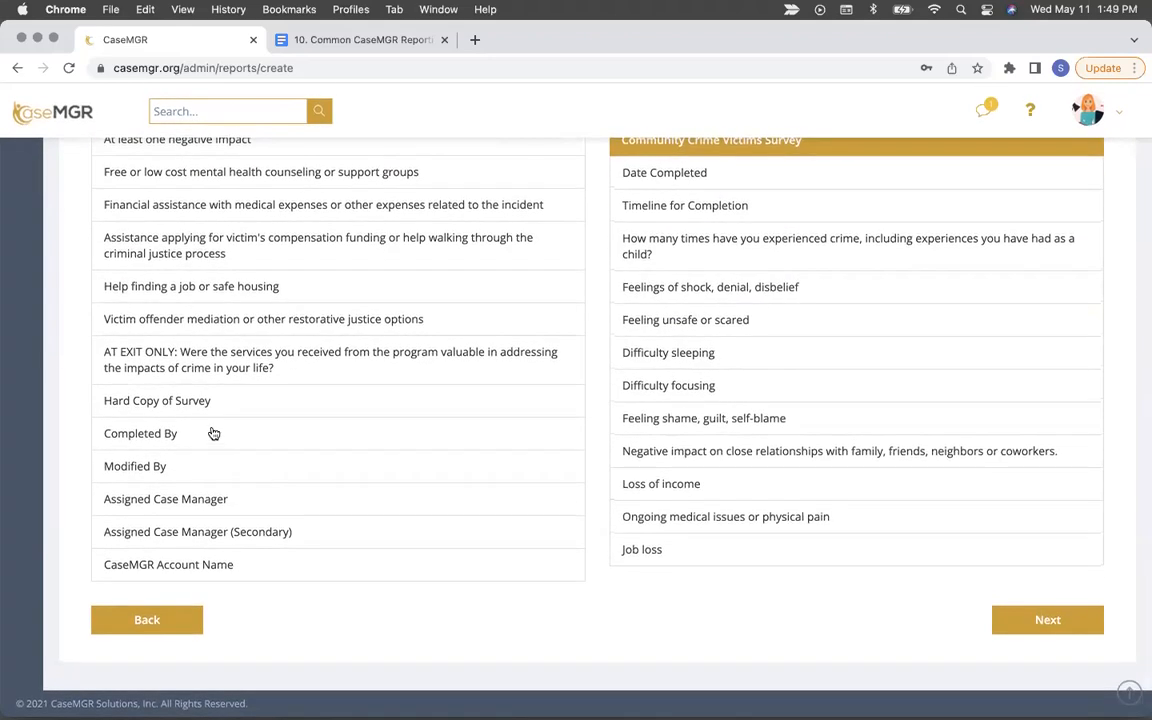
left_click(191, 432)
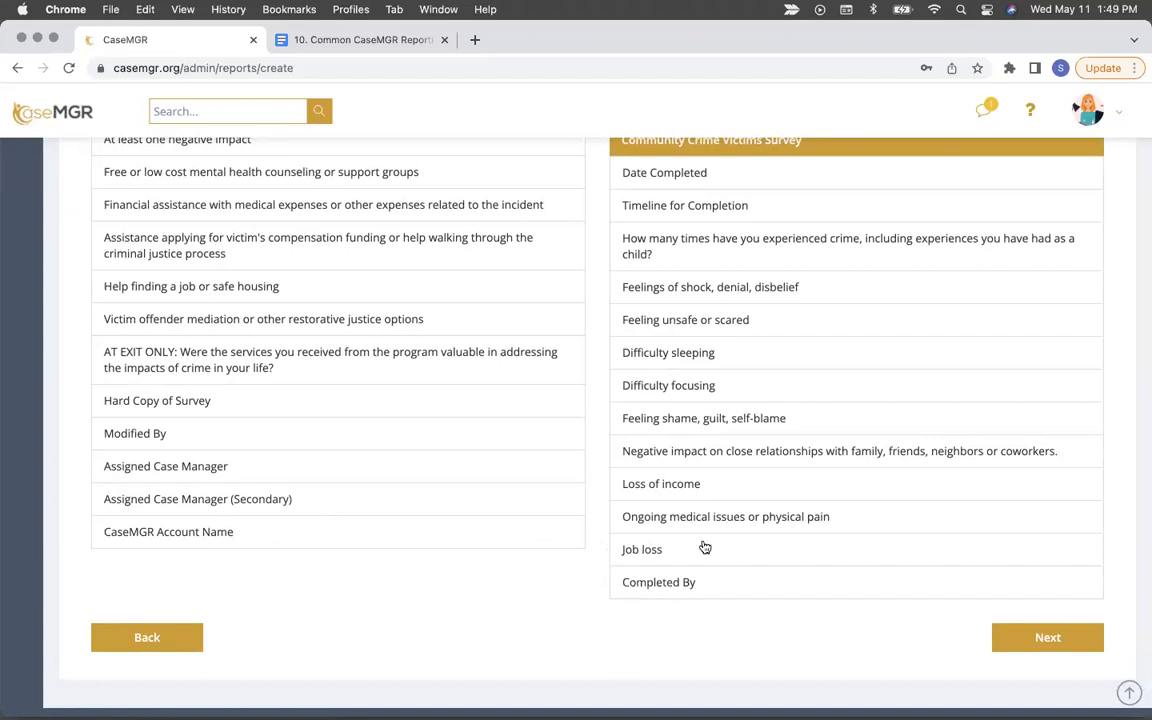
left_click(1022, 637)
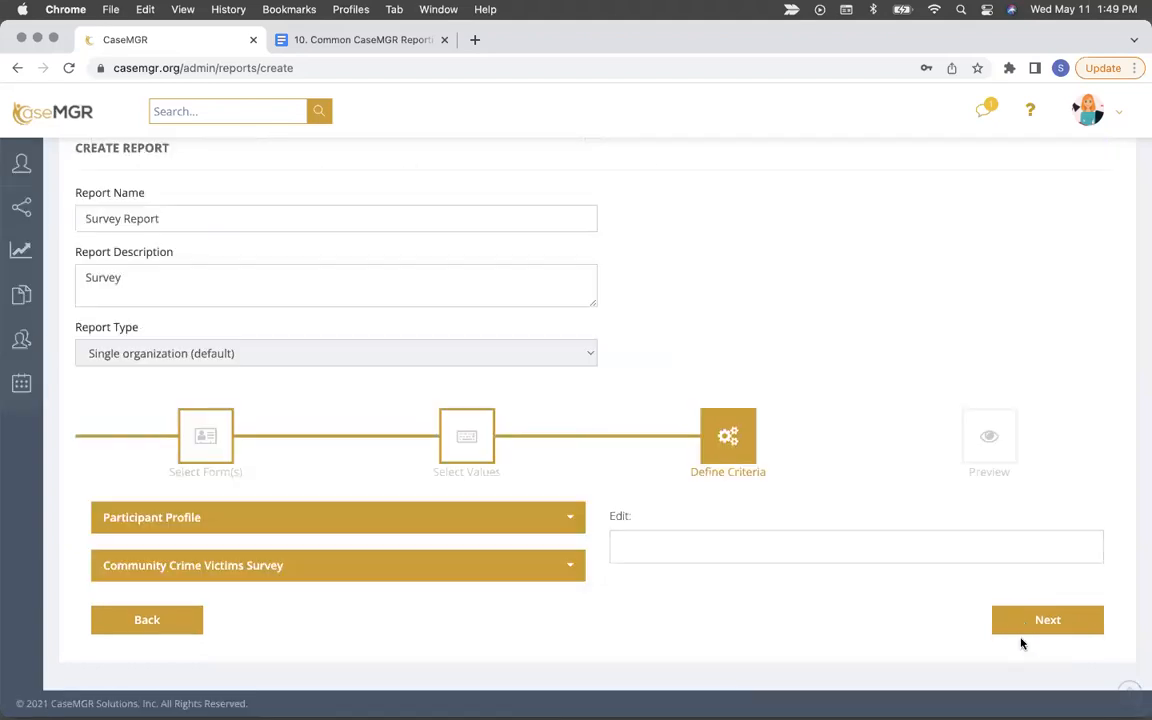
Step: Set the answer options for the survey's Timeline for Completion to Label and Value and continue to the report preview
left_click(466, 566)
scroll(465, 568, "down", 3)
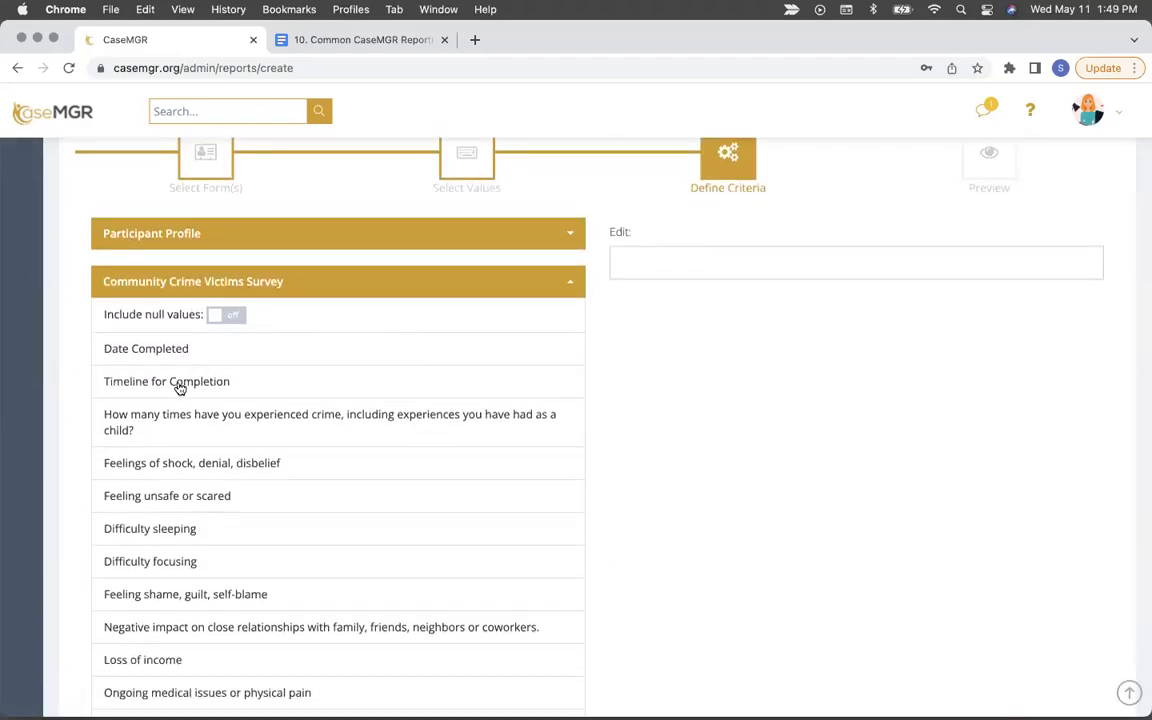
left_click(180, 388)
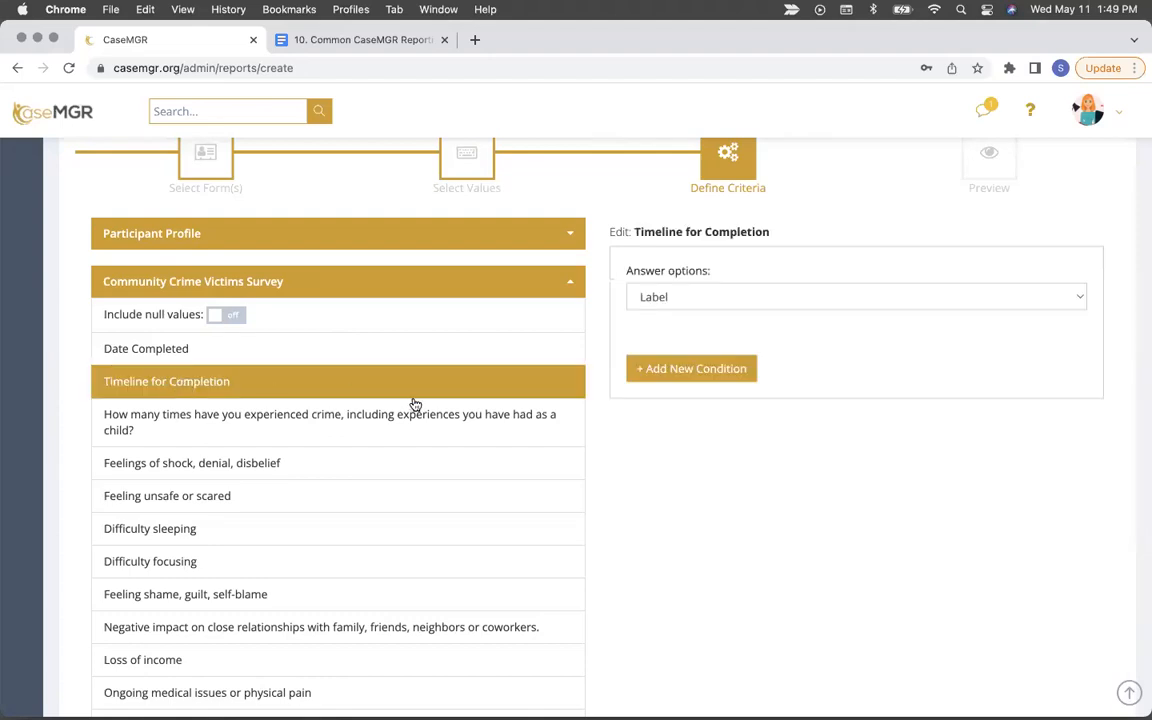
left_click(698, 303)
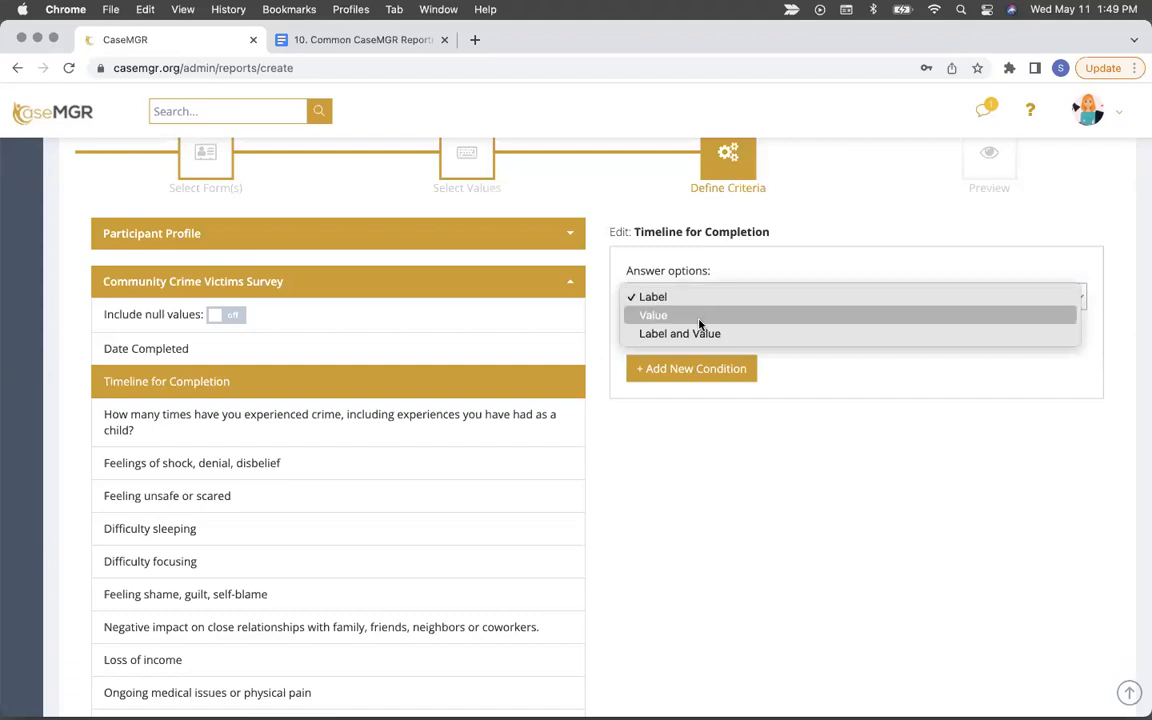
left_click(697, 334)
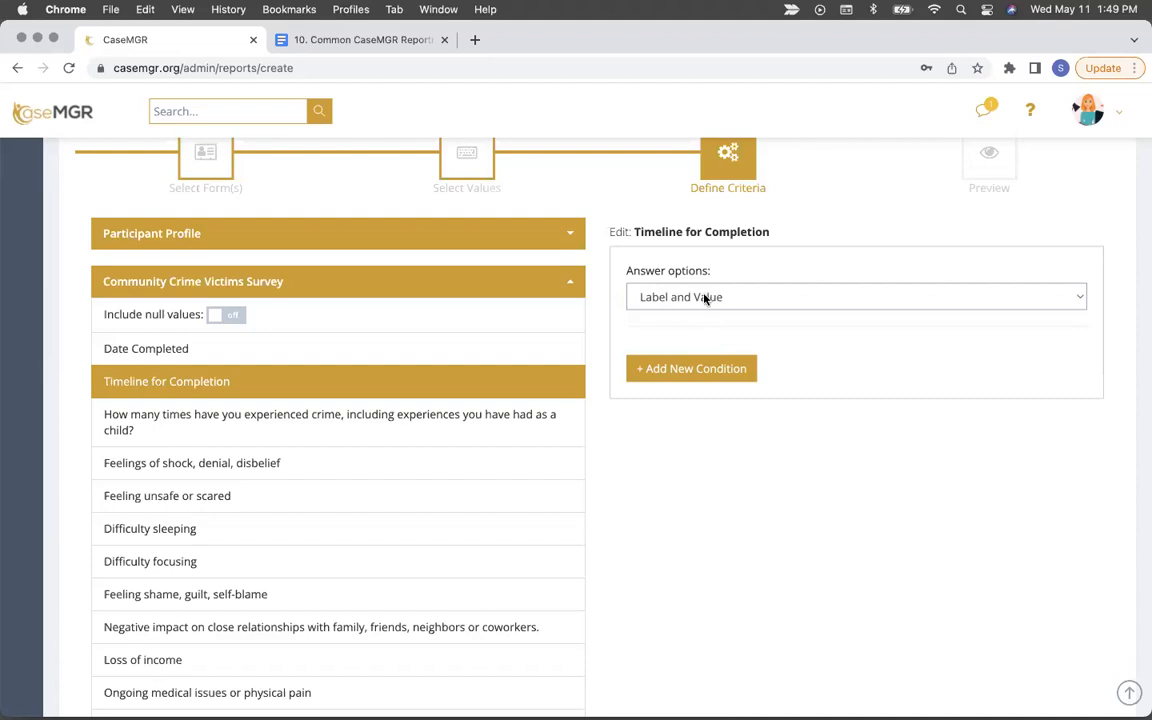
left_click(705, 299)
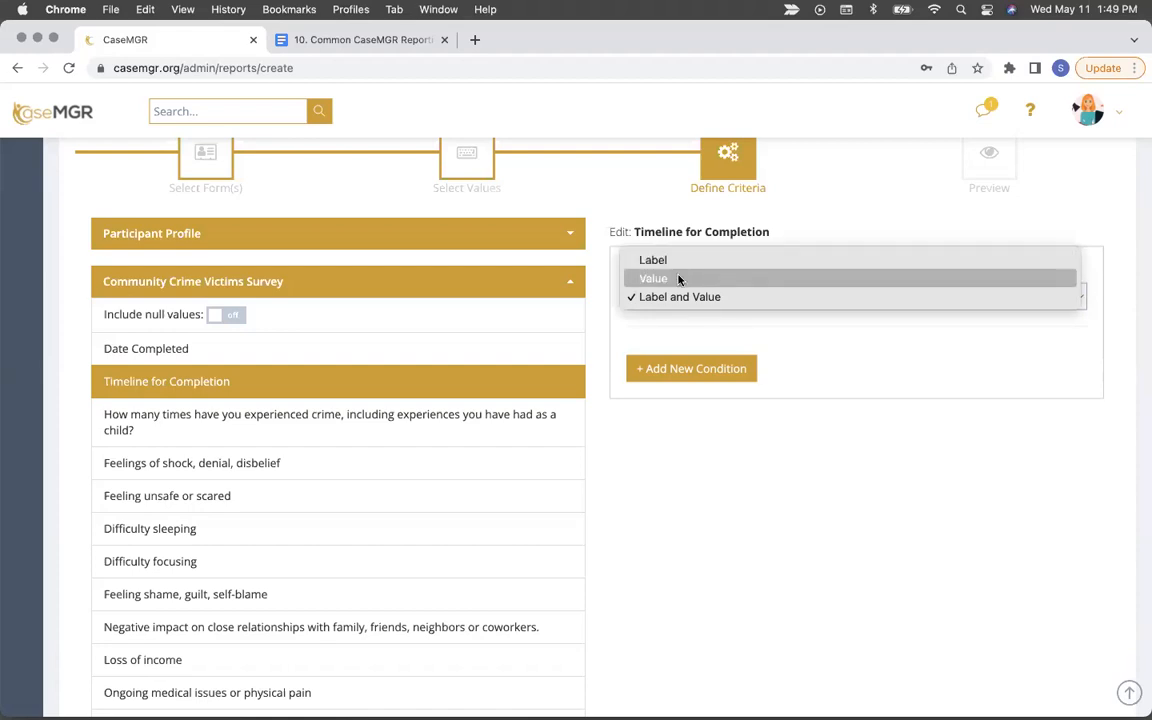
left_click(674, 298)
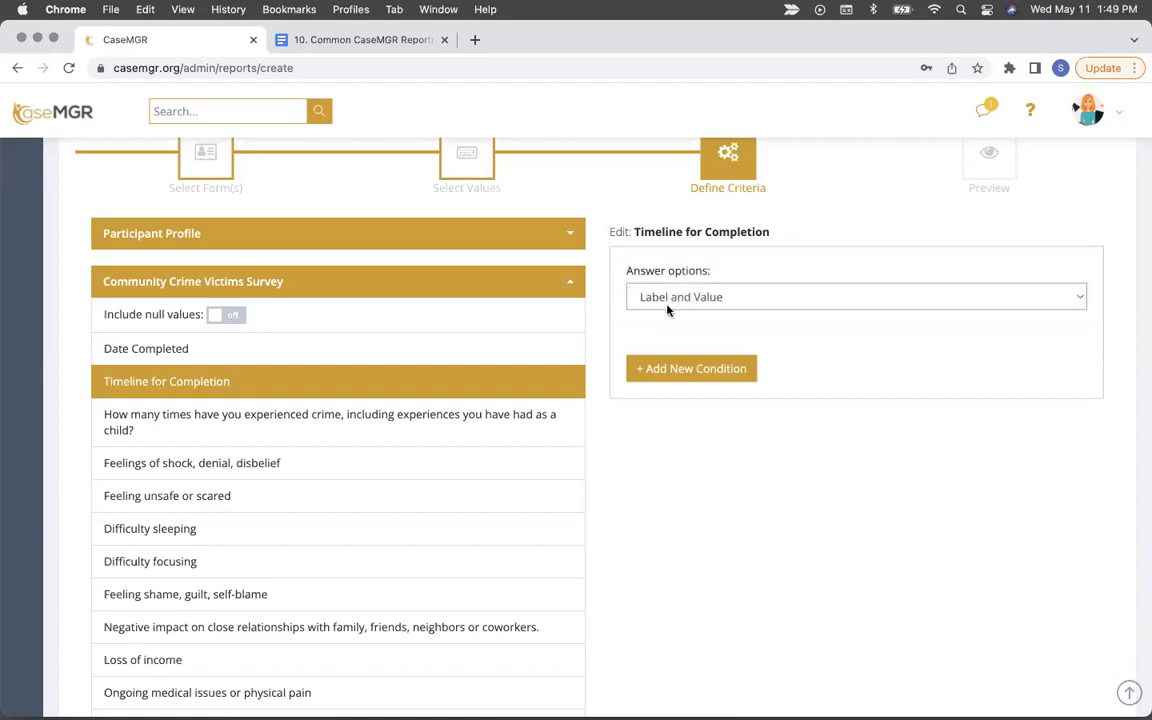
scroll(662, 340, "down", 1)
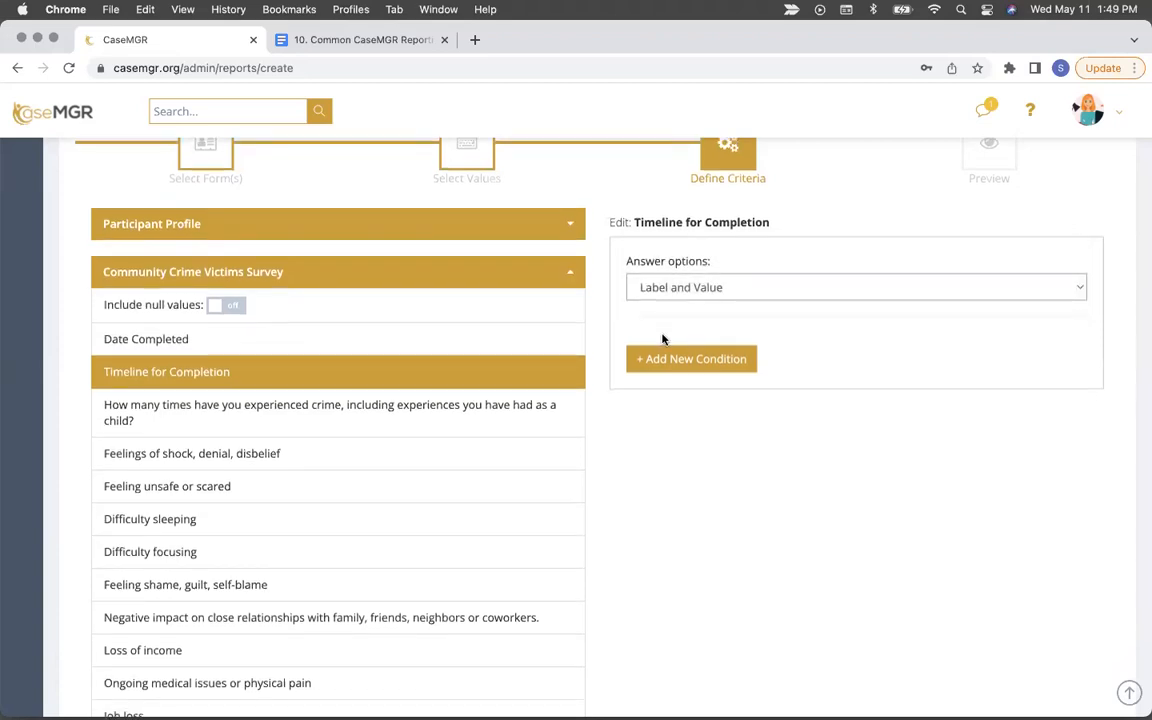
scroll(662, 340, "down", 5)
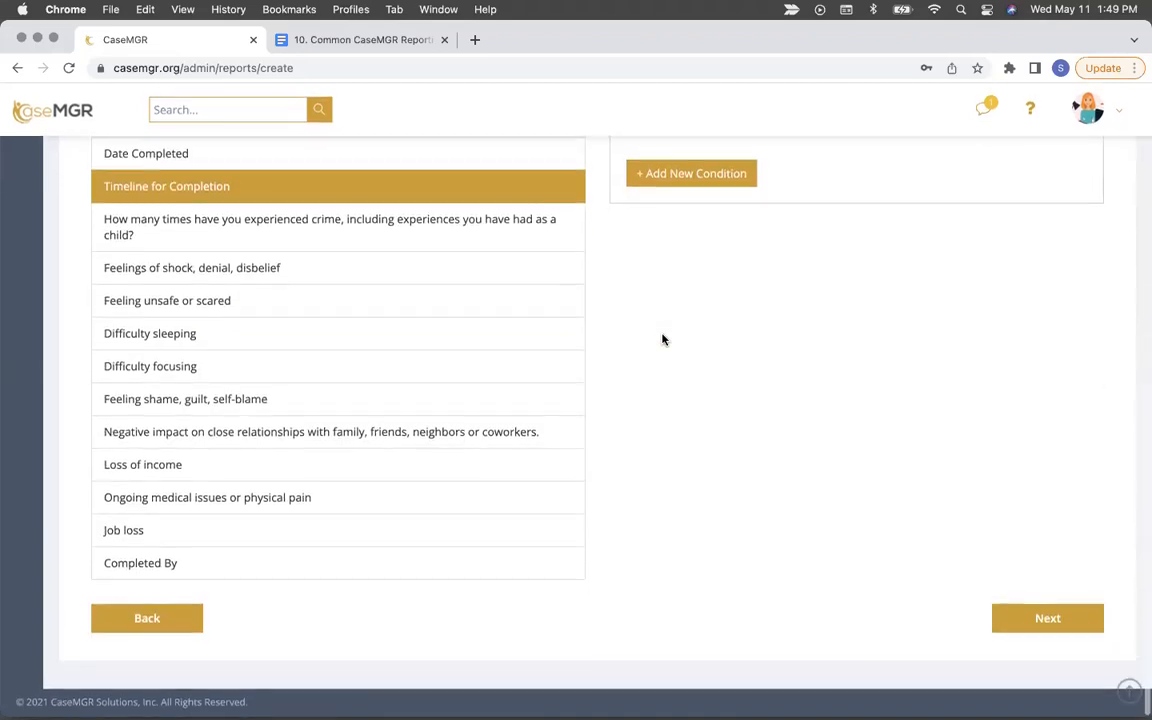
left_click(1016, 620)
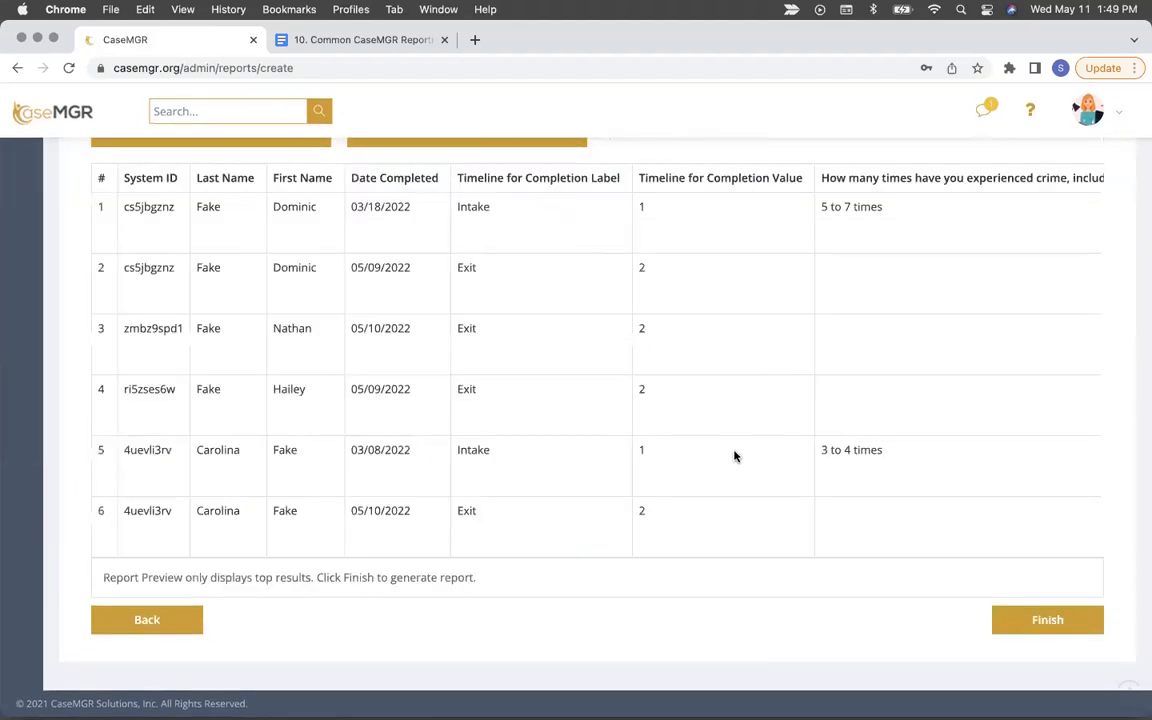
Step: Review all columns of the Survey Report preview and finish the report to generate its results
scroll(705, 432, "up", 1)
scroll(705, 432, "right", 5)
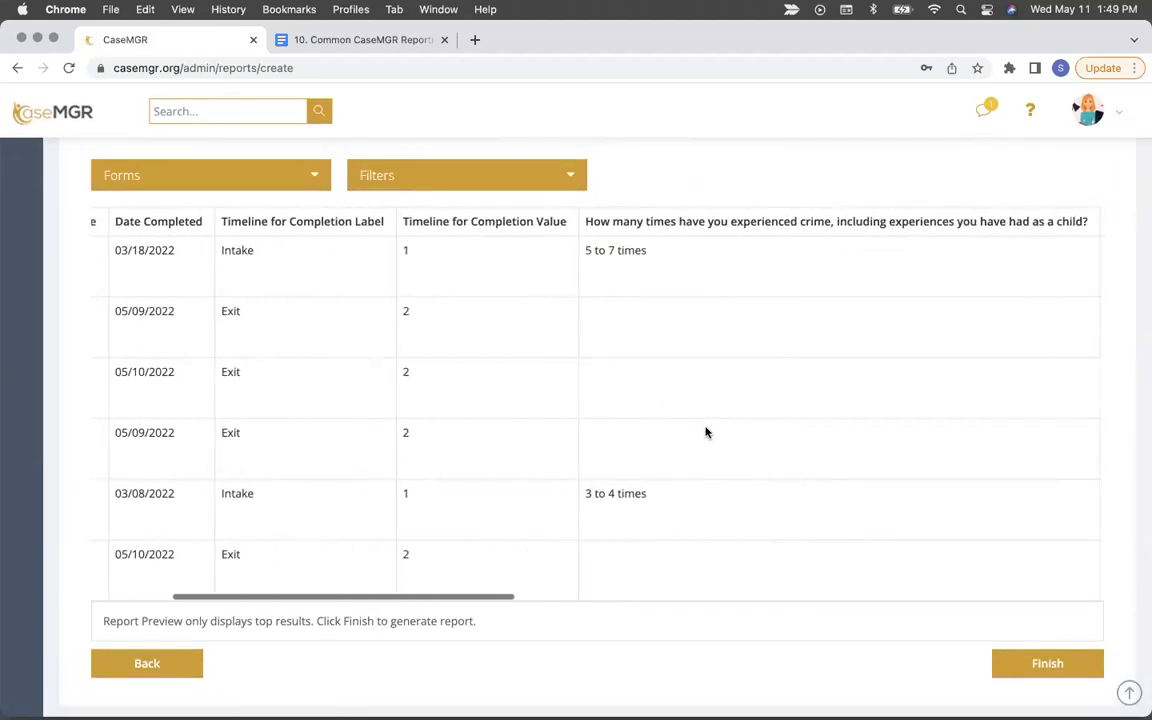
scroll(705, 432, "right", 8)
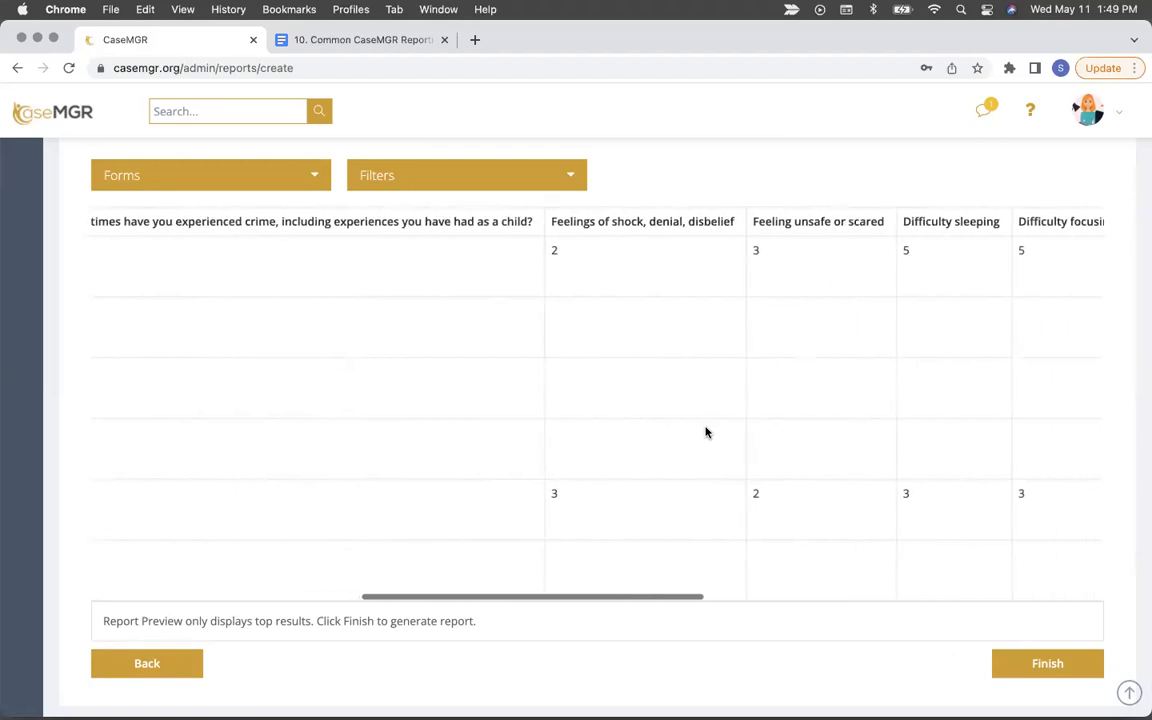
scroll(705, 432, "right", 8)
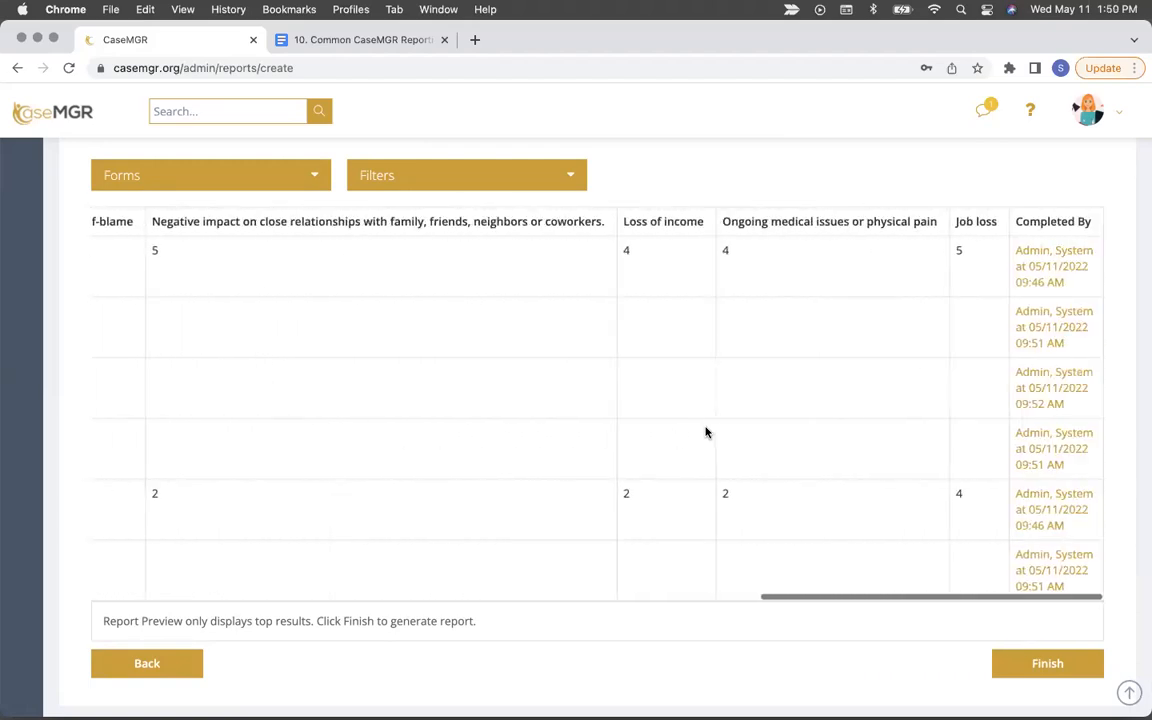
scroll(705, 432, "left", 15)
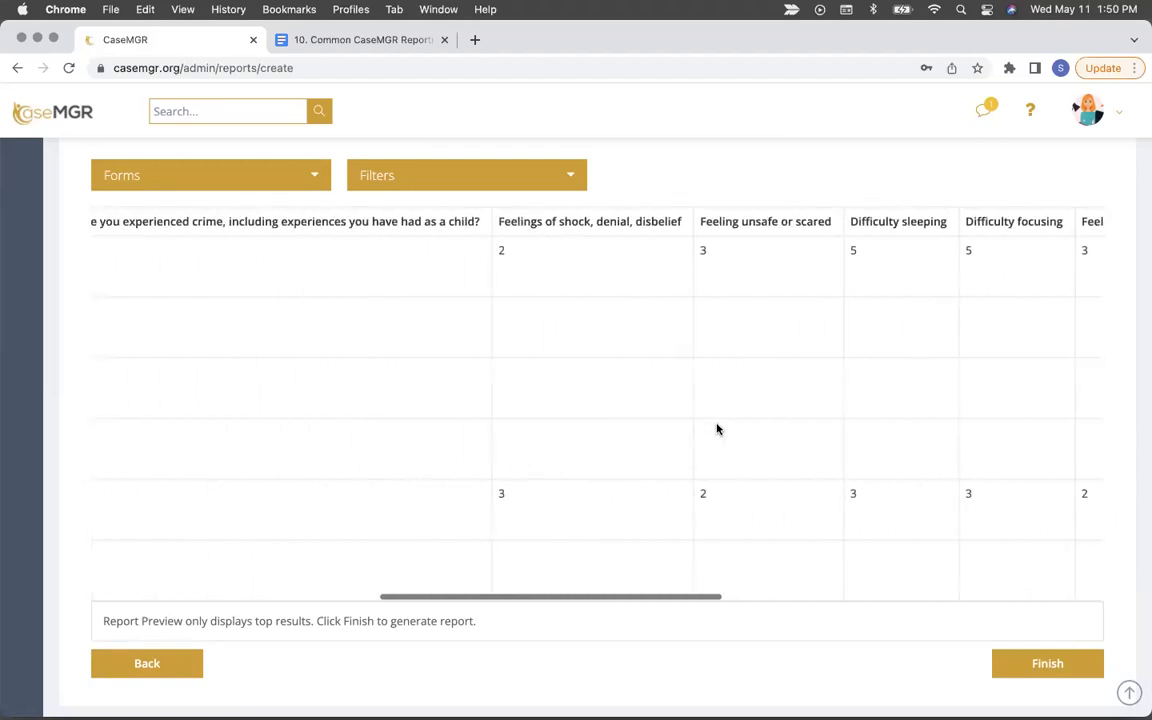
scroll(717, 429, "left", 5)
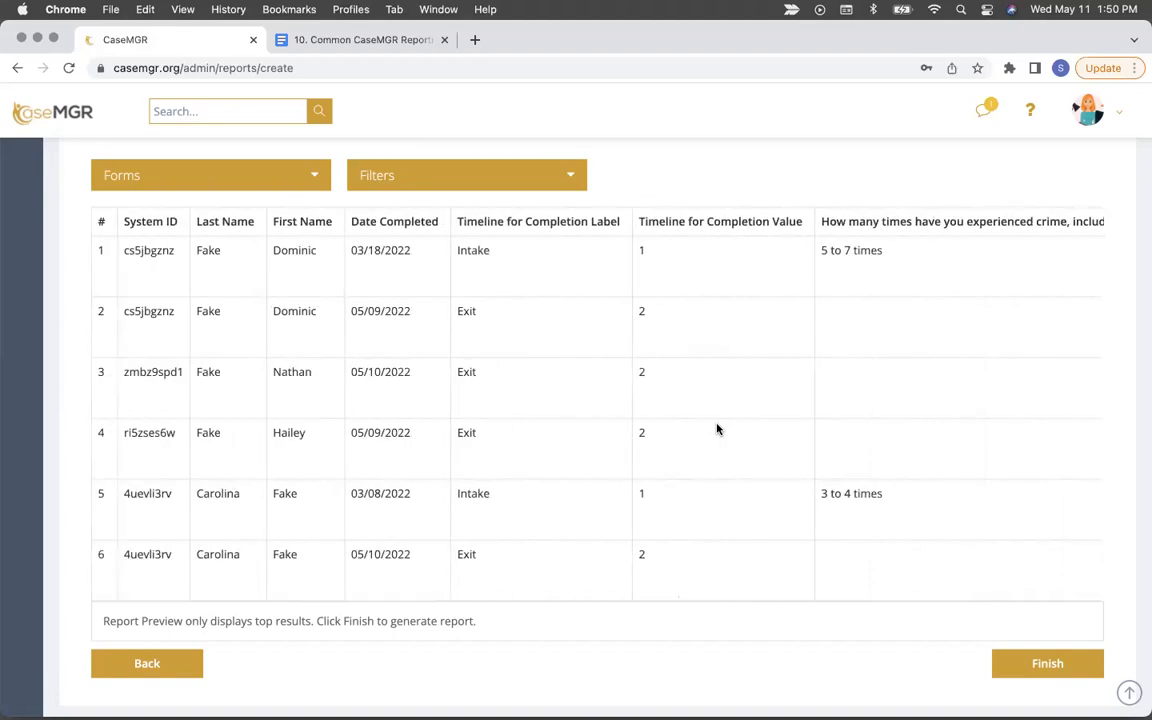
left_click(1052, 665)
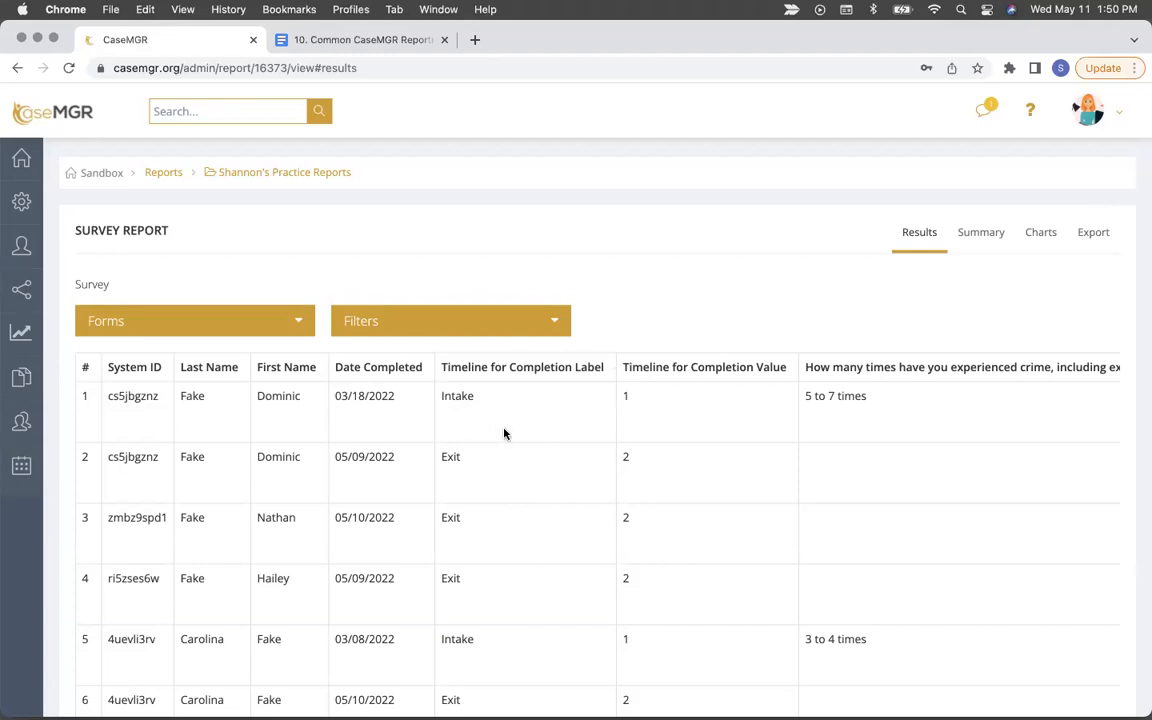
Step: Examine the intake and exit rows and the survey answer columns in the Survey Report results
scroll(504, 433, "down", 1)
scroll(504, 433, "down", 3)
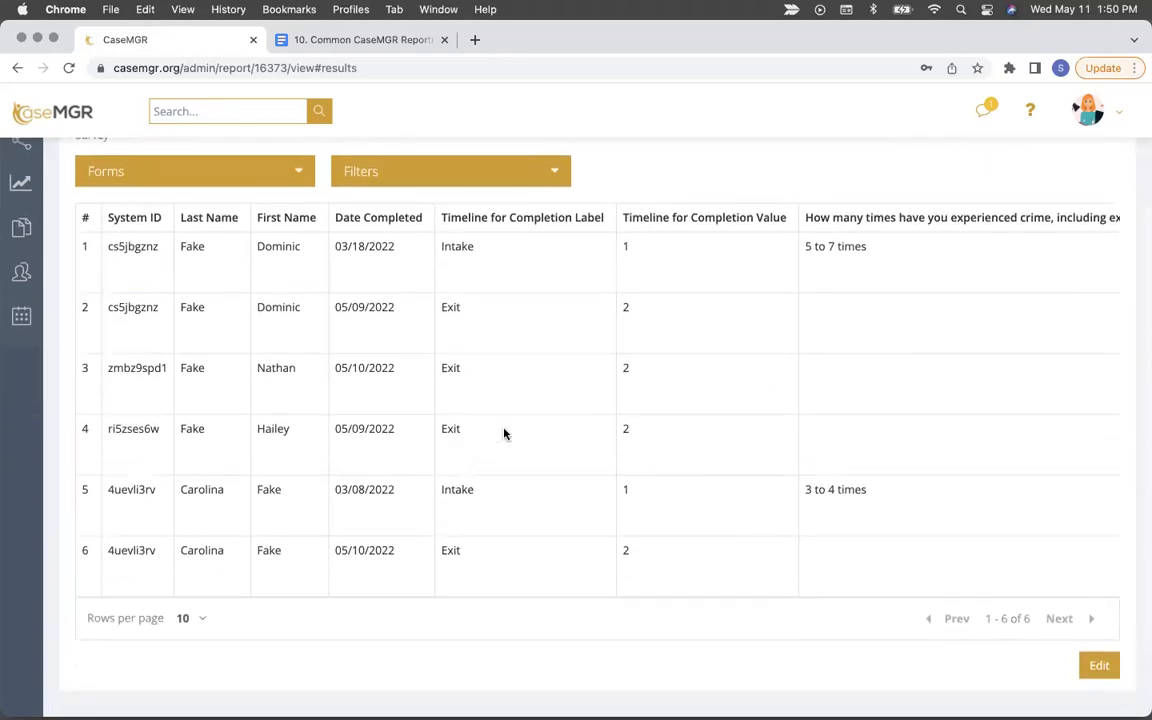
scroll(504, 433, "up", 2)
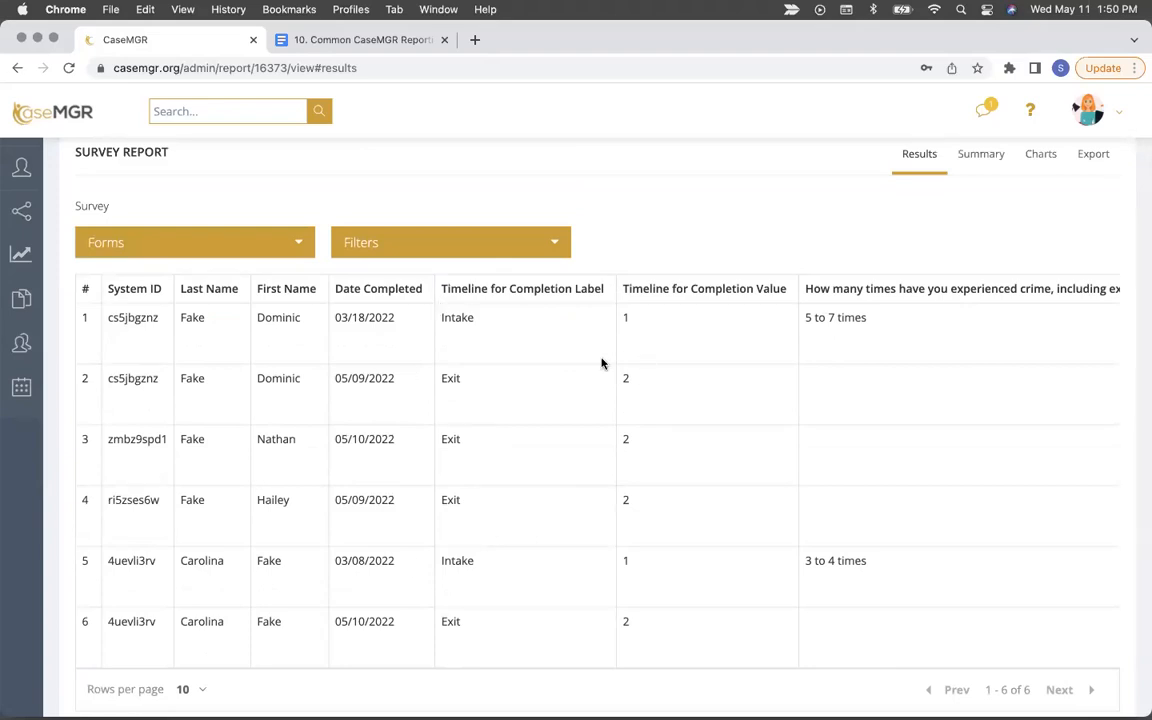
scroll(968, 487, "right", 10)
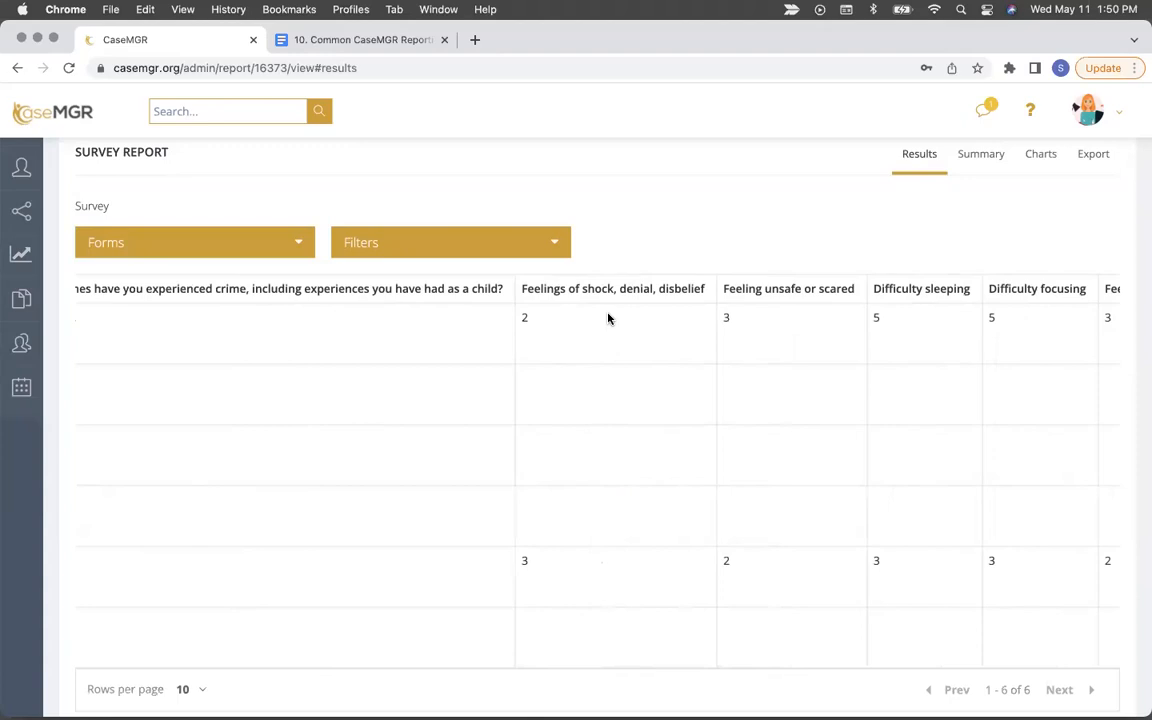
scroll(612, 561, "down", 3)
scroll(613, 563, "up", 3)
scroll(613, 563, "left", 10)
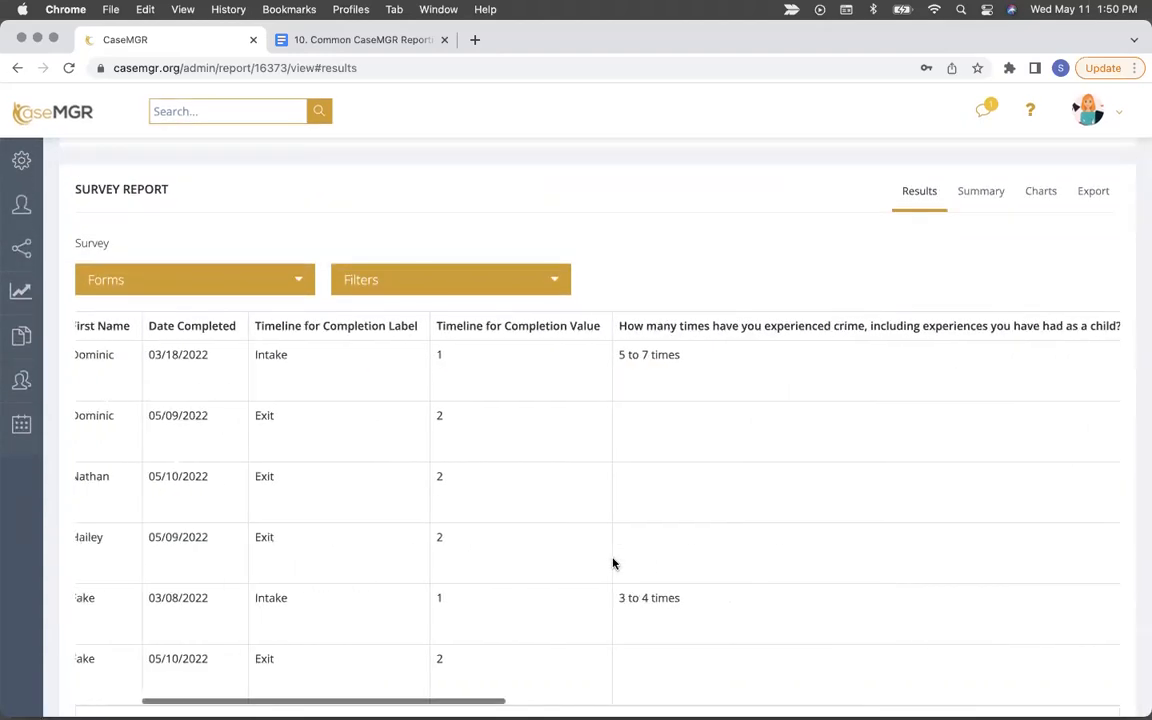
scroll(613, 563, "left", 2)
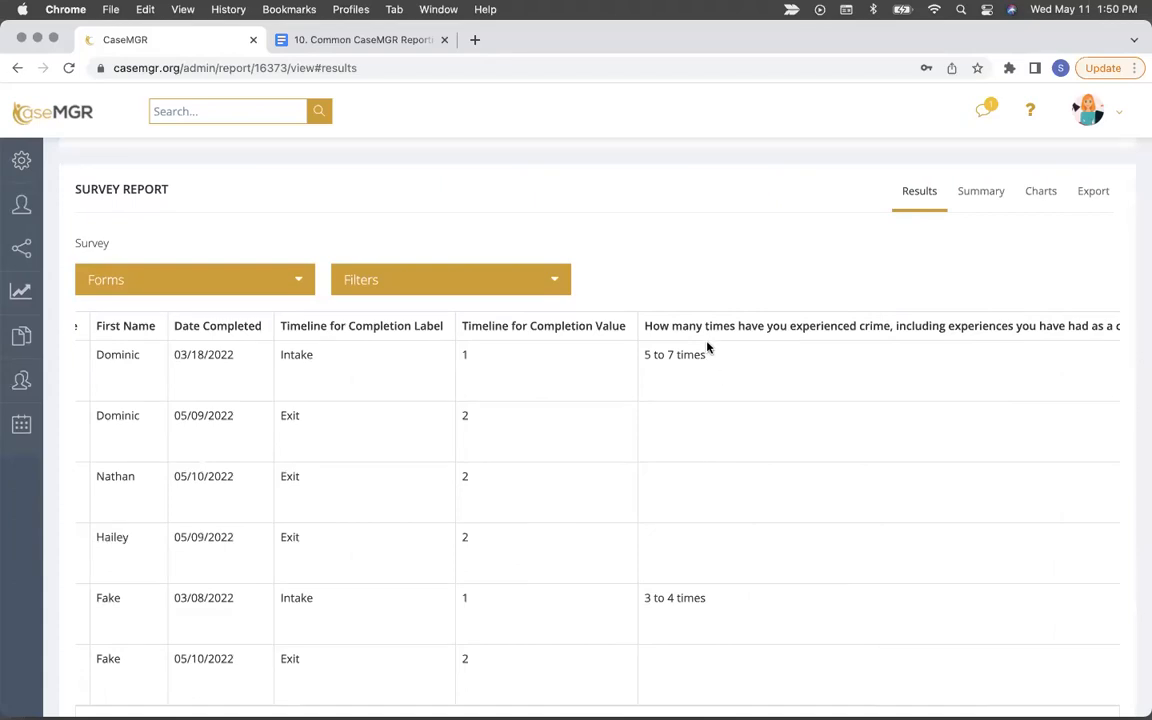
scroll(707, 347, "right", 2)
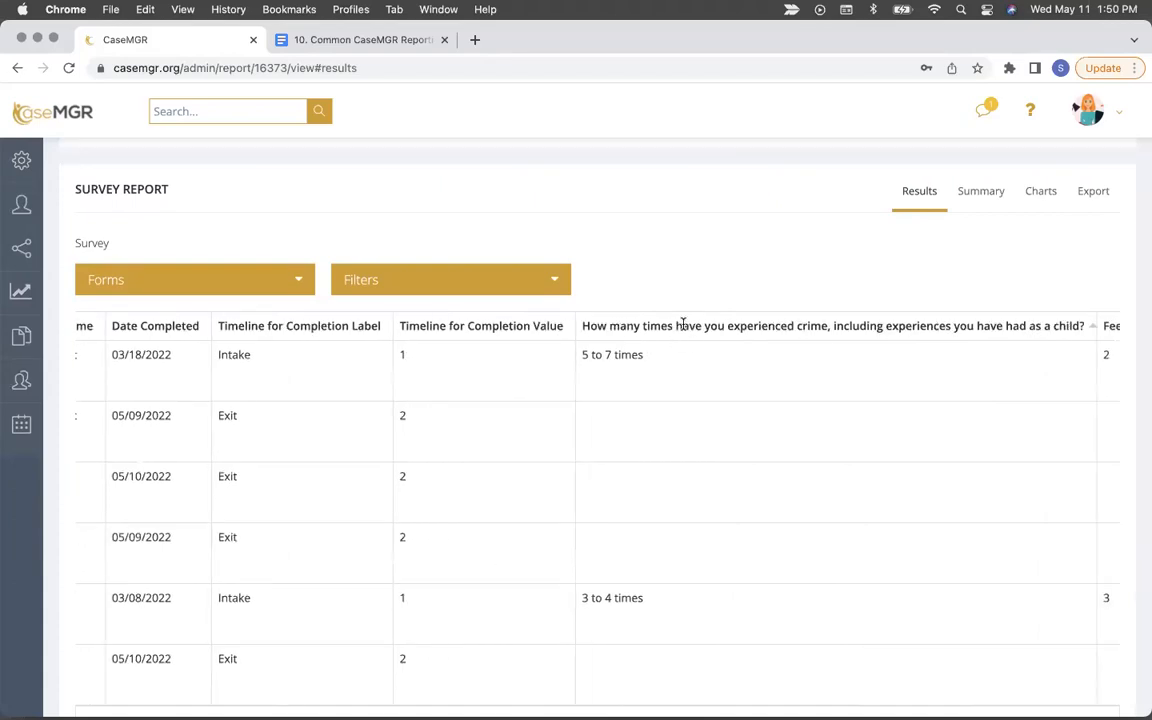
Step: Sort the results by times crime was experienced, ascending and descending, and finally in ascending order by Timeline for Completion Label
left_click(683, 325)
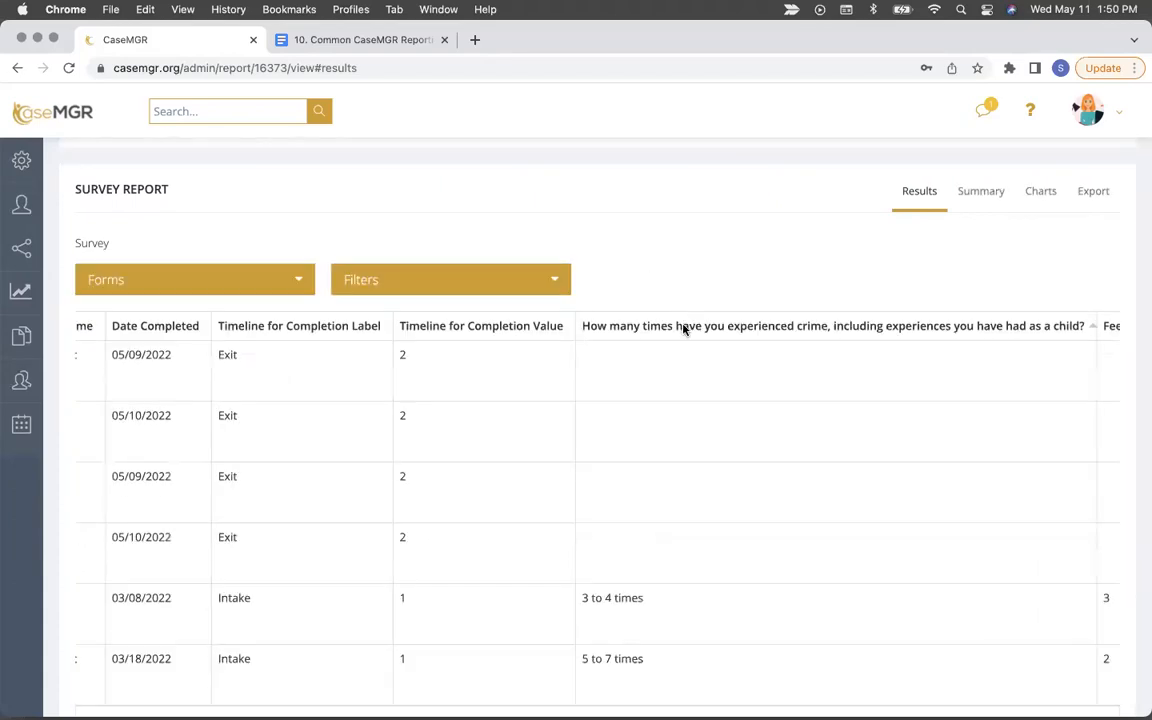
left_click(684, 326)
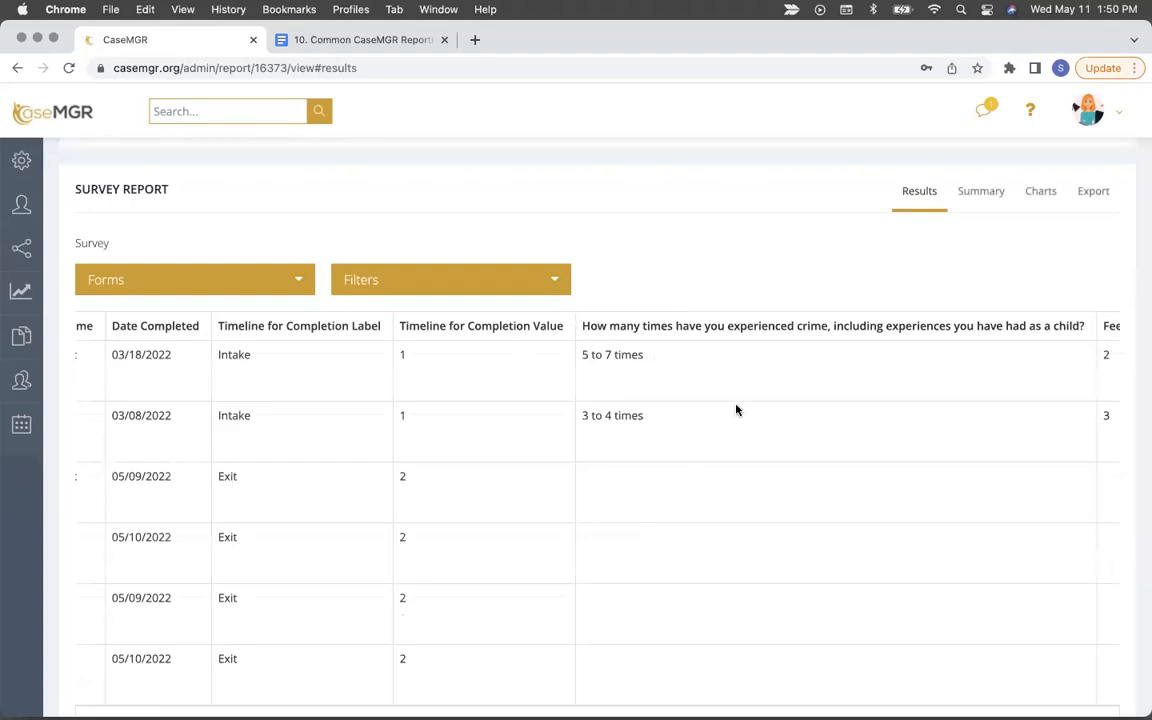
scroll(798, 470, "right", 1)
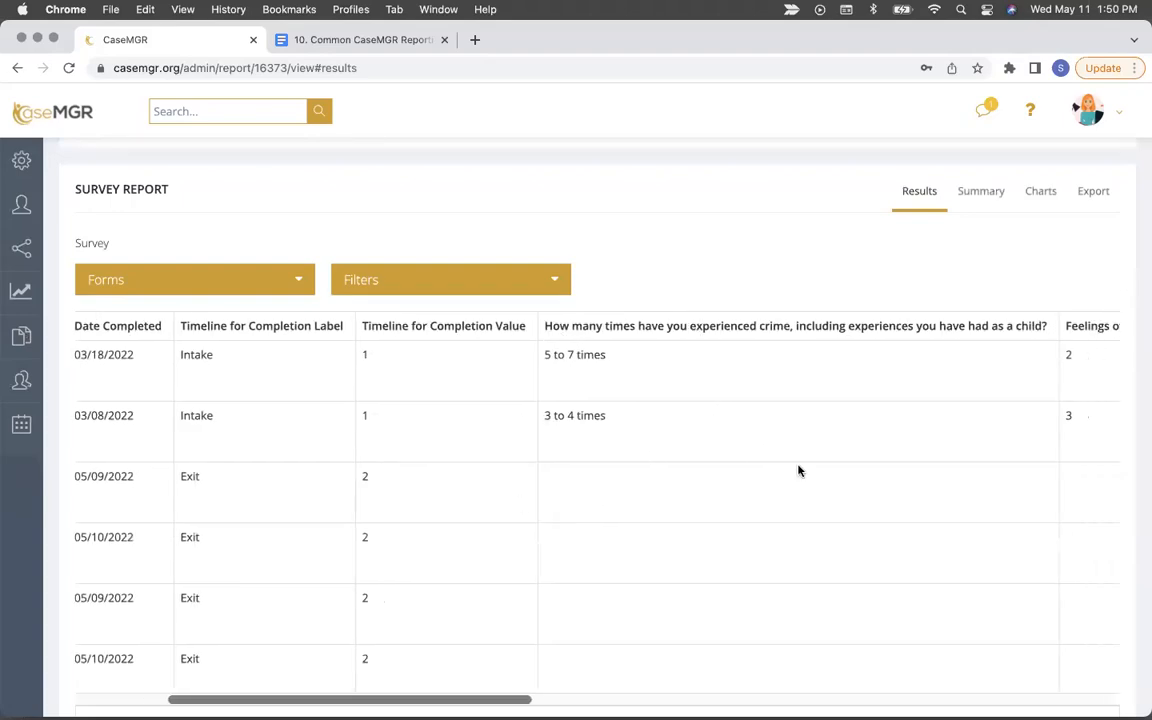
left_click(220, 329)
scroll(188, 368, "down", 3)
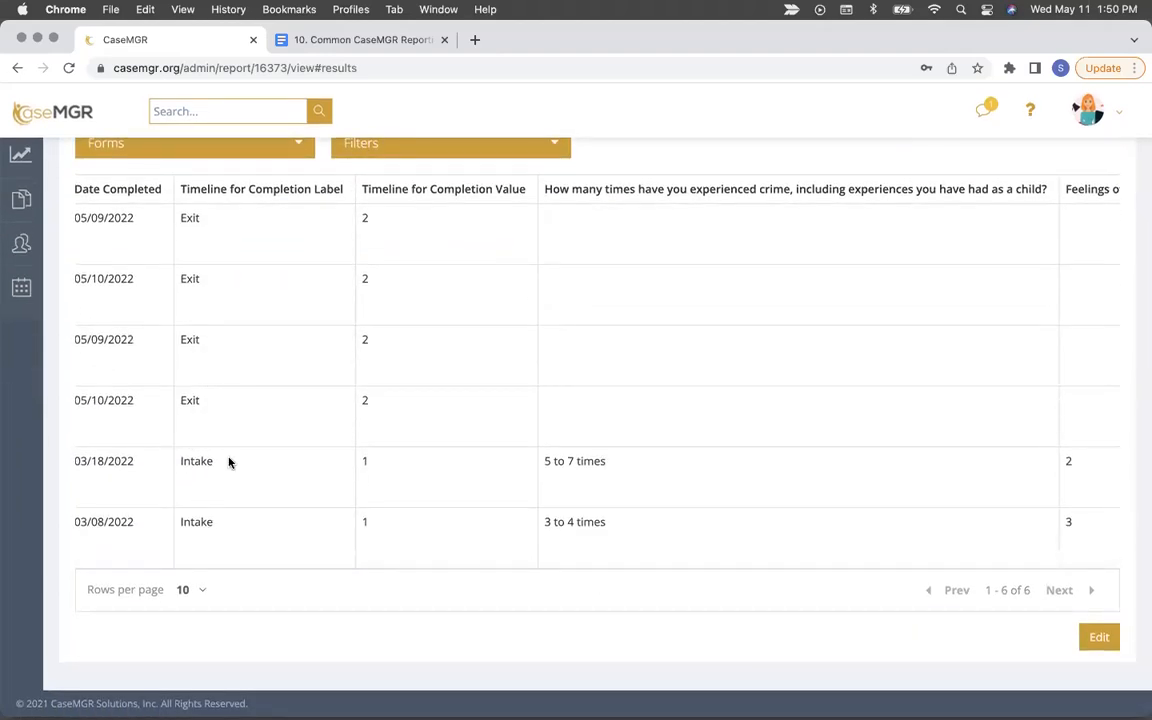
Step: Examine the Survey Report results across all columns, comparing the survey answers in the intake and exit rows
scroll(230, 462, "up", 1)
scroll(228, 462, "up", 1)
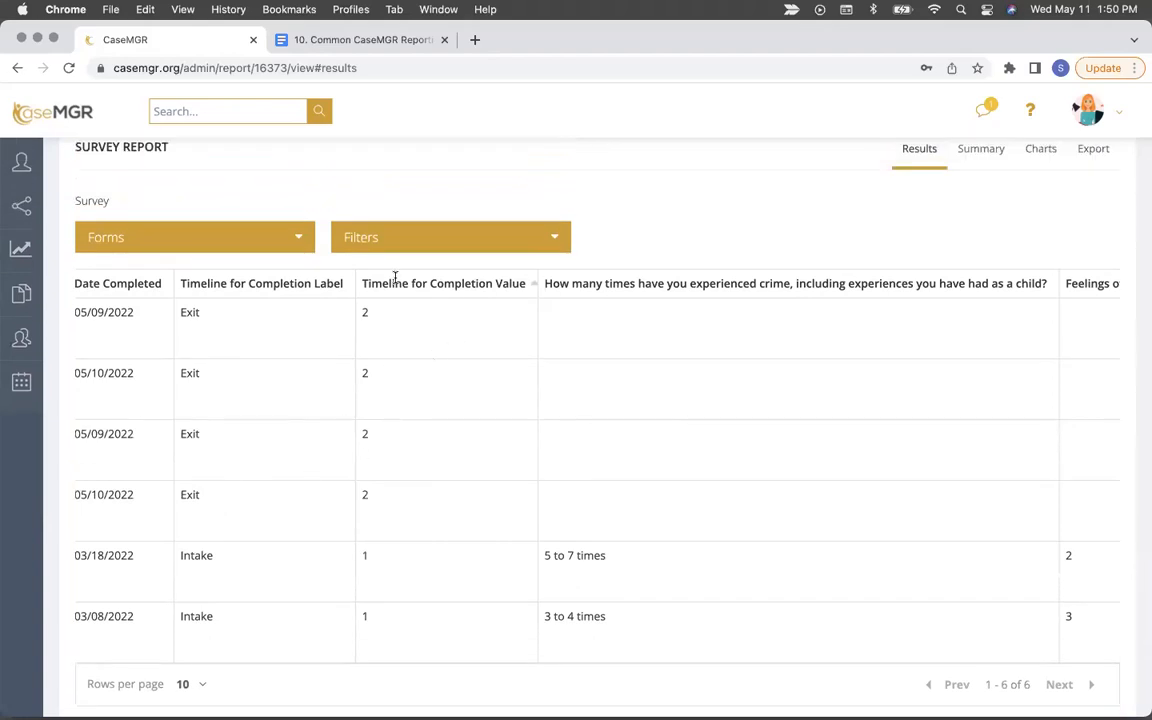
scroll(504, 399, "right", 15)
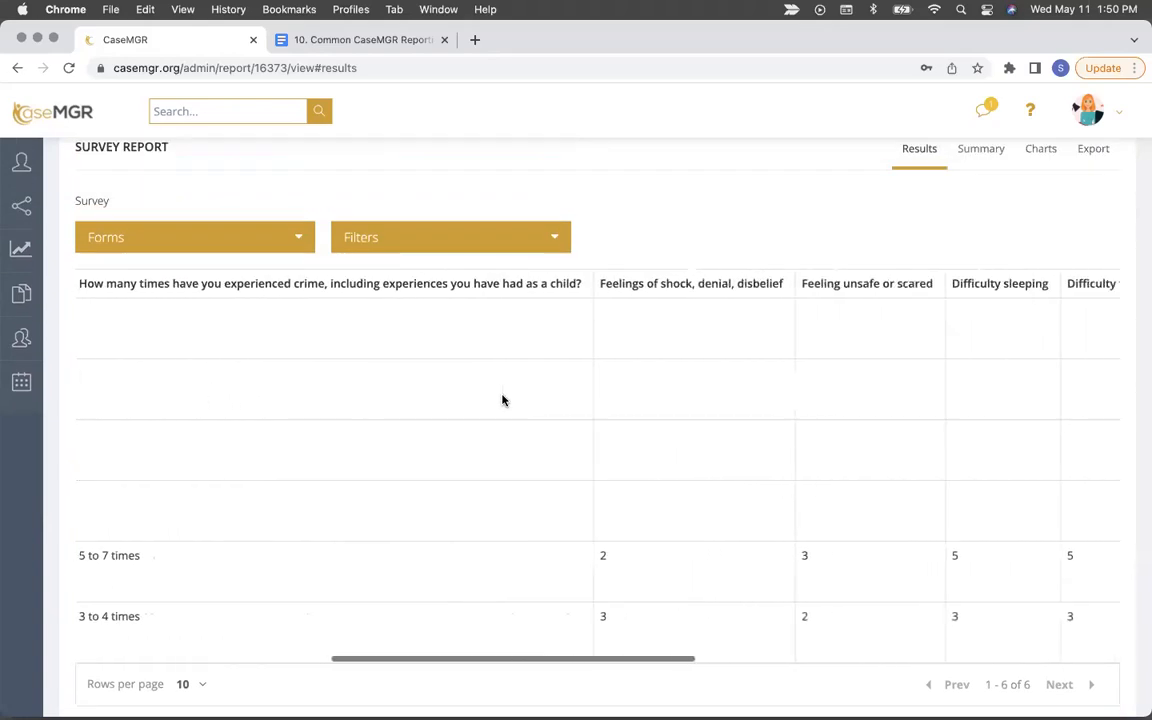
scroll(503, 400, "right", 8)
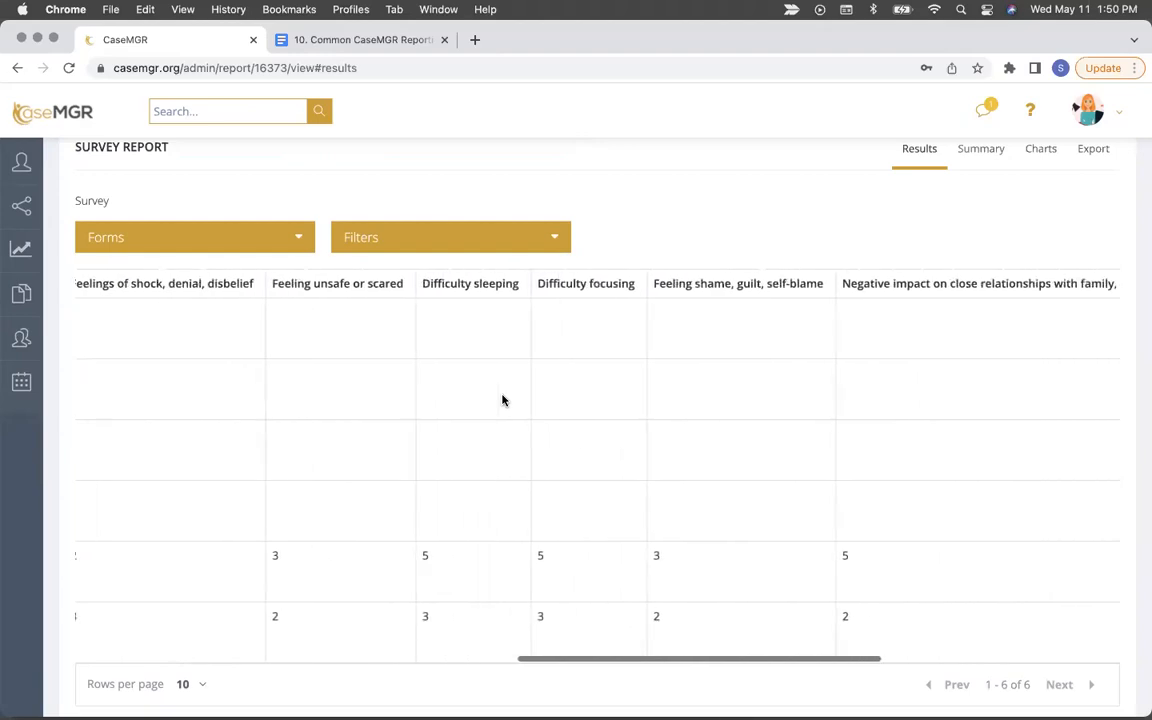
scroll(682, 600, "right", 10)
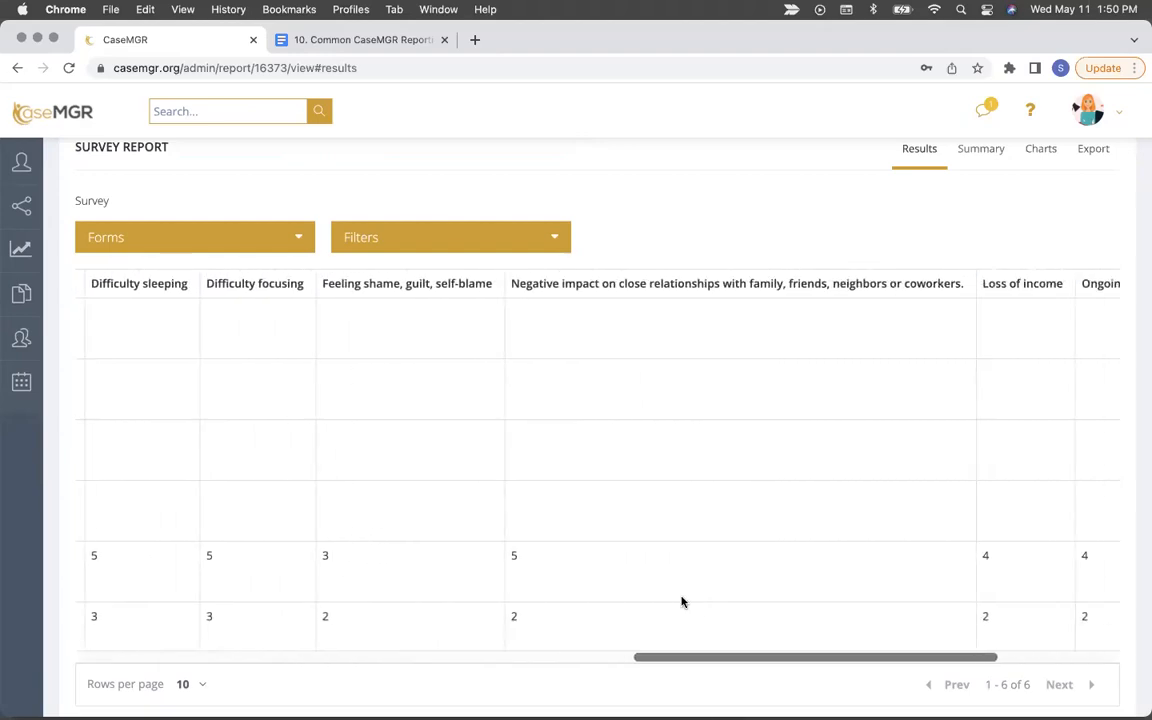
scroll(682, 601, "right", 4)
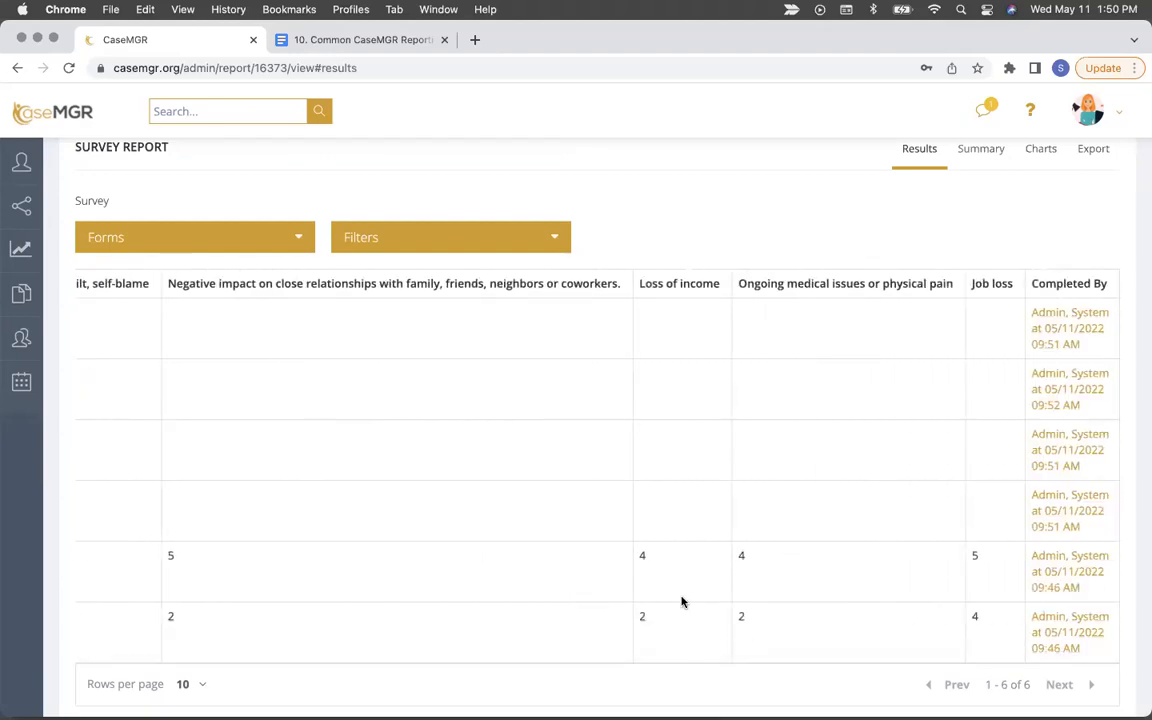
scroll(682, 601, "left", 20)
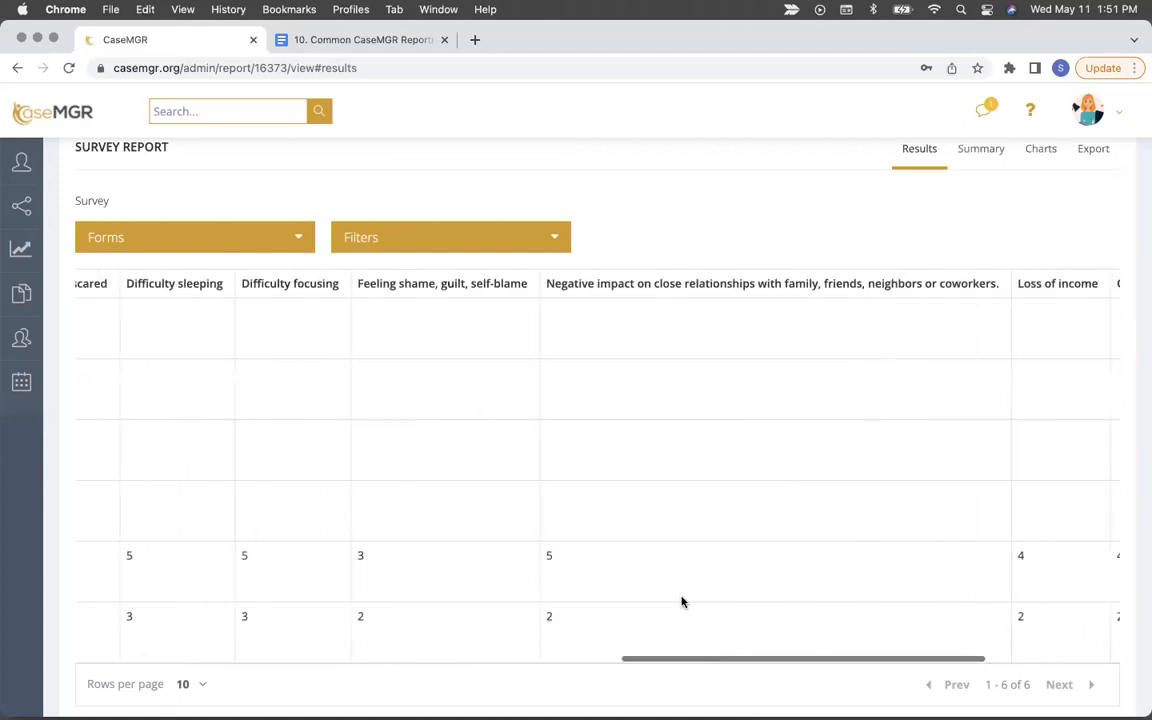
scroll(682, 601, "left", 10)
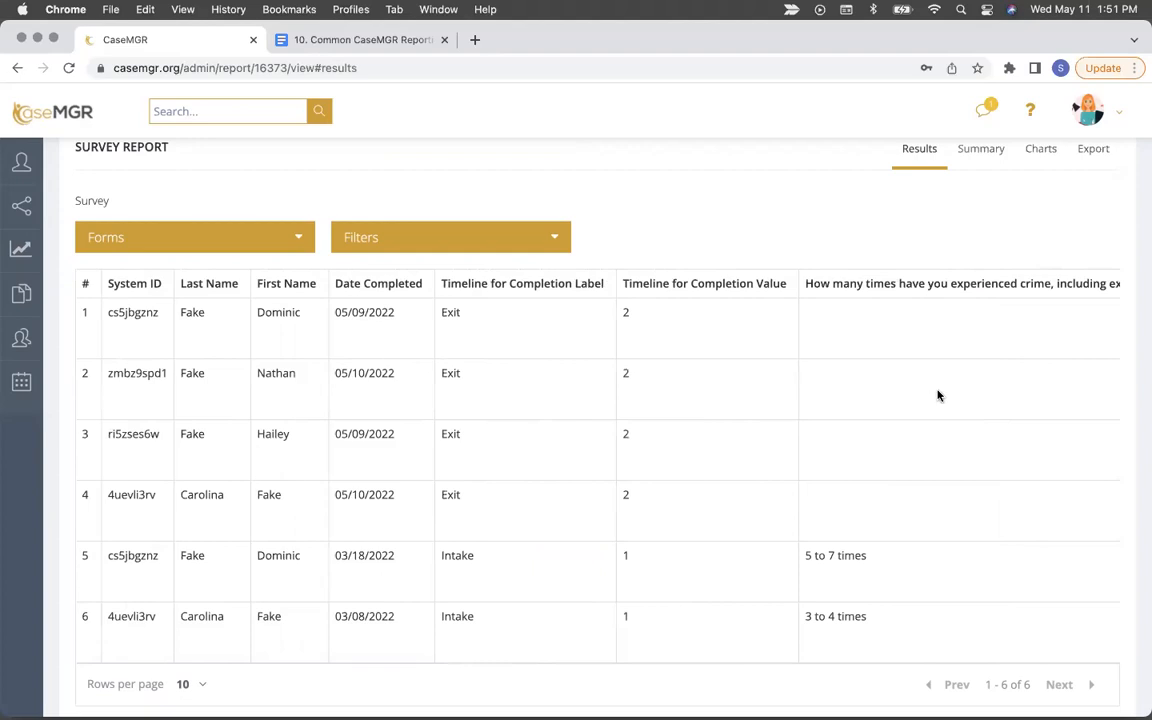
Step: Add a report summary named with the copied question "How many times have you experienced crime, including experiences you have had as a child?"
scroll(938, 395, "right", 9)
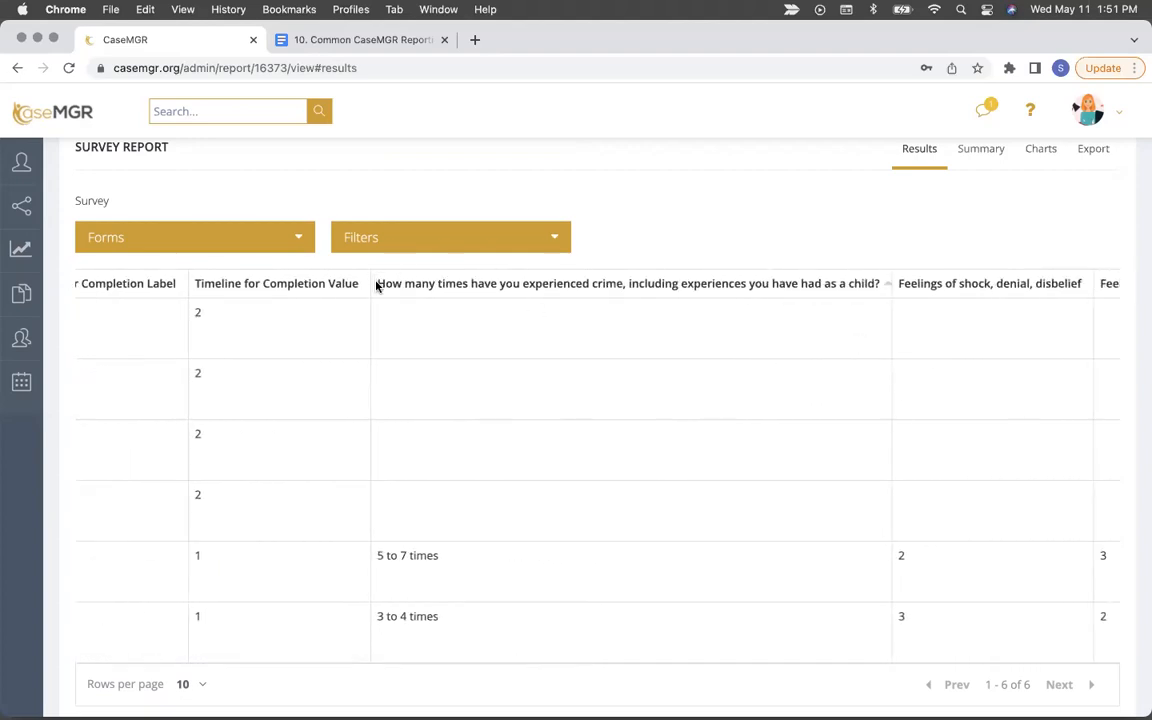
left_click_drag(376, 286, 893, 285)
key("super+c")
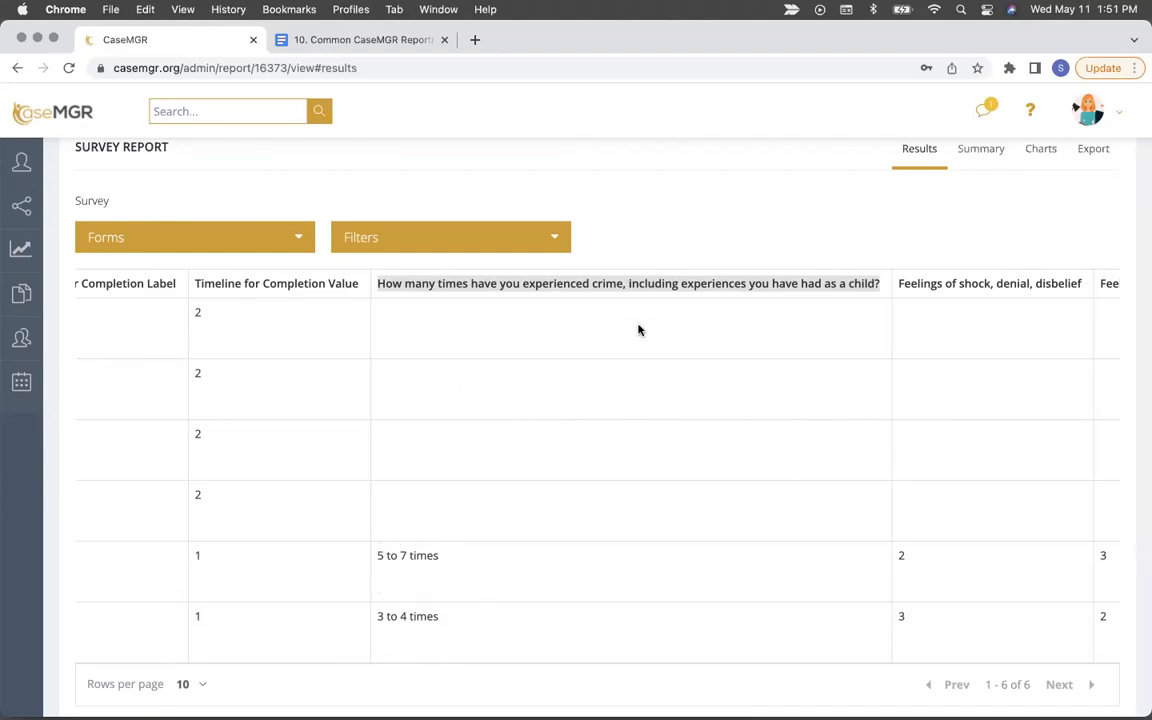
left_click(978, 150)
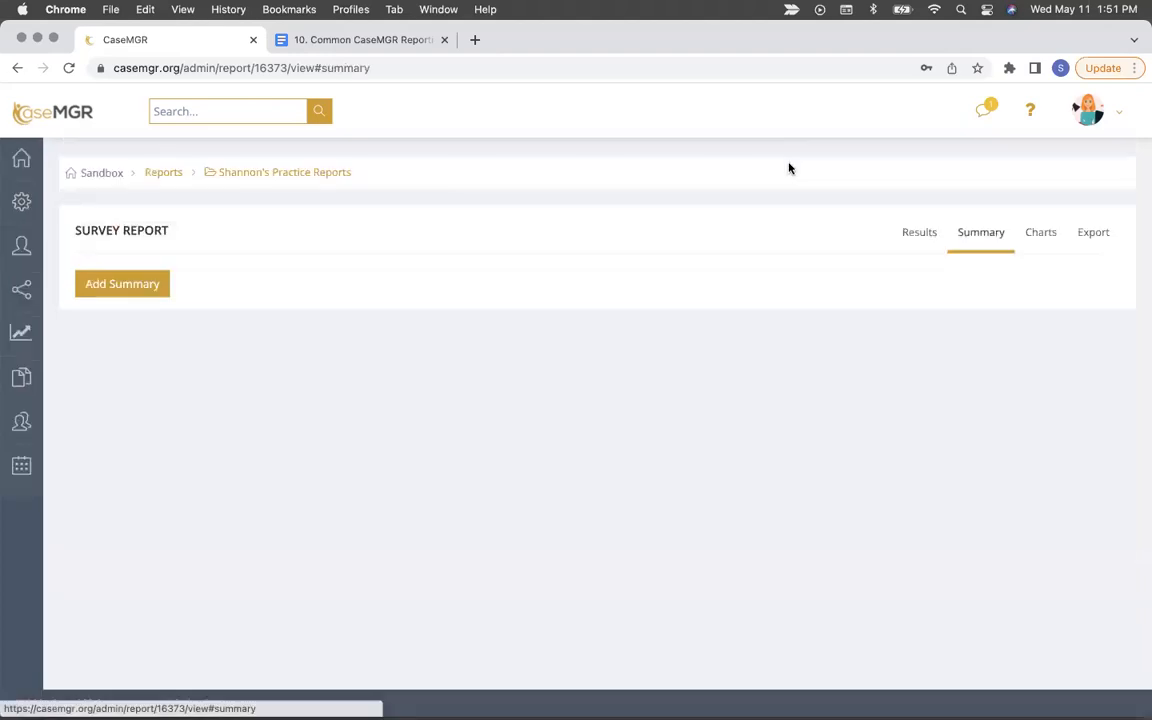
left_click(114, 285)
left_click(219, 304)
key("super+v")
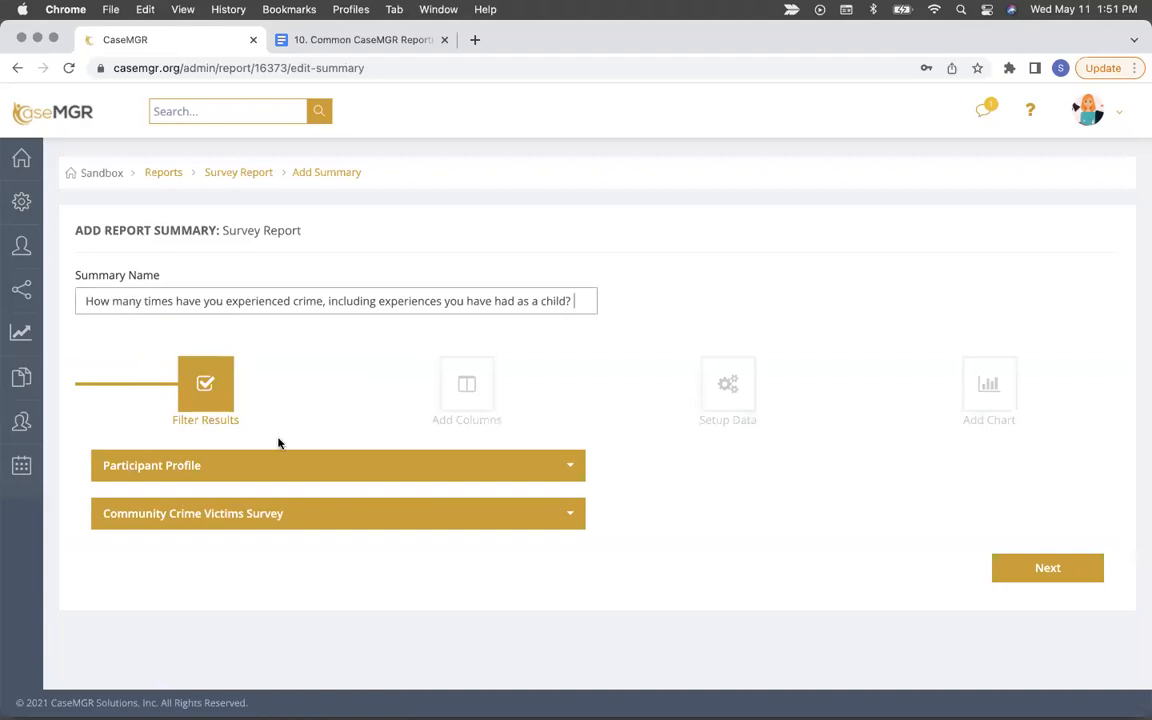
Step: Filter the summary to Community Crime Victims Survey entries whose Timeline for Completion label equals "Intake" and continue to adding columns
left_click(273, 519)
scroll(272, 519, "down", 3)
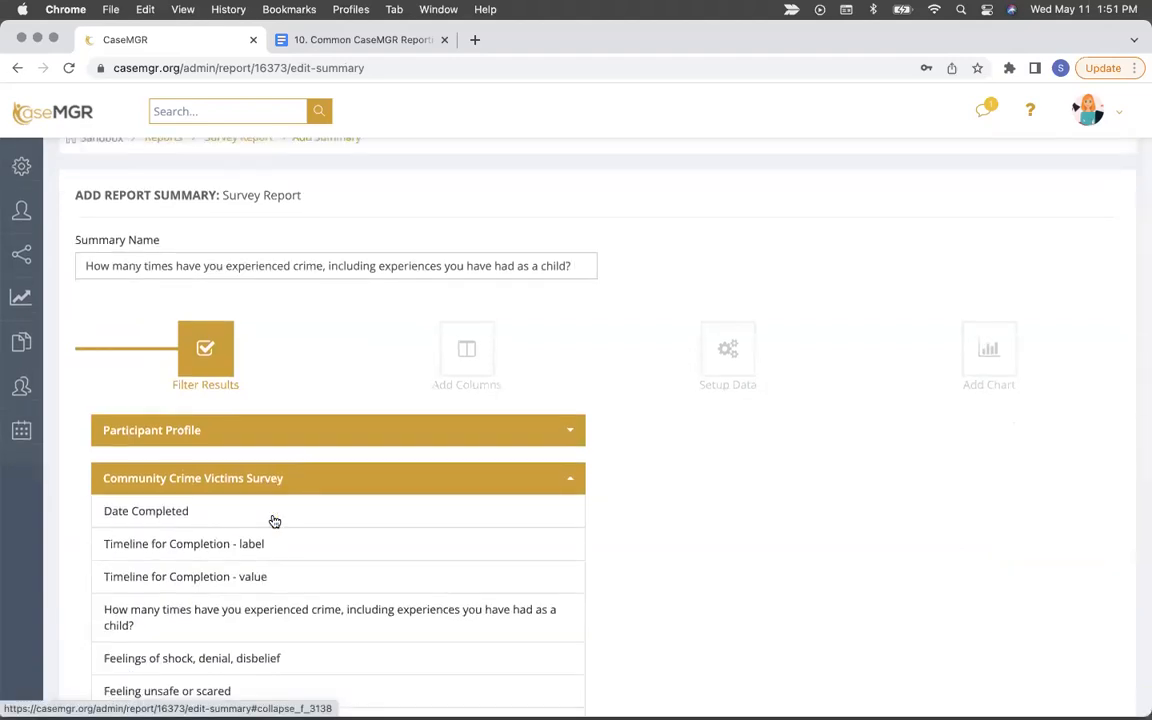
scroll(232, 500, "down", 2)
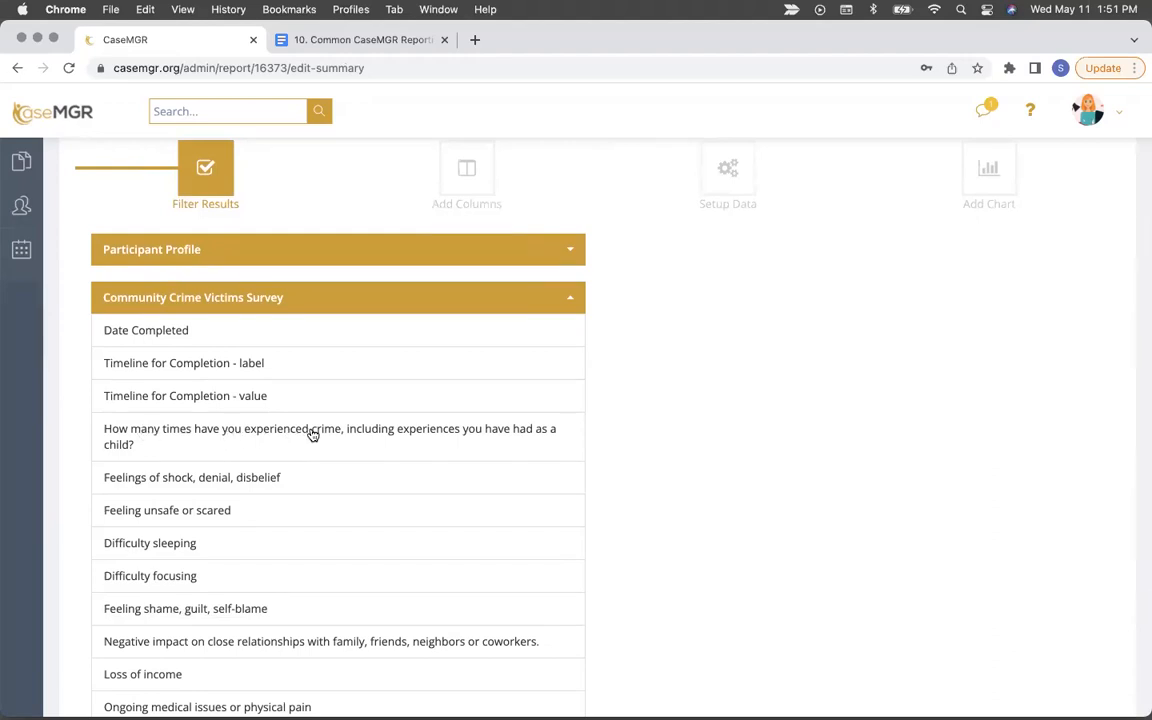
scroll(311, 434, "down", 3)
scroll(300, 410, "up", 3)
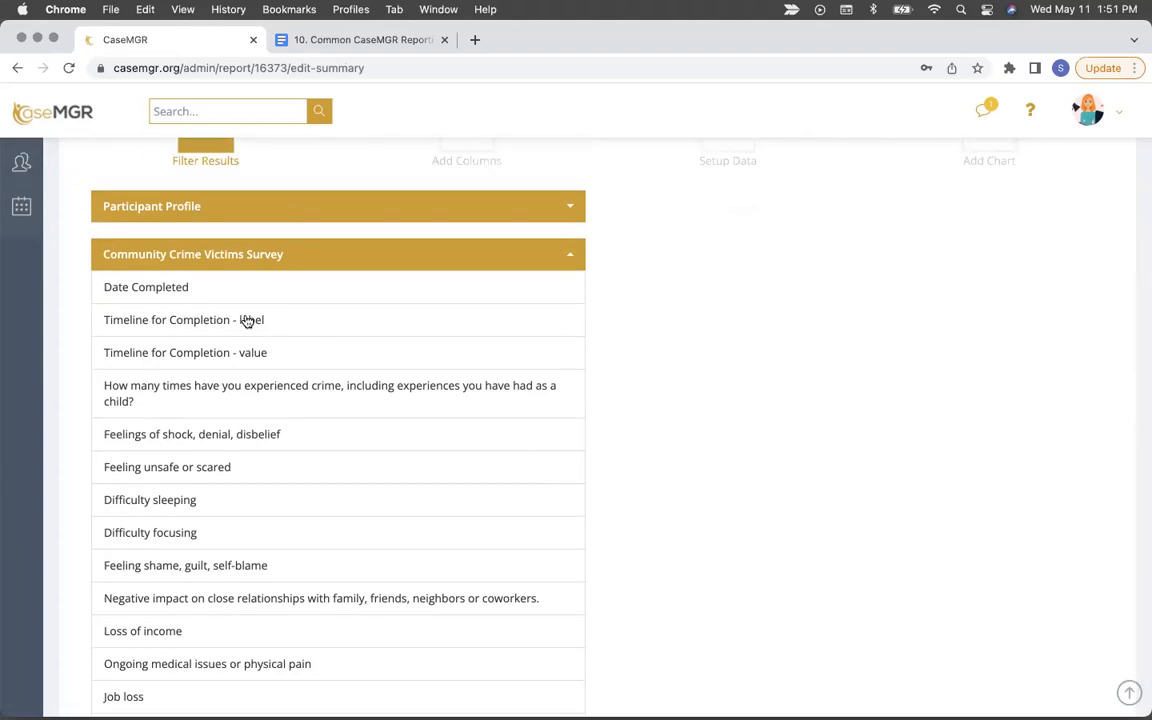
left_click(247, 320)
left_click(656, 244)
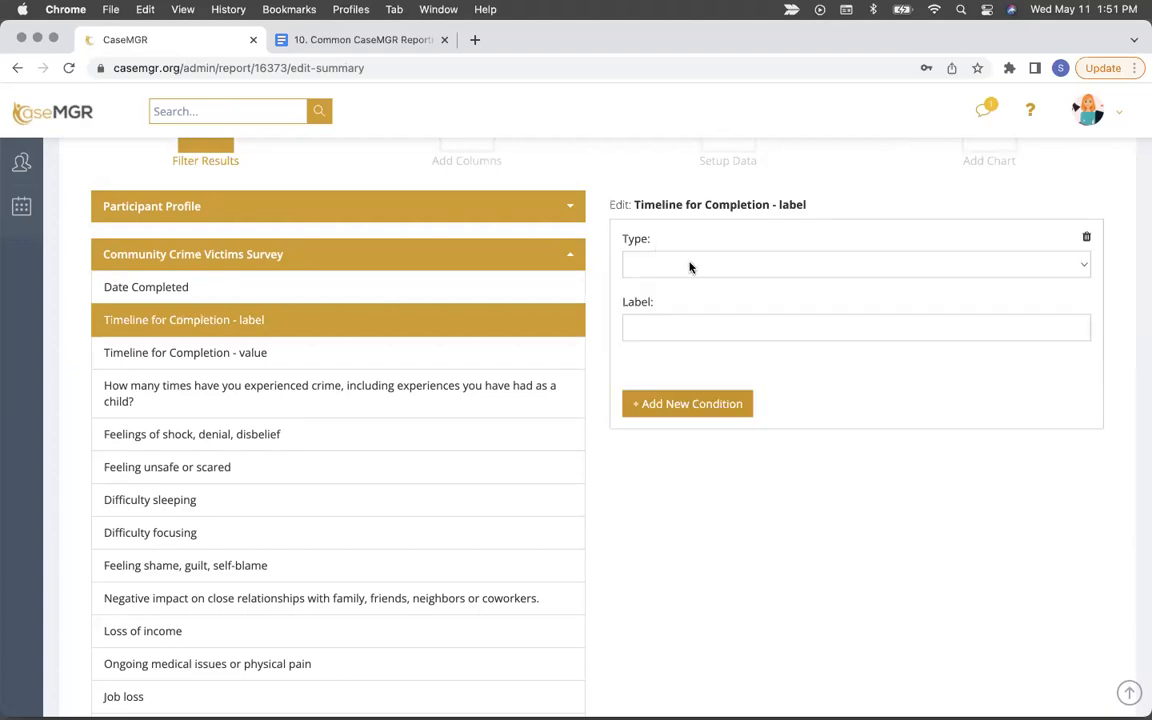
left_click(689, 267)
left_click(689, 265)
left_click(665, 324)
type("Intake")
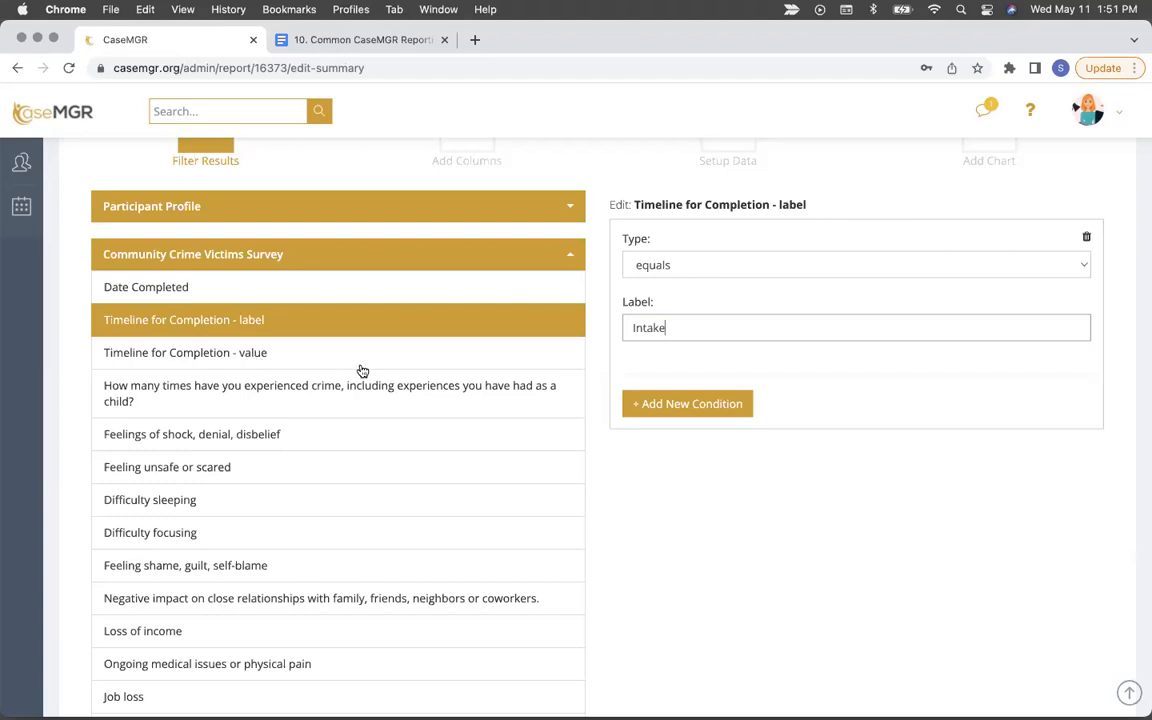
scroll(311, 428, "down", 1)
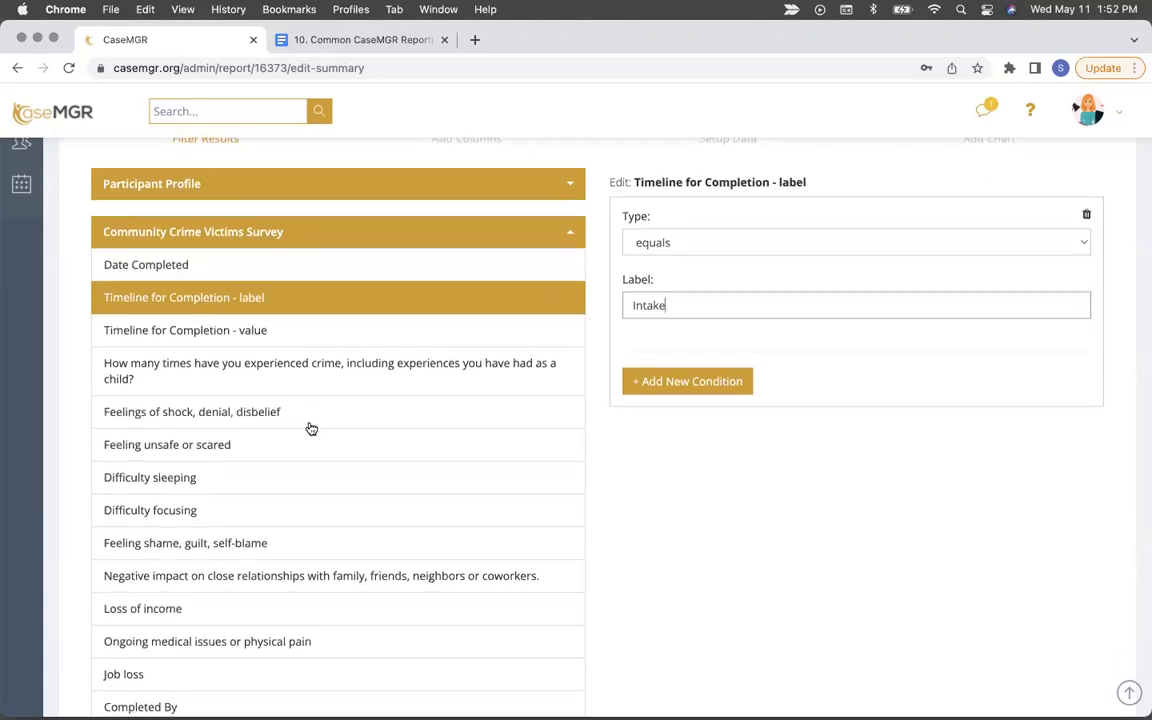
scroll(311, 428, "down", 5)
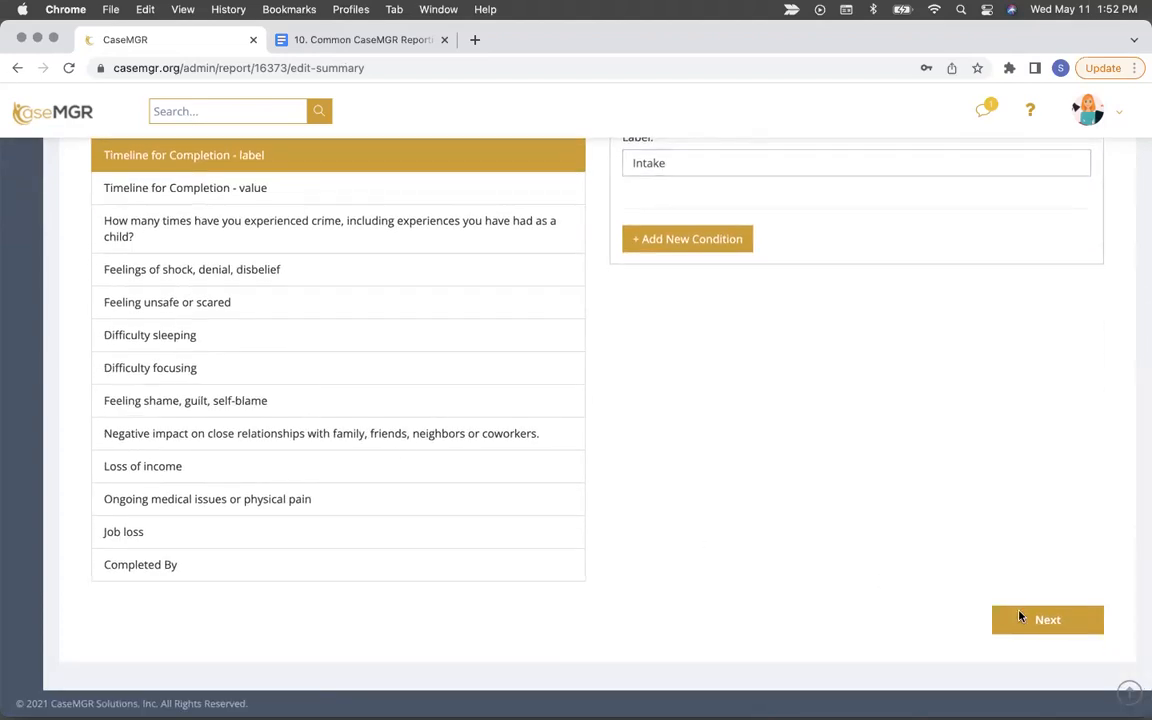
left_click(1021, 617)
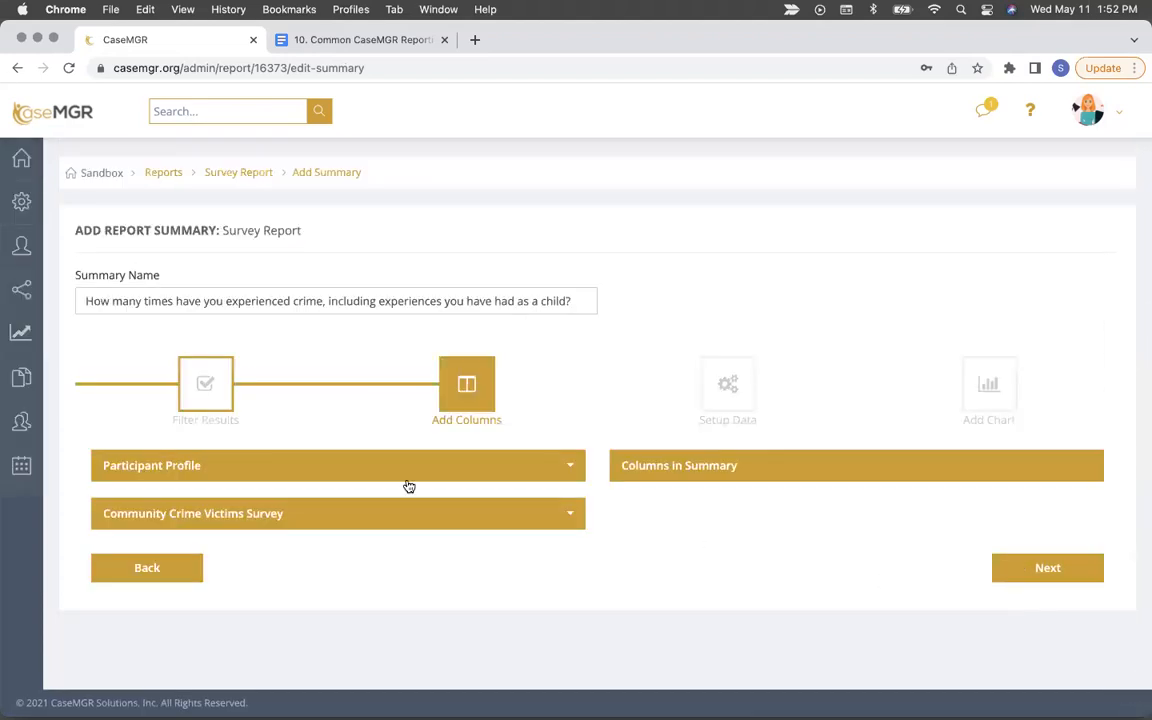
Step: Prefix the summary name with "Intake Only:"
left_click(83, 300)
type("Intae")
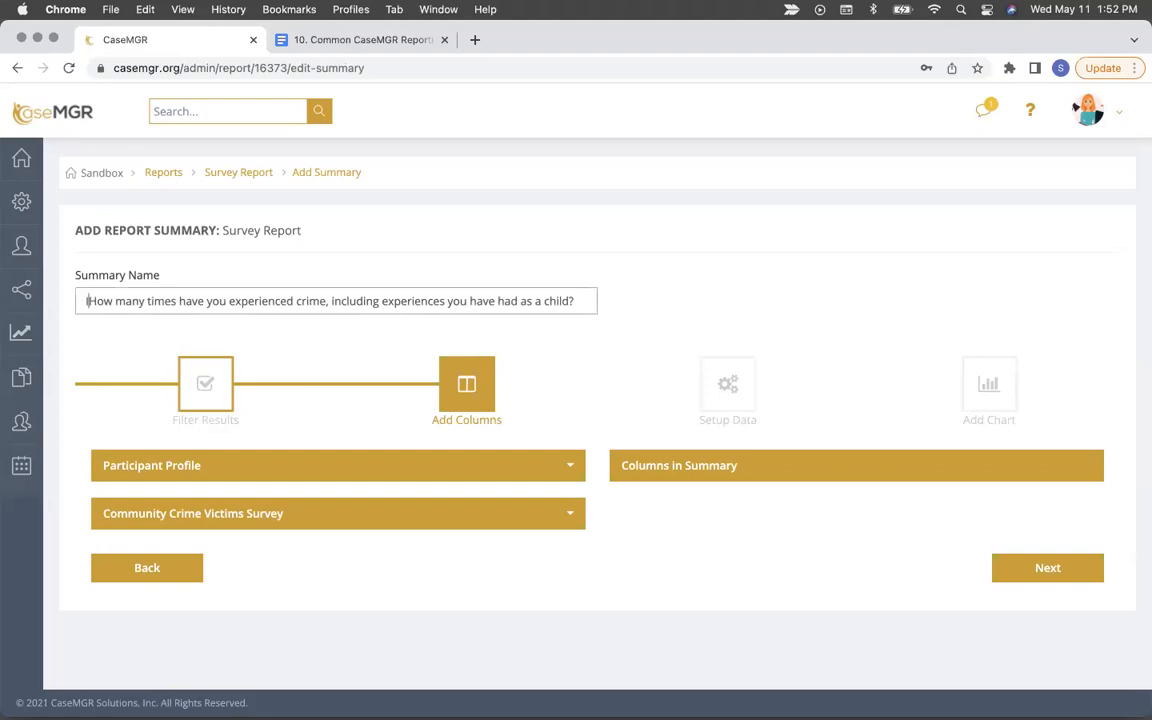
key("BackSpace")
type("ke Onl")
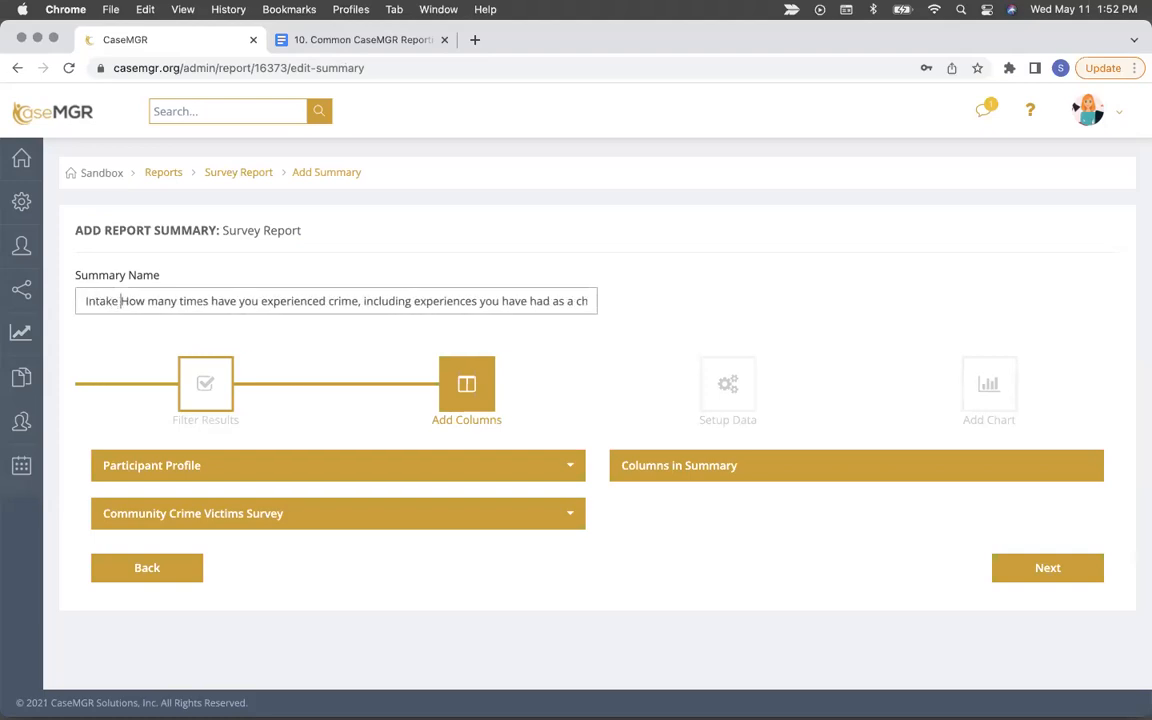
type("y:")
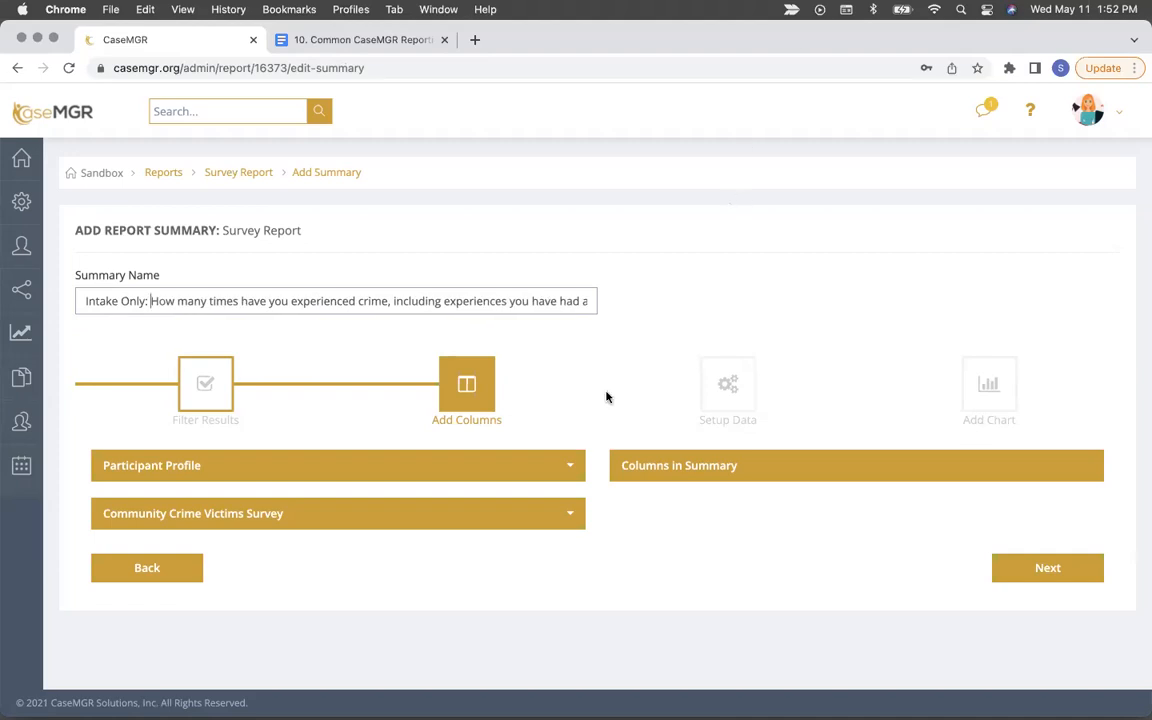
Step: Add the survey's times-experienced-crime question, Total Count and Unduplicated Count as summary columns and continue to the data setup
left_click(283, 515)
scroll(283, 519, "down", 3)
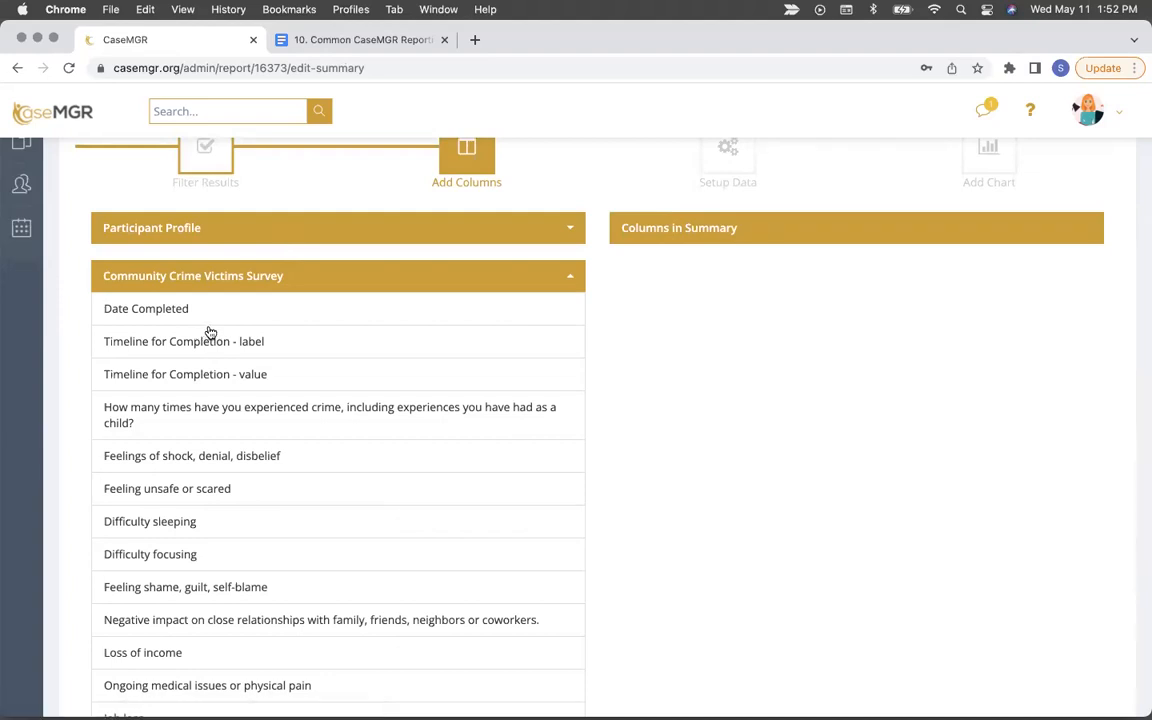
left_click(266, 418)
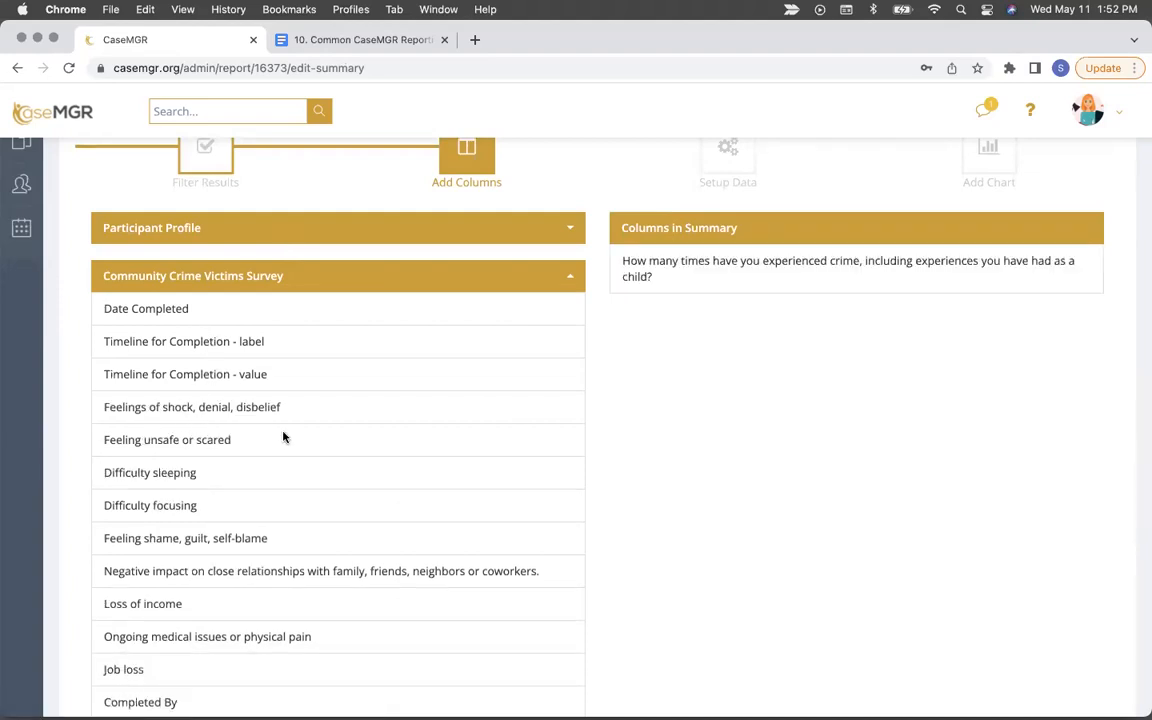
scroll(427, 447, "down", 4)
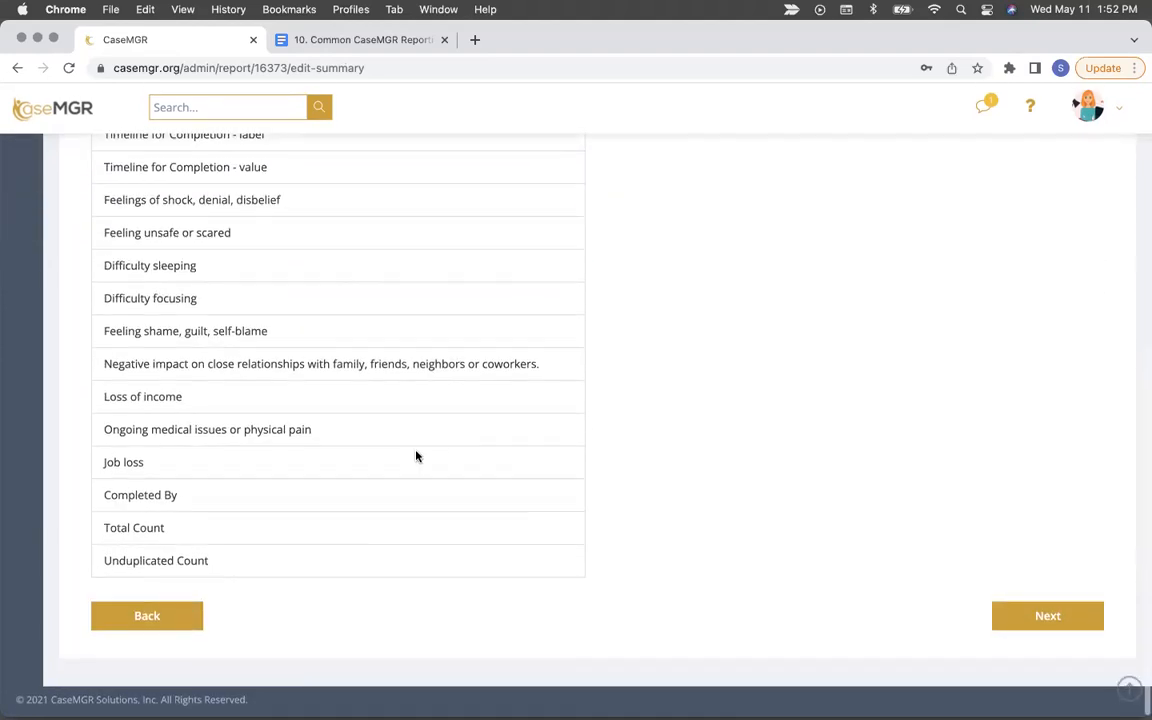
left_click(228, 537)
left_click(206, 566)
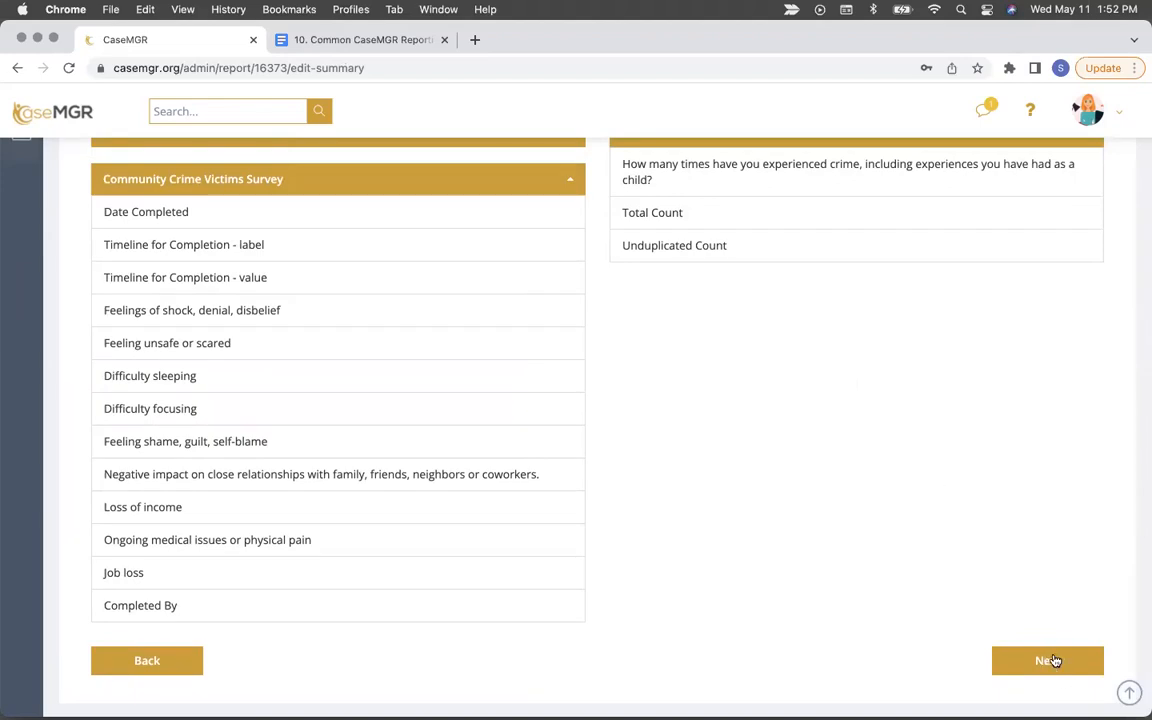
left_click(1052, 660)
Step: Set the times-experienced-crime question as the baseline field and finish the summary without adding a chart
left_click(334, 505)
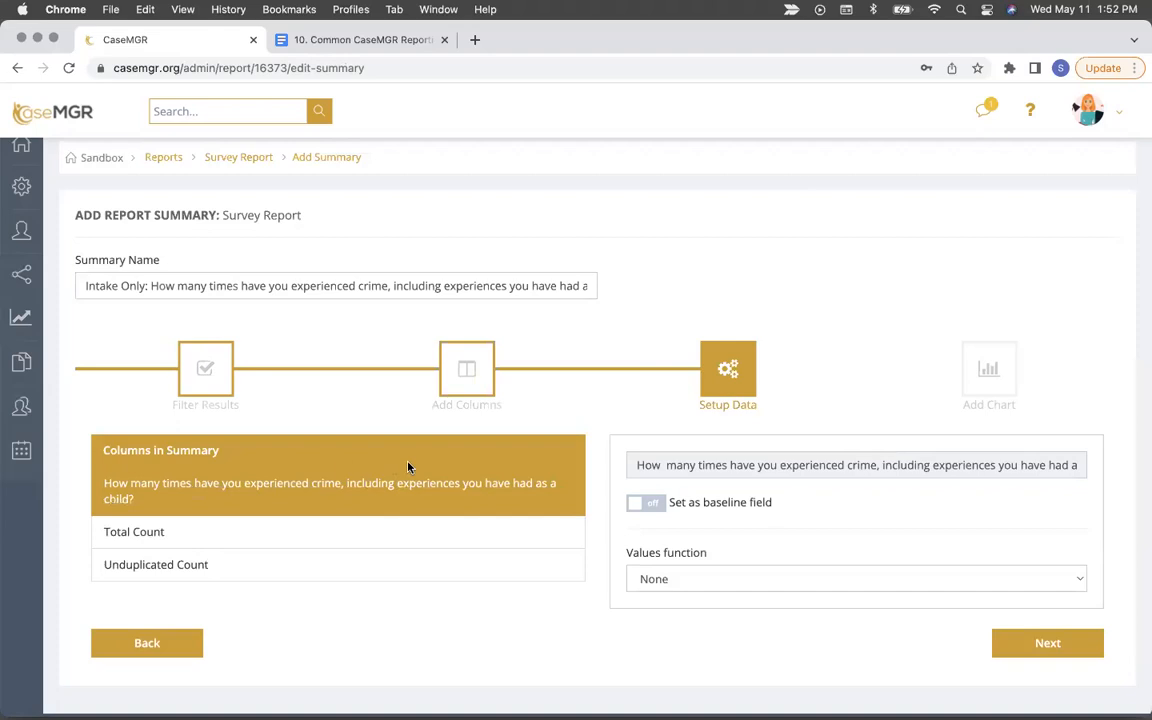
left_click(659, 504)
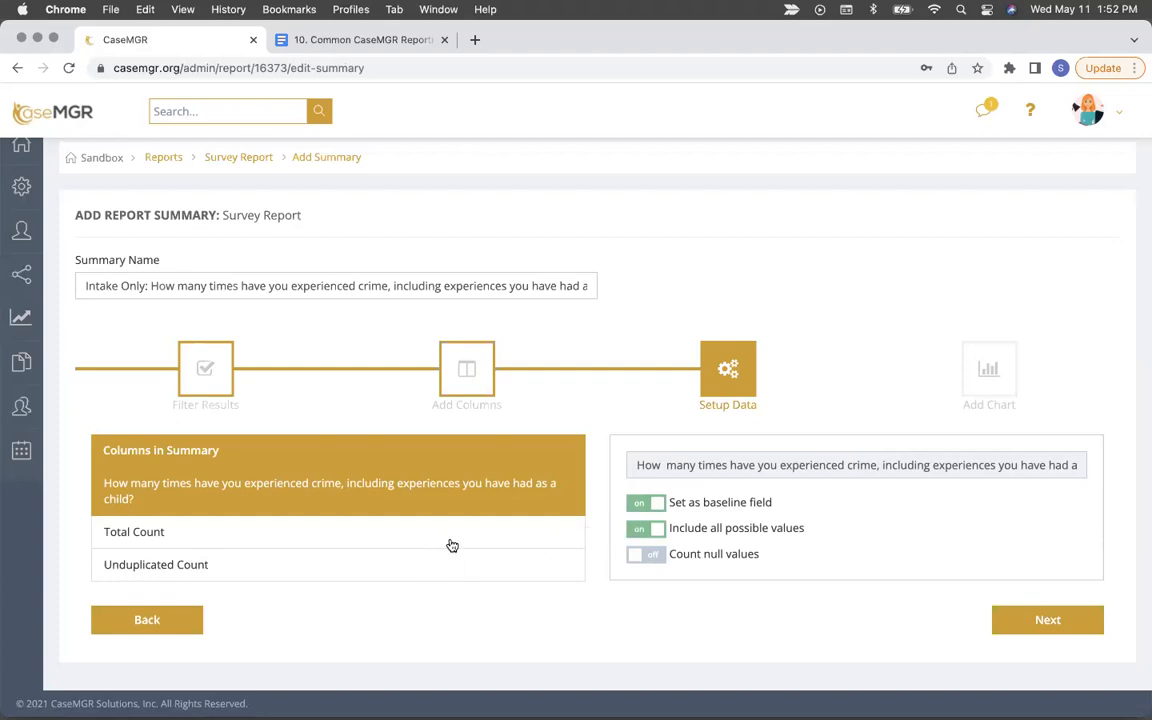
left_click(1030, 620)
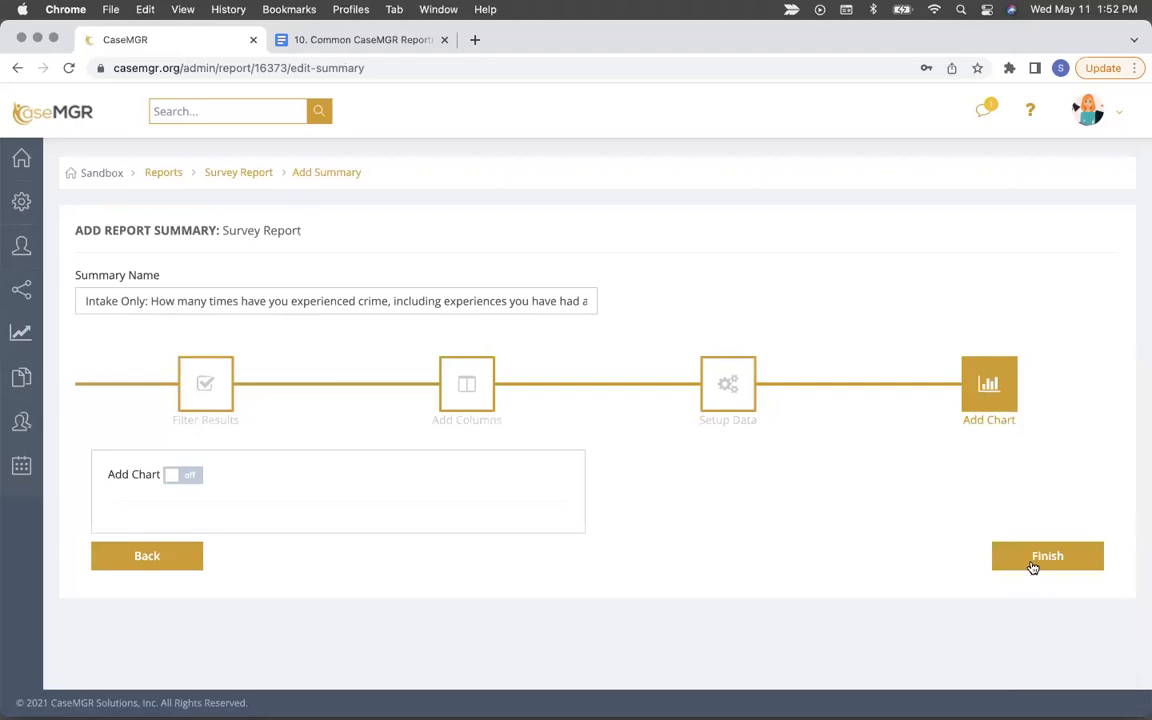
left_click(1040, 568)
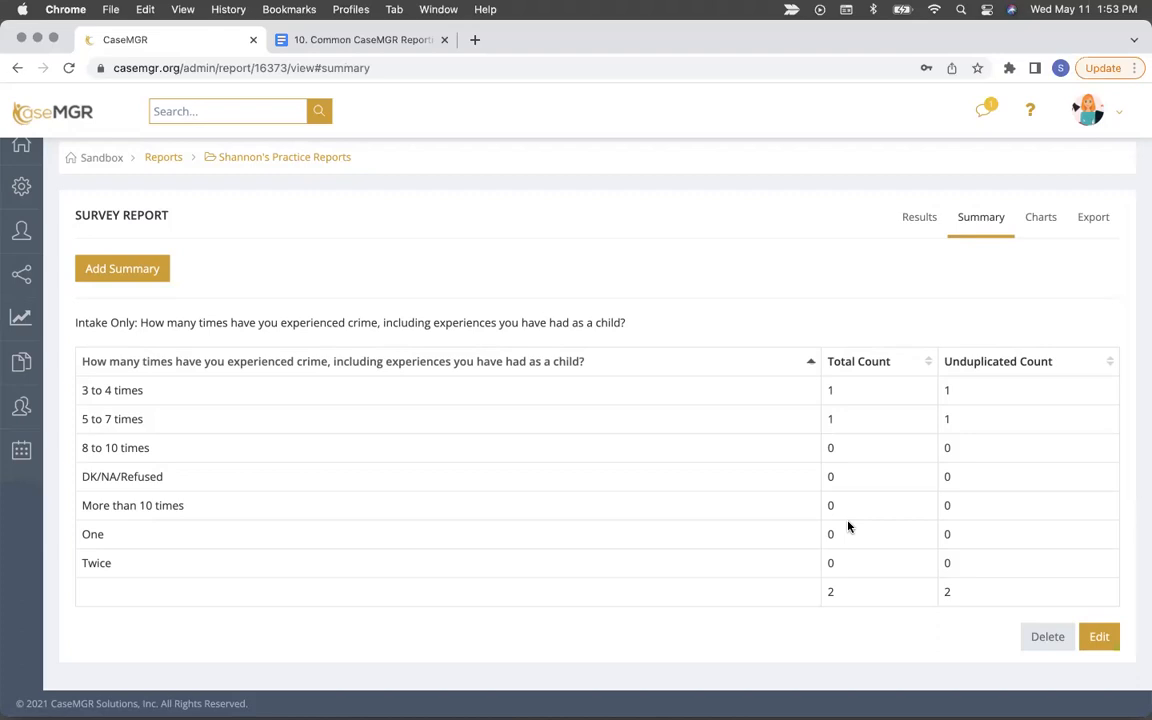
Step: Switch to the "10. Common CaseMGR Reporting" document in Google Docs and review its tables of common report types
scroll(848, 526, "up", 1)
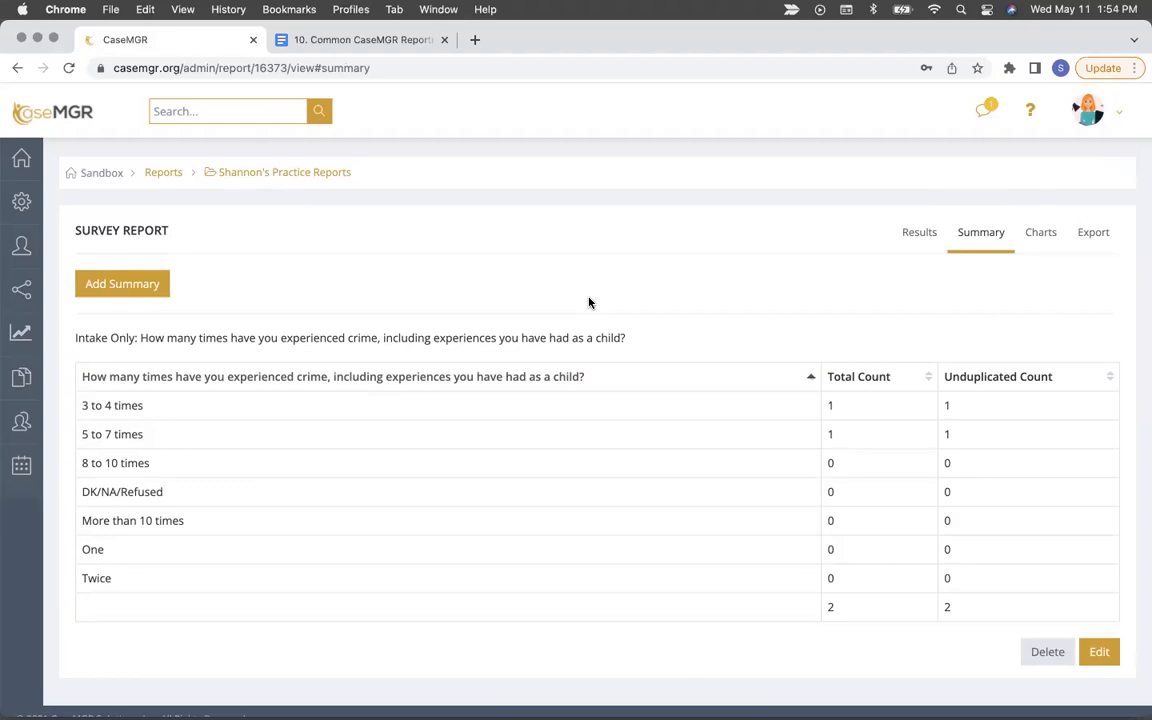
key("ctrl+Right")
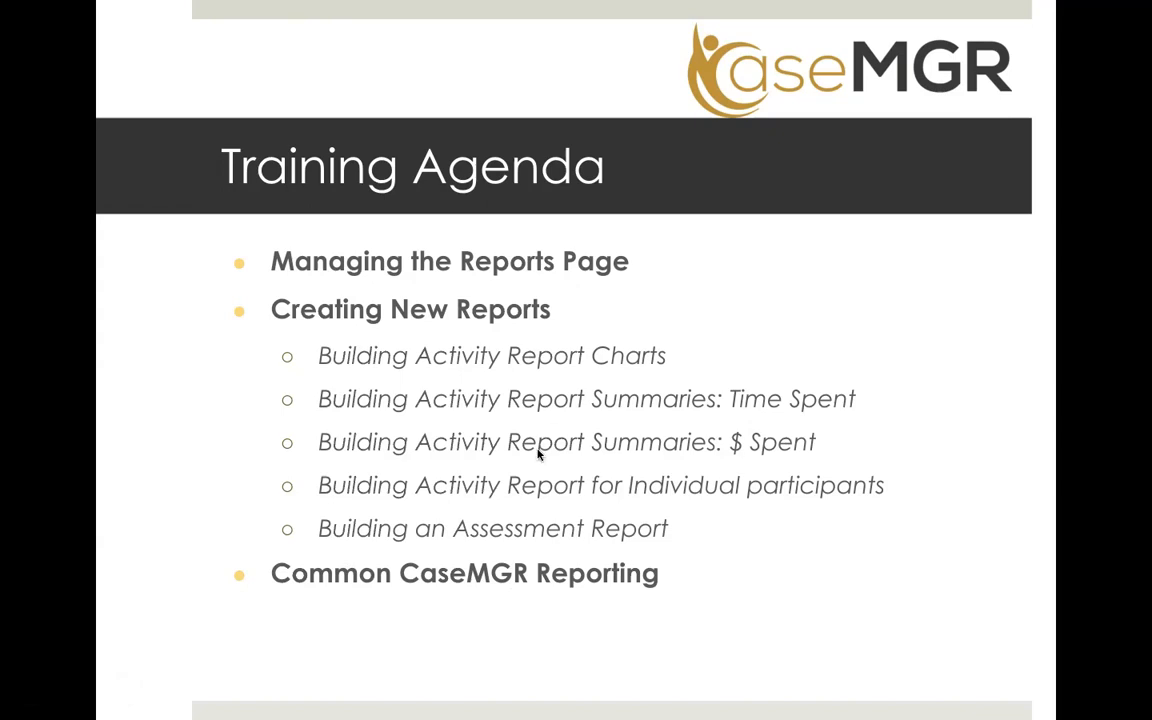
key("ctrl+Left")
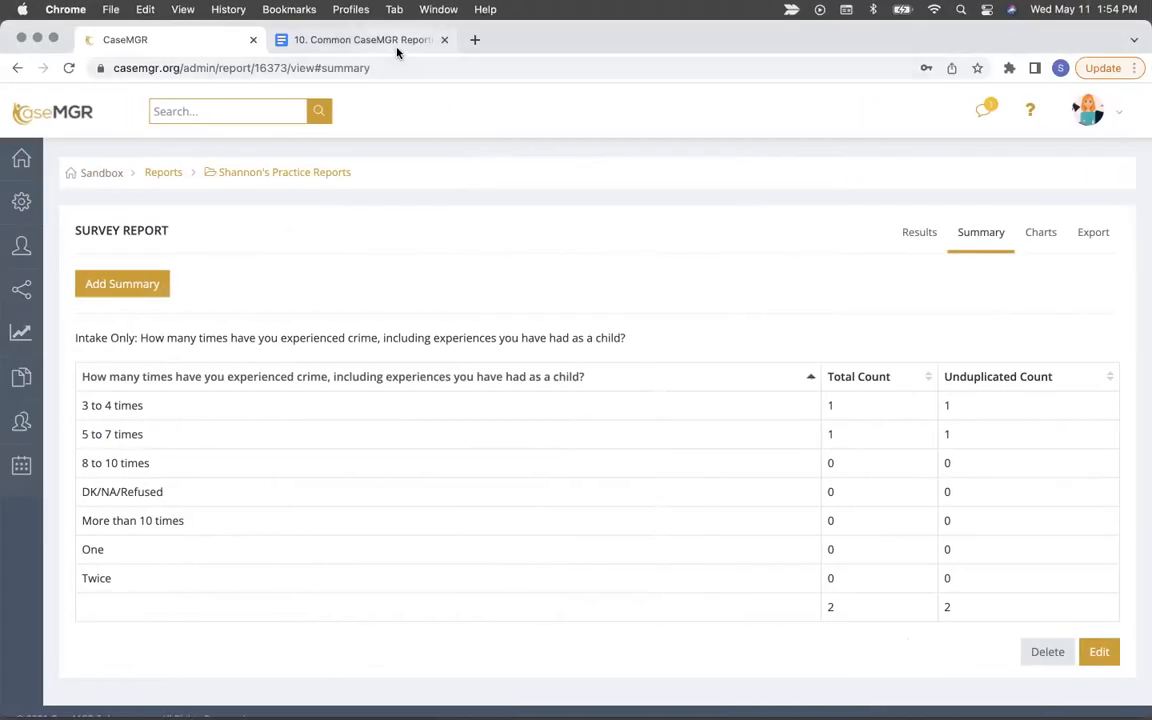
left_click(397, 41)
scroll(640, 253, "down", 1)
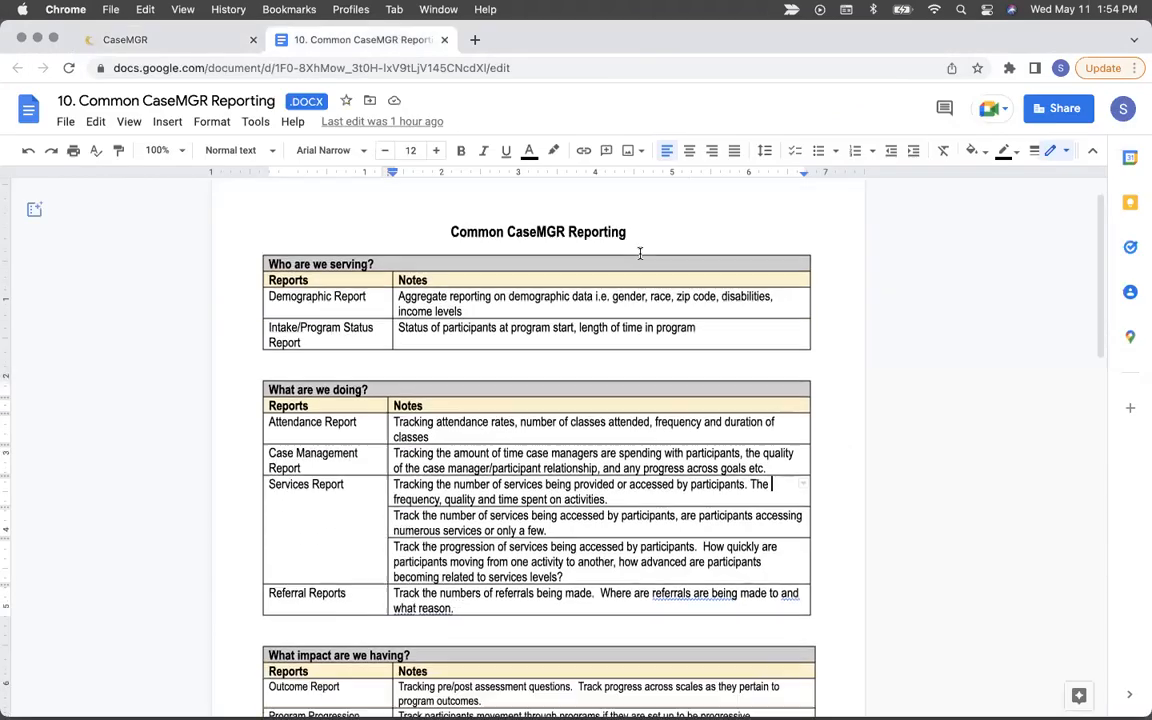
scroll(640, 253, "down", 1)
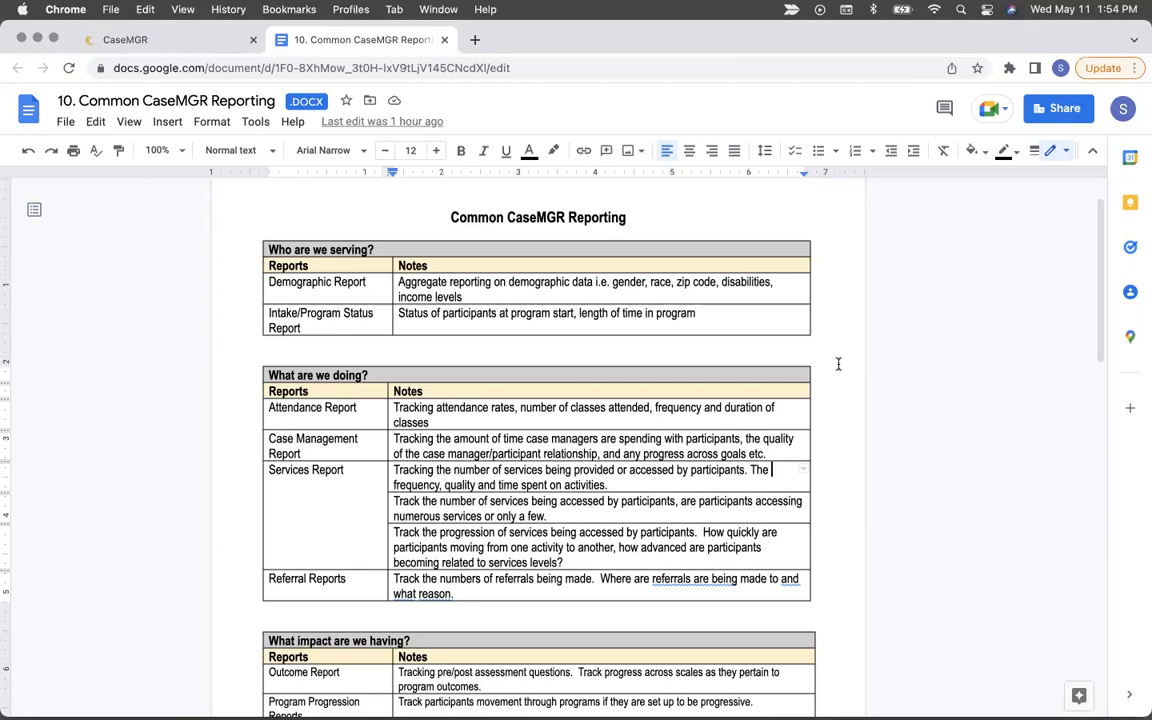
Step: Examine the "What are we doing?" table, covering the Attendance, Case Management, Services and Referral reports
scroll(838, 364, "down", 2)
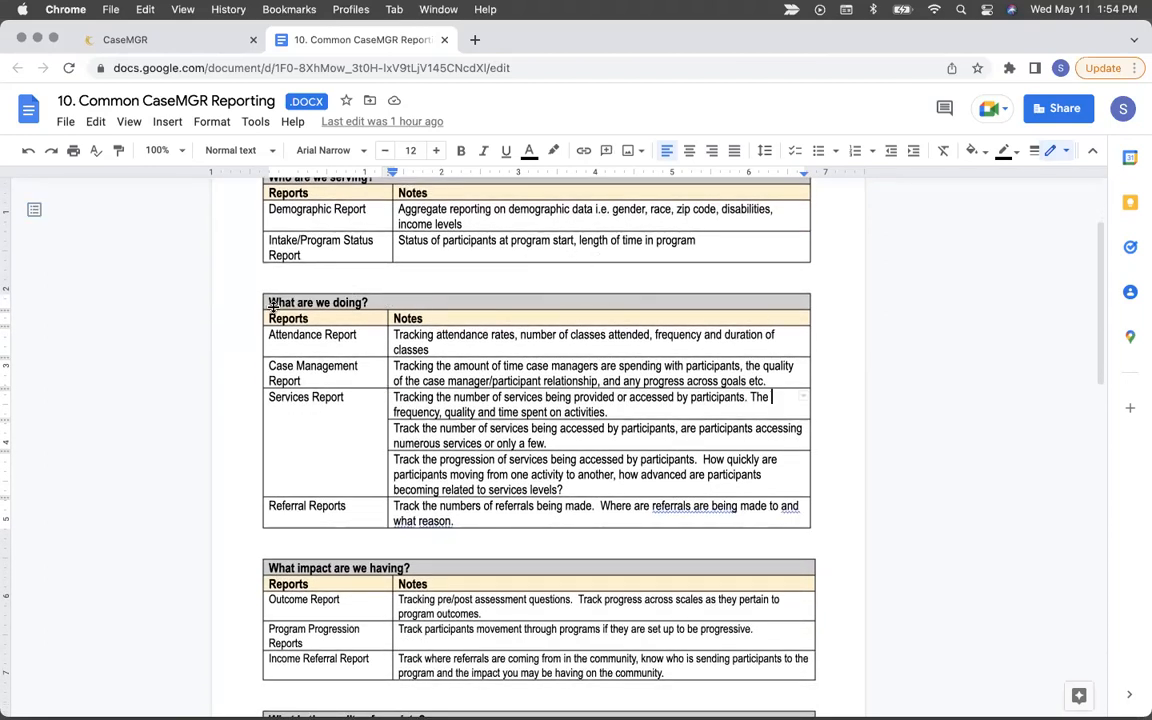
scroll(319, 306, "up", 1)
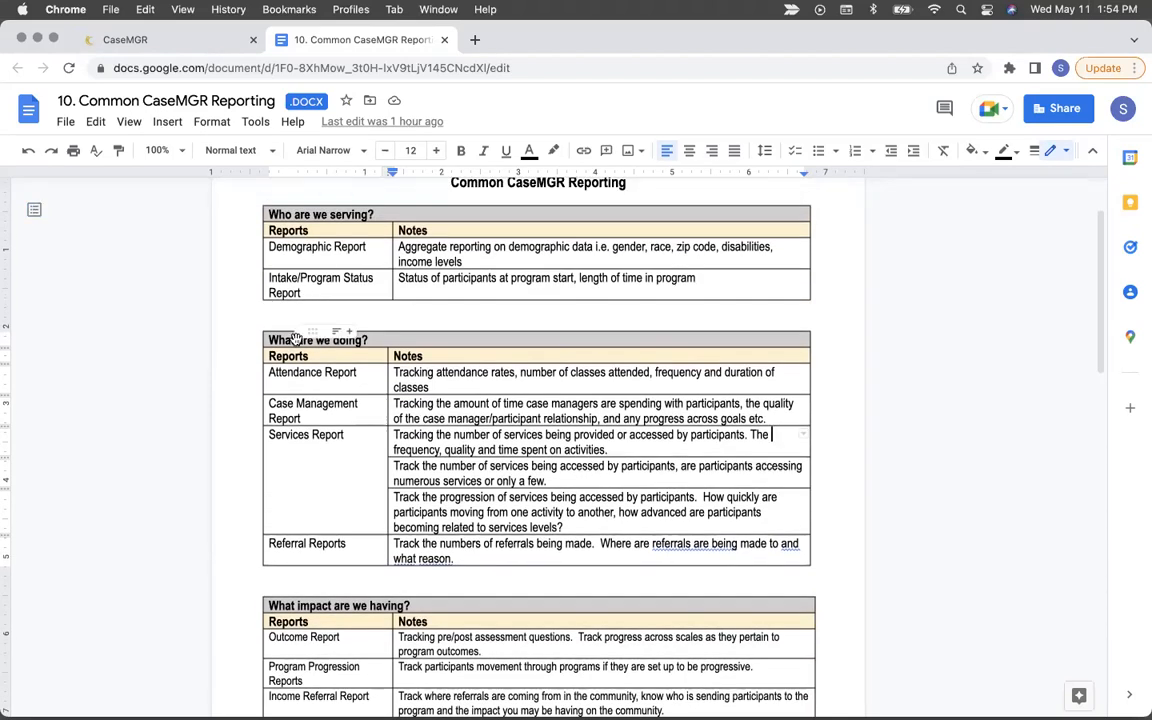
scroll(300, 400, "down", 3)
scroll(334, 506, "up", 3)
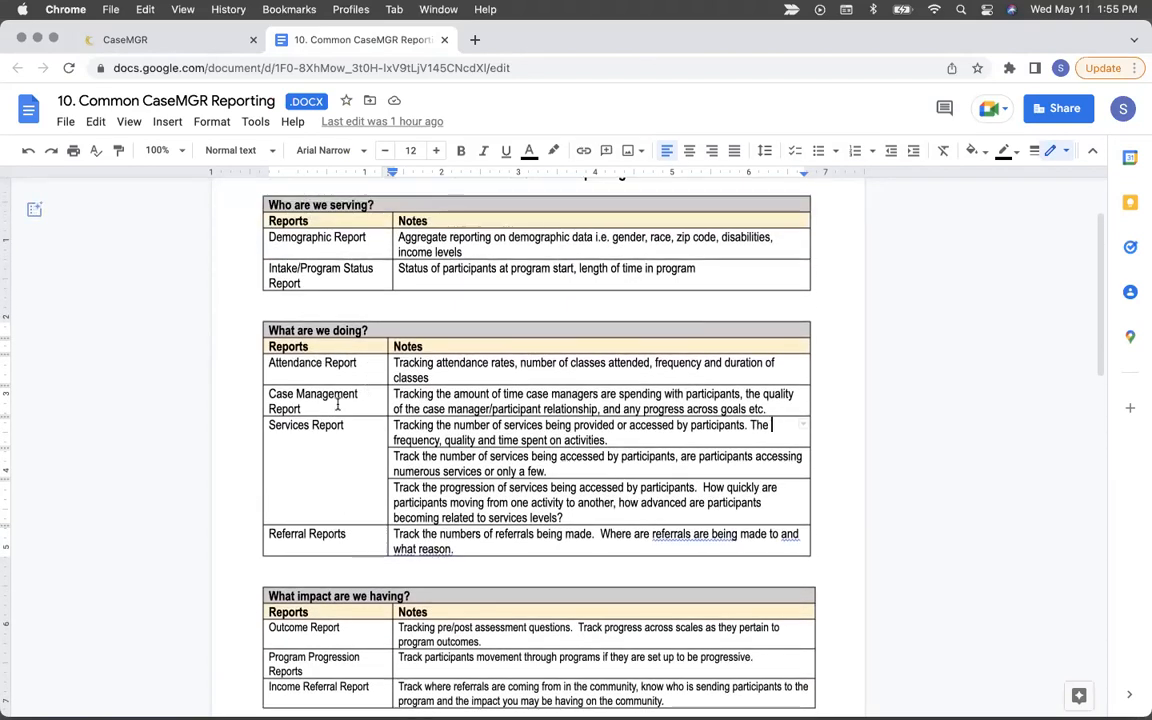
left_click_drag(310, 405, 271, 384)
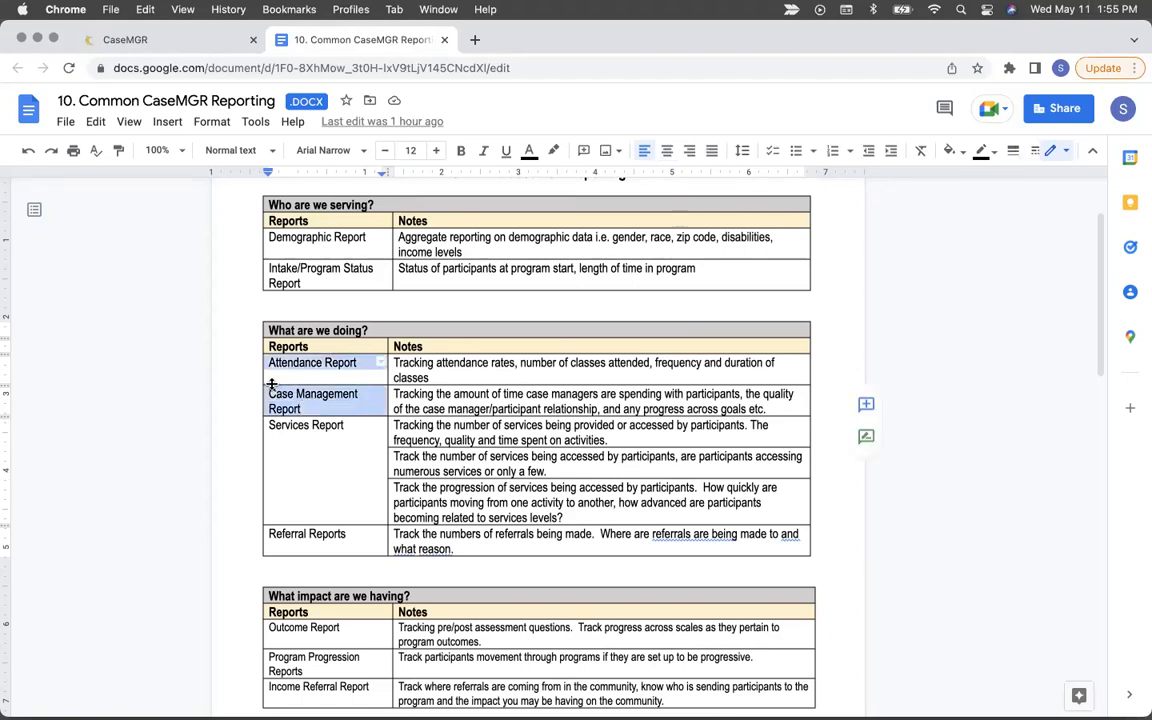
left_click(320, 438)
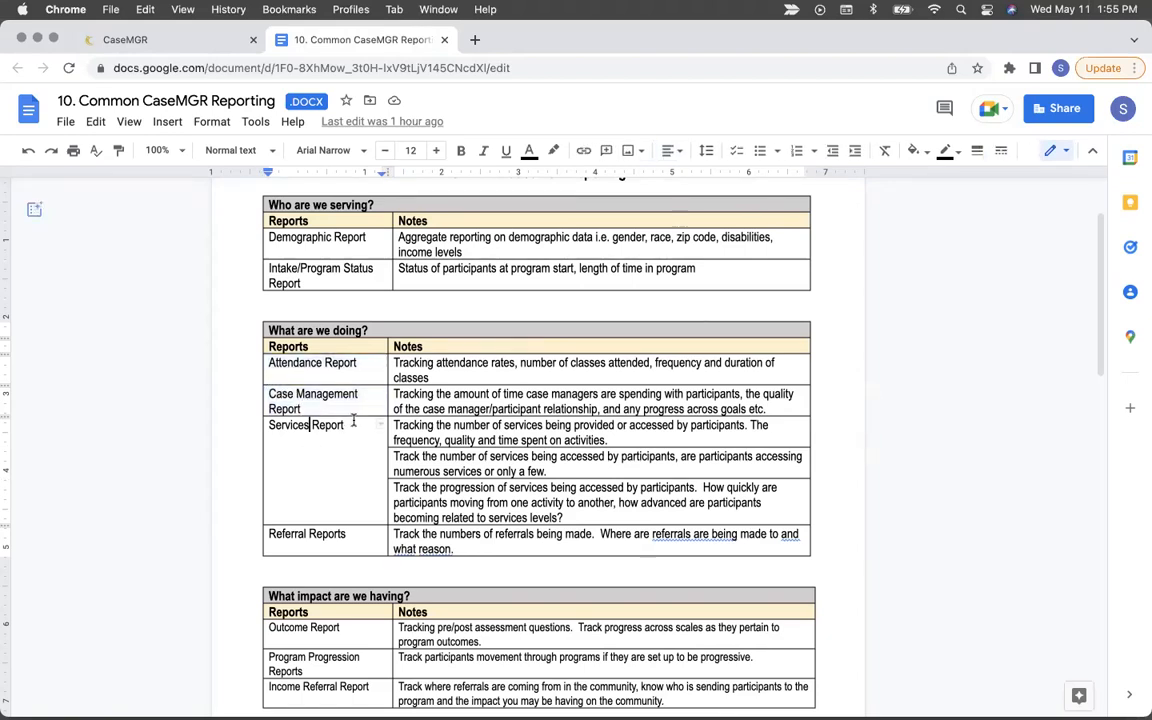
left_click_drag(353, 421, 315, 400)
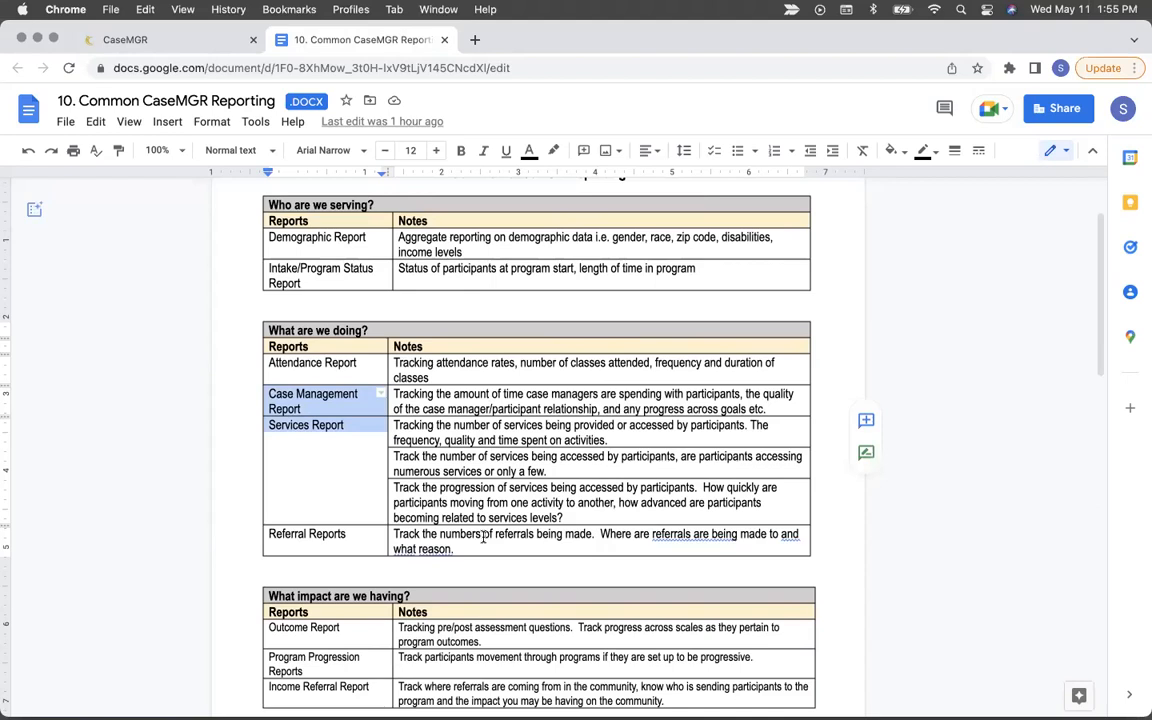
left_click(348, 510)
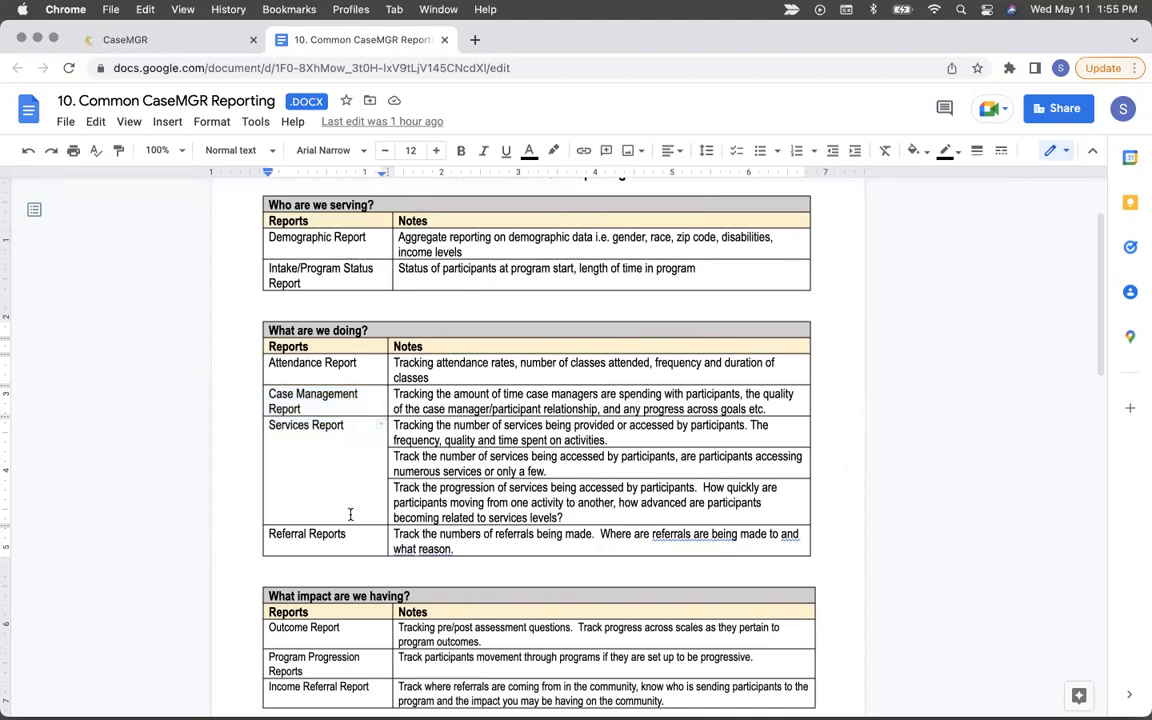
triple_click(345, 533)
Step: Examine the "What impact are we having?" table, selecting the Outcome, Program Progression and Income Referral report names in turn
scroll(352, 483, "down", 2)
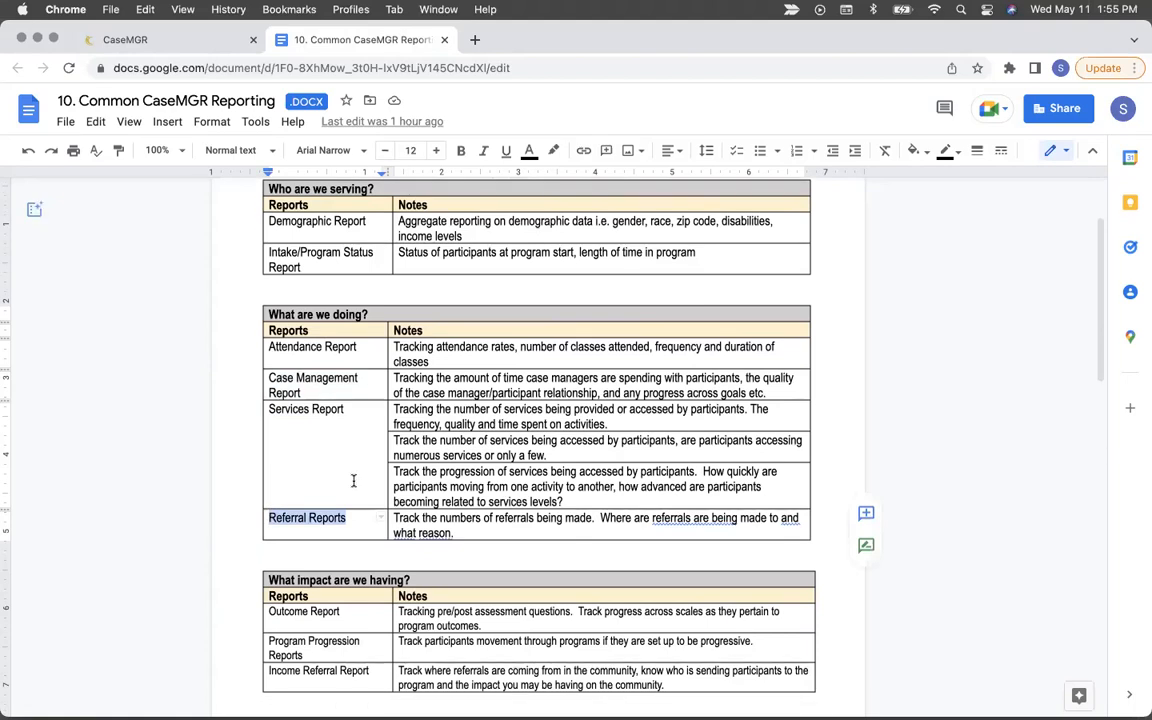
scroll(352, 478, "down", 3)
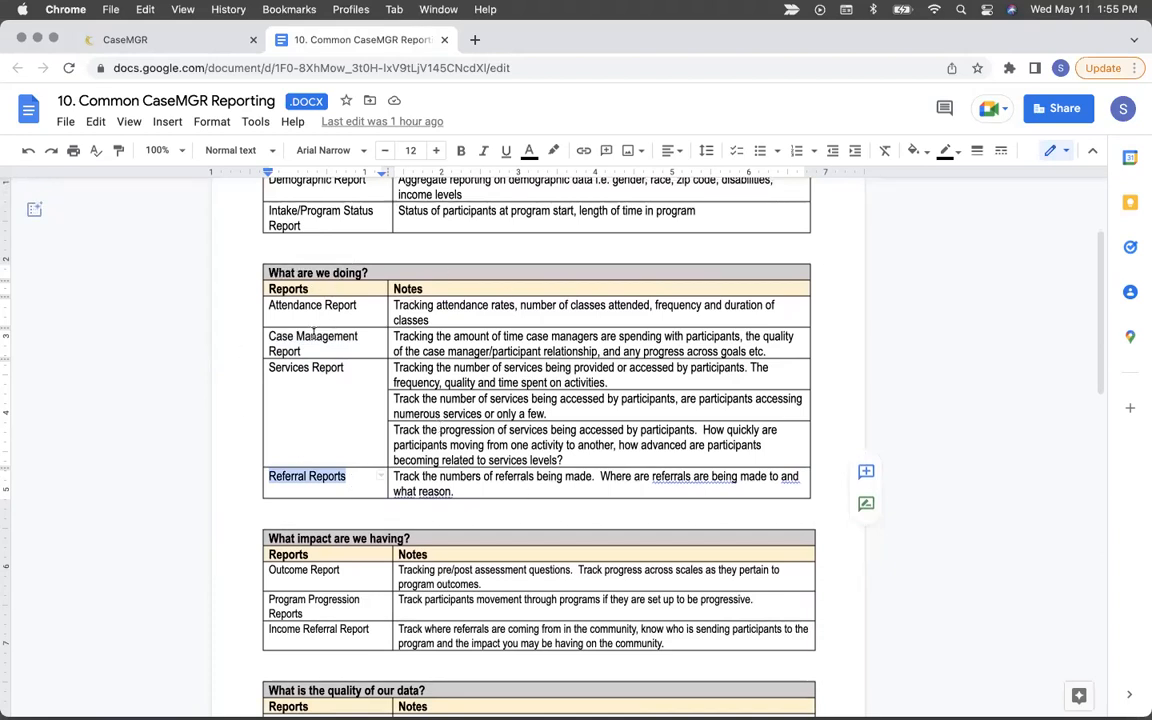
scroll(321, 420, "down", 1)
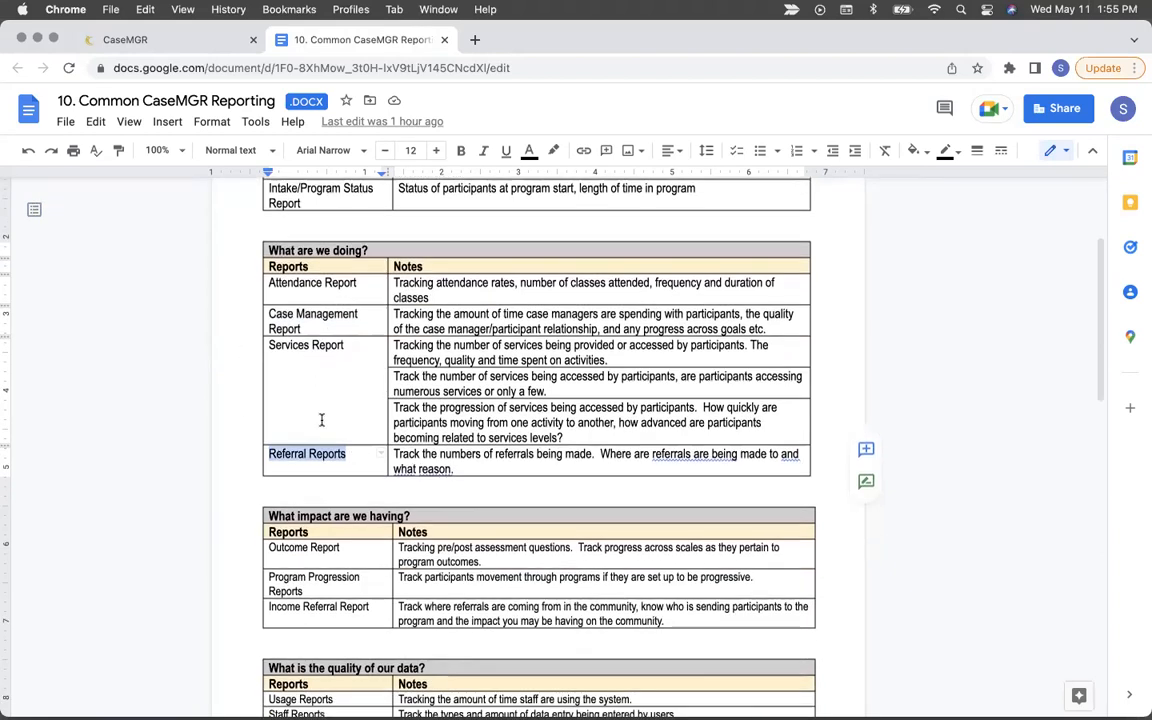
scroll(321, 420, "down", 4)
scroll(321, 419, "down", 1)
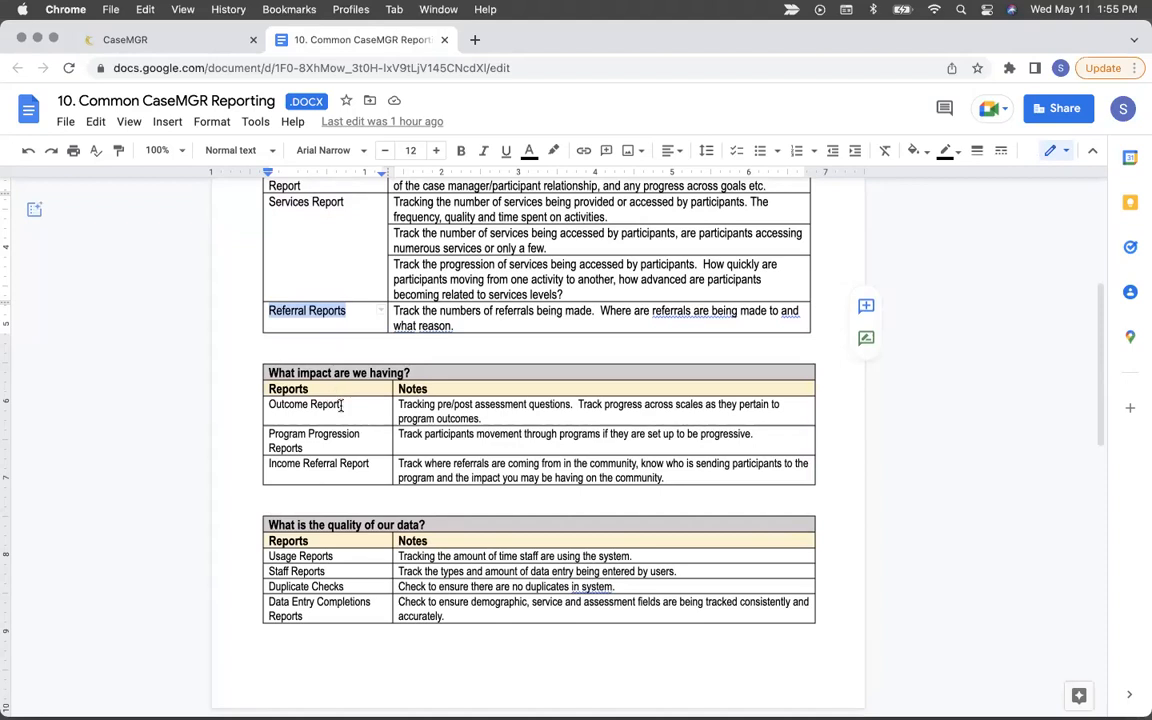
left_click_drag(341, 404, 266, 404)
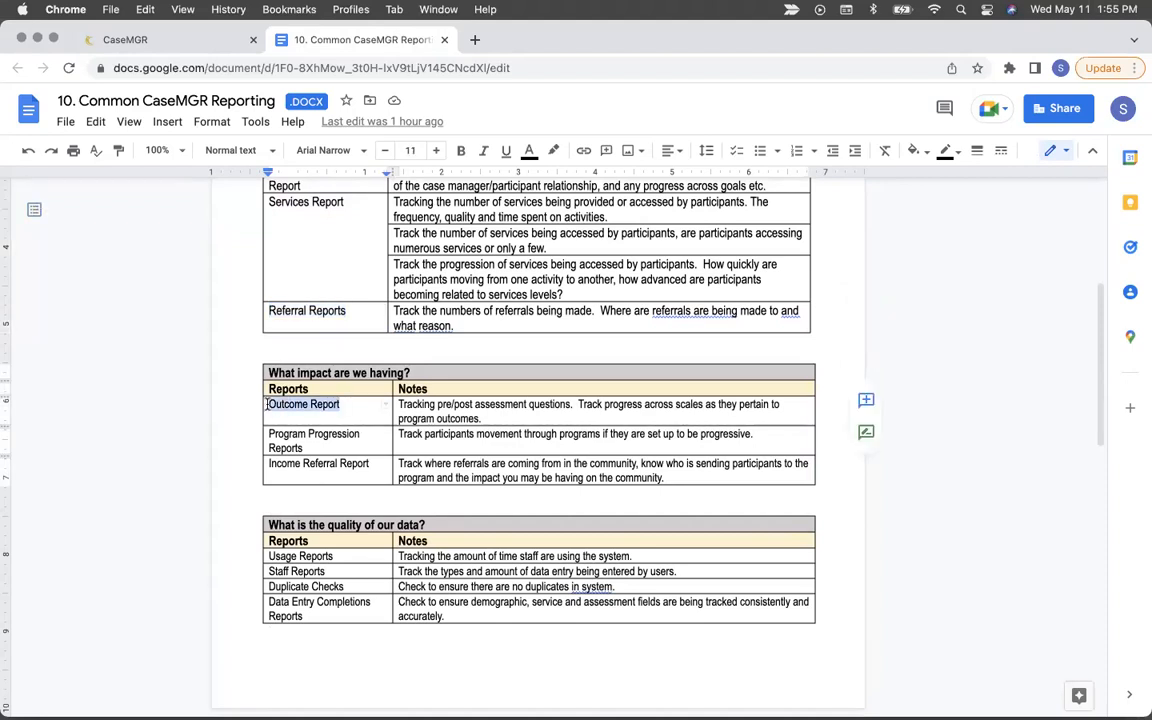
left_click_drag(309, 447, 294, 436)
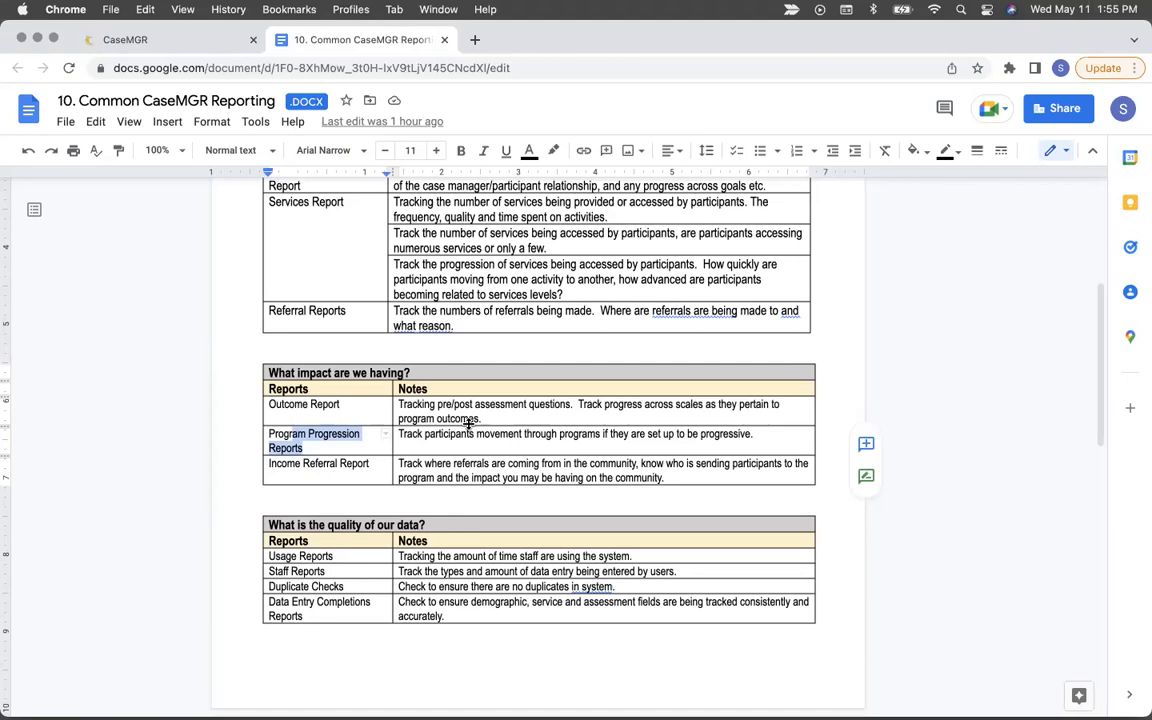
left_click_drag(370, 464, 266, 463)
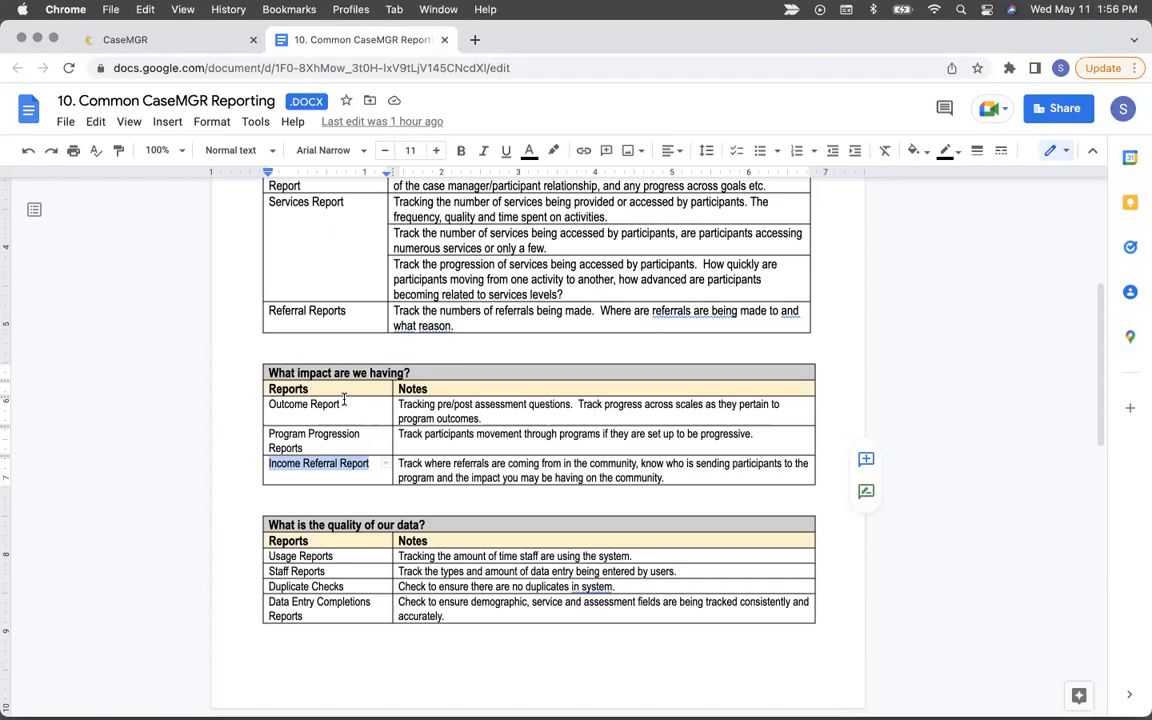
left_click(372, 465)
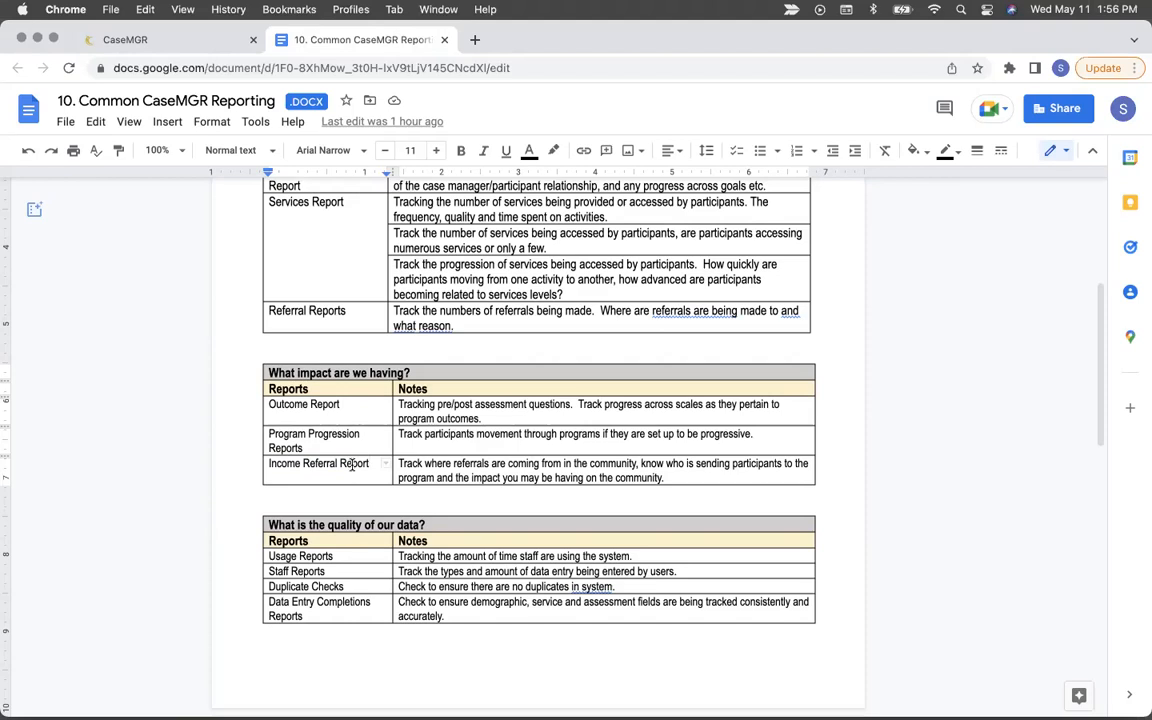
Step: Examine the Usage, Staff, Duplicate Checks and Data Entry Completions entries in the data quality table, and return to the document's beginning
scroll(352, 466, "down", 1)
scroll(352, 466, "down", 5)
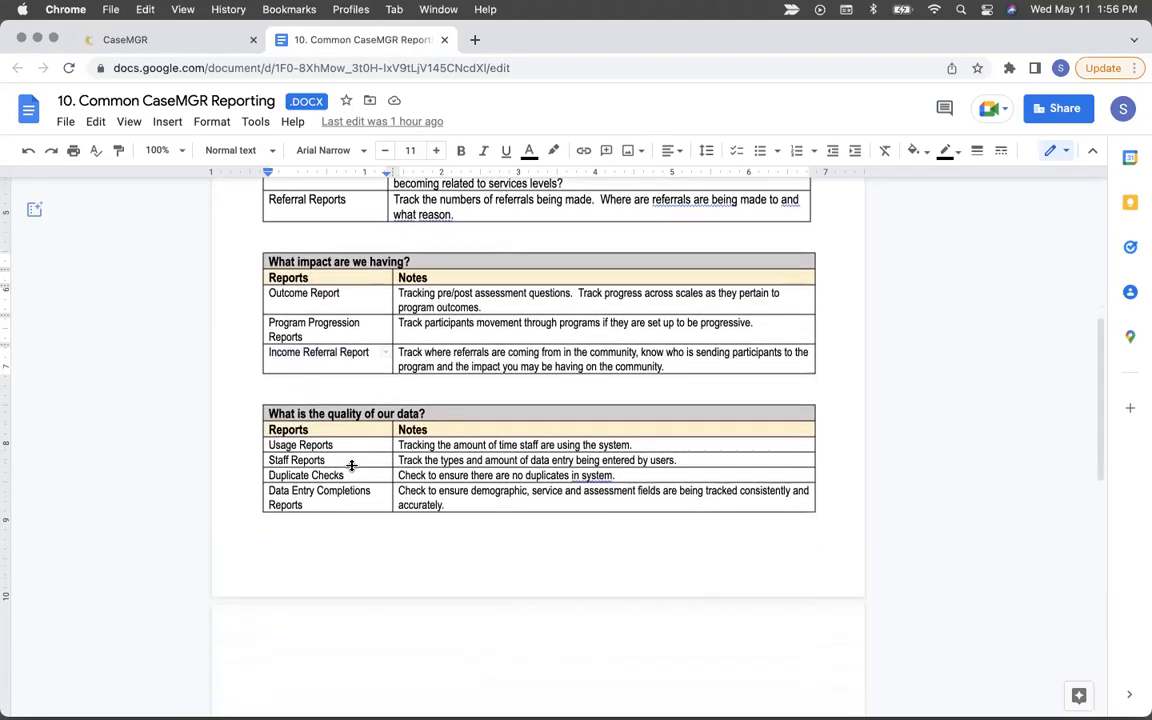
scroll(352, 466, "up", 1)
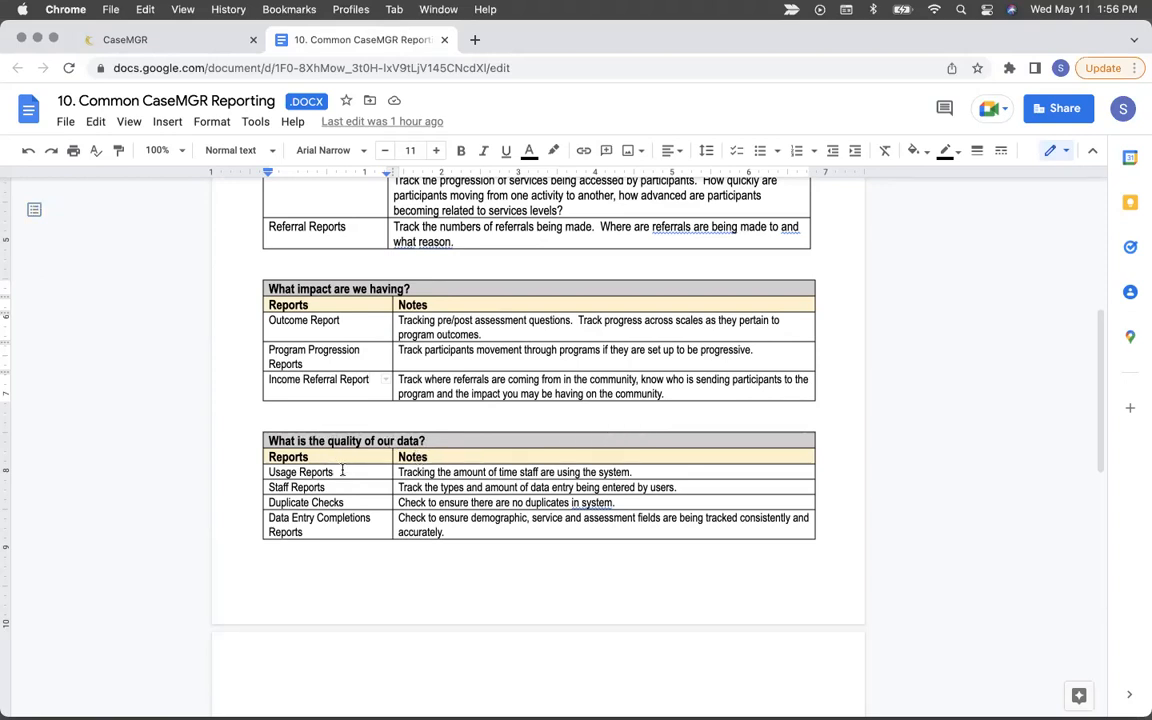
left_click_drag(336, 471, 265, 460)
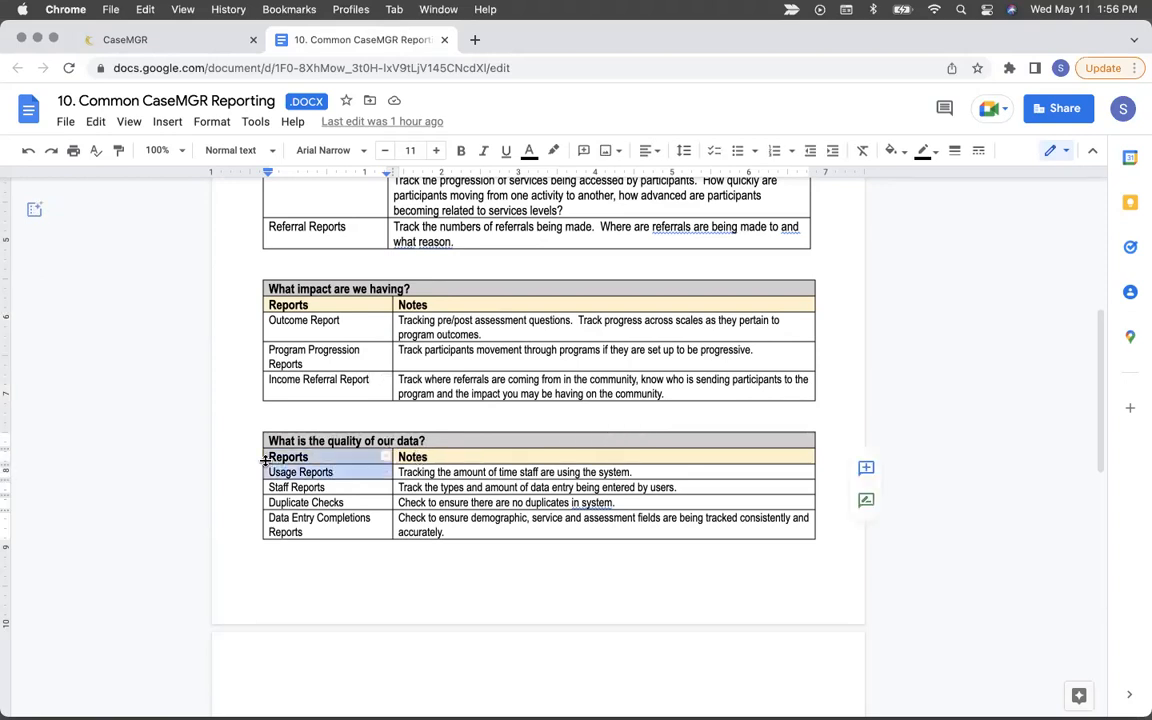
left_click(338, 486)
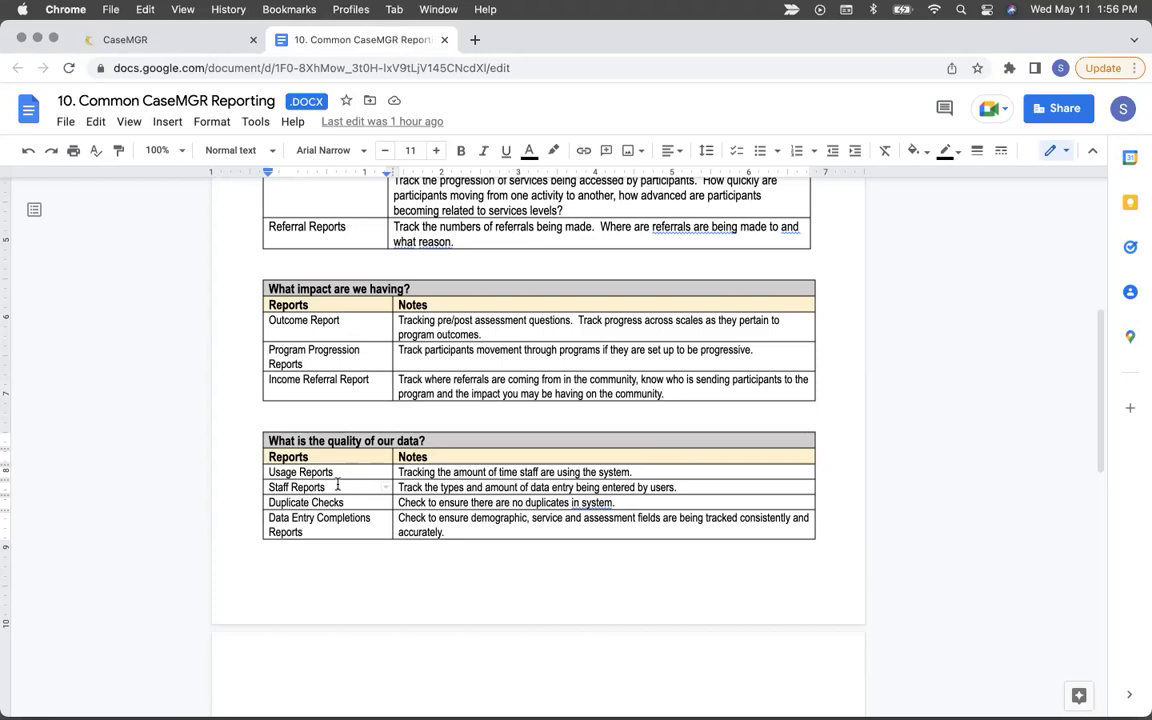
triple_click(338, 486)
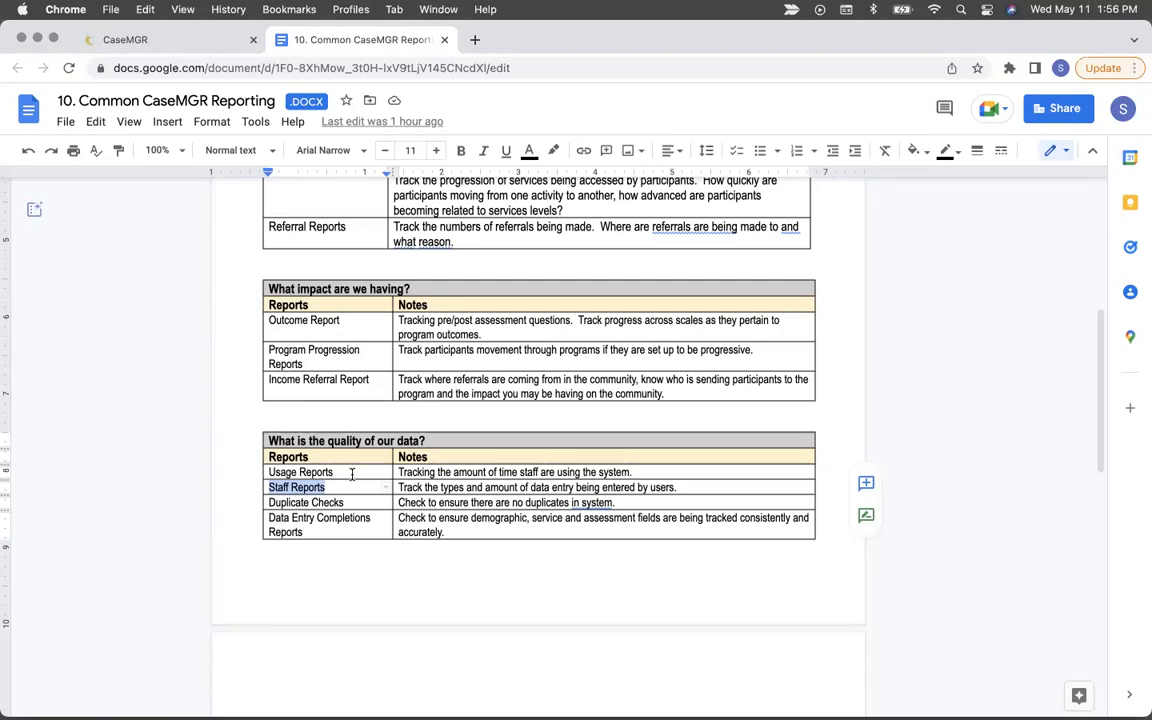
left_click_drag(344, 502, 268, 503)
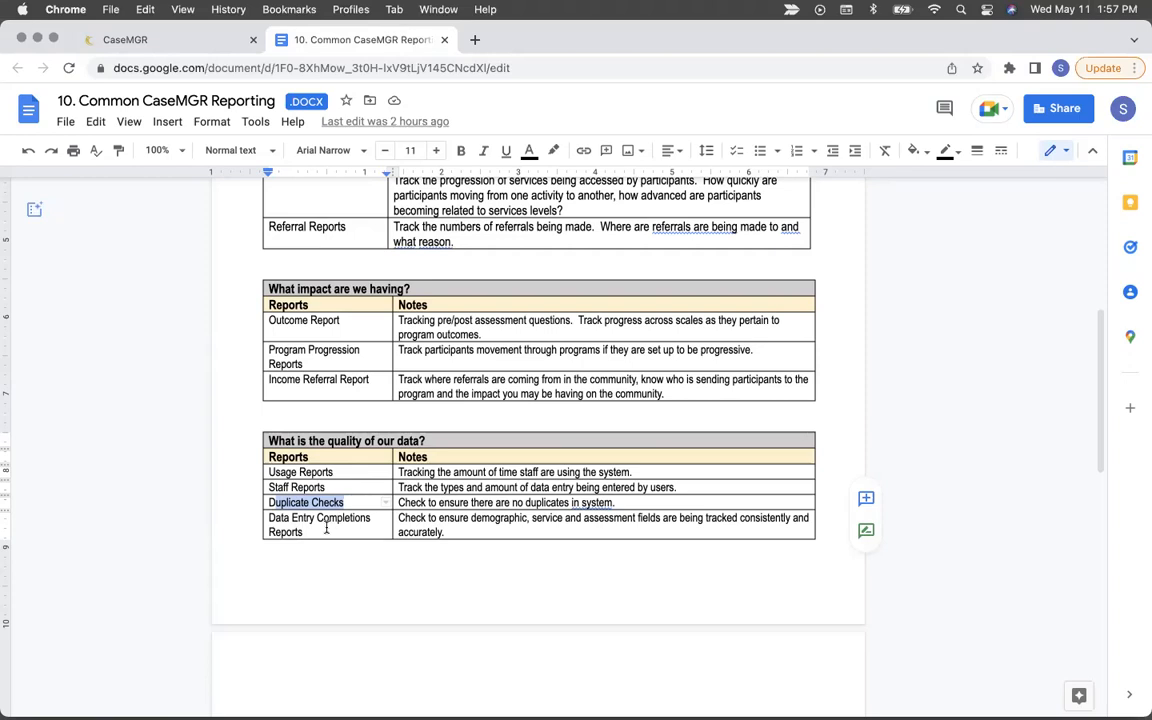
left_click_drag(326, 527, 268, 519)
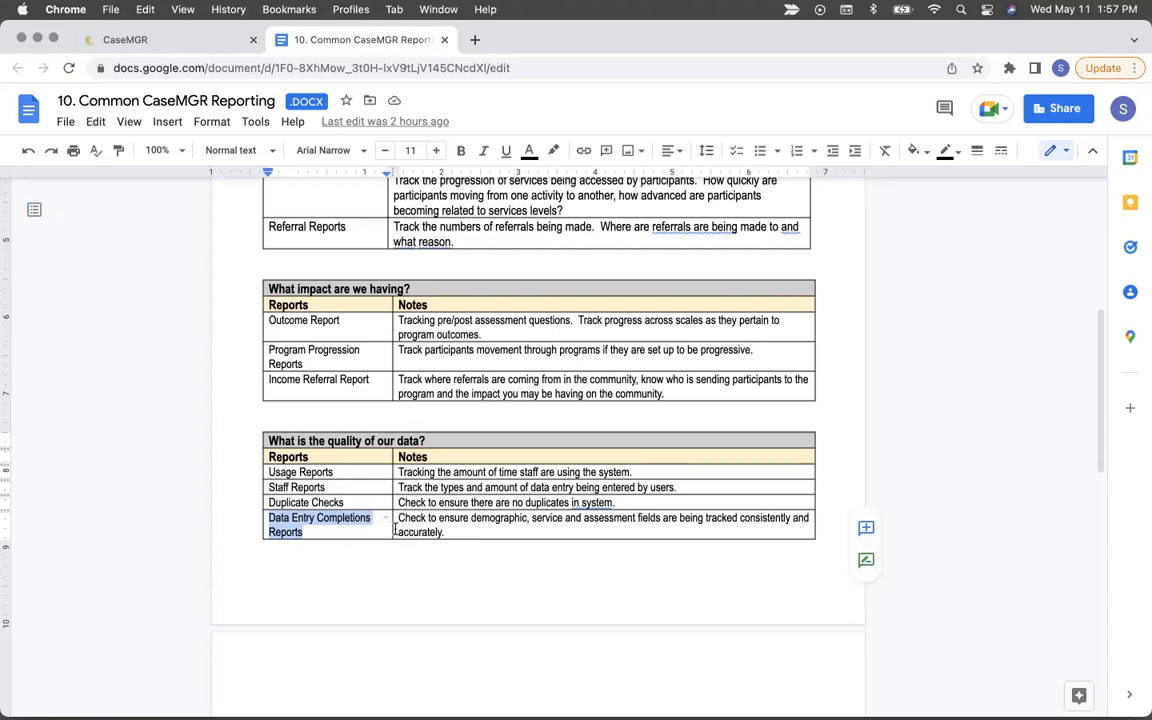
scroll(395, 531, "up", 4)
scroll(395, 531, "up", 10)
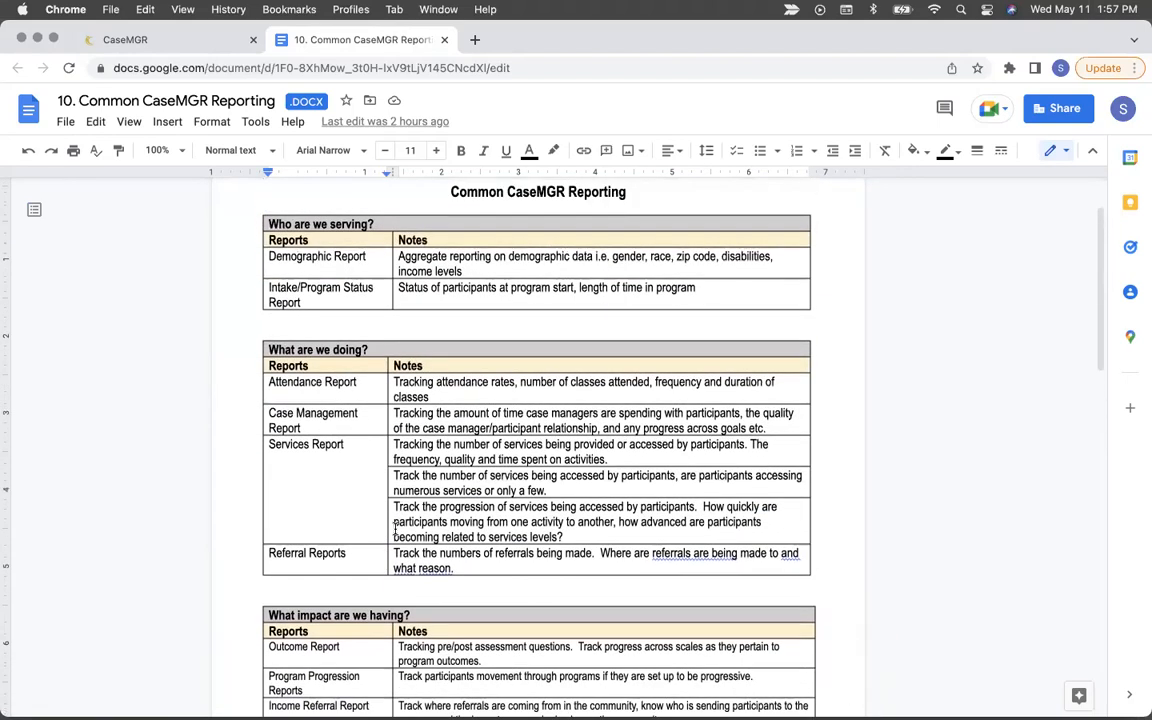